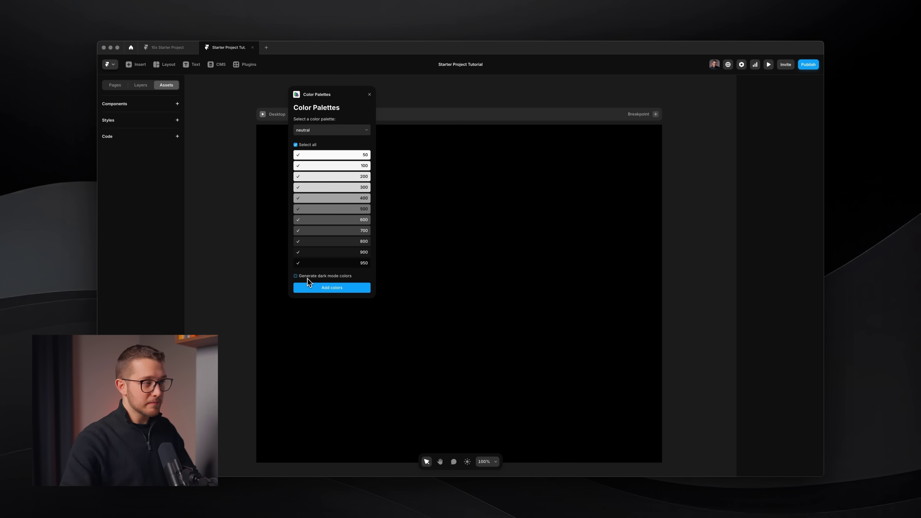
Add all shades of the neutral palette, 50 to 950, to the project's color styles.
click(320, 288)
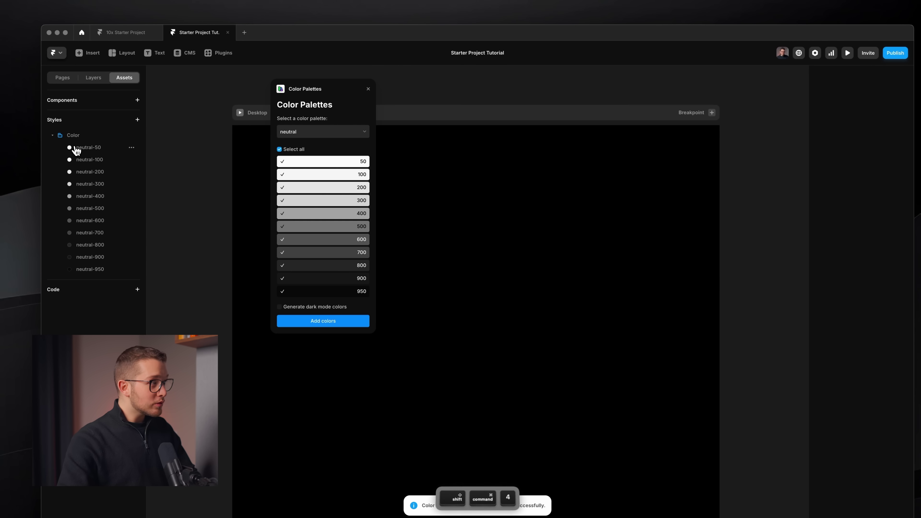
drag(58, 131, 126, 278)
key(Escape)
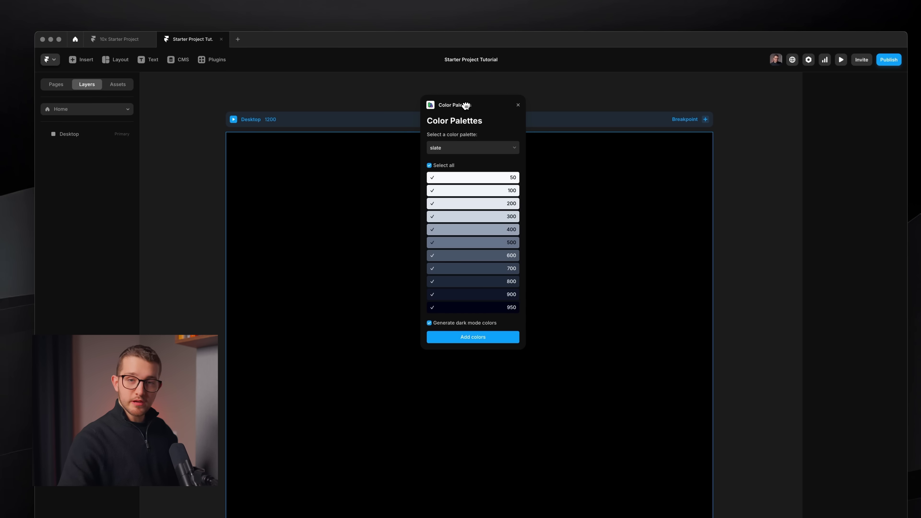
Preview other palettes in the Color Palettes plugin, including gray and emerald, and close it without adding them.
drag(466, 106, 399, 118)
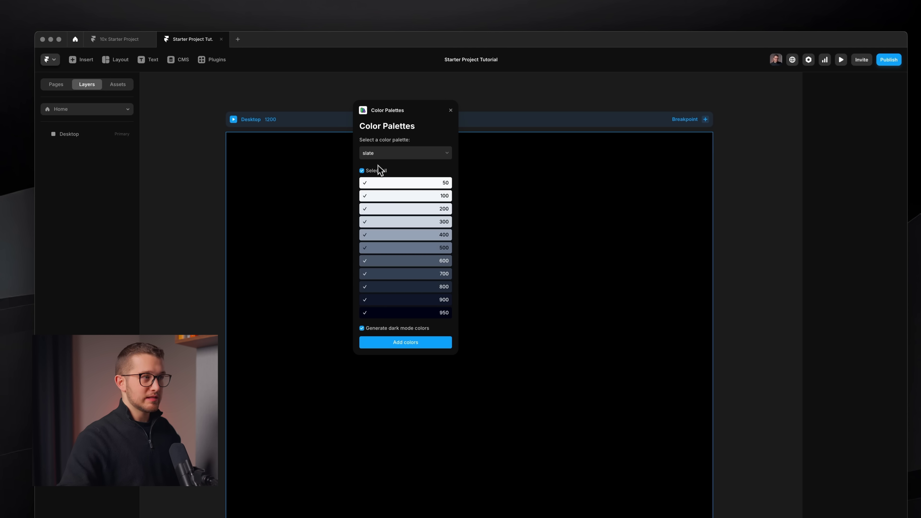
click(386, 154)
click(407, 134)
click(392, 155)
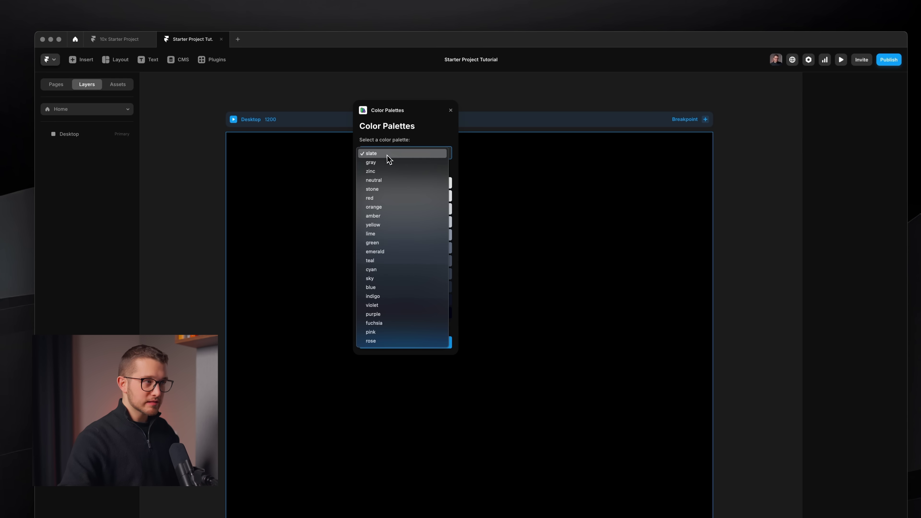
click(388, 164)
click(394, 154)
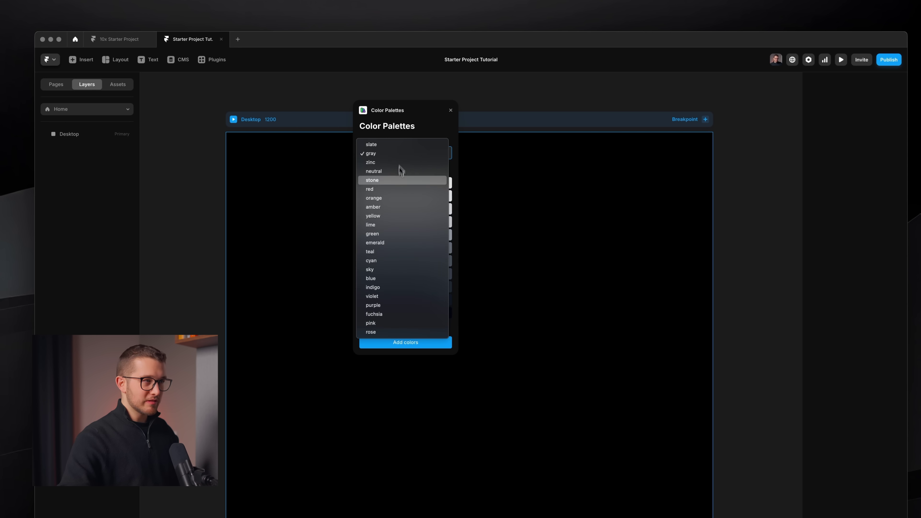
click(399, 189)
click(405, 154)
click(415, 206)
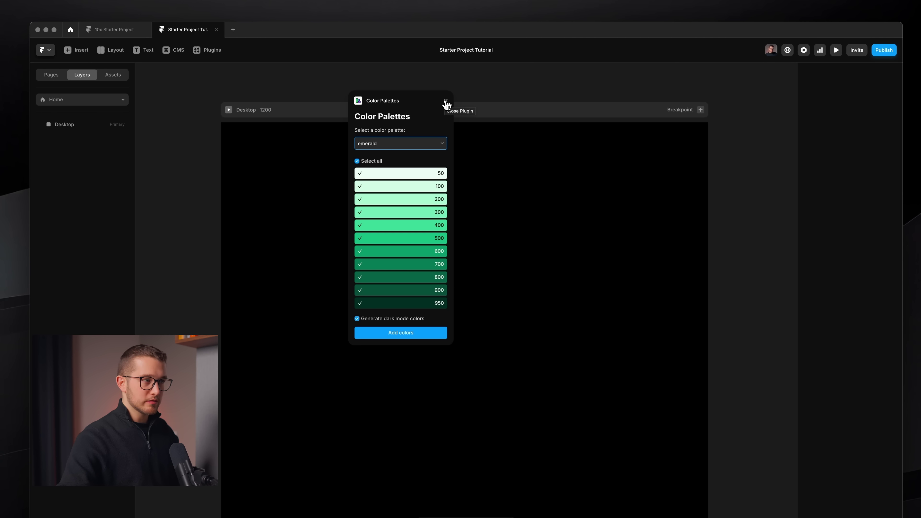
click(446, 102)
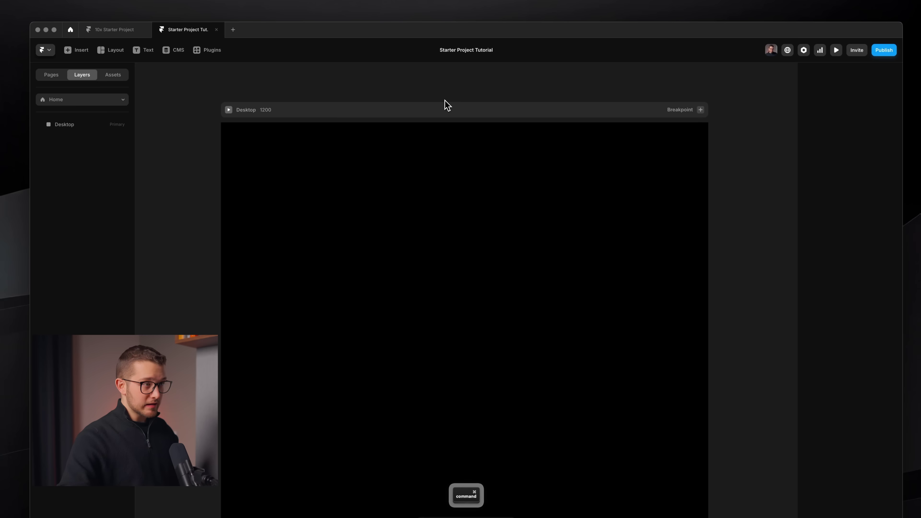
Switch to the UI Colors generator in the browser and pick the blue #14b2f5 as the scale's base color.
key(super+Tab)
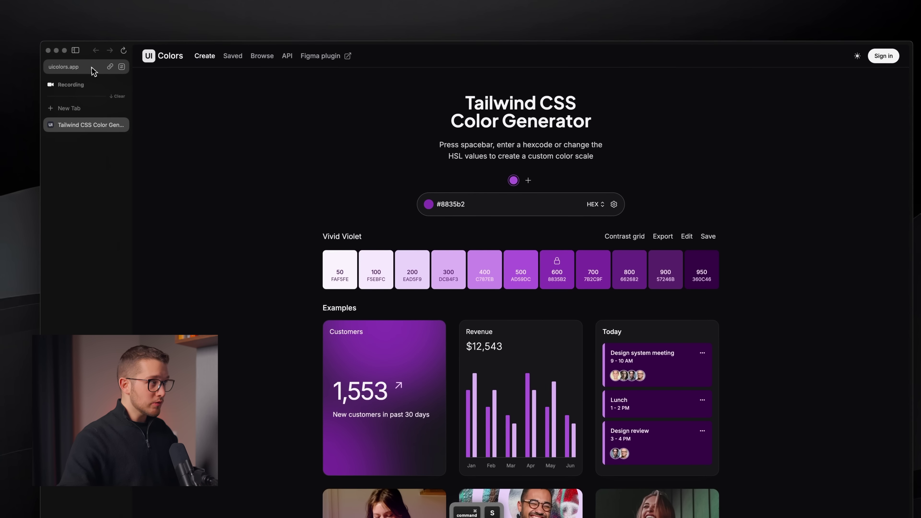
click(93, 69)
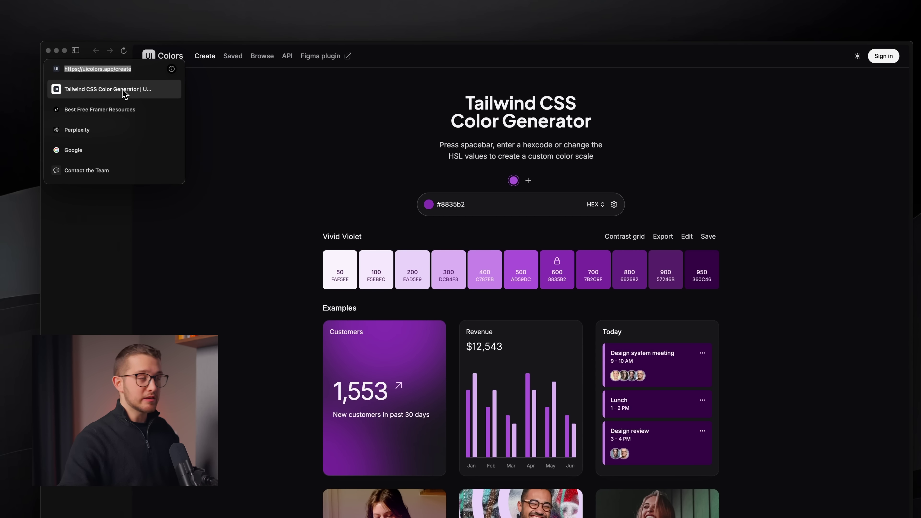
key(super+s)
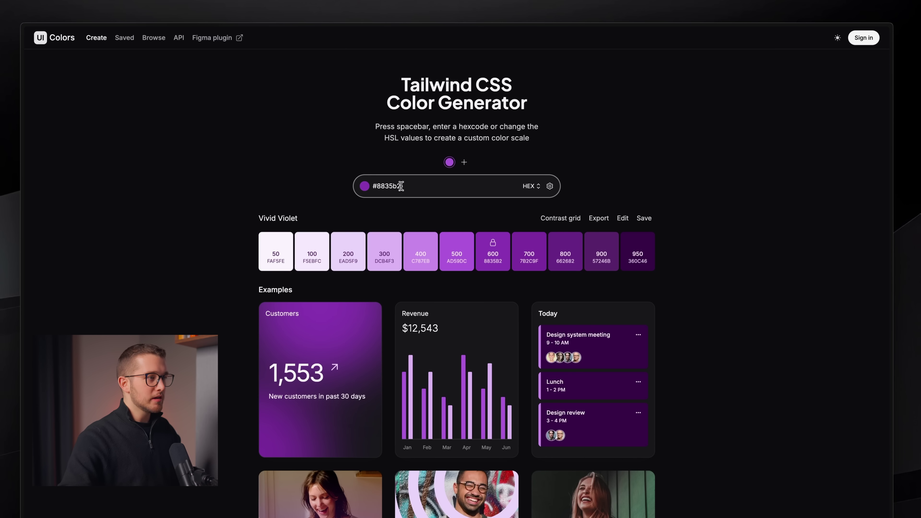
click(364, 185)
drag(416, 257, 420, 256)
drag(437, 207, 446, 195)
click(682, 146)
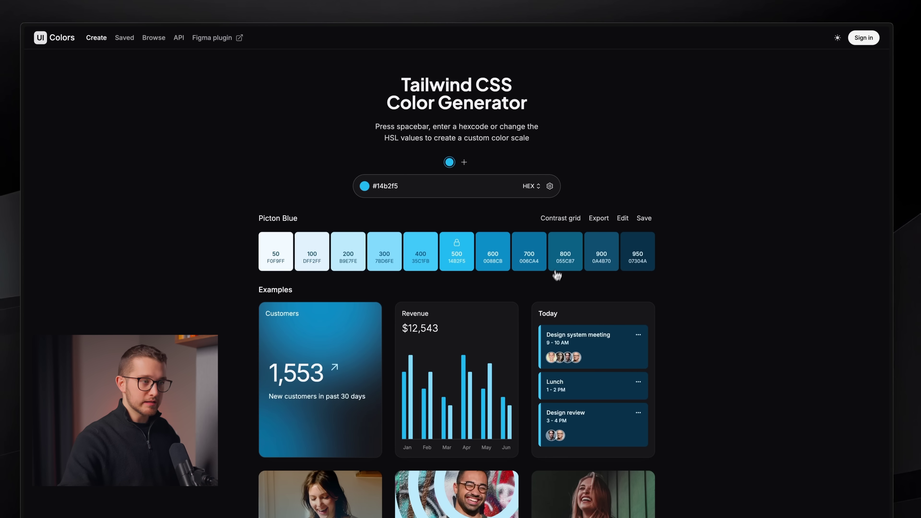
Switch back to Framer and look at the option for manually creating a new color style in the project assets.
key(super+Tab)
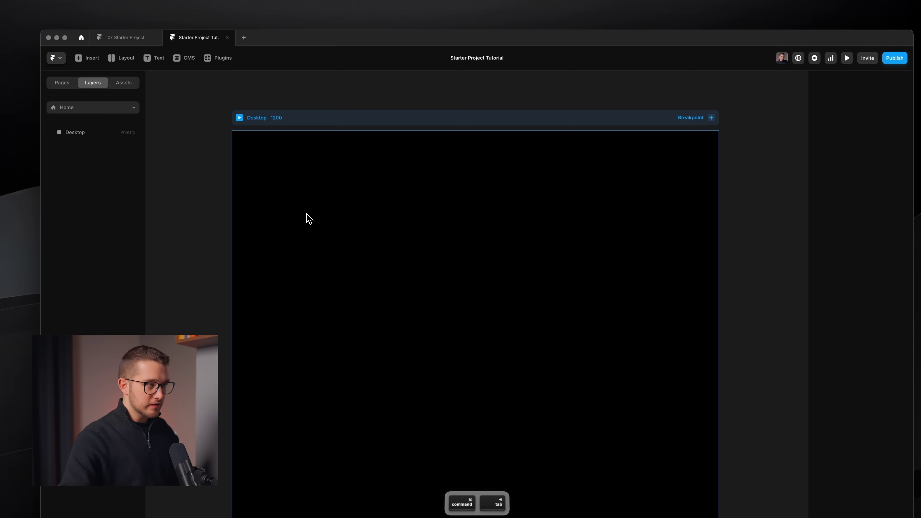
click(128, 88)
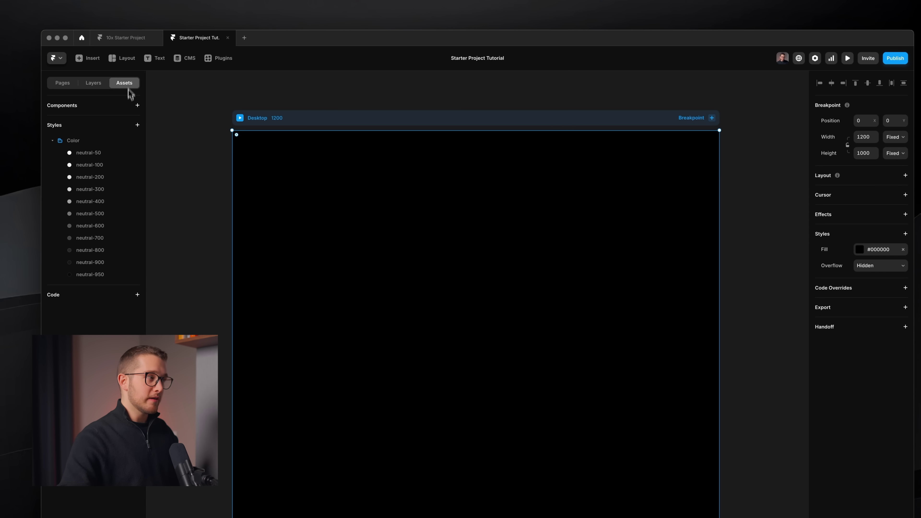
click(137, 125)
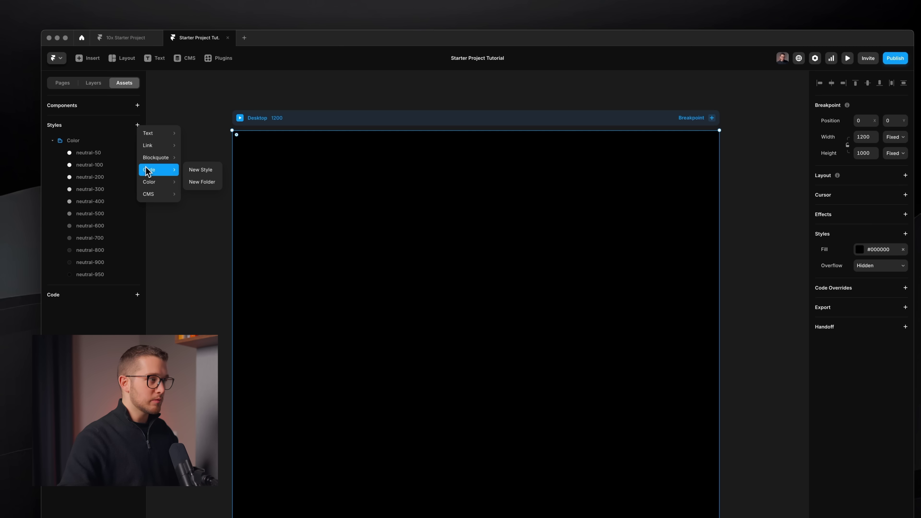
mouse_move(162, 182)
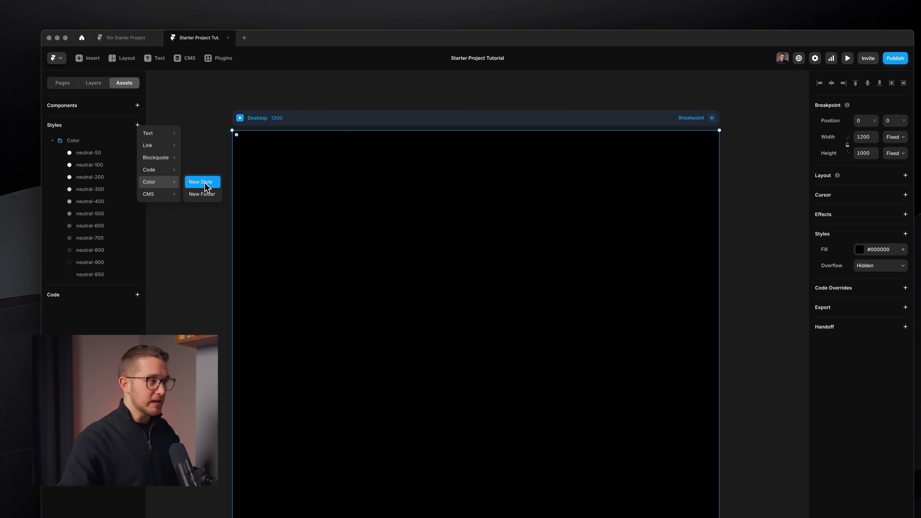
click(204, 307)
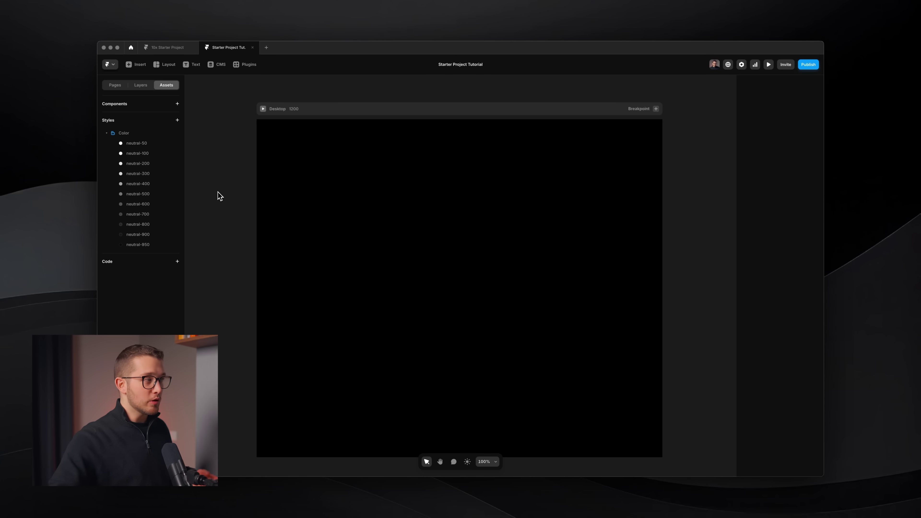
Look through the text style types that can be created manually in the project assets.
click(176, 121)
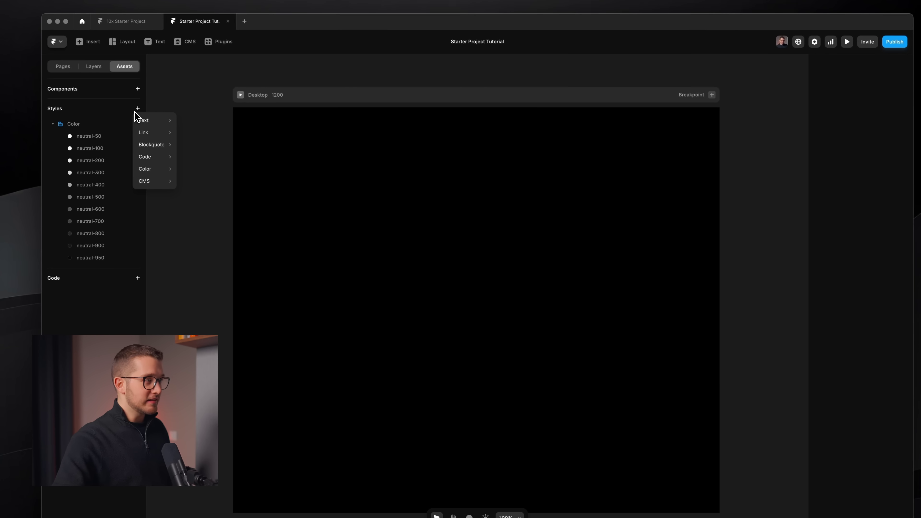
mouse_move(155, 122)
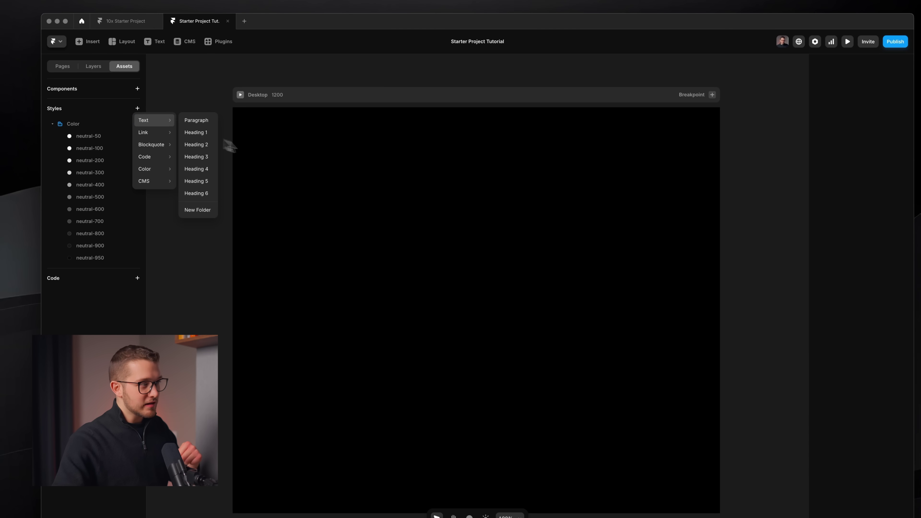
click(220, 358)
Find the TypeSystem plugin by searching for "types" and launch it.
click(218, 41)
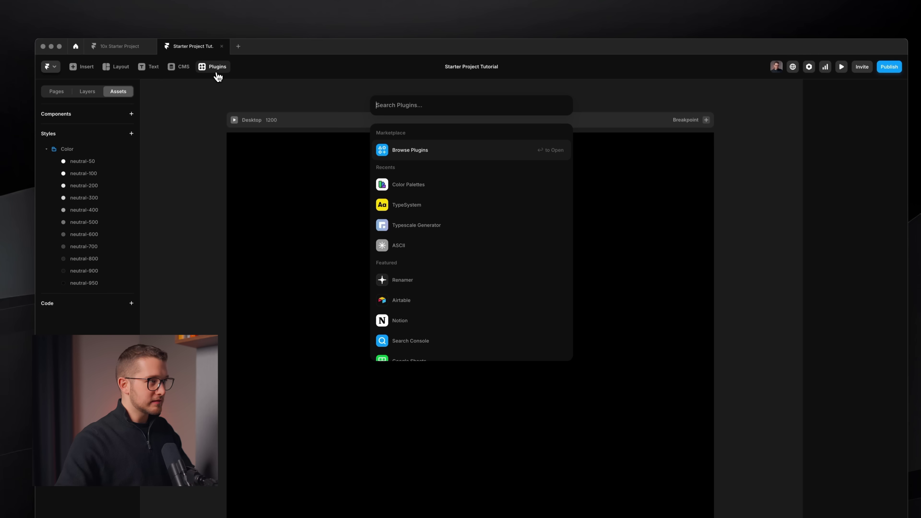
text(types)
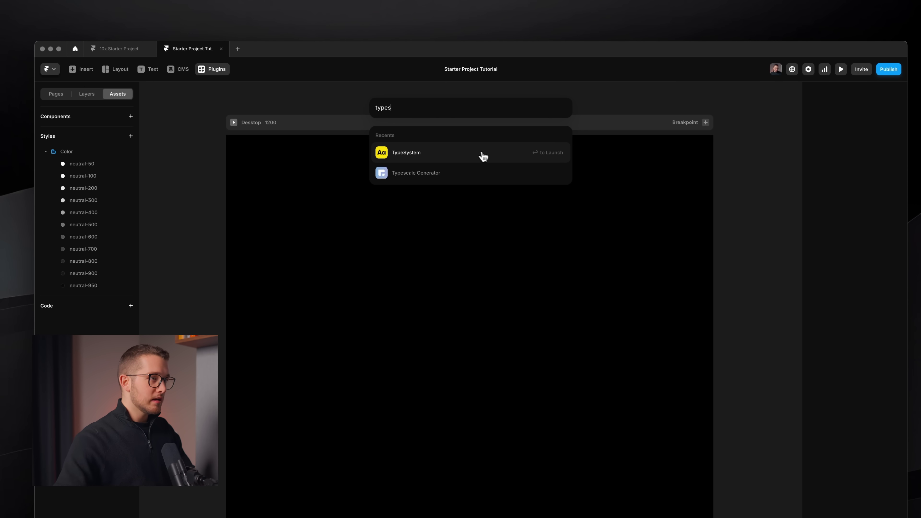
click(484, 157)
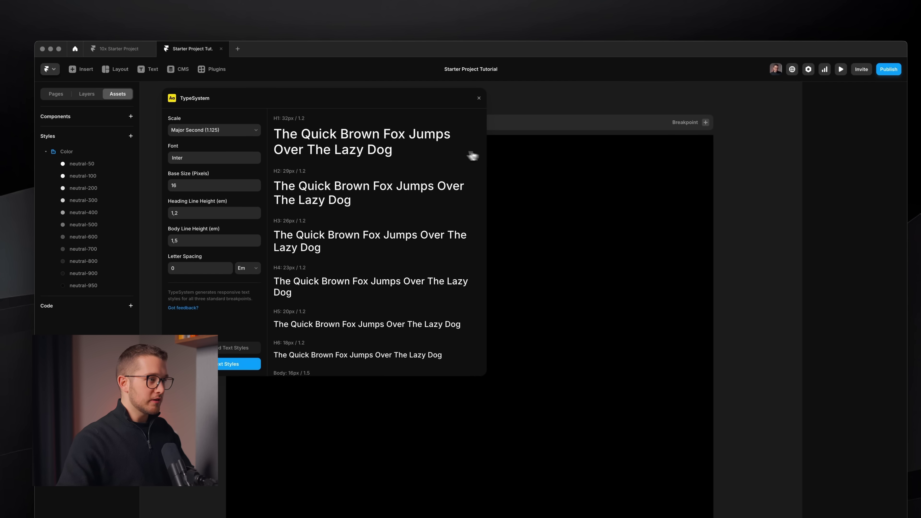
Try the Major Third (1.25) type scale and settle on Minor Third (1.2).
click(210, 131)
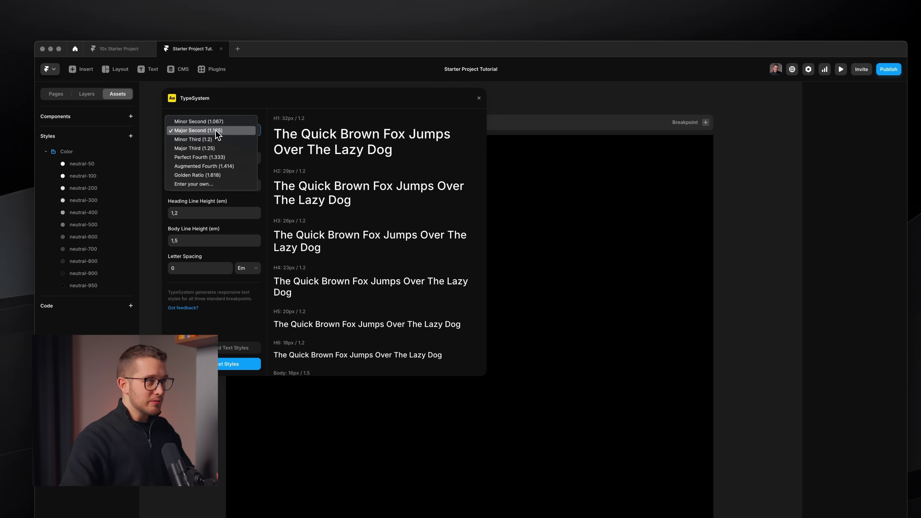
click(203, 146)
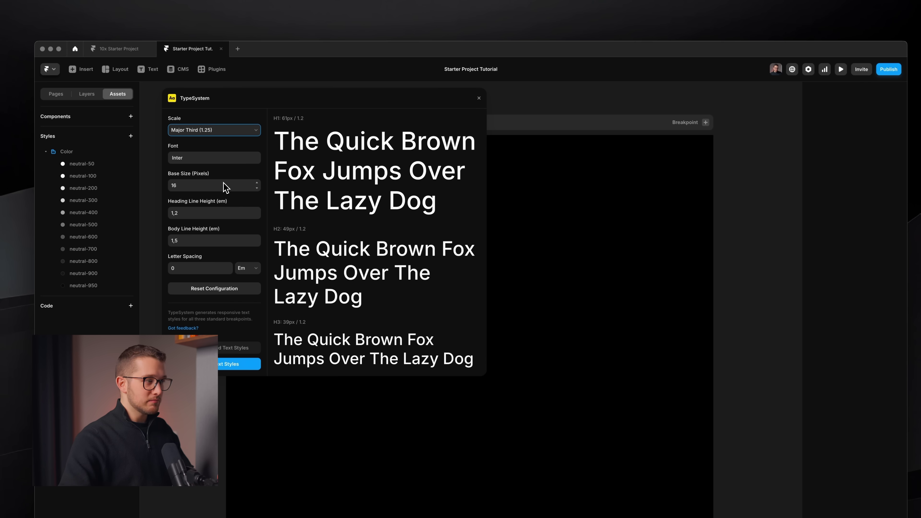
click(214, 132)
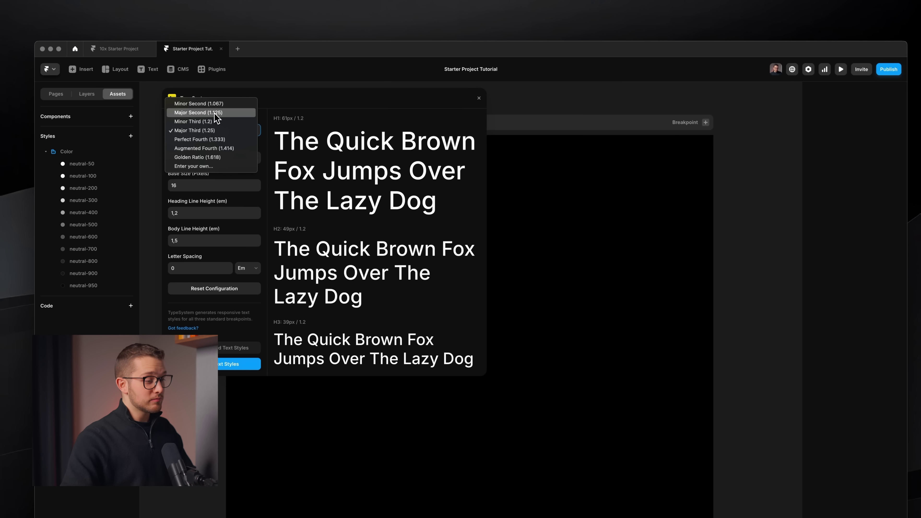
click(204, 125)
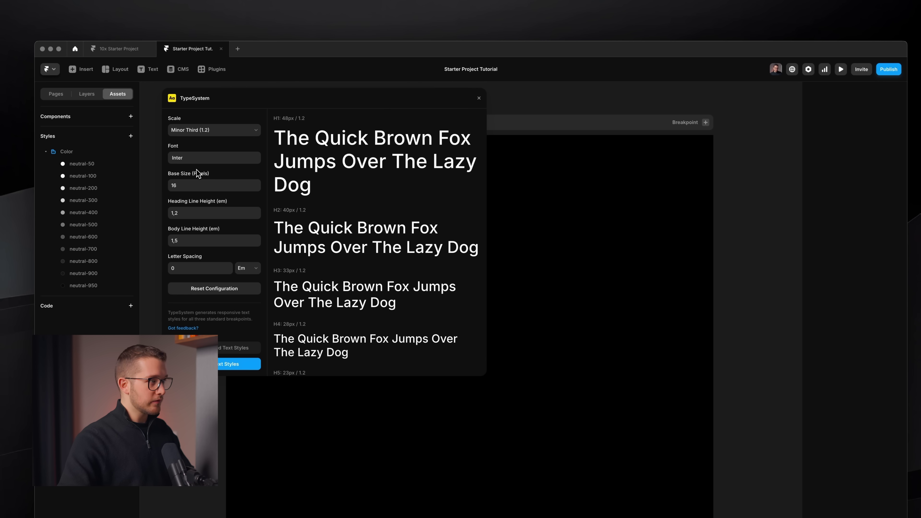
Compare heading line heights of 1,1 and 1,2 em, finishing with 1,1 em.
click(194, 184)
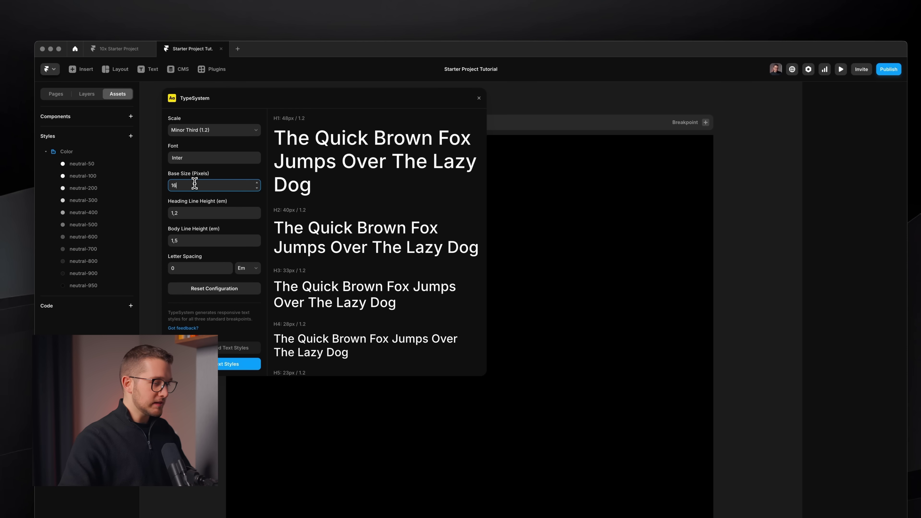
key(Tab)
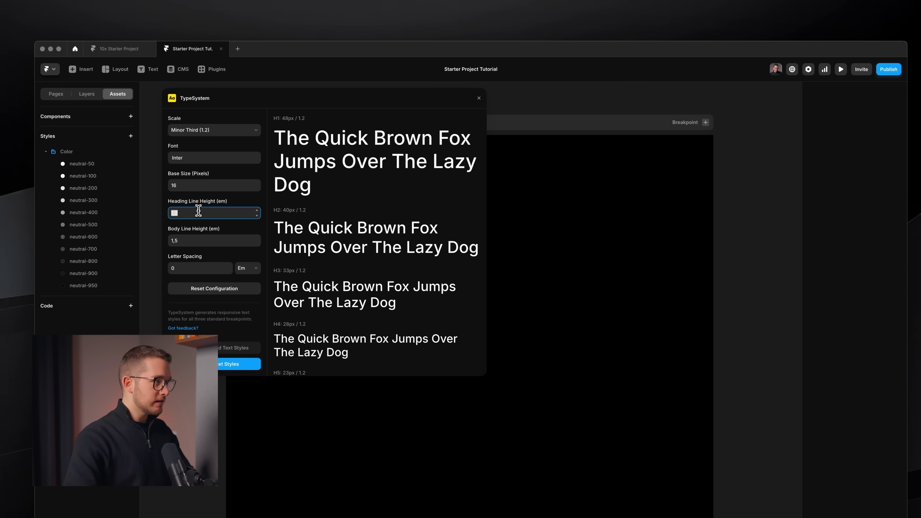
text(1,1)
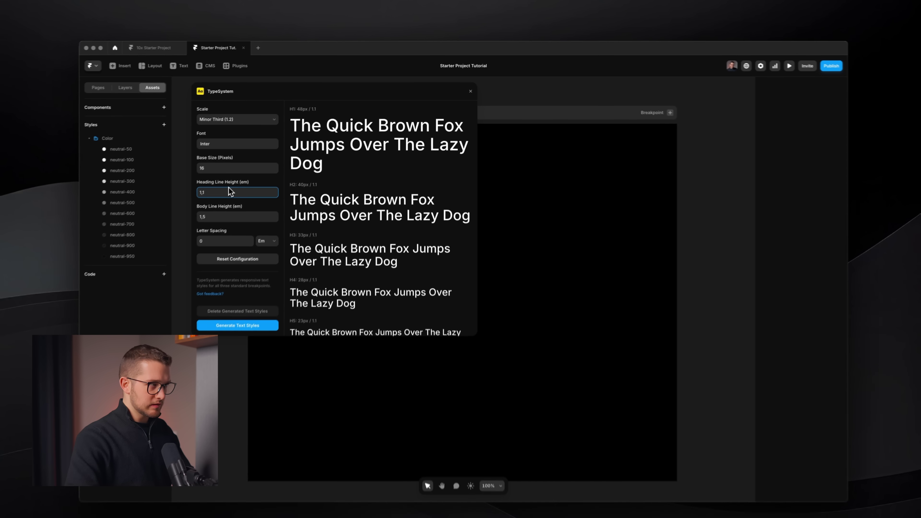
key(BackSpace)
text(2)
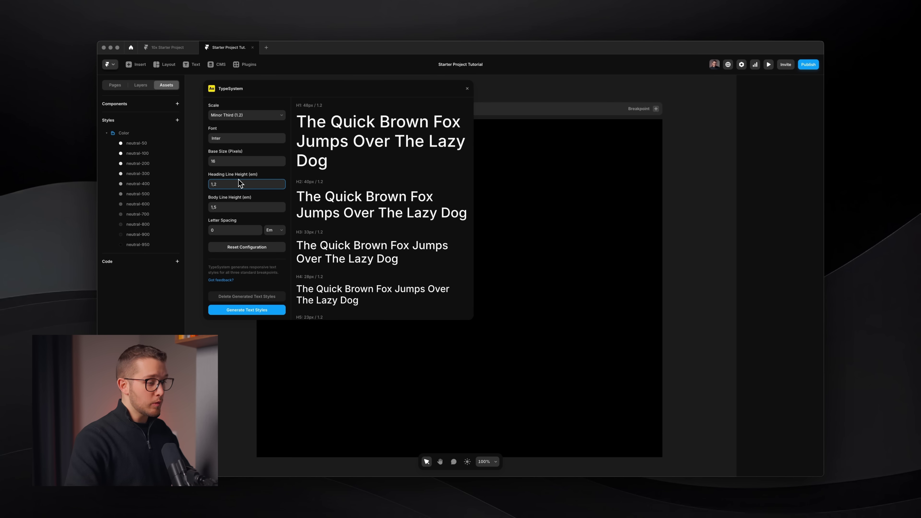
key(BackSpace)
text(1)
Set the body line height to 1,6 em.
click(239, 209)
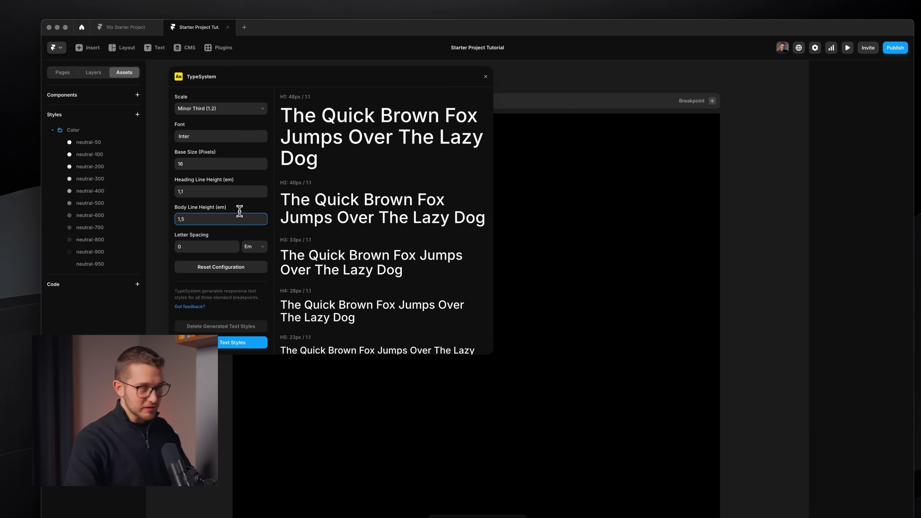
key(BackSpace)
text(6)
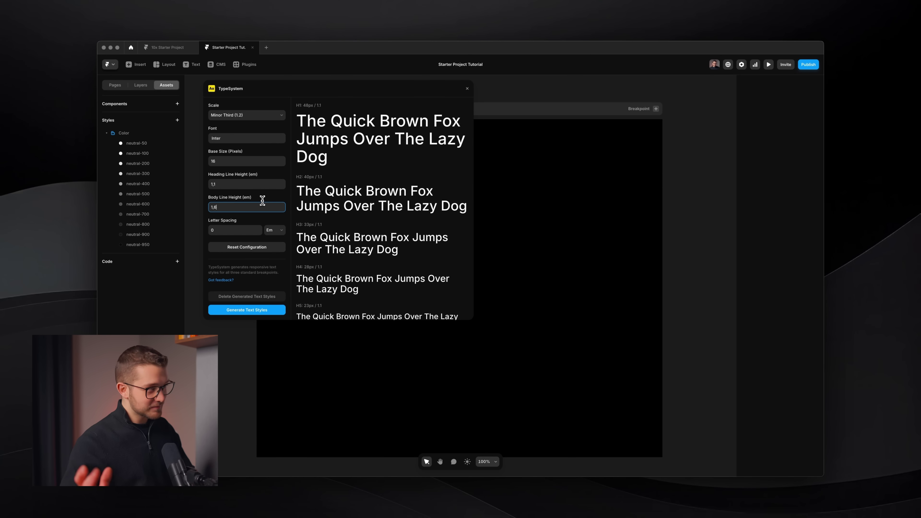
click(241, 221)
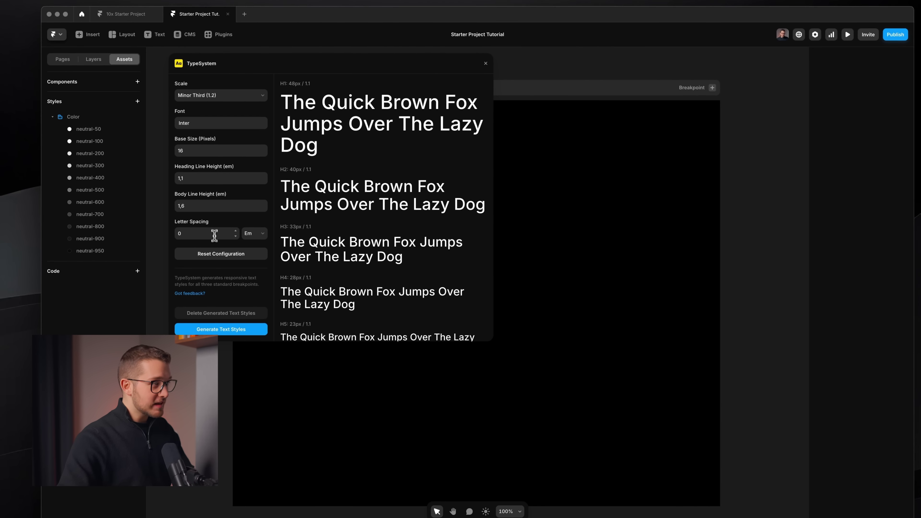
Set the letter spacing of the type system to -0,02 em.
click(214, 236)
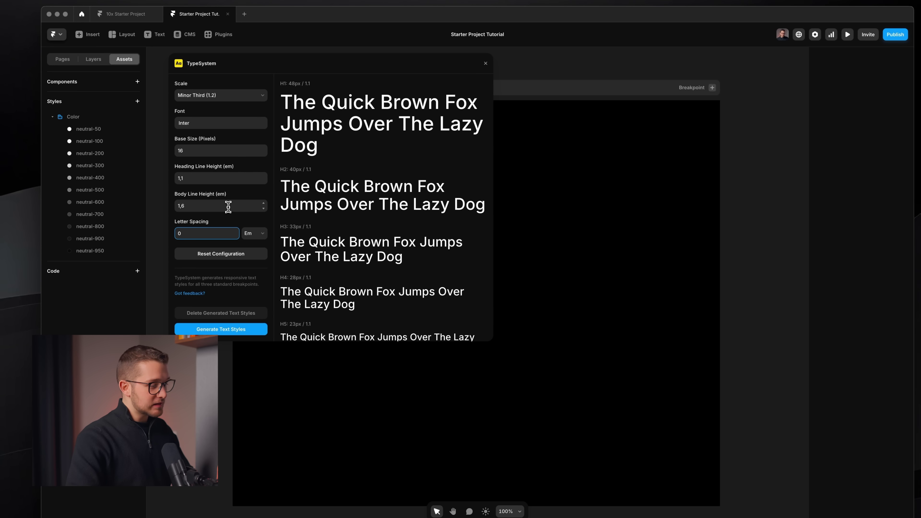
key(Down)
key(Down)
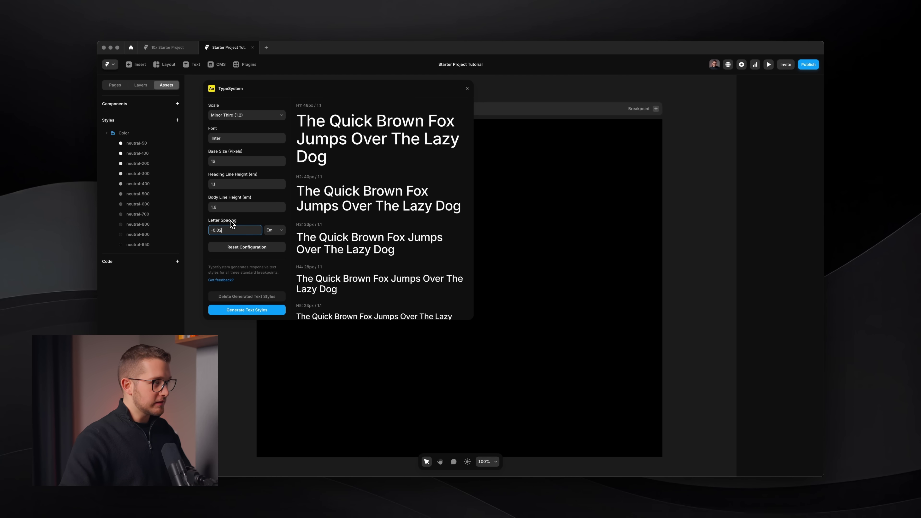
click(263, 221)
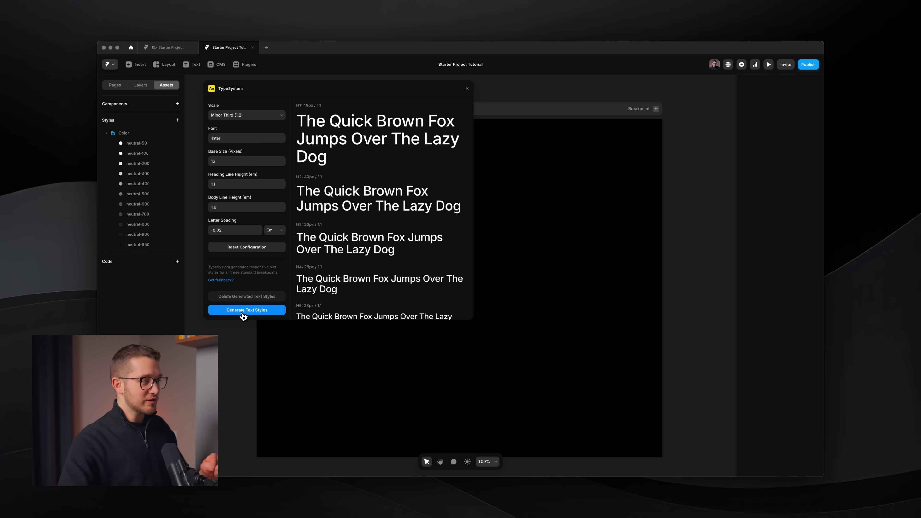
Generate the text styles from the configured type system, close the plugin and open the H1 style.
click(243, 311)
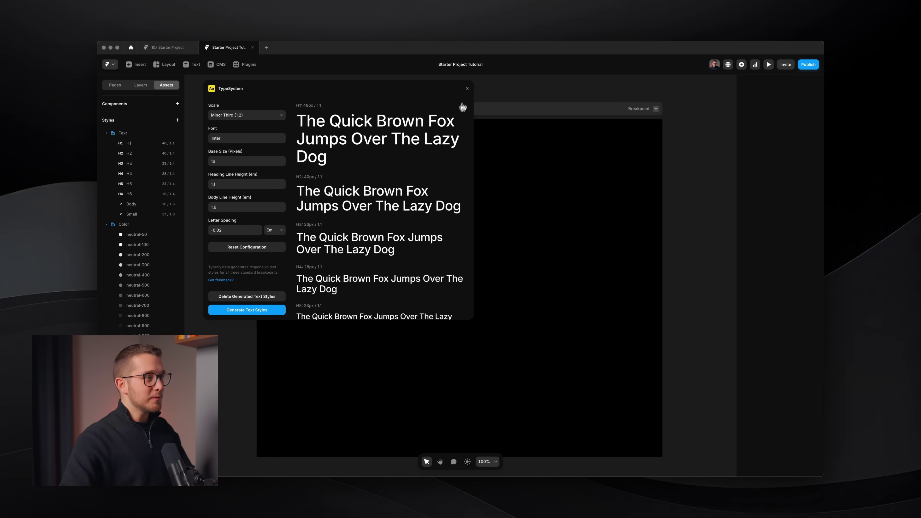
click(468, 89)
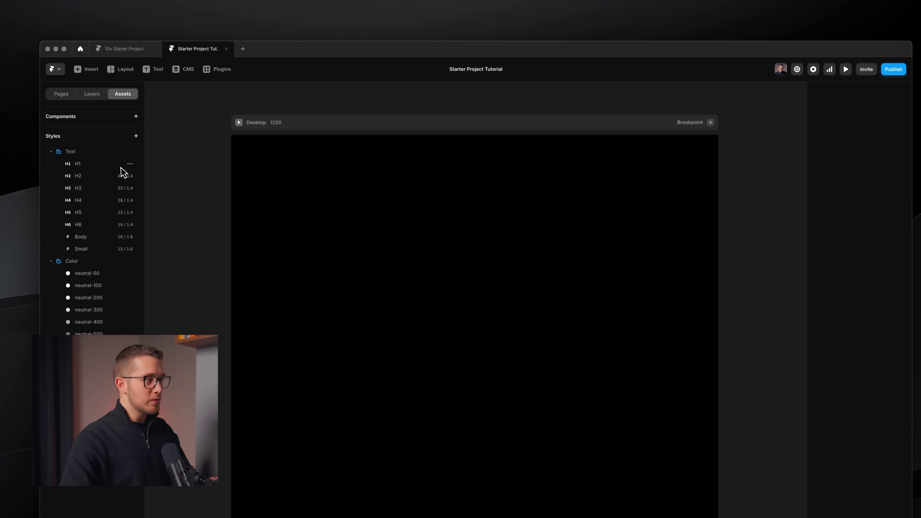
click(104, 173)
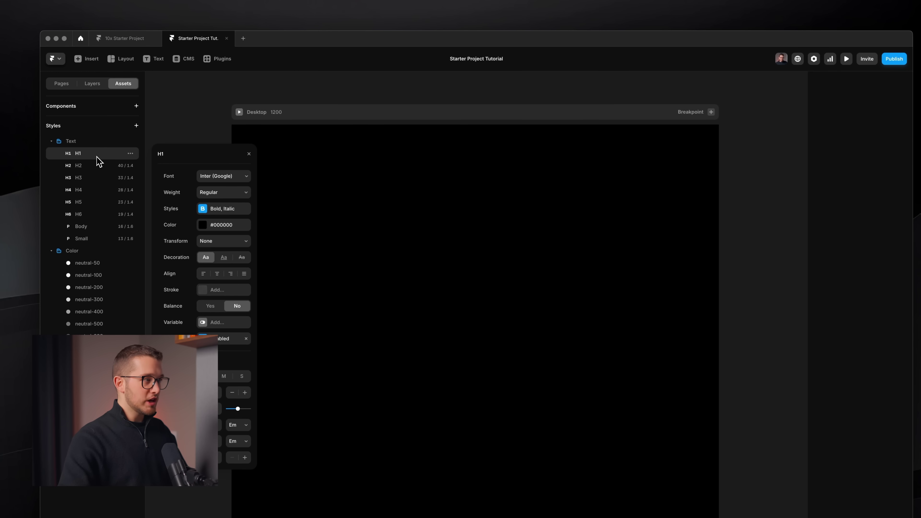
Add a text layer reading "THis is a heading." to the Desktop frame.
click(391, 212)
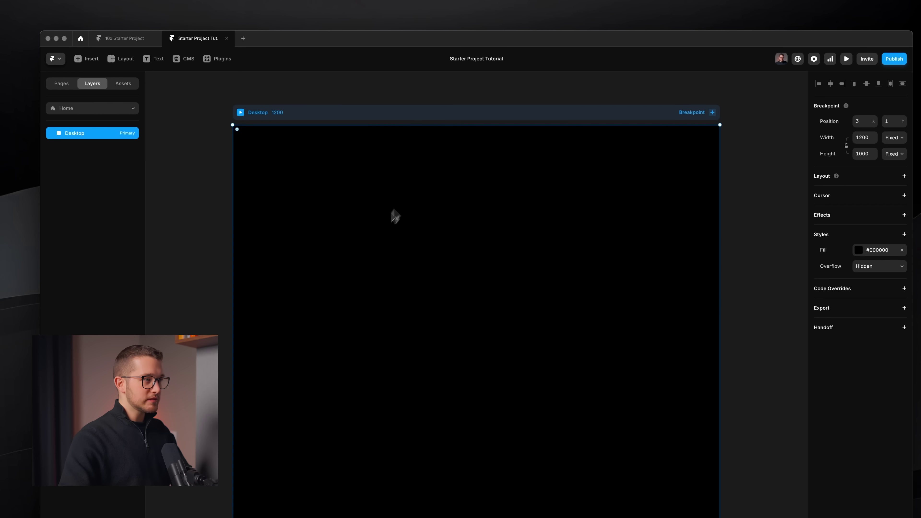
key(t)
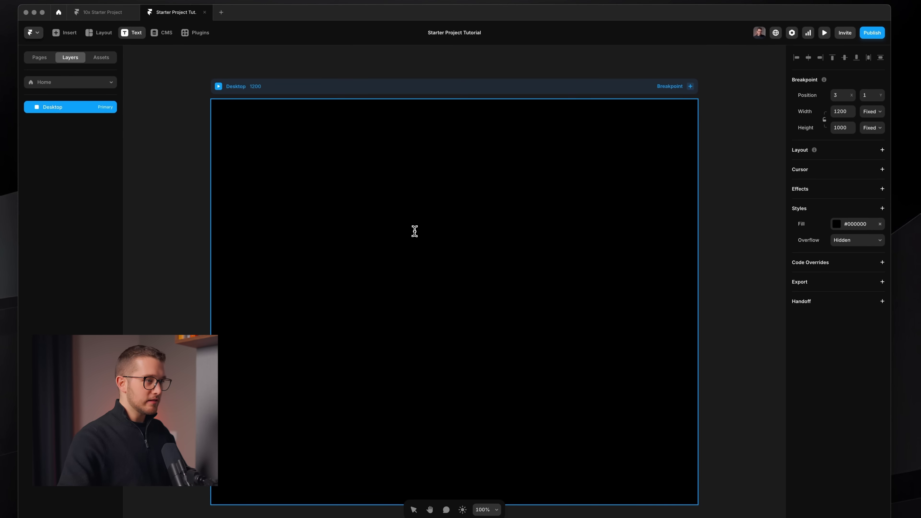
click(414, 231)
text(THis)
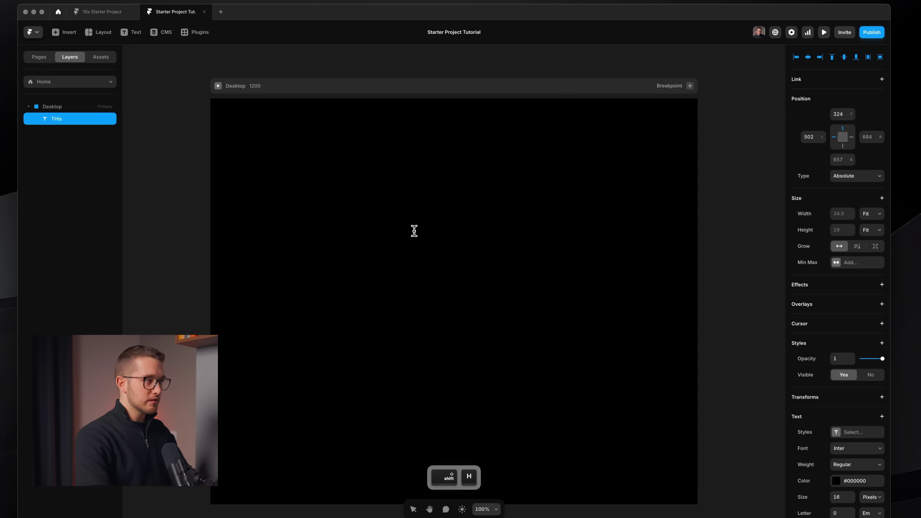
text( is a heading)
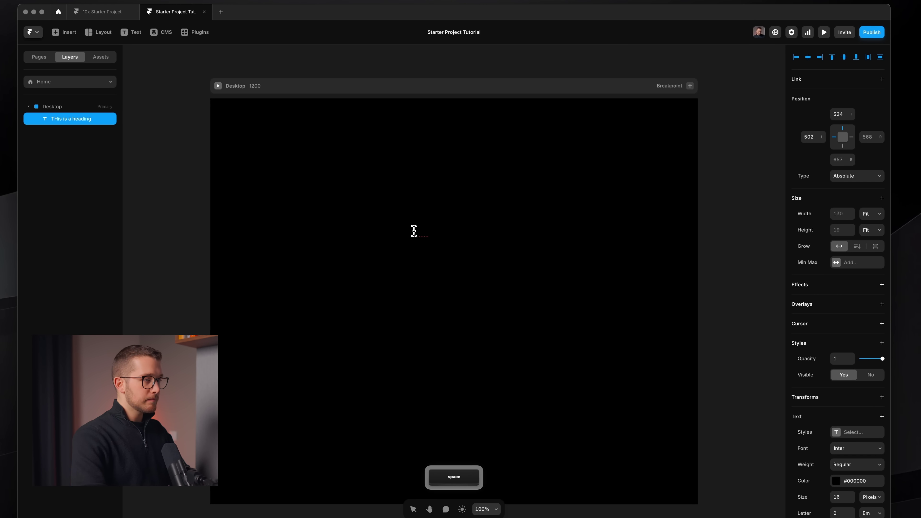
text(.)
key(Escape)
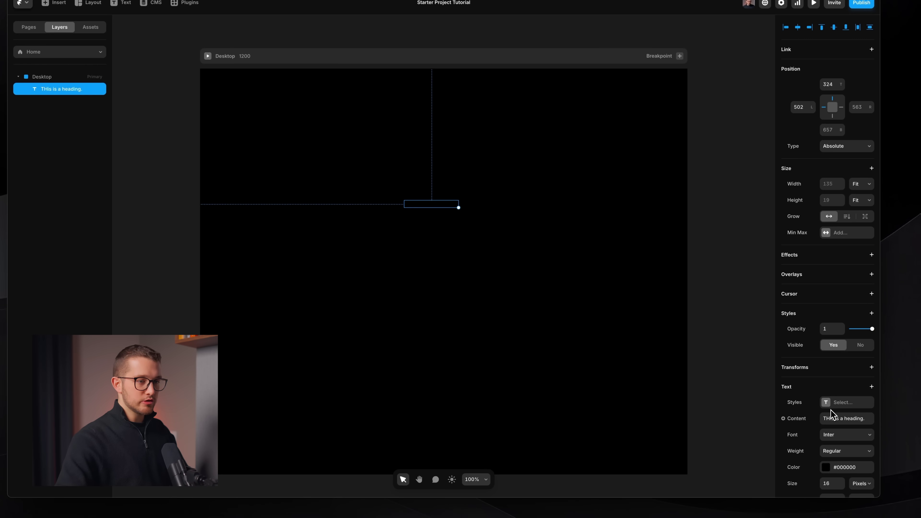
Give the heading the H1 text style and the color #FFFFFF, and center it horizontally in the Desktop frame.
click(838, 402)
click(707, 373)
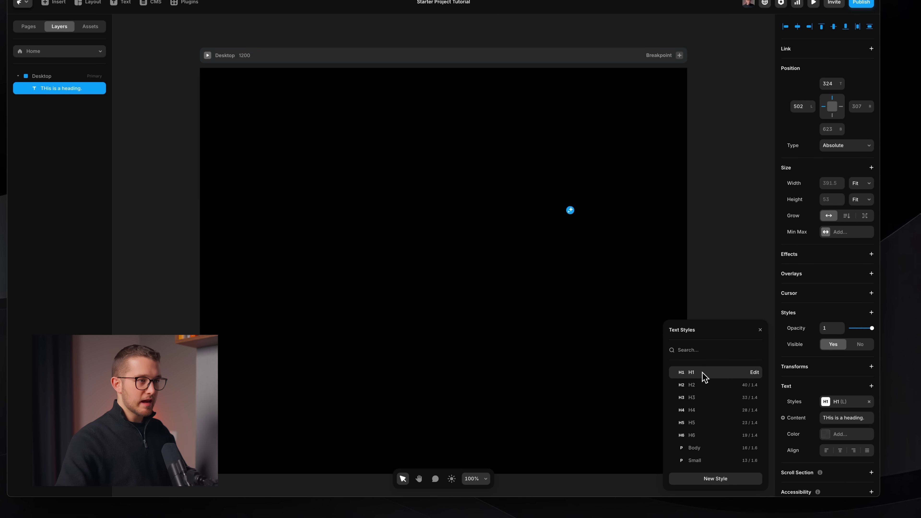
click(845, 434)
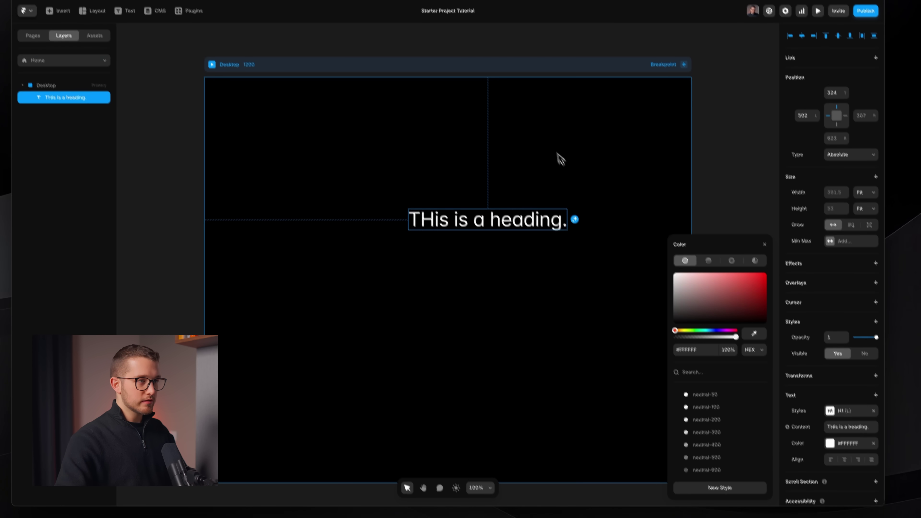
click(539, 184)
drag(483, 226, 437, 208)
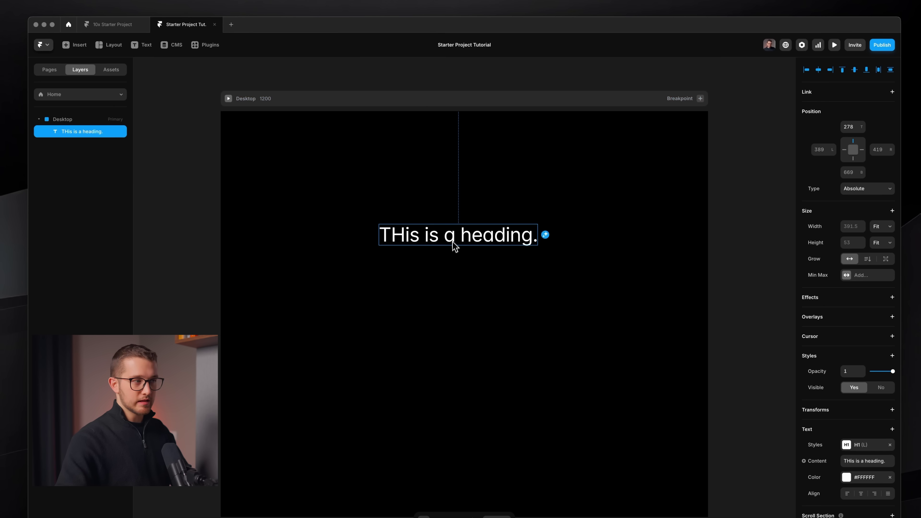
Delete the sample heading from the Desktop frame.
key(super+shift+4)
drag(370, 212, 564, 261)
key(Escape)
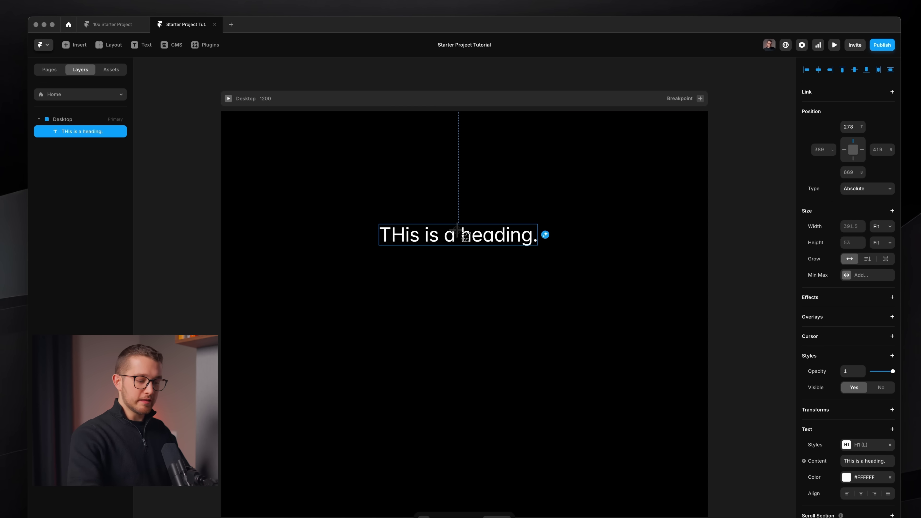
key(BackSpace)
Set the font weight of the H1 and H2 text styles to Semibold.
click(111, 70)
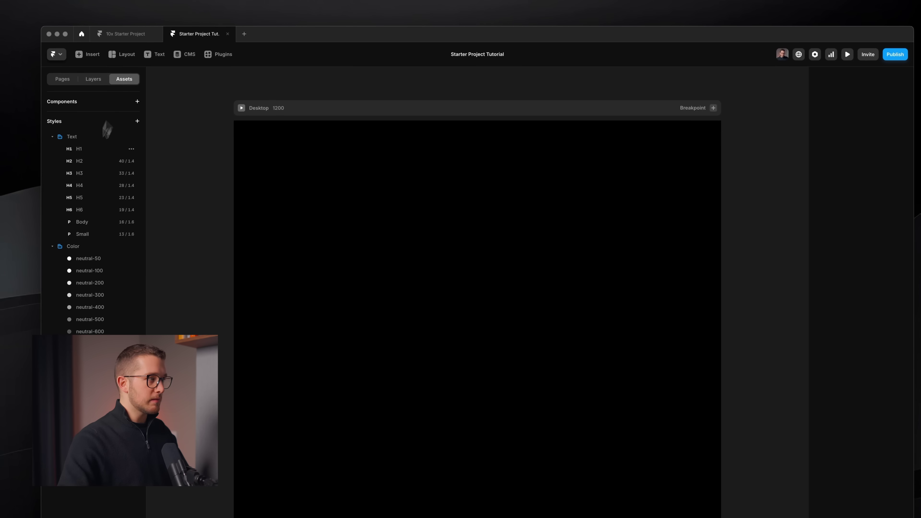
click(89, 152)
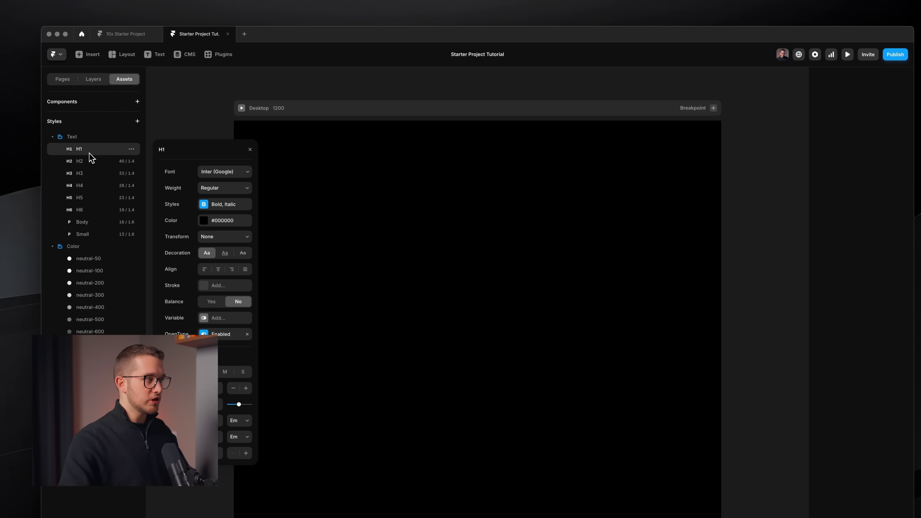
click(207, 188)
click(214, 220)
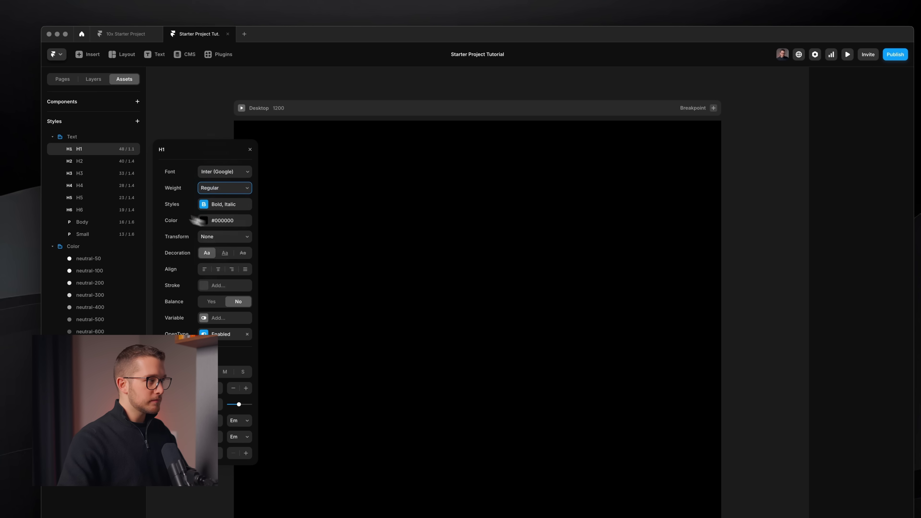
click(95, 163)
click(210, 200)
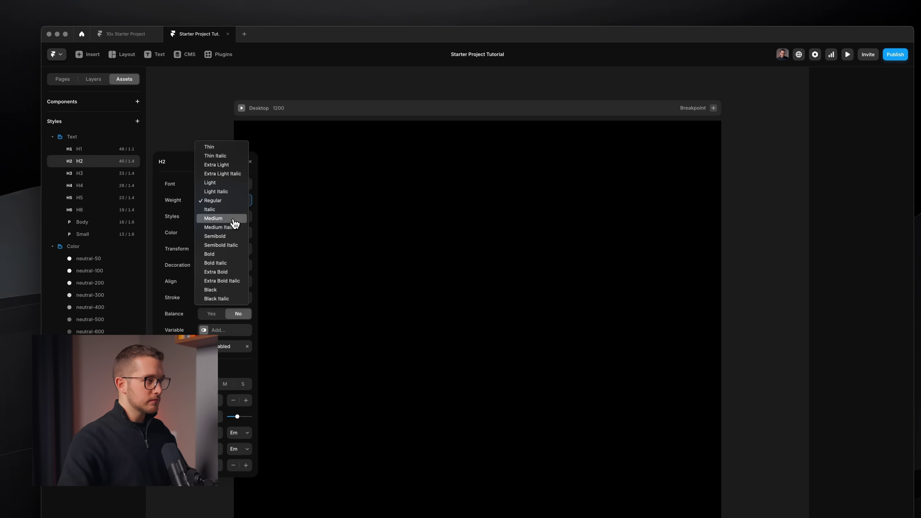
click(233, 236)
Set the font weight of the H3 and H4 text styles to Medium.
click(108, 175)
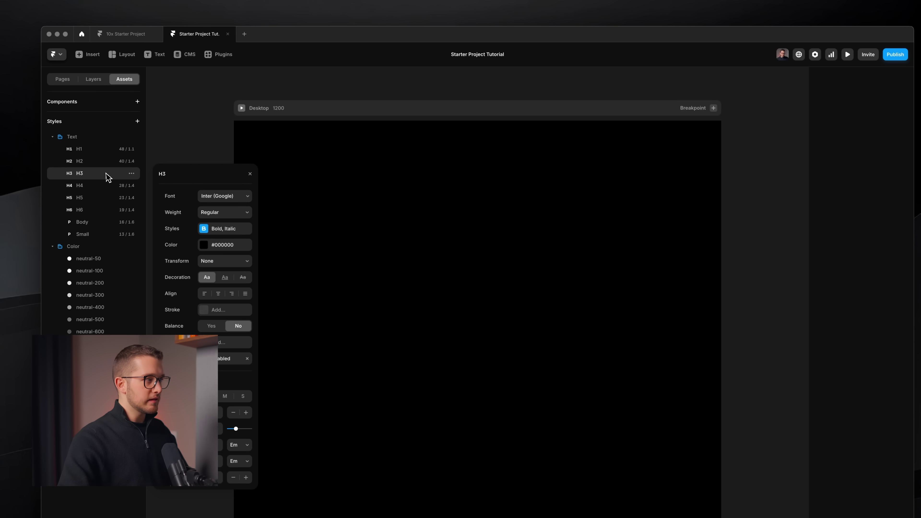
click(223, 213)
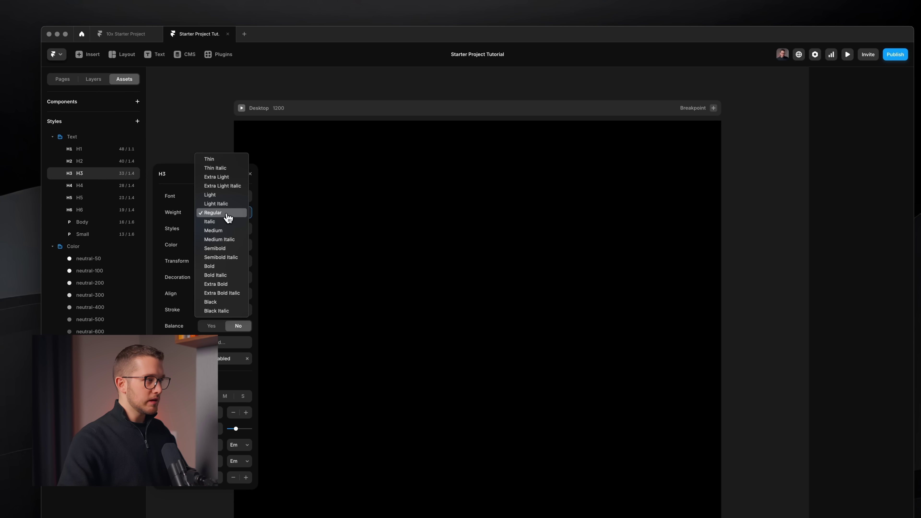
click(227, 232)
click(90, 185)
click(222, 226)
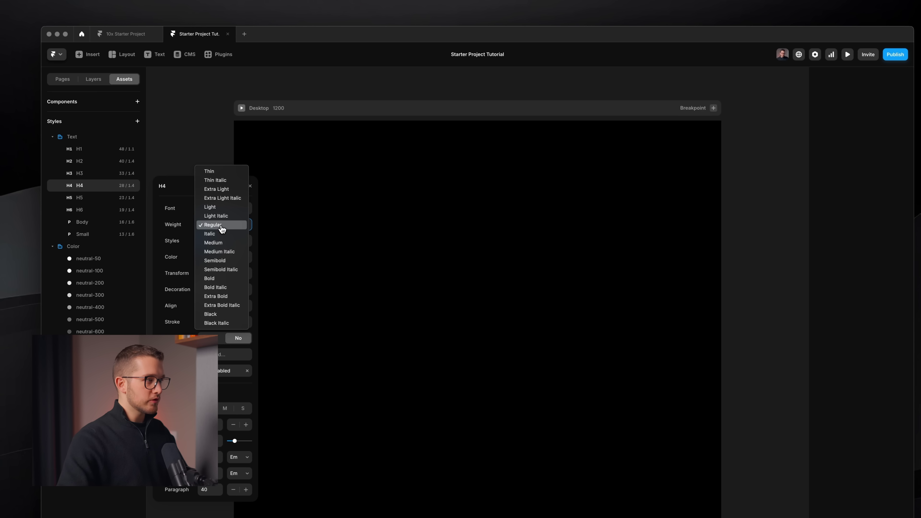
click(224, 242)
Set the font weight of the H5 and H6 text styles to Medium.
click(113, 199)
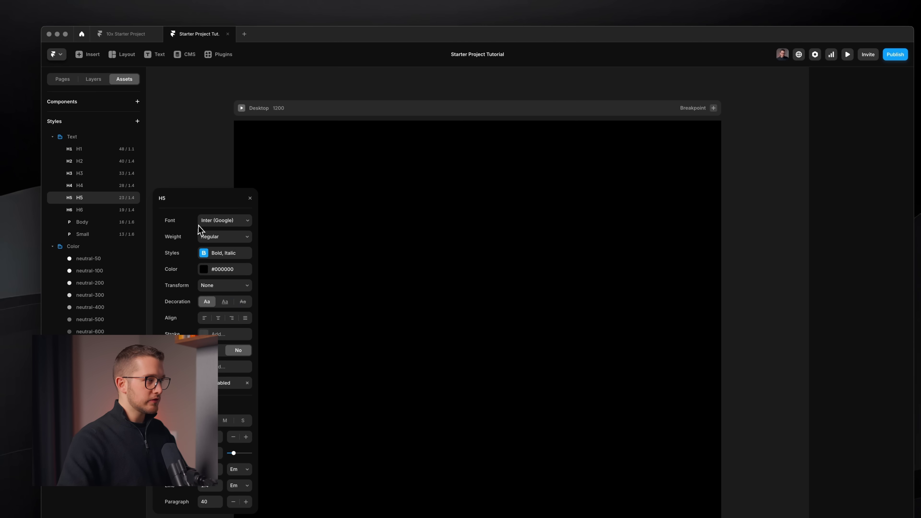
click(202, 235)
click(212, 253)
click(109, 210)
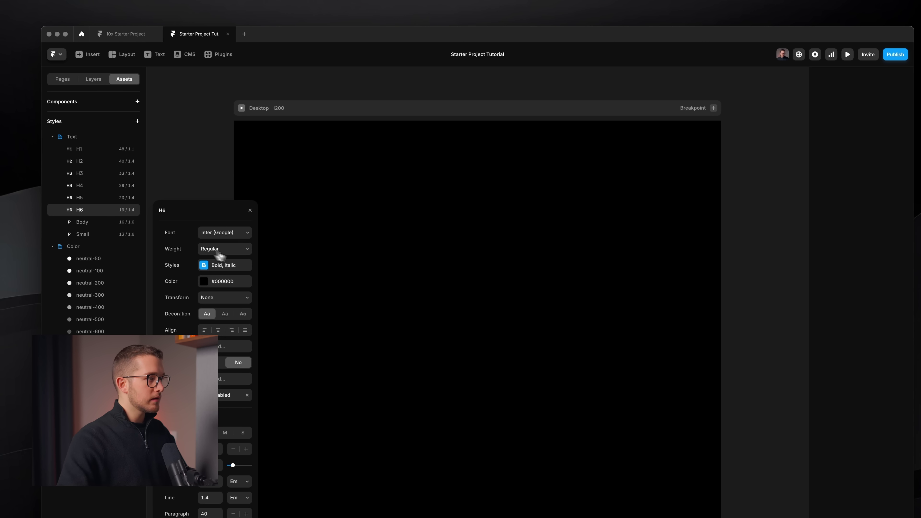
click(219, 251)
click(227, 268)
Review the settings of the Body and Small text styles.
click(82, 224)
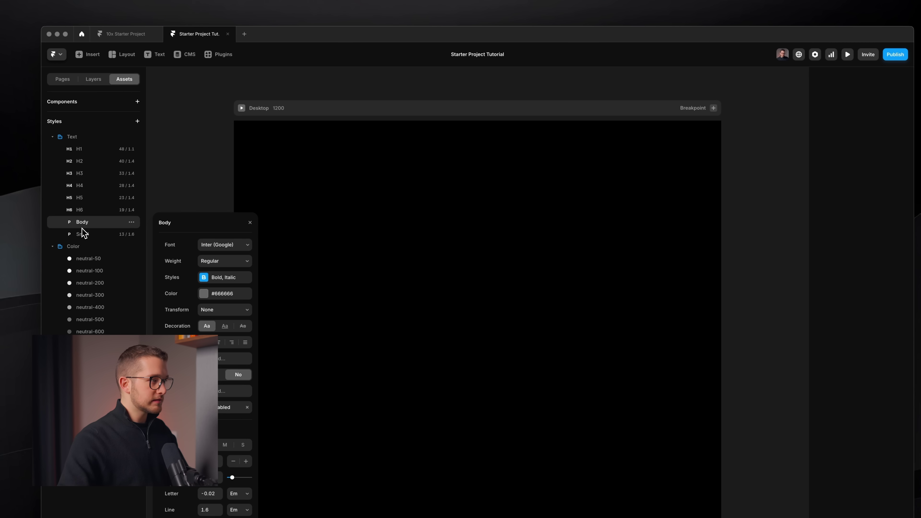
click(85, 236)
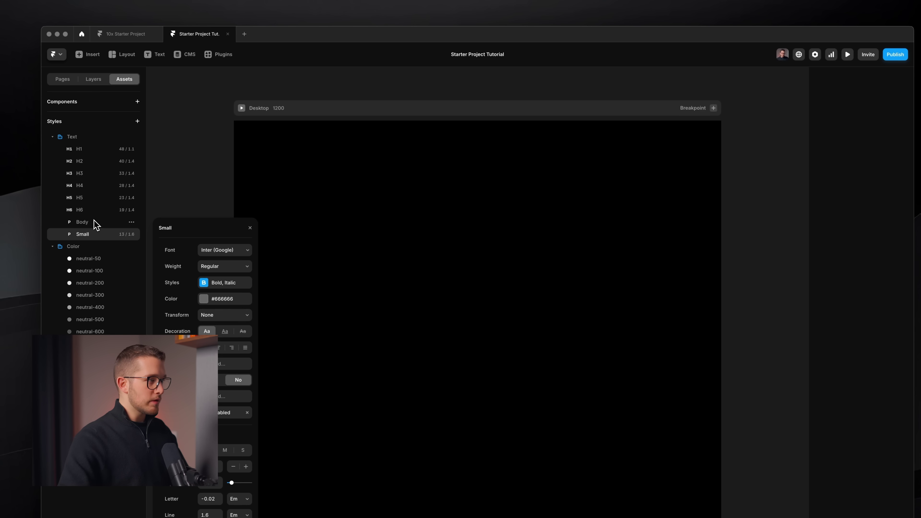
click(91, 222)
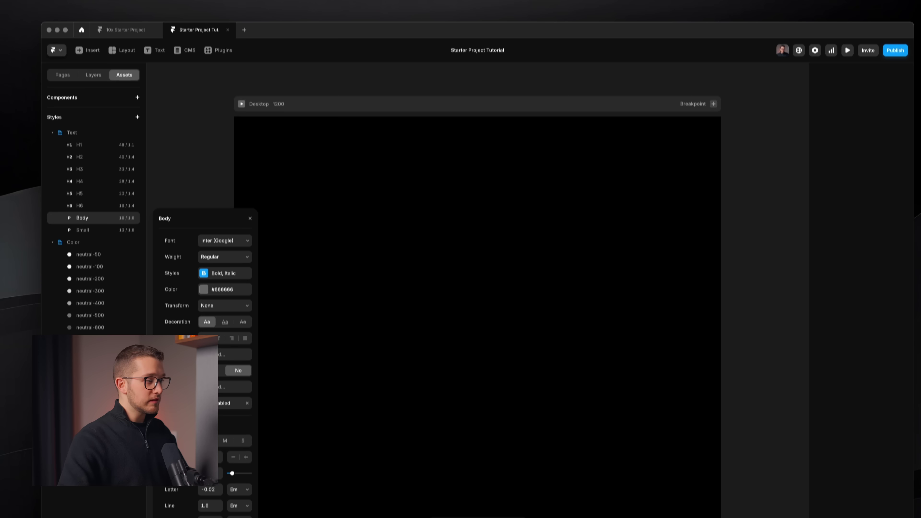
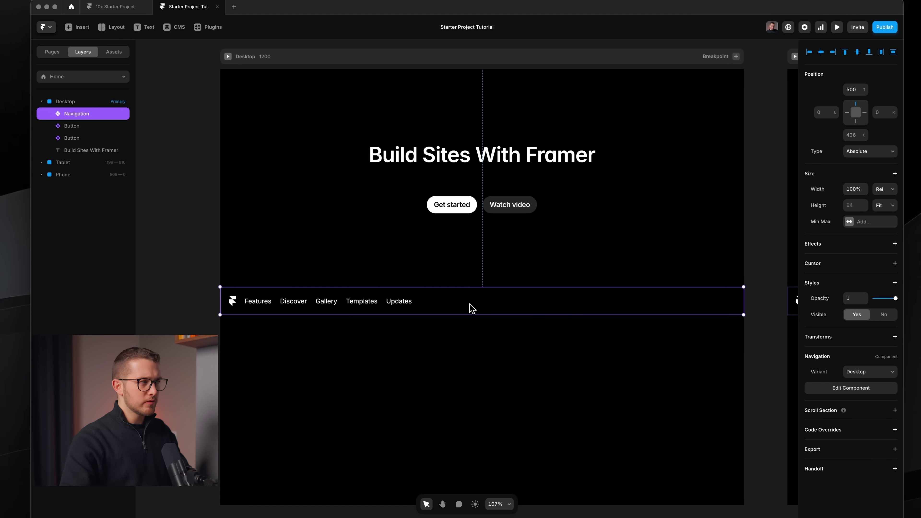
Open the Navigation component for editing and examine the links in its Desktop variant.
double_click(471, 308)
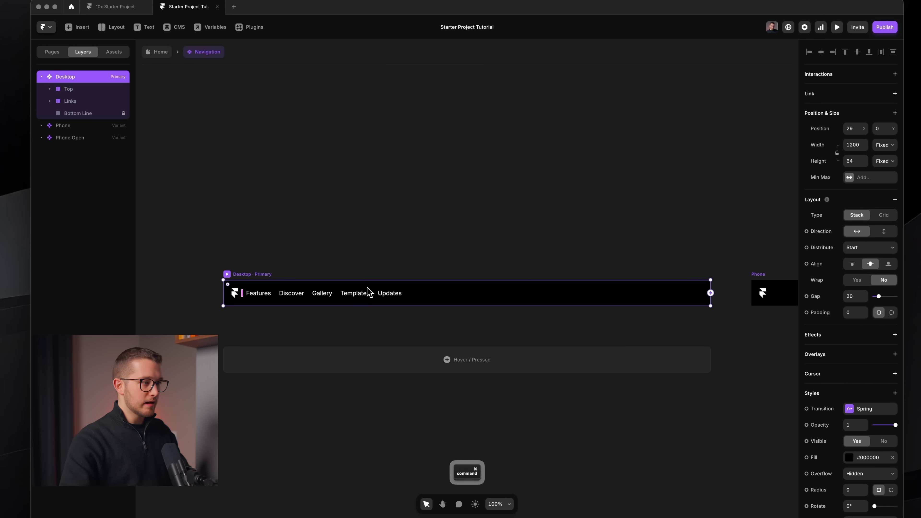
super+click(367, 289)
click(399, 301)
click(253, 193)
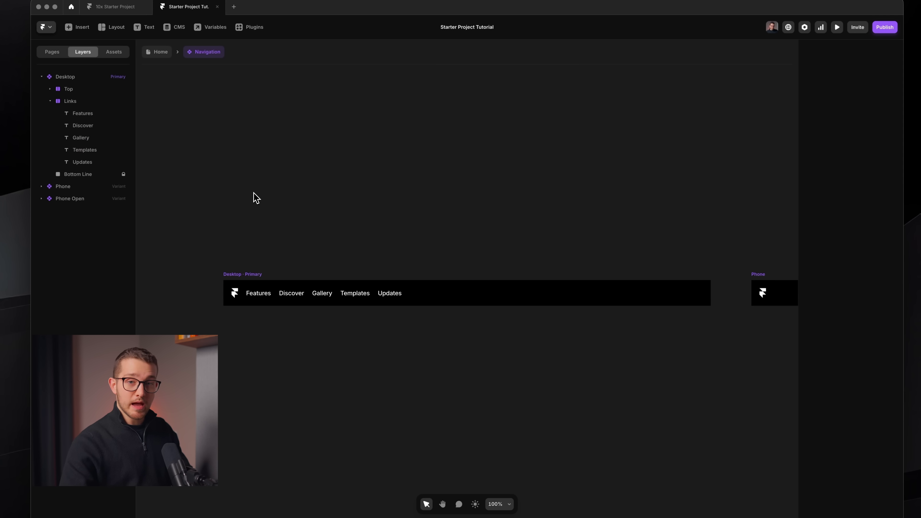
Examine the logo graphic inside the Top stack of the navigation's Desktop variant.
click(229, 285)
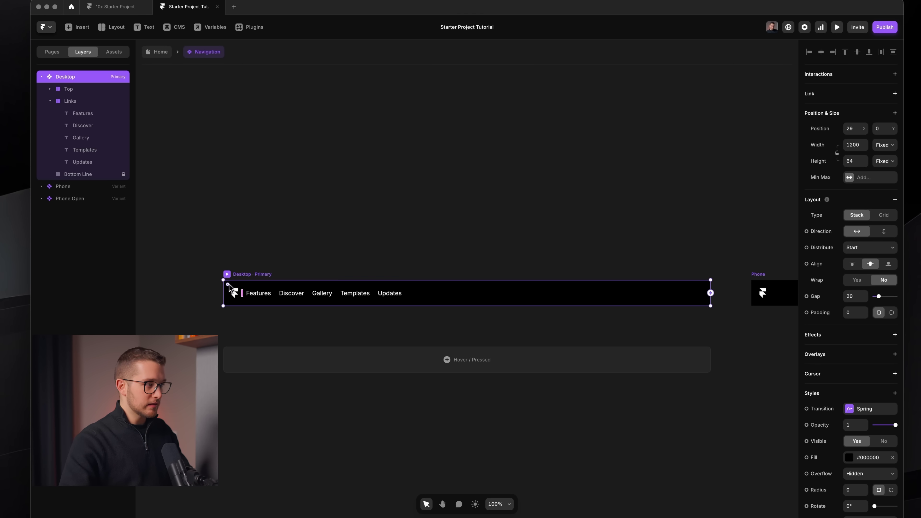
click(273, 257)
super+click(240, 294)
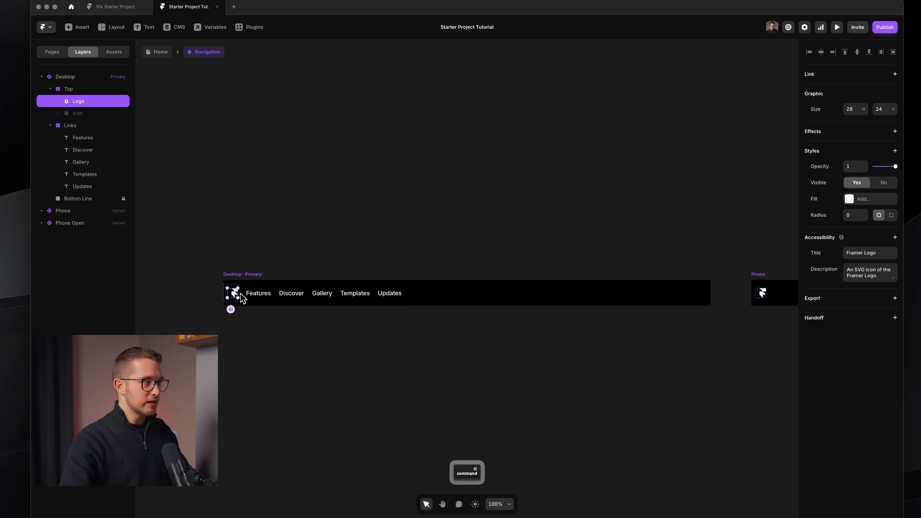
scroll(240, 294, up, 5)
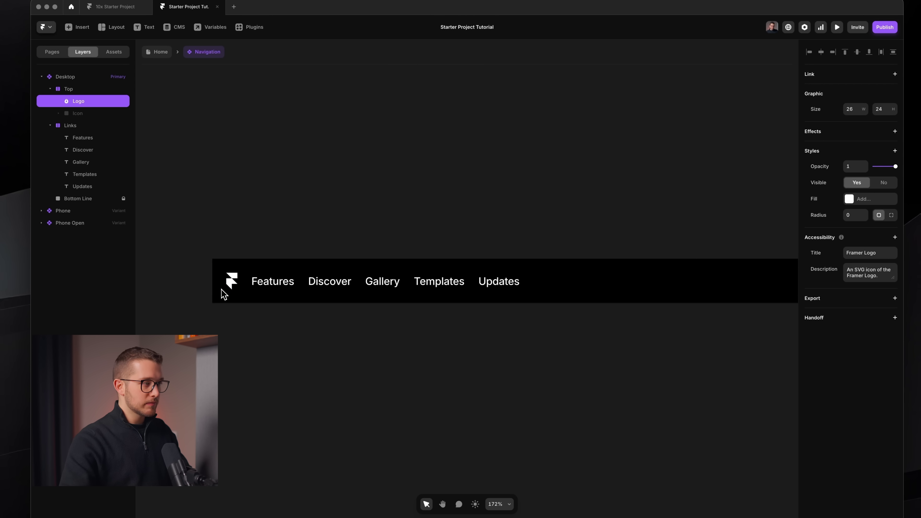
drag(271, 274, 325, 270)
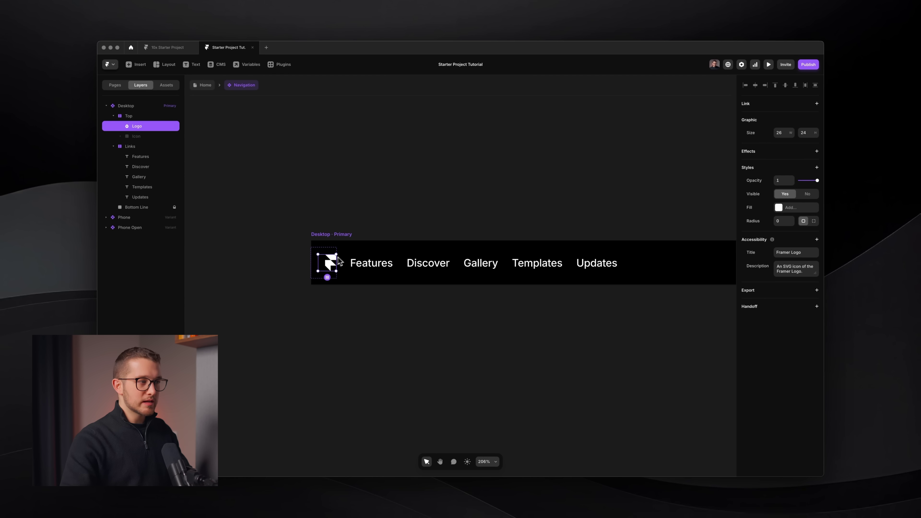
click(336, 184)
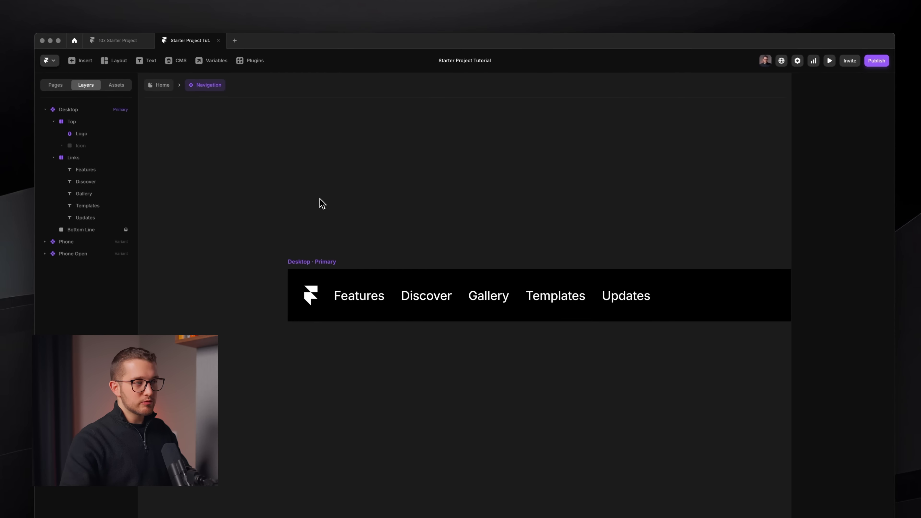
Try moving the logo out of the navigation's Desktop variant onto the empty canvas, and undo the move.
super+click(330, 265)
drag(308, 302, 227, 194)
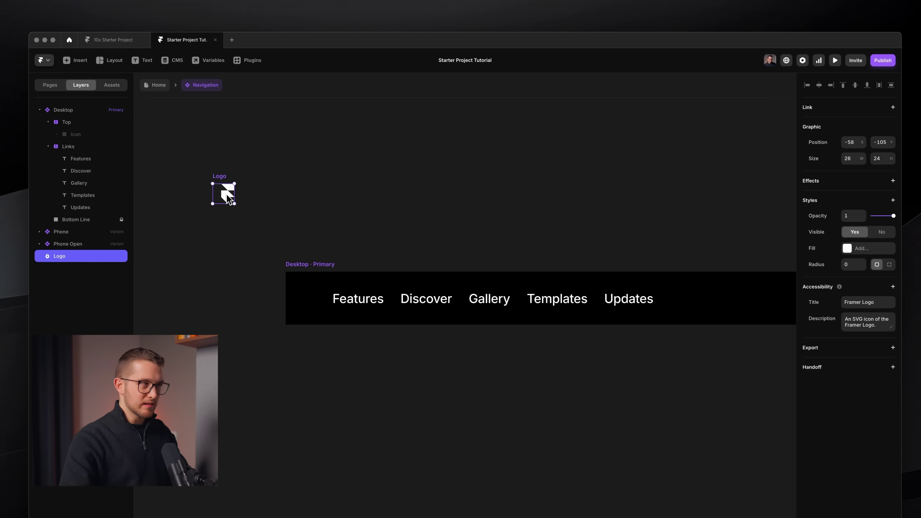
key(super+z)
click(363, 262)
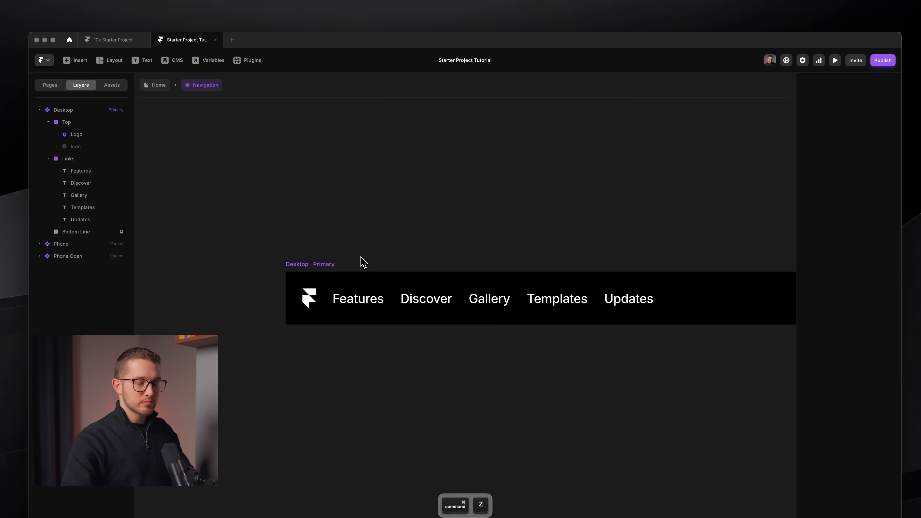
key(shift)
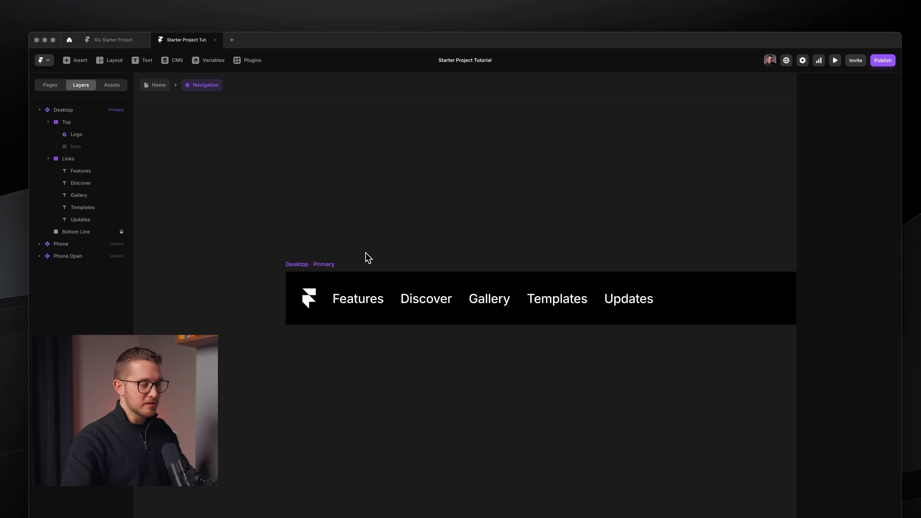
Search Framer University's resources for "svg" and open the SVG Component for Framer resource.
key(super+o)
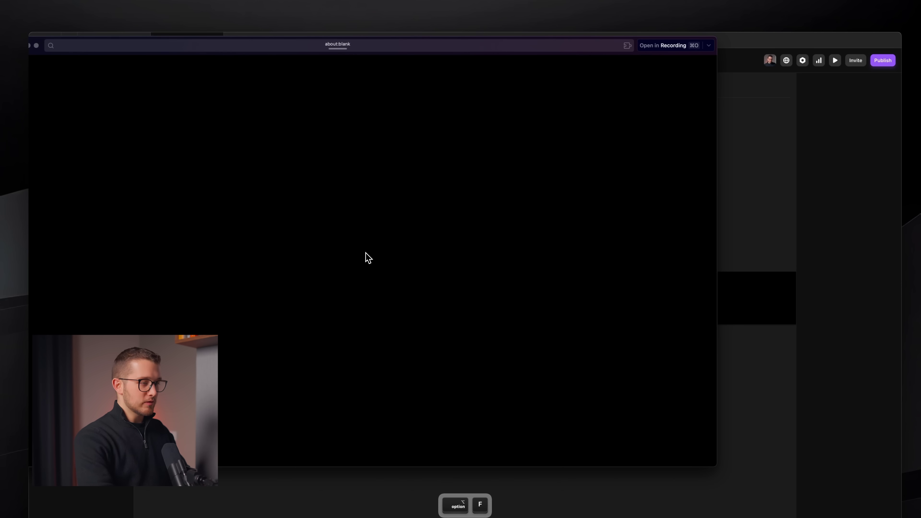
click(570, 75)
text(s)
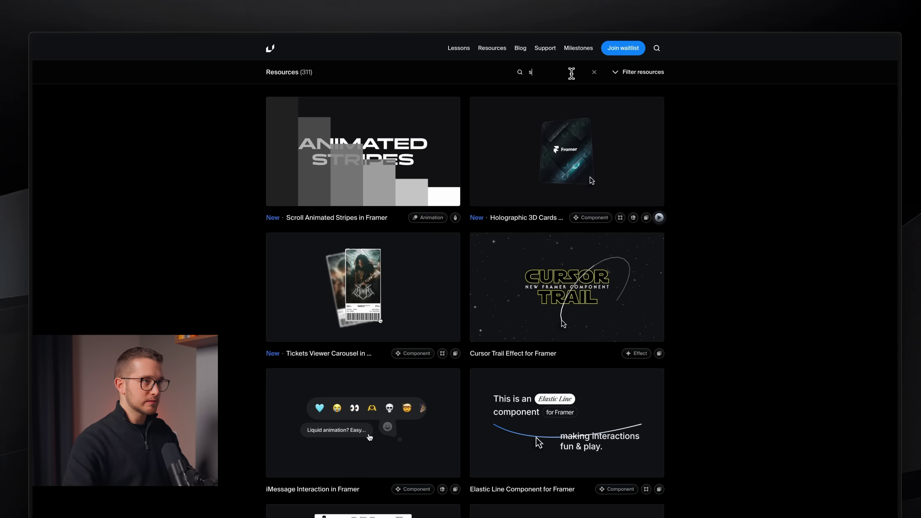
text(cvg)
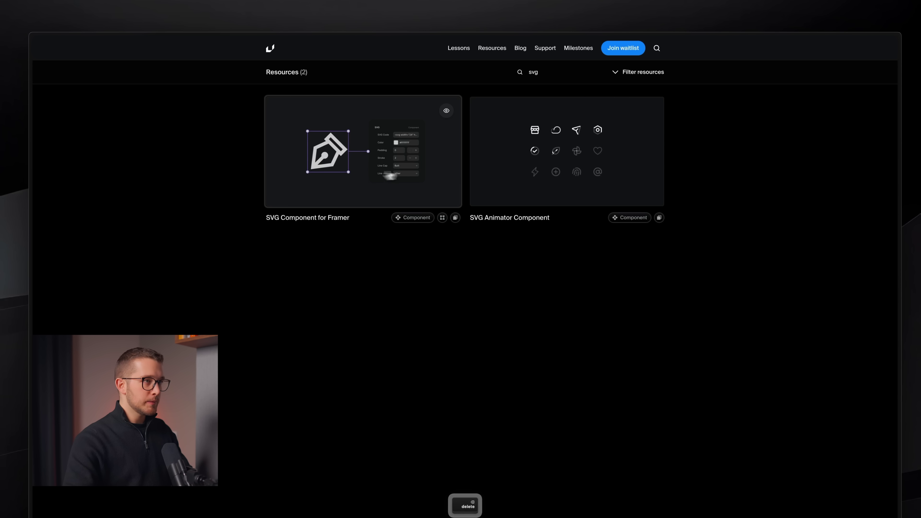
click(379, 172)
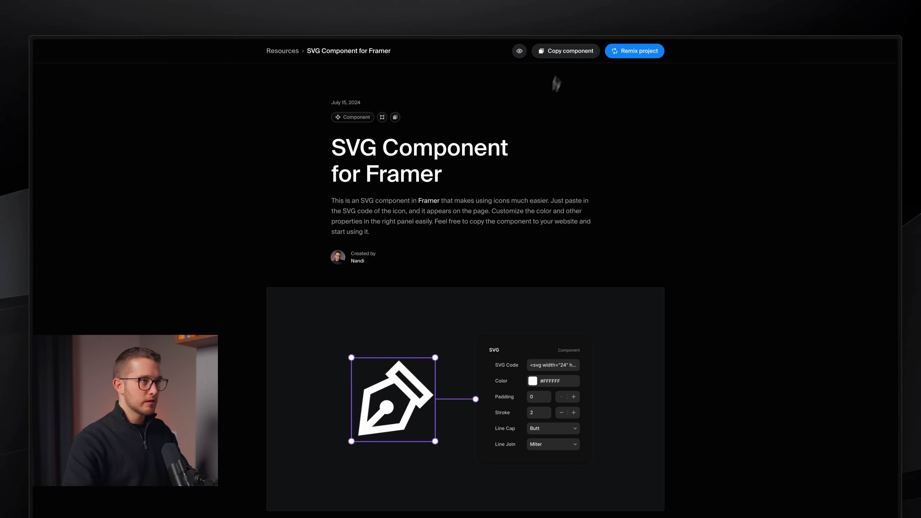
Bring the copied SVG component into the Framer project and place it inside the Top stack of the navigation's Desktop variant.
key(super+Tab)
key(super+v)
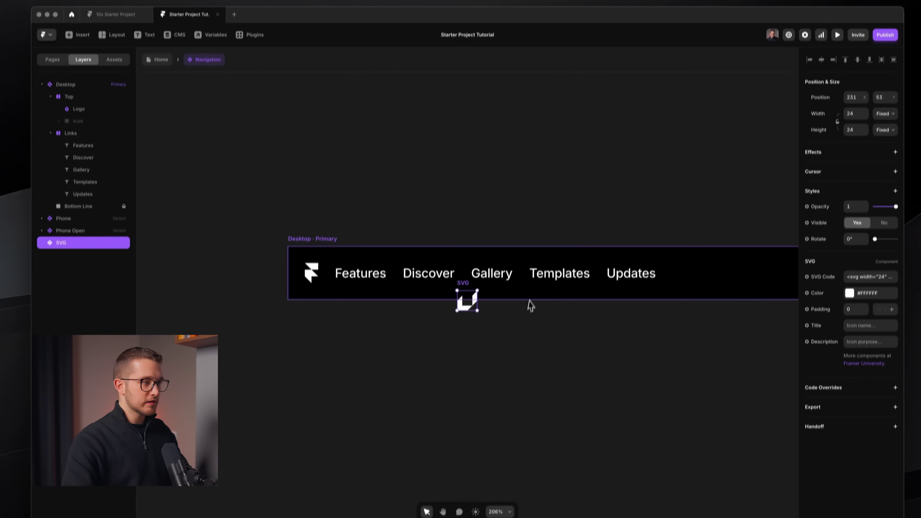
drag(474, 287, 339, 341)
key(BackSpace)
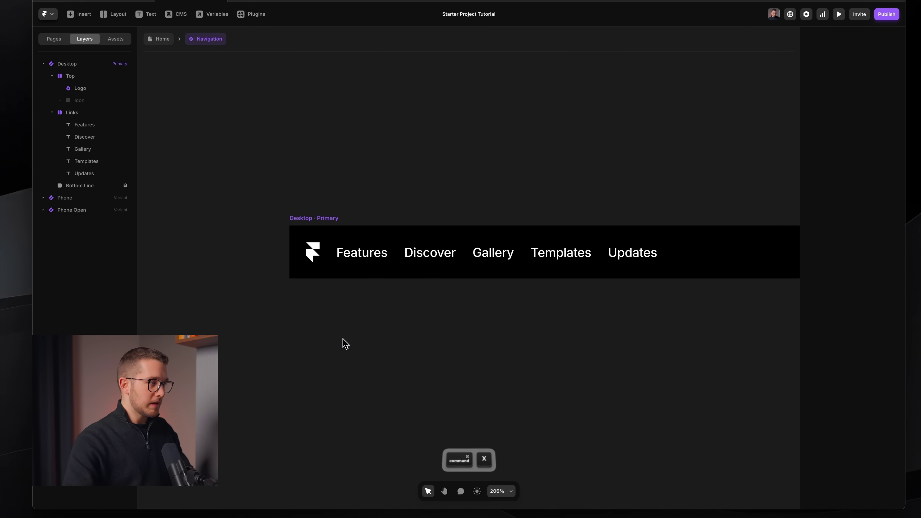
super+click(300, 253)
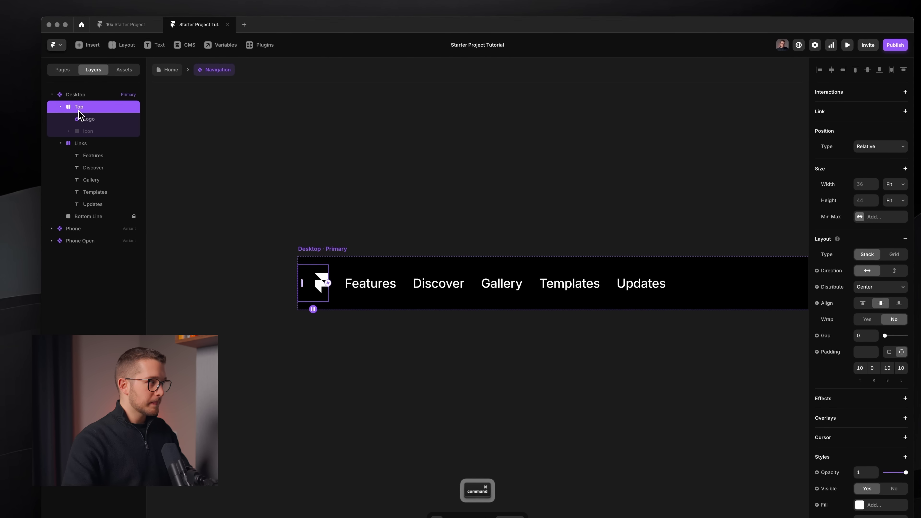
key(super+v)
scroll(319, 273, up, 3)
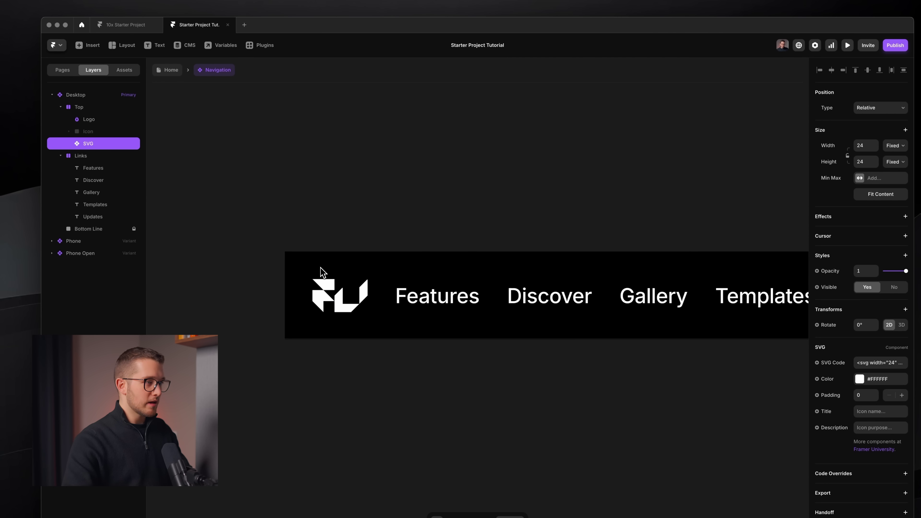
Delete the old Logo graphic from the Top stack and select the SVG component in its place.
super+click(322, 293)
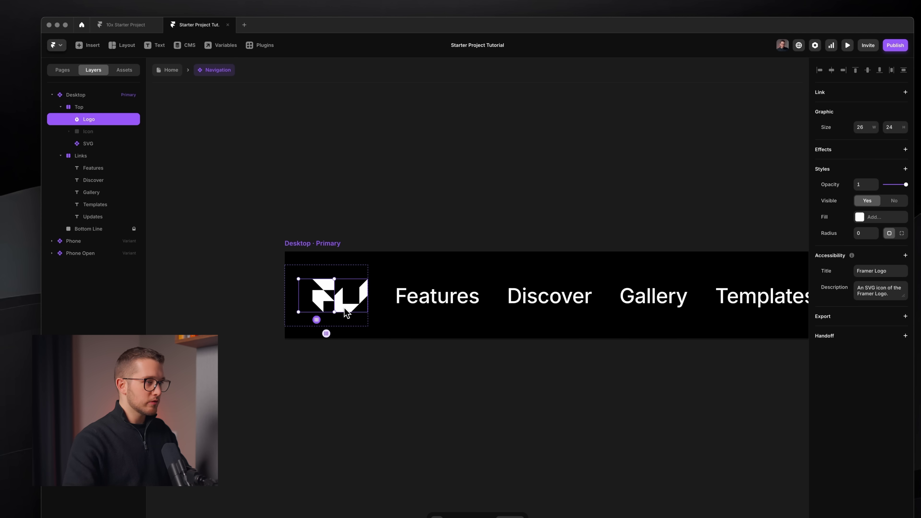
key(BackSpace)
super+click(314, 301)
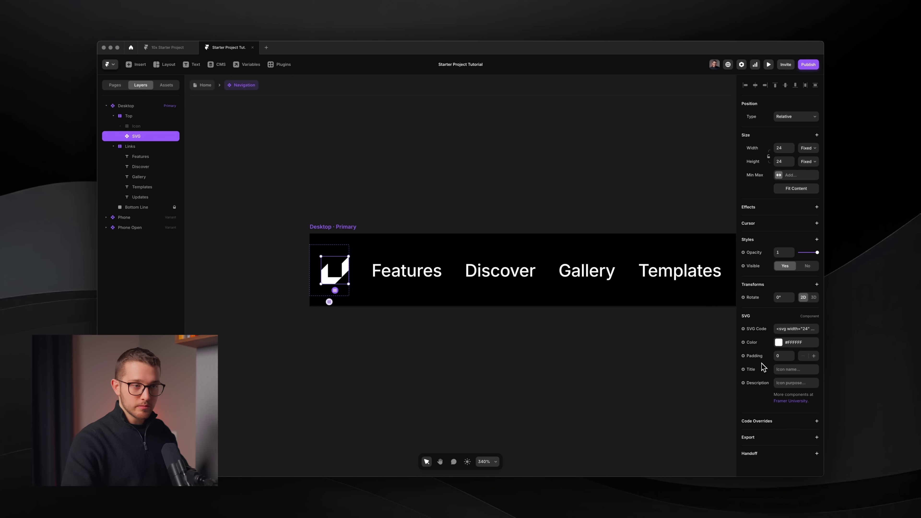
Switch to Figma and copy the Framer logo frame as SVG.
click(799, 329)
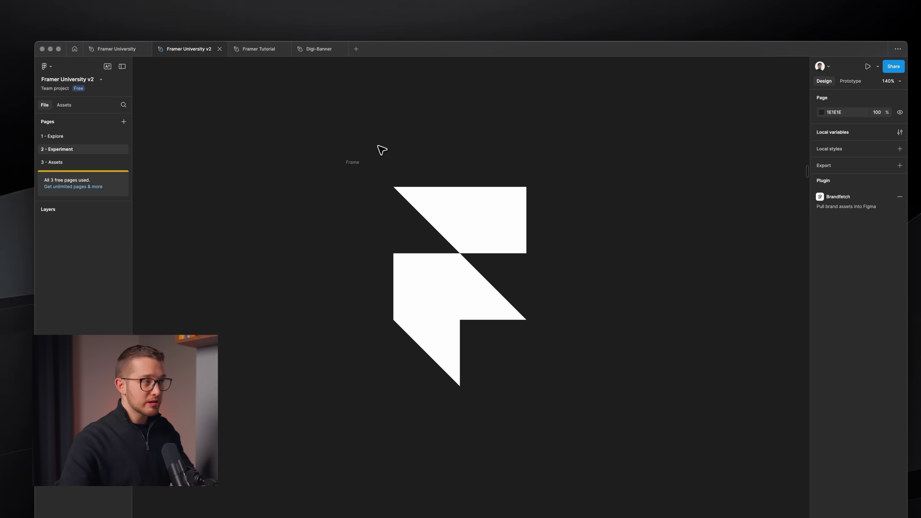
click(359, 162)
right_click(363, 167)
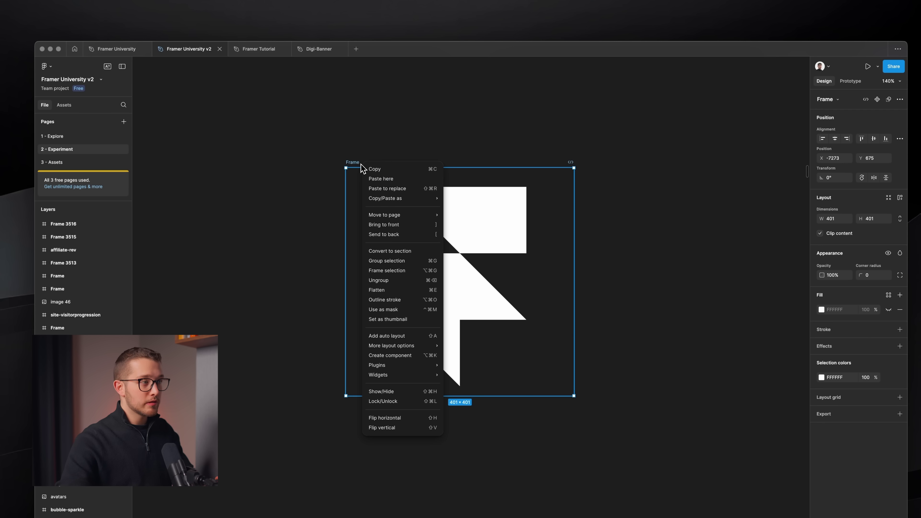
mouse_move(383, 200)
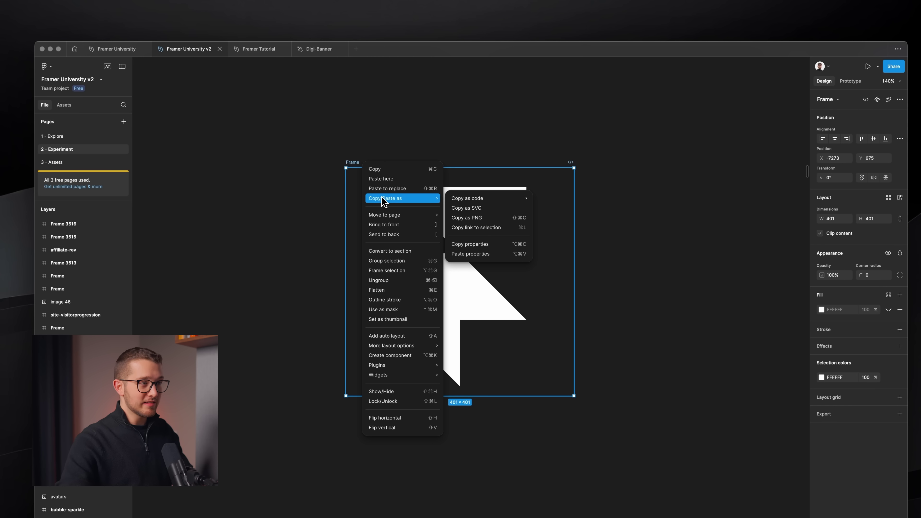
click(476, 209)
click(449, 150)
Back in Framer, try replacing the SVG component's code with the copied Framer logo code, and undo the replacement.
key(super+Tab)
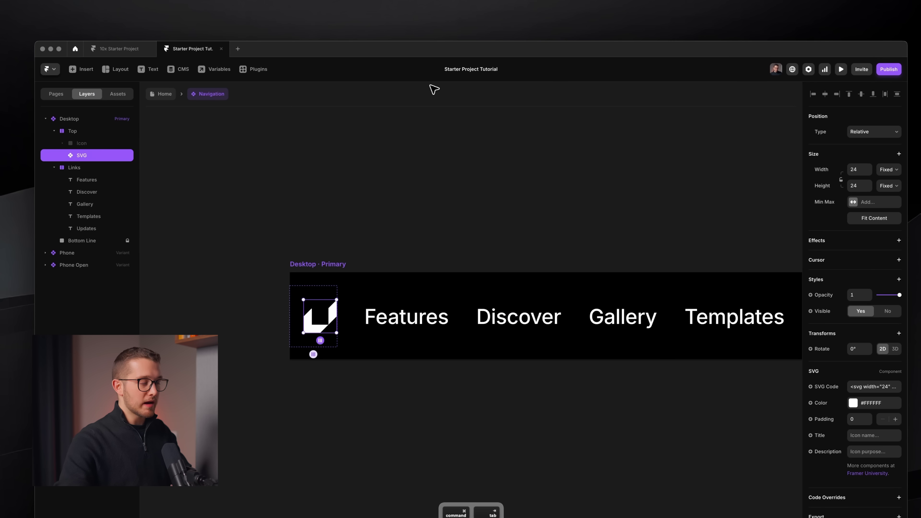
click(885, 384)
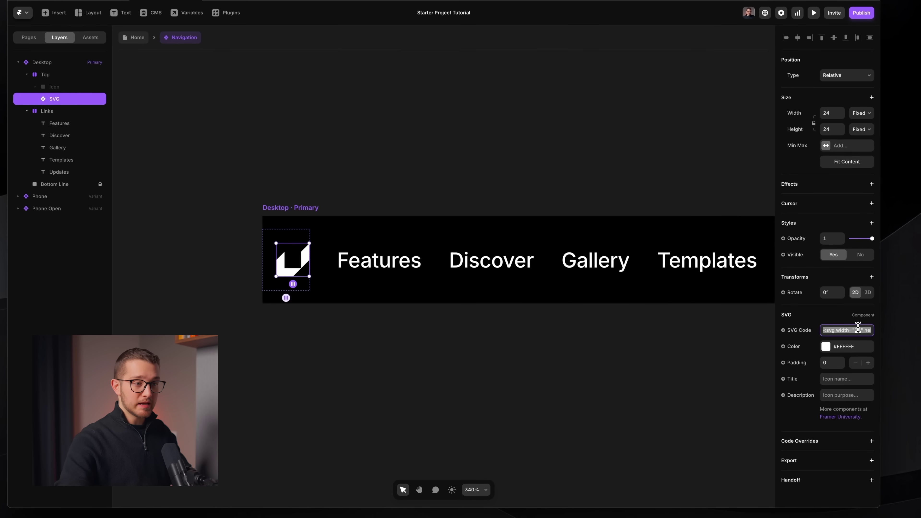
key(super+v)
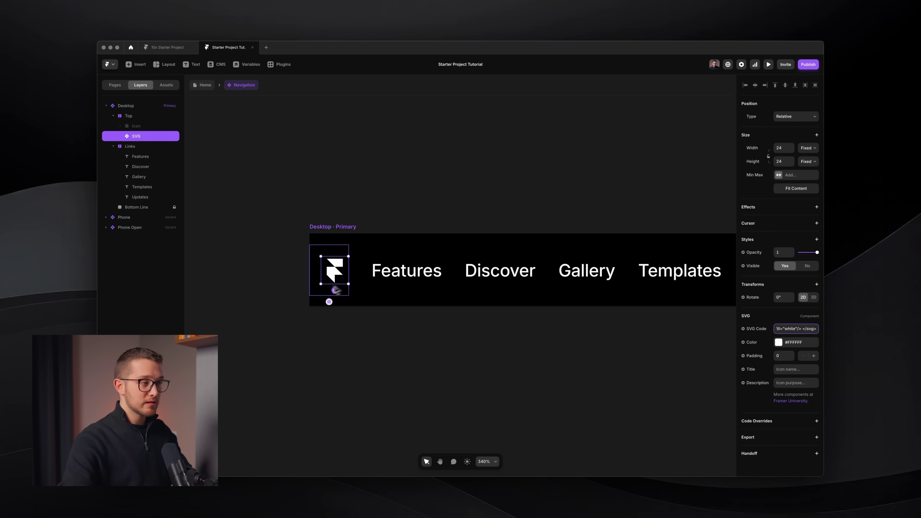
scroll(336, 289, up, 5)
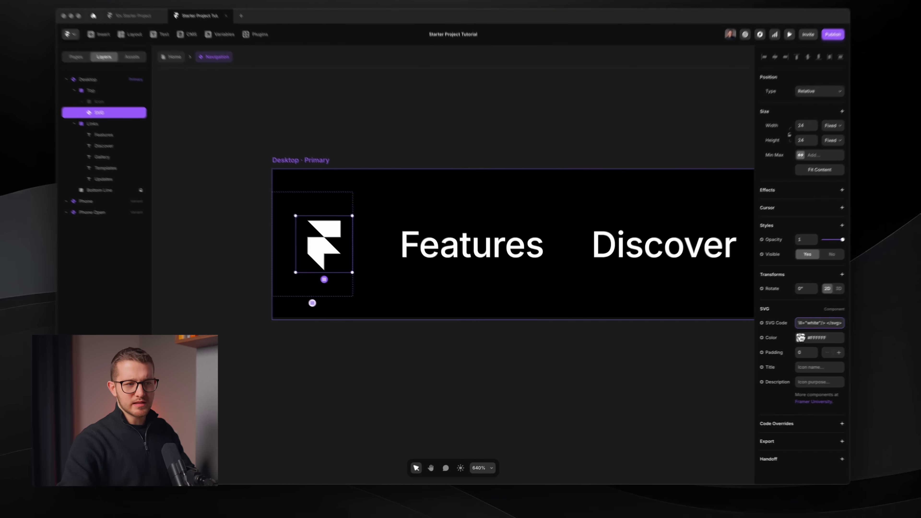
click(777, 324)
click(568, 331)
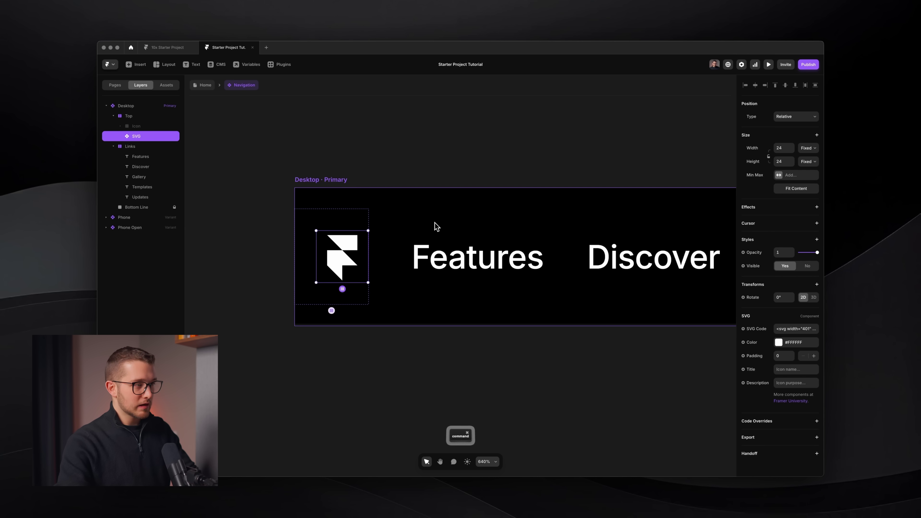
key(super+z)
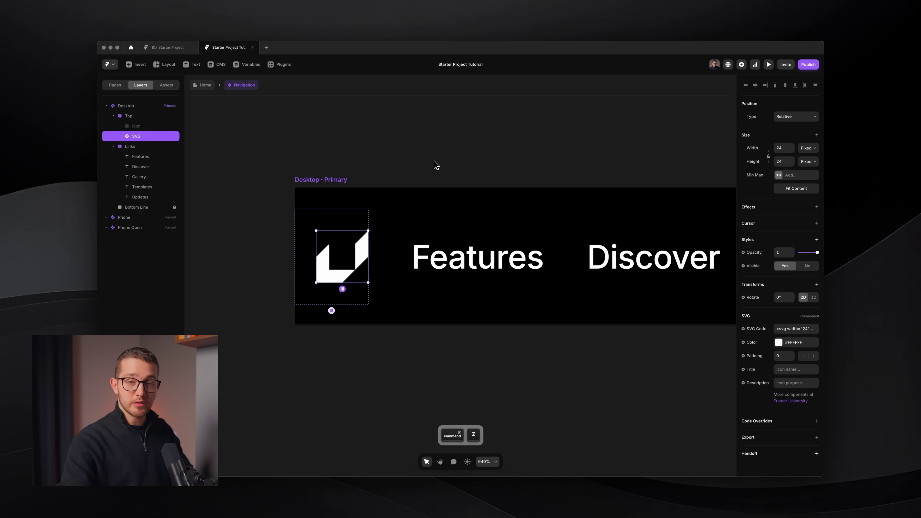
Set the Top stack's padding to 0 on all sides and rename the stack "Logo + Icon".
click(345, 225)
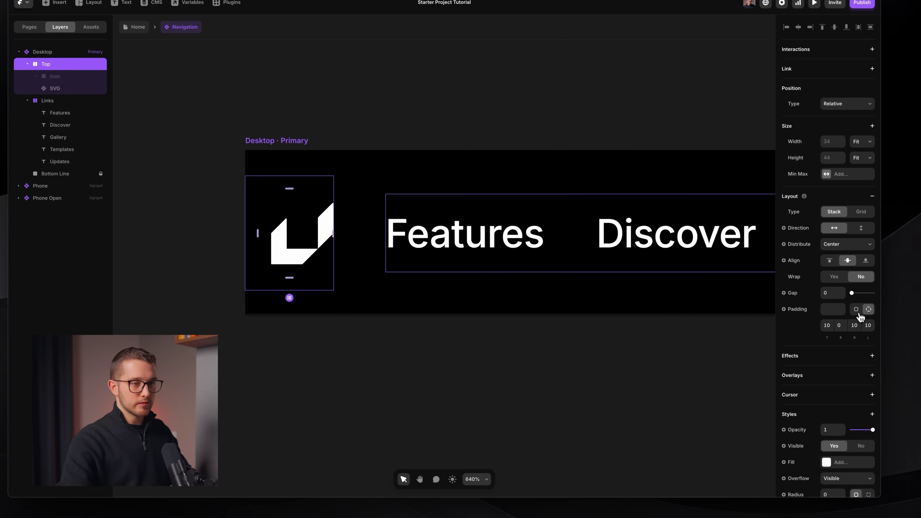
click(856, 372)
text(0)
key(Return)
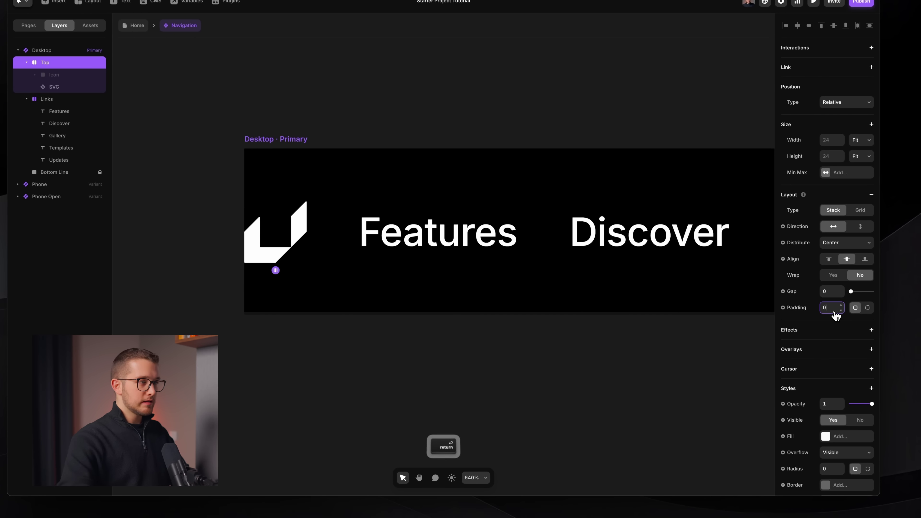
double_click(57, 64)
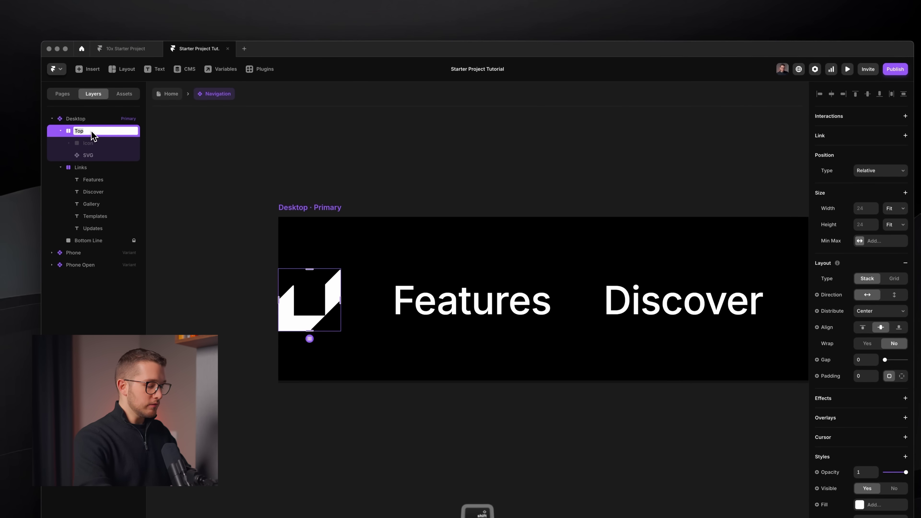
text(Logo + Icon)
key(Return)
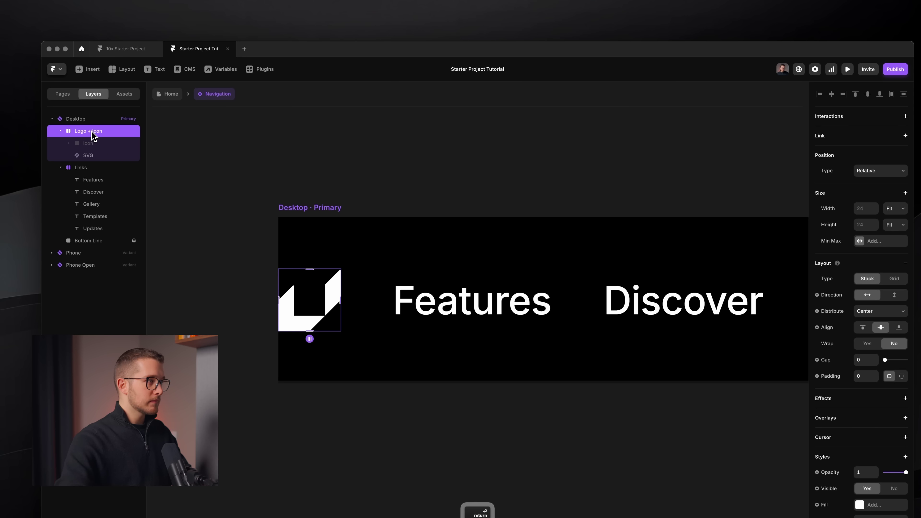
Try making the hidden Icon layer in the Logo + Icon stack visible, and undo the change.
click(78, 143)
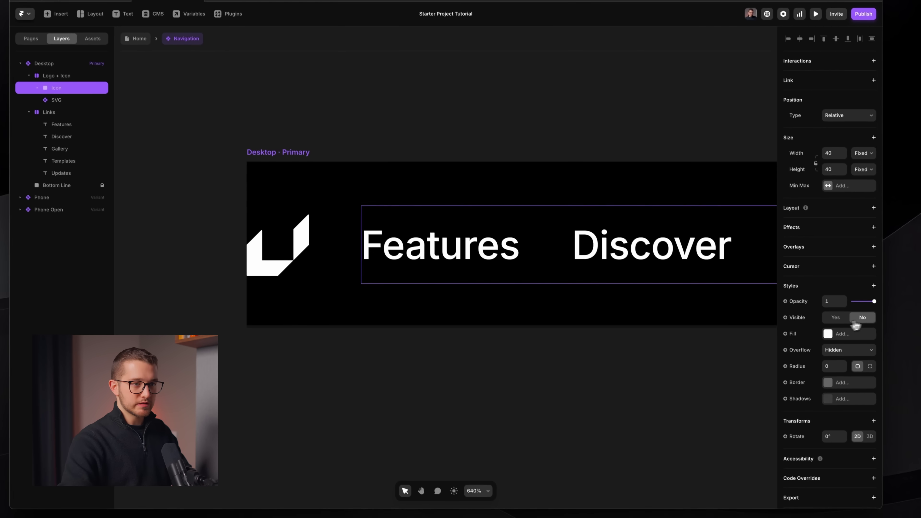
click(878, 378)
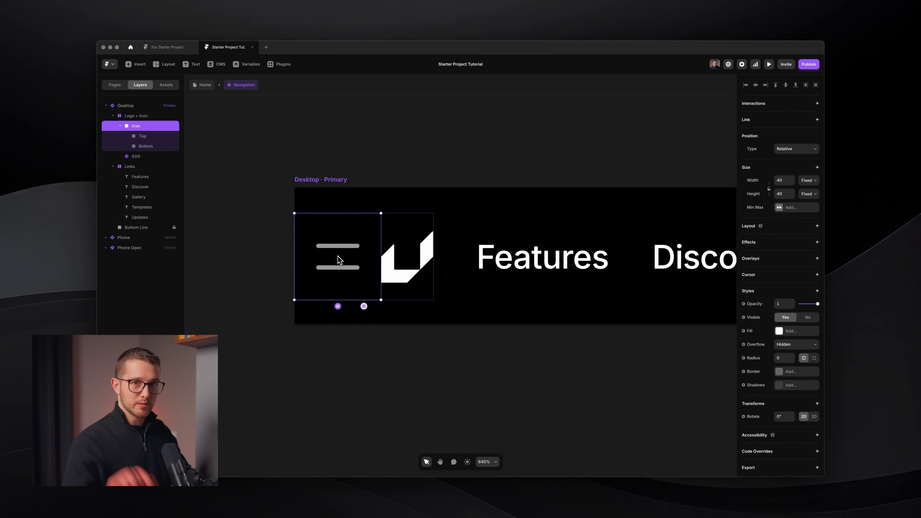
key(super+z)
click(142, 136)
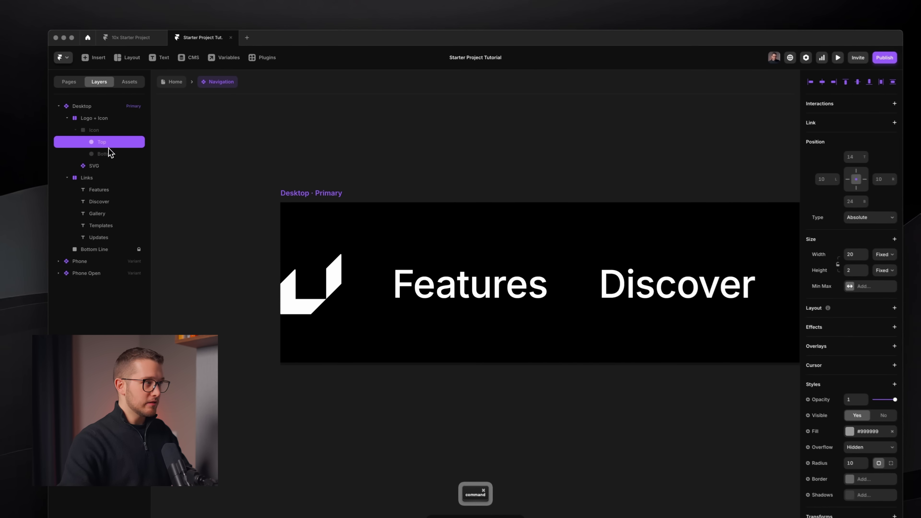
click(99, 122)
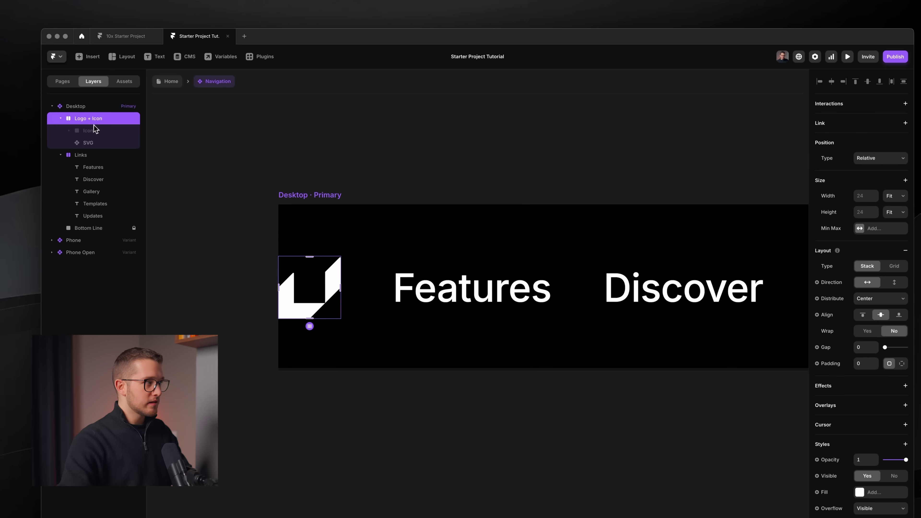
Add a link to the Features text in the Links stack and bind its destination to a Link variable.
scroll(405, 208, down, 5)
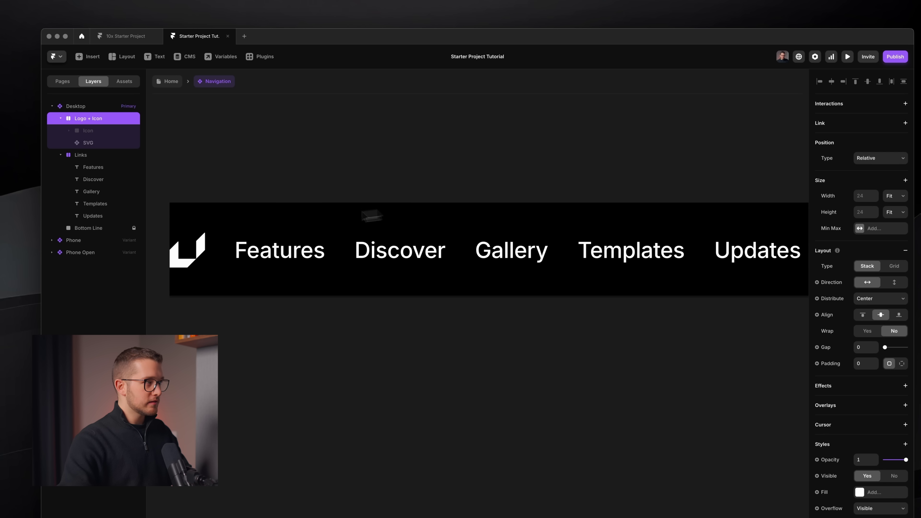
click(92, 157)
scroll(304, 261, down, 4)
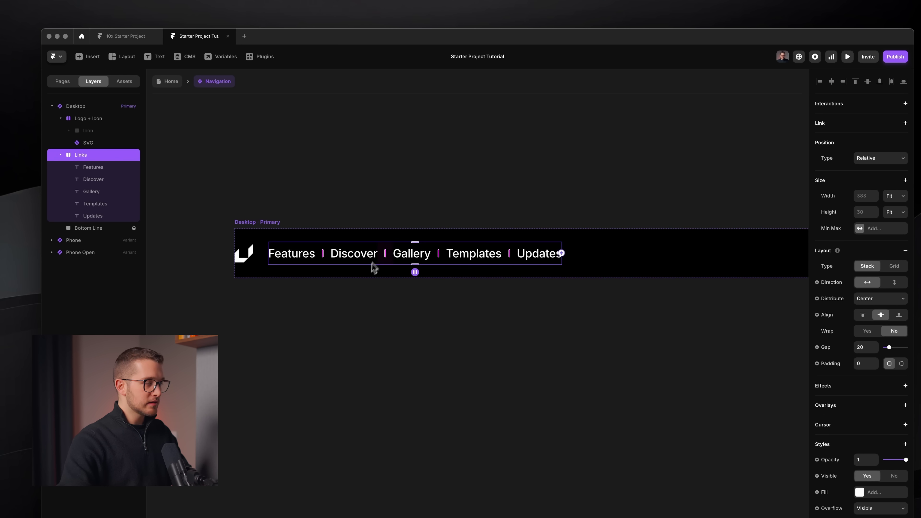
scroll(270, 242, up, 3)
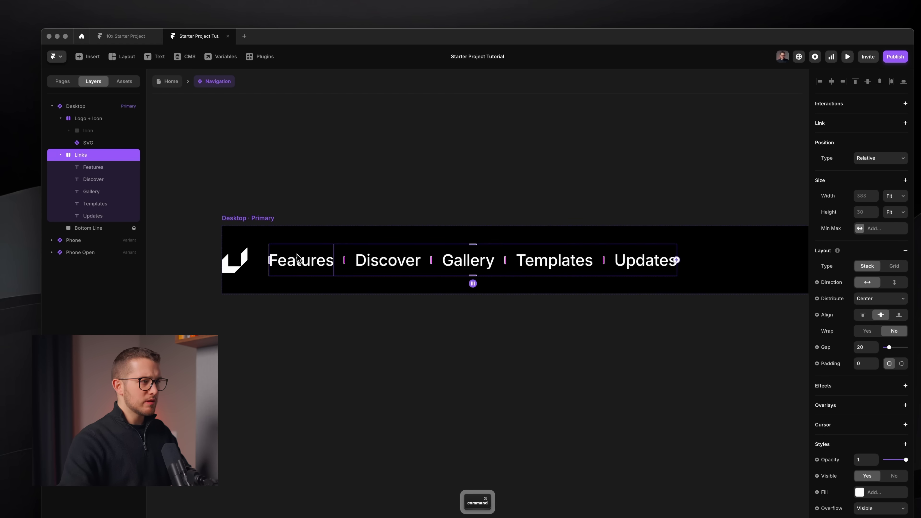
click(290, 257)
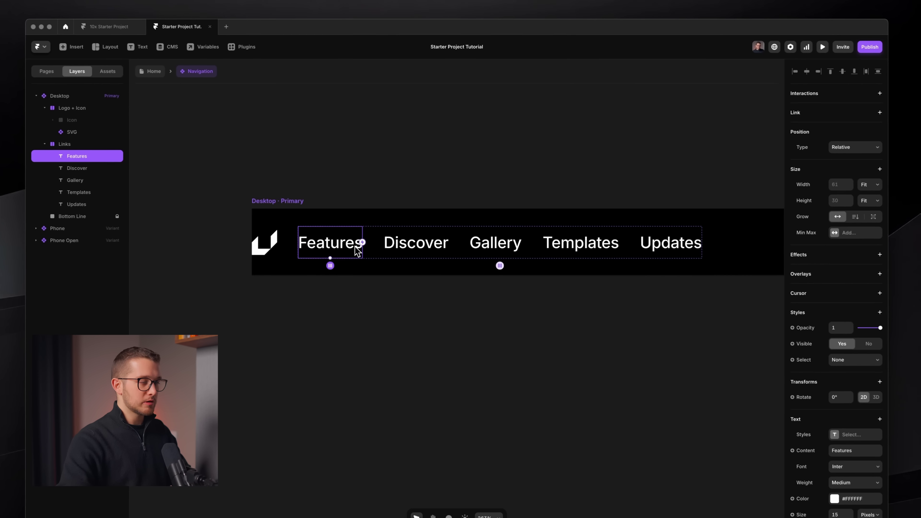
scroll(349, 250, up, 5)
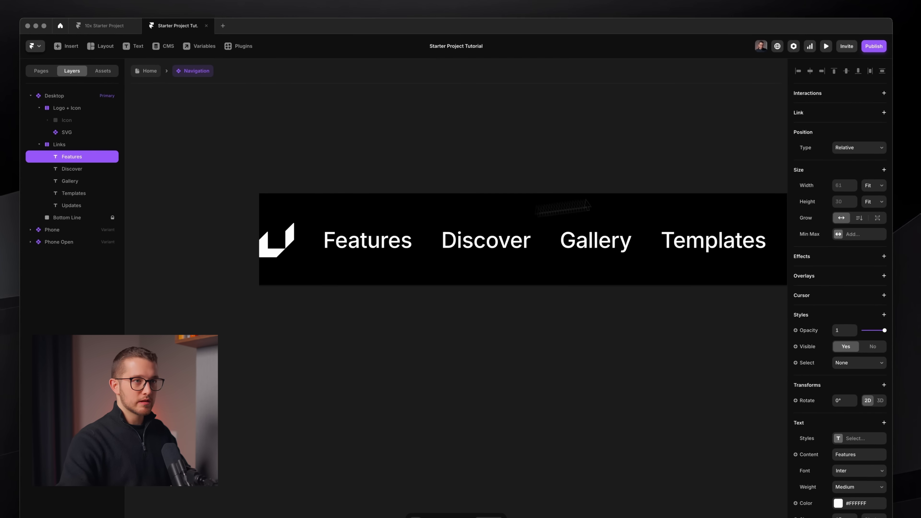
click(816, 131)
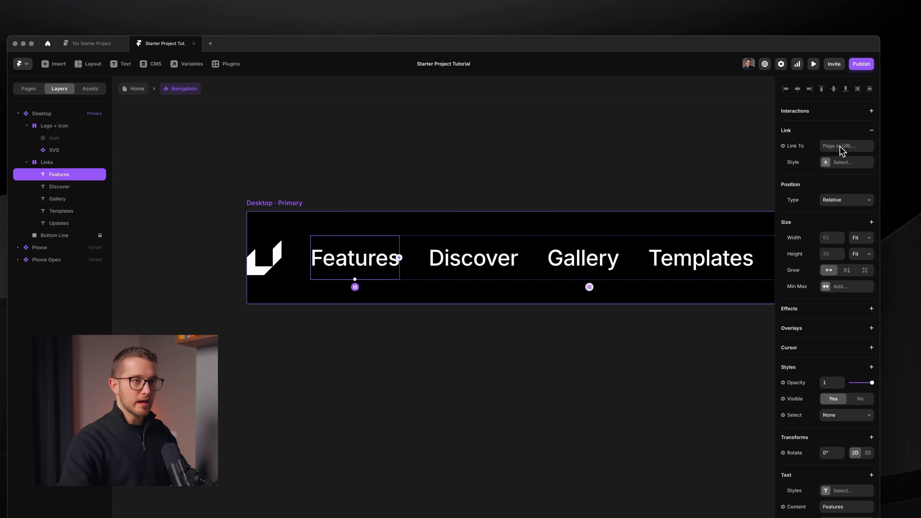
click(799, 162)
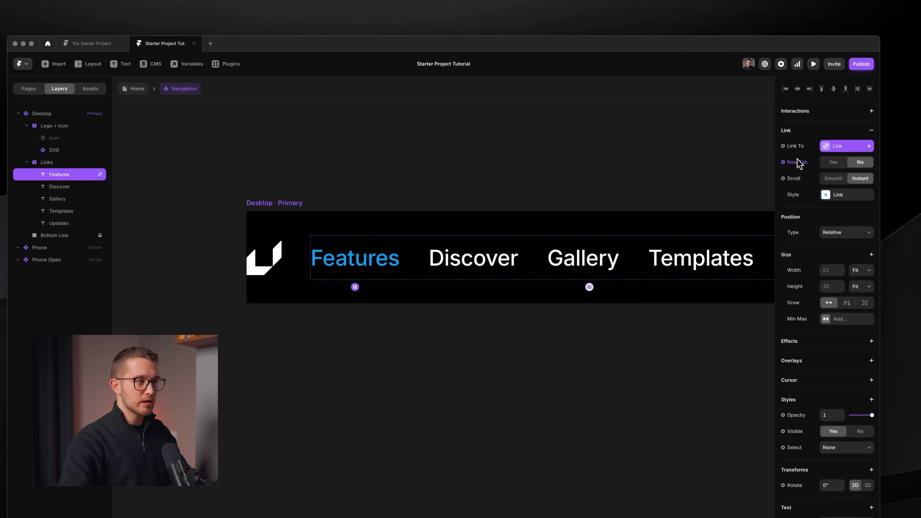
click(576, 173)
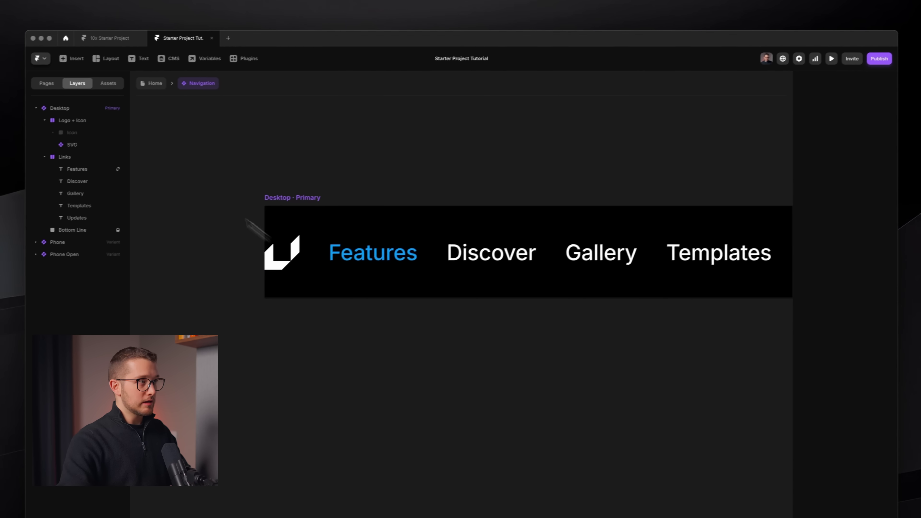
Check the Navigation instance's Link property on the Home page, and return to editing the component.
click(135, 89)
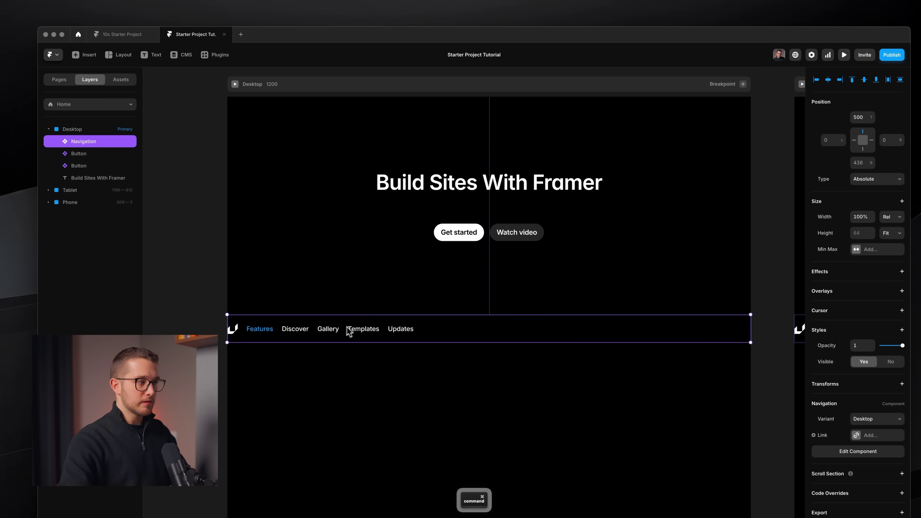
scroll(277, 334, up, 3)
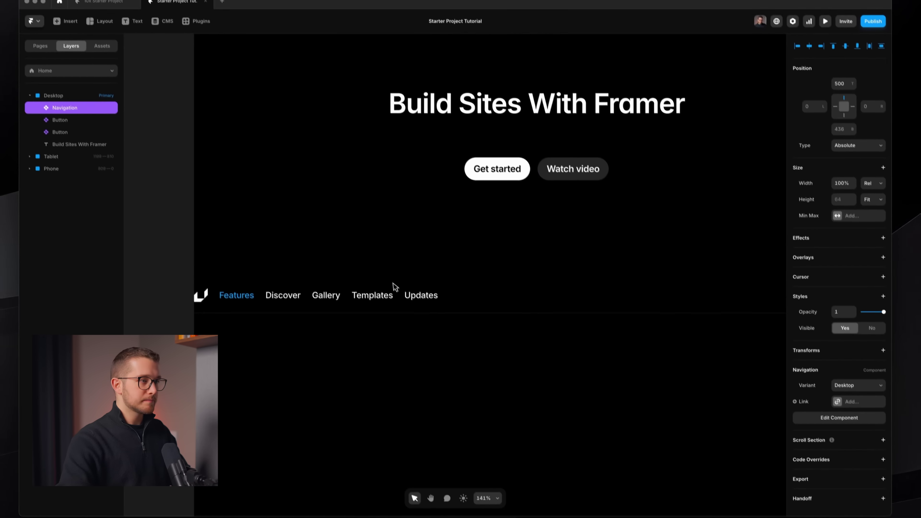
double_click(387, 260)
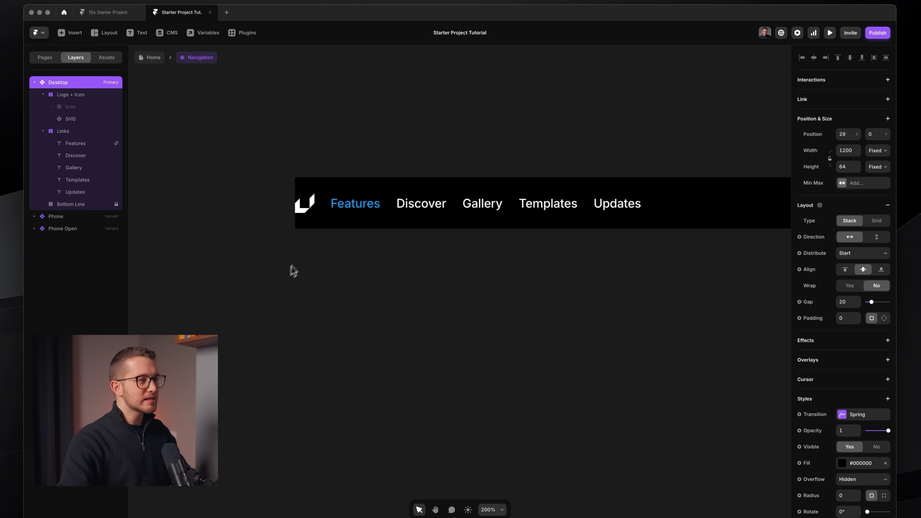
Open the Link style applied to the Features text for editing.
click(367, 207)
scroll(366, 209, up, 3)
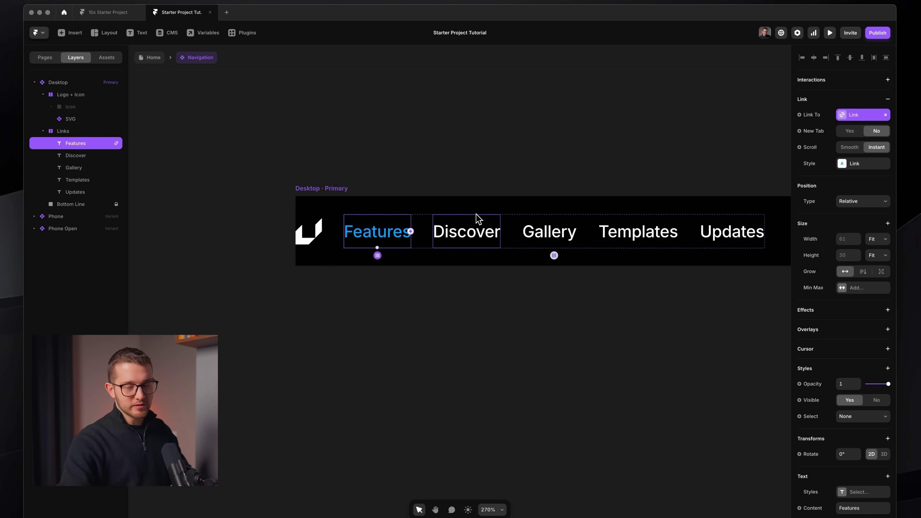
click(867, 167)
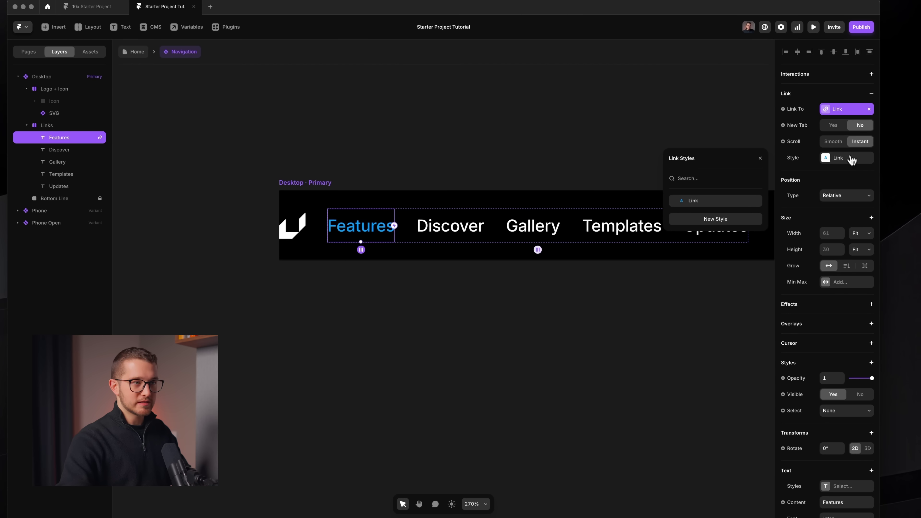
click(754, 201)
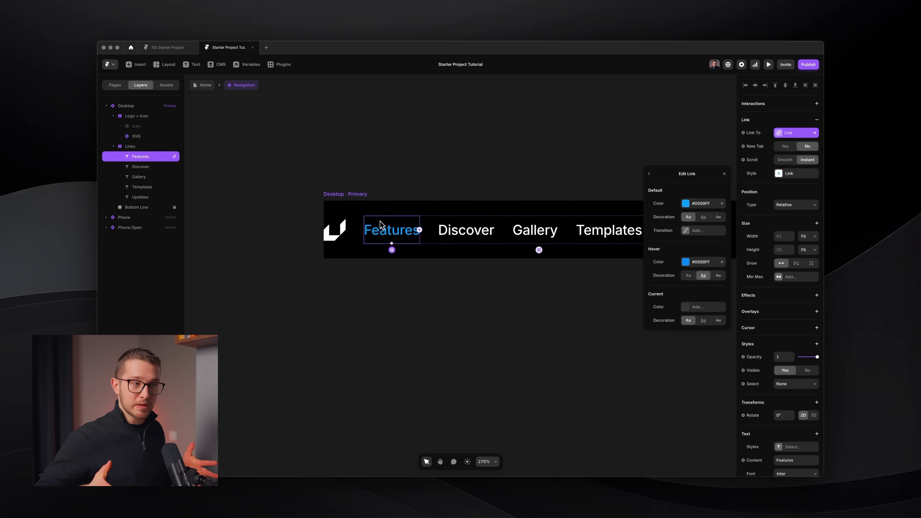
Try a red color for the Current state of the Link style, and remove it.
click(698, 307)
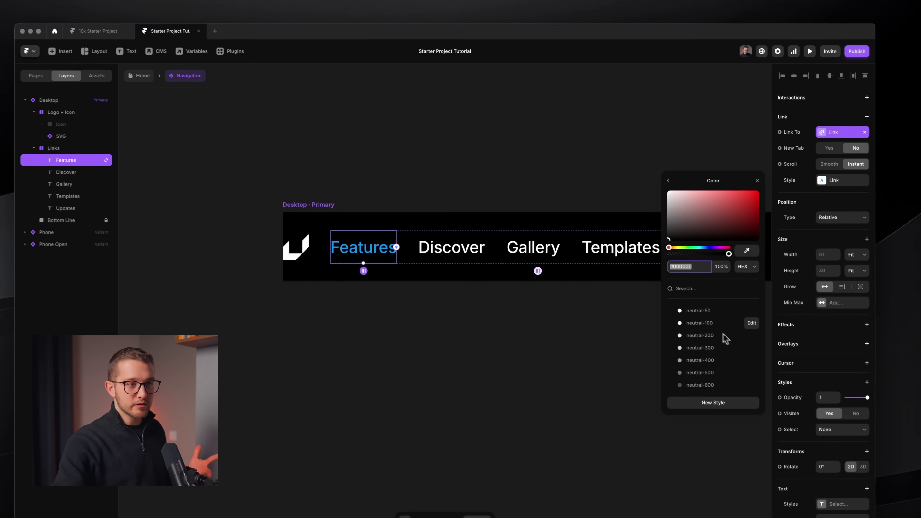
click(727, 208)
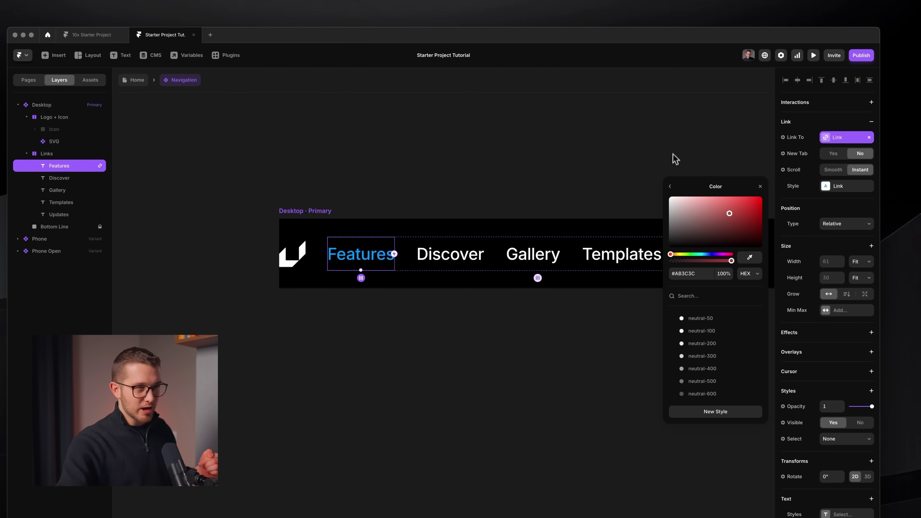
click(671, 181)
click(761, 336)
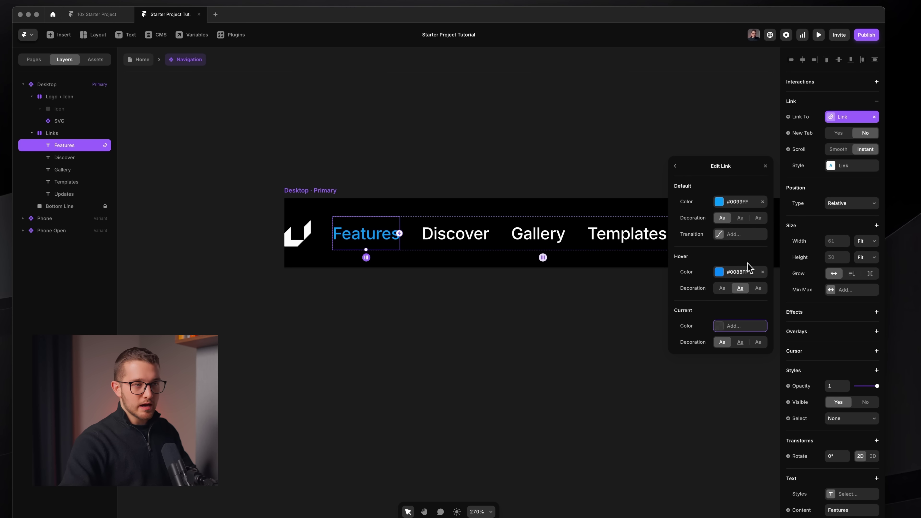
Set the Hover color of the Link style to the neutral-50 color style.
click(741, 272)
click(704, 299)
click(675, 166)
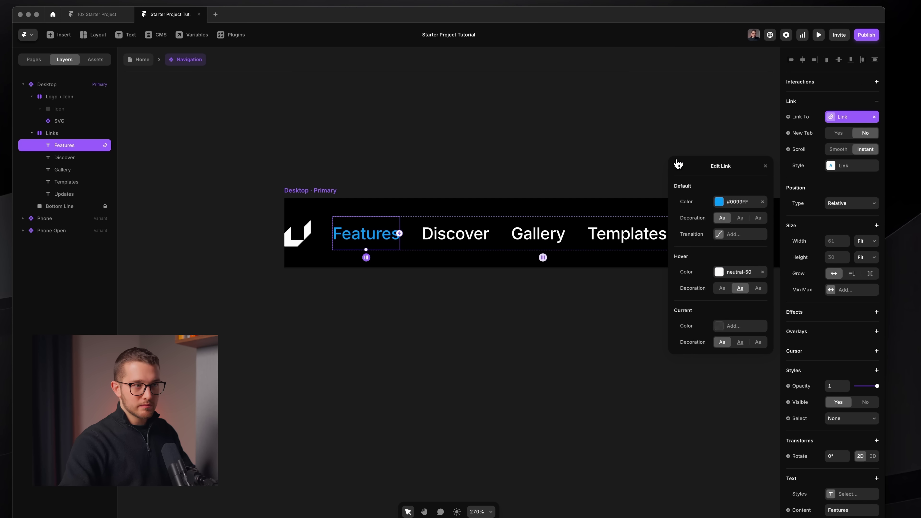
Set the Default color of the Link style to neutral-500, and preview the hover effect on the Features link.
click(740, 201)
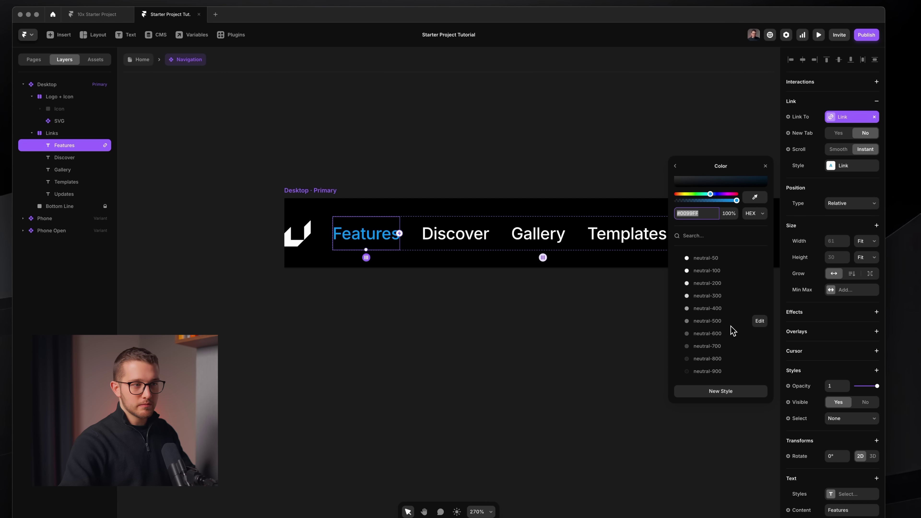
click(731, 322)
click(676, 166)
click(676, 157)
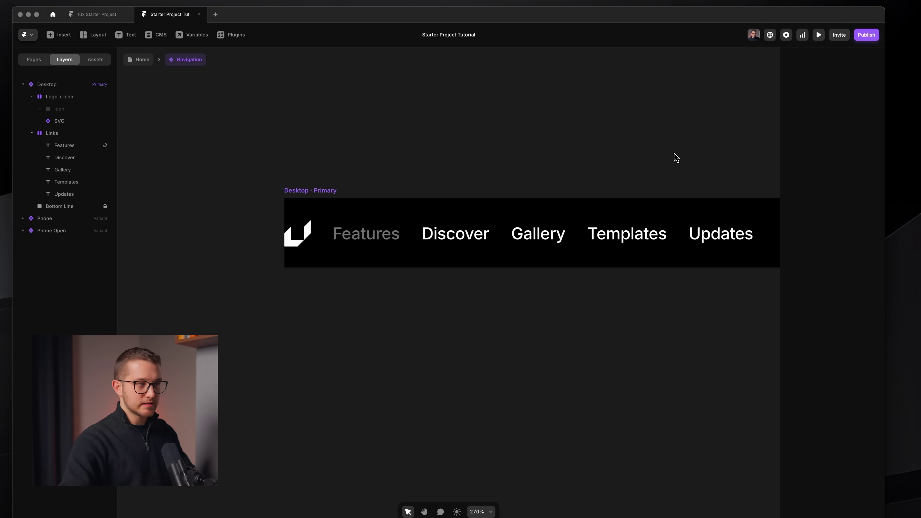
key(super+p)
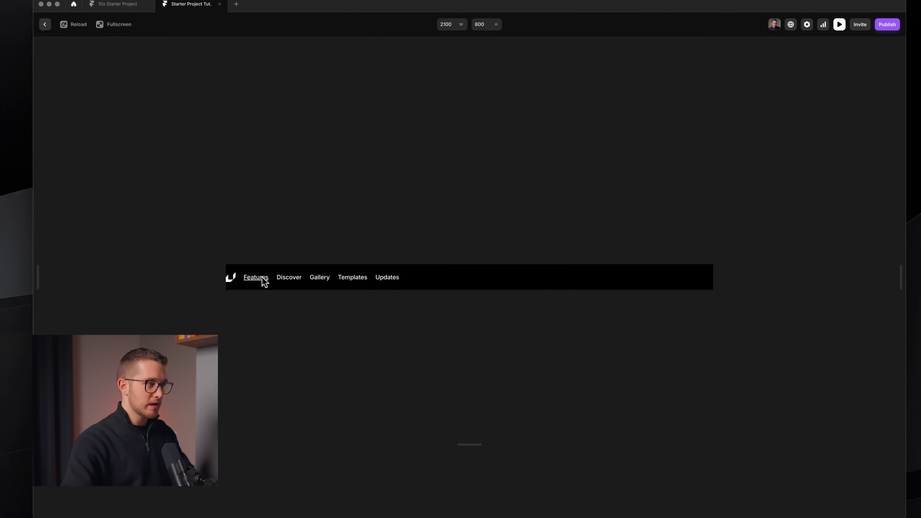
key(Escape)
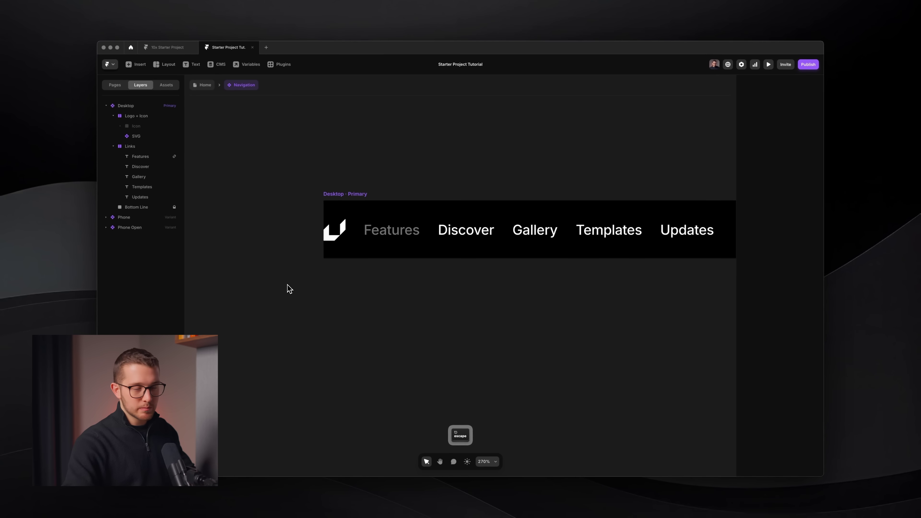
Add a link to the Discover text and bind its destination to a new variable.
super+click(450, 231)
click(874, 117)
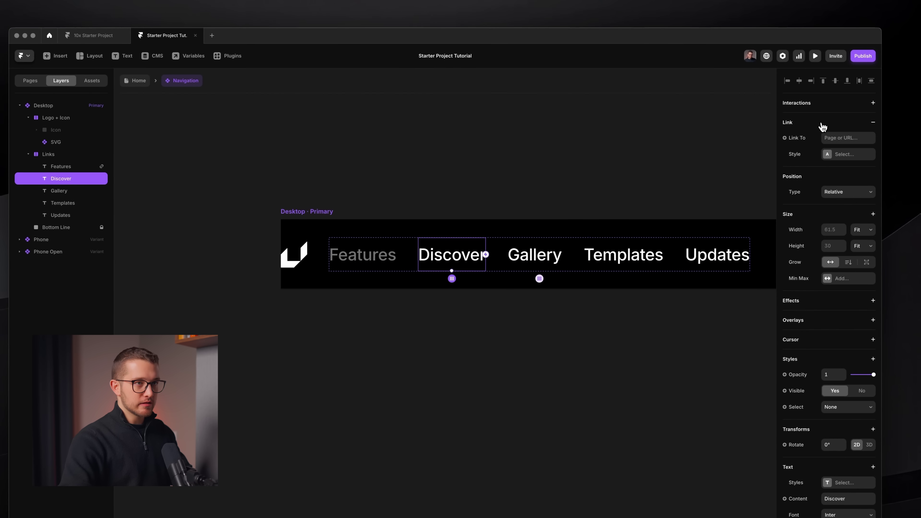
click(797, 139)
click(800, 156)
scroll(598, 229, right, 3)
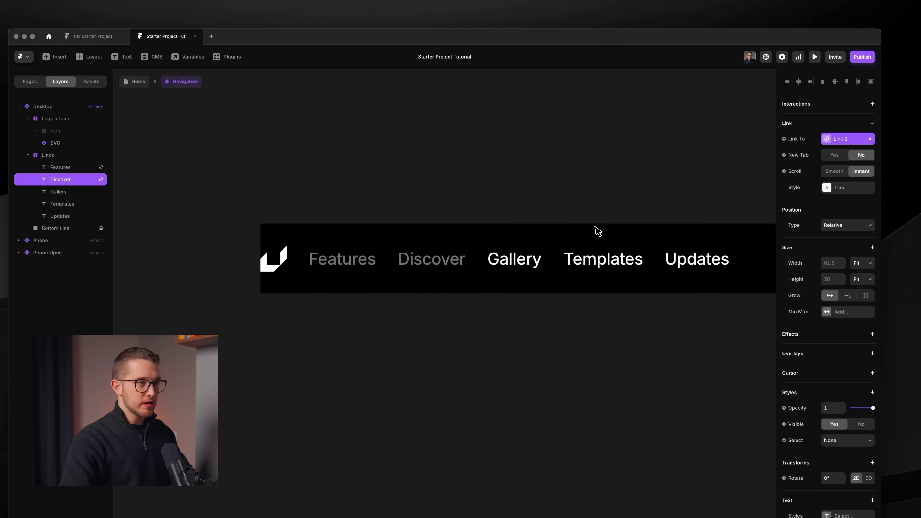
Add links to the Gallery, Templates and Updates texts, binding each destination to its own new variable.
super+click(478, 253)
click(796, 133)
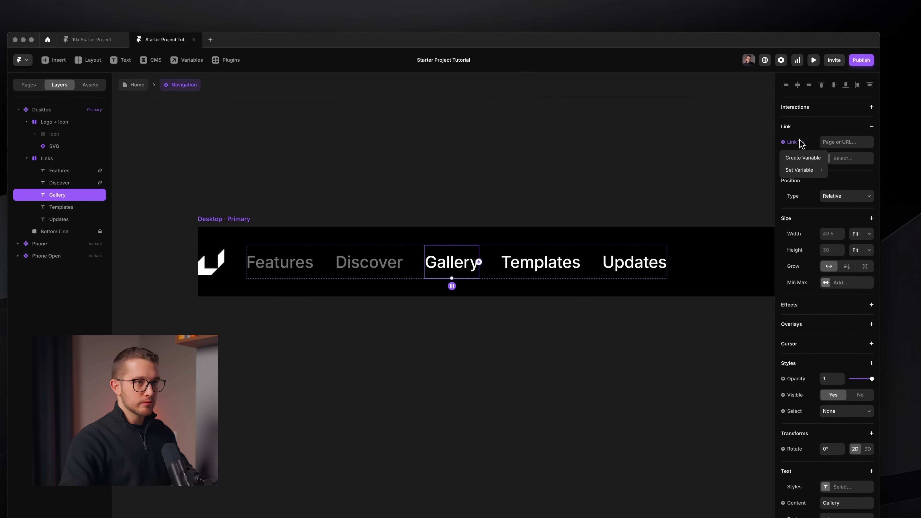
click(796, 151)
super+click(539, 269)
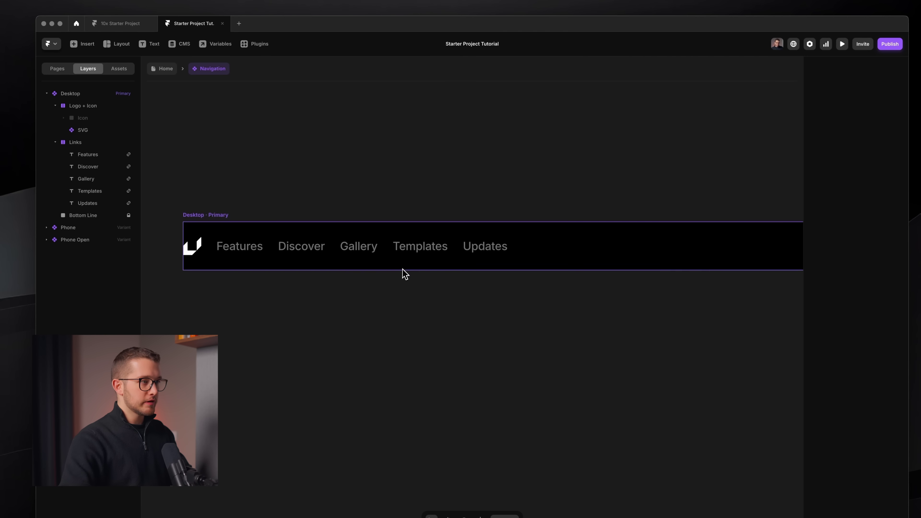
Wrap the Logo + Icon and Links stacks of the Desktop variant together in a new stack.
scroll(402, 270, down, 3)
click(274, 258)
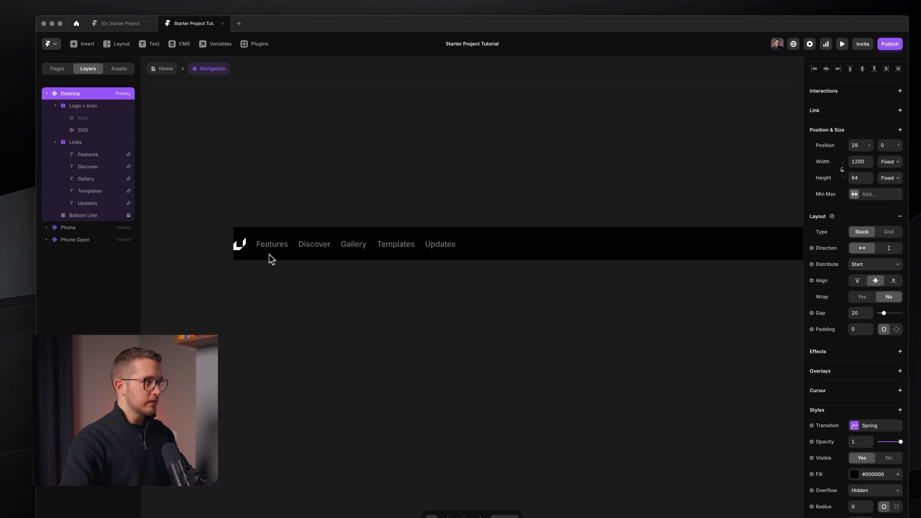
click(60, 125)
click(74, 143)
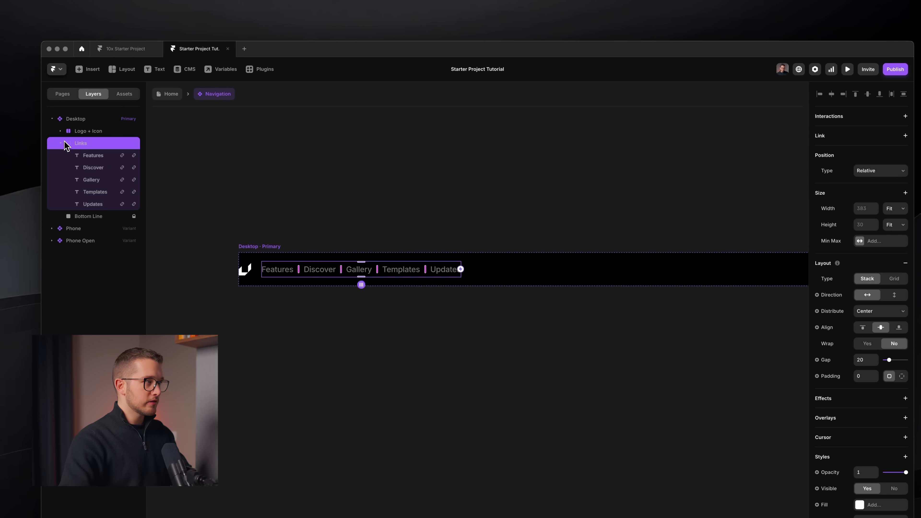
click(60, 143)
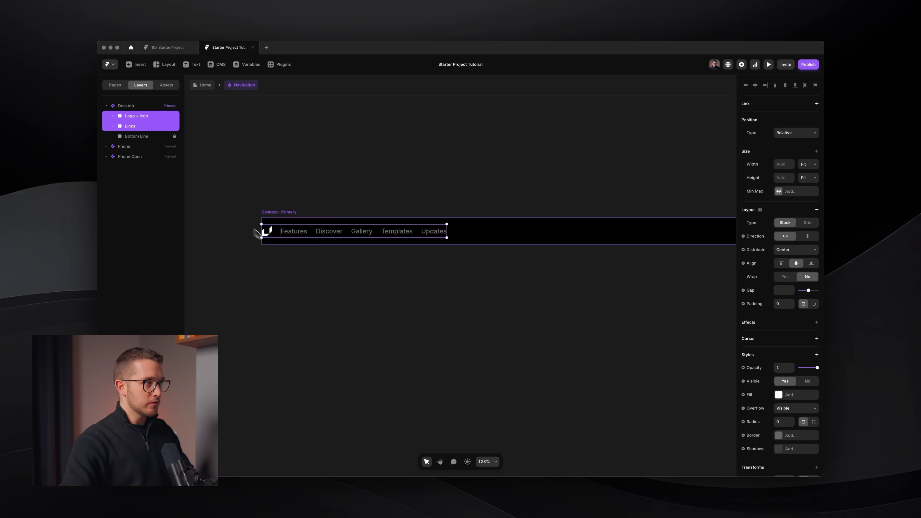
key(alt)
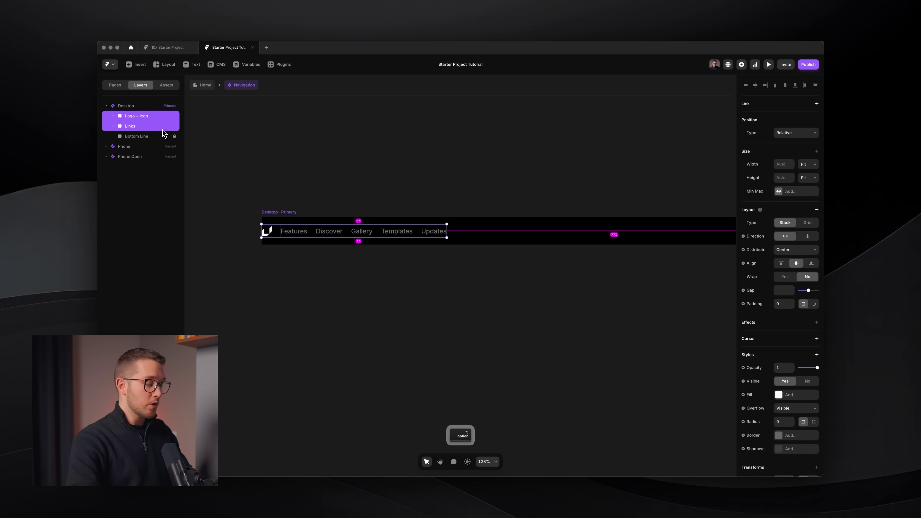
key(alt+super+Return)
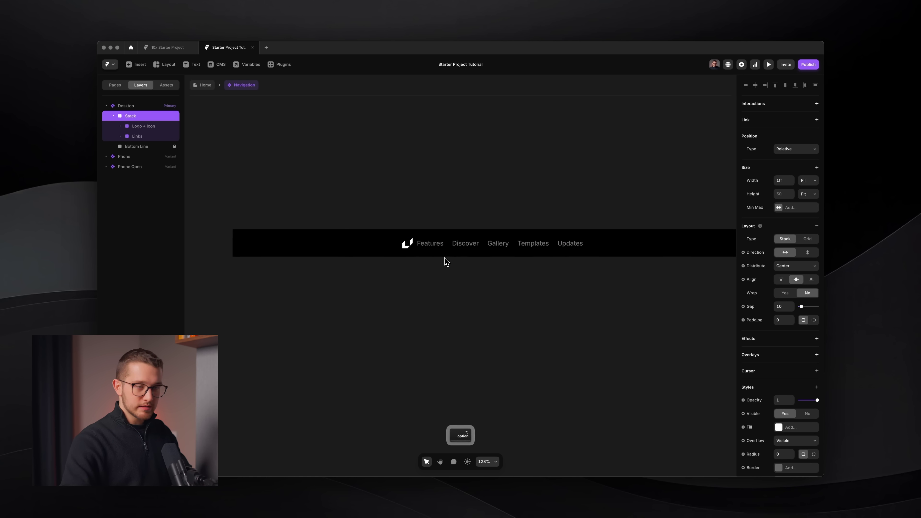
scroll(445, 258, right, 1)
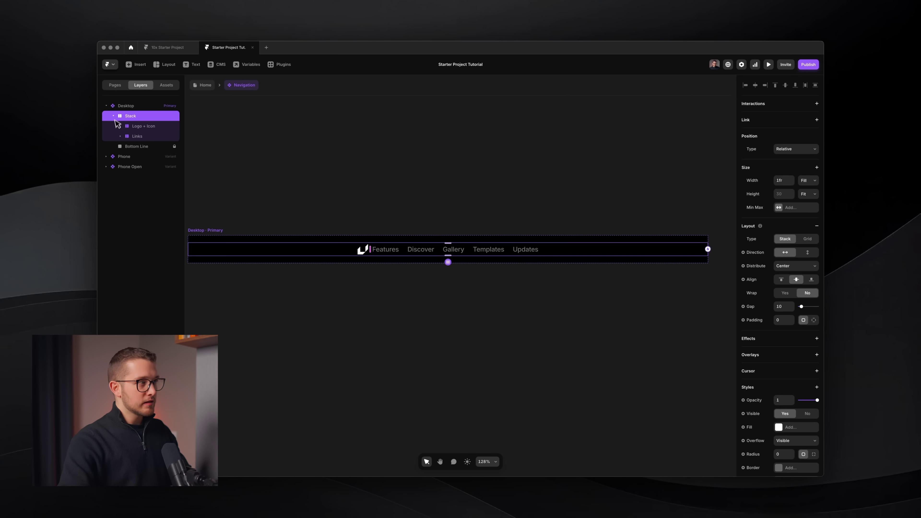
Rename the new stack around Logo + Icon and Links as "Content".
click(146, 128)
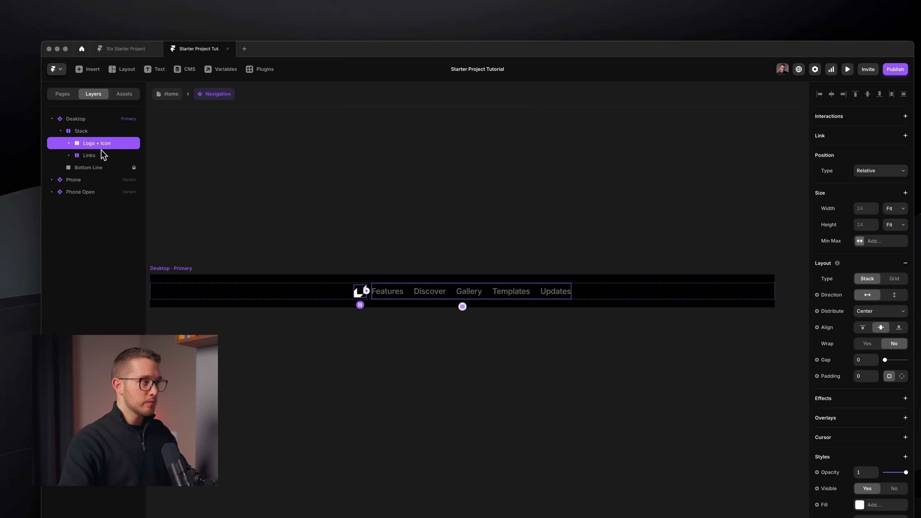
click(104, 156)
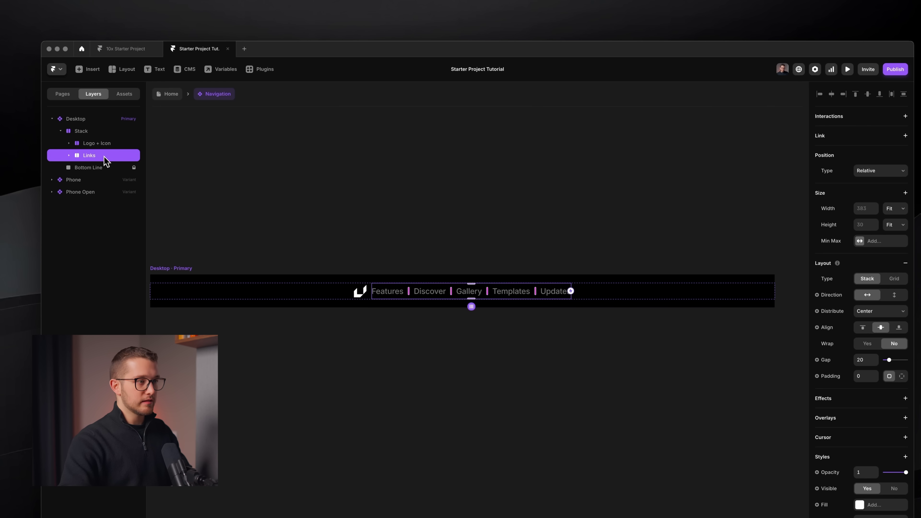
click(93, 133)
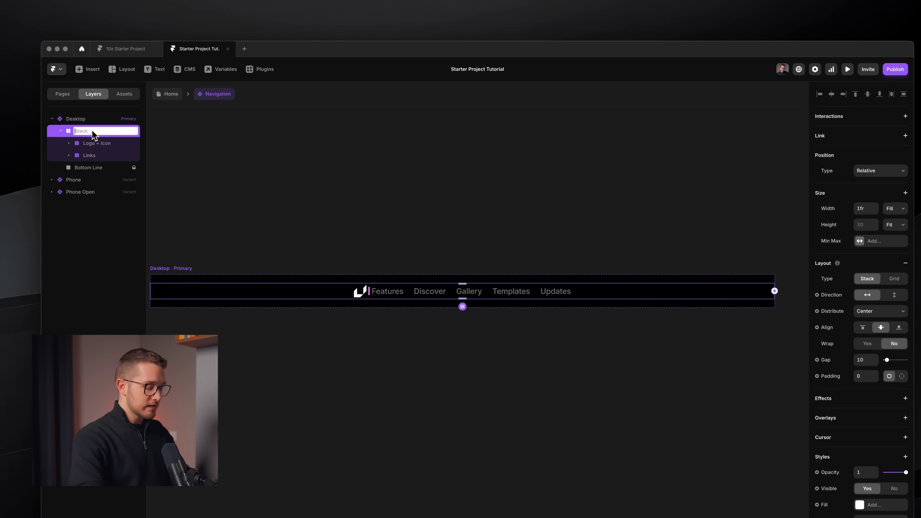
text(Co)
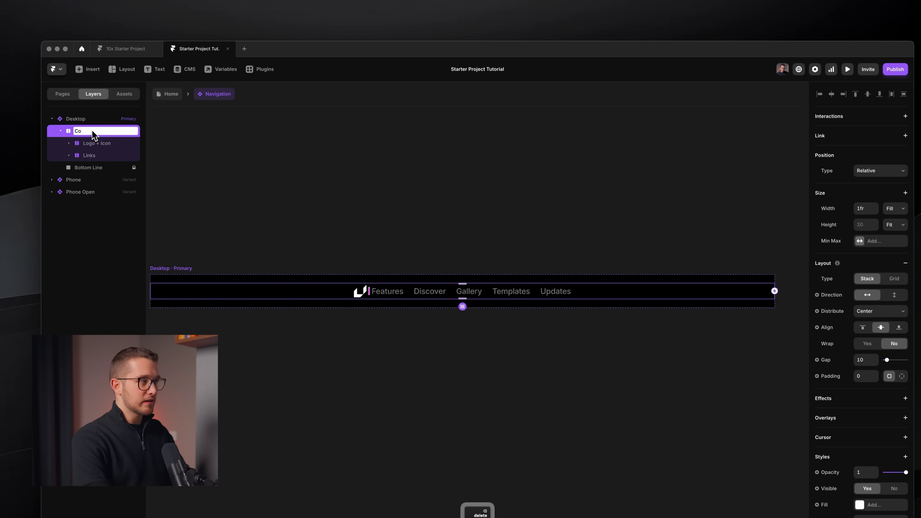
text(ntent)
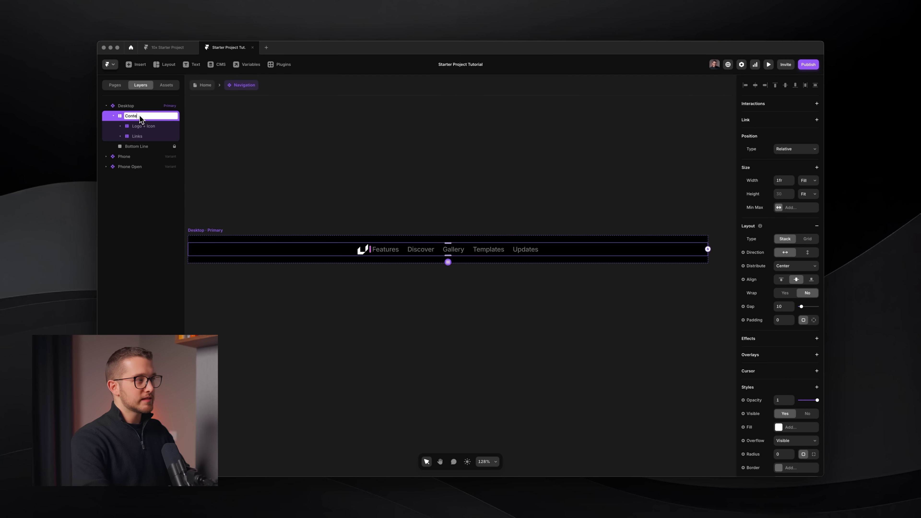
key(Return)
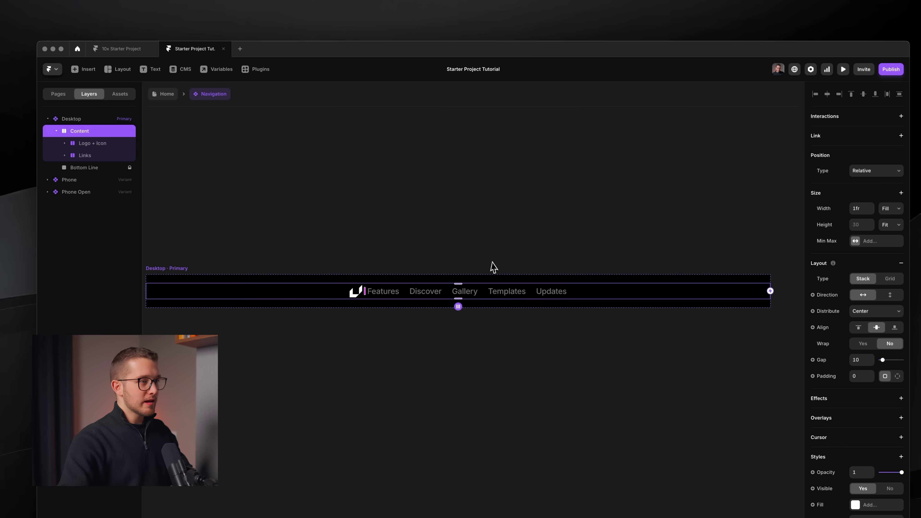
click(479, 229)
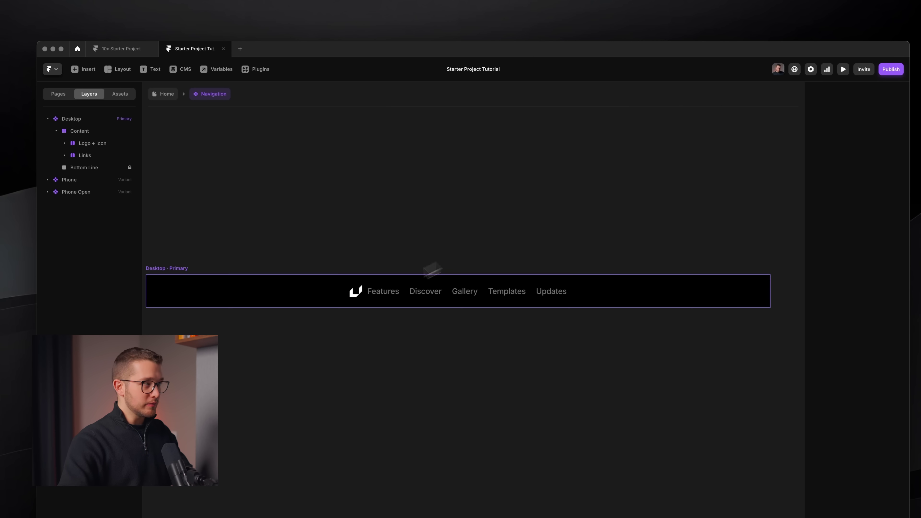
Insert the project's Button component at the end of the Links stack, after Updates.
click(122, 95)
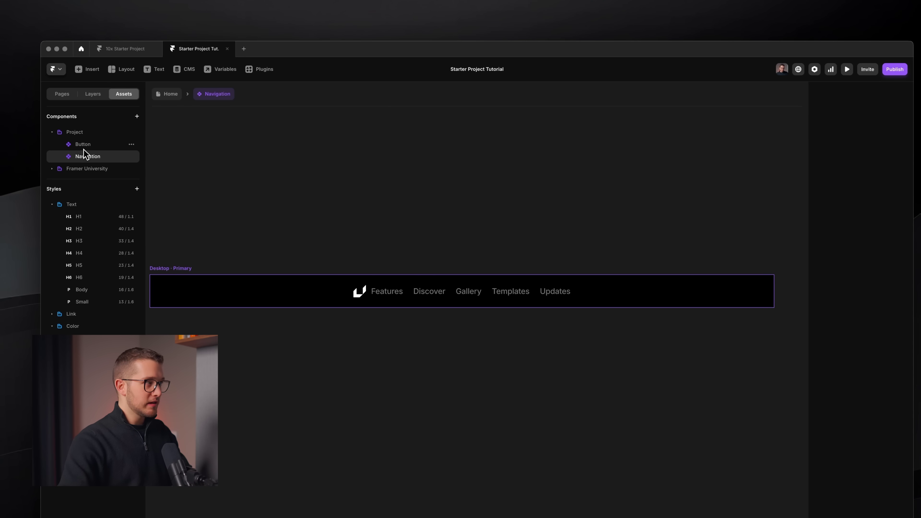
drag(83, 145, 413, 235)
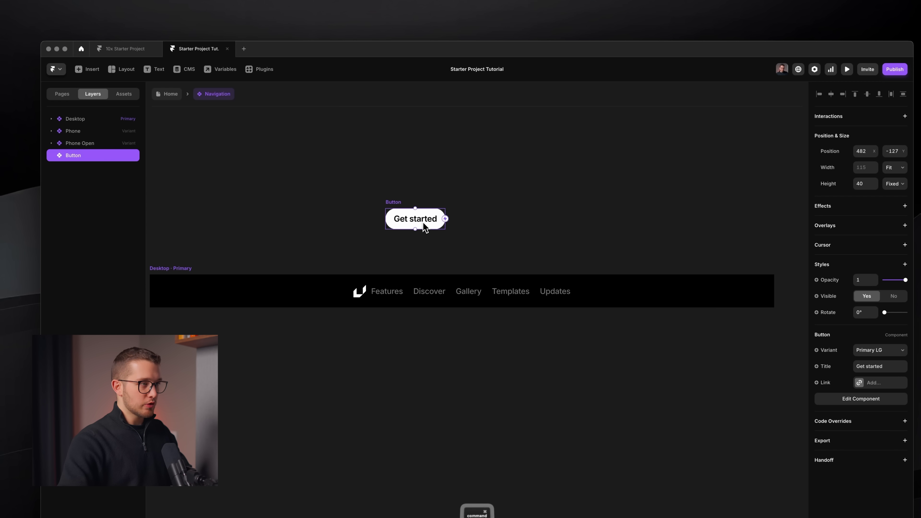
key(super+x)
super+click(490, 294)
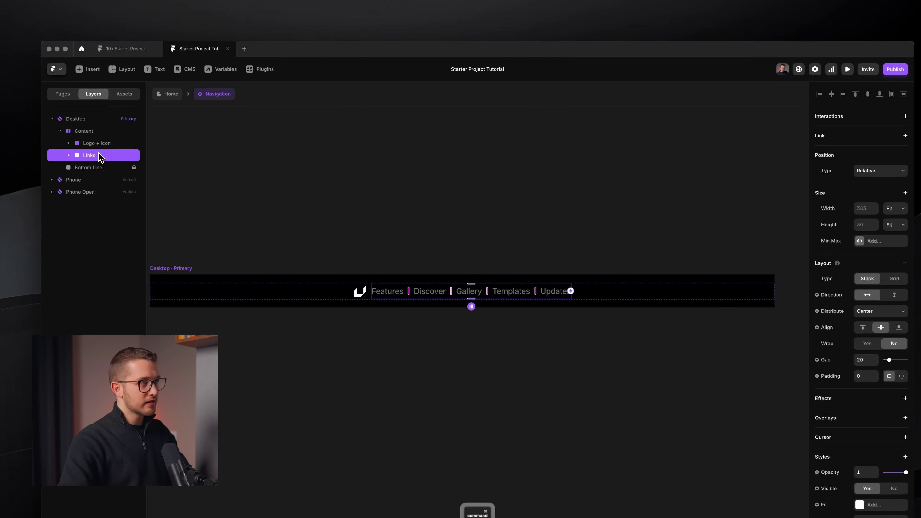
key(super+v)
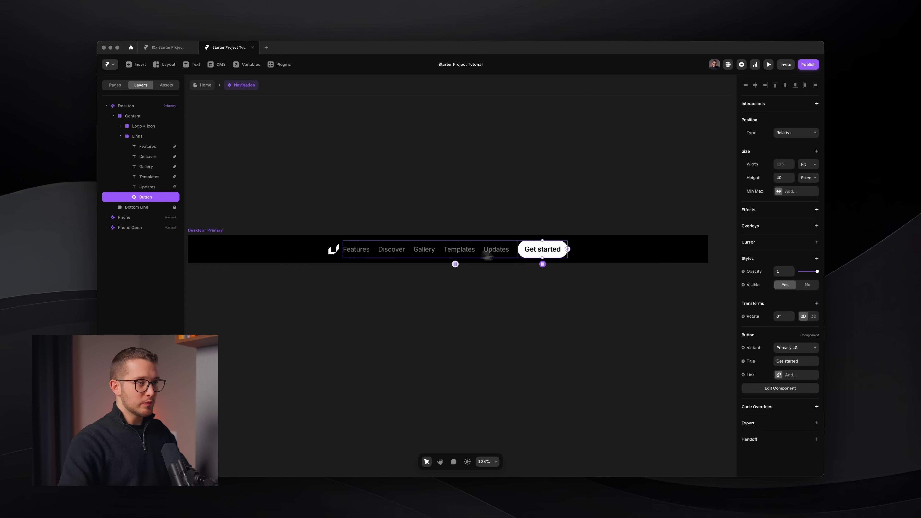
Set the navigation Button's variant to Secondary SM.
click(791, 348)
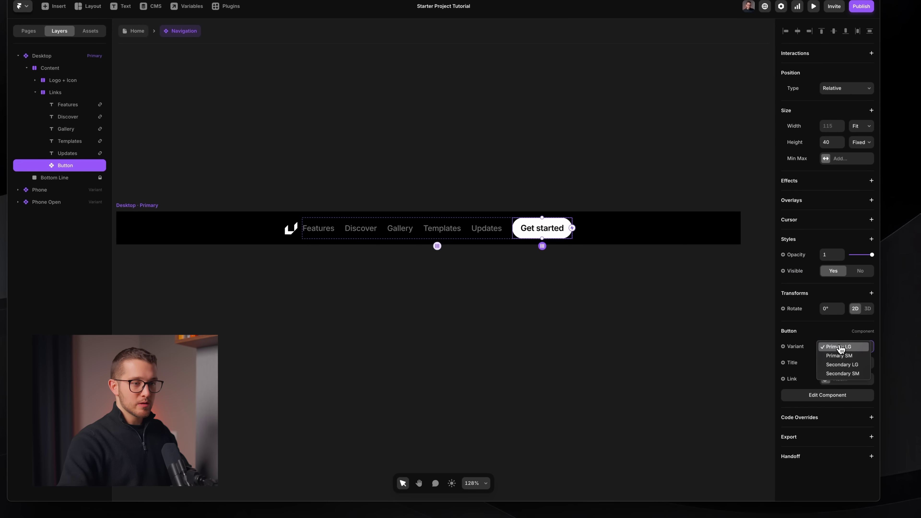
click(843, 376)
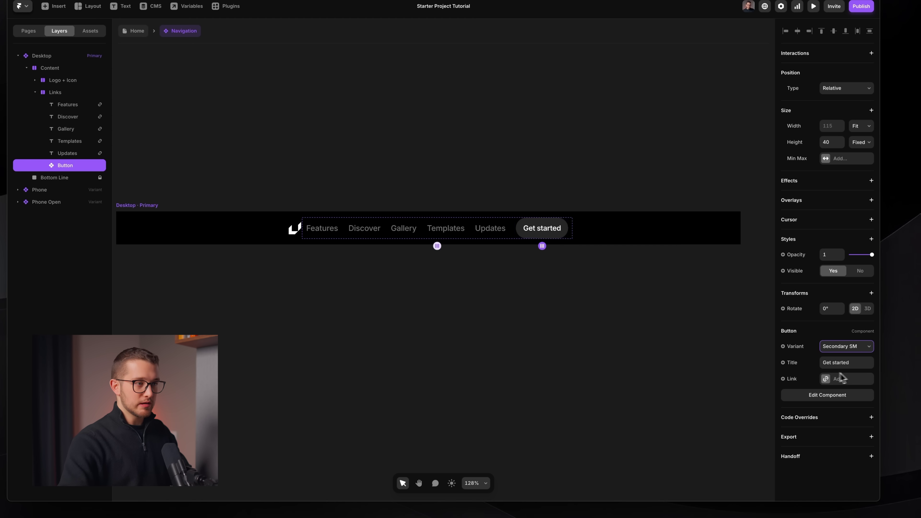
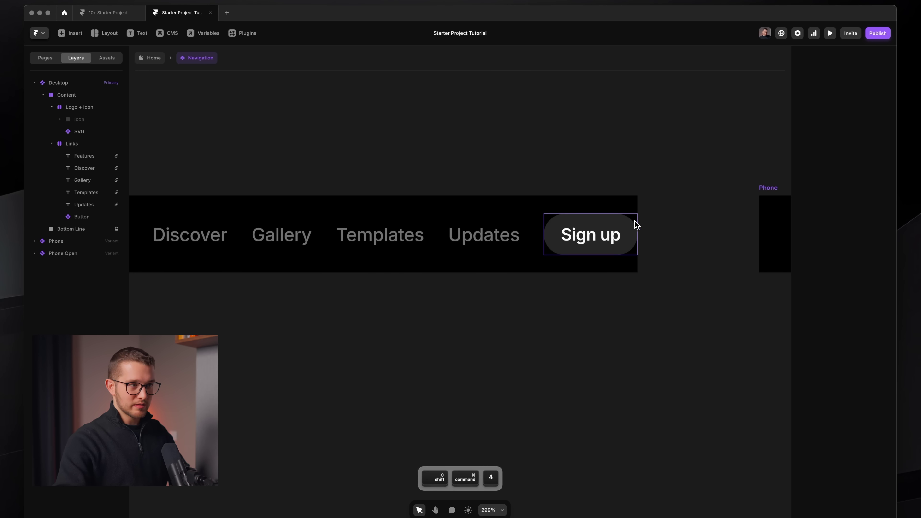
Give the Desktop variant's Content stack a padding of 20 on its left and right sides.
scroll(645, 269, down, 5)
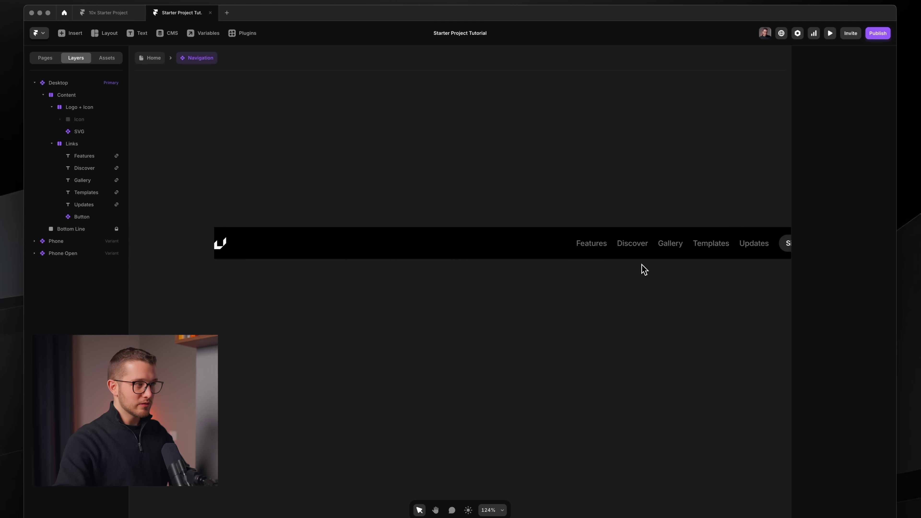
click(328, 246)
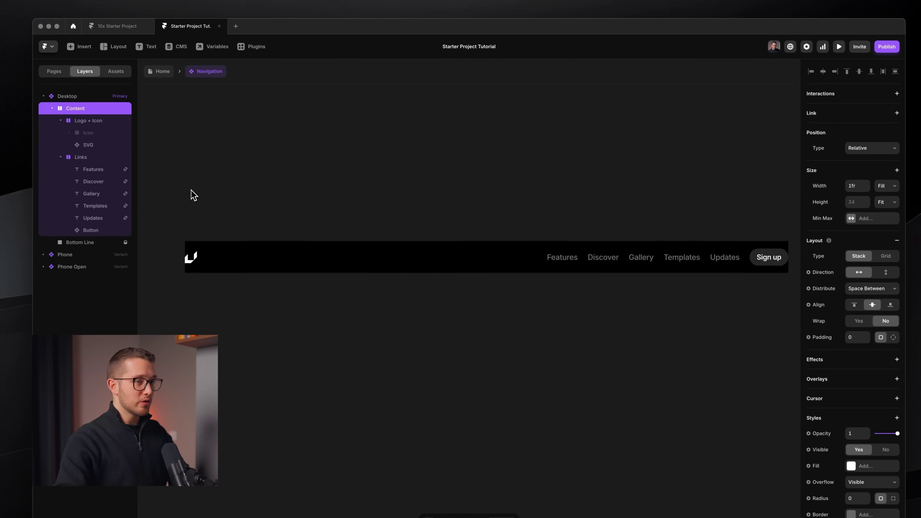
click(894, 338)
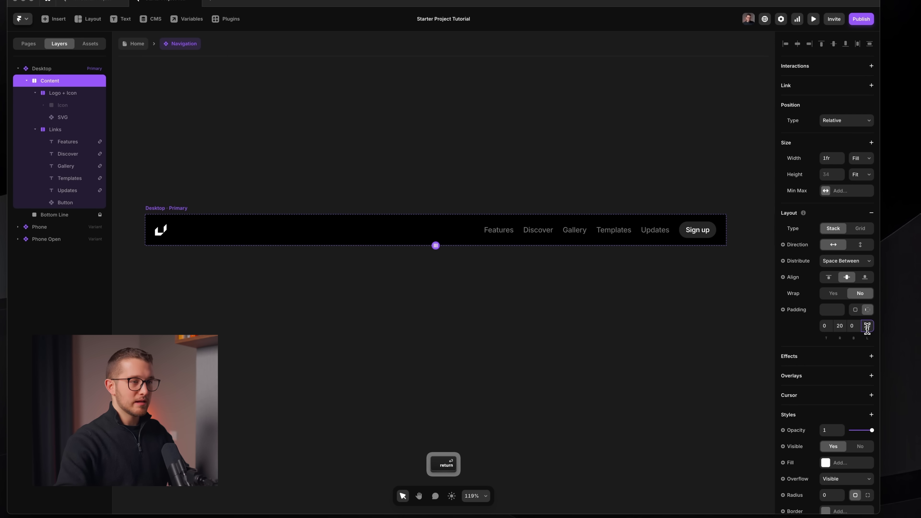
click(642, 333)
super+click(351, 234)
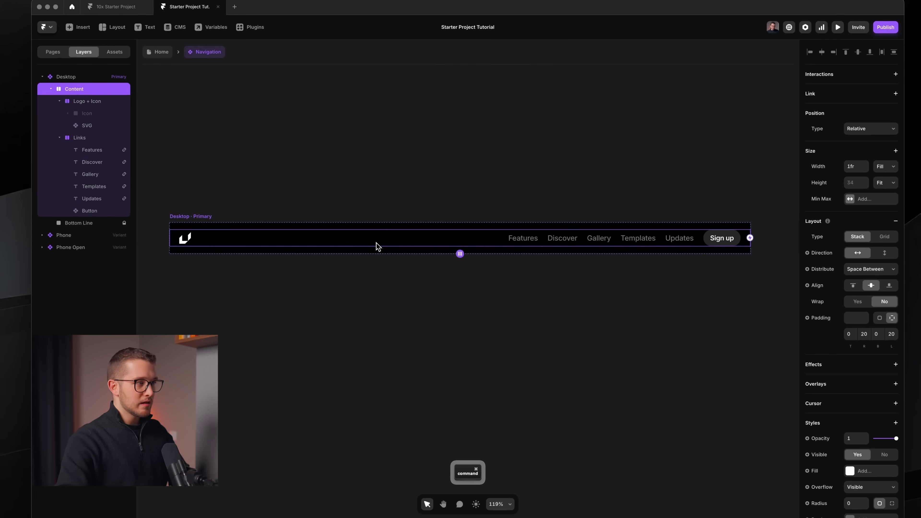
click(292, 194)
click(219, 218)
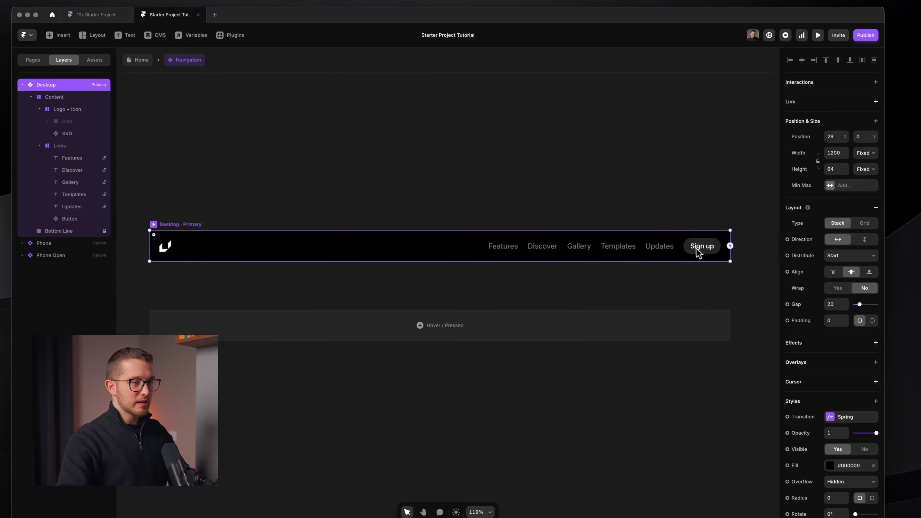
Try resizing the Desktop variant's width to test the navigation layout, and undo the resize.
scroll(720, 240, down, 5)
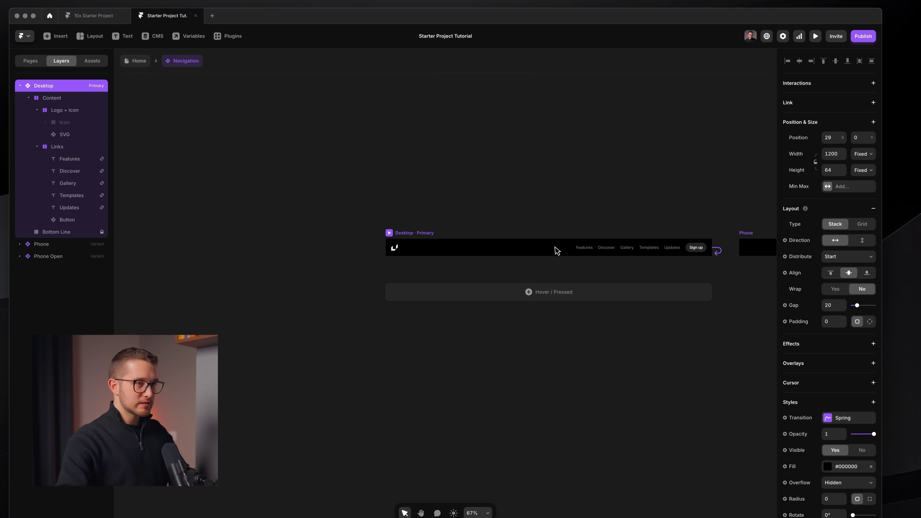
drag(557, 251, 565, 250)
key(Escape)
mouse_move(711, 242)
mouse_down()
mouse_move(499, 243)
mouse_move(695, 243)
mouse_up()
drag(637, 238, 620, 220)
key(super+z)
Add a max width of 1000 to the Desktop variant's Content stack.
scroll(619, 220, right, 3)
super+click(462, 221)
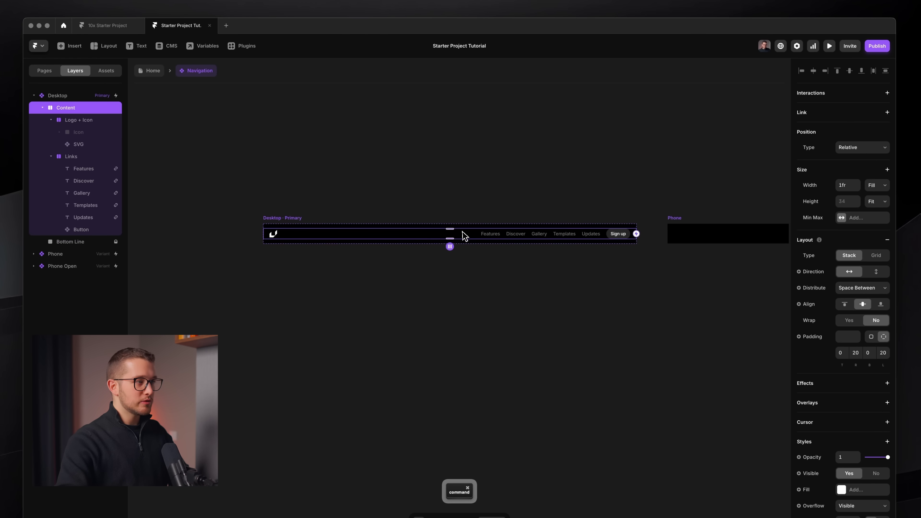
click(853, 219)
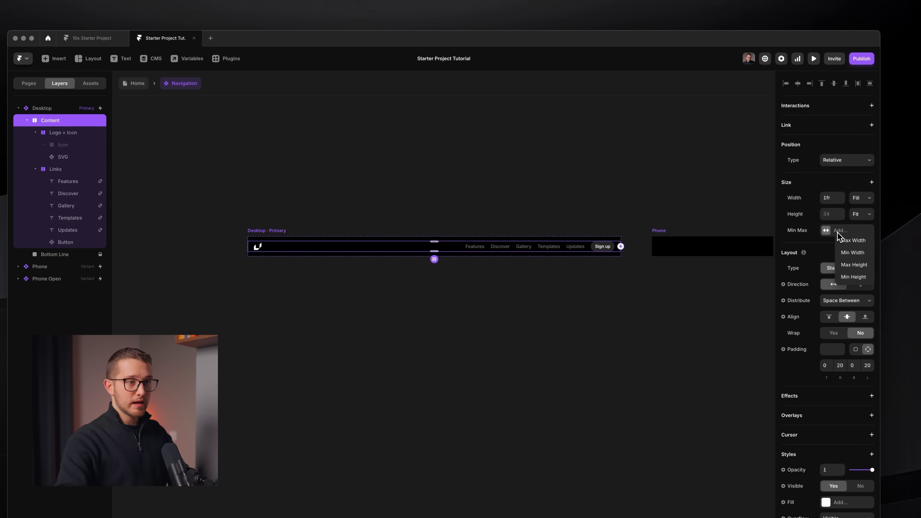
click(840, 240)
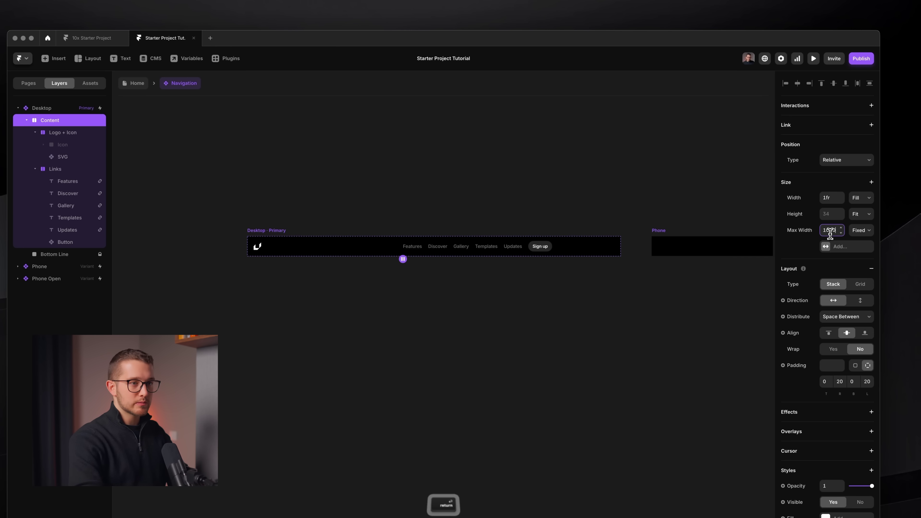
click(561, 221)
scroll(381, 215, up, 3)
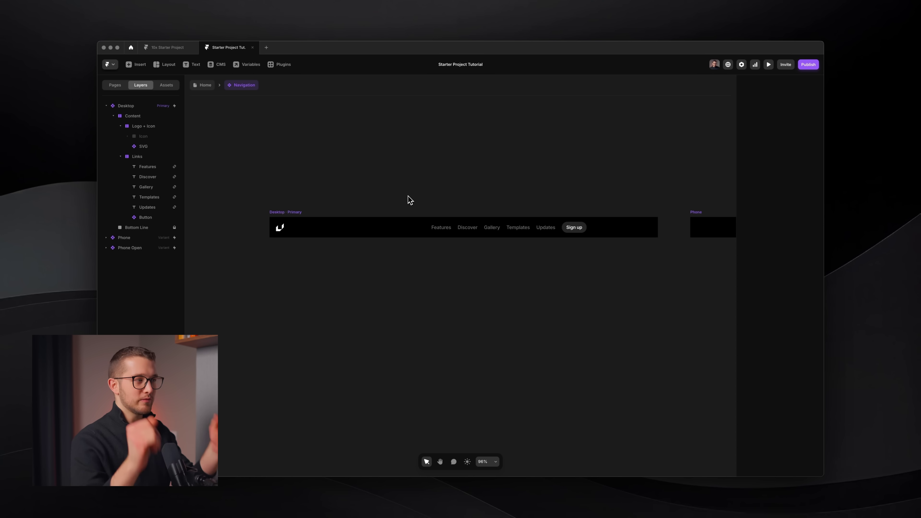
Set the Desktop variant's stack distribution to Center.
click(303, 214)
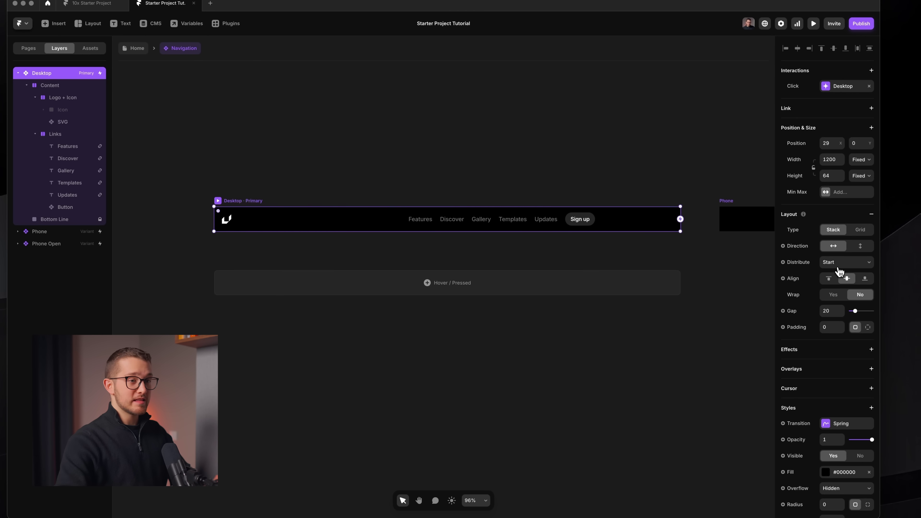
click(841, 275)
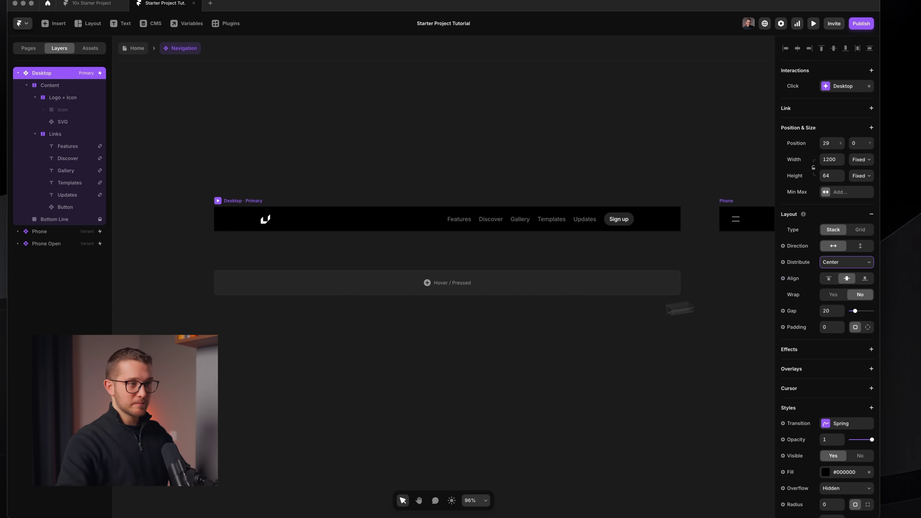
click(606, 355)
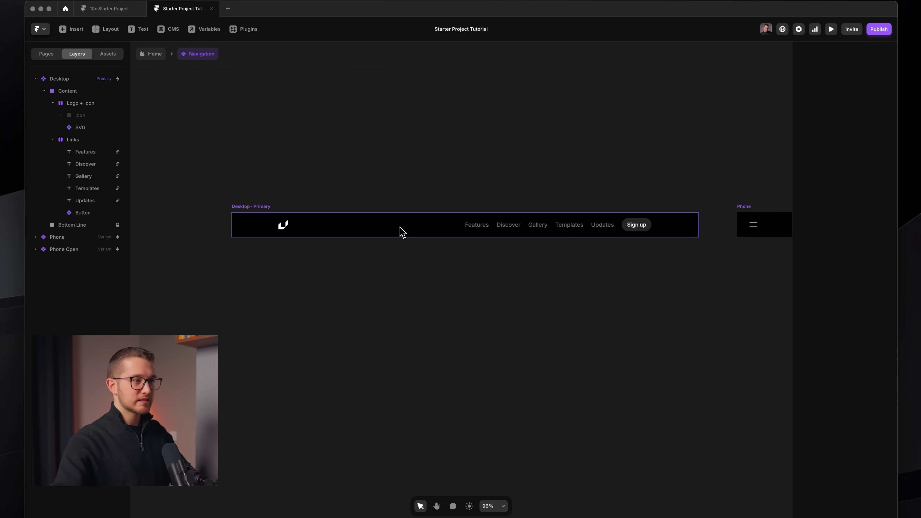
Try narrowing the Desktop variant to 1142 to test the centered content, and undo the resize.
click(697, 225)
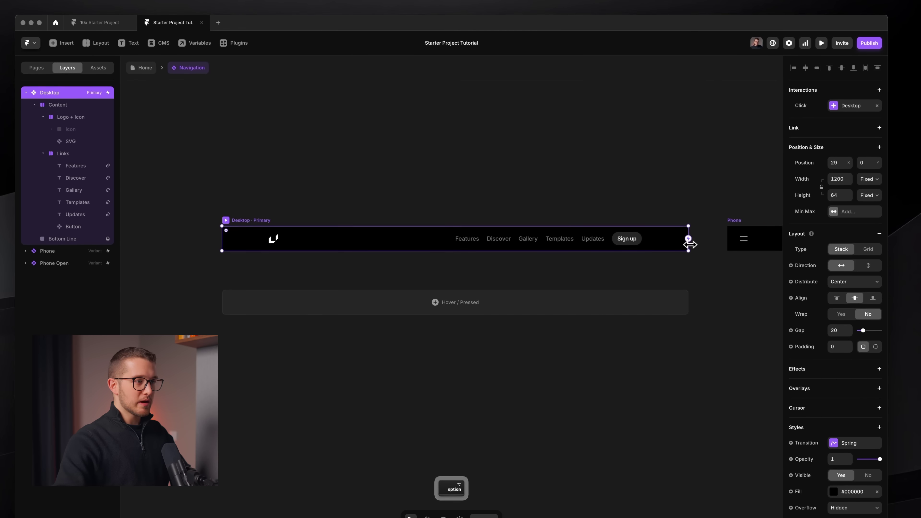
mouse_move(689, 239)
mouse_down()
mouse_move(573, 244)
mouse_move(678, 241)
mouse_up()
key(super+z)
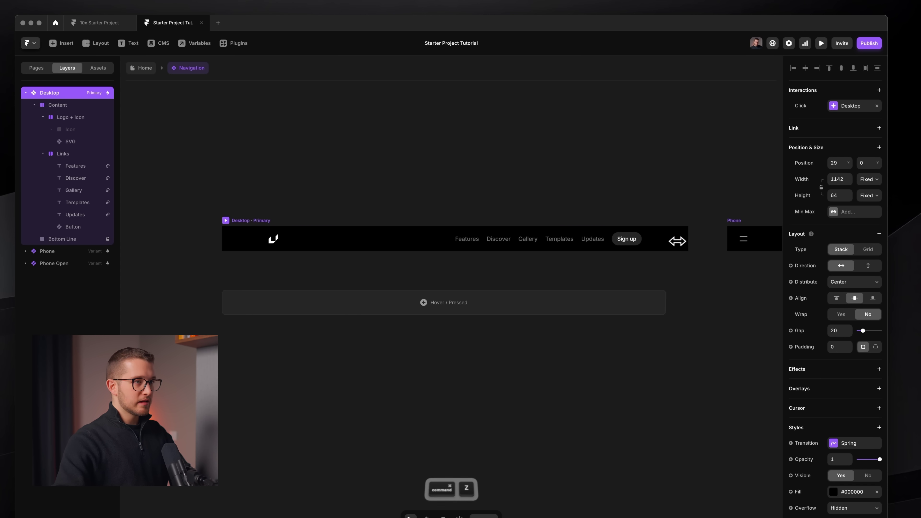
Review the layouts of the Phone and Phone Open variants against the Desktop variant.
scroll(552, 236, right, 10)
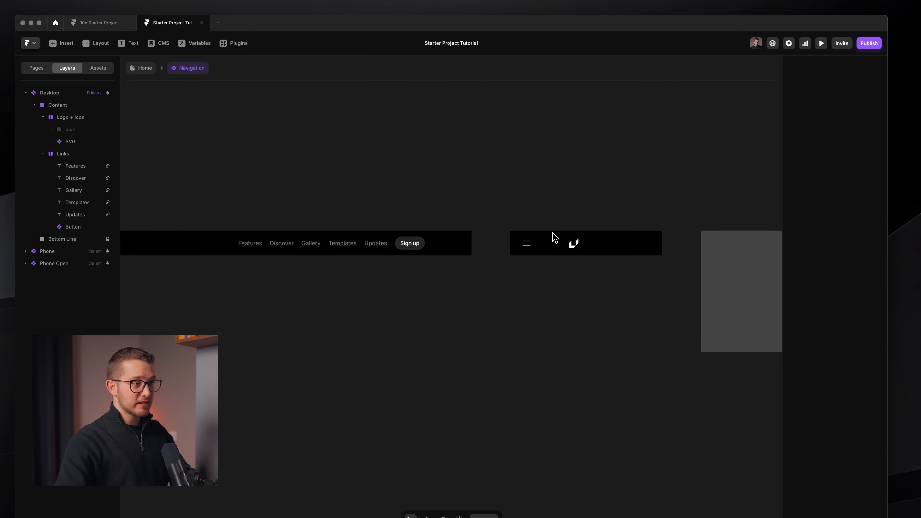
click(435, 231)
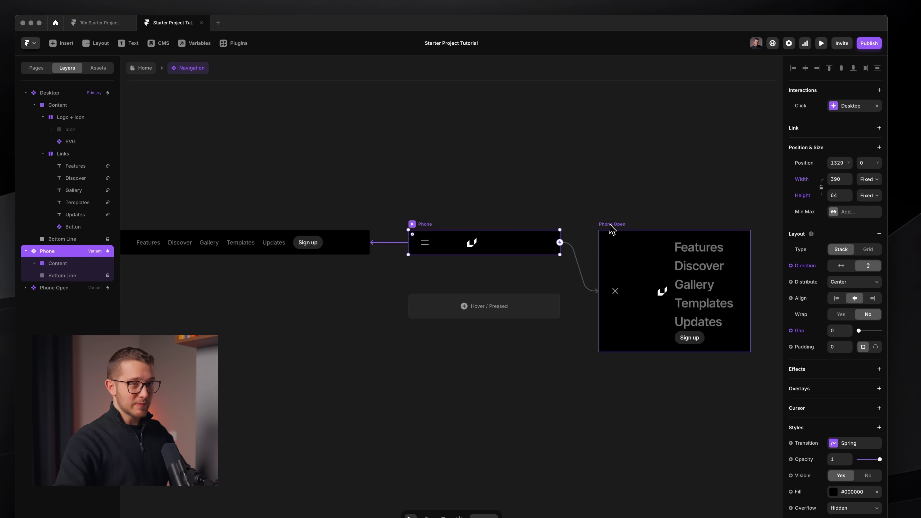
click(612, 228)
click(469, 235)
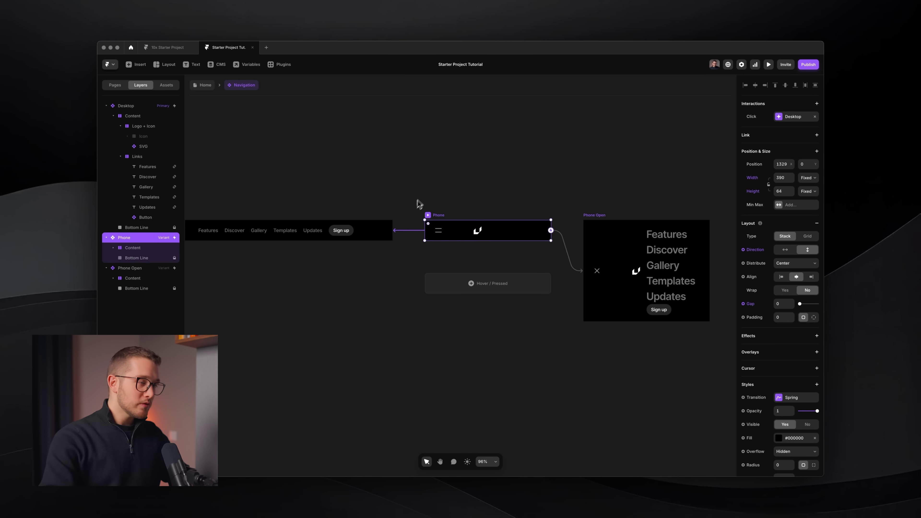
scroll(434, 183, left, 2)
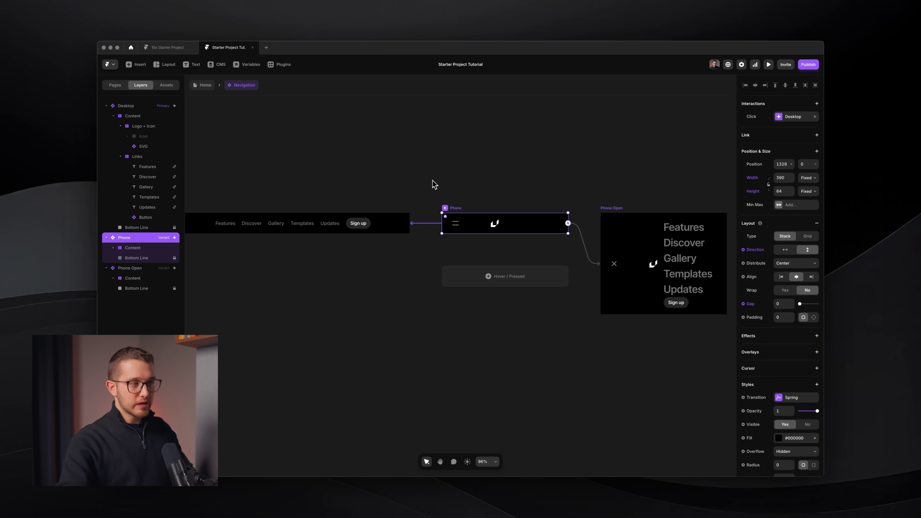
scroll(433, 184, left, 10)
scroll(452, 200, up, 3)
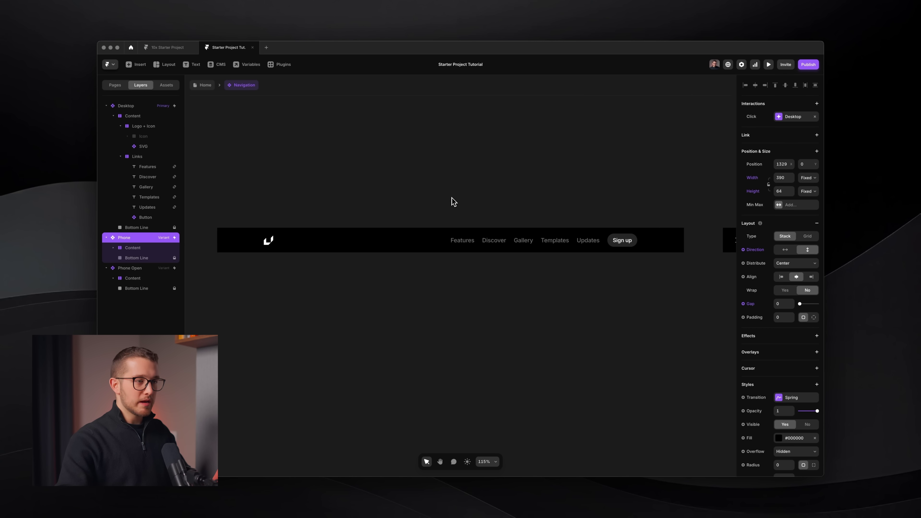
Compare the Links stack and its button in the Phone Open variant with the Desktop variant's Links stack.
scroll(550, 252, right, 20)
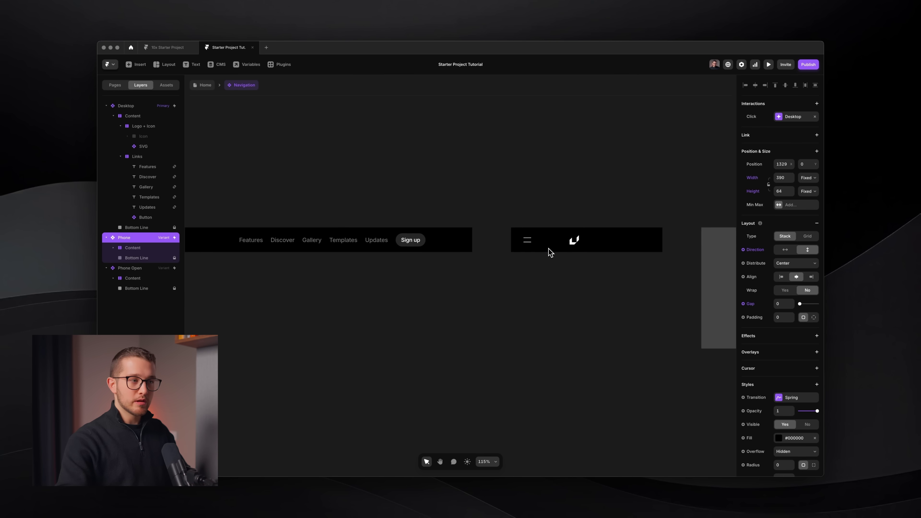
super+click(546, 336)
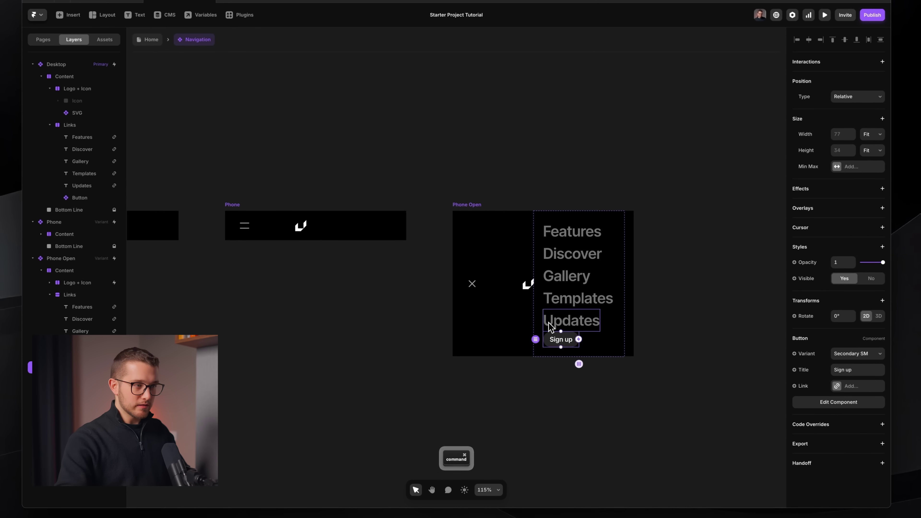
scroll(621, 236, up, 5)
scroll(625, 236, right, 8)
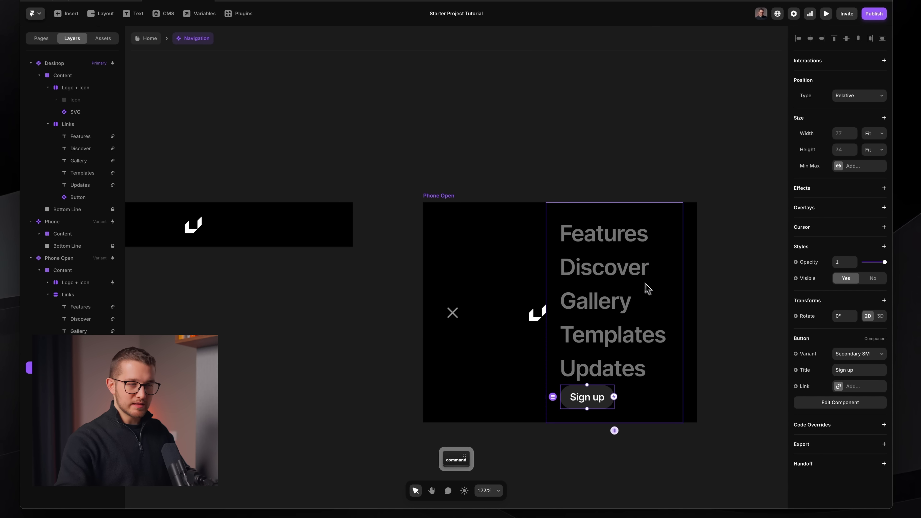
super+click(658, 296)
scroll(599, 255, down, 4)
scroll(596, 255, left, 15)
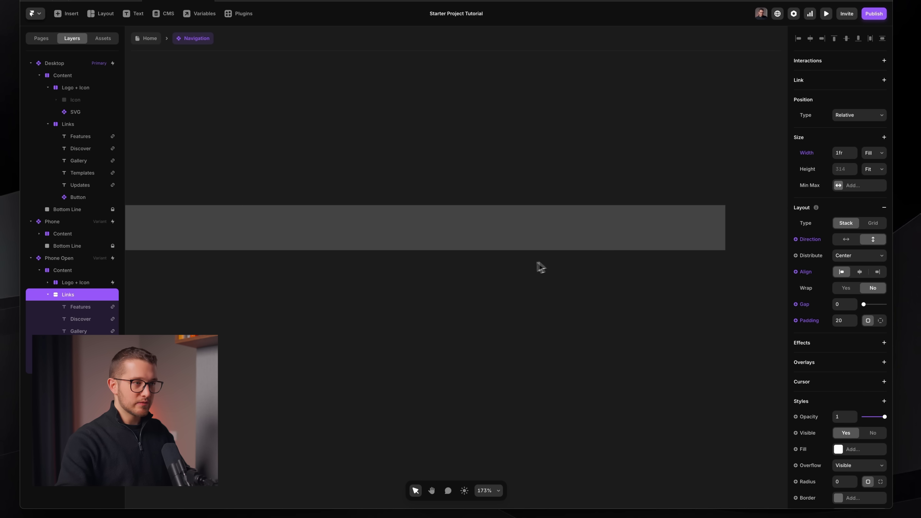
super+click(565, 243)
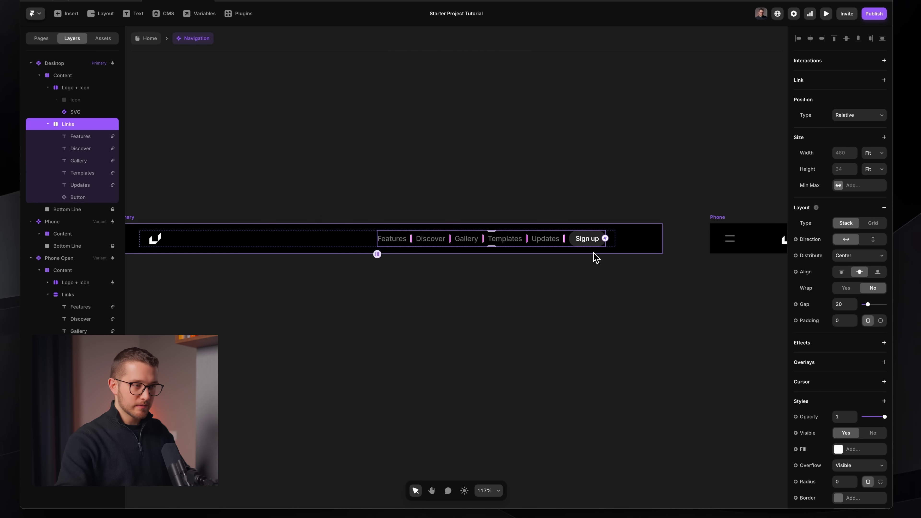
scroll(596, 258, right, 10)
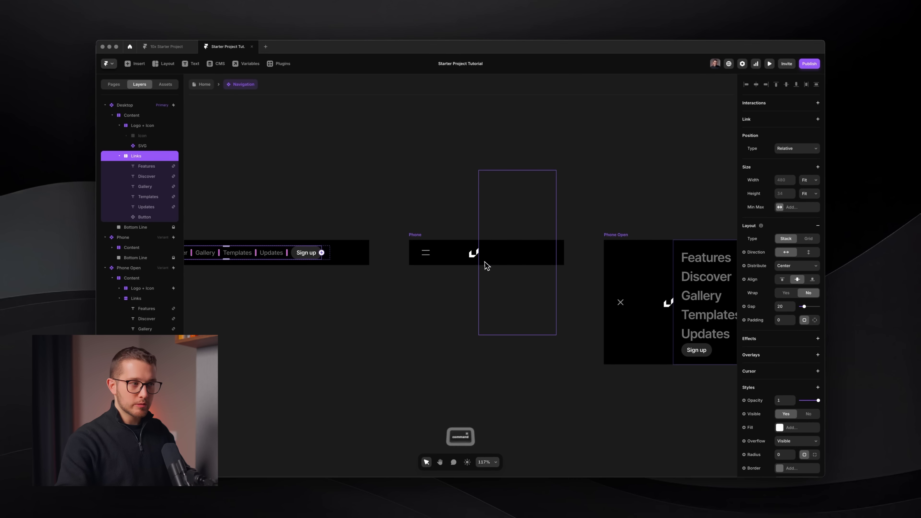
Inspect the menu Icon inside the Logo + Icon stack of the Phone variant.
scroll(471, 258, up, 5)
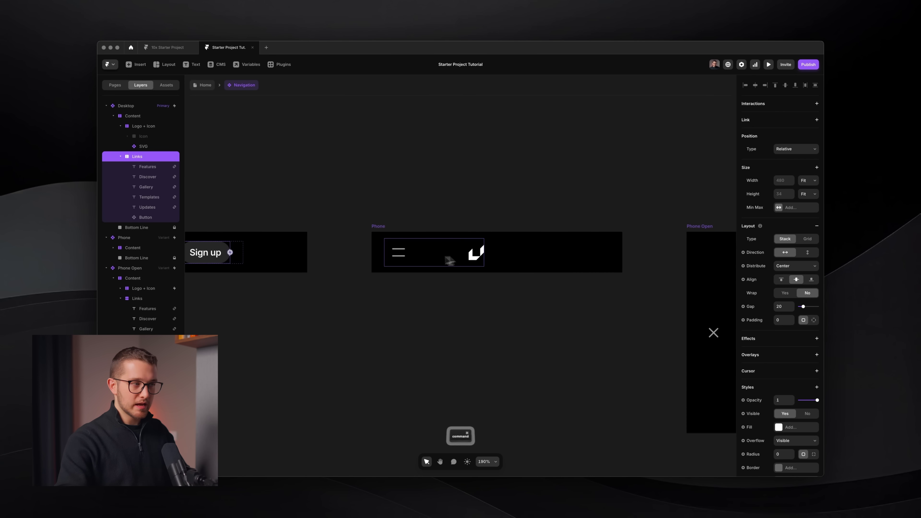
super+click(395, 257)
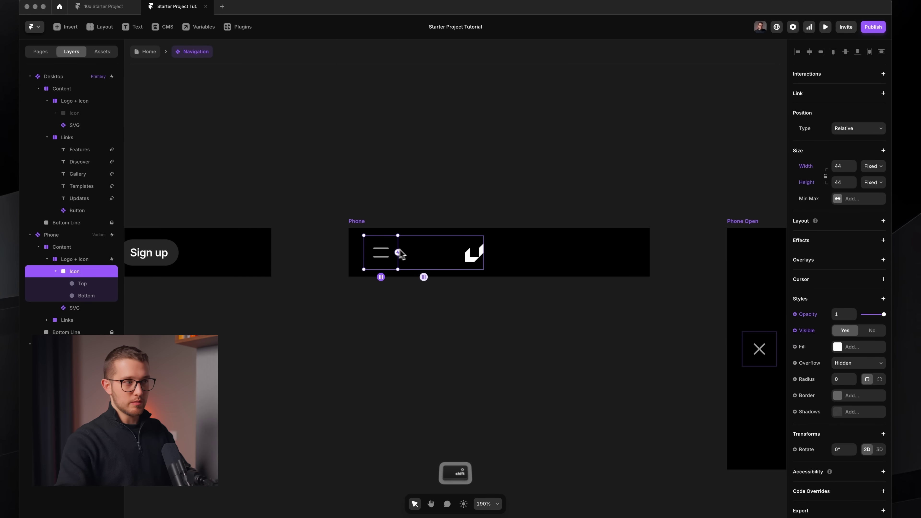
key(space)
drag(380, 241, 430, 260)
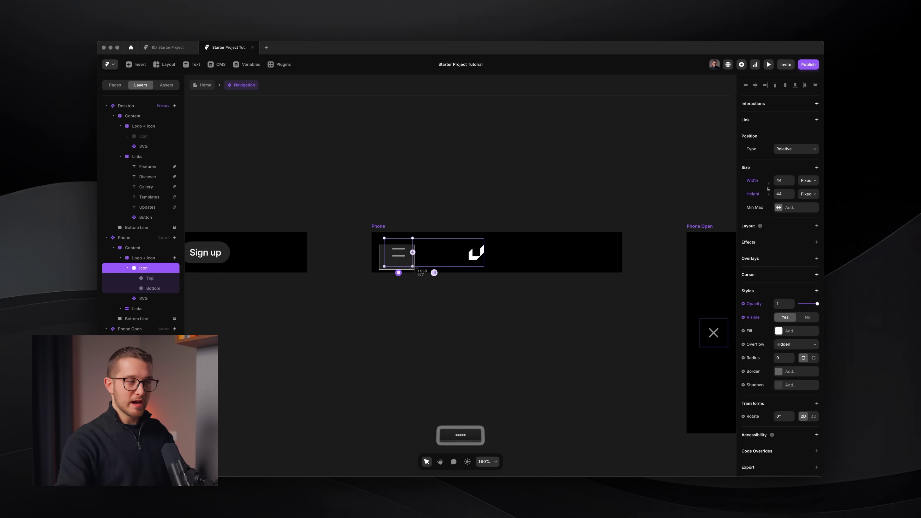
key(Escape)
Copy the Sign up button from the Links stack of the Desktop variant.
scroll(453, 271, down, 5)
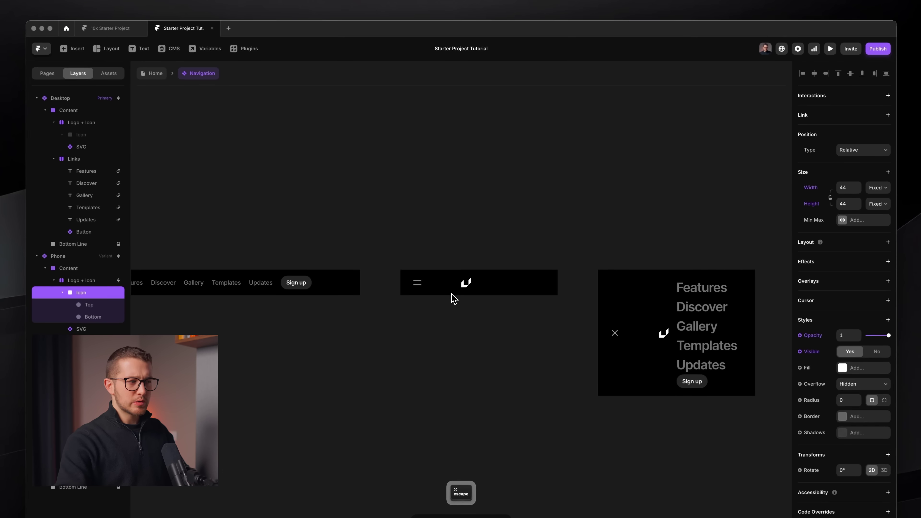
scroll(453, 270, left, 5)
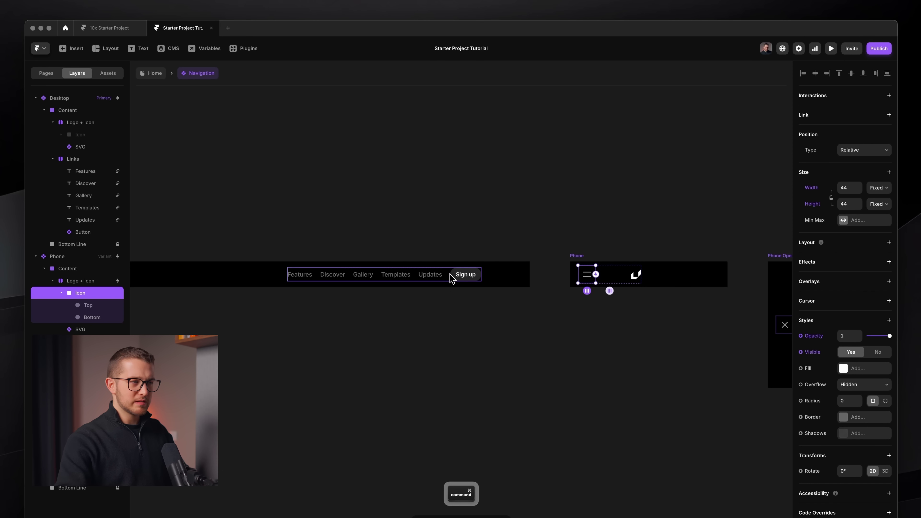
click(452, 276)
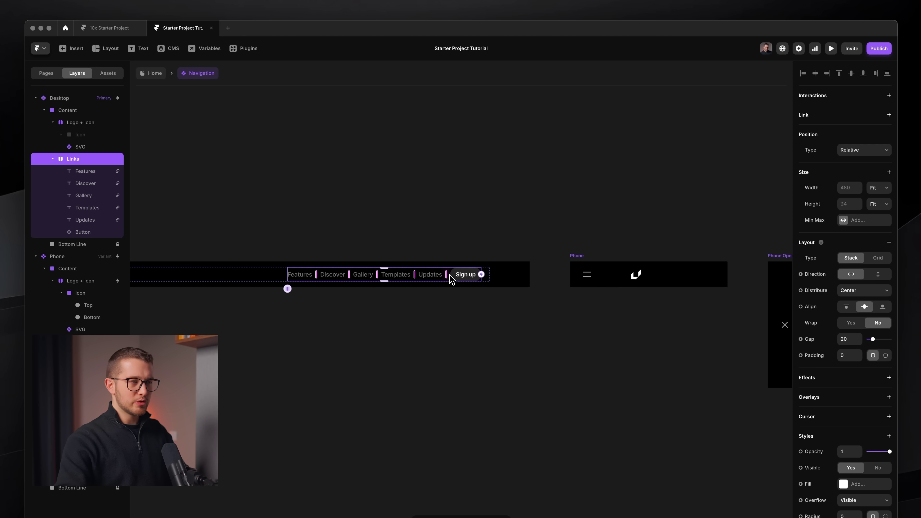
scroll(472, 272, left, 5)
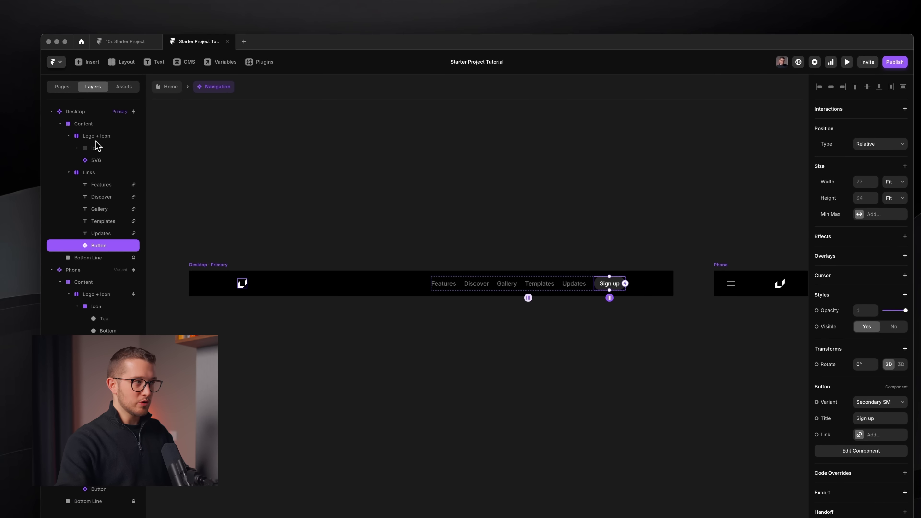
click(81, 126)
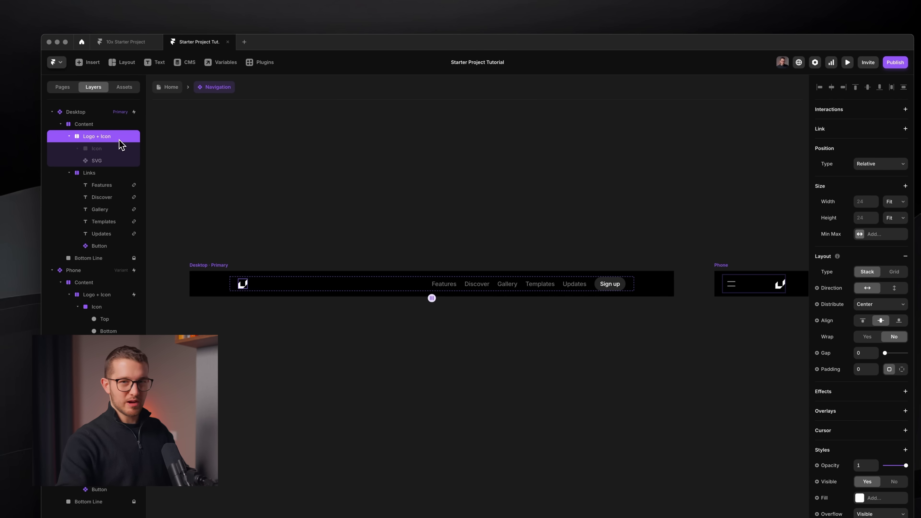
super+click(608, 286)
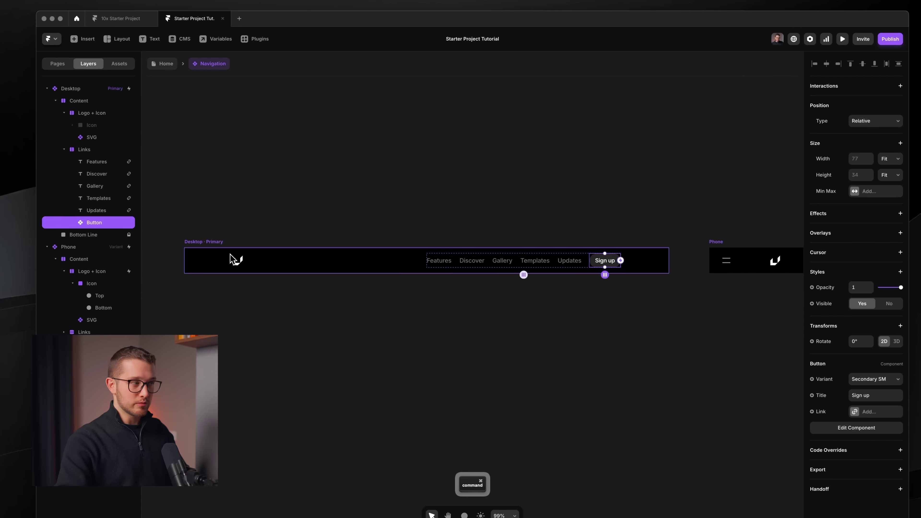
key(super+c)
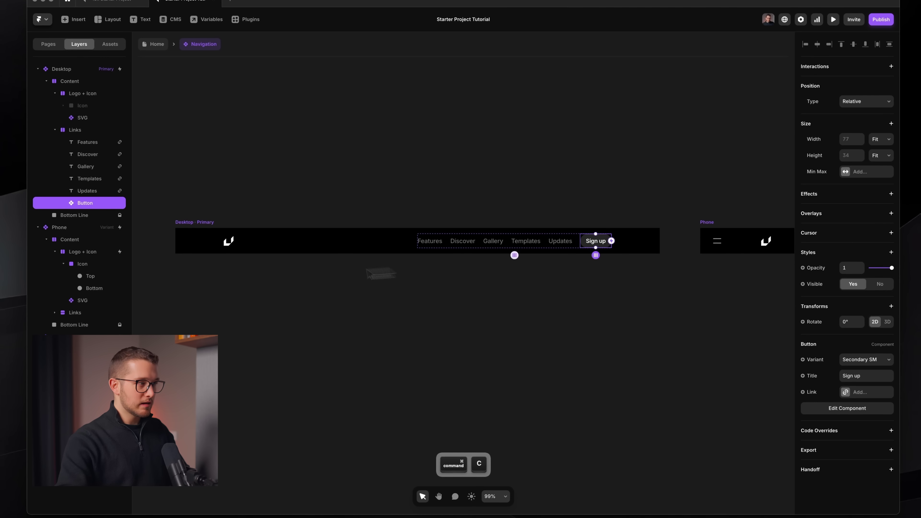
Paste the copied button into the Desktop variant's Logo + Icon stack and set its visibility to No.
click(246, 267)
scroll(246, 266, up, 3)
click(93, 113)
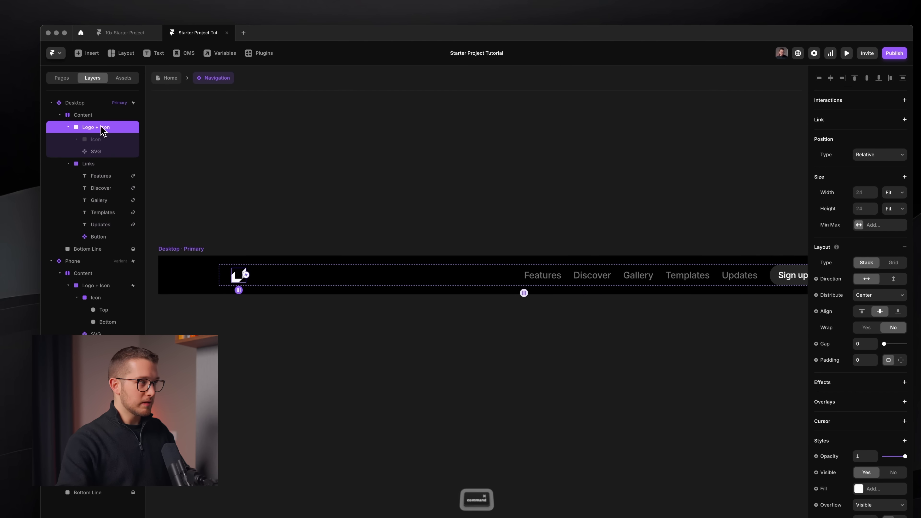
key(super+v)
scroll(249, 286, up, 3)
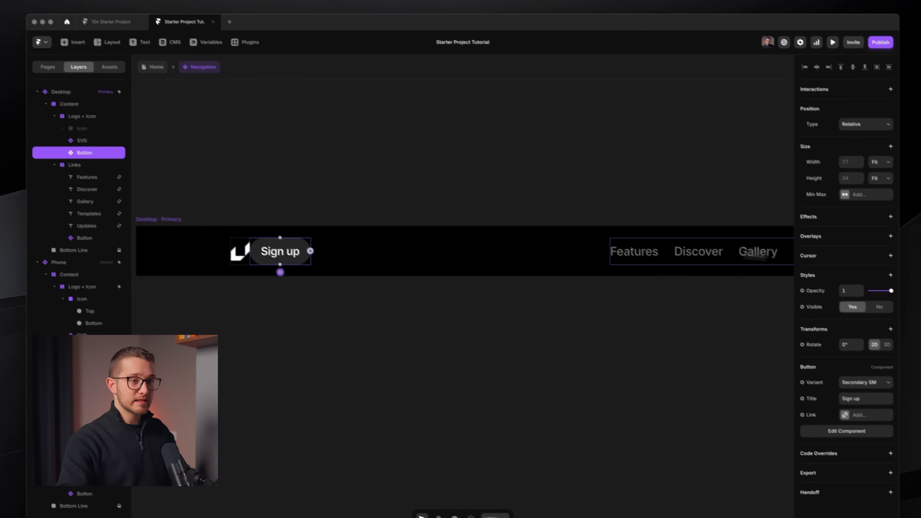
click(860, 276)
click(262, 219)
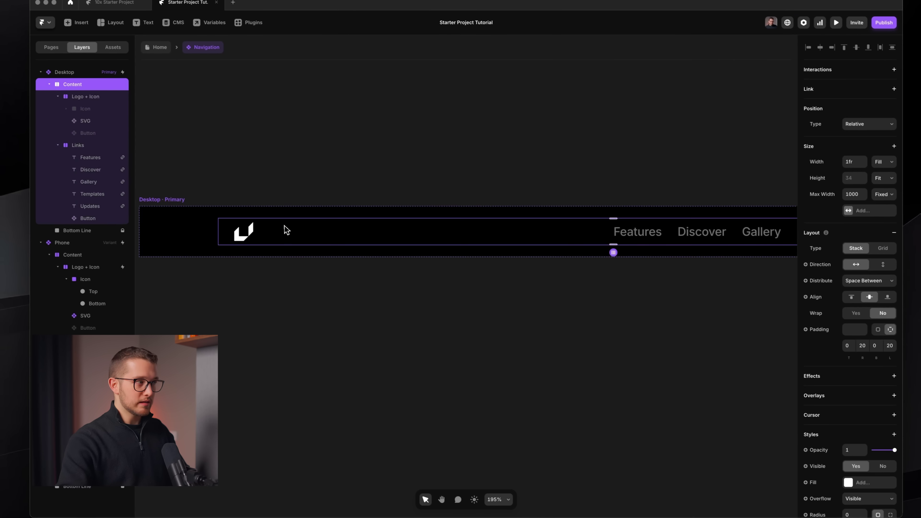
scroll(219, 218, down, 3)
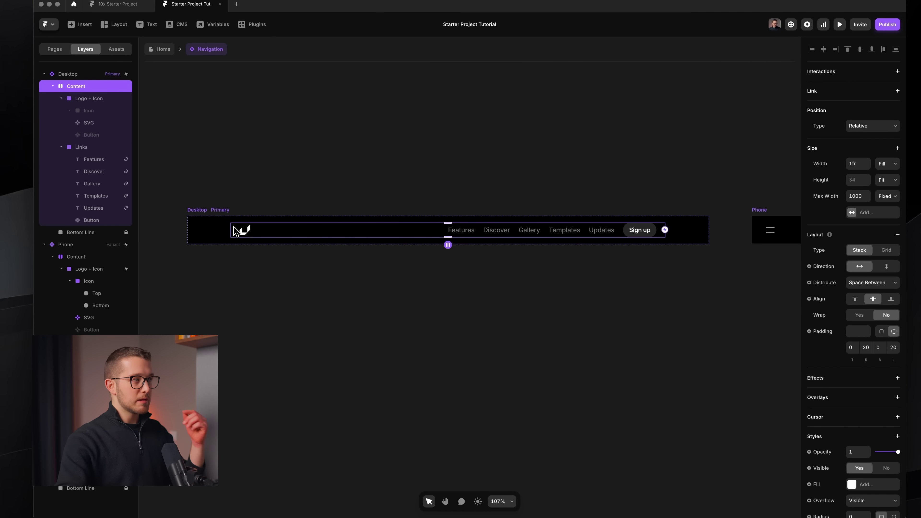
Make the Button inside the Phone variant's Logo + Icon stack visible.
scroll(258, 228, right, 5)
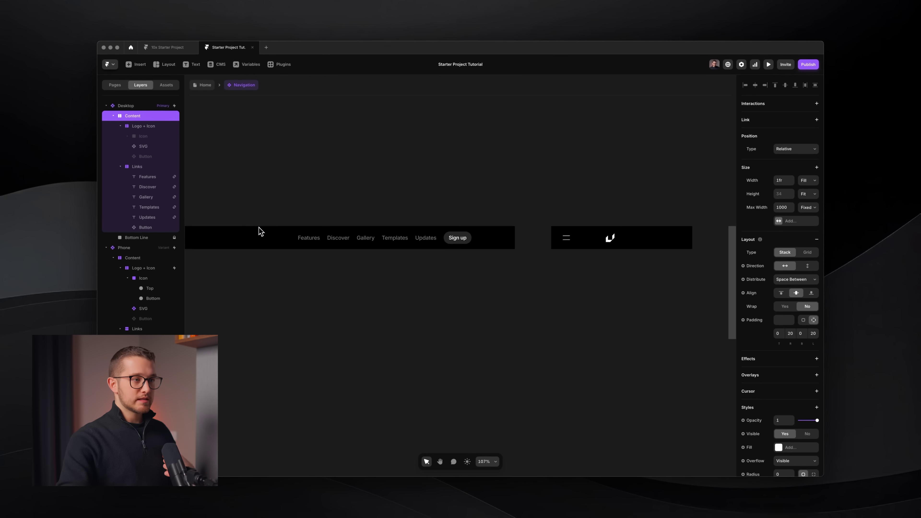
scroll(326, 233, right, 5)
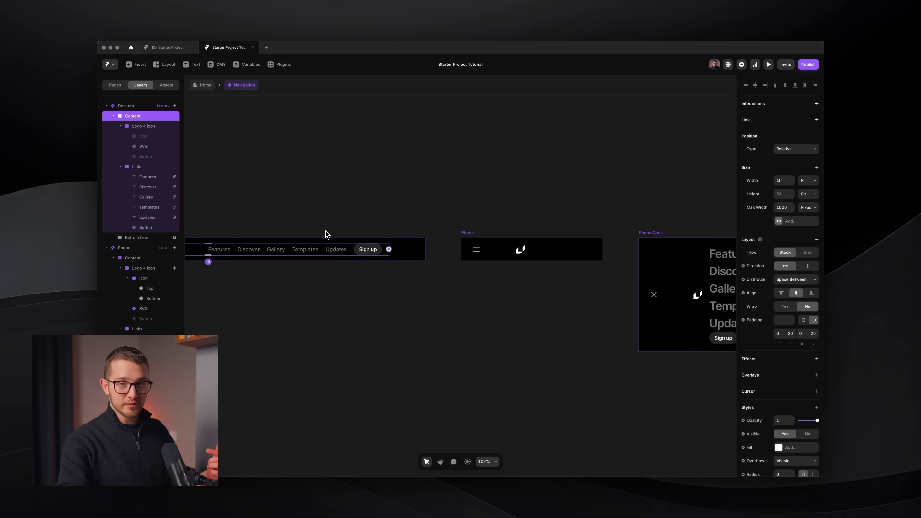
scroll(325, 235, right, 5)
key(super)
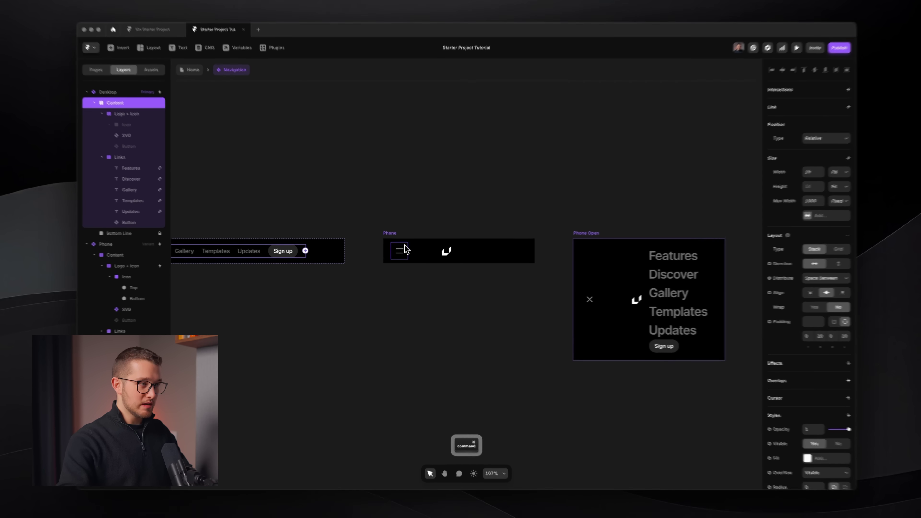
super+click(417, 256)
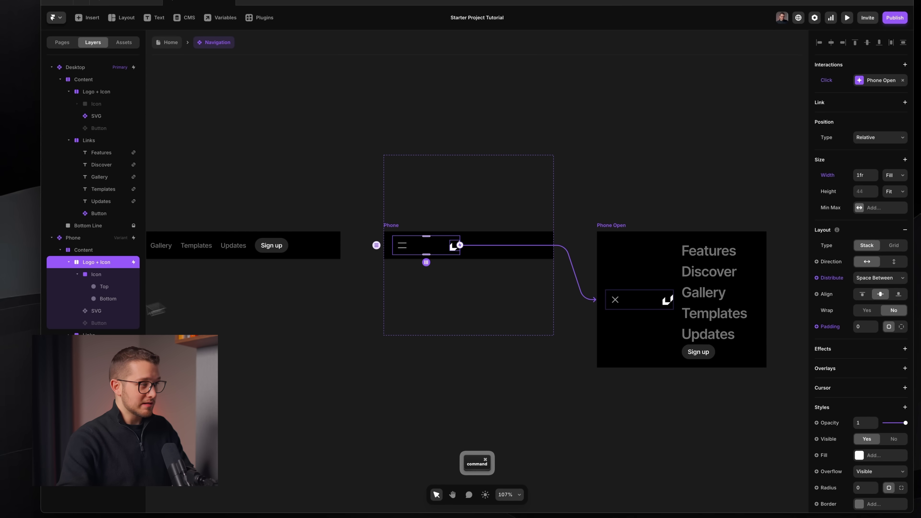
click(105, 322)
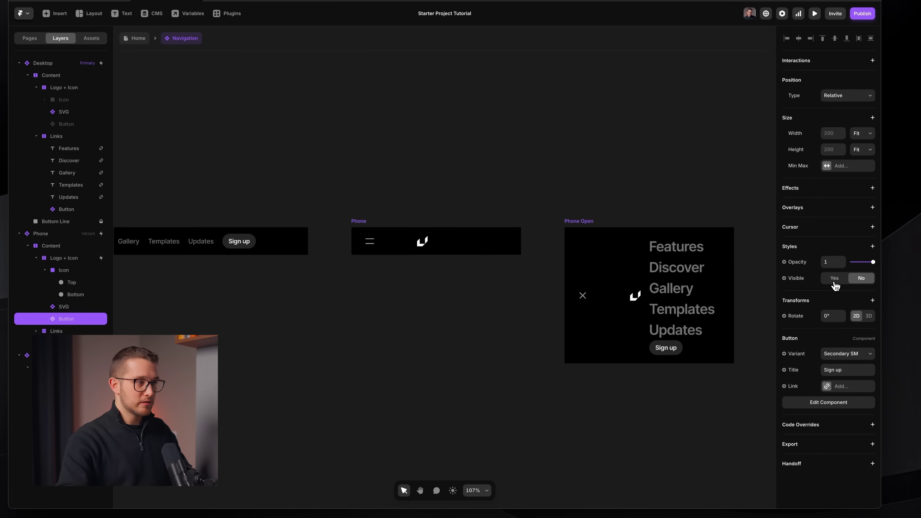
click(835, 278)
scroll(434, 250, up, 5)
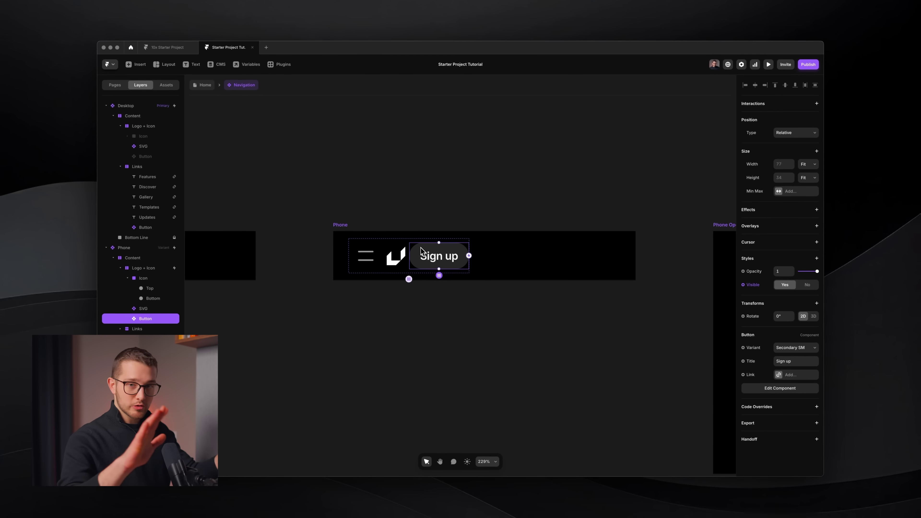
scroll(421, 248, right, 4)
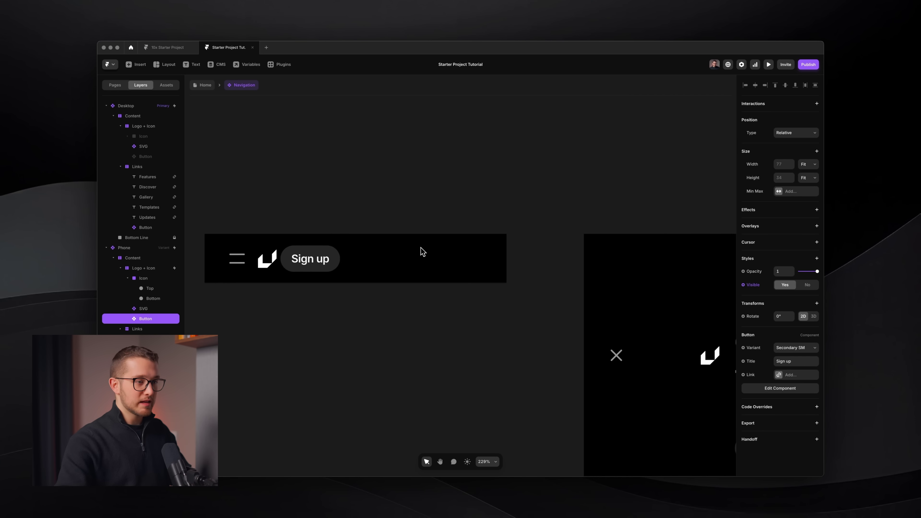
Hide the Sign up button below the links in the Phone Open variant.
scroll(421, 248, down, 3)
scroll(421, 247, right, 2)
click(579, 375)
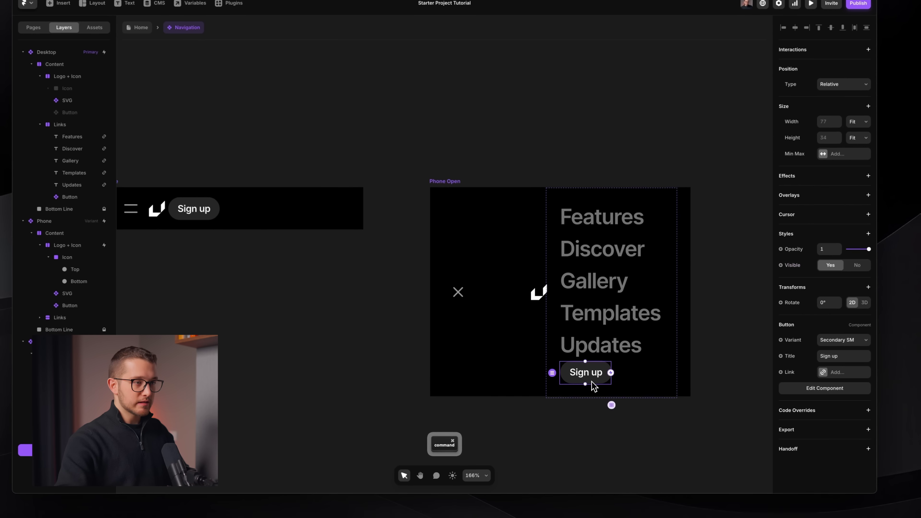
scroll(637, 321, down, 5)
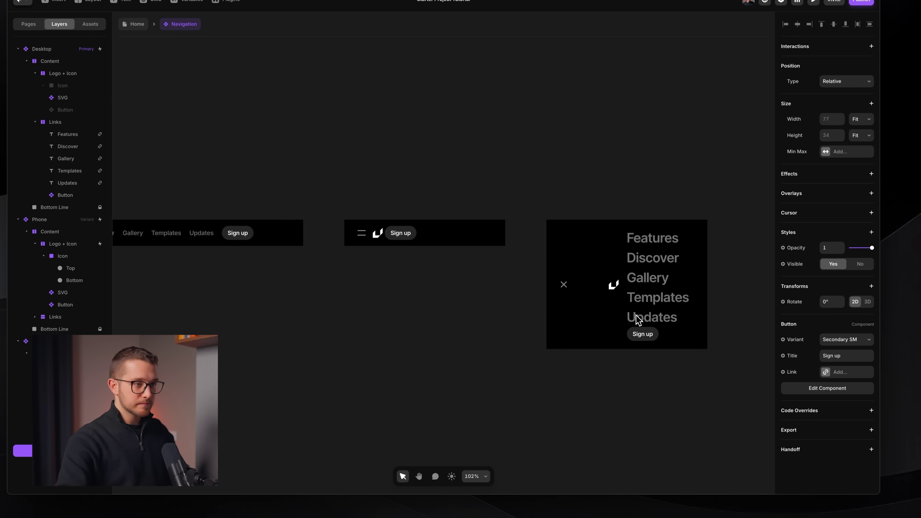
click(860, 265)
Hide the Button inside the Links stack of the Phone variant.
super+click(459, 242)
click(358, 214)
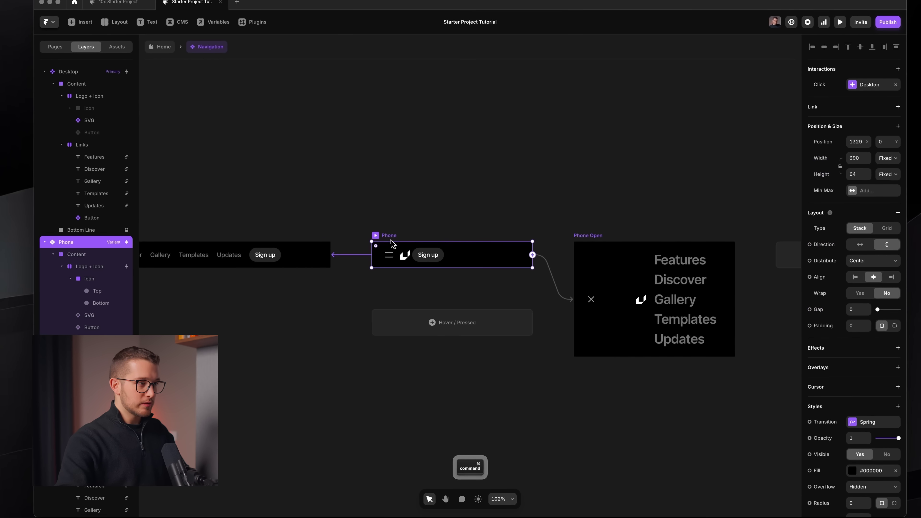
click(463, 210)
click(496, 253)
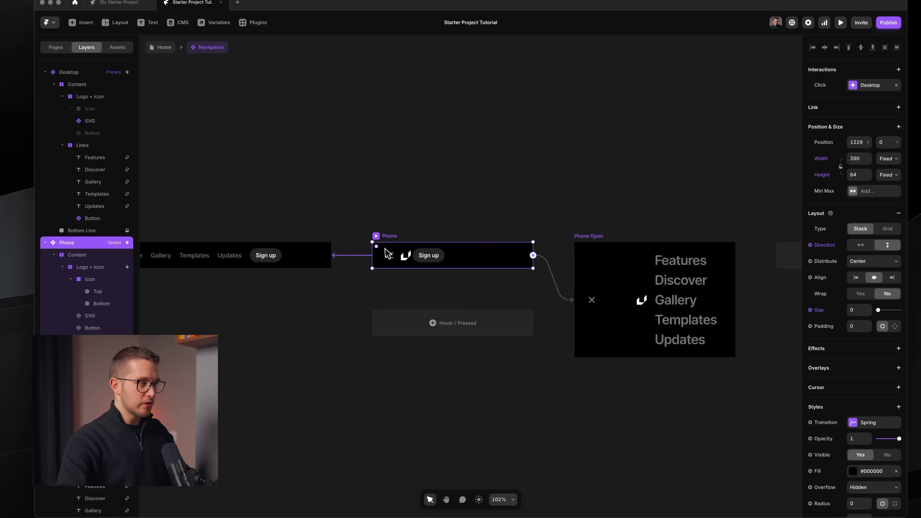
click(88, 339)
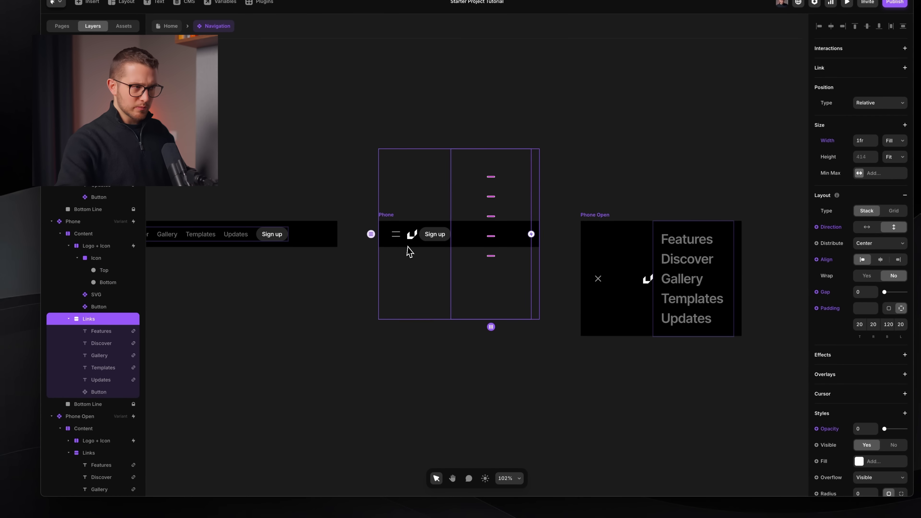
scroll(409, 251, up, 3)
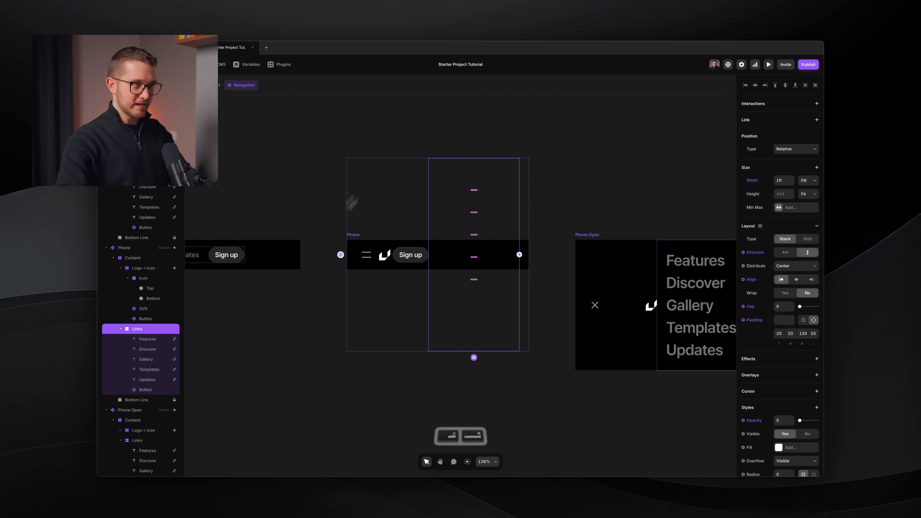
key(Escape)
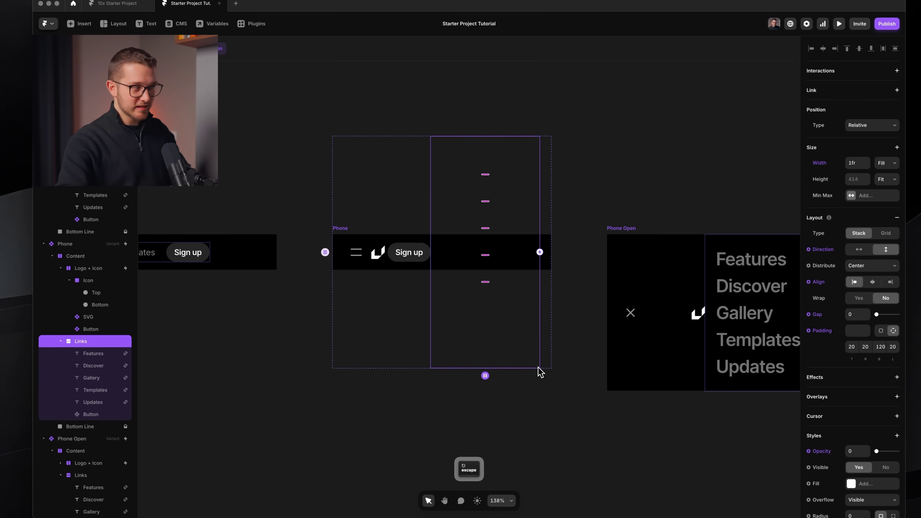
click(116, 414)
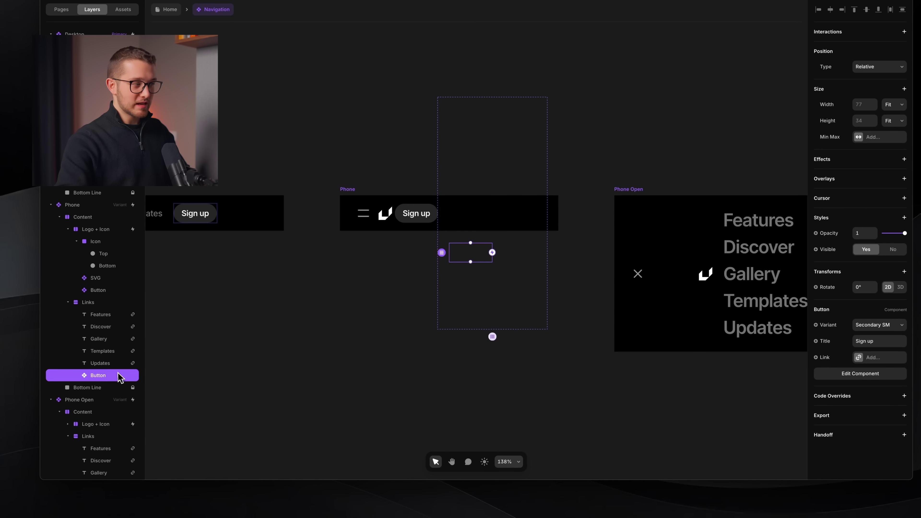
click(891, 249)
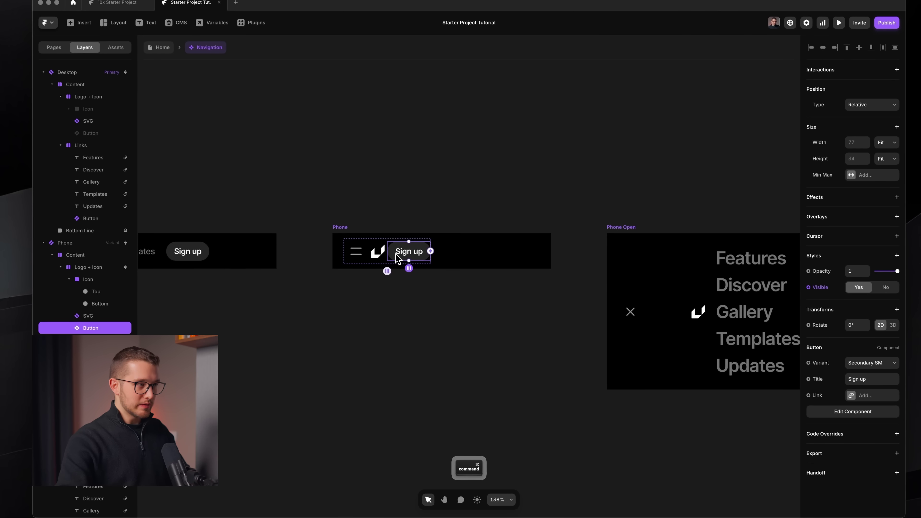
Set the direction of the Phone variant's Content stack to vertical.
click(373, 265)
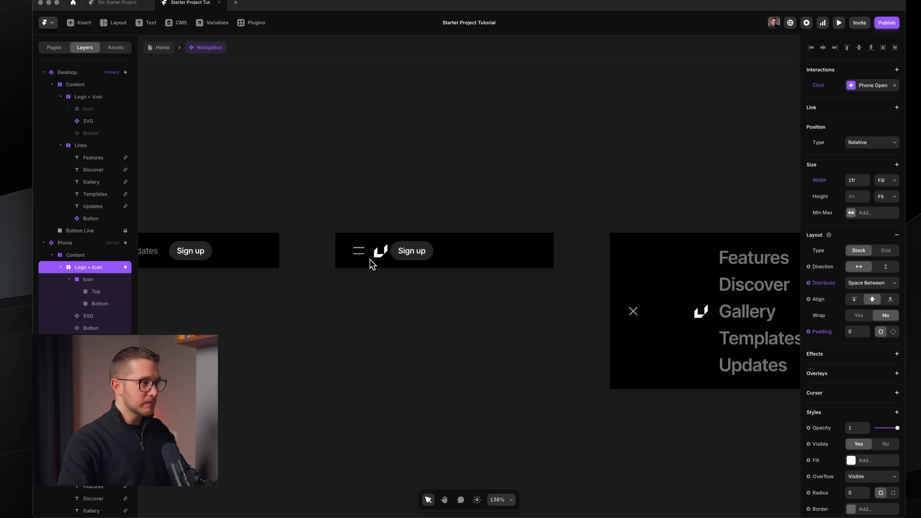
scroll(362, 254, left, 1)
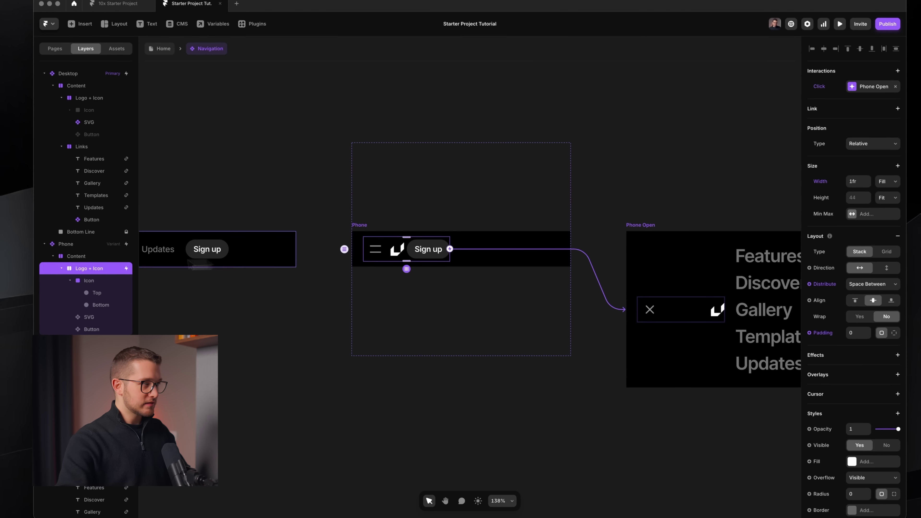
click(853, 195)
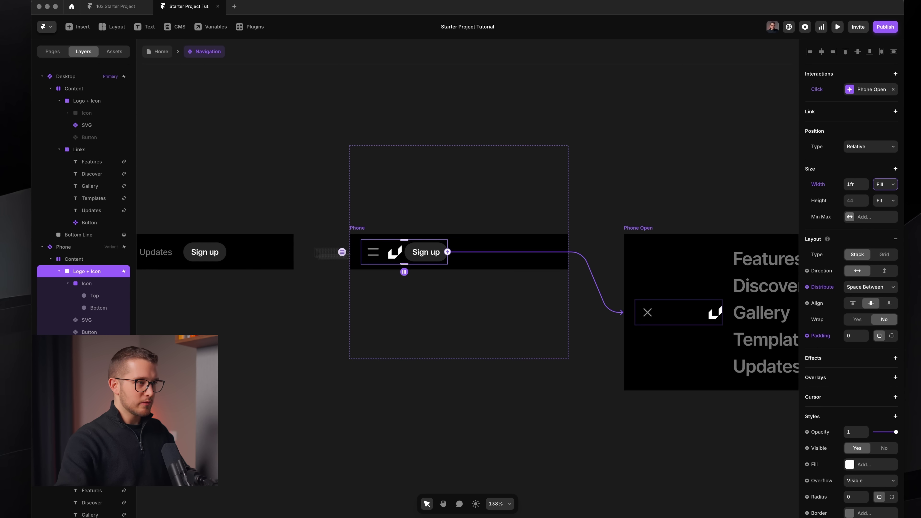
click(487, 239)
click(469, 259)
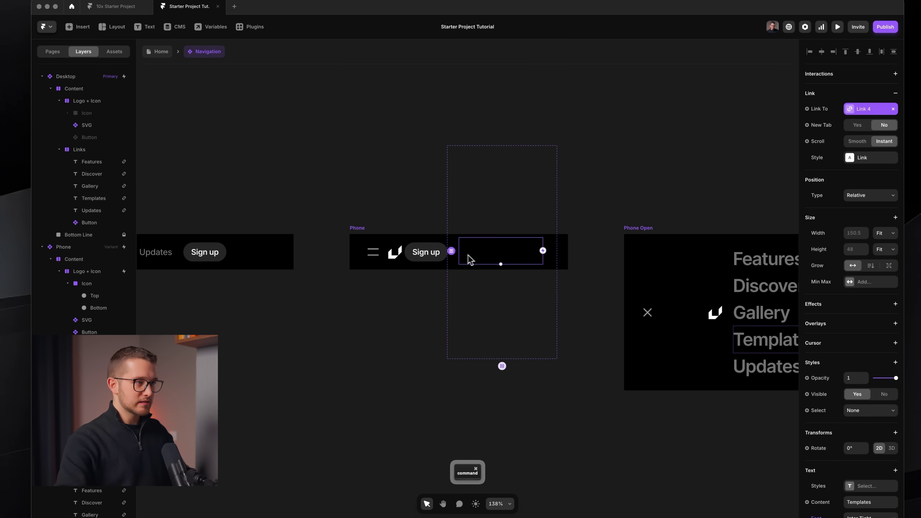
drag(448, 148, 566, 376)
key(Escape)
click(93, 257)
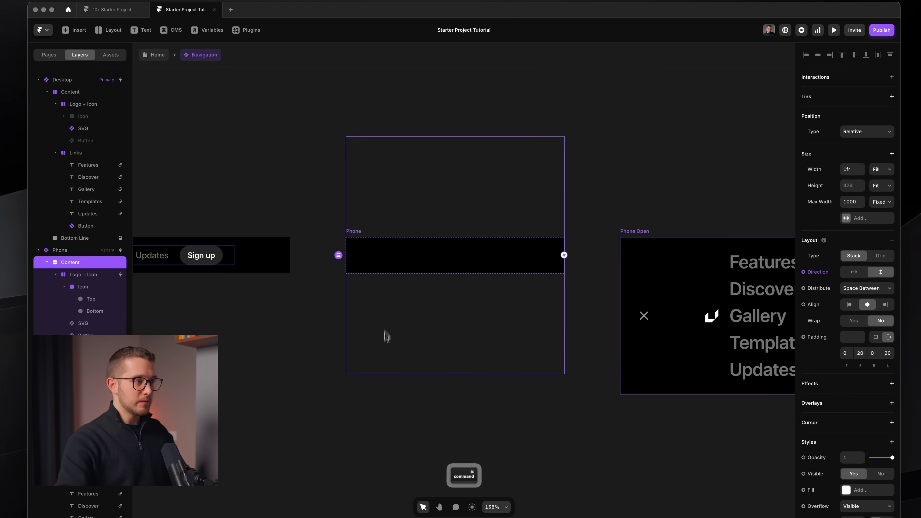
Examine the areas that the Logo + Icon and Links stacks occupy within the Phone variant's vertical Content stack.
click(91, 275)
key(shift+super+4)
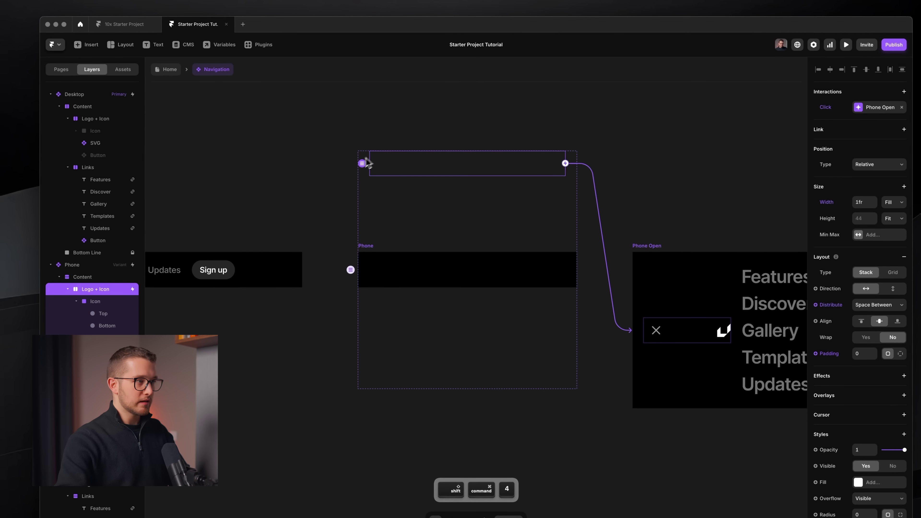
drag(492, 167, 554, 180)
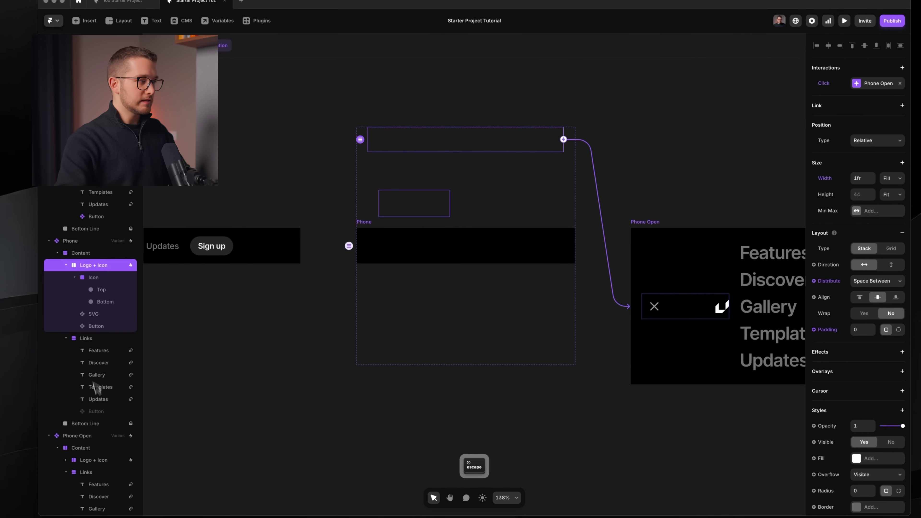
click(94, 366)
drag(365, 151, 555, 326)
key(Escape)
drag(345, 130, 558, 335)
key(space)
key(Escape)
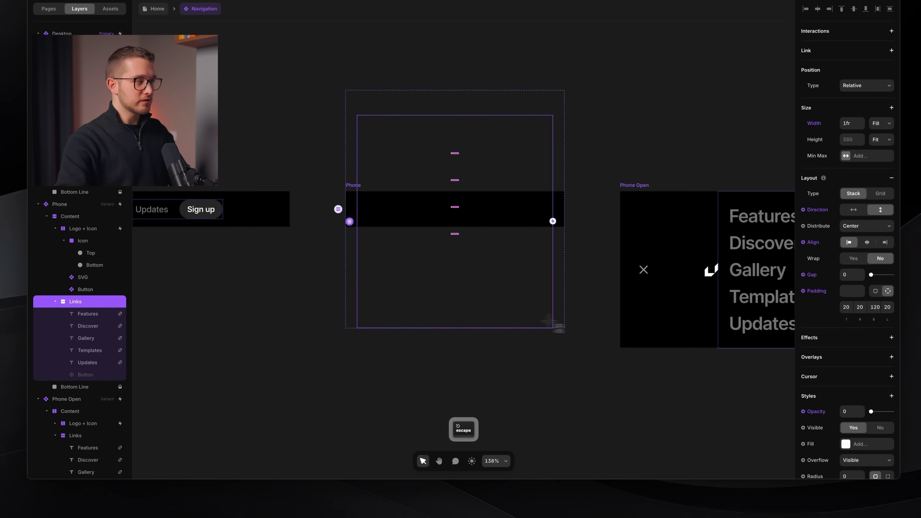
Set the Phone variant's distribution to Start and give its Logo + Icon stack a fixed height of 64.
click(72, 214)
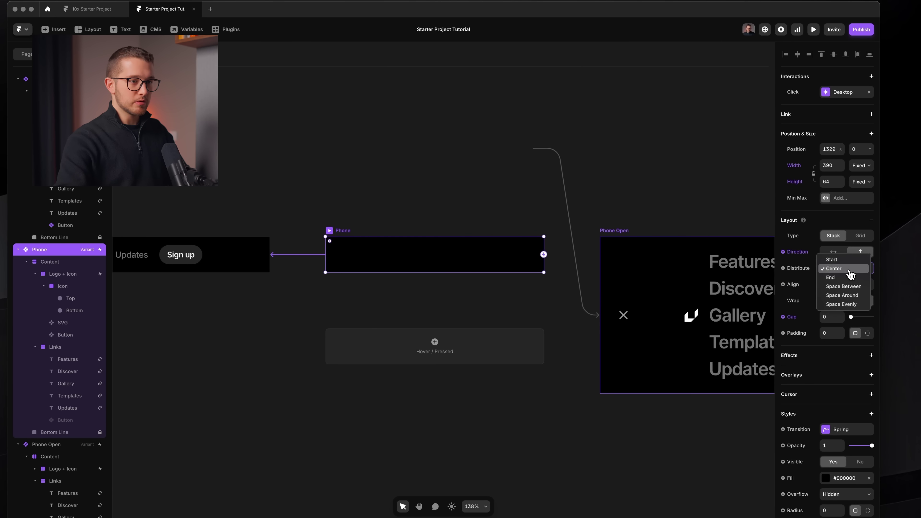
click(849, 260)
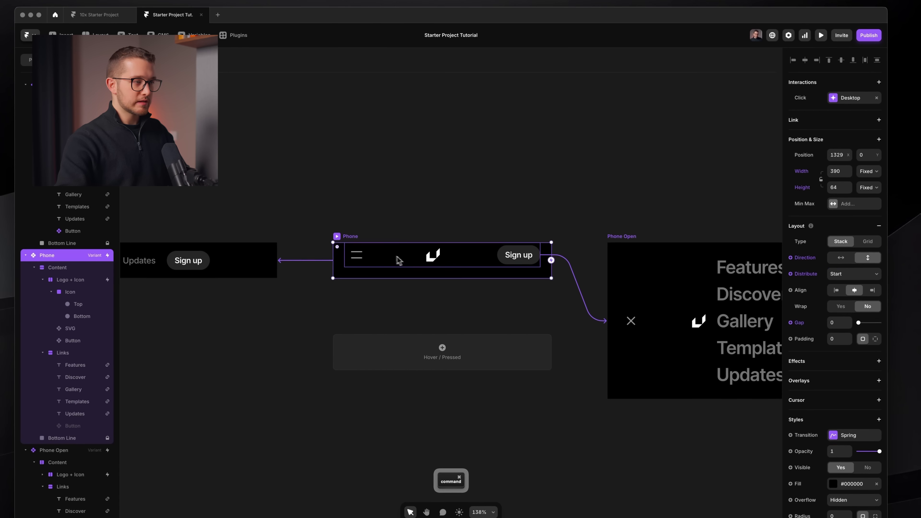
super+click(388, 250)
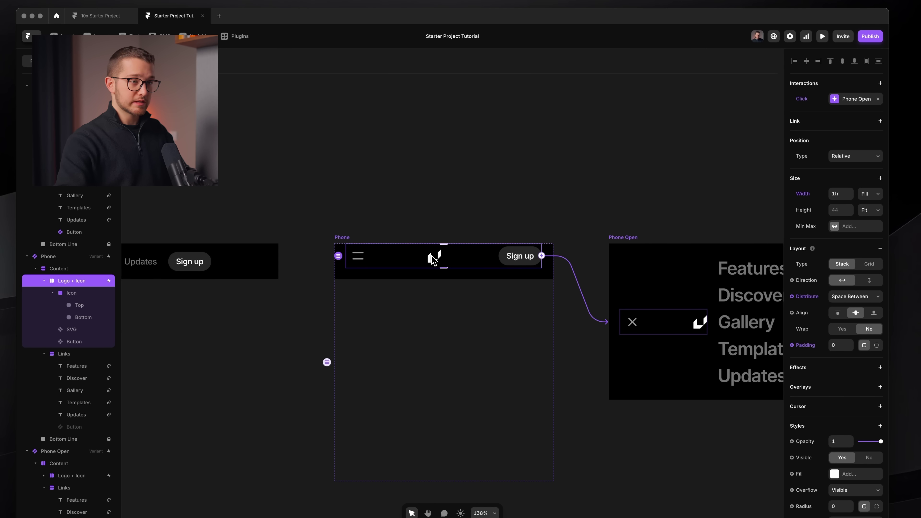
click(845, 210)
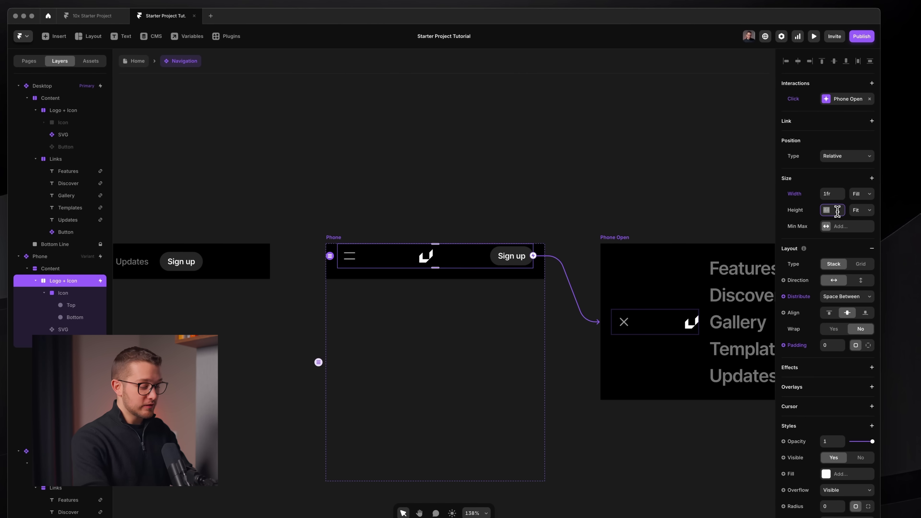
text(64)
key(Return)
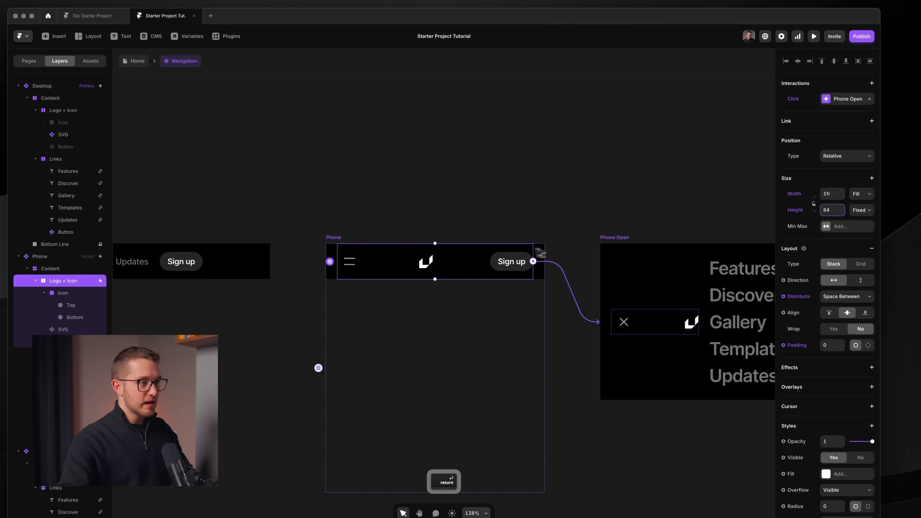
Move the SVG logo ahead of the menu icon in the Phone variant's Logo + Icon stack.
super+click(522, 259)
super+click(430, 265)
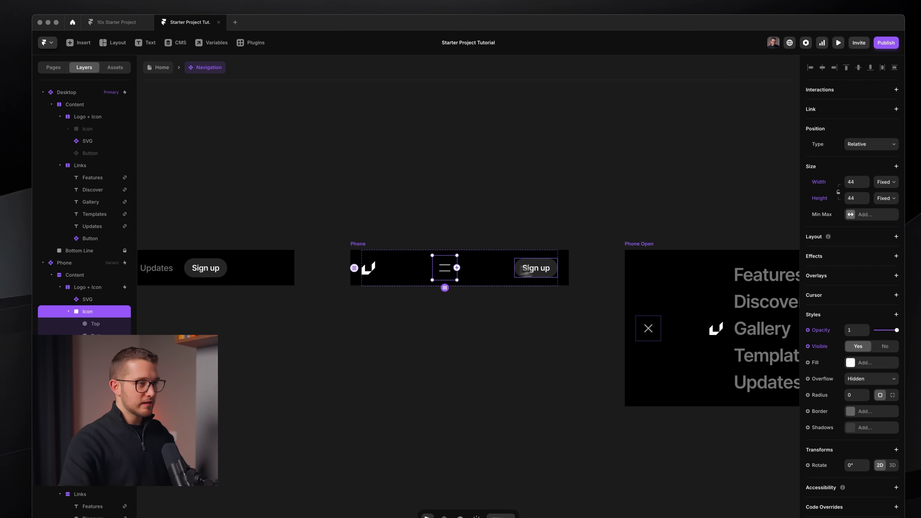
click(548, 269)
super+click(441, 270)
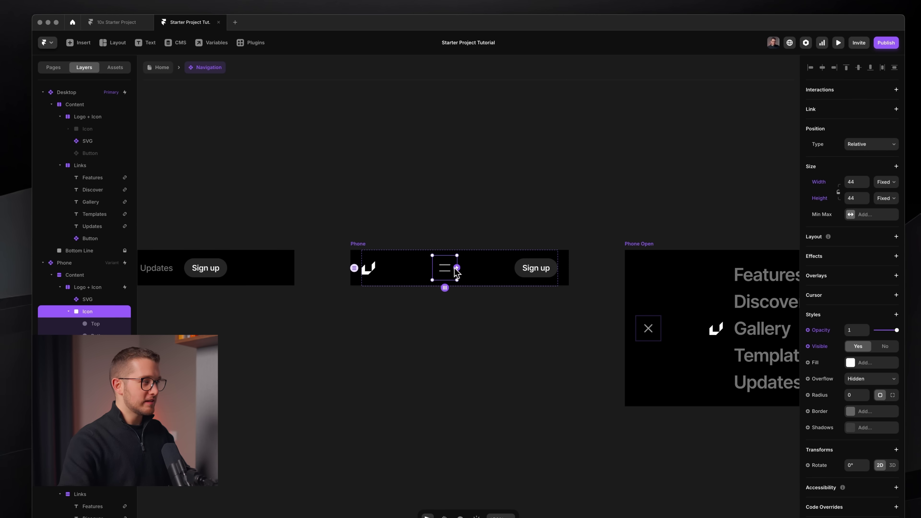
click(526, 267)
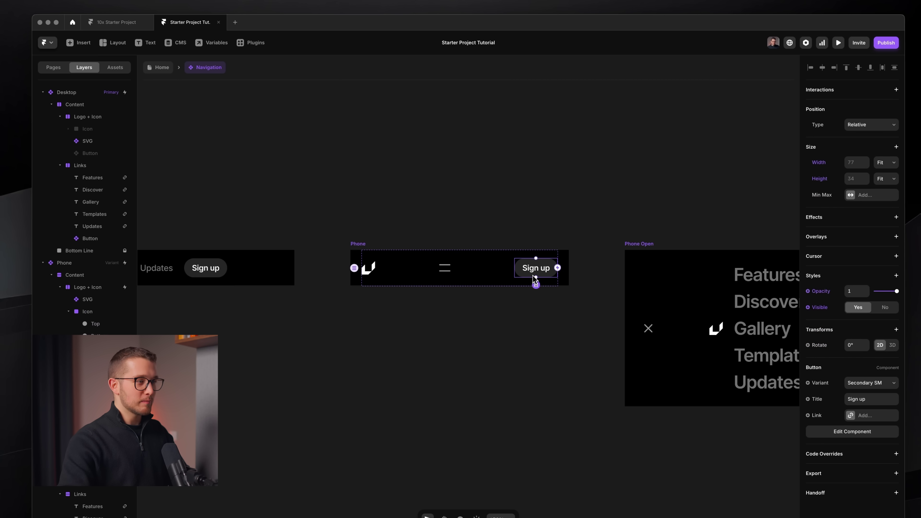
super+click(451, 278)
click(524, 272)
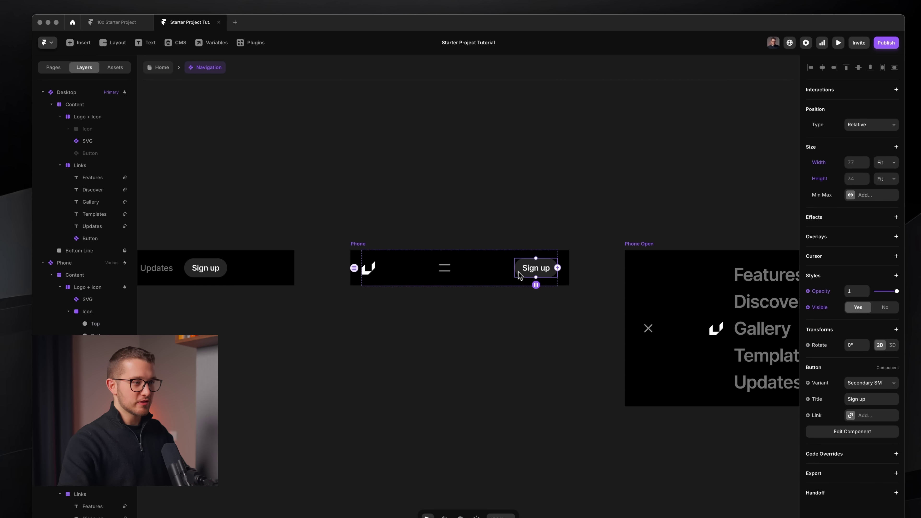
Reorder the Desktop variant's Logo + Icon stack so the SVG logo comes before the hidden Icon.
scroll(521, 275, left, 10)
super+click(431, 268)
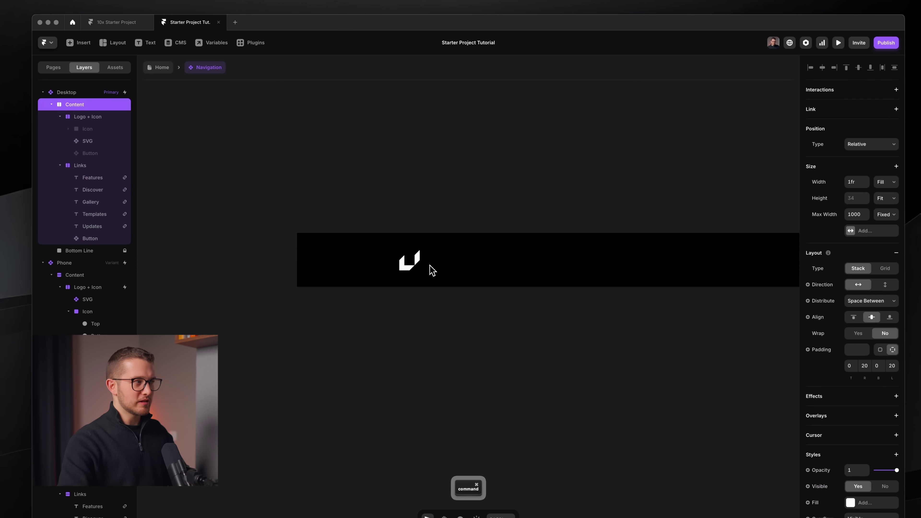
scroll(359, 212, right, 2)
scroll(360, 213, up, 2)
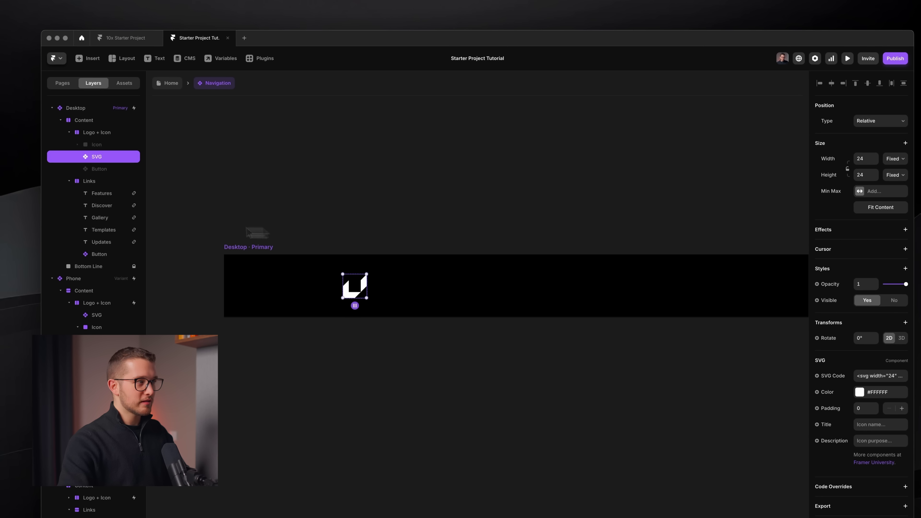
click(101, 144)
click(102, 155)
key(Left)
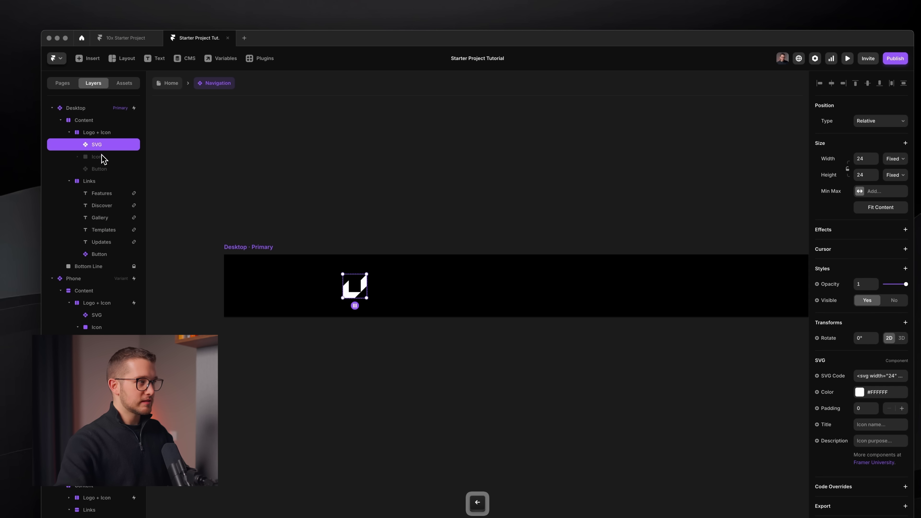
Wrap the hidden Icon and Button of the Desktop variant's Logo + Icon stack in a stack named Button + Icon.
click(102, 156)
shift+click(107, 169)
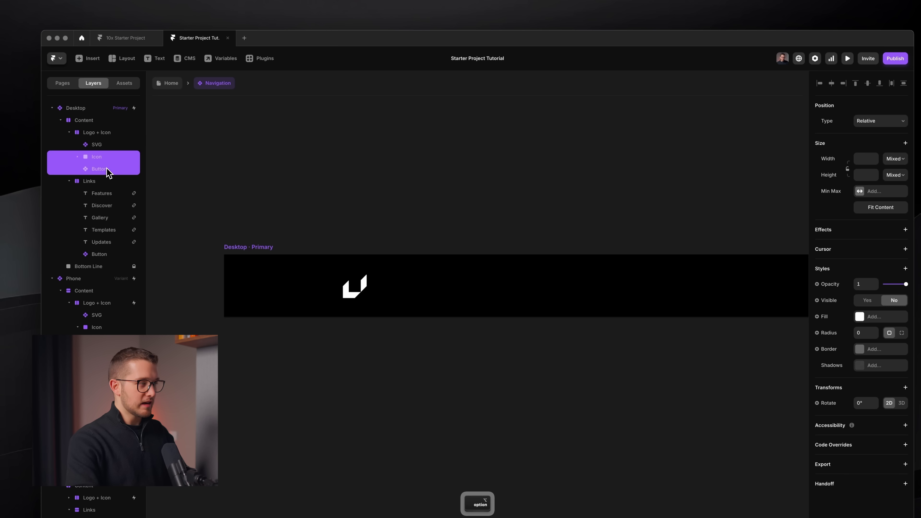
click(104, 158)
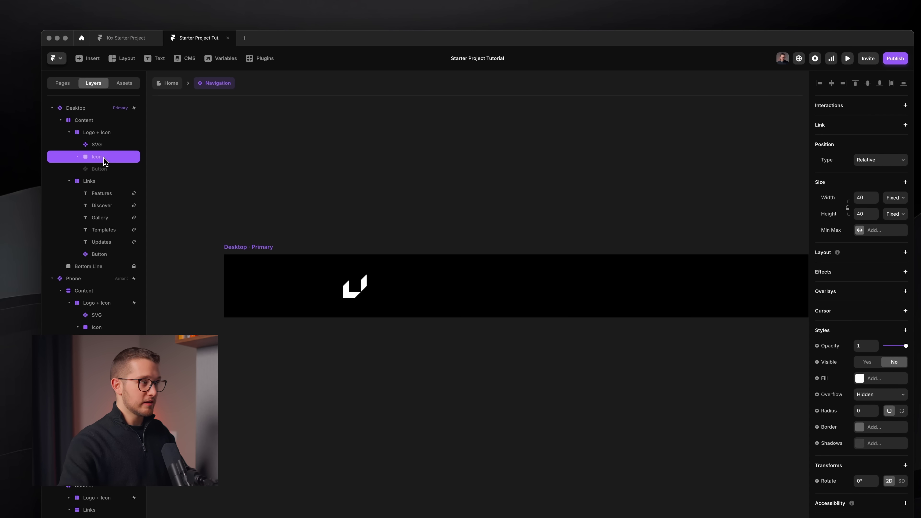
click(104, 178)
click(104, 167)
shift+click(104, 156)
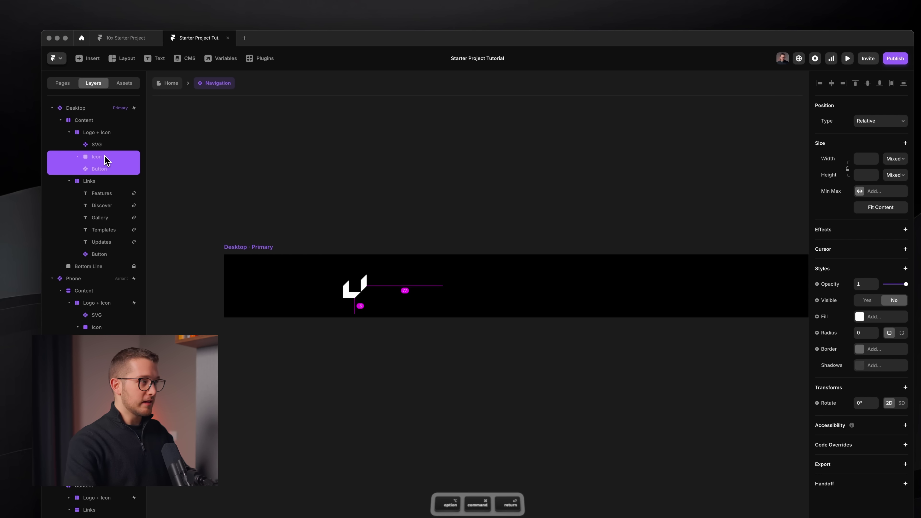
key(alt+super+Return)
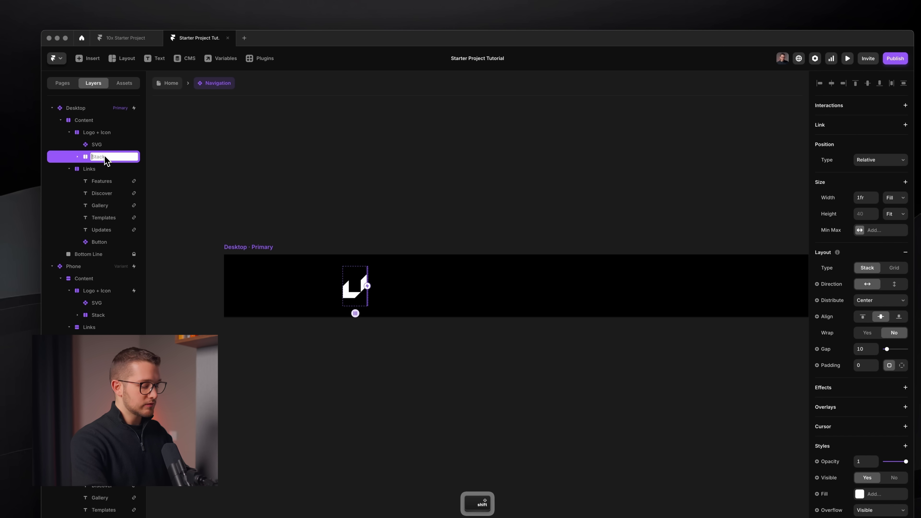
text(Button + Icon)
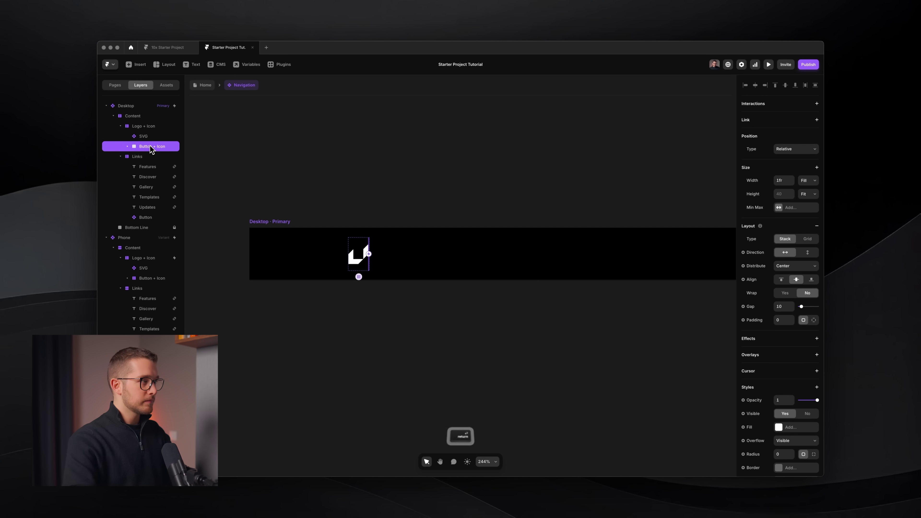
key(Return)
Set the Button + Icon stack's width to Fit and hide the stack in the Desktop variant.
click(809, 180)
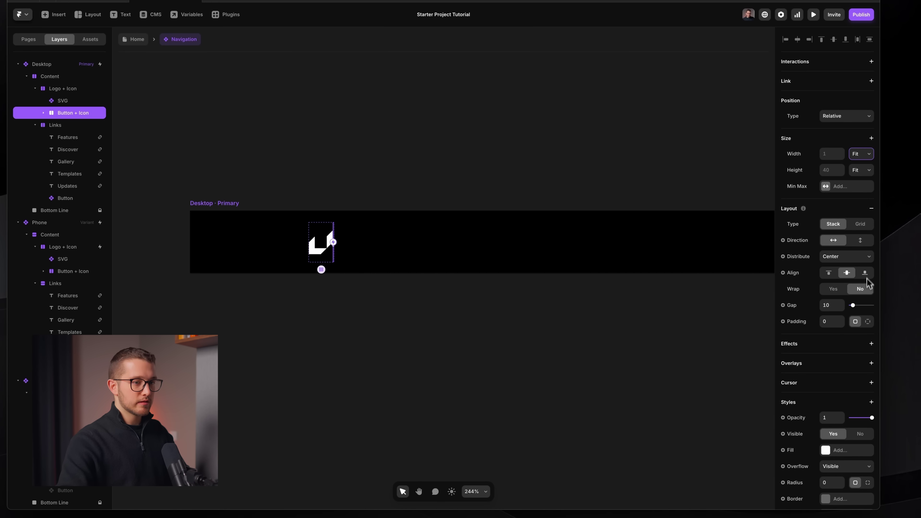
scroll(850, 393, down, 1)
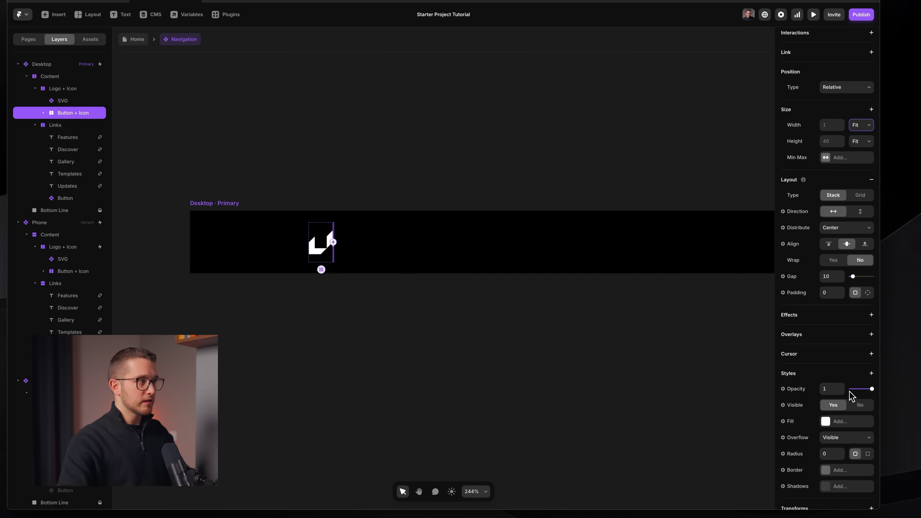
scroll(539, 372, down, 5)
scroll(545, 370, right, 10)
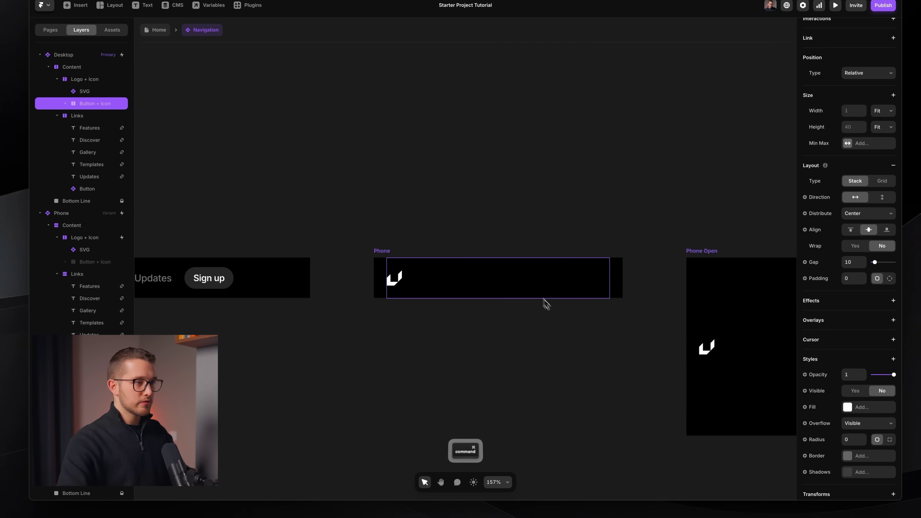
Make the Button + Icon stack visible in the Phone variant.
super+click(543, 299)
click(87, 262)
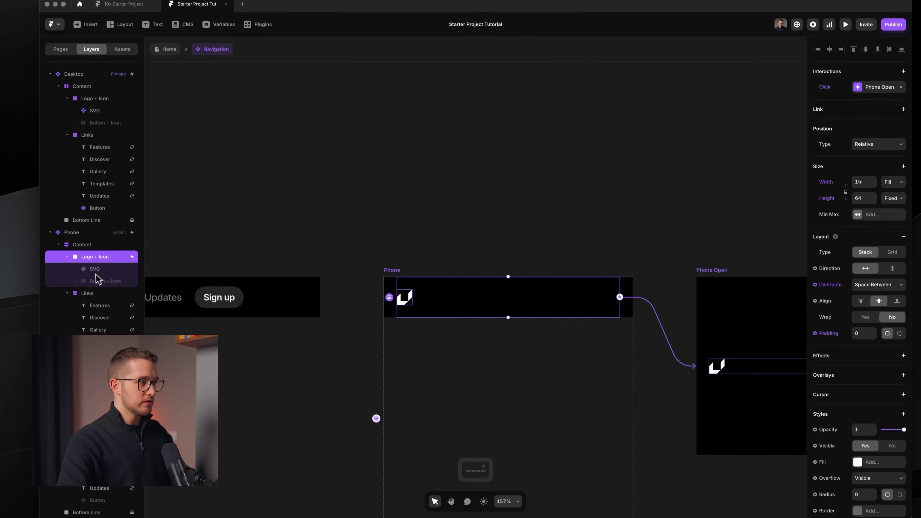
click(838, 412)
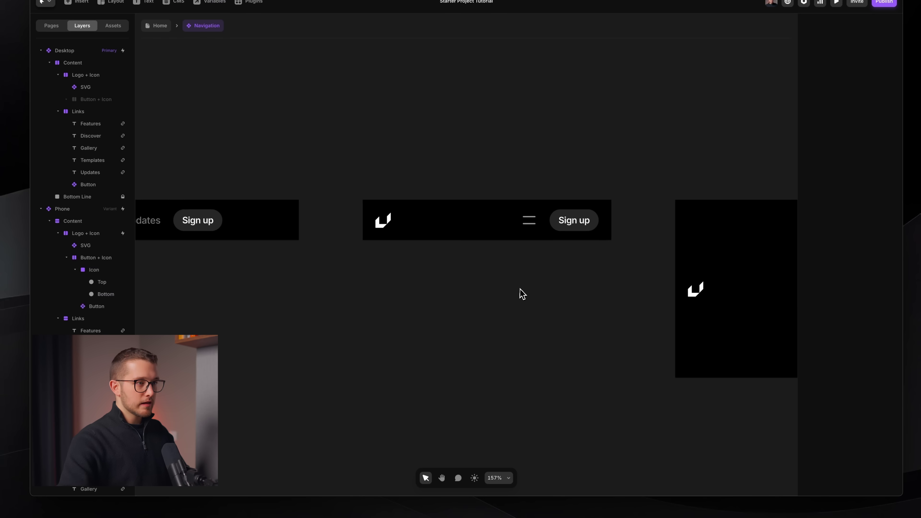
Move the Sign up button ahead of the menu icon in the Phone variant's Button + Icon stack.
scroll(521, 289, up, 4)
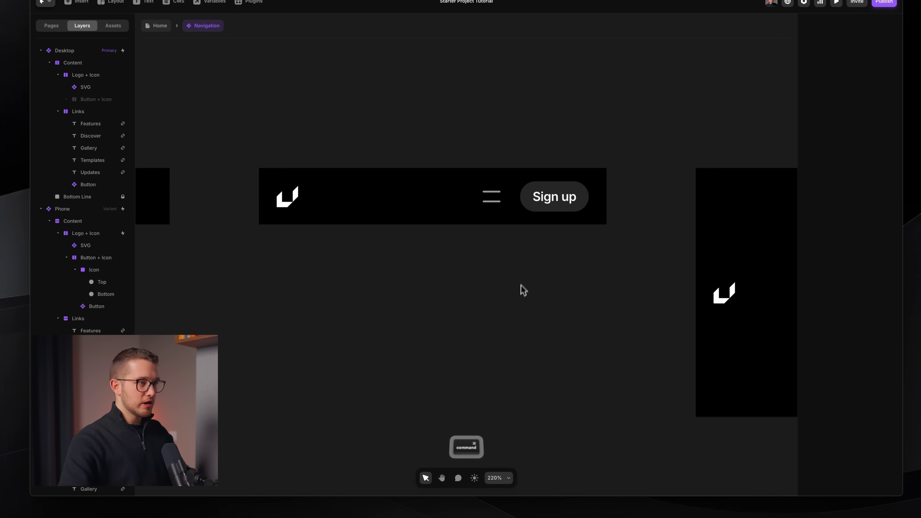
super+click(540, 202)
key(super+Left)
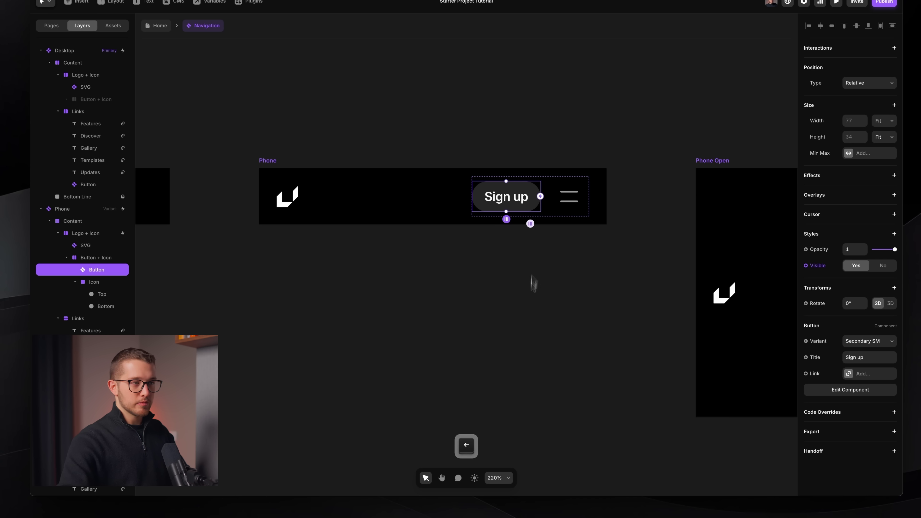
click(533, 284)
super+click(566, 203)
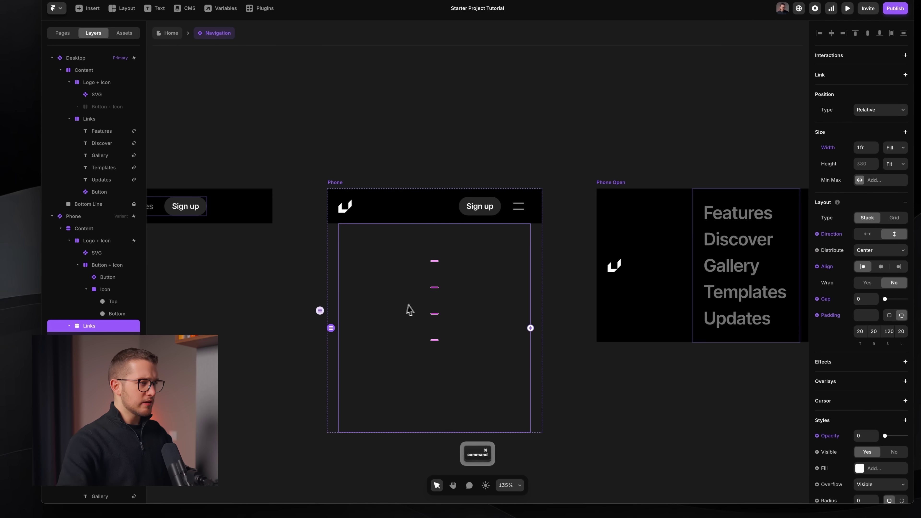
super+click(377, 301)
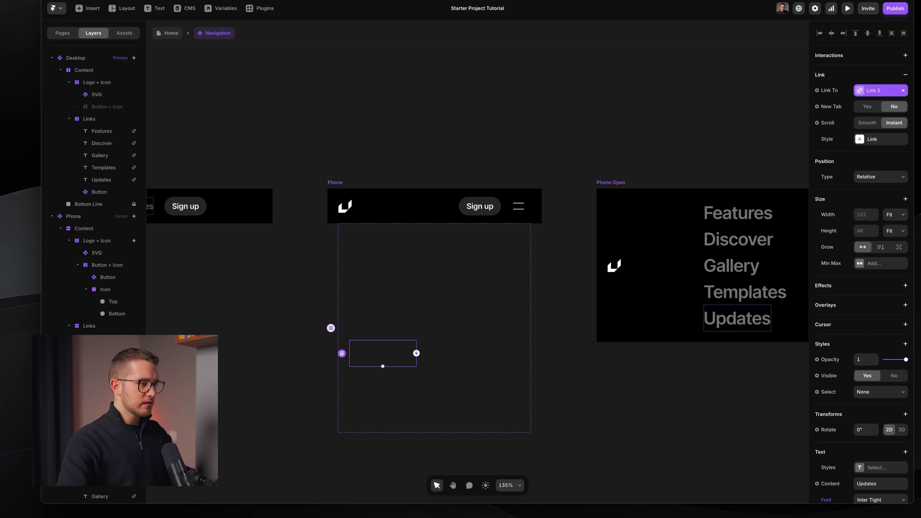
click(372, 201)
Set the direction of the Phone Open variant's Content stack to vertical.
scroll(450, 204, right, 8)
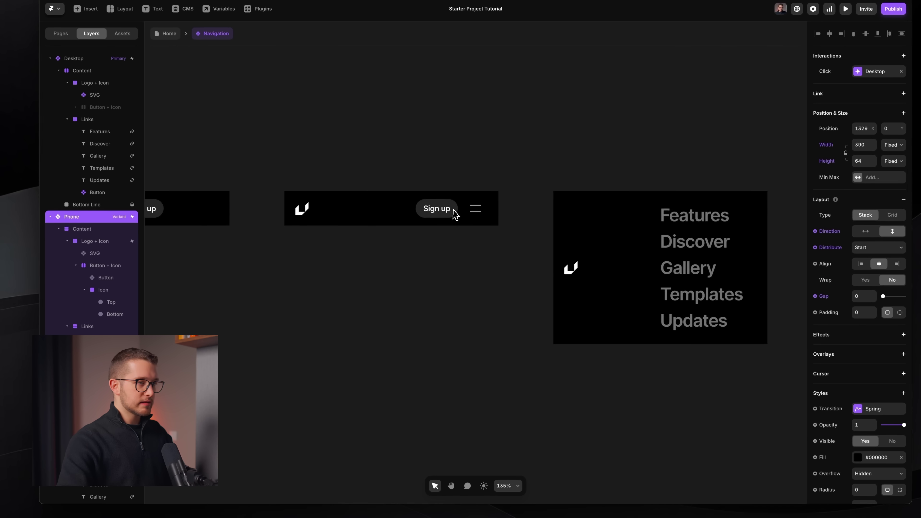
click(379, 189)
click(379, 189)
scroll(341, 191, up, 3)
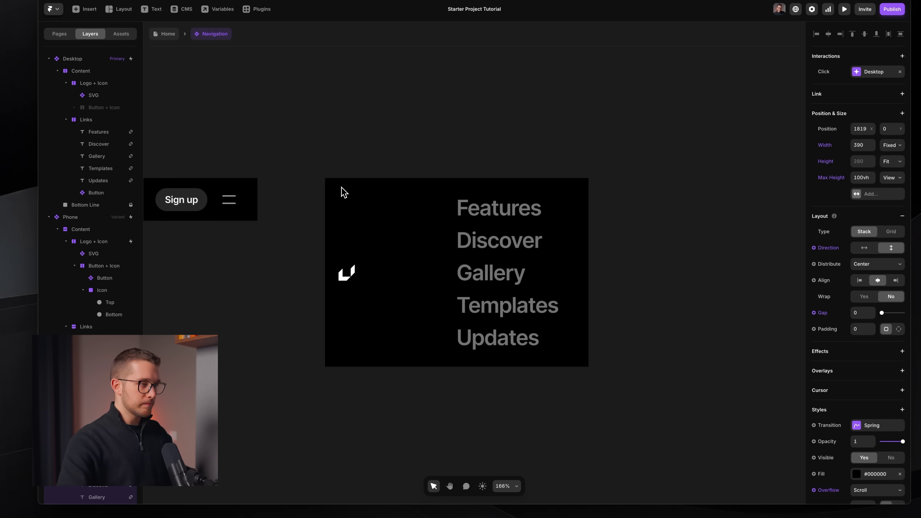
click(421, 229)
scroll(142, 405, down, 3)
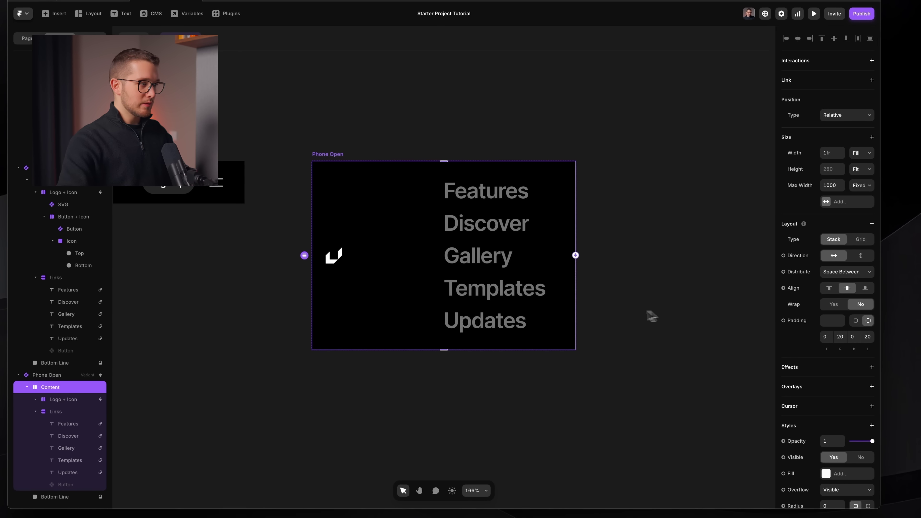
click(864, 260)
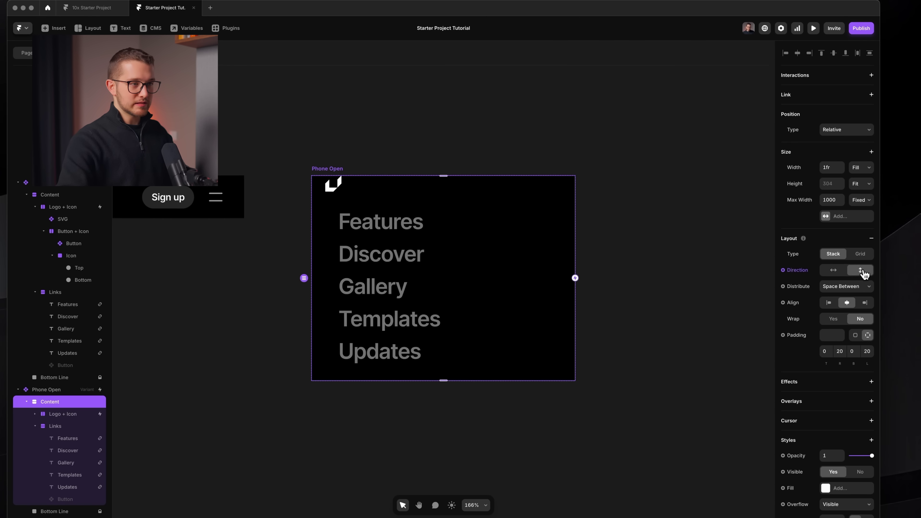
Set the Phone Open variant's distribution to Start and give its Logo + Icon stack a fixed height of 64.
click(51, 389)
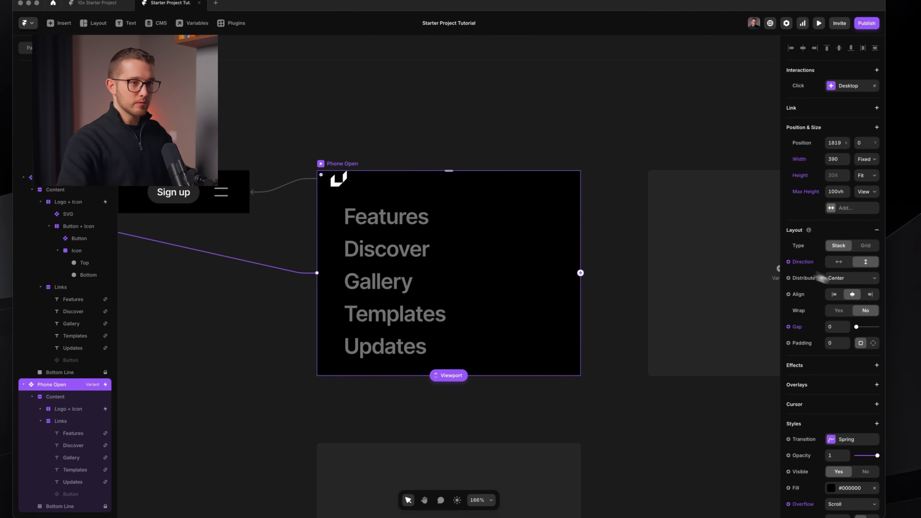
click(841, 278)
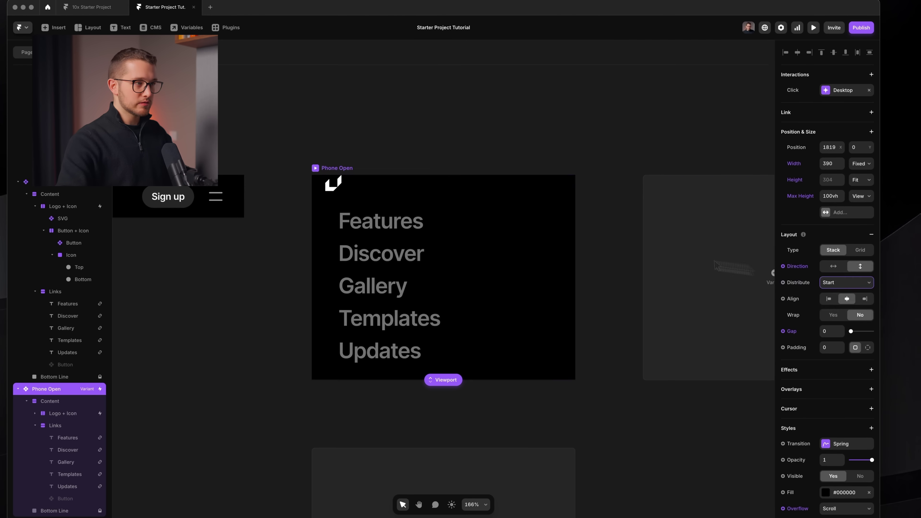
super+click(84, 414)
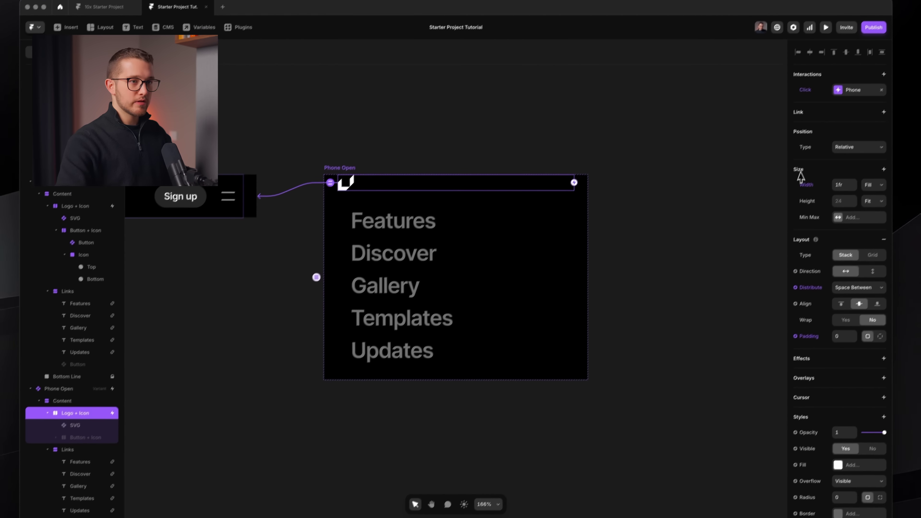
click(842, 201)
text(64)
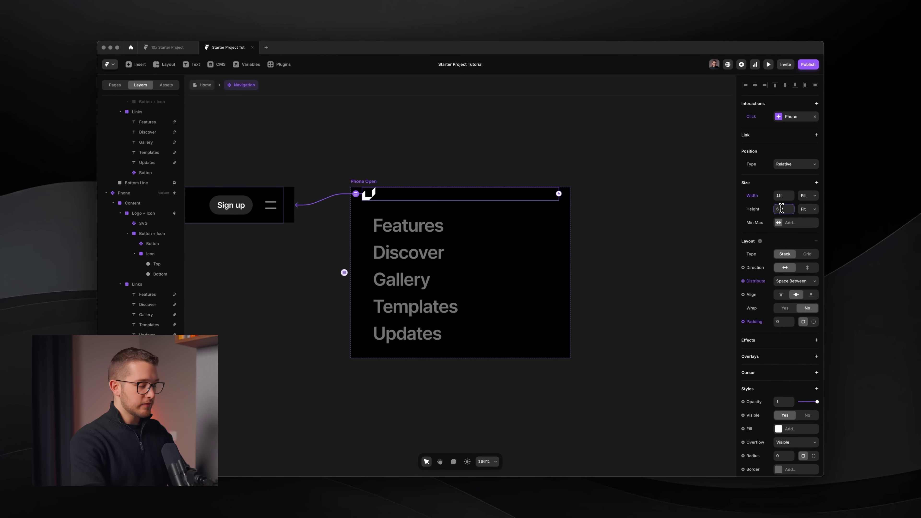
key(Return)
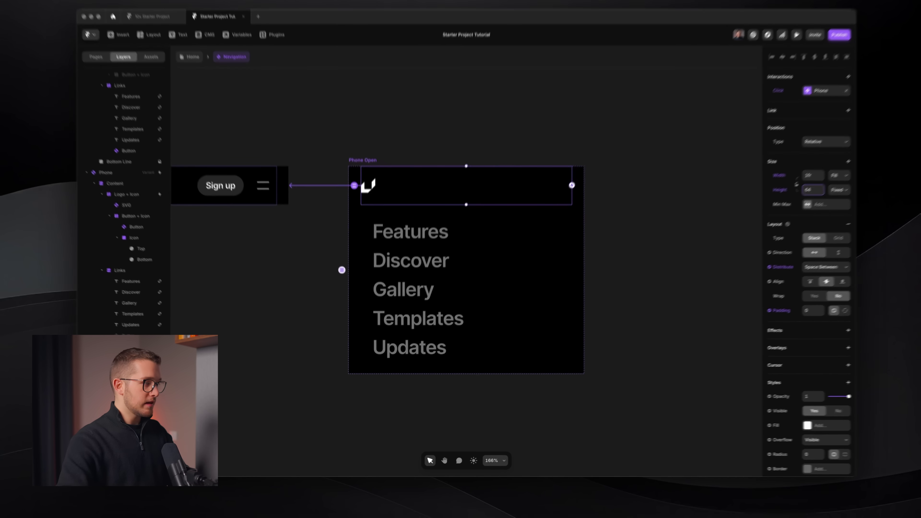
Show the Sign up button in the Phone Open variant's Button + Icon stack and place it ahead of the close icon.
click(152, 407)
scroll(840, 391, down, 3)
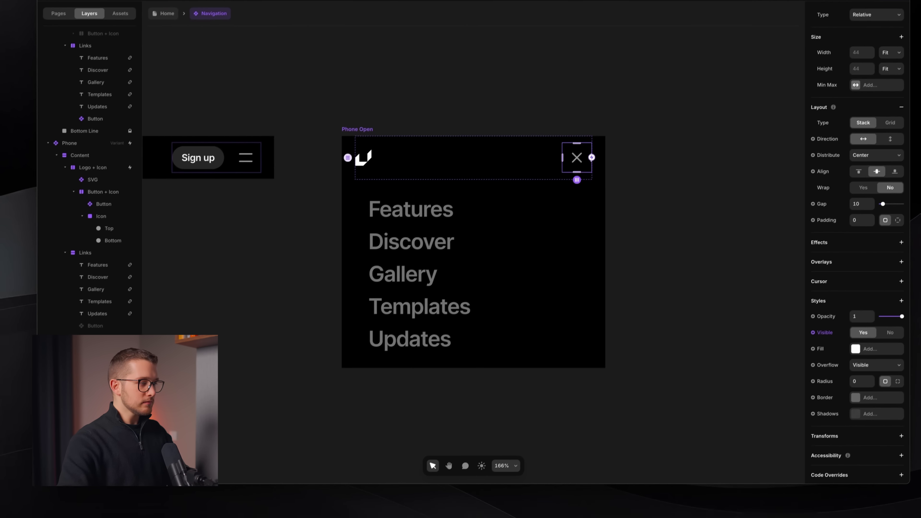
click(74, 443)
click(838, 270)
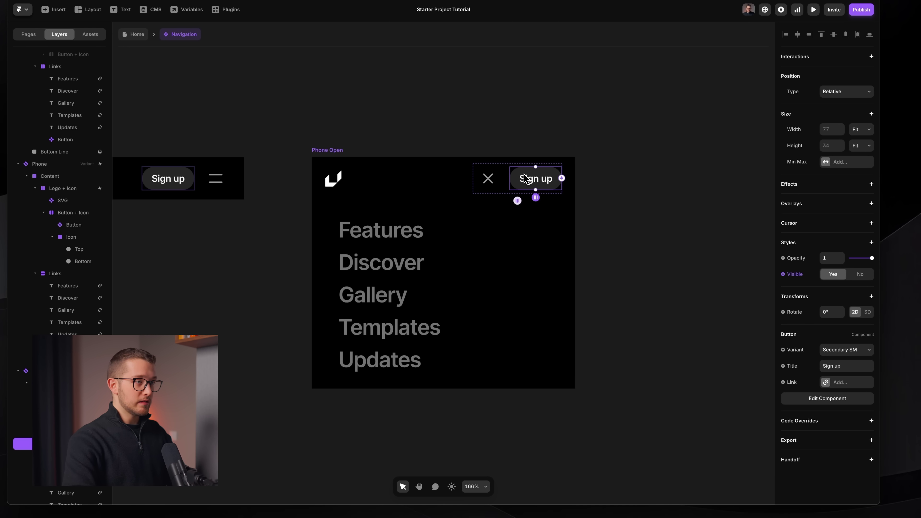
key(Left)
scroll(522, 247, down, 1)
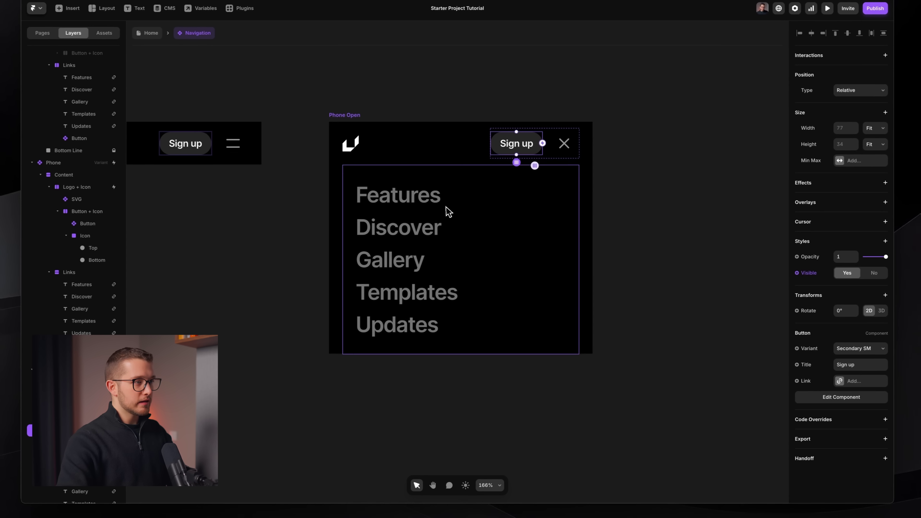
super+click(384, 201)
click(409, 384)
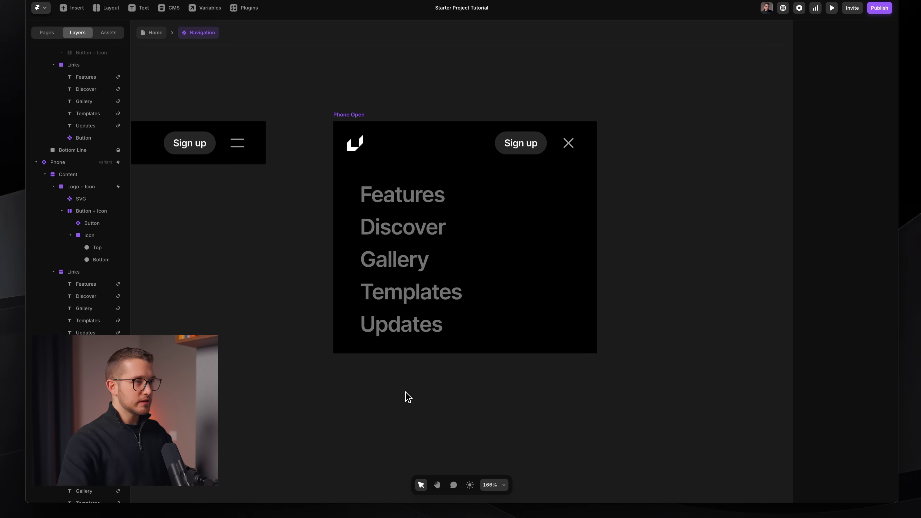
Set the gap of the Desktop variant's Button + Icon stack to 6.
scroll(406, 397, down, 5)
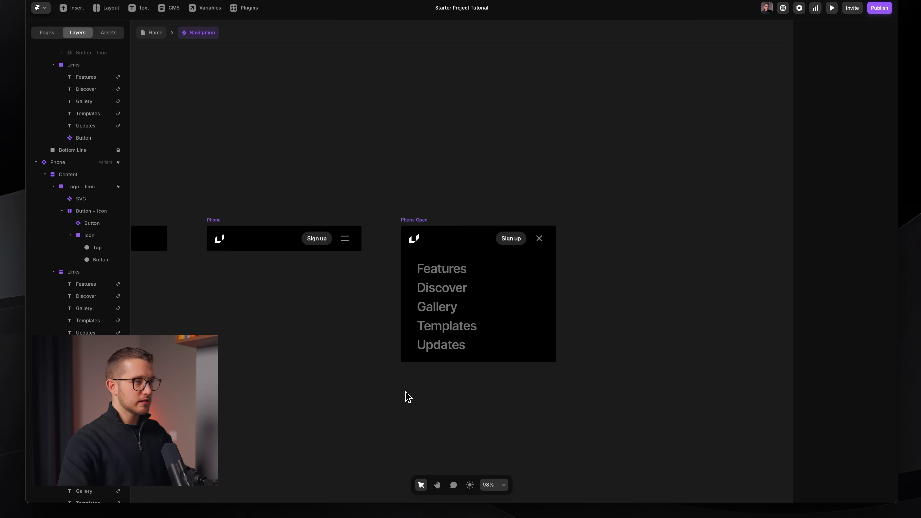
scroll(408, 394, left, 5)
scroll(689, 236, right, 1)
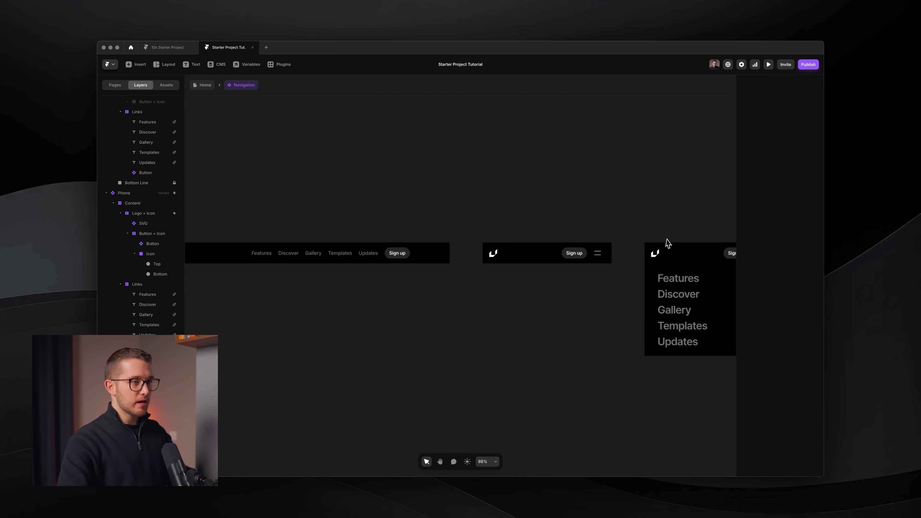
click(529, 255)
key(shift+2)
key(Escape)
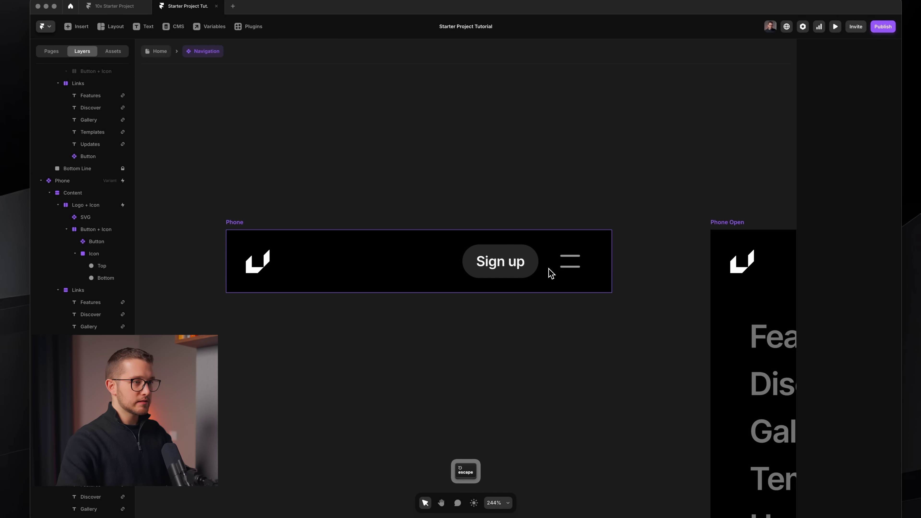
scroll(549, 269, down, 5)
scroll(399, 261, left, 3)
scroll(243, 261, up, 4)
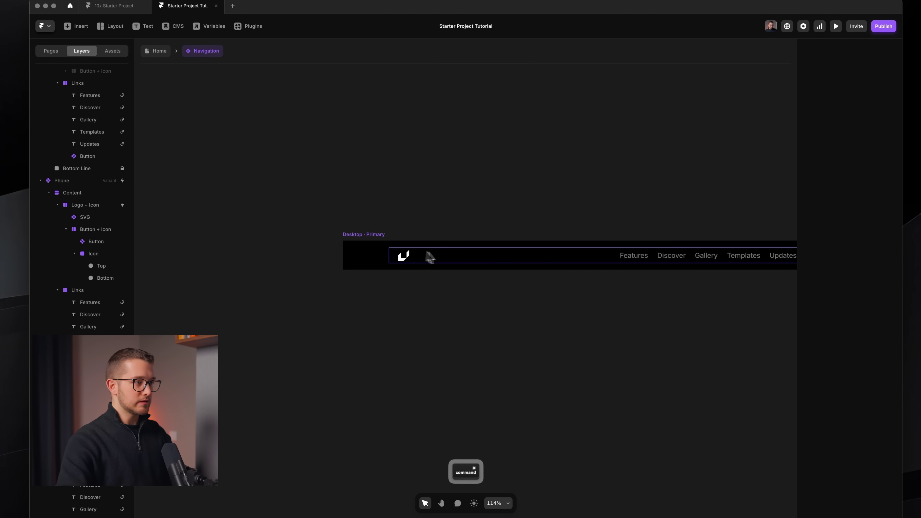
super+click(404, 261)
scroll(405, 263, up, 2)
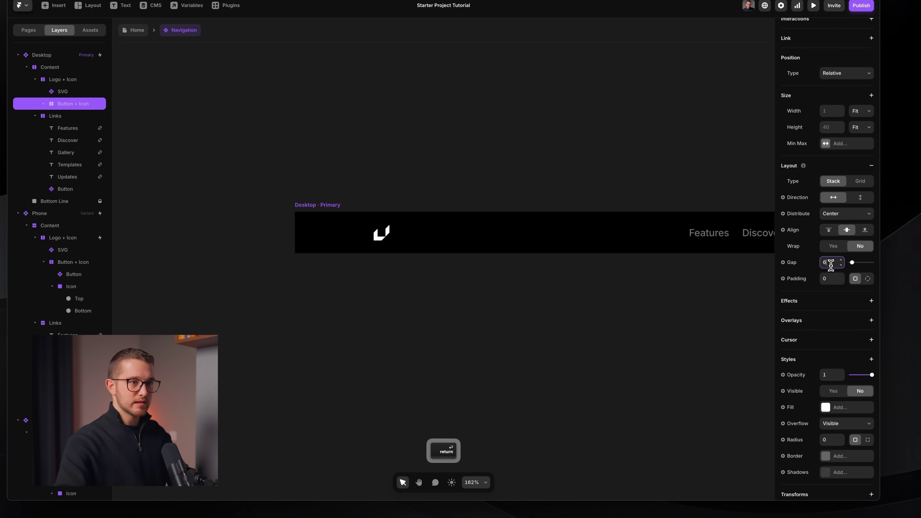
click(615, 302)
Examine the menu and close icons beside the Sign up button in the Phone and Phone Open variants.
scroll(614, 302, right, 10)
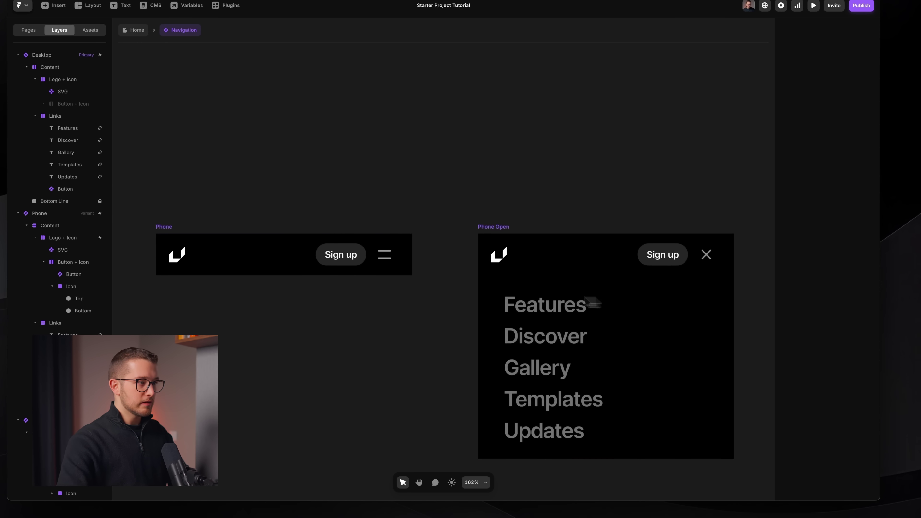
scroll(322, 266, up, 5)
key(shift+super+4)
drag(391, 236, 408, 259)
key(Escape)
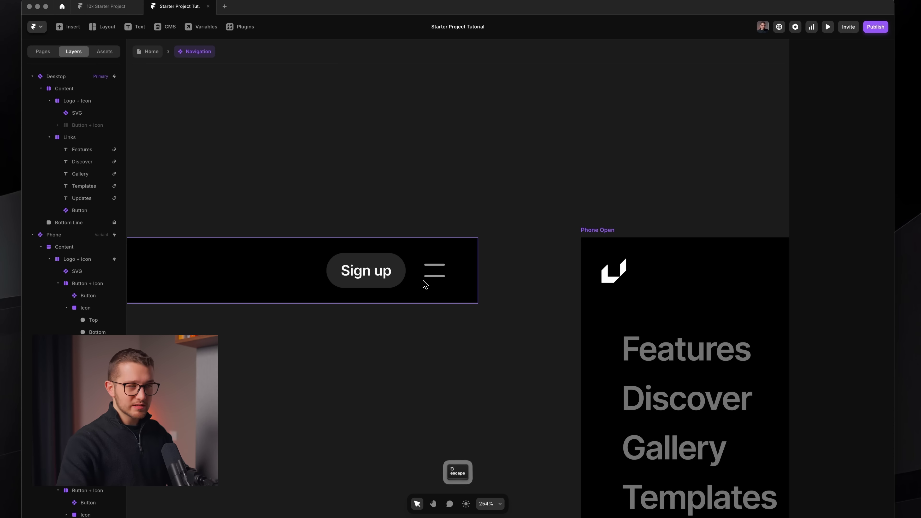
scroll(425, 285, down, 5)
scroll(426, 284, right, 5)
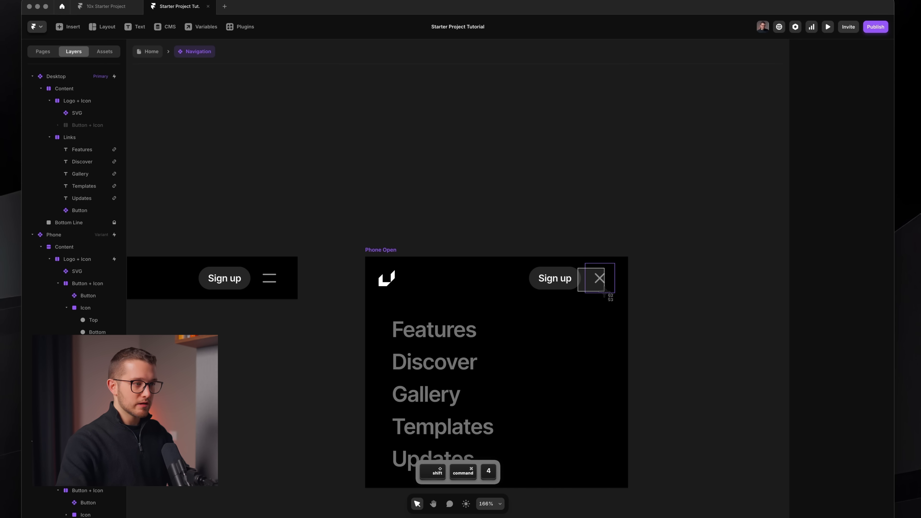
key(Escape)
scroll(604, 295, down, 10)
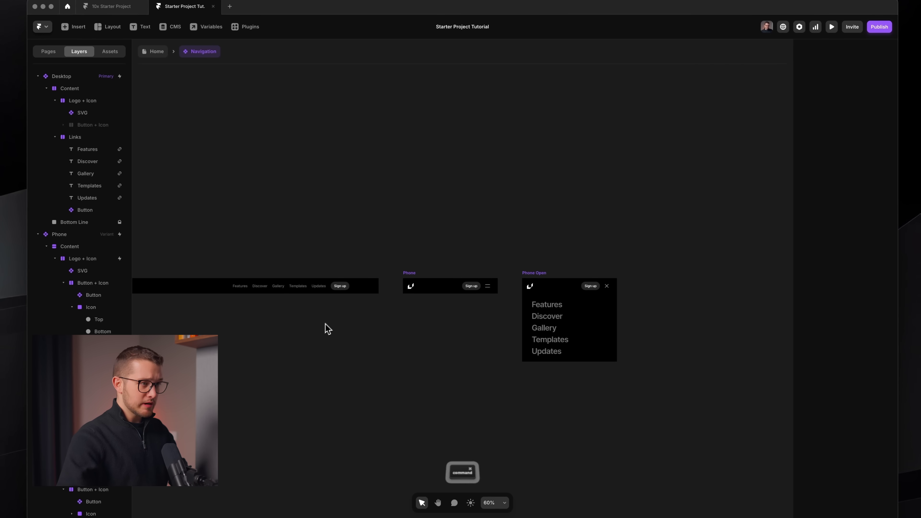
Preview the Phone variant, then return to the canvas.
super+click(489, 287)
scroll(488, 288, up, 4)
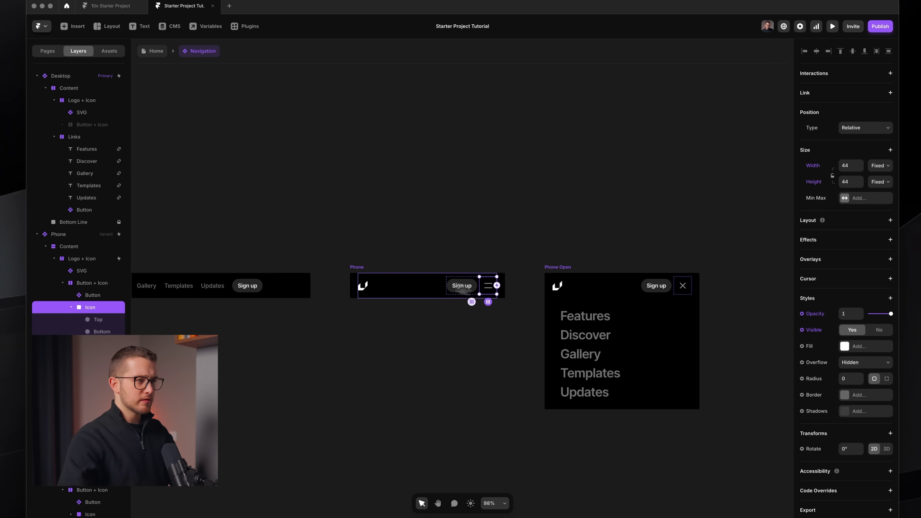
click(359, 268)
key(super+p)
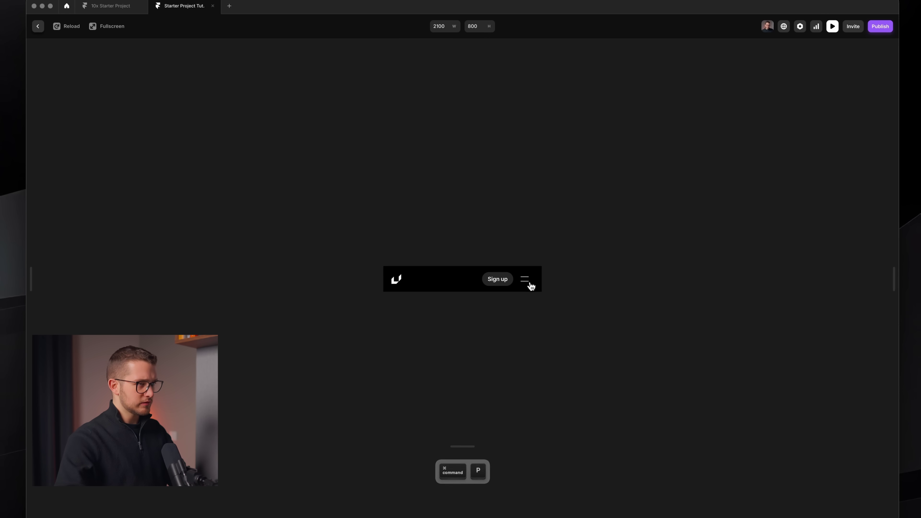
key(Escape)
scroll(486, 291, down, 3)
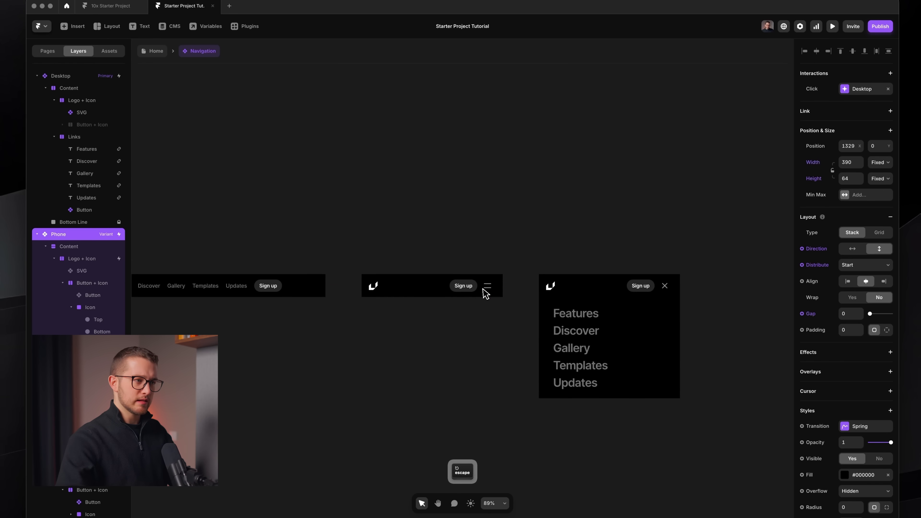
Remove the click interaction that leads to Desktop from the Phone variant.
super+click(488, 287)
click(333, 197)
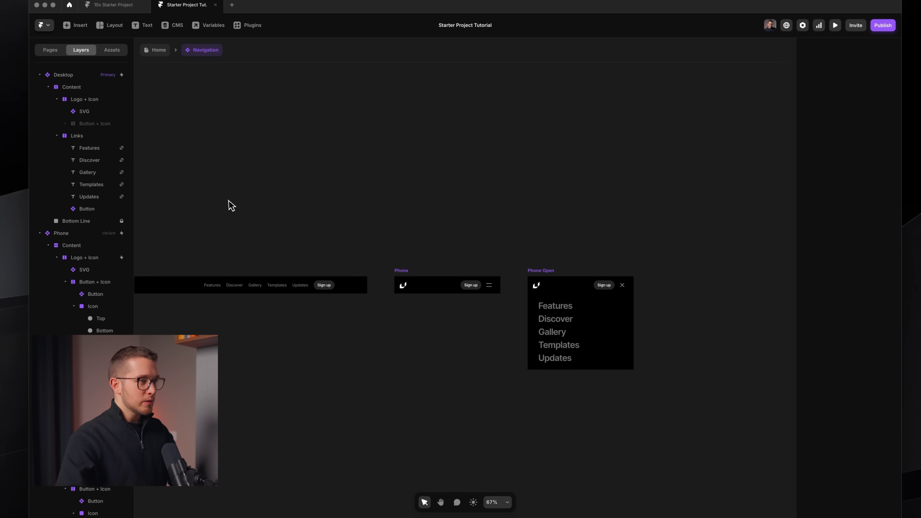
scroll(279, 214, left, 7)
super+click(351, 291)
scroll(352, 291, right, 10)
click(334, 285)
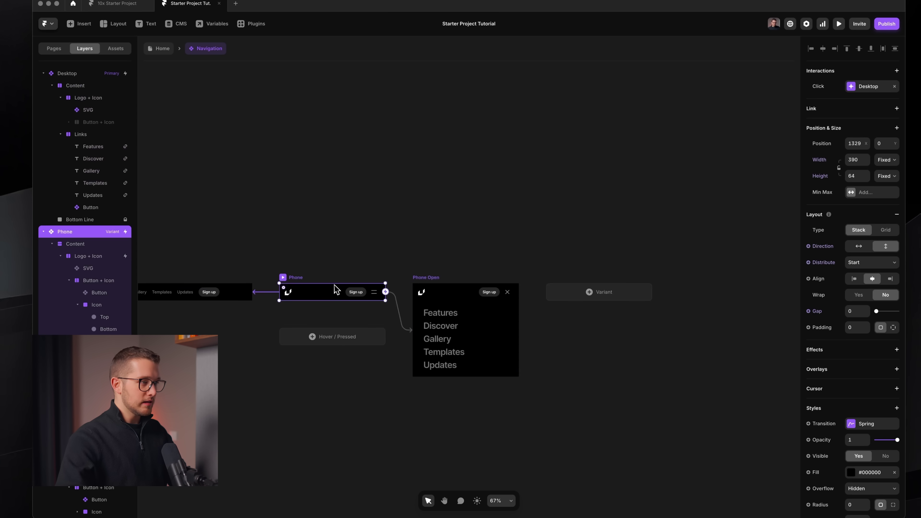
scroll(335, 285, up, 4)
scroll(334, 285, left, 2)
scroll(337, 290, left, 1)
scroll(337, 290, down, 1)
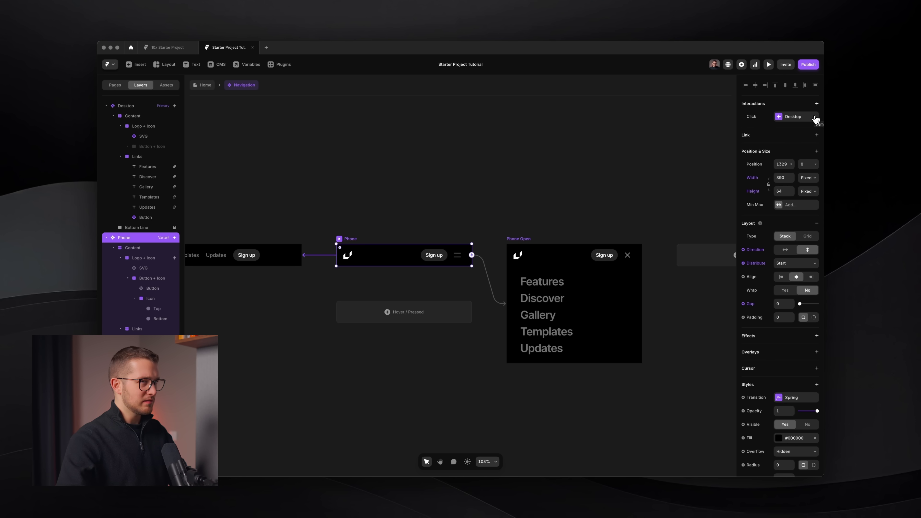
click(814, 117)
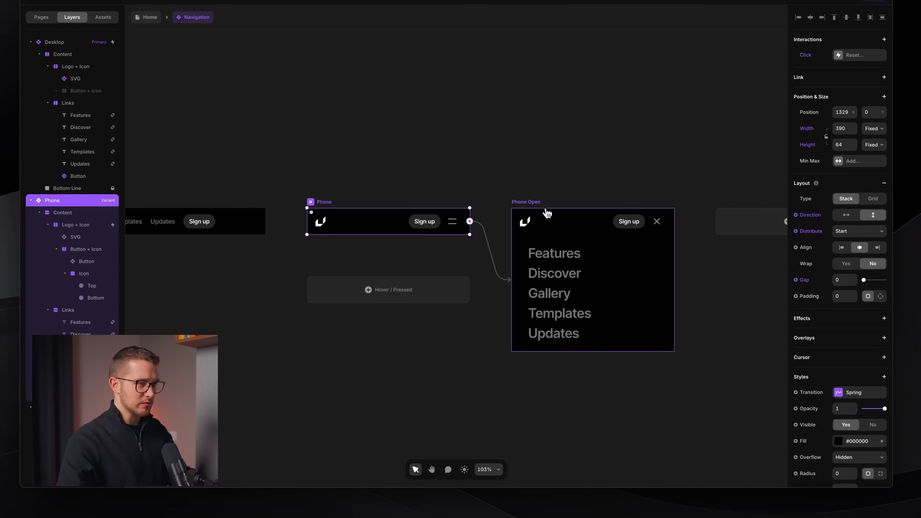
Remove the click interactions from the Logo + Icon stacks in the Phone and Phone Open variants.
super+click(452, 223)
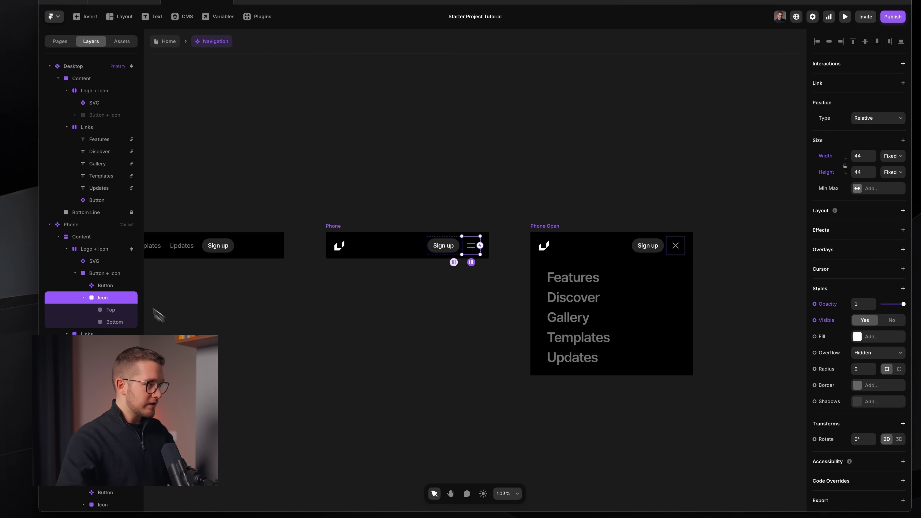
click(104, 249)
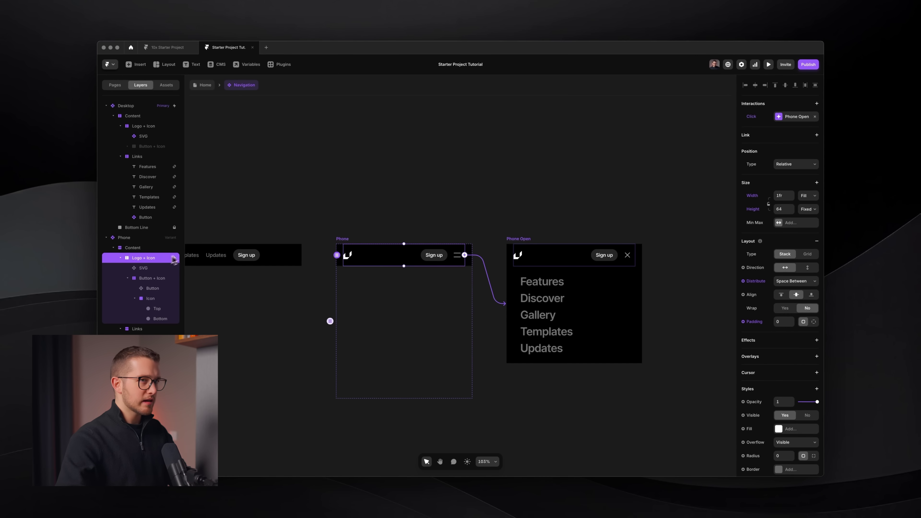
super+click(570, 253)
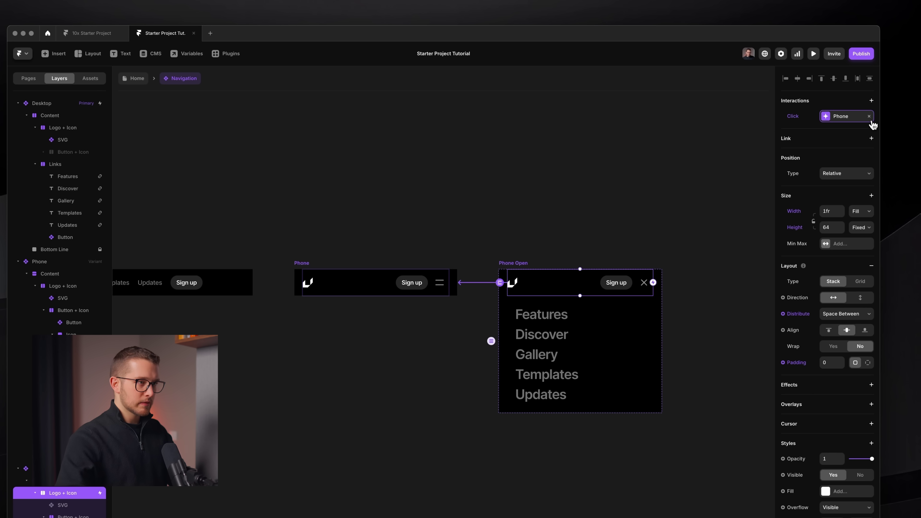
scroll(426, 287, up, 5)
Add a Click interaction from the Phone variant's menu icon to the Phone Open variant.
super+click(440, 283)
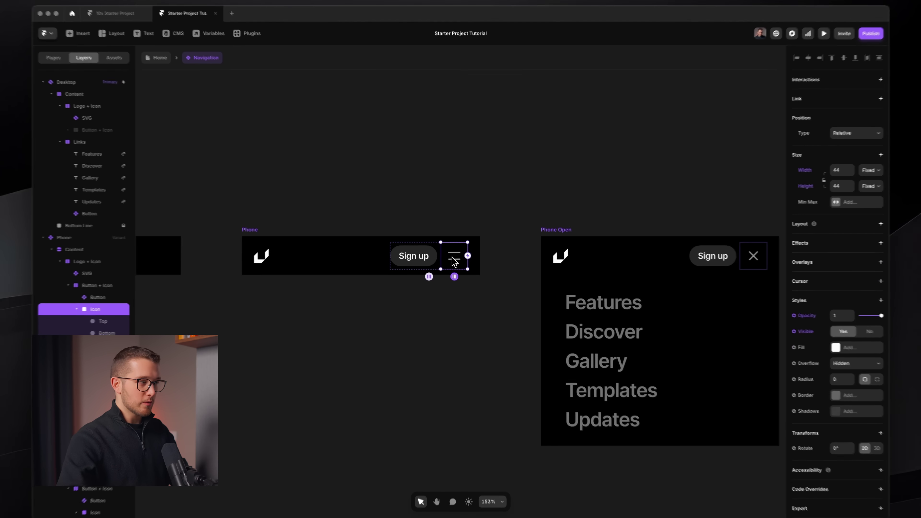
drag(468, 256, 571, 252)
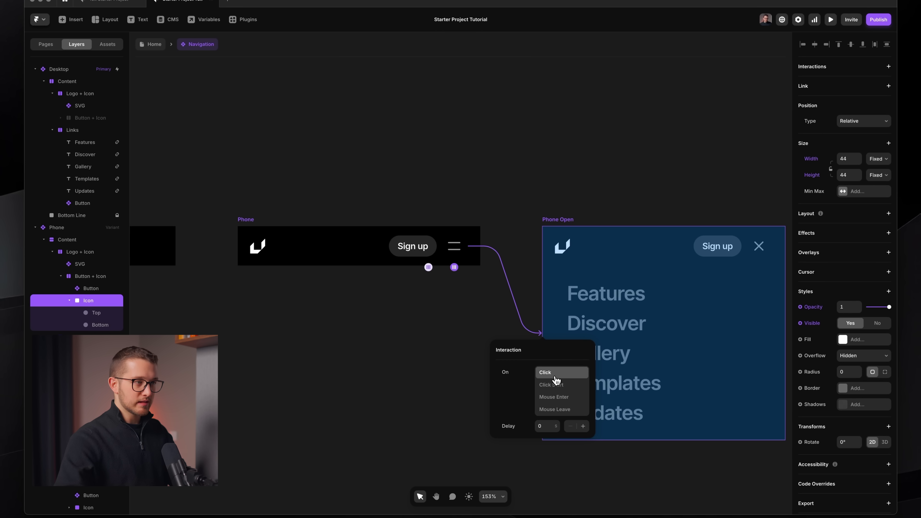
click(399, 393)
Add a Click interaction from the Phone Open variant's close icon back to the Phone variant.
scroll(465, 257, right, 5)
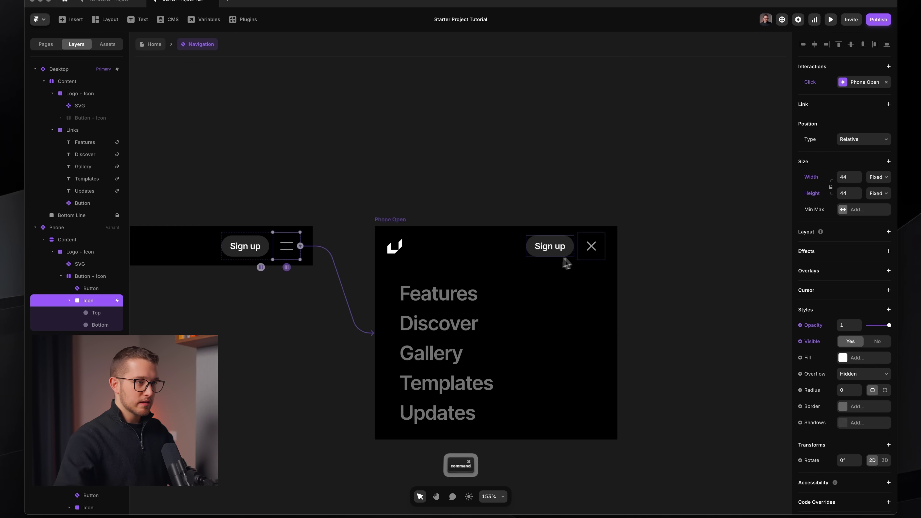
click(599, 249)
drag(604, 247, 279, 254)
click(304, 225)
Preview the Phone variant and test opening and closing the menu with its icon.
scroll(339, 181, down, 5)
scroll(323, 191, left, 3)
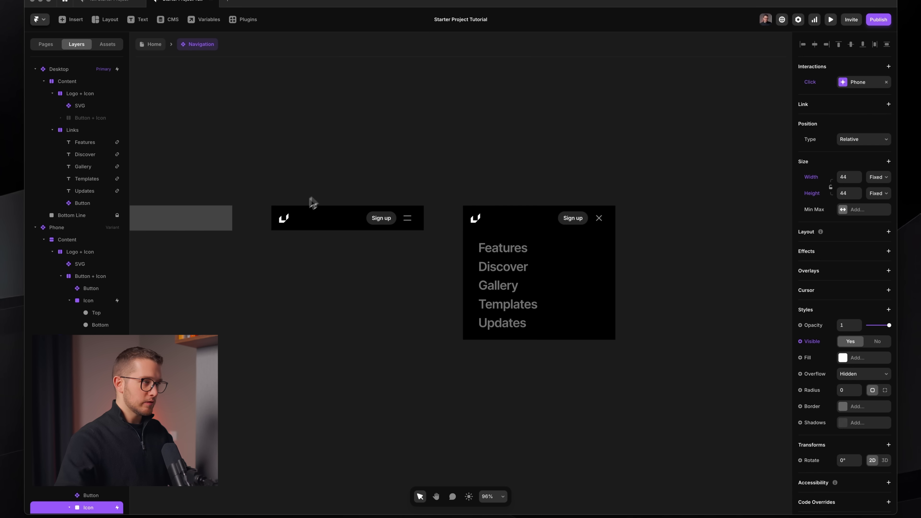
click(302, 217)
key(super+p)
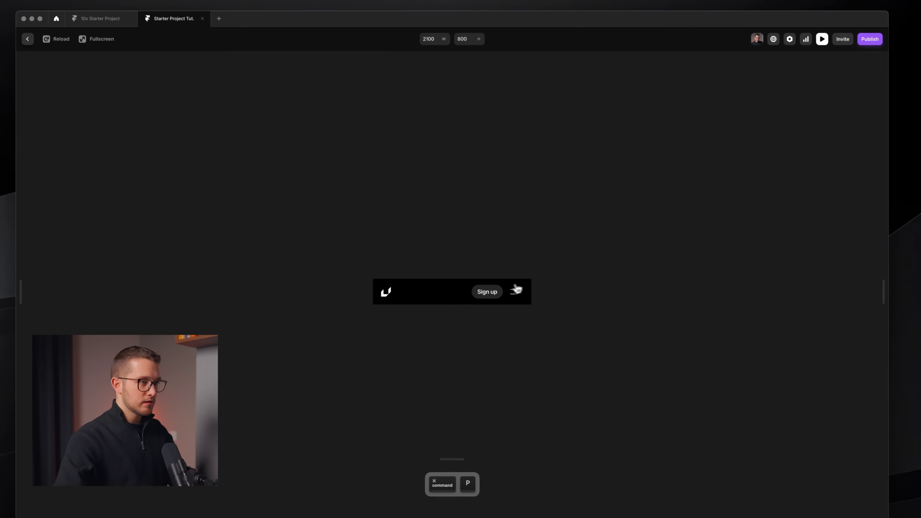
click(523, 272)
click(513, 241)
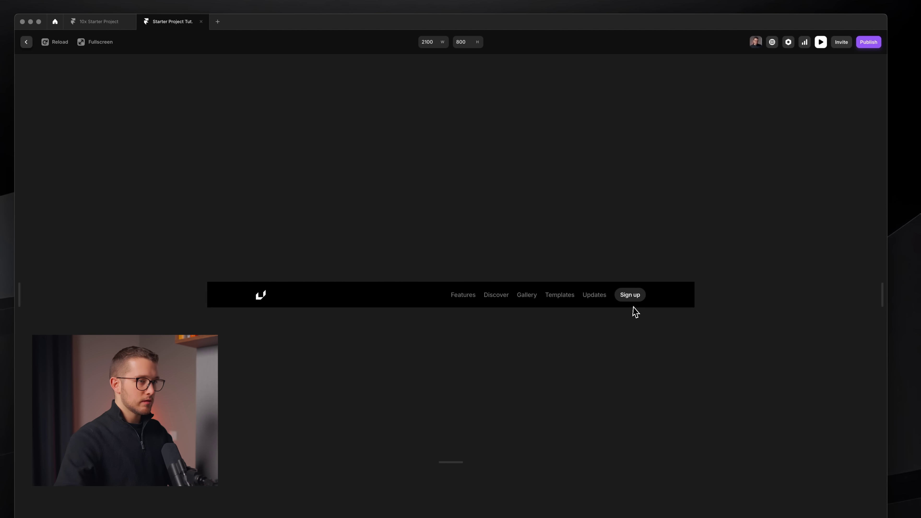
click(512, 294)
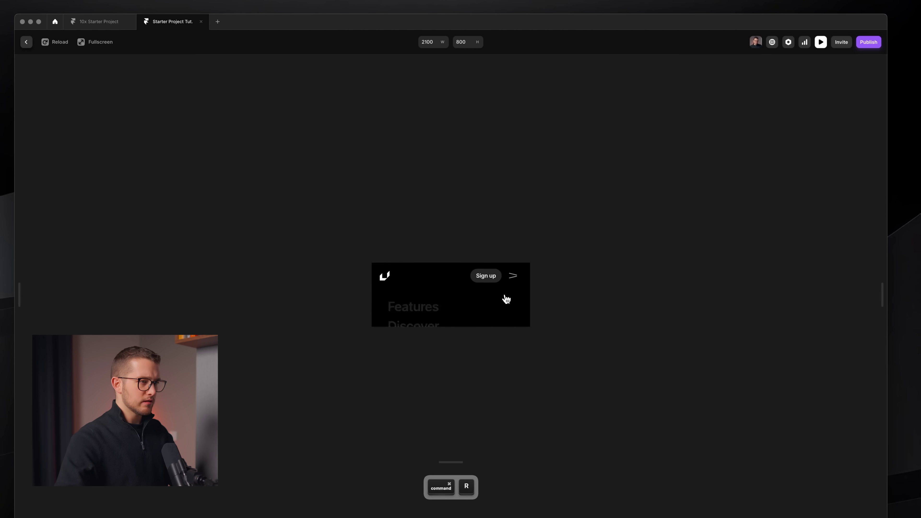
click(513, 238)
key(Escape)
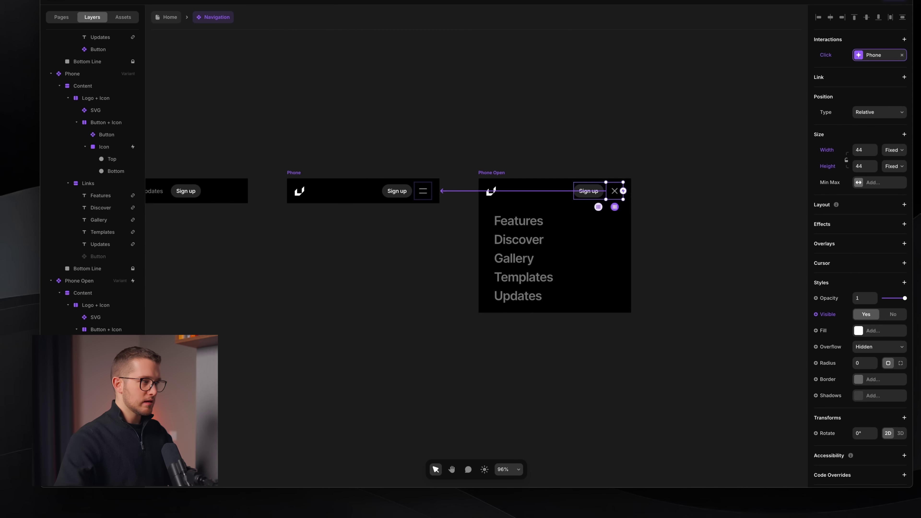
Select the Phone Open variant and inspect its click interaction to Desktop and the area it covers.
click(104, 286)
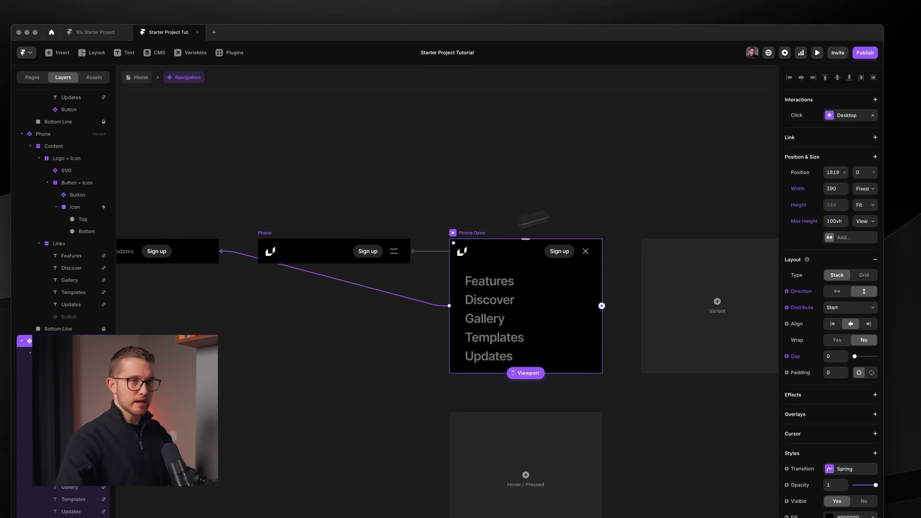
click(494, 233)
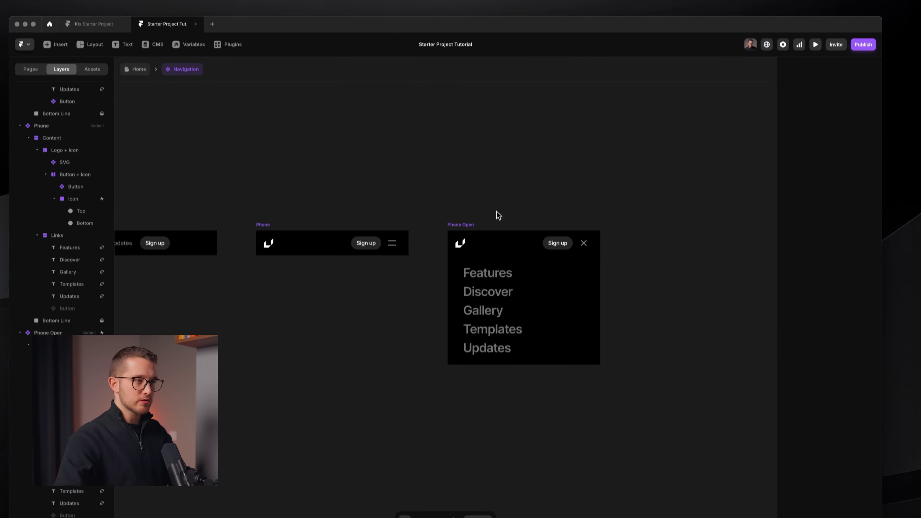
click(469, 241)
key(shift+super+4)
drag(555, 307, 605, 367)
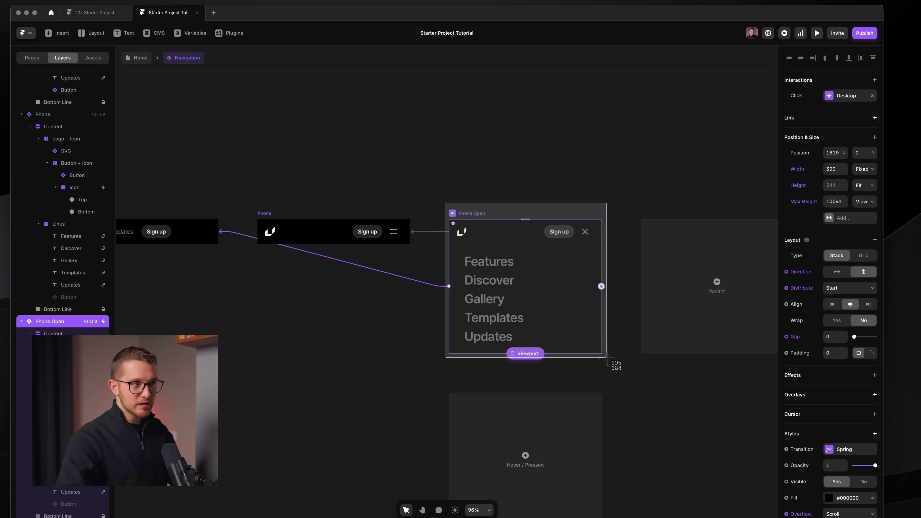
key(Escape)
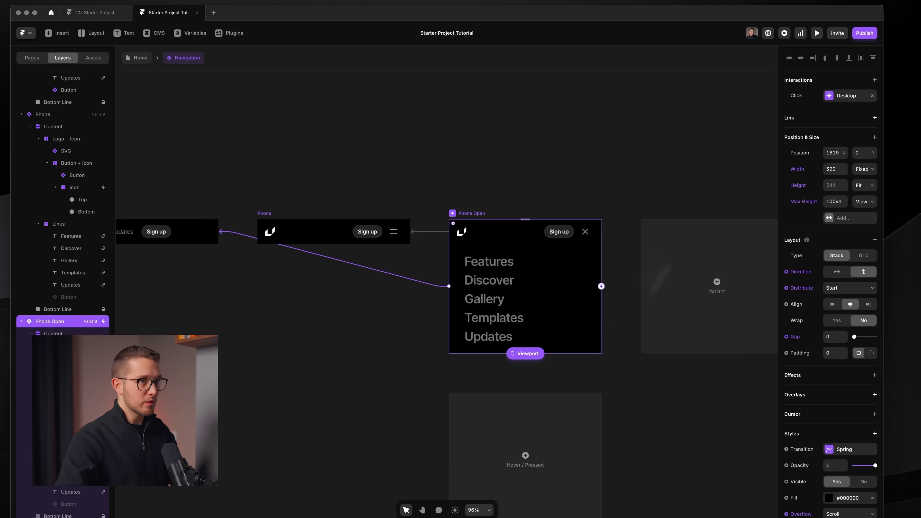
Remove the Phone Open variant's Click interaction to Desktop and preview the Phone variant, testing its menu icon.
click(872, 96)
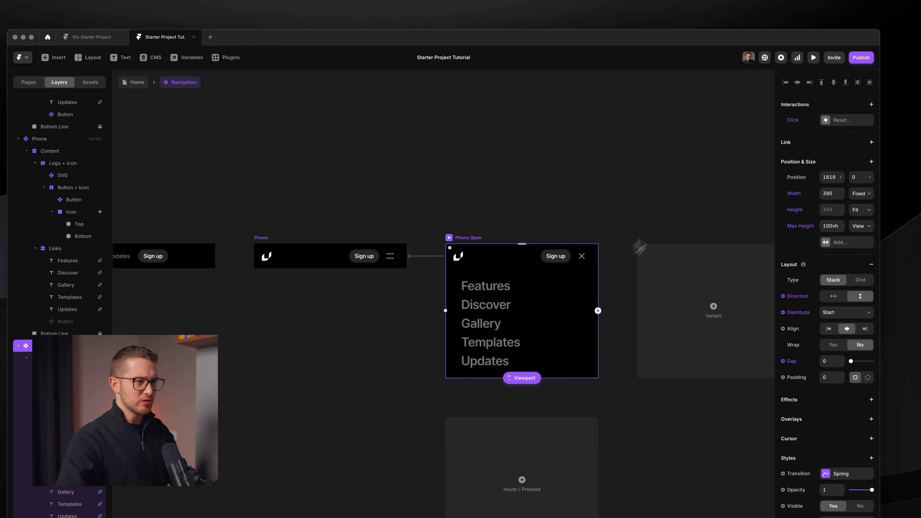
scroll(582, 256, left, 10)
click(392, 235)
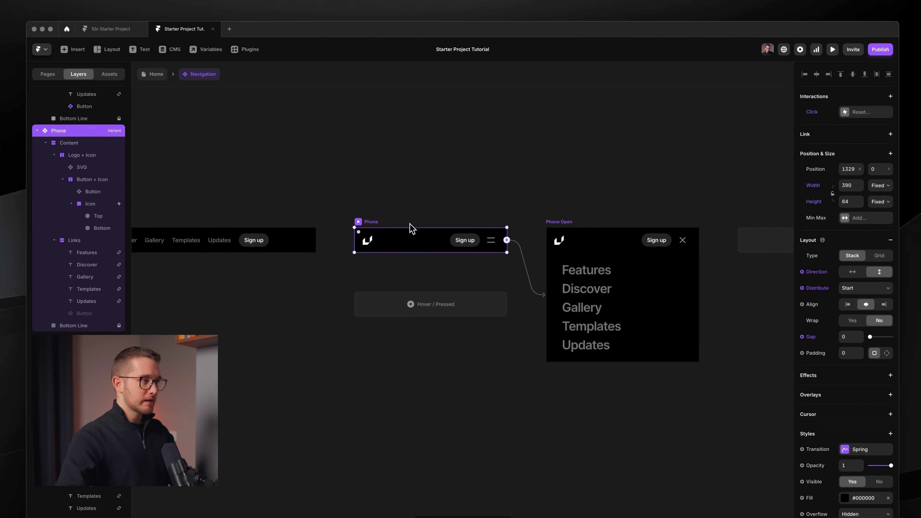
key(super+p)
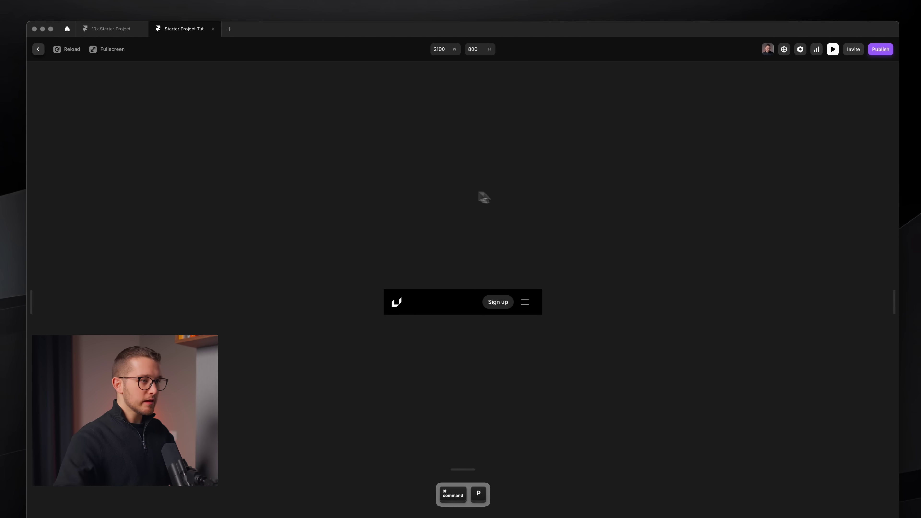
click(527, 300)
click(525, 248)
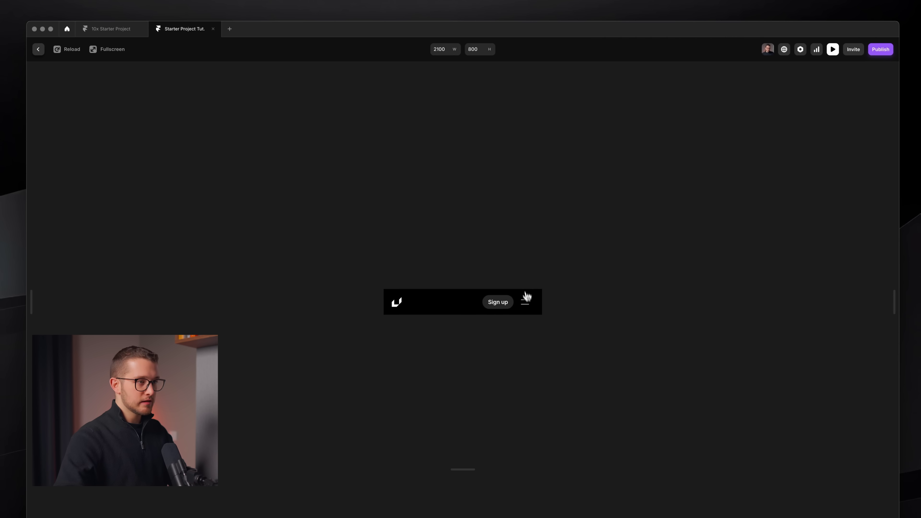
click(526, 301)
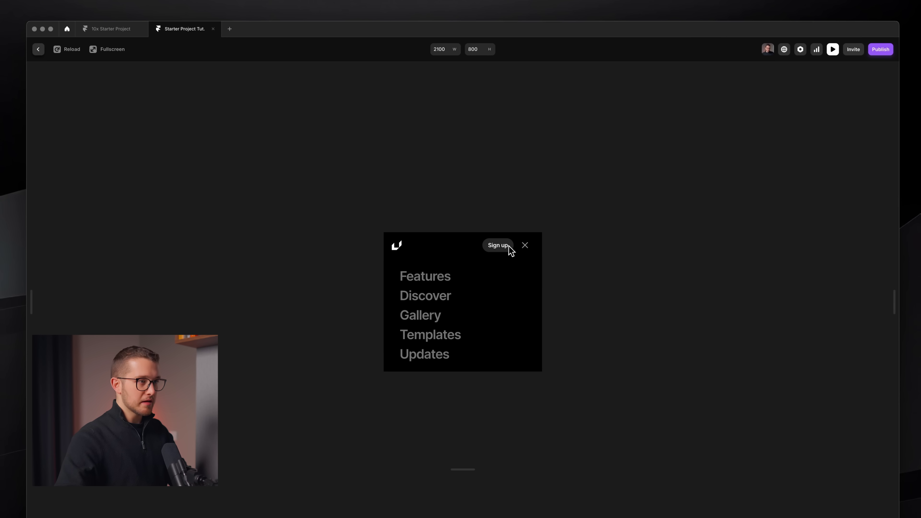
key(Escape)
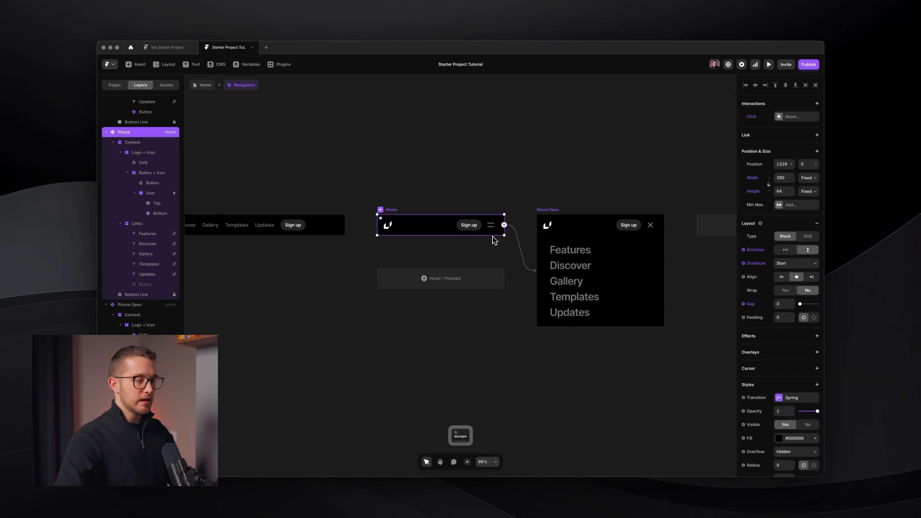
Hide the Sign up button in the Phone Open variant and start a preview of the Phone variant.
click(585, 226)
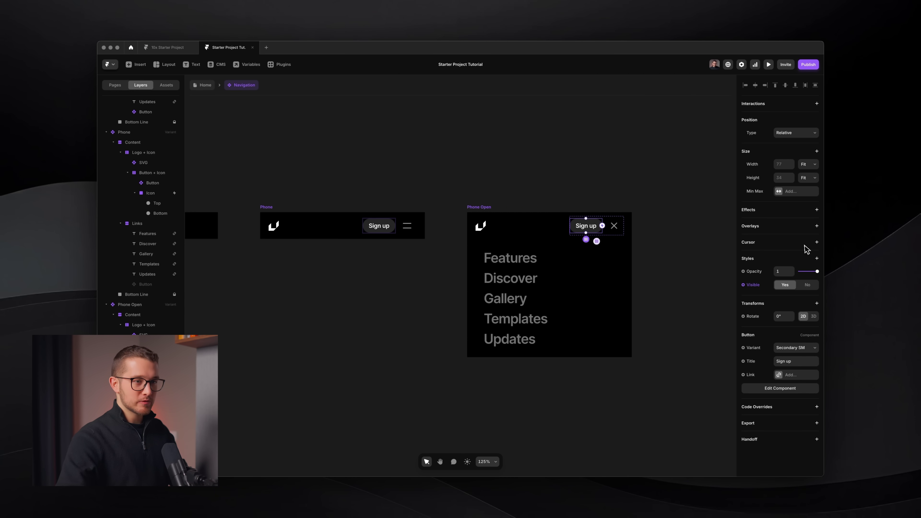
key(super+p)
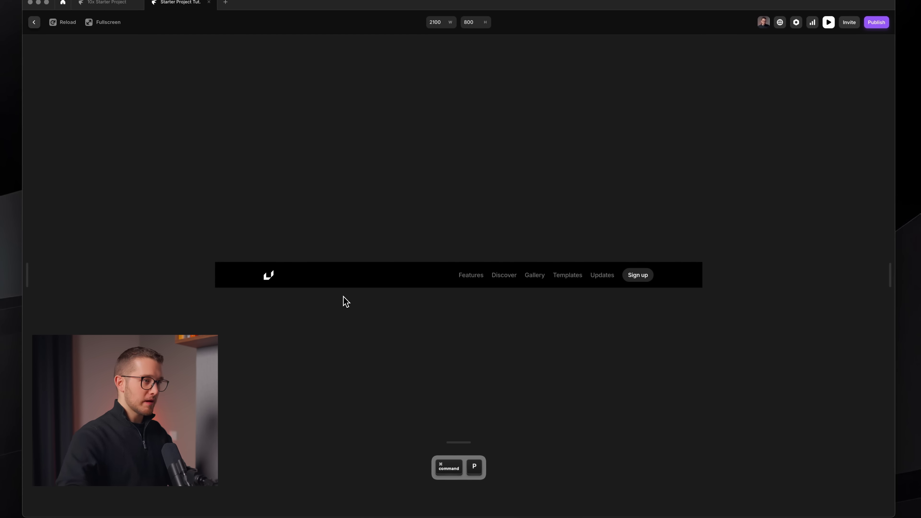
key(Escape)
key(super+p)
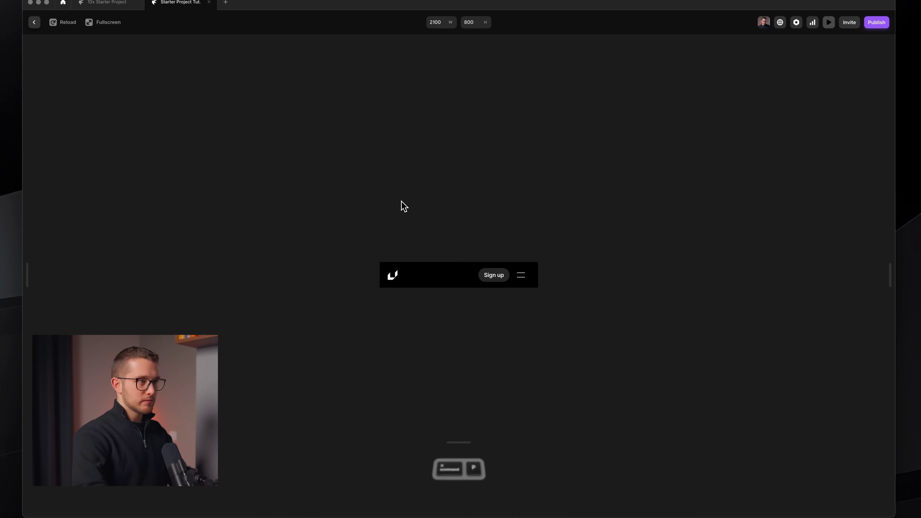
Open and close the phone menu several times in the preview to examine how the Sign up button transitions.
click(522, 278)
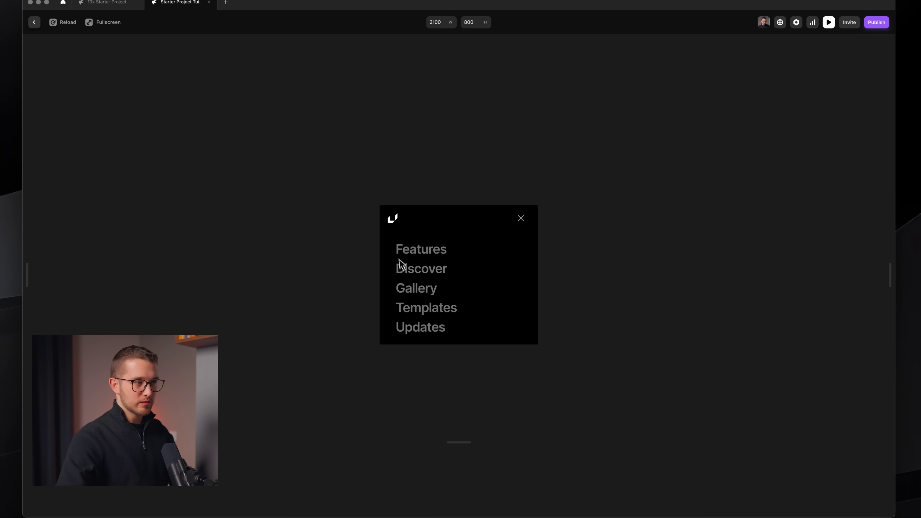
click(521, 219)
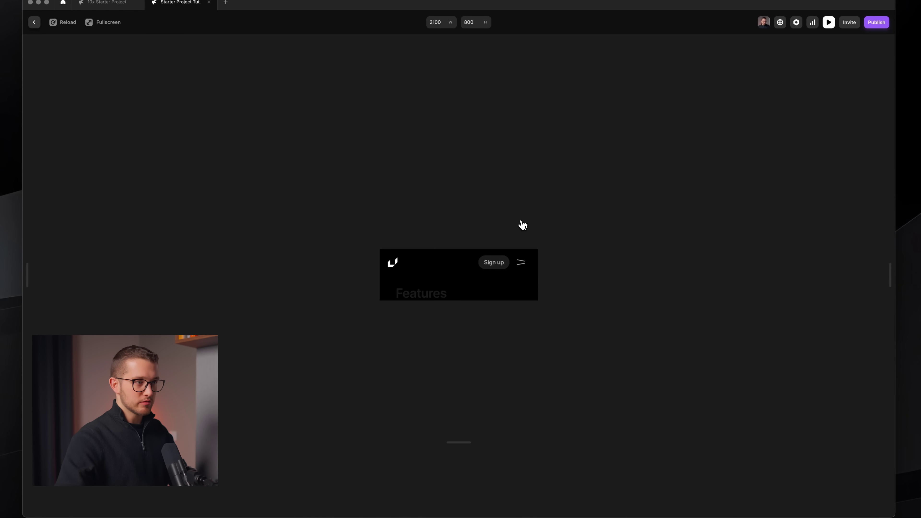
click(520, 274)
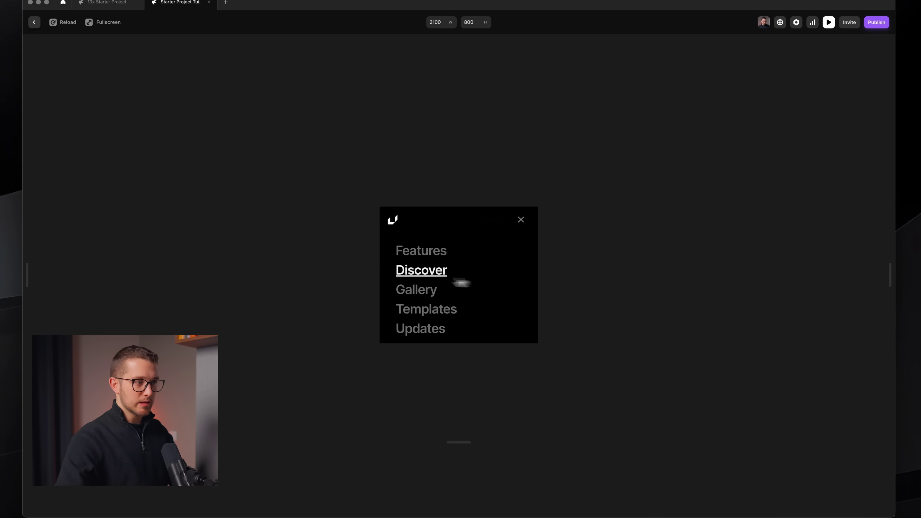
click(519, 220)
click(528, 281)
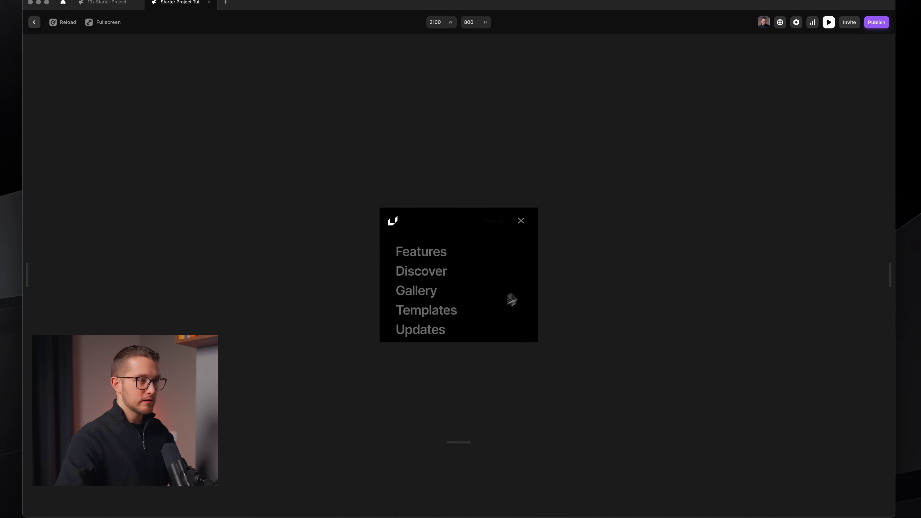
click(527, 223)
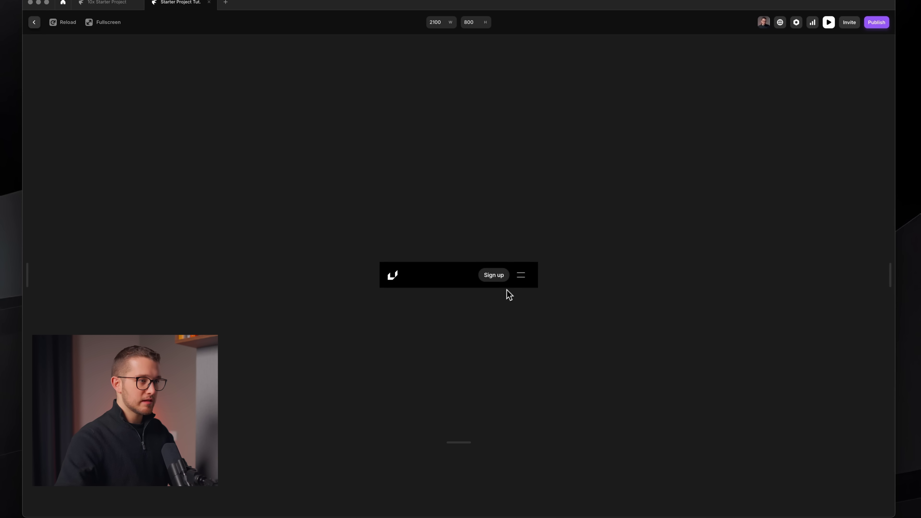
click(521, 277)
click(531, 220)
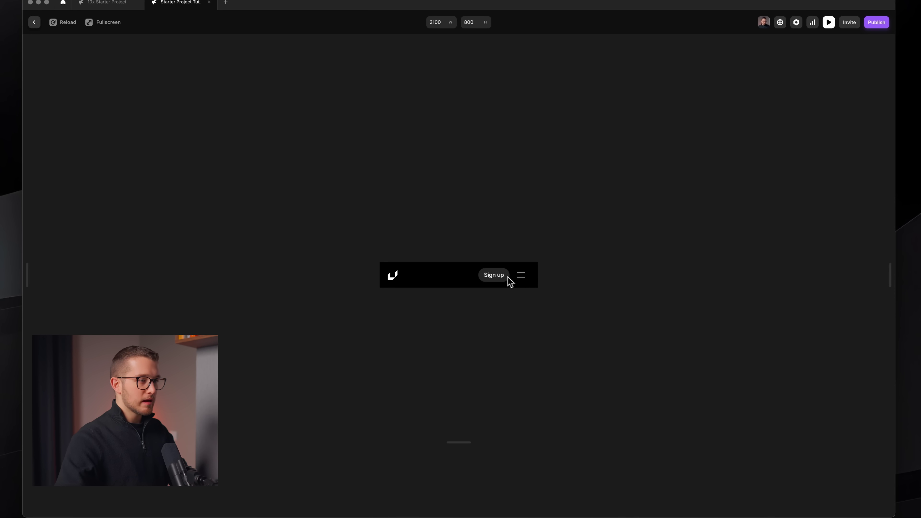
key(Escape)
Open the component of the Phone variant's Sign up button for editing and preview its Primary LG variant.
super+click(349, 226)
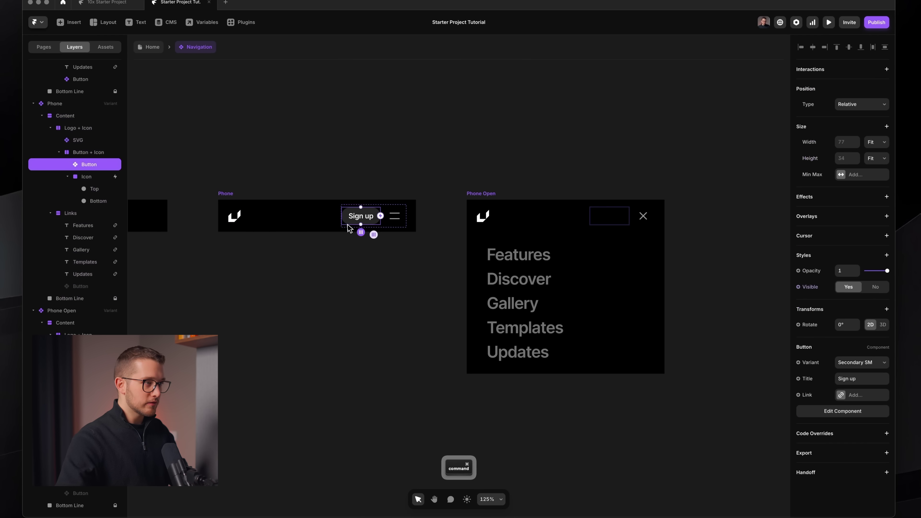
double_click(360, 223)
scroll(386, 291, left, 5)
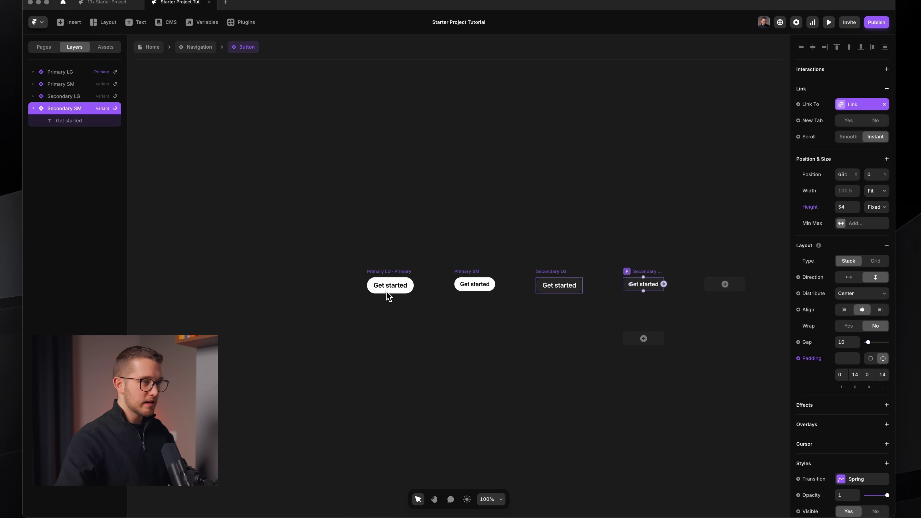
click(397, 289)
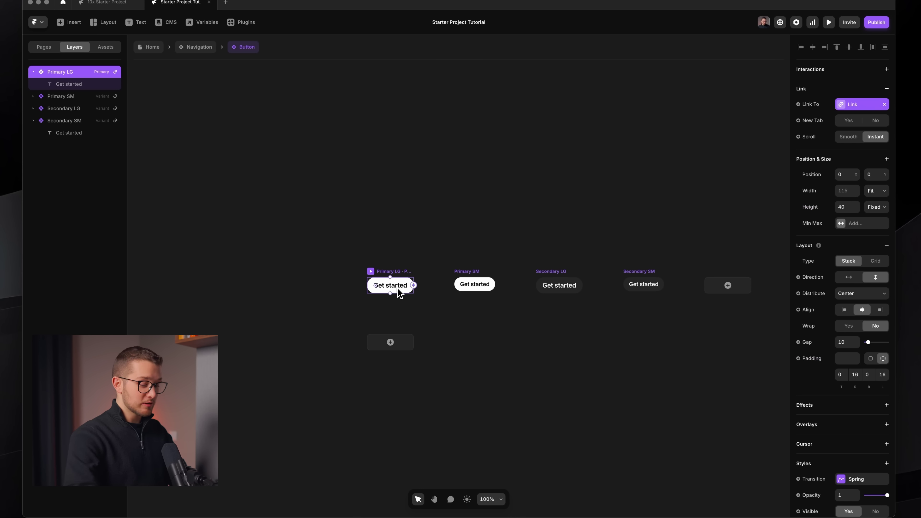
key(super+p)
triple_click(450, 275)
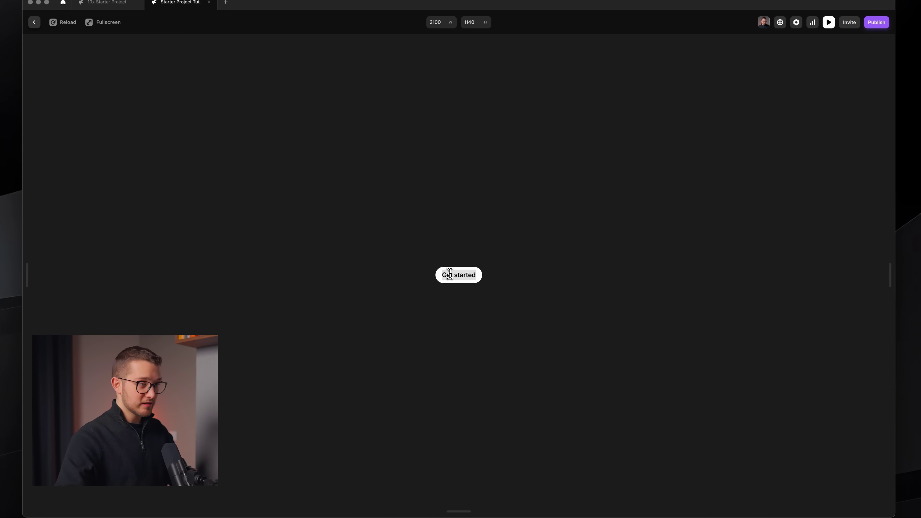
key(Escape)
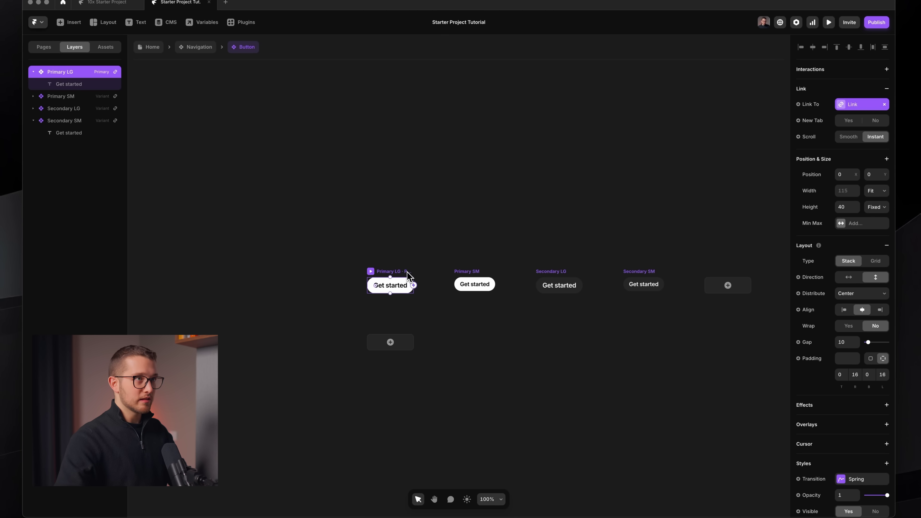
Add a Hover variant to the Primary LG button.
scroll(406, 272, up, 5)
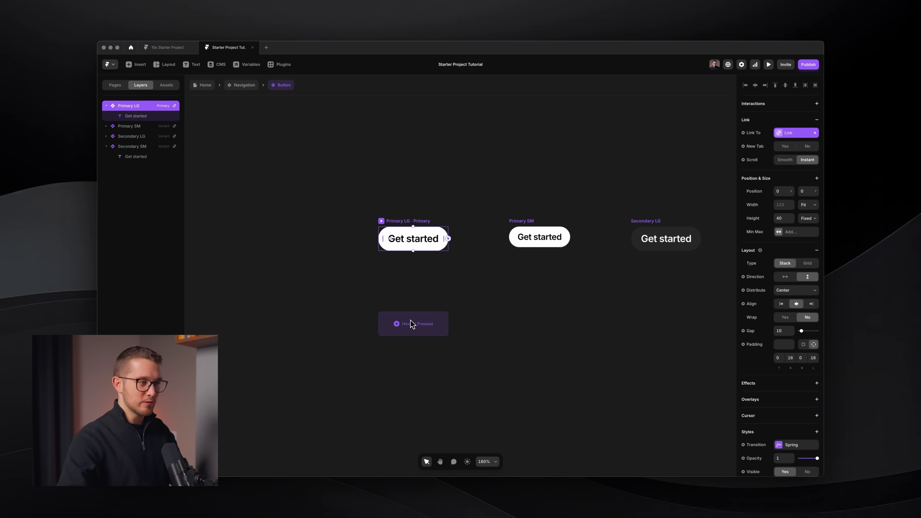
click(424, 326)
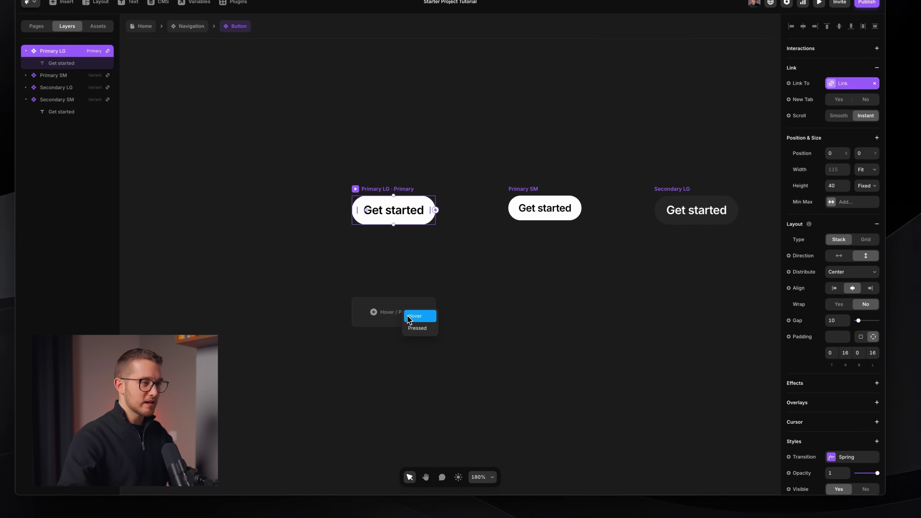
click(414, 315)
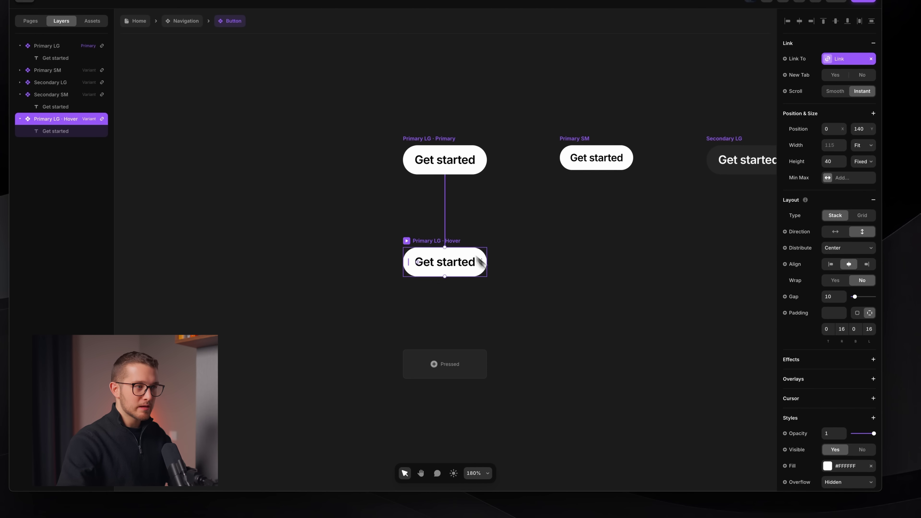
Add a Brightness filter to the Primary LG hover variant and set it to 70%.
scroll(809, 399, down, 5)
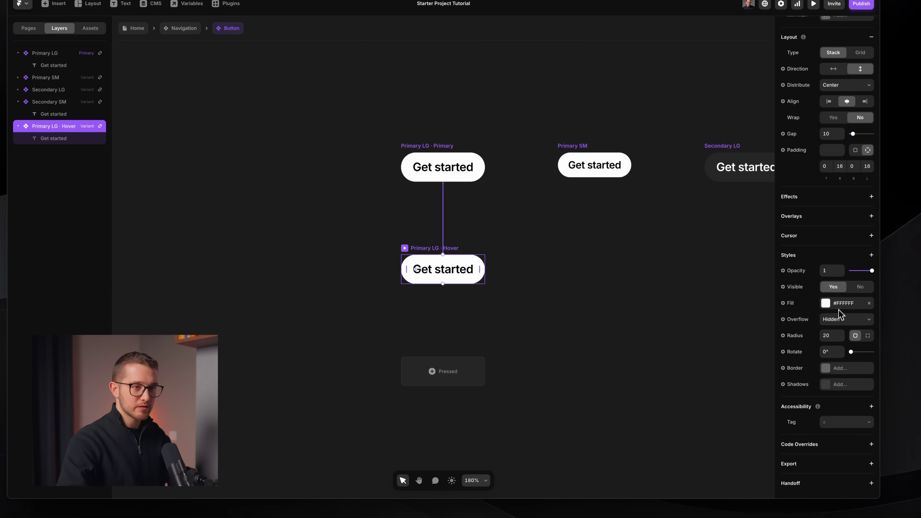
click(870, 255)
mouse_move(831, 300)
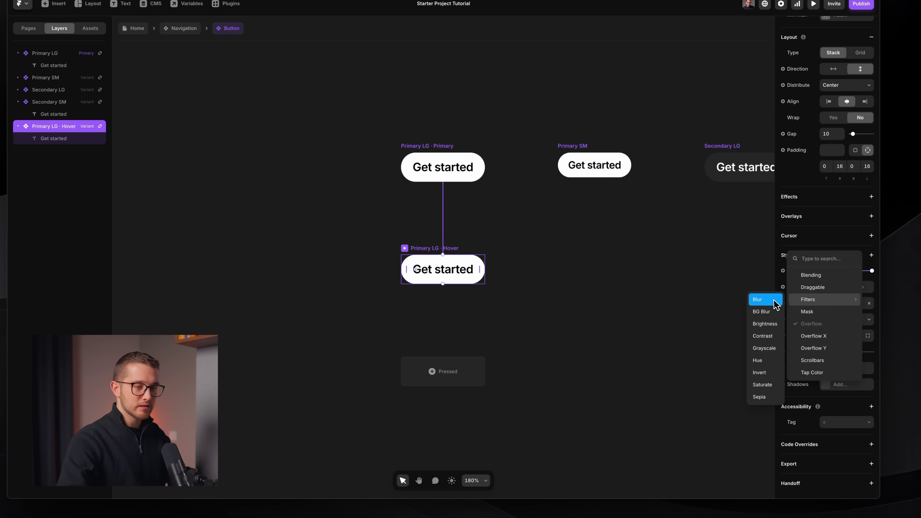
click(765, 324)
key(shift+Down)
key(shift+Down)
key(shift+Down)
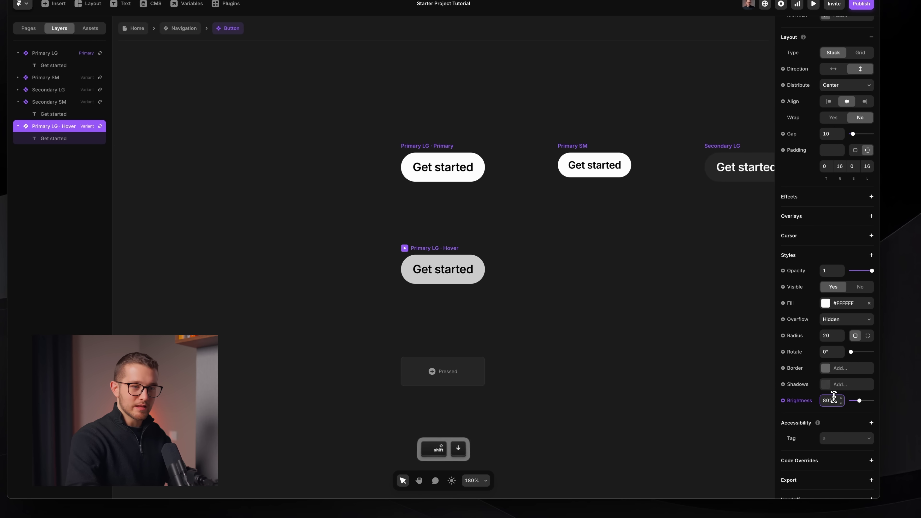
Add a Hover variant to the Primary SM button.
scroll(532, 364, right, 4)
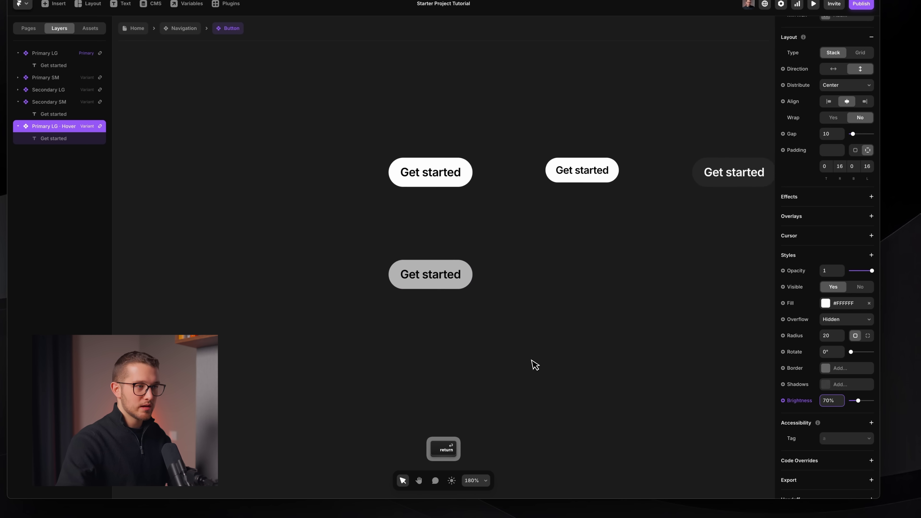
click(450, 206)
click(446, 313)
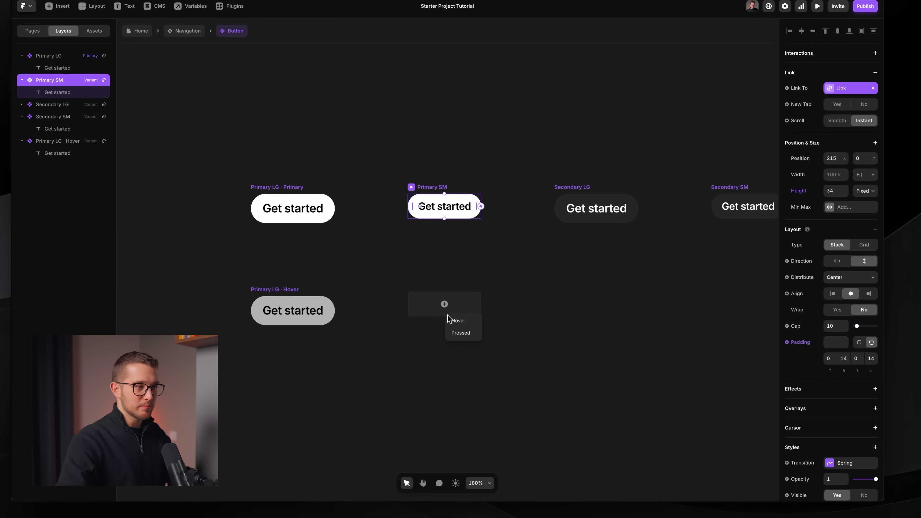
click(458, 321)
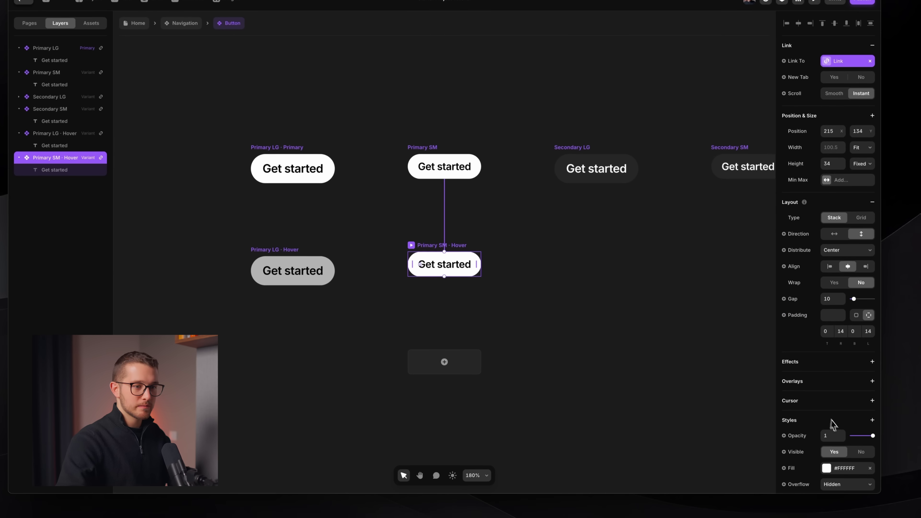
Add a Brightness filter to the Primary SM hover variant, darkening it to match the Primary LG hover variant.
scroll(841, 363, down, 5)
click(871, 248)
mouse_move(813, 299)
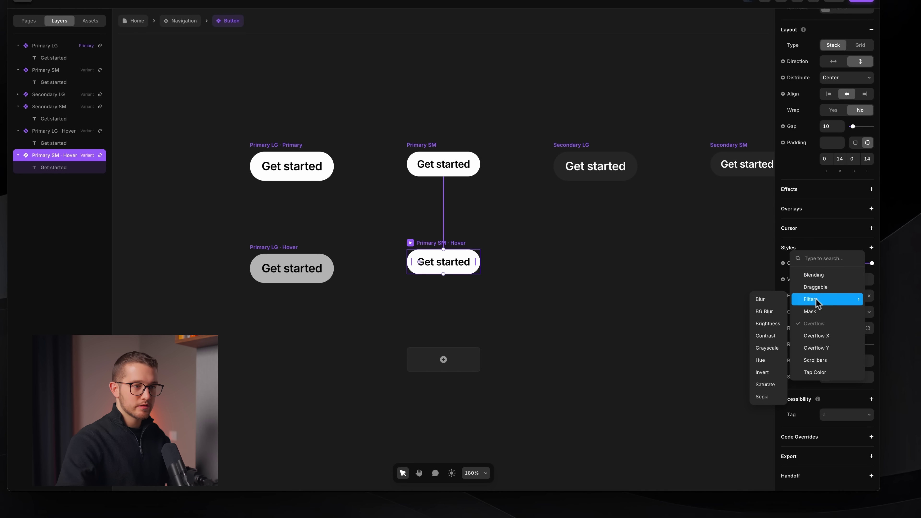
click(768, 324)
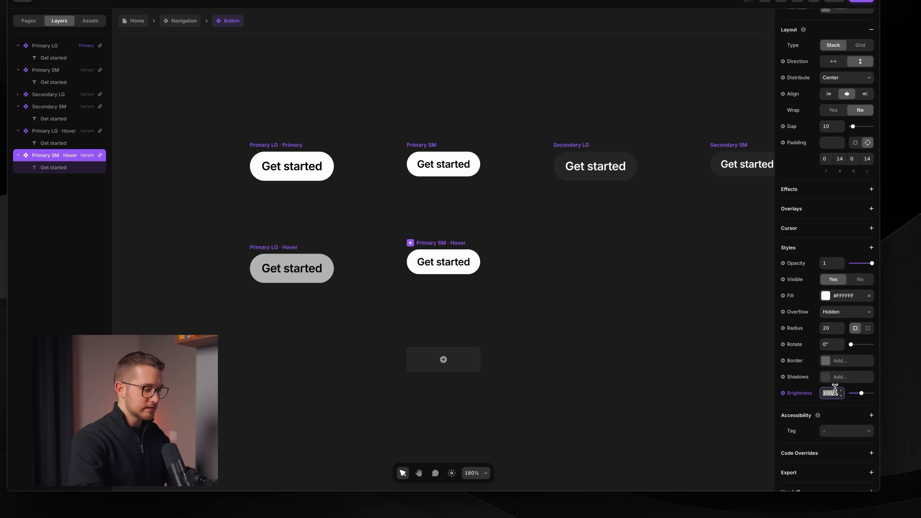
key(Return)
click(503, 218)
Add a Hover variant to the Secondary LG button.
click(591, 163)
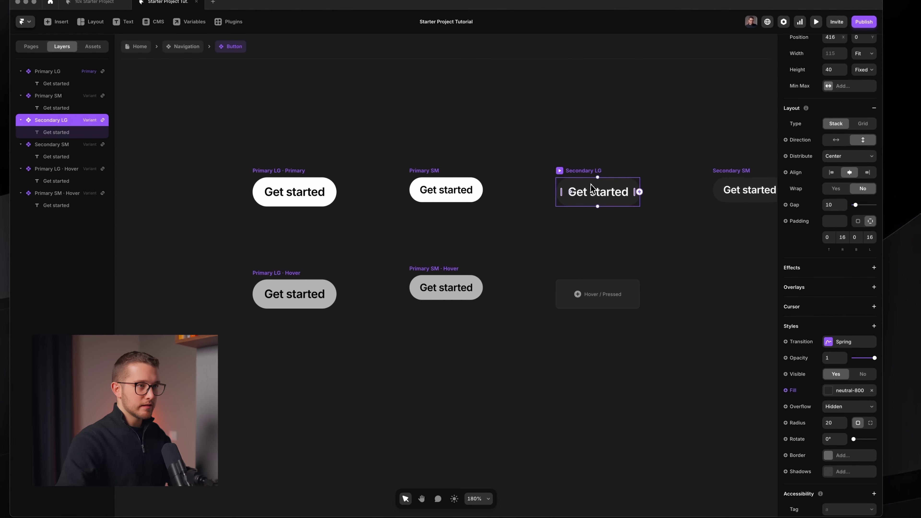
scroll(566, 174, right, 4)
click(462, 288)
click(465, 299)
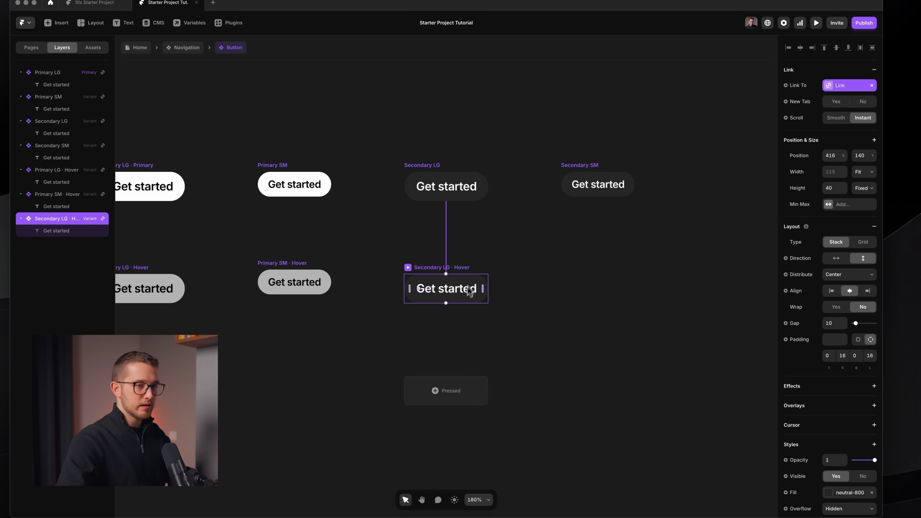
Add a Brightness filter to the Secondary LG hover variant and set it to 120%.
scroll(848, 241, down, 3)
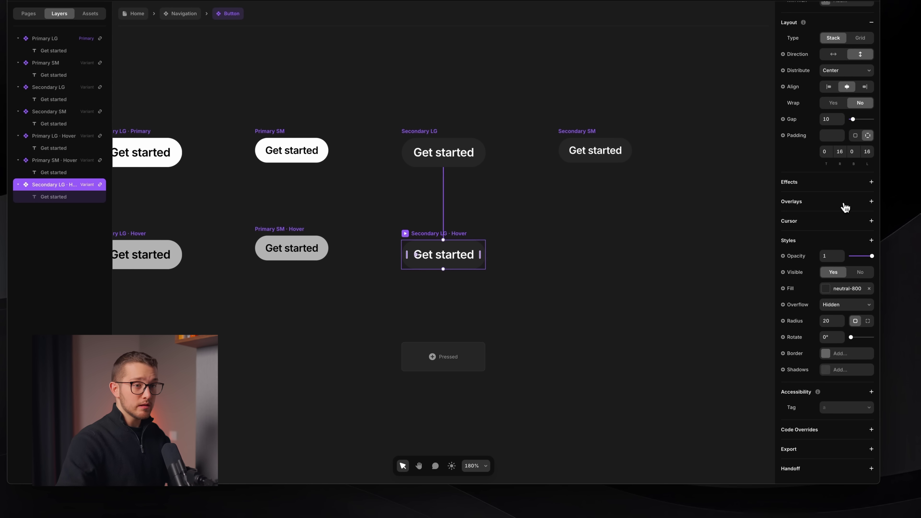
click(871, 240)
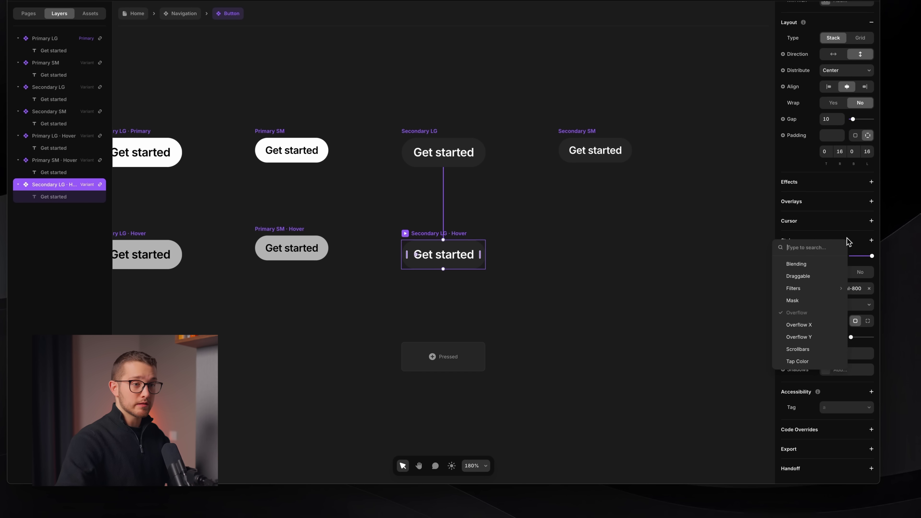
mouse_move(803, 291)
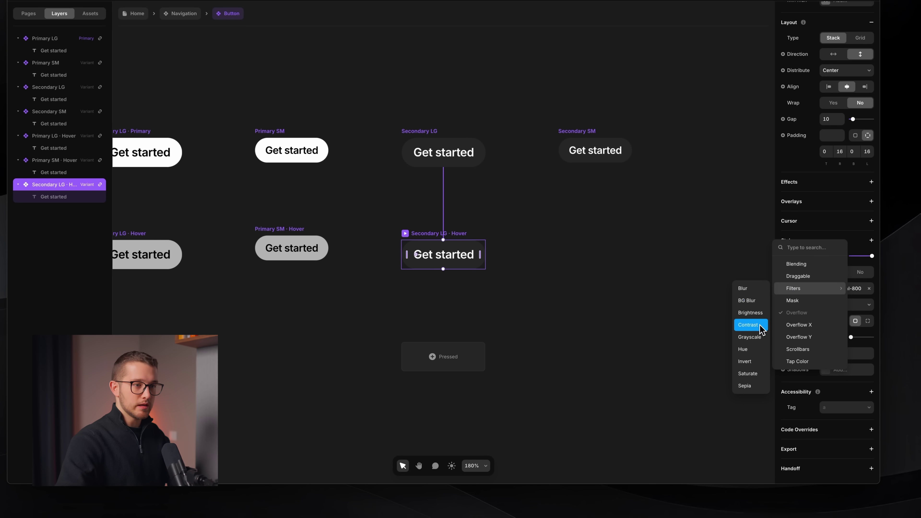
click(761, 316)
key(Return)
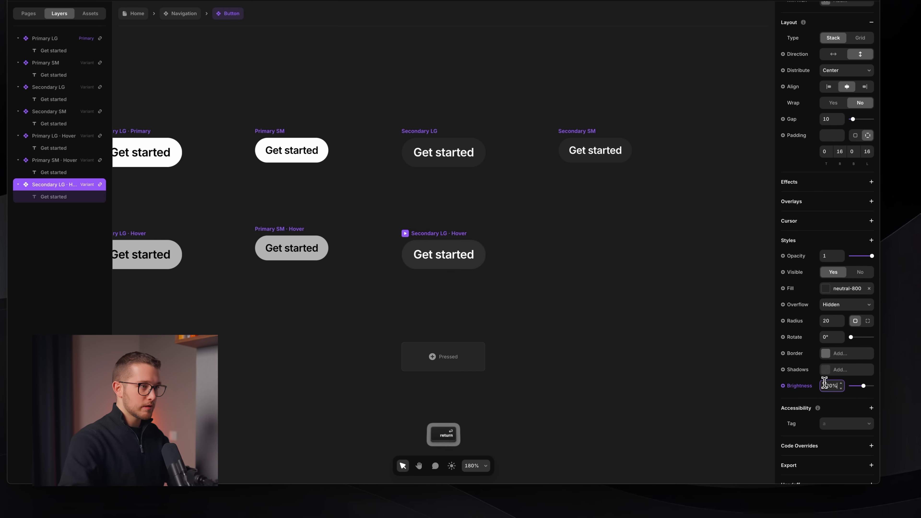
Add a Hover variant with a 120% Brightness filter to the Secondary SM button, and preview the Button component.
click(591, 156)
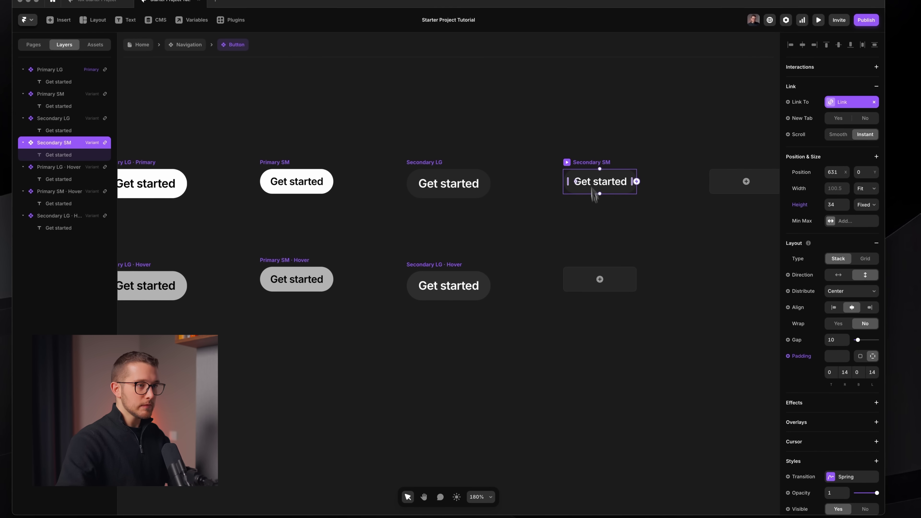
click(594, 273)
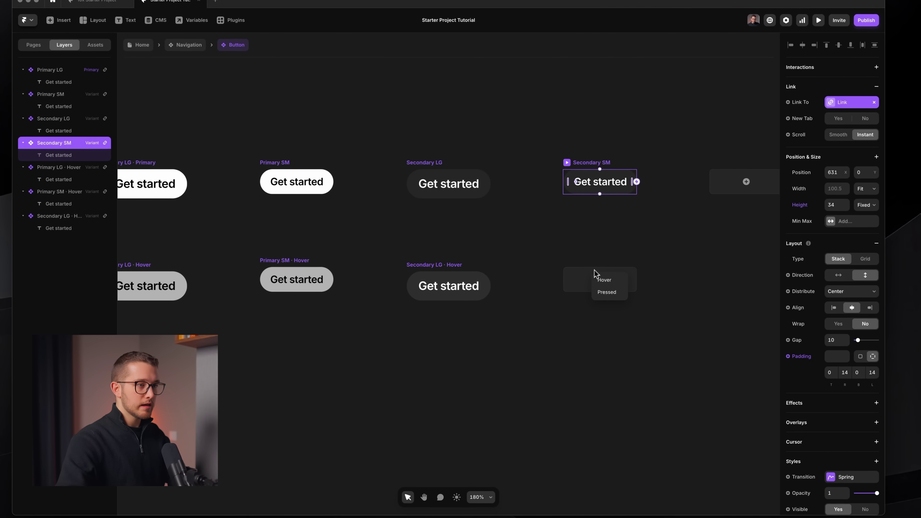
scroll(834, 362, down, 4)
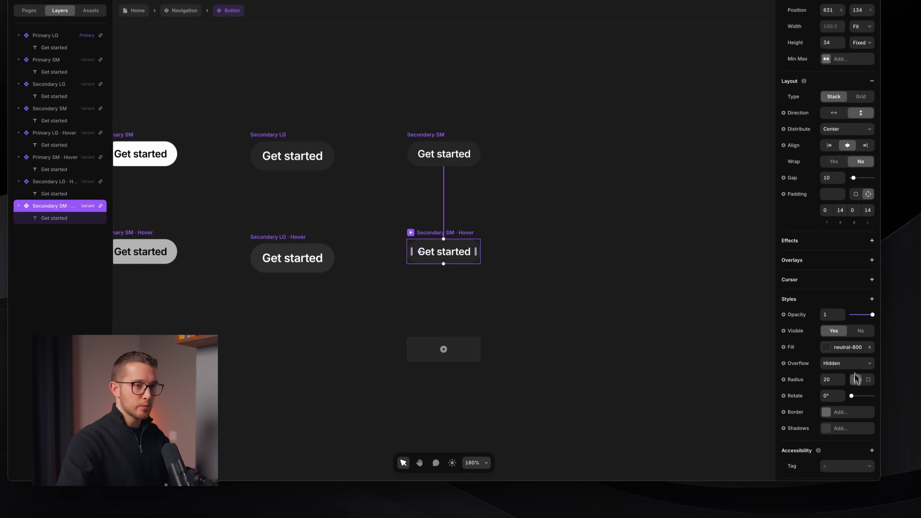
click(877, 333)
mouse_move(812, 353)
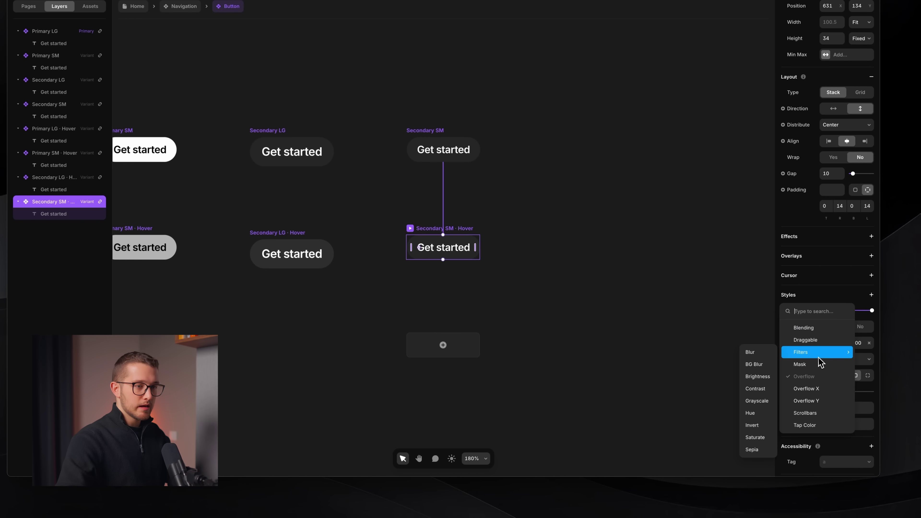
click(759, 364)
key(Return)
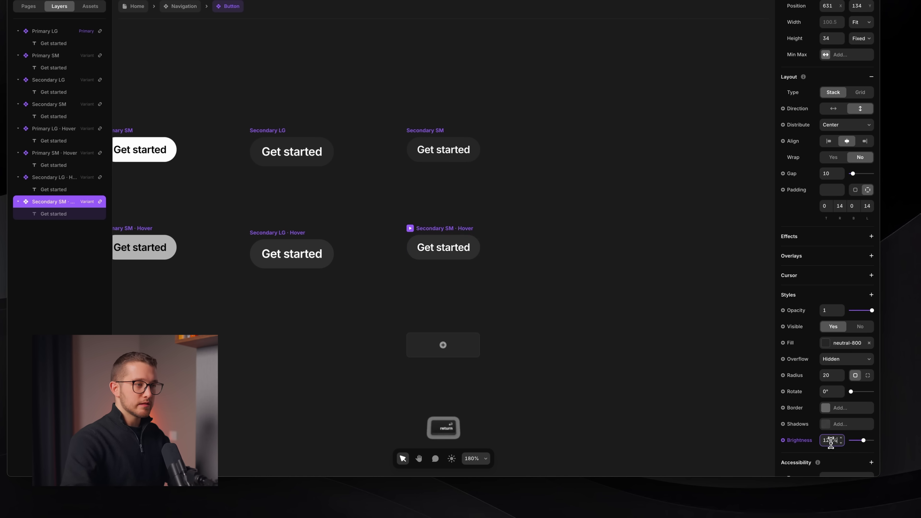
key(super+p)
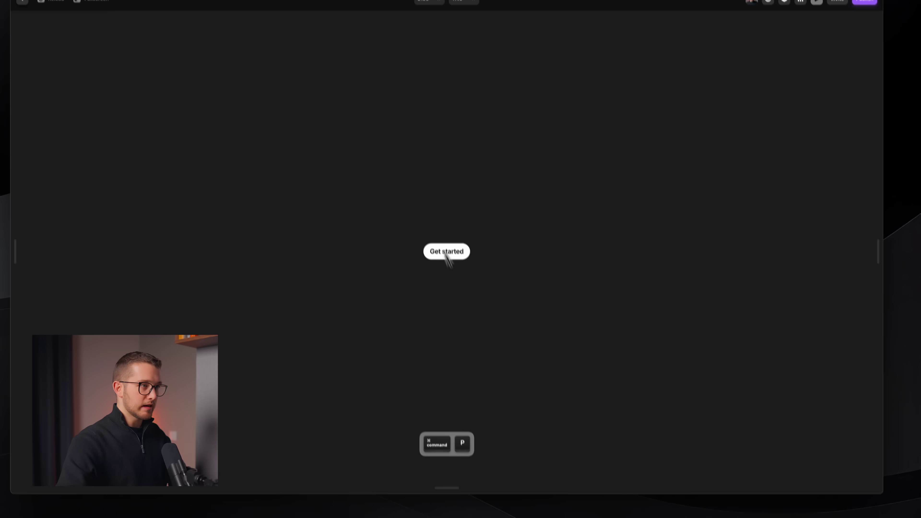
key(Escape)
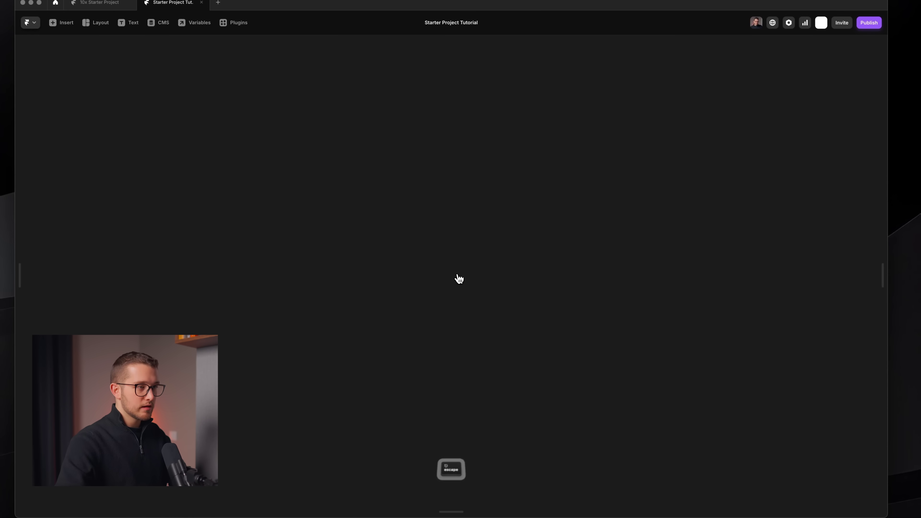
Set User Select to None on the Primary LG button's label and preview the hover effect.
super+click(415, 192)
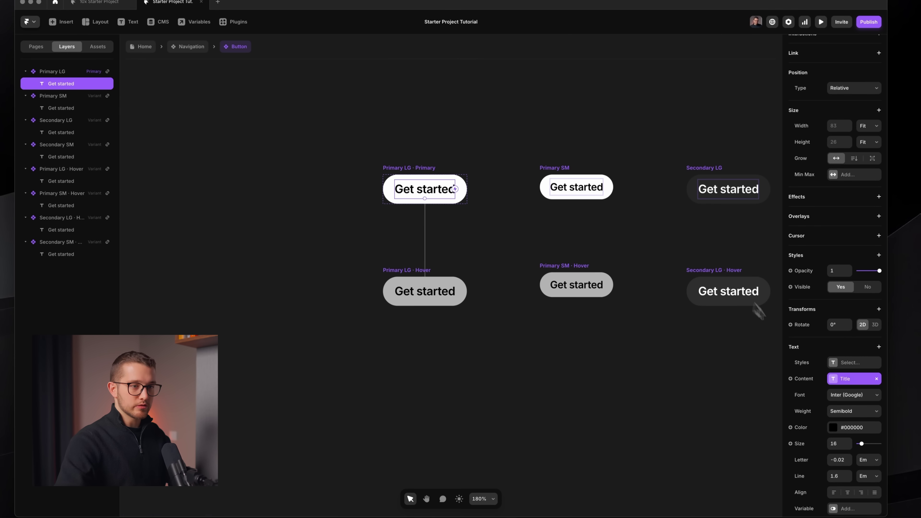
click(879, 256)
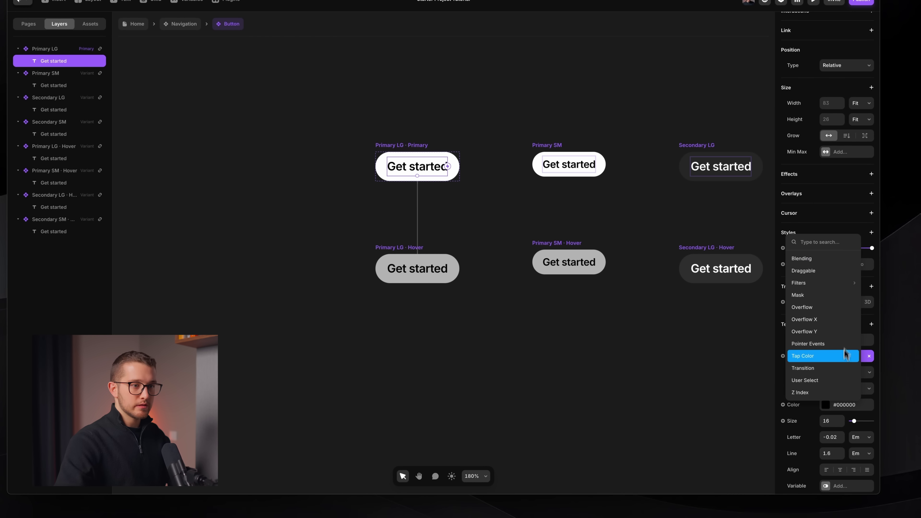
click(823, 380)
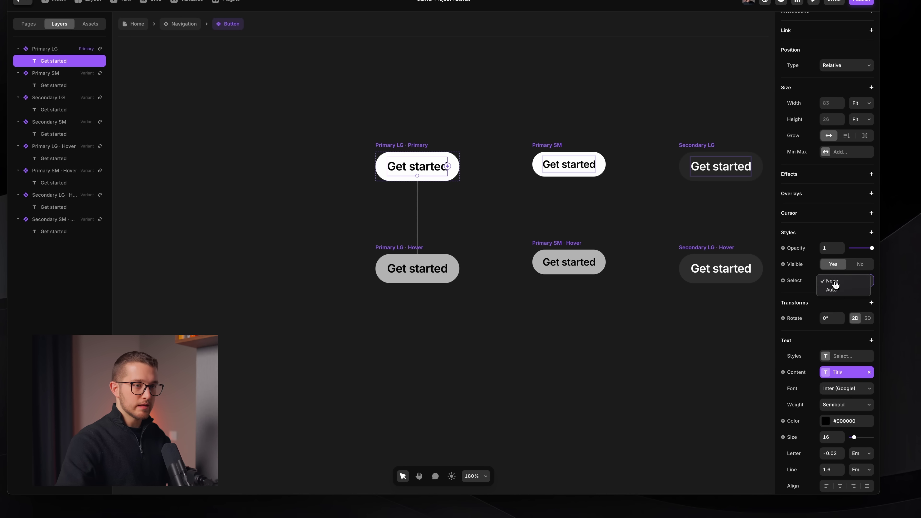
click(730, 313)
key(super+p)
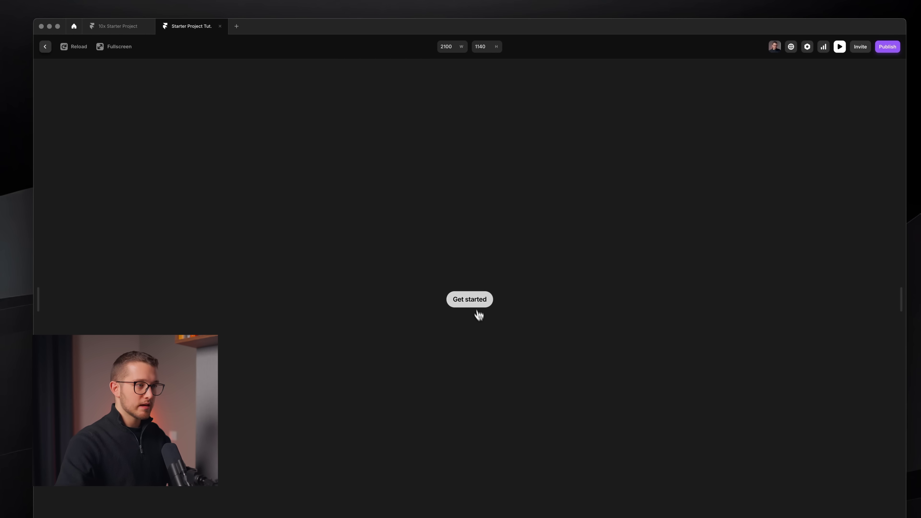
key(Escape)
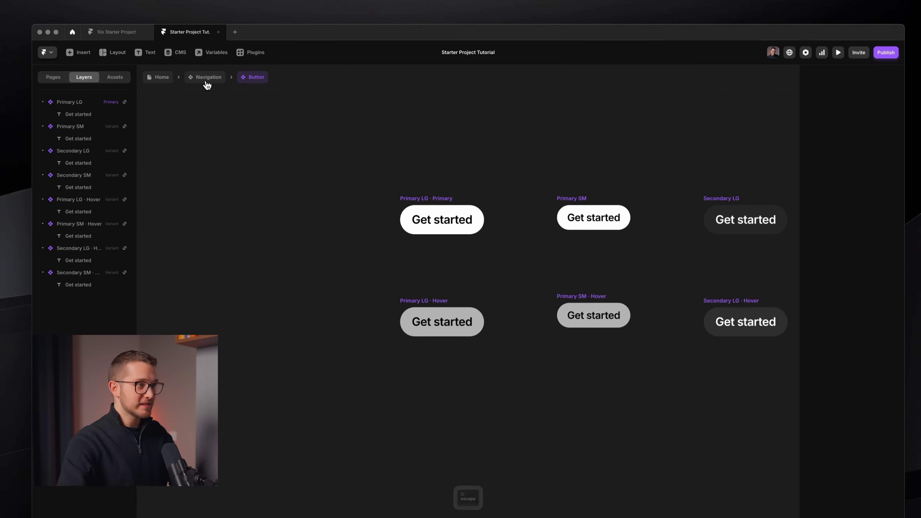
Return to the Navigation component and preview the desktop bar's Sign up button on hover.
click(209, 72)
click(304, 189)
scroll(372, 201, left, 5)
scroll(369, 210, left, 8)
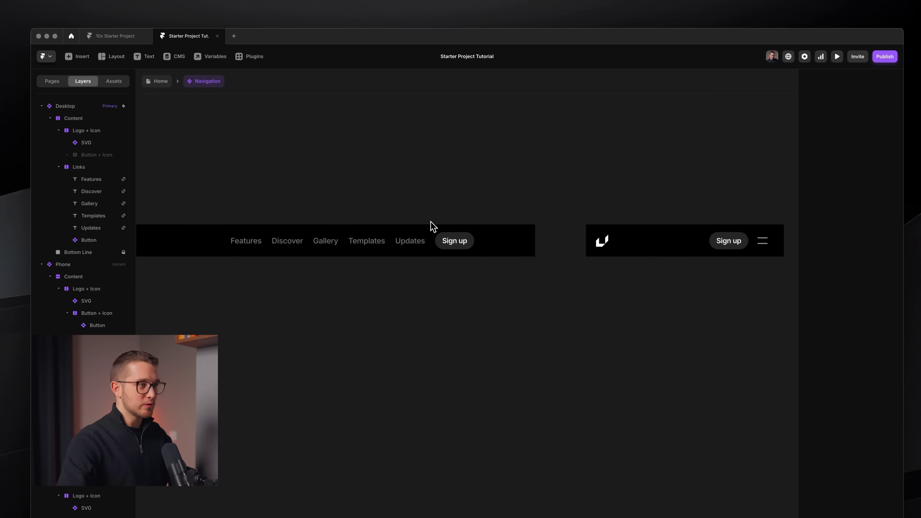
key(super+p)
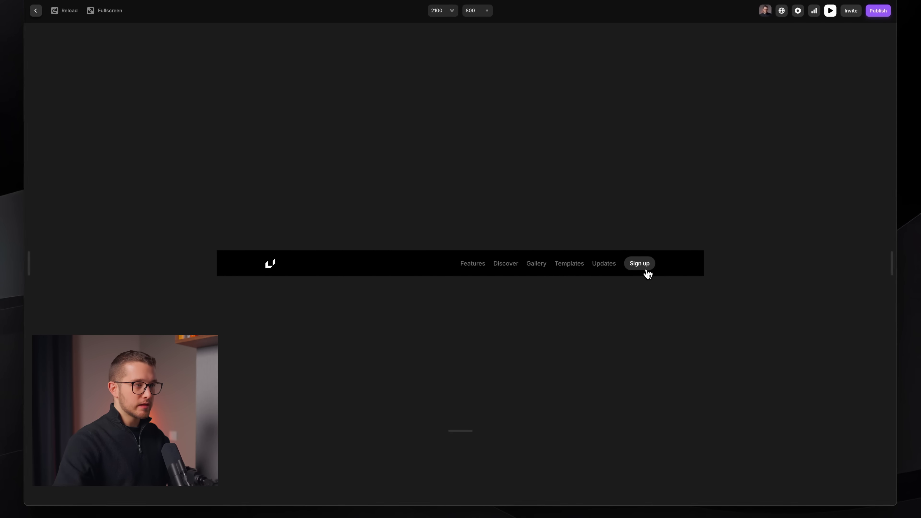
key(Escape)
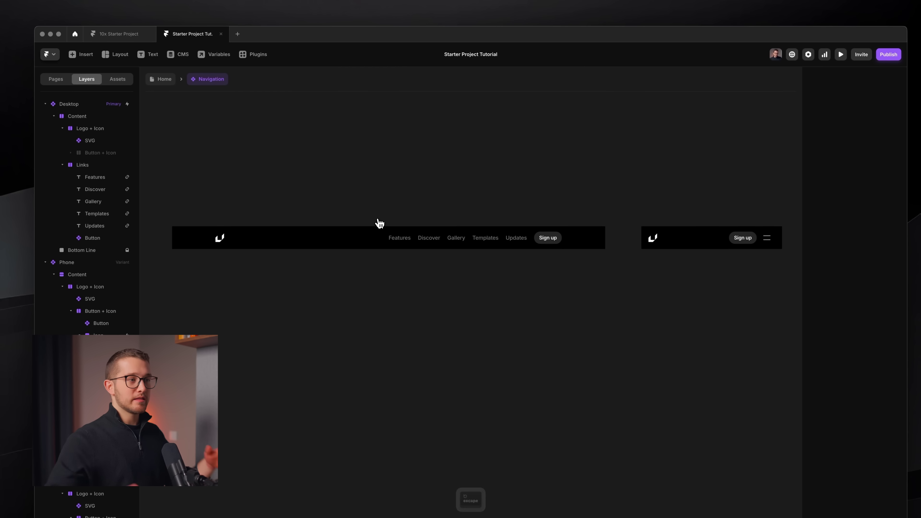
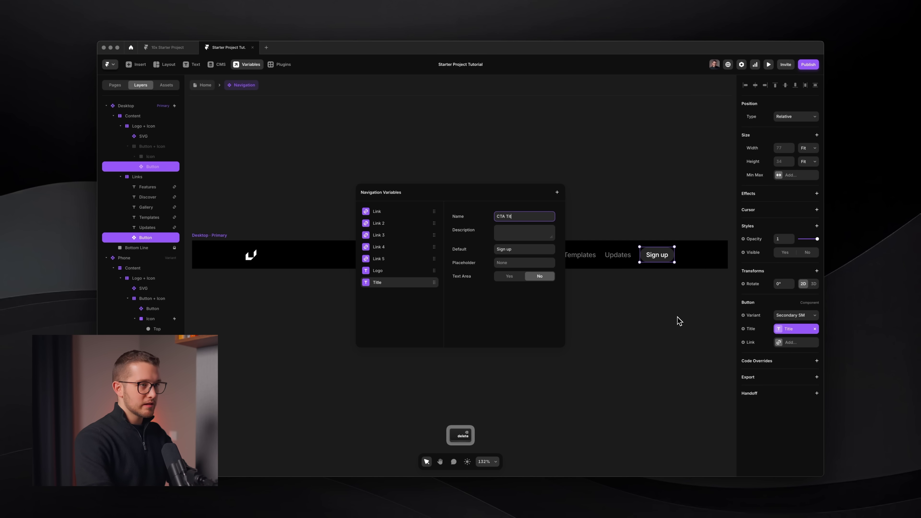
Create a variable named CTA for the Sign up button's link and return to the Home page.
click(809, 342)
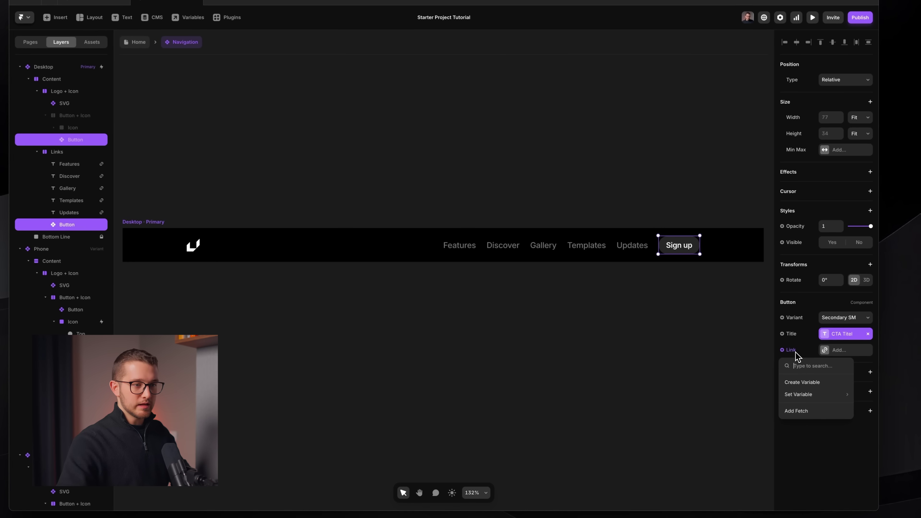
click(758, 371)
text(CTA)
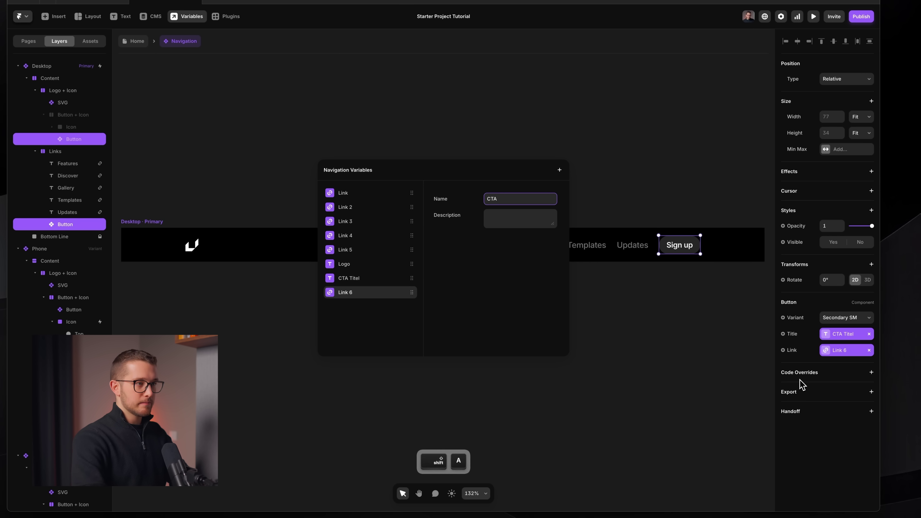
key(Return)
click(666, 192)
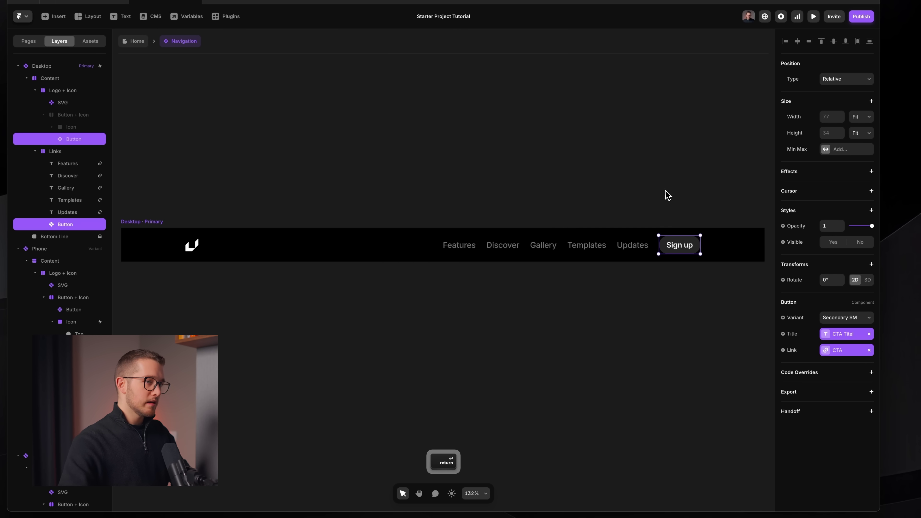
click(658, 188)
click(152, 67)
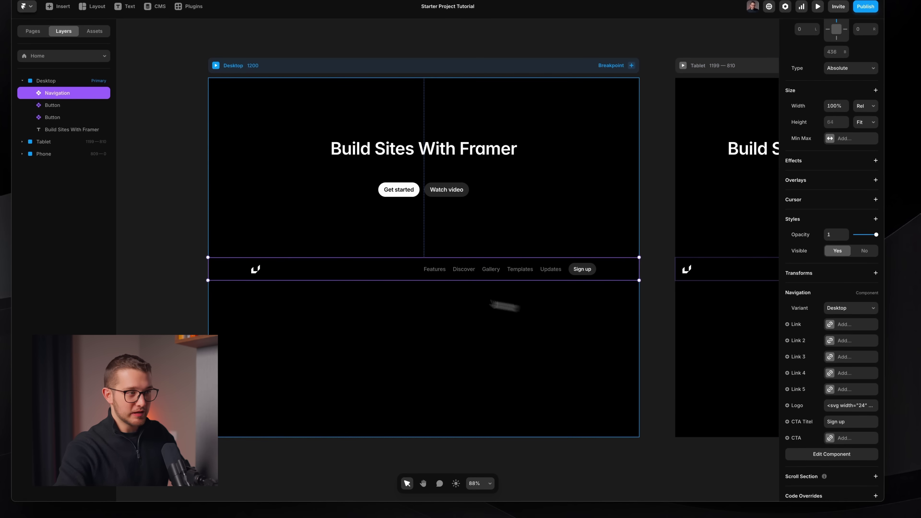
Reopen the Navigation component and create a content variable for the Features link text.
double_click(454, 276)
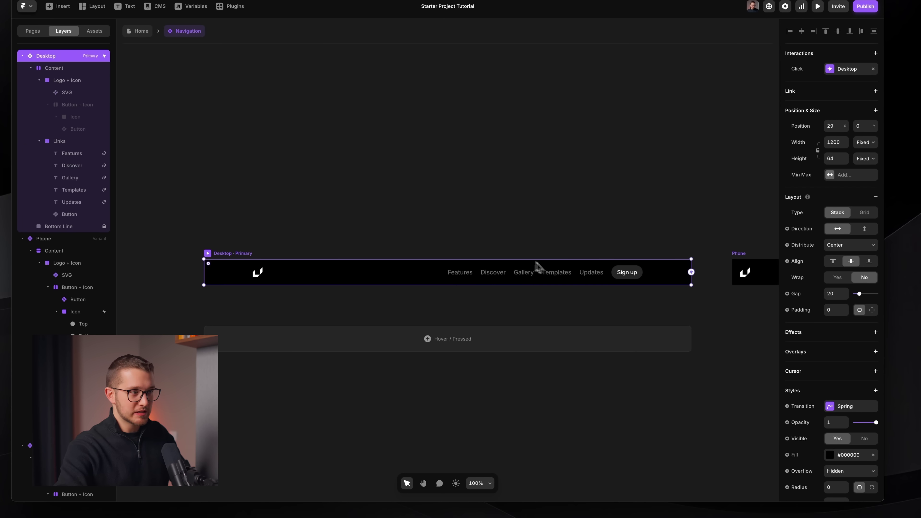
super+click(469, 273)
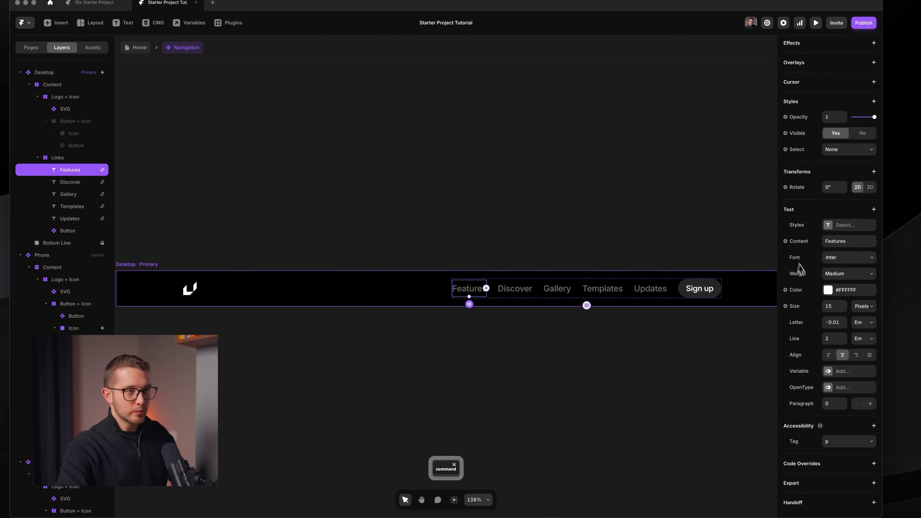
click(805, 230)
mouse_move(810, 276)
click(772, 278)
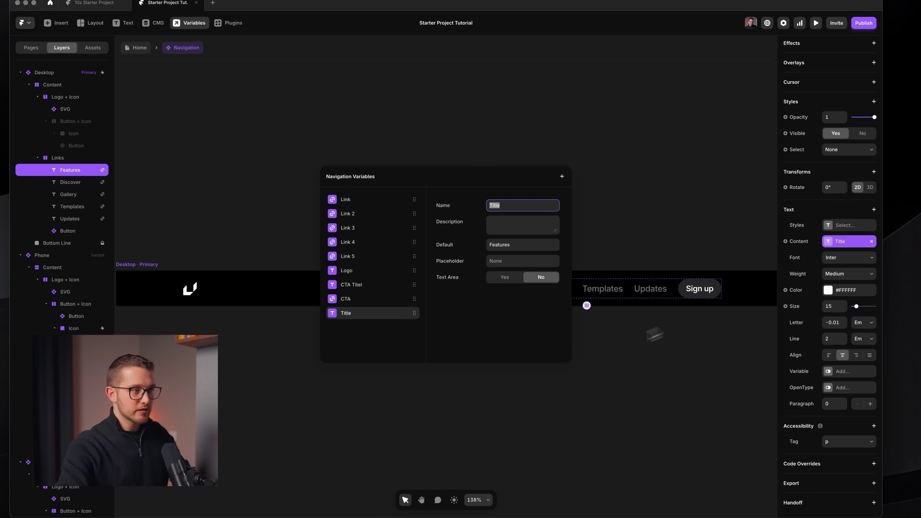
click(625, 351)
Create a content variable for the Discover link text in the desktop navigation.
super+click(515, 299)
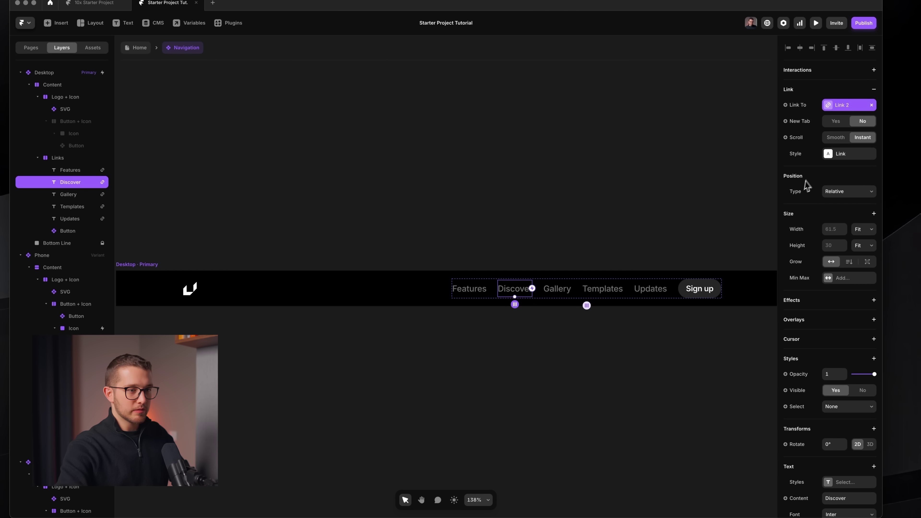
scroll(805, 182, down, 7)
click(802, 241)
mouse_move(805, 274)
click(762, 274)
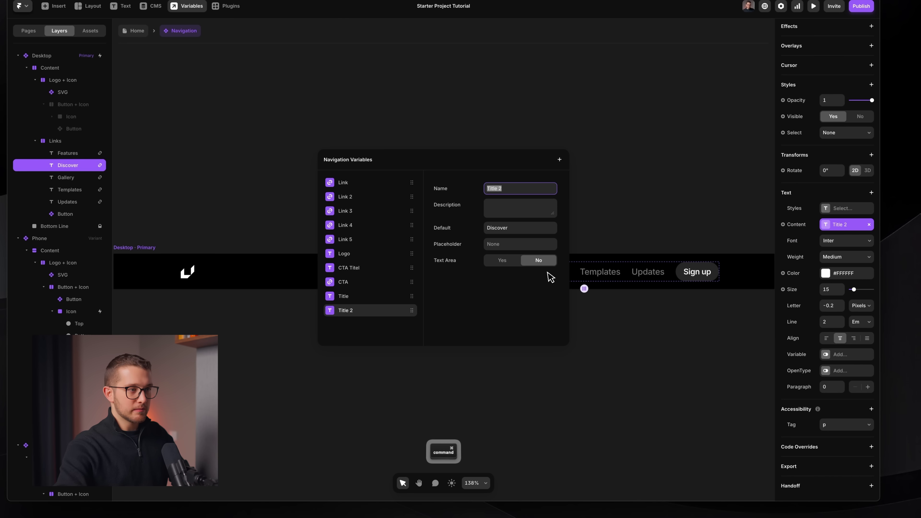
click(584, 292)
Create content variables for the Gallery, Templates and Updates link texts in the desktop navigation.
super+click(556, 274)
scroll(824, 238, down, 5)
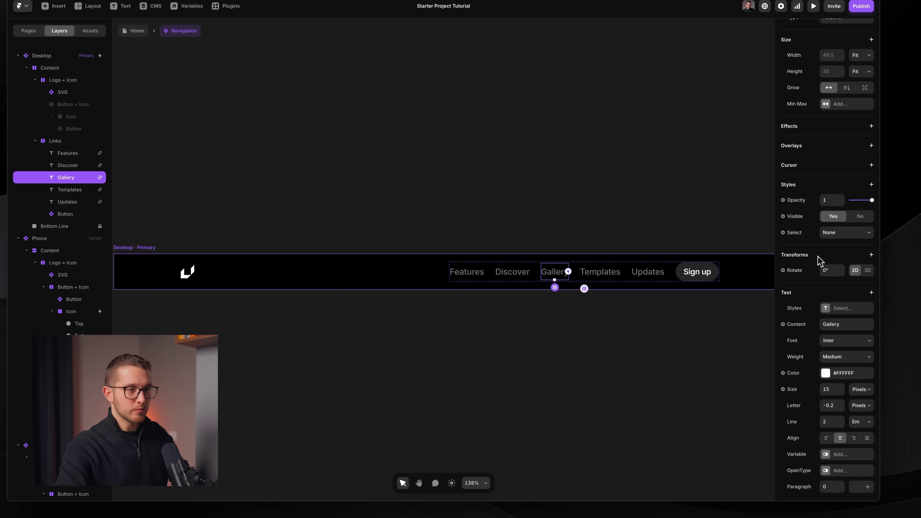
click(808, 324)
mouse_move(806, 359)
click(756, 357)
super+click(600, 272)
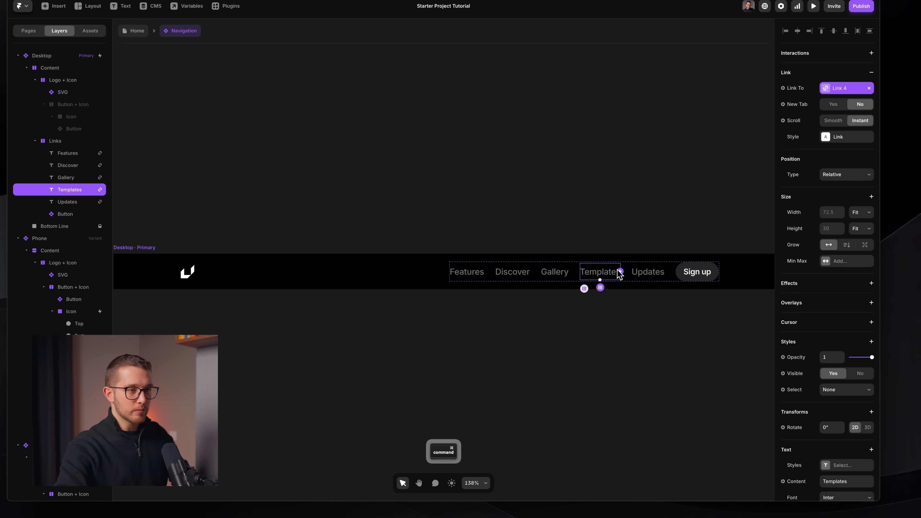
scroll(771, 284, down, 5)
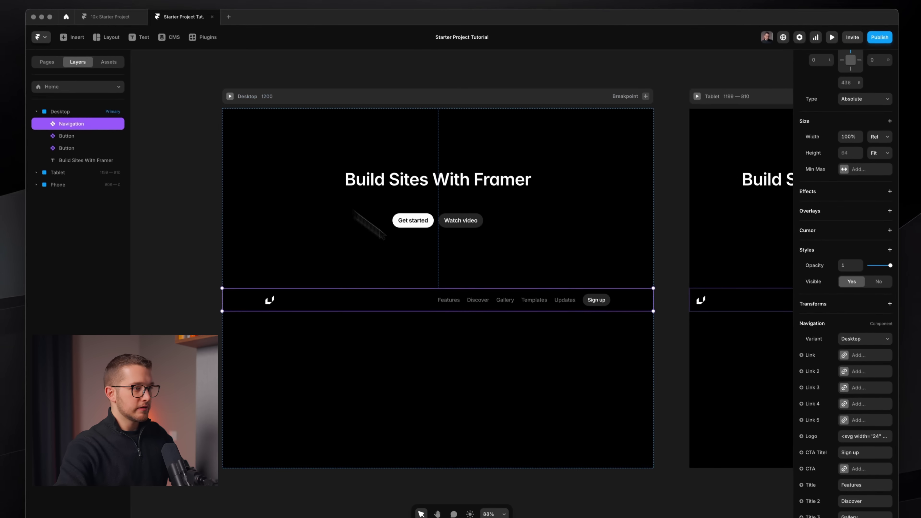
Set the first link title of the Home page's navigation instance to Resources.
scroll(448, 323, up, 5)
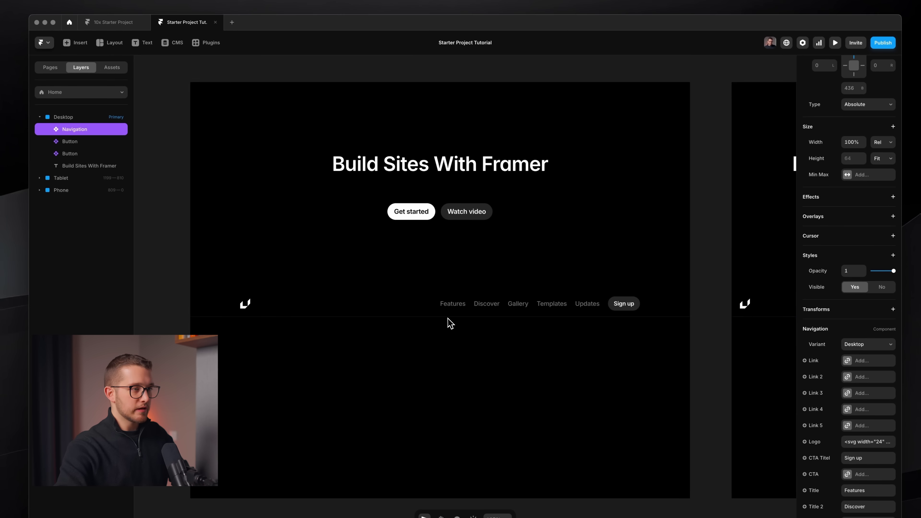
scroll(846, 355, down, 5)
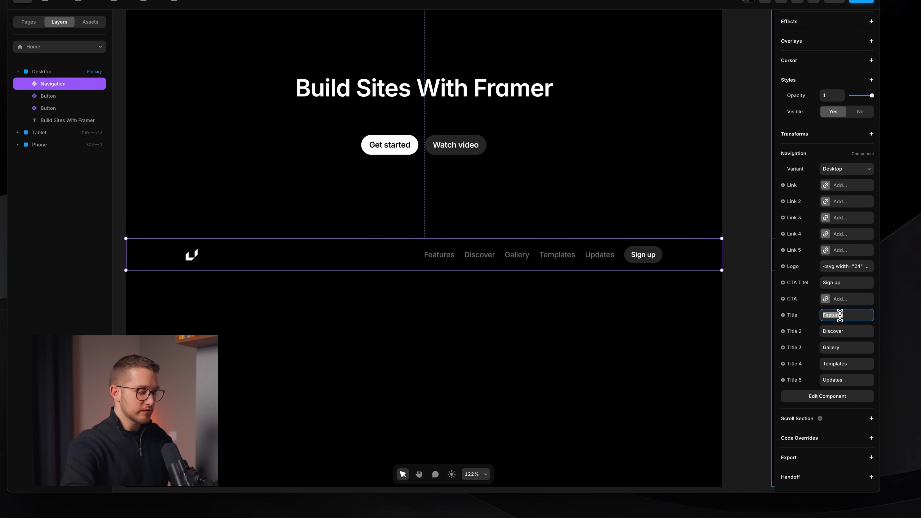
click(840, 315)
text(Resources)
scroll(457, 267, up, 5)
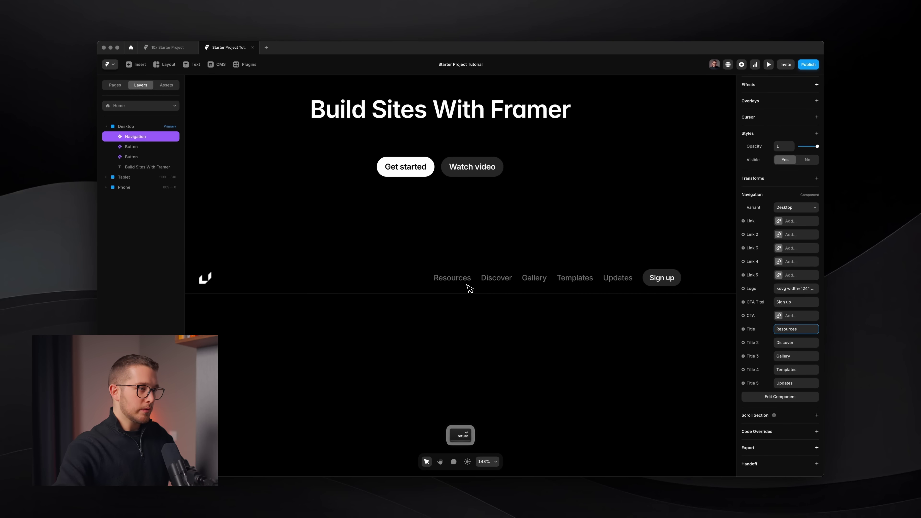
key(shift+super+4)
drag(411, 276, 469, 297)
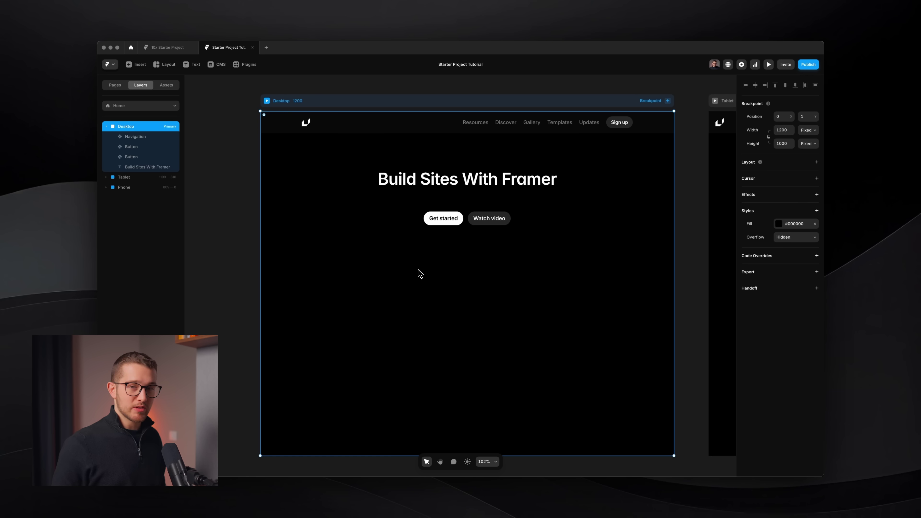
key(i)
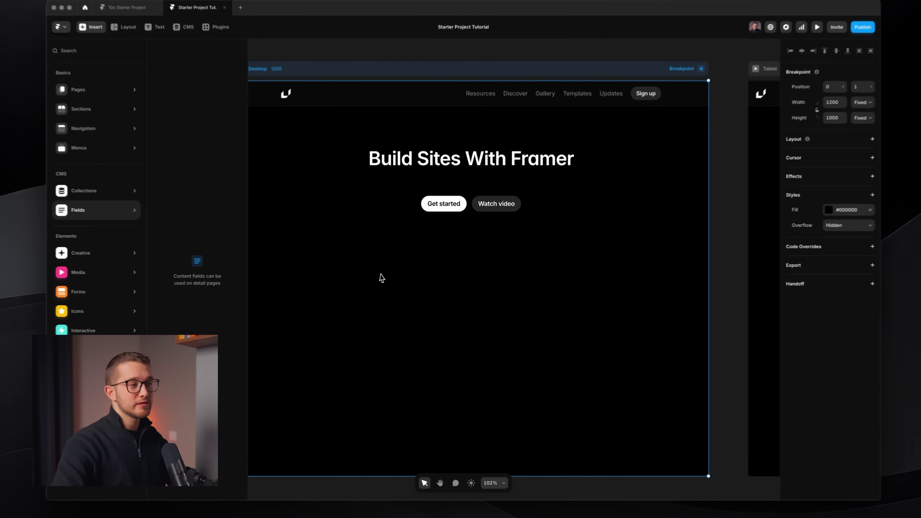
key(Escape)
Draw a frame about 1091 by 278 in the lower part of the Desktop breakpoint and centre it horizontally.
scroll(425, 330, down, 1)
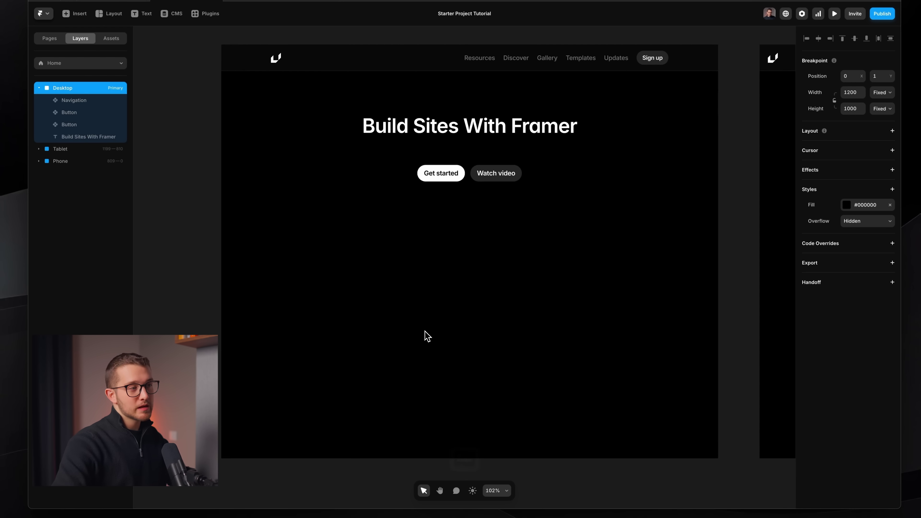
scroll(427, 337, down, 1)
key(f)
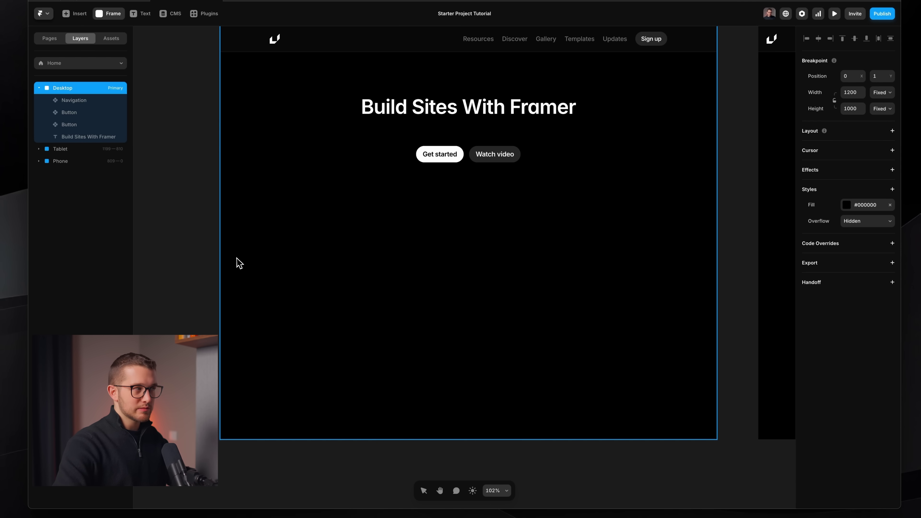
mouse_move(236, 257)
mouse_down()
mouse_move(480, 336)
mouse_move(687, 372)
mouse_move(667, 351)
mouse_up()
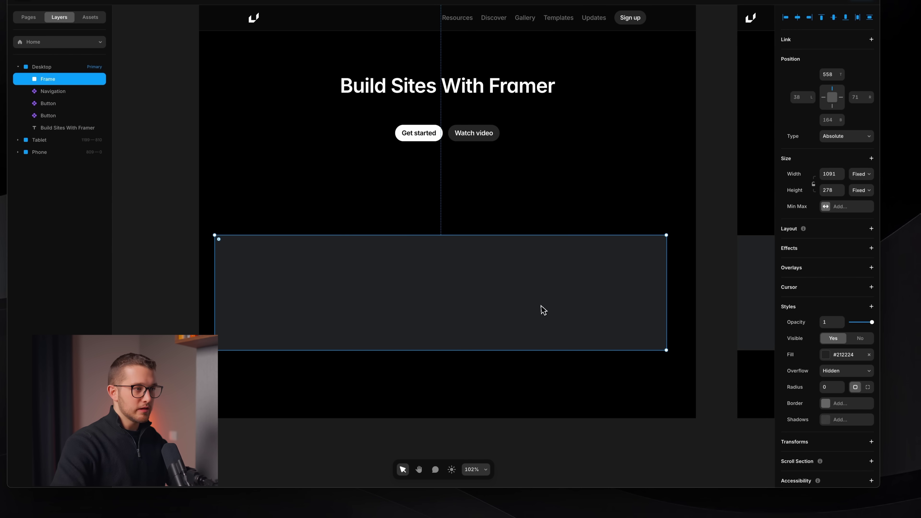
mouse_move(541, 306)
mouse_down()
mouse_move(548, 305)
mouse_move(536, 298)
mouse_up()
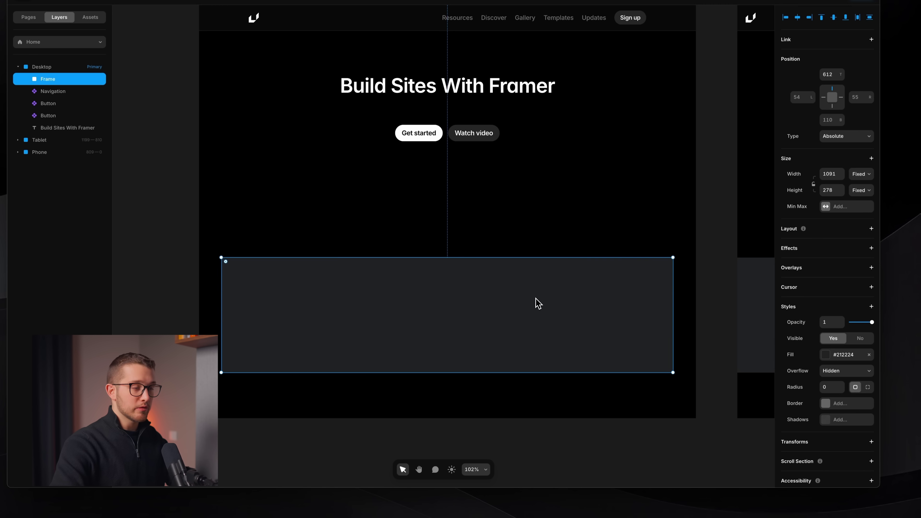
Set the new frame's fill to the neutral-950 color style.
click(835, 359)
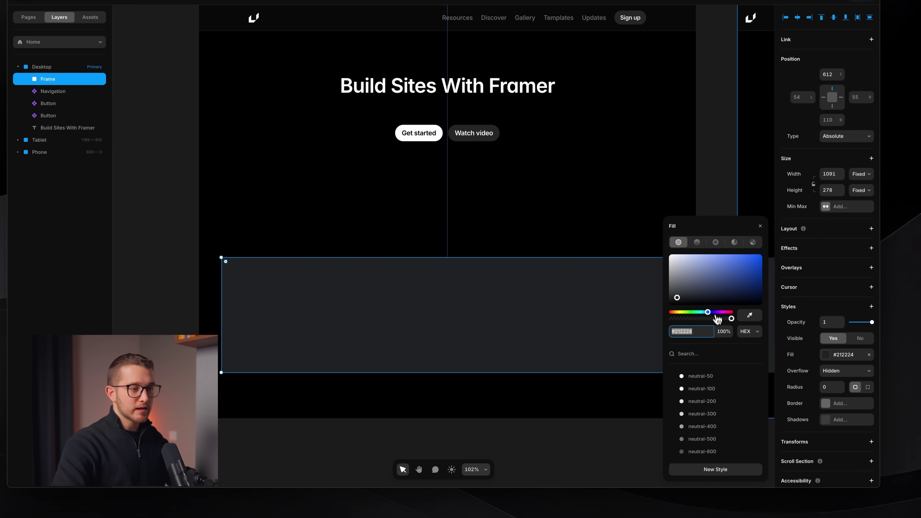
scroll(712, 392, down, 1)
click(710, 452)
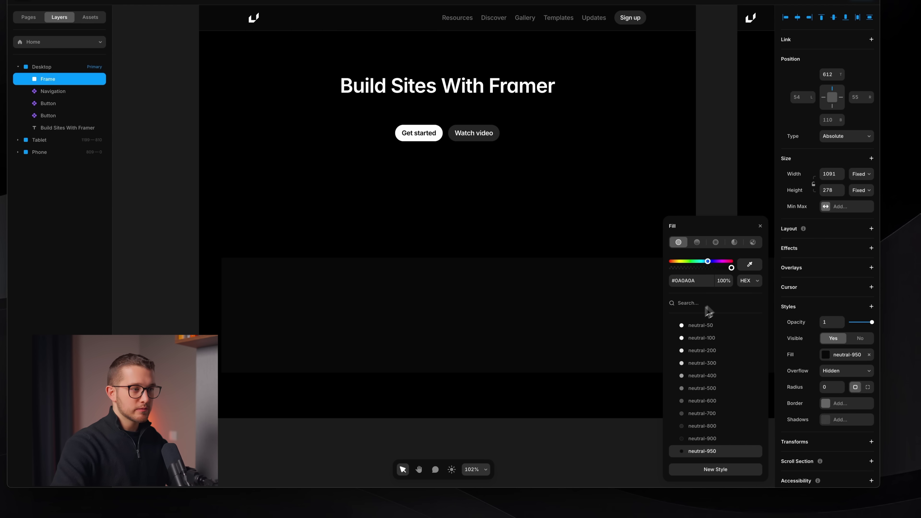
click(761, 227)
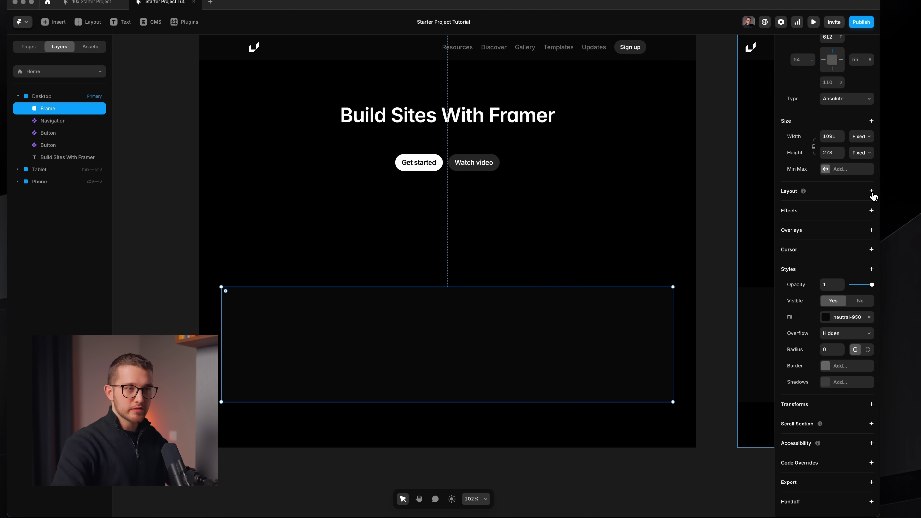
Add a stack layout to the new frame and rename it Footer.
click(872, 191)
scroll(849, 232, down, 3)
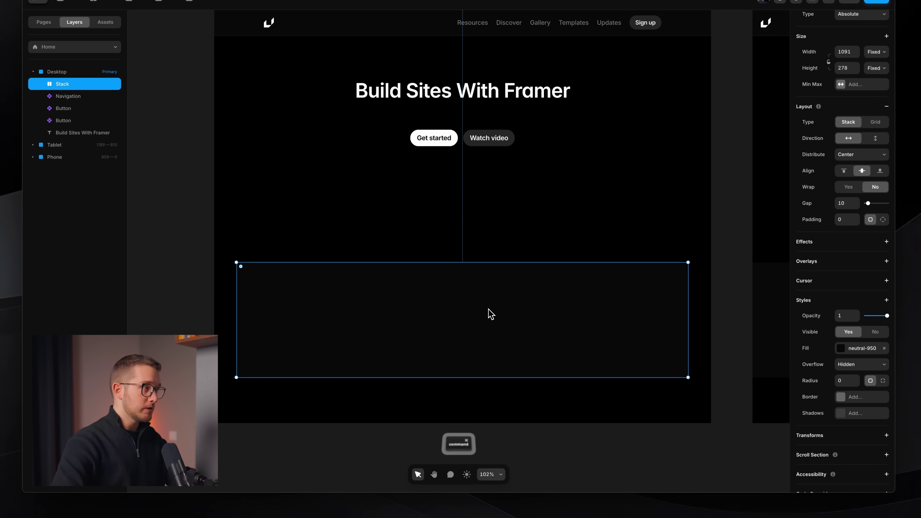
key(super+r)
text(Footer)
key(Return)
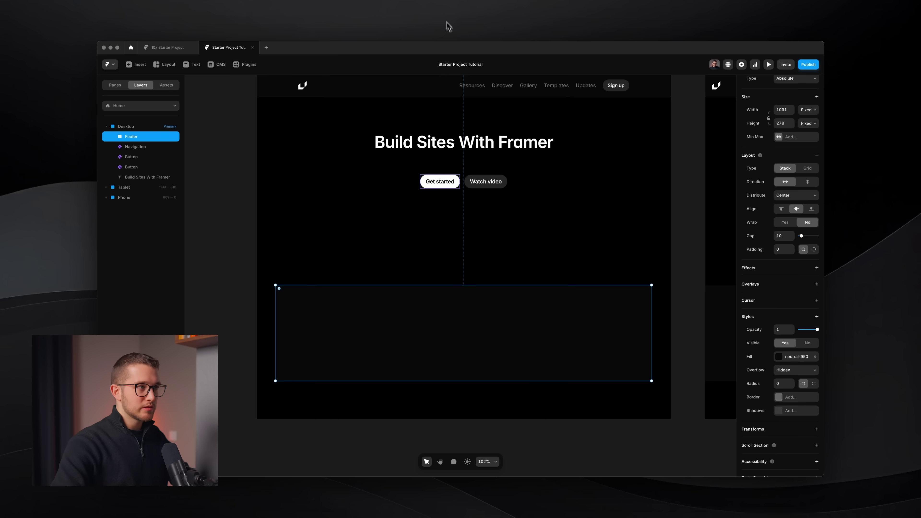
Copy the logo SVG from the Navigation component's desktop variant into the Footer stack on the Home page.
super+click(453, 88)
double_click(454, 88)
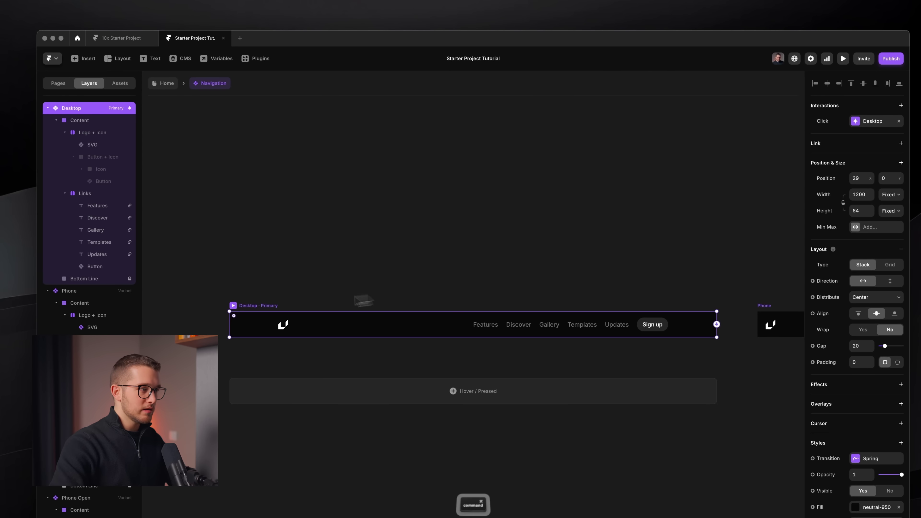
click(290, 314)
super+click(286, 319)
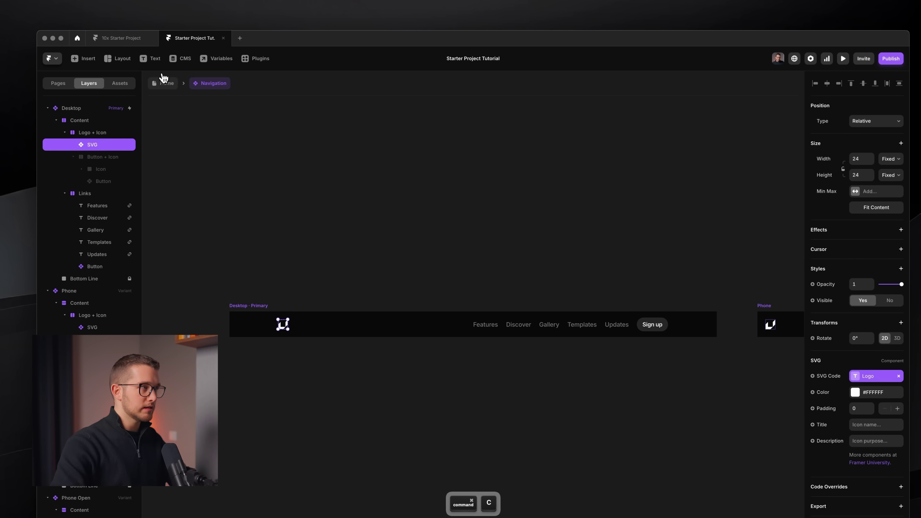
click(163, 82)
click(473, 370)
key(super+v)
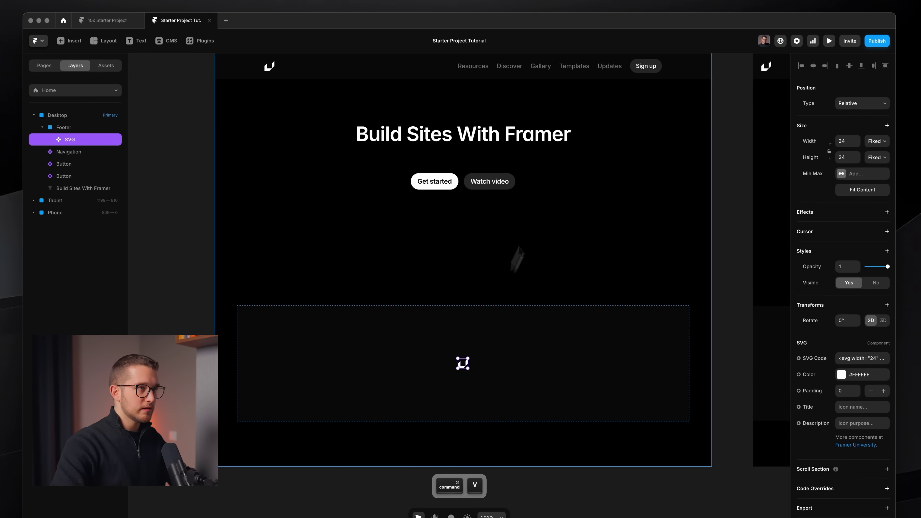
Copy the Links stack from the Navigation component into the Footer and delete its Sign up button.
double_click(547, 70)
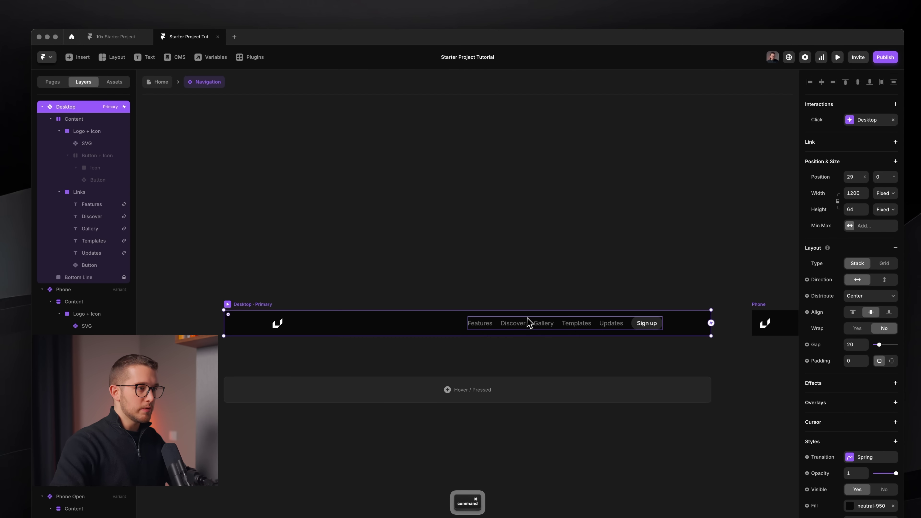
super+click(529, 323)
click(166, 82)
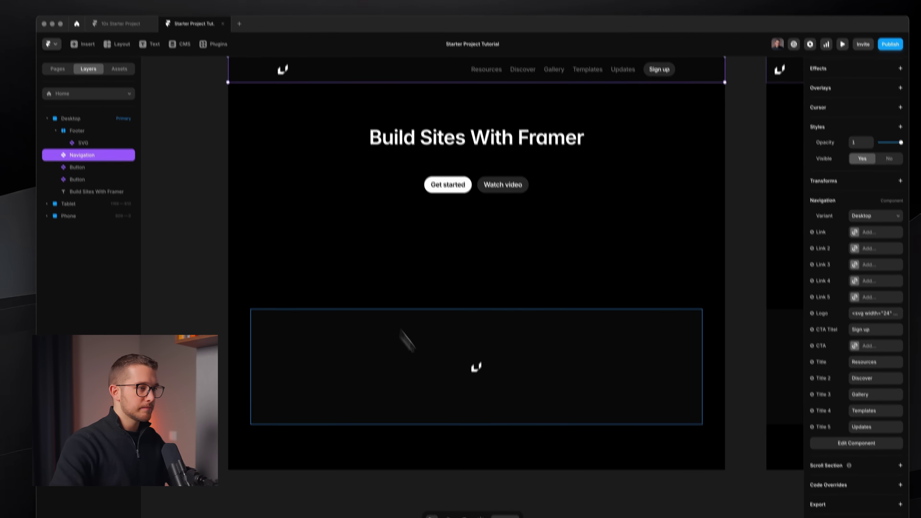
click(420, 329)
key(super+v)
super+click(568, 323)
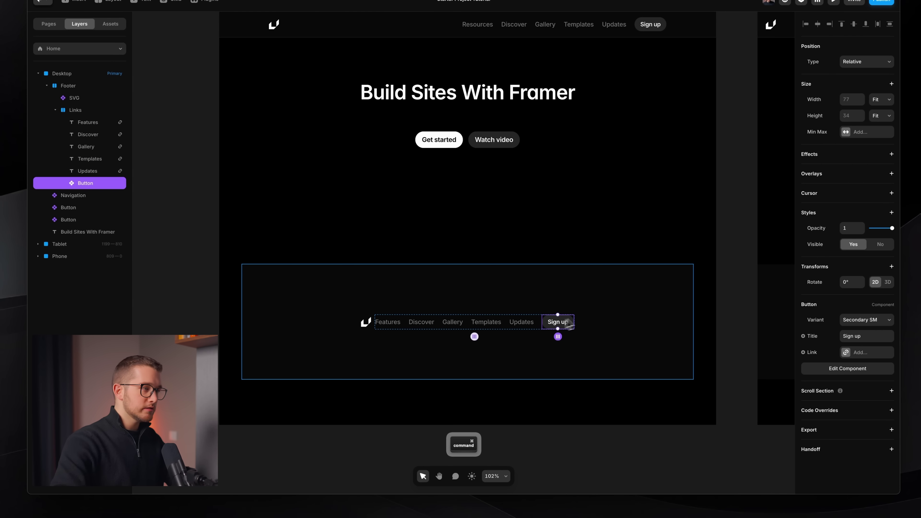
key(Delete)
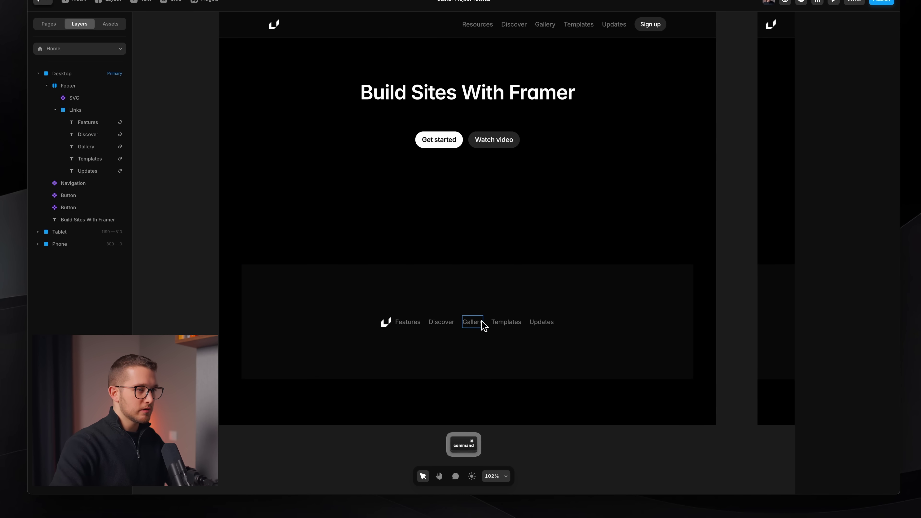
Set the text size of all five footer links to 14 pixels.
super+click(487, 326)
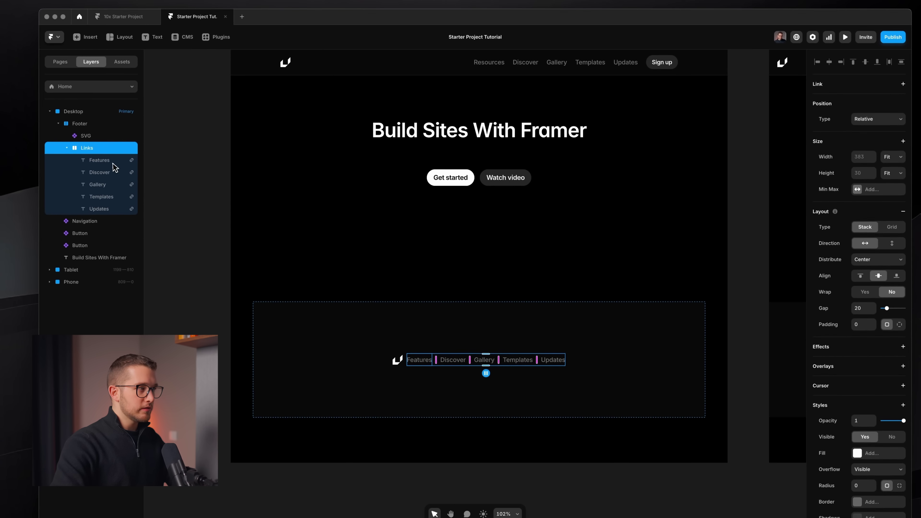
click(88, 122)
shift+click(98, 174)
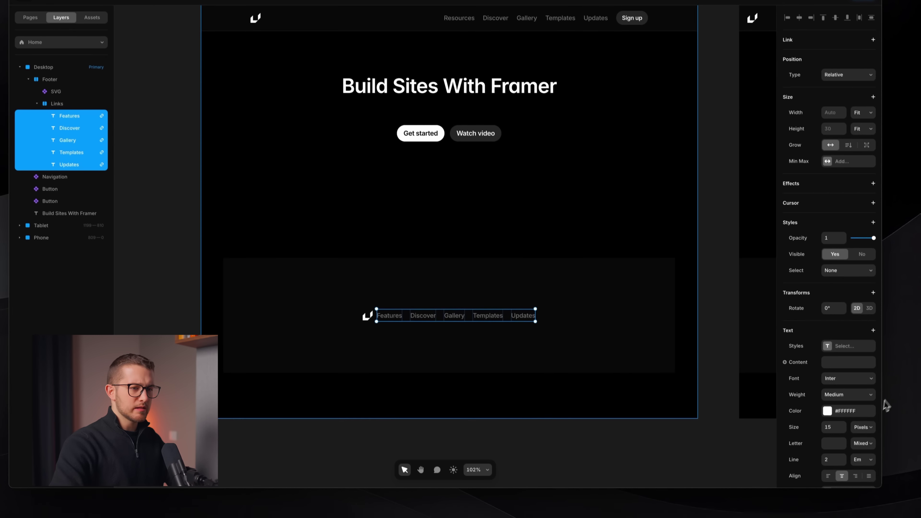
scroll(881, 429, down, 3)
click(861, 402)
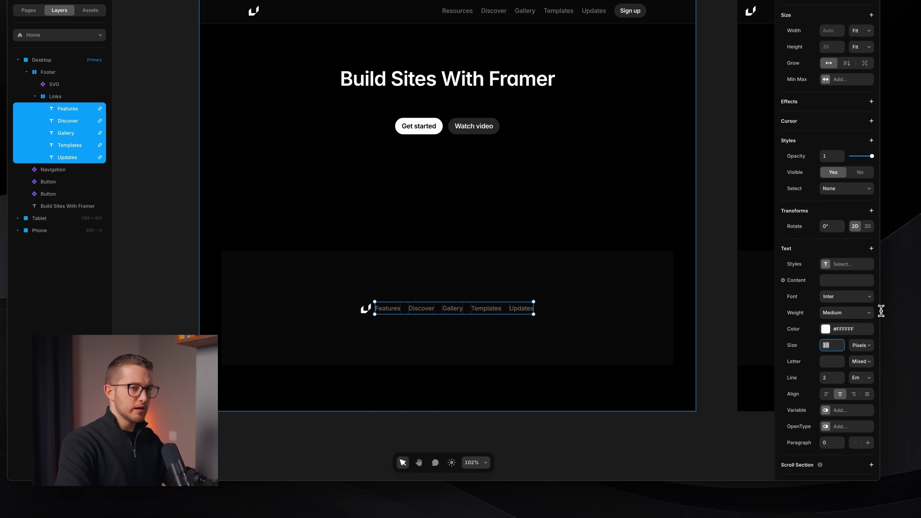
key(Down)
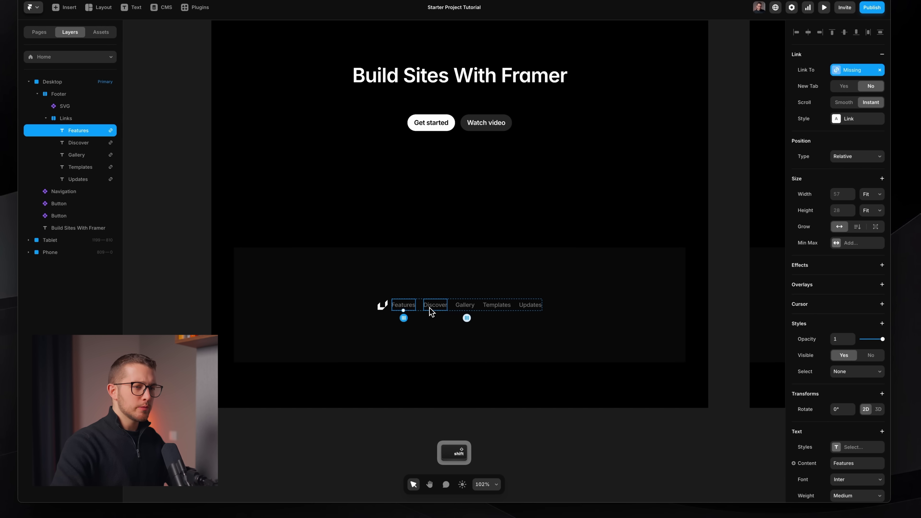
Apply the Small text style to the Features, Discover, Gallery, Templates and Updates links in the Footer.
shift+click(431, 308)
shift+click(465, 308)
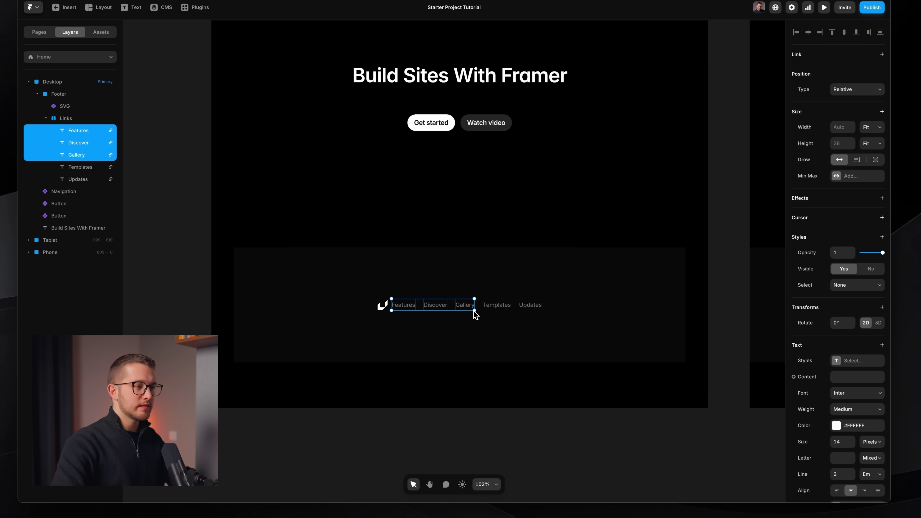
shift+click(499, 308)
shift+click(531, 307)
click(856, 286)
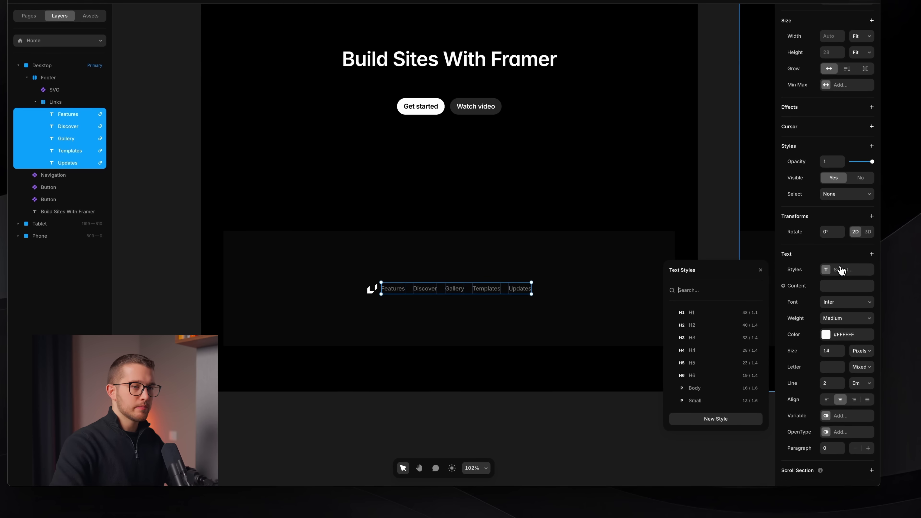
click(701, 402)
click(602, 409)
scroll(473, 343, up, 2)
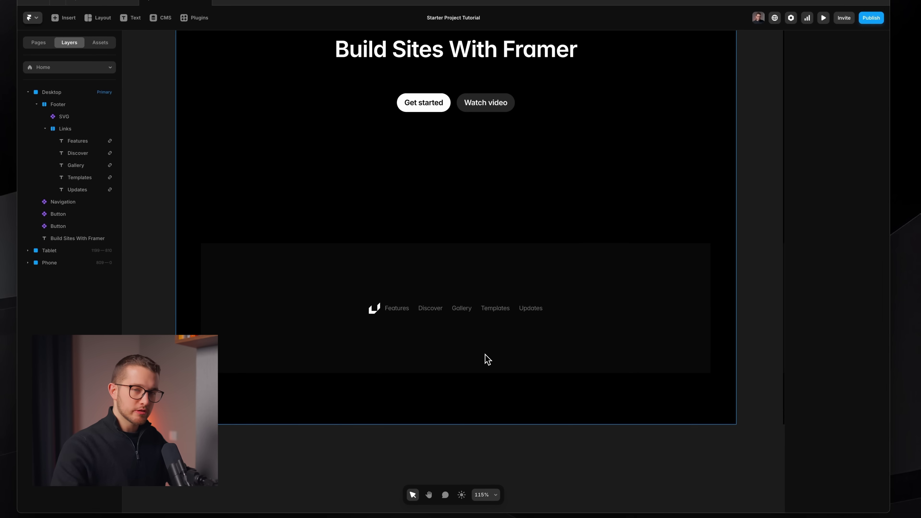
click(430, 309)
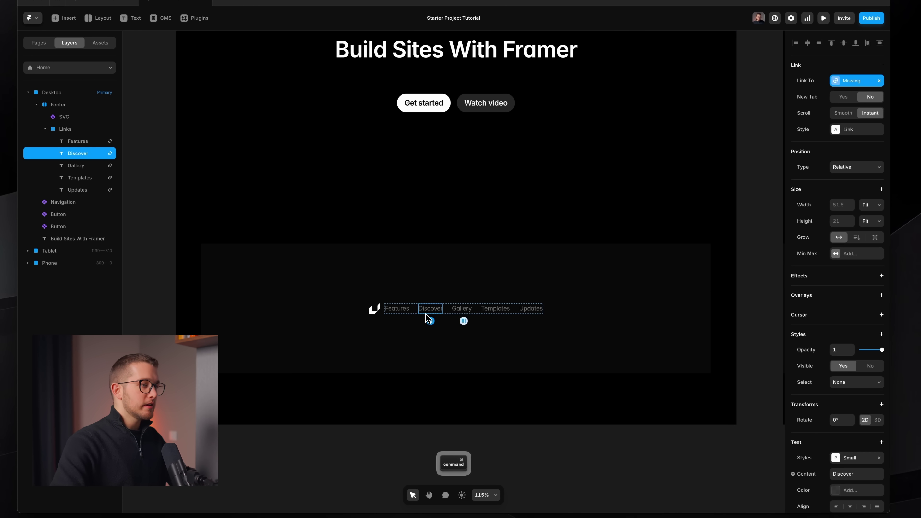
click(420, 341)
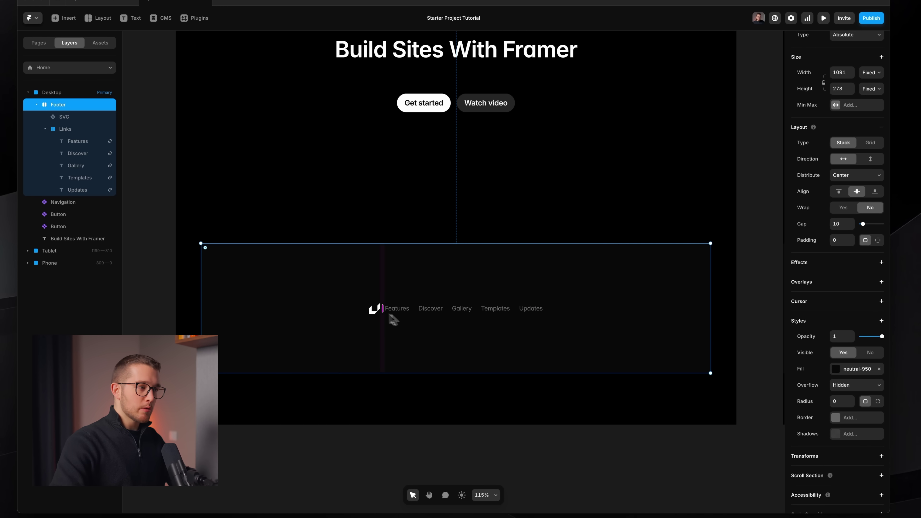
super+click(375, 310)
click(404, 313)
click(404, 336)
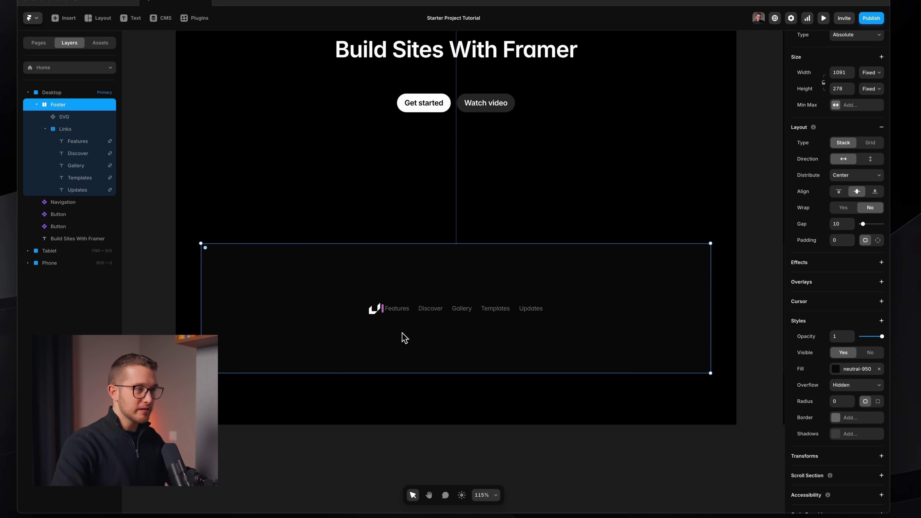
Copy the Features text directly into the Footer stack and remove the link from the copy.
super+click(402, 312)
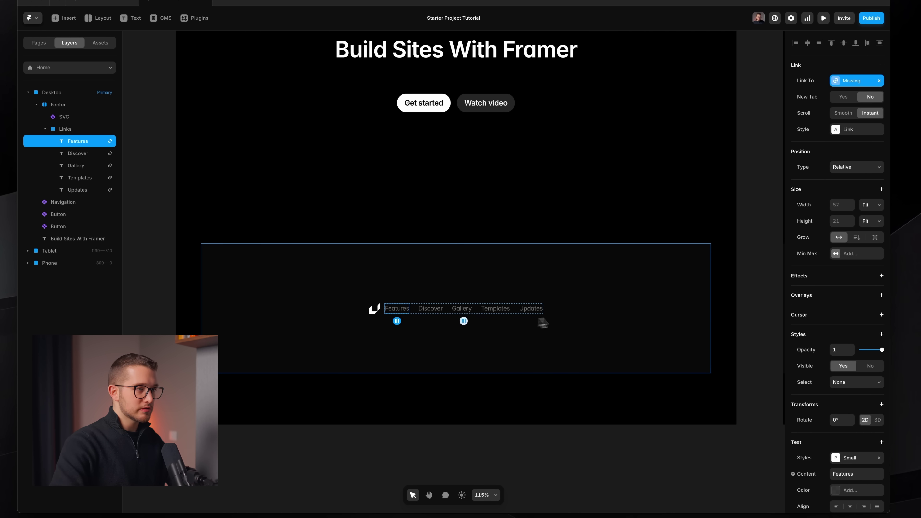
click(576, 323)
key(super+v)
click(878, 83)
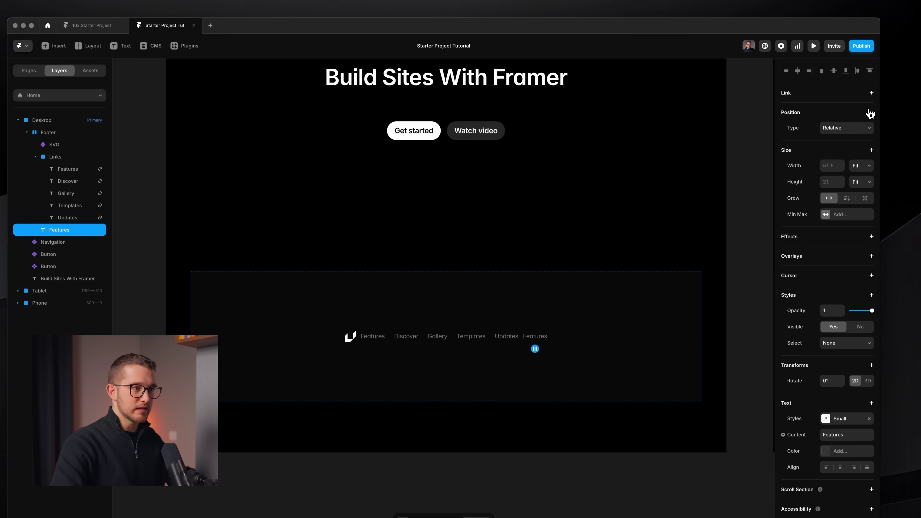
Replace the copied text with "Copyright © 2024 Framer University. All rights reserved.", breaking the line before "All rights reserved.".
double_click(542, 337)
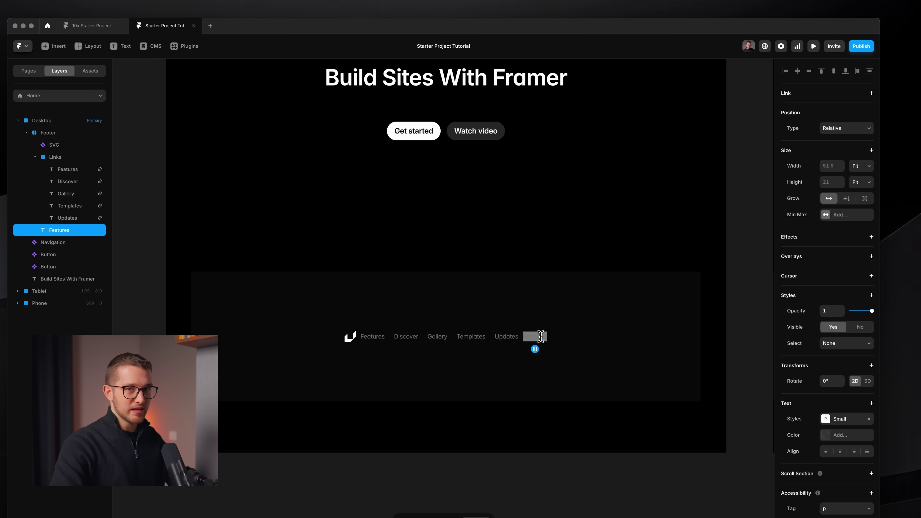
key(shift+super+v)
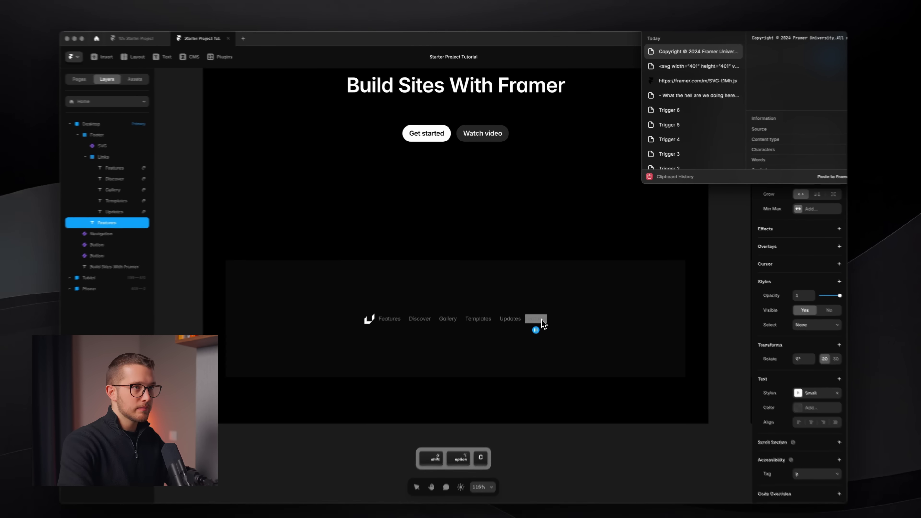
key(Return)
key(Escape)
double_click(570, 301)
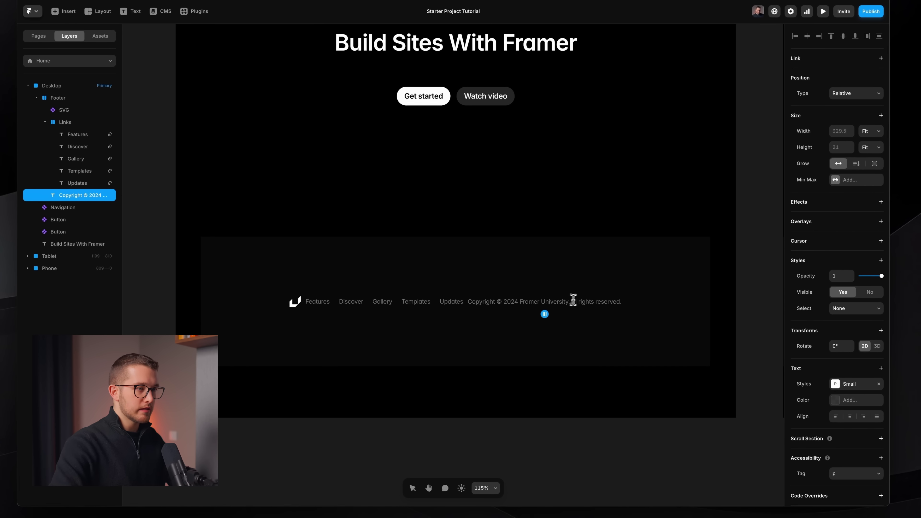
key(Return)
key(Escape)
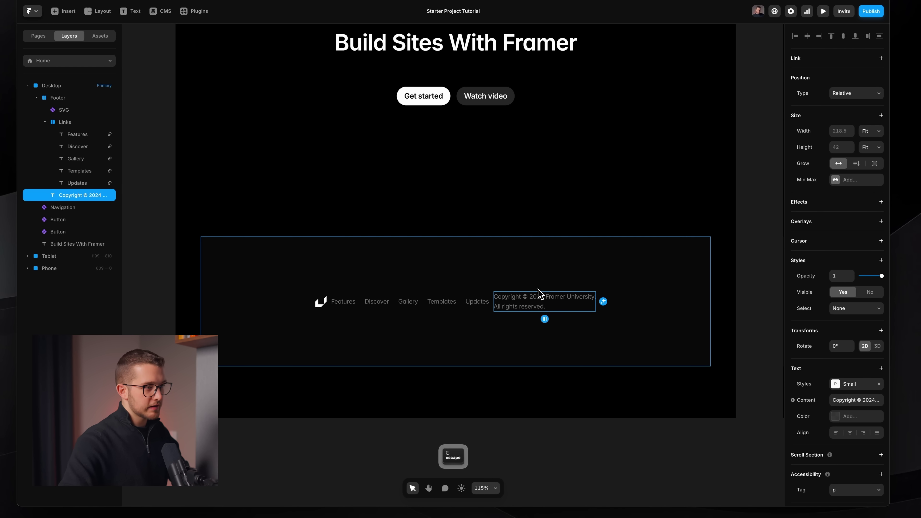
click(507, 275)
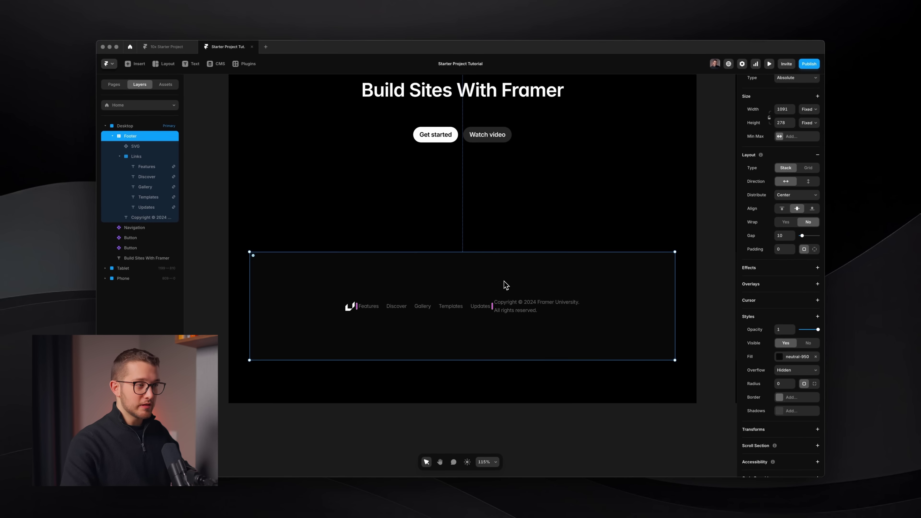
Move the copyright text ahead of the links in the Footer, directly after the logo.
scroll(422, 280, up, 3)
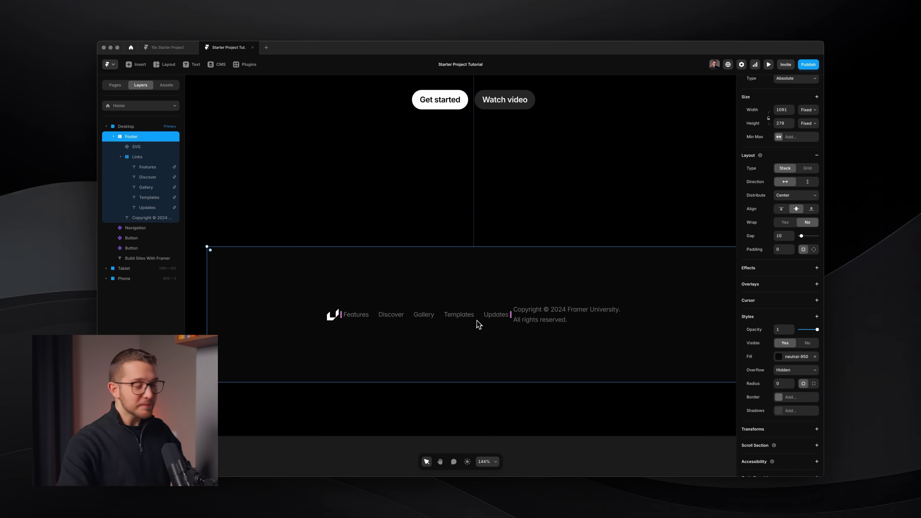
super+click(542, 321)
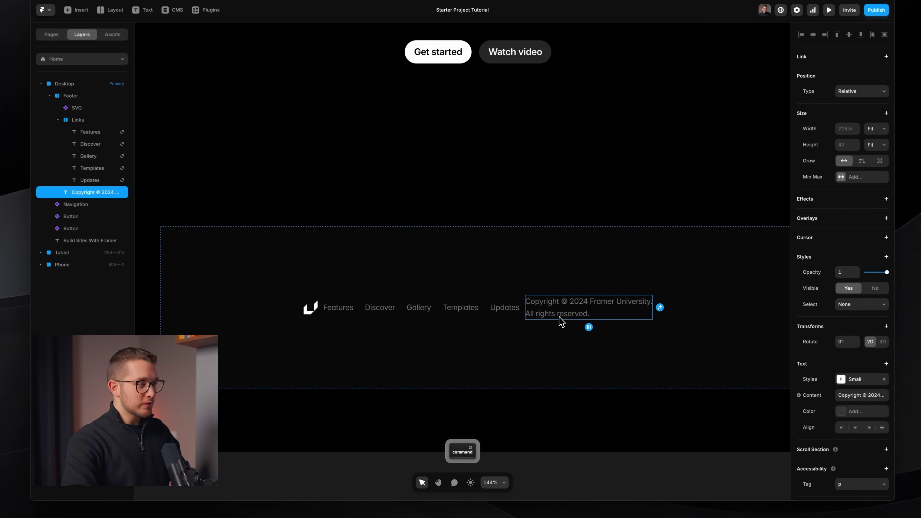
key(Left)
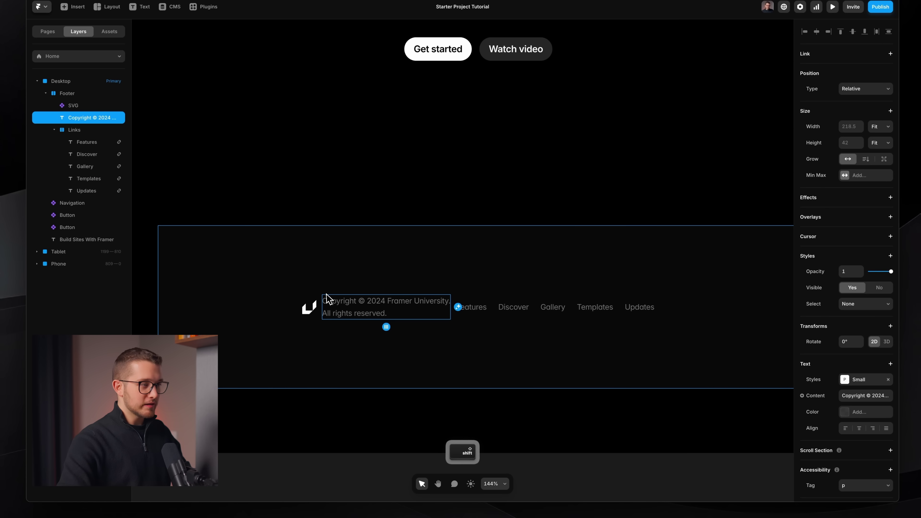
Wrap the logo and copyright text in a stack with vertical direction and left alignment.
shift+click(322, 307)
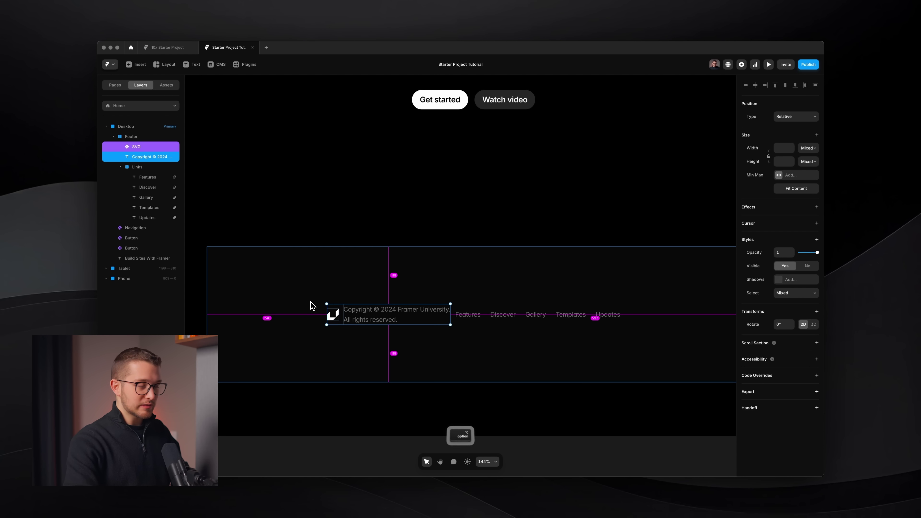
key(ctrl+alt+Return)
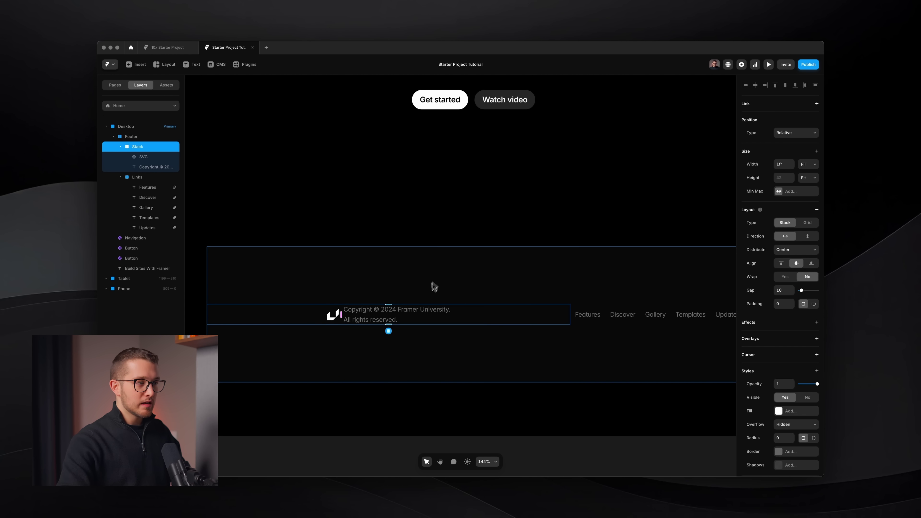
click(809, 236)
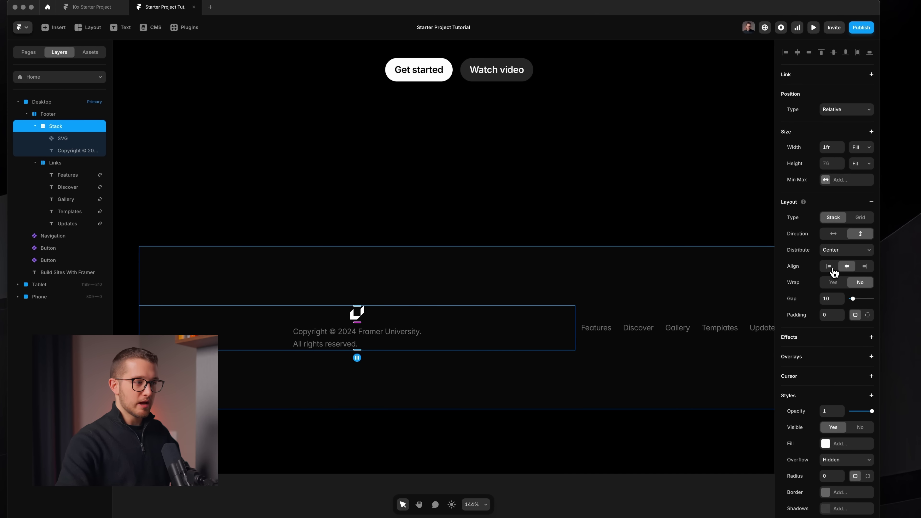
click(832, 269)
Set the width of the copyright text to Fill.
super+click(190, 333)
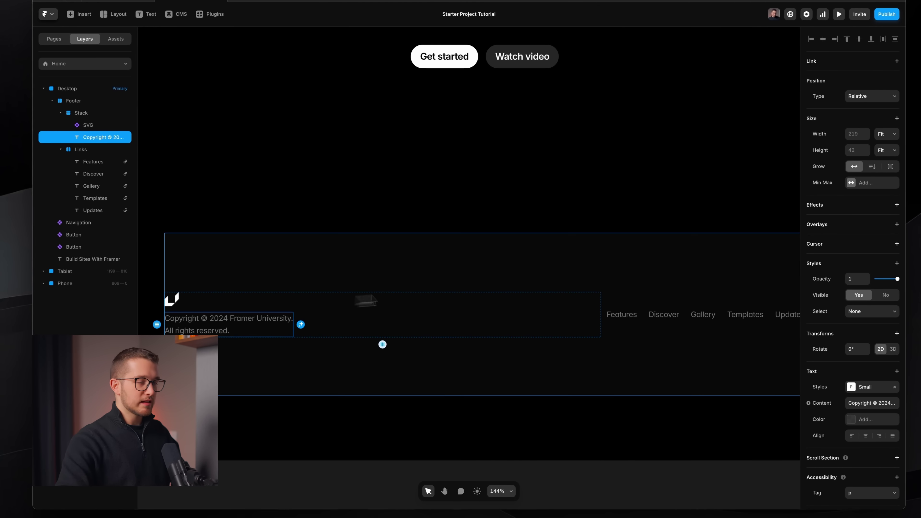
click(887, 134)
click(885, 145)
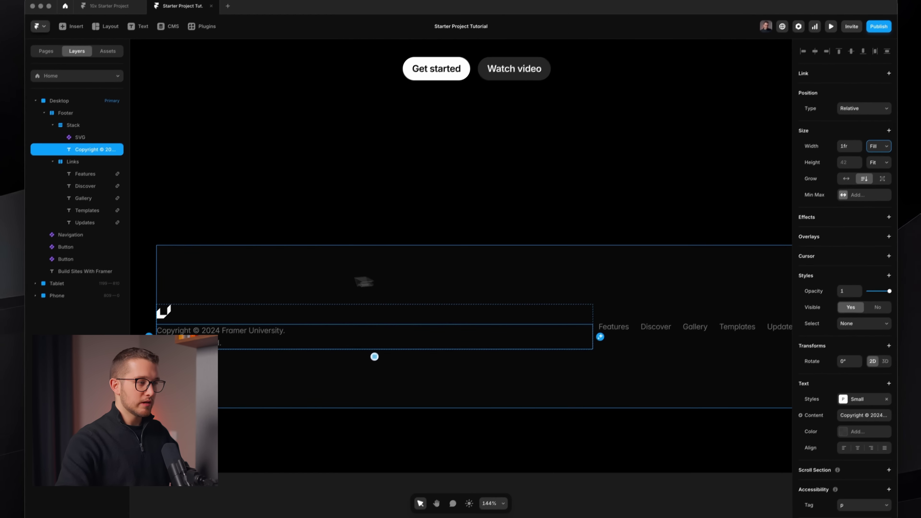
Open the gap value of the stack holding the logo and copyright text for editing.
scroll(240, 322, down, 1)
click(236, 311)
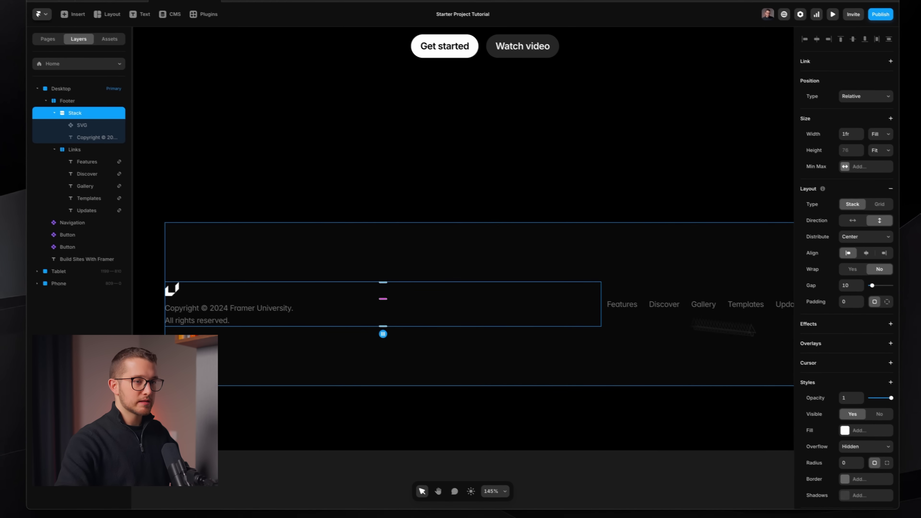
click(848, 281)
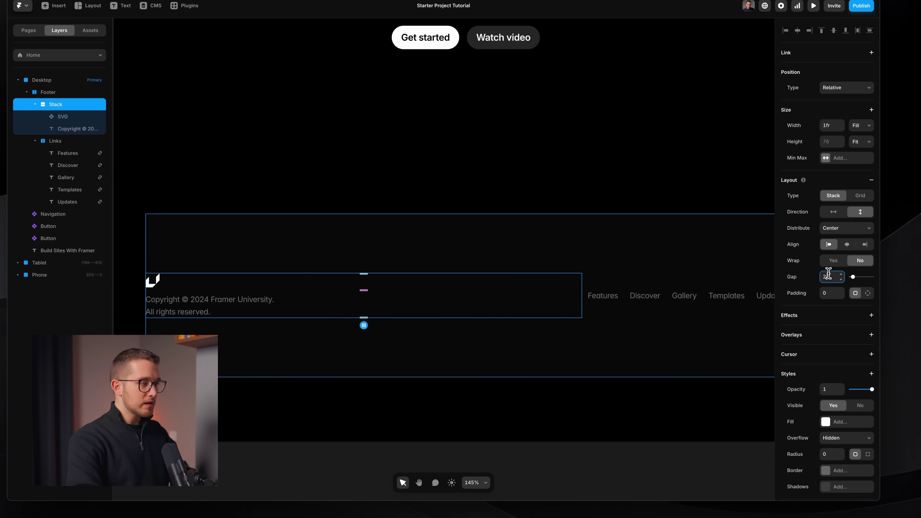
Set the gap of the footer stack holding the logo and copyright text to 20 and measure the spacing between them.
text(20)
key(Return)
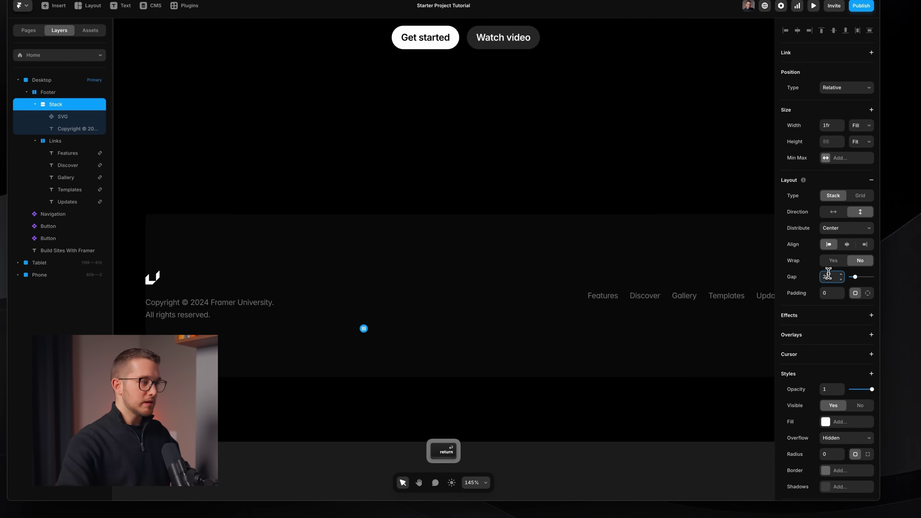
key(super+shift+4)
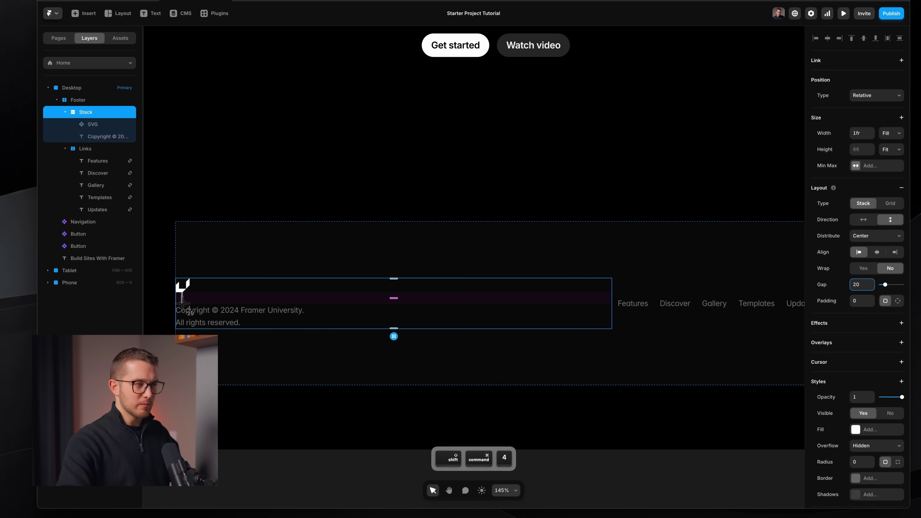
drag(182, 292, 192, 323)
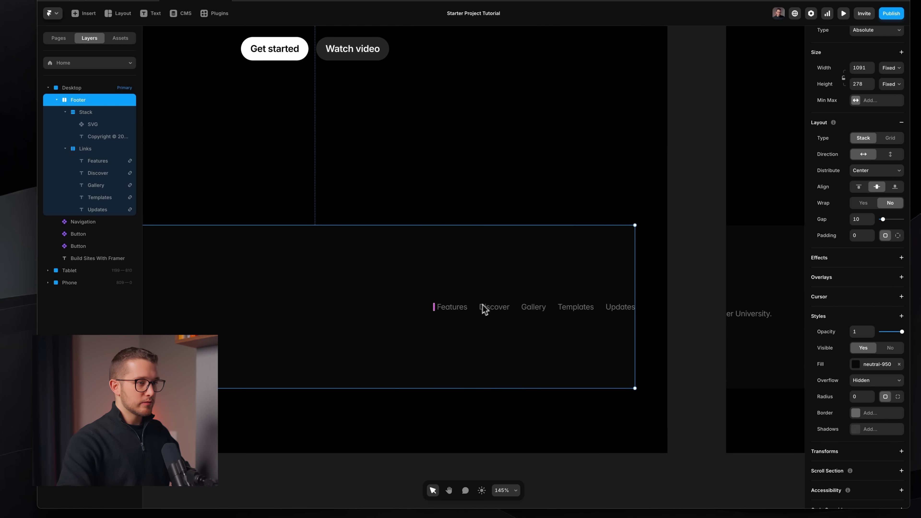
Rename the footer stack containing the logo and copyright text as "Logo + Text".
scroll(473, 297, down, 5)
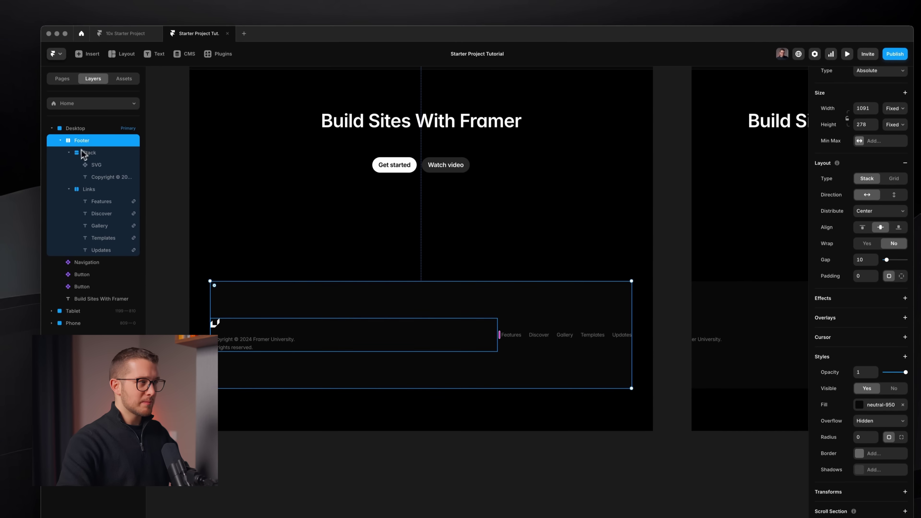
click(87, 155)
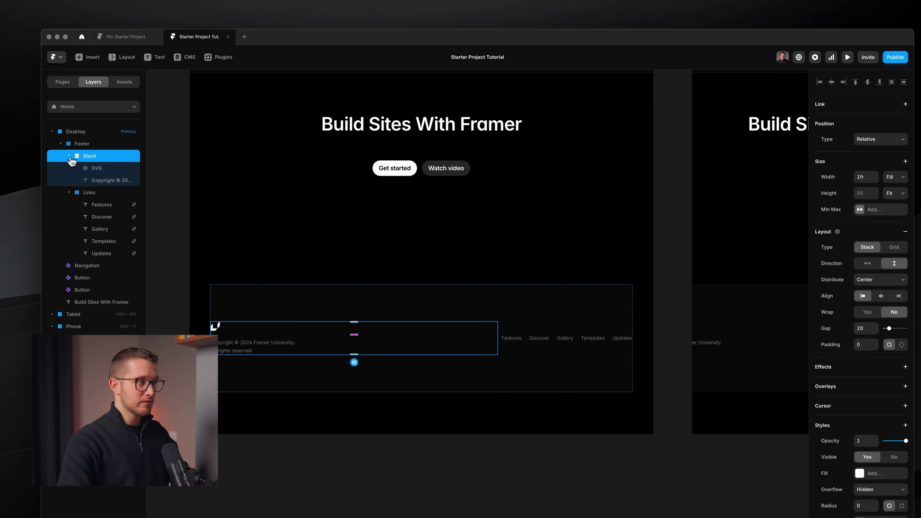
double_click(107, 156)
key(shift)
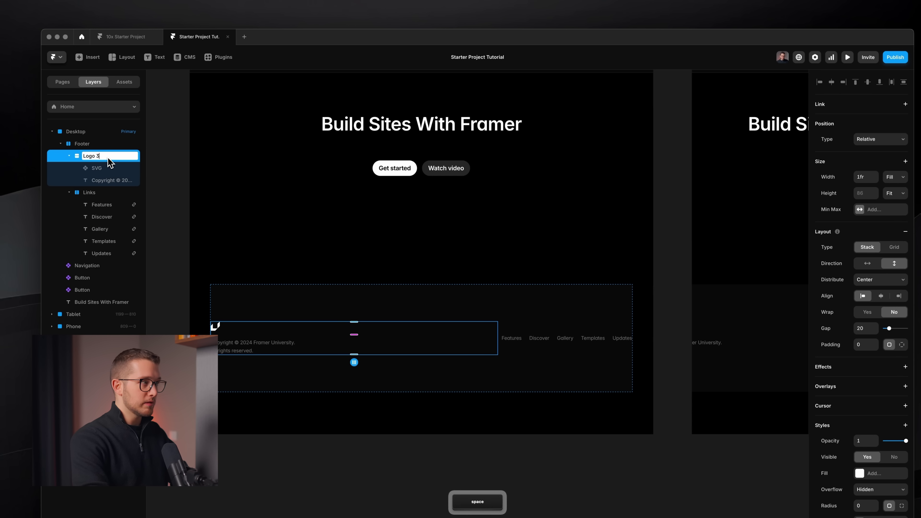
text(Logo + Text)
key(Return)
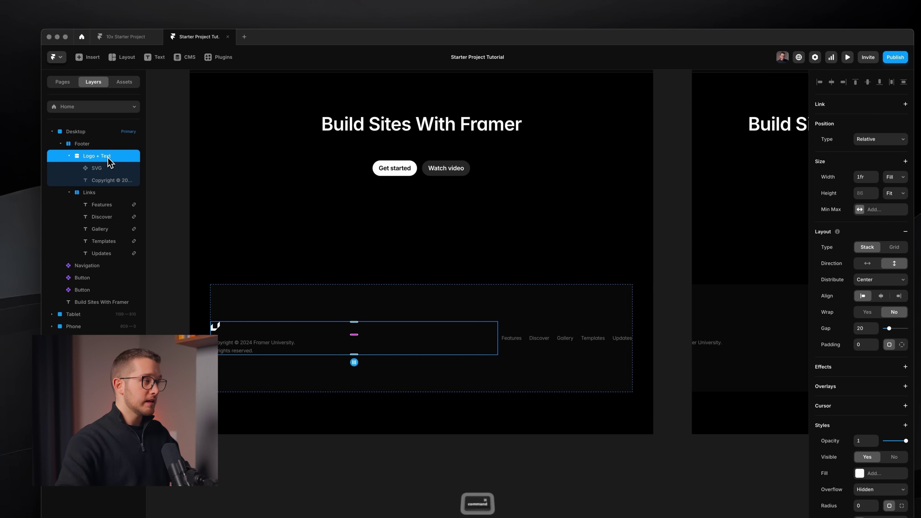
Wrap the Logo + Text and Links stacks together in a new stack named "Content".
super+click(105, 193)
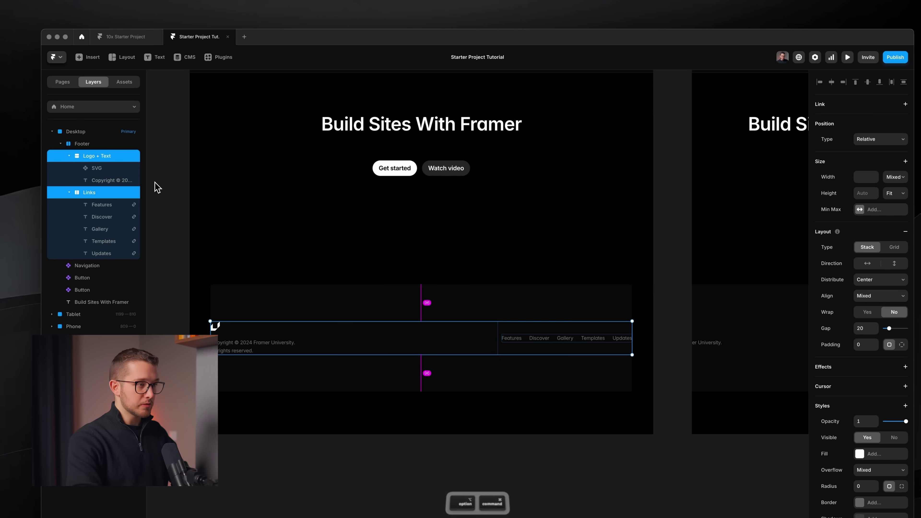
key(shift+a)
text(Cont)
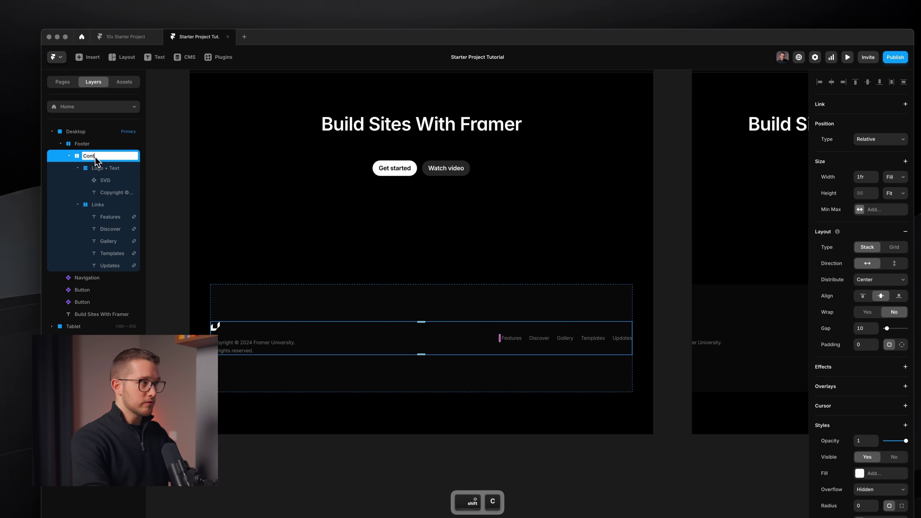
text(ent)
key(Return)
Limit the Content stack to a fixed maximum width of 1000 and align its items to the top.
click(873, 211)
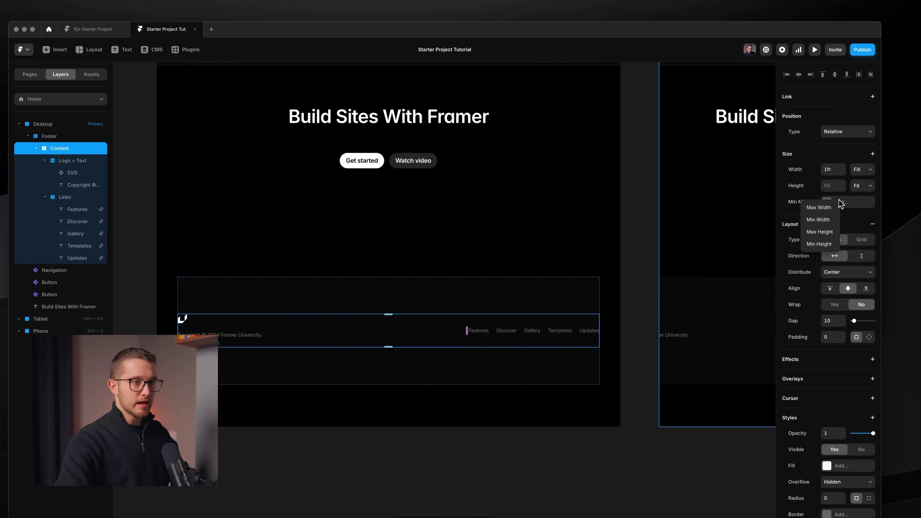
click(836, 207)
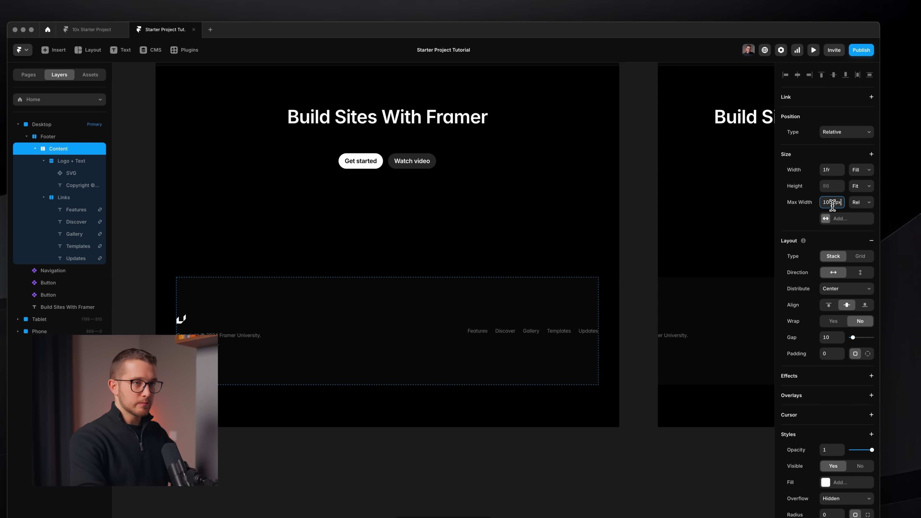
key(Return)
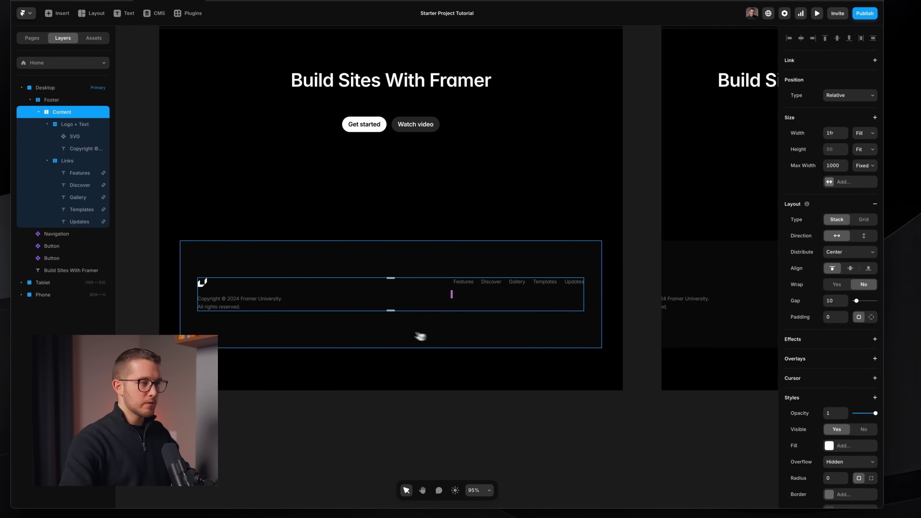
Set the footer's Links stack to Fill width and distribute its links to the End.
scroll(468, 290, up, 5)
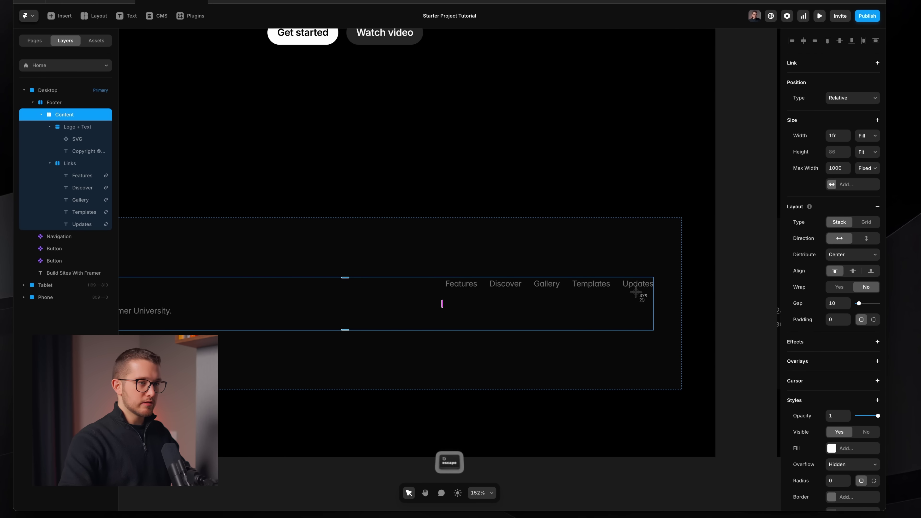
key(Escape)
scroll(636, 295, down, 5)
scroll(637, 294, left, 1)
double_click(575, 270)
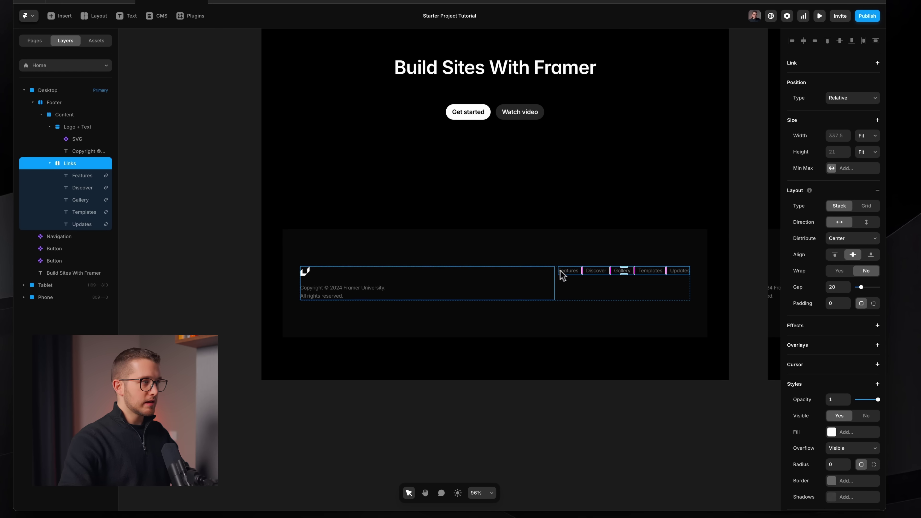
click(866, 136)
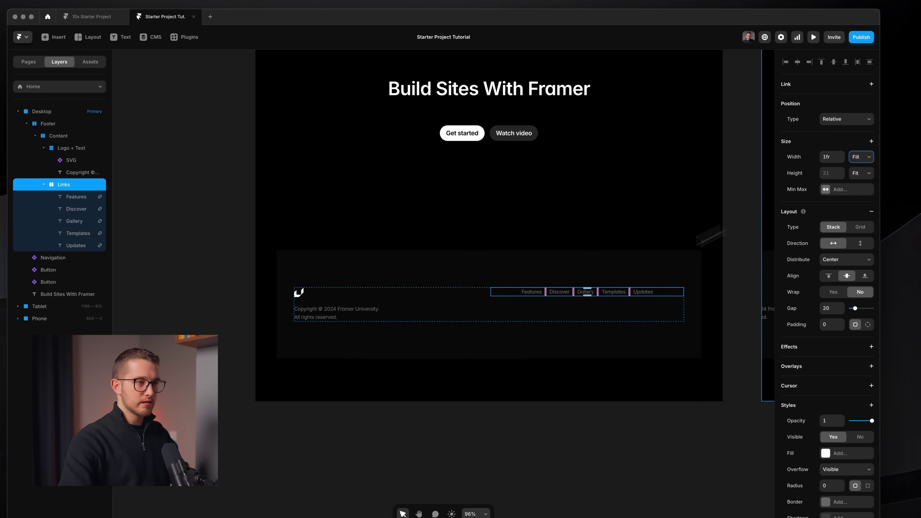
scroll(586, 303, up, 3)
scroll(542, 286, up, 4)
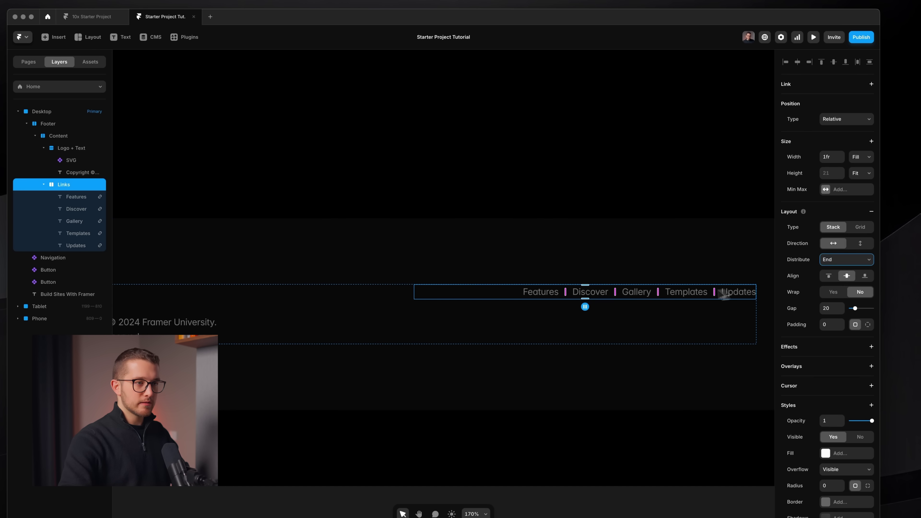
Narrow the footer from both sides to test how its content adapts to smaller widths.
scroll(640, 285, down, 3)
key(Escape)
key(Escape)
scroll(504, 254, down, 4)
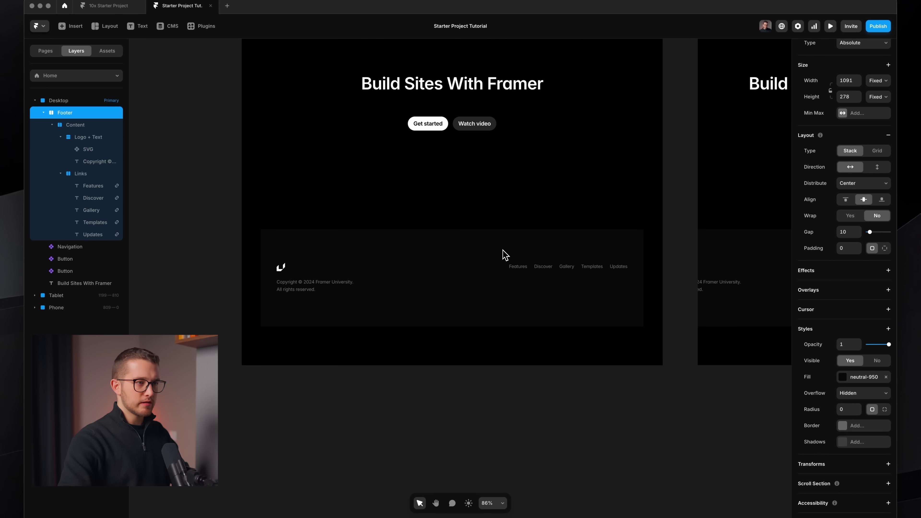
drag(641, 251, 514, 247)
Enable wrapping on the footer's Links stack.
scroll(514, 247, up, 5)
click(456, 278)
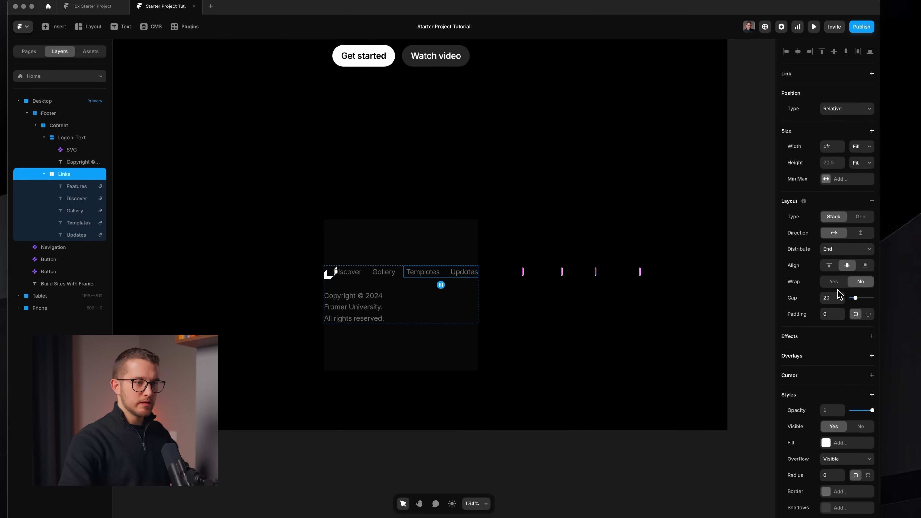
click(838, 285)
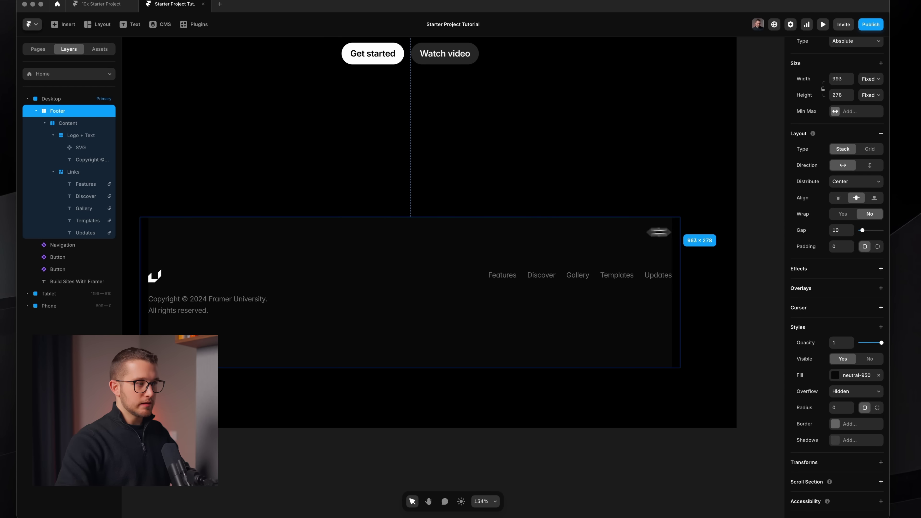
Narrow the footer to about 865 wide and give the Content stack 20 padding on its left and right sides.
drag(664, 231, 644, 232)
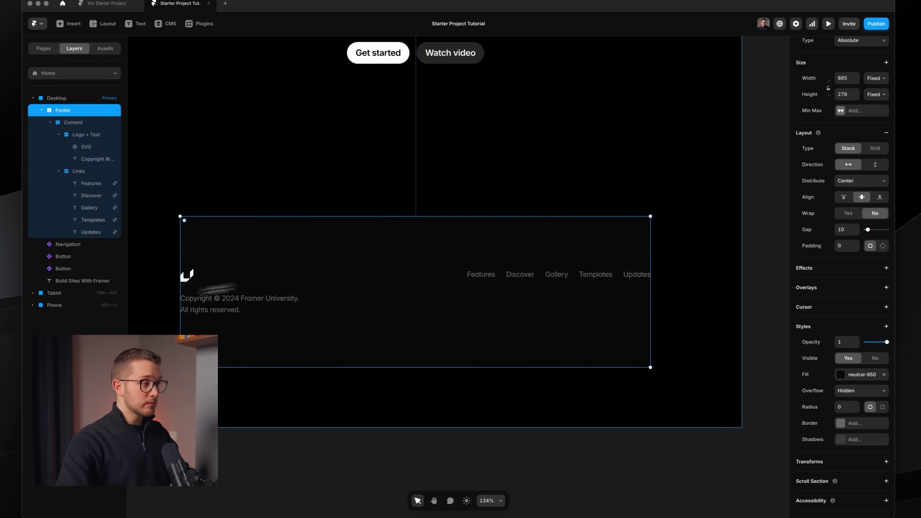
scroll(647, 286, left, 1)
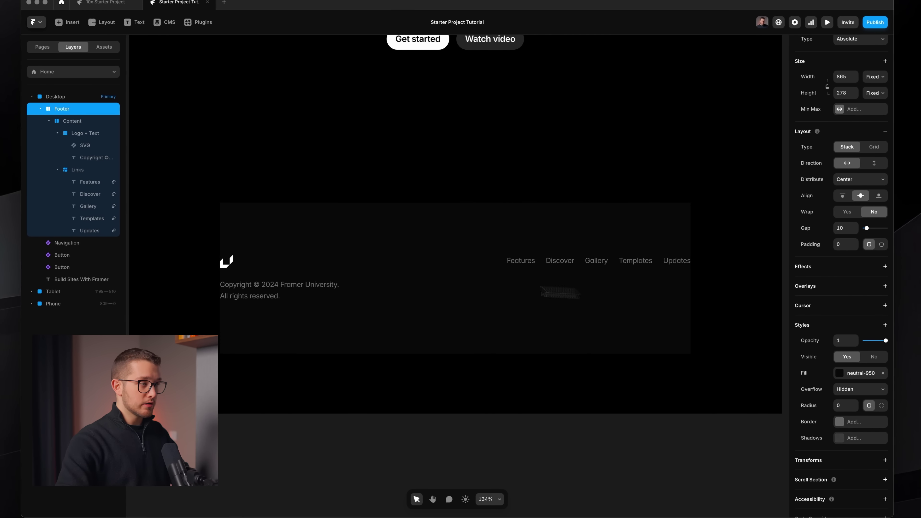
click(112, 144)
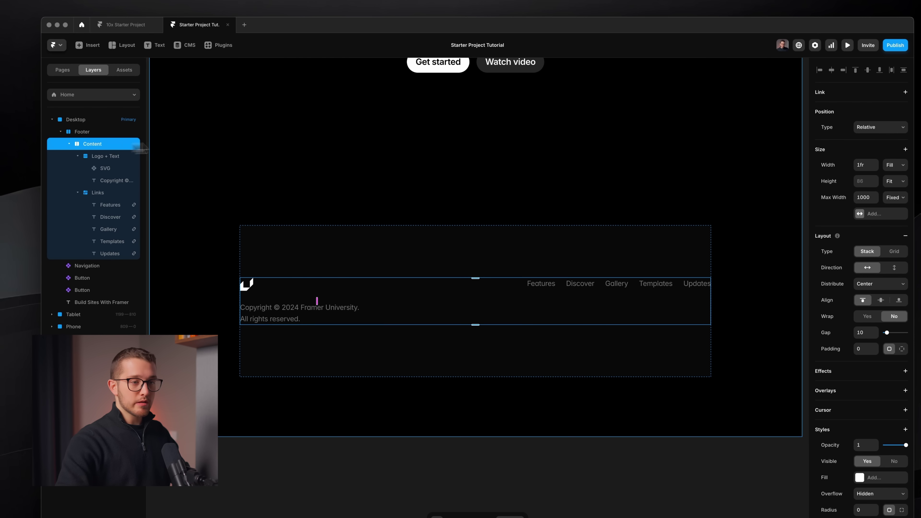
click(902, 349)
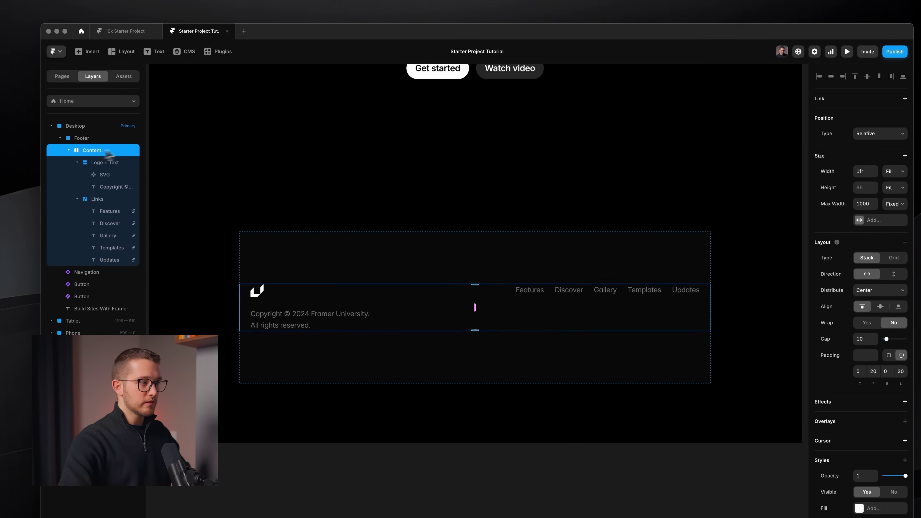
Set the height of the Footer stack to Fit its content.
scroll(325, 231, down, 3)
click(343, 253)
scroll(347, 254, up, 2)
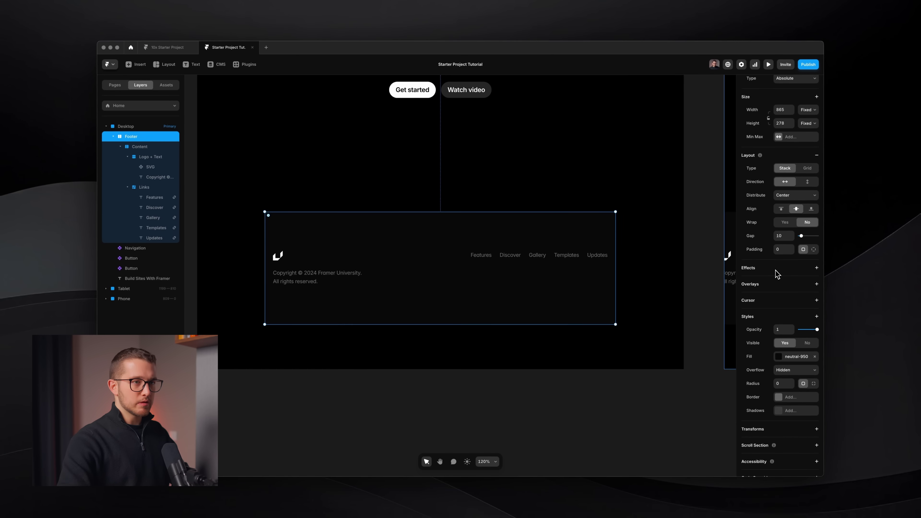
click(808, 123)
click(813, 148)
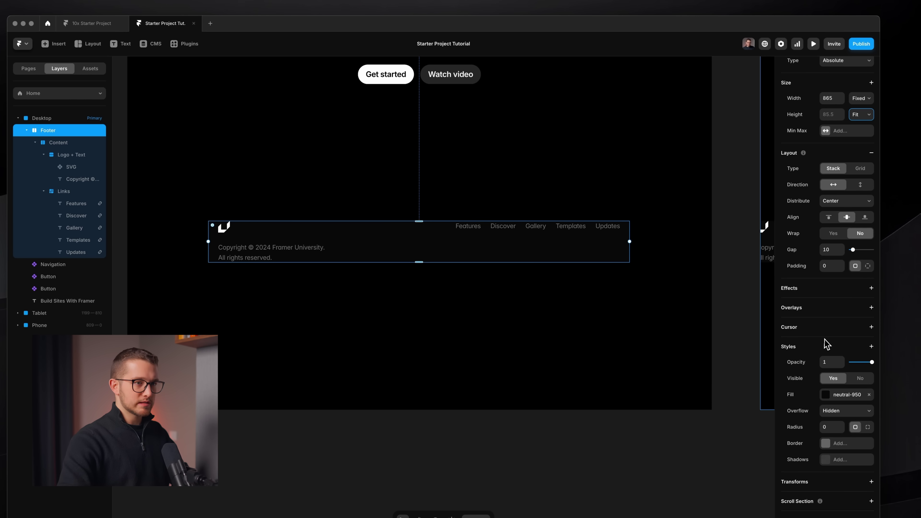
Give the footer 44 padding at top and bottom and widen it symmetrically to about 1201, across the desktop page.
click(868, 265)
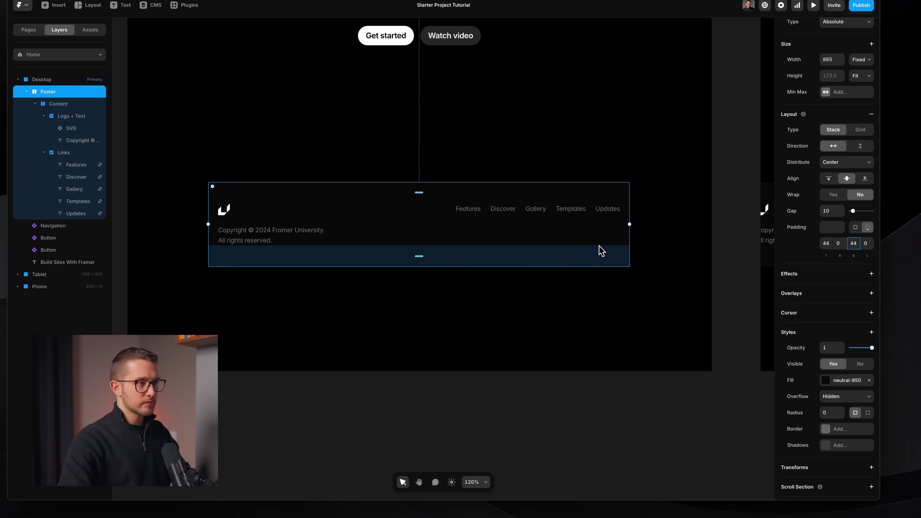
key(alt)
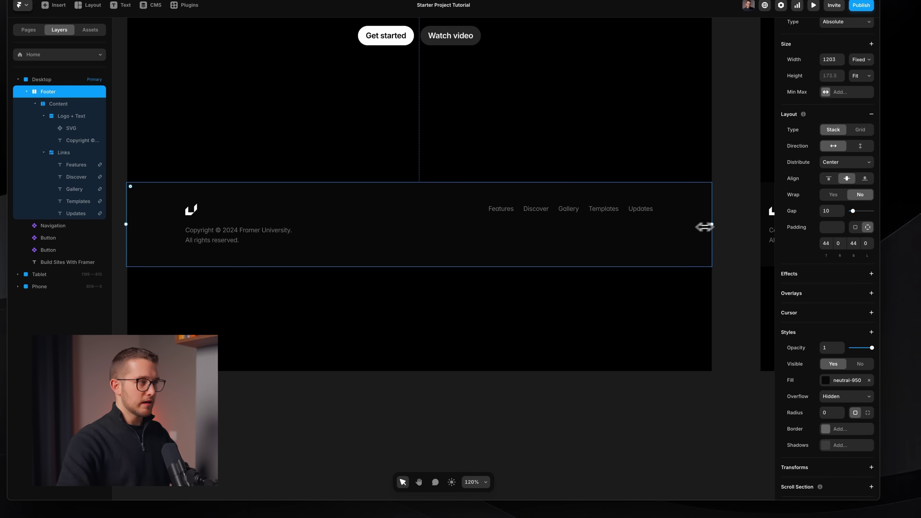
drag(127, 224, 144, 223)
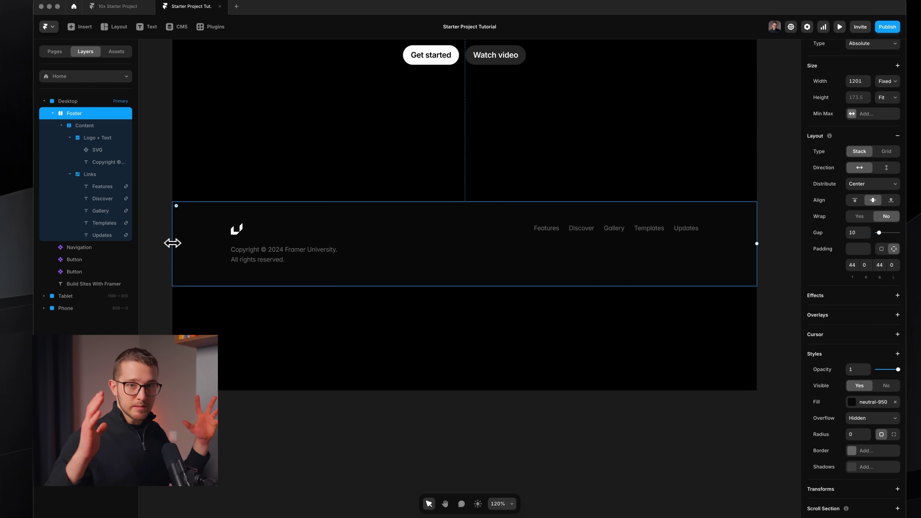
Turn the footer stack into a component named "Footer".
right_click(365, 223)
click(383, 244)
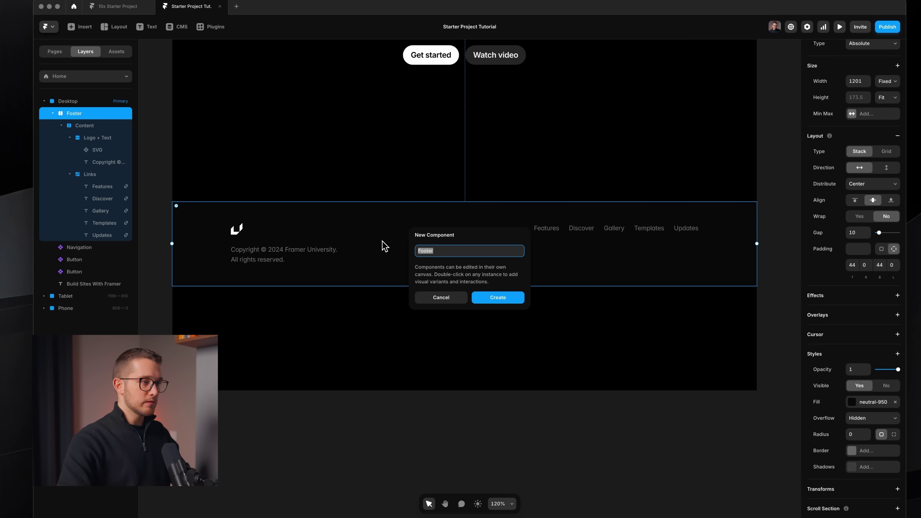
click(496, 297)
Delete the Tablet variant of the Footer component and move the Phone variant right beside the Desktop variant.
scroll(266, 275, up, 5)
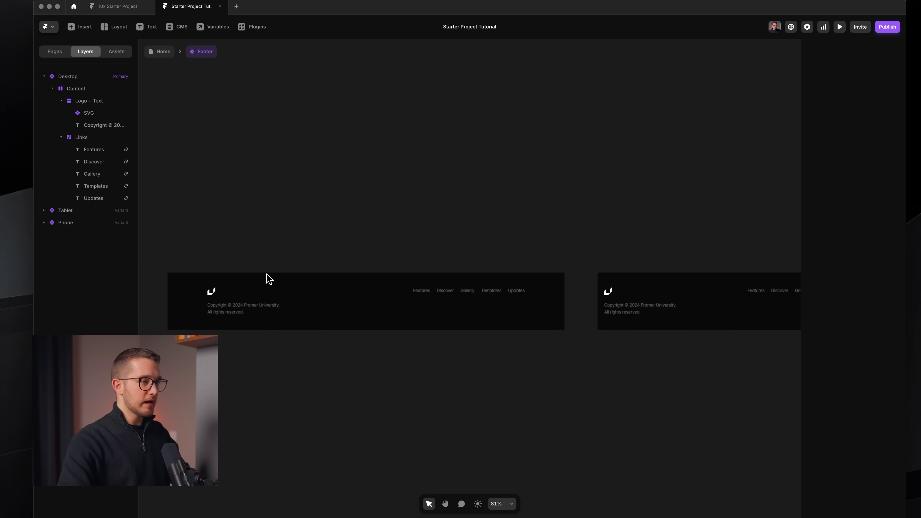
click(553, 246)
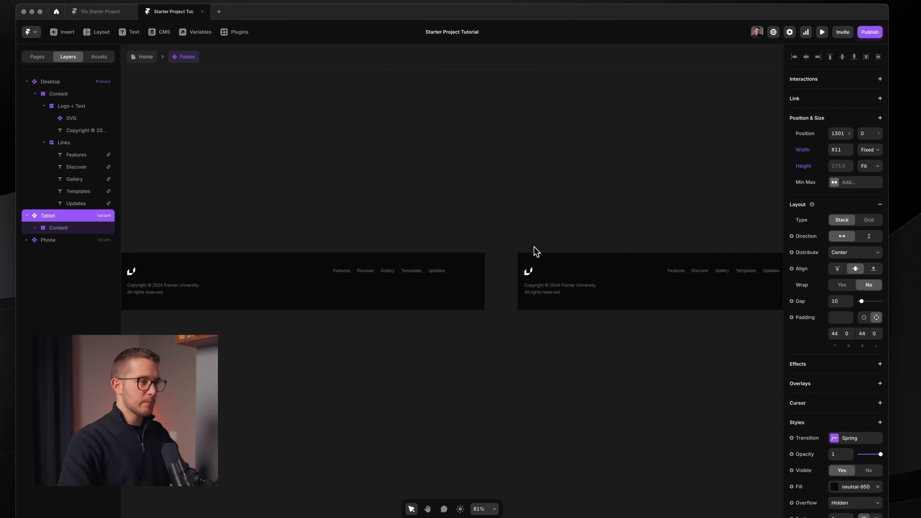
scroll(535, 252, down, 5)
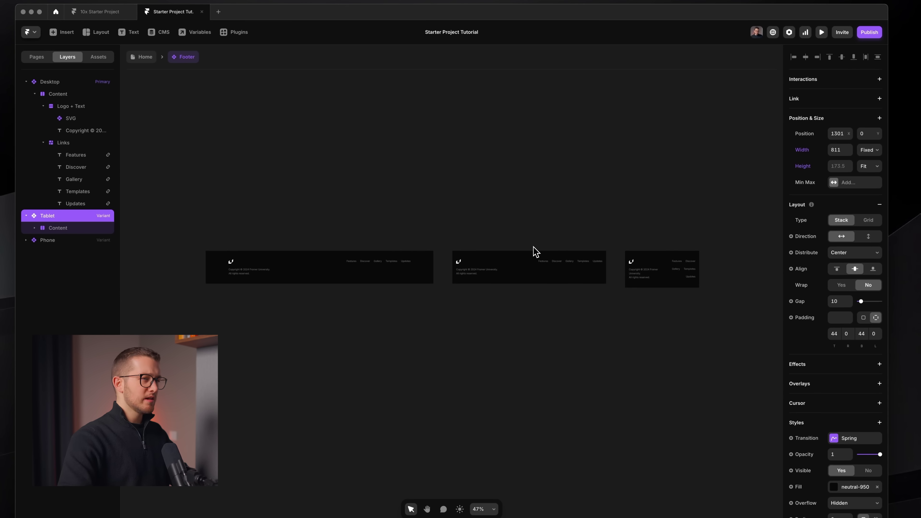
key(Delete)
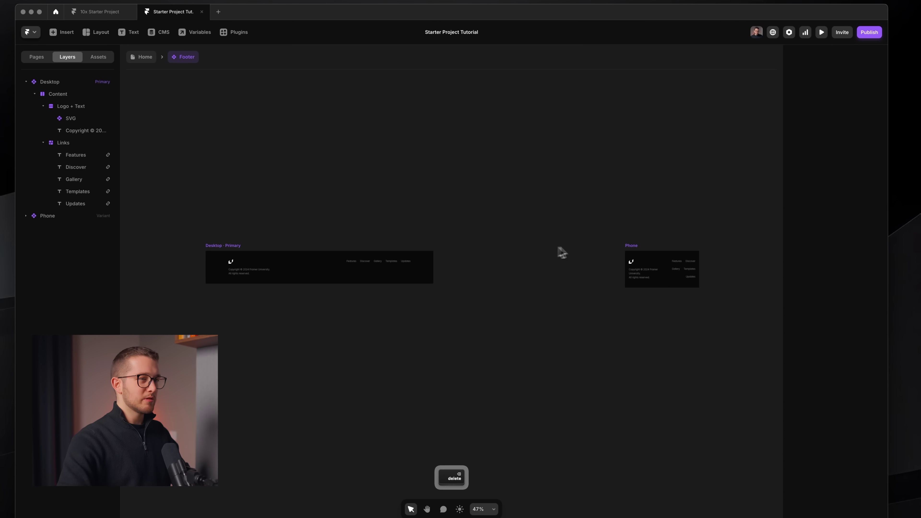
drag(622, 250, 447, 249)
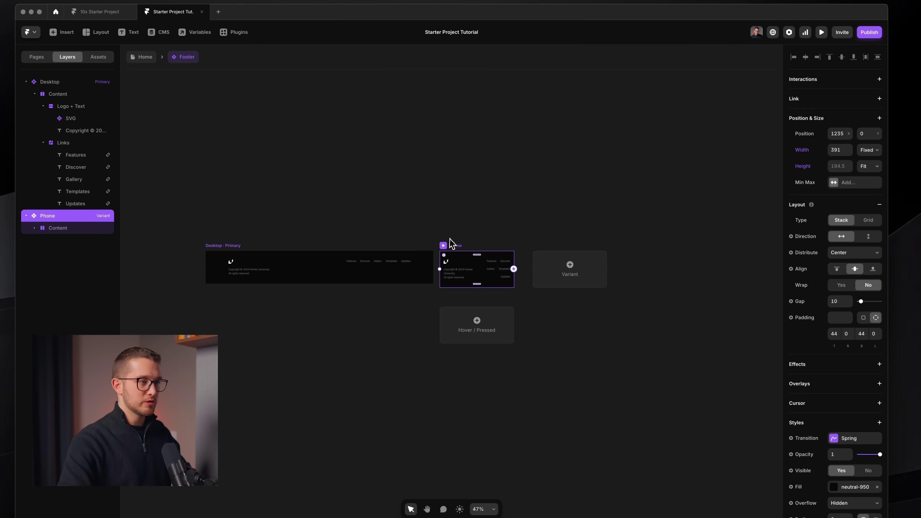
scroll(450, 243, up, 10)
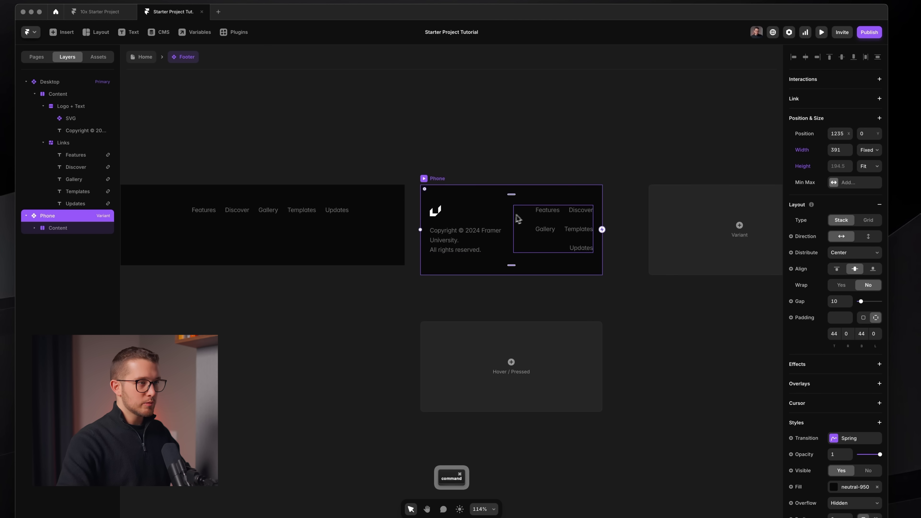
Set the Phone variant's Content stack to a vertical direction and distribute its Links stack from the Start.
super+click(517, 216)
click(511, 215)
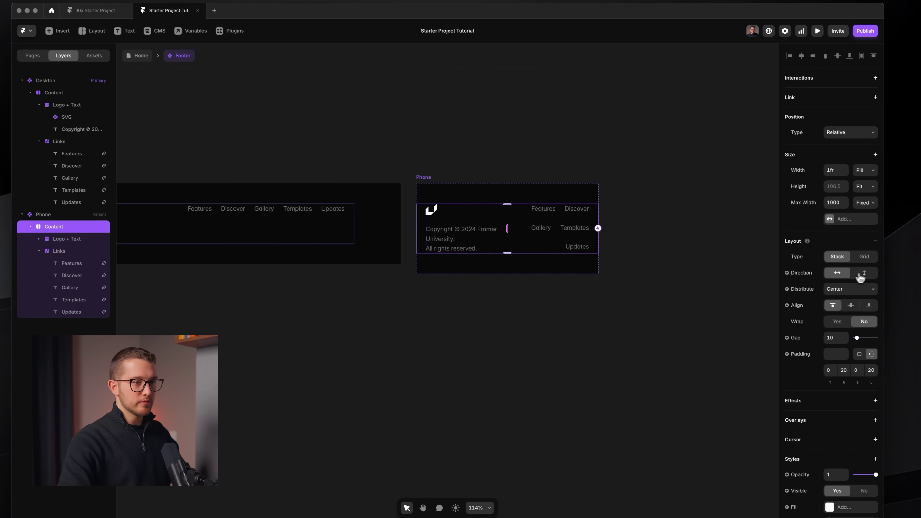
click(868, 274)
click(498, 255)
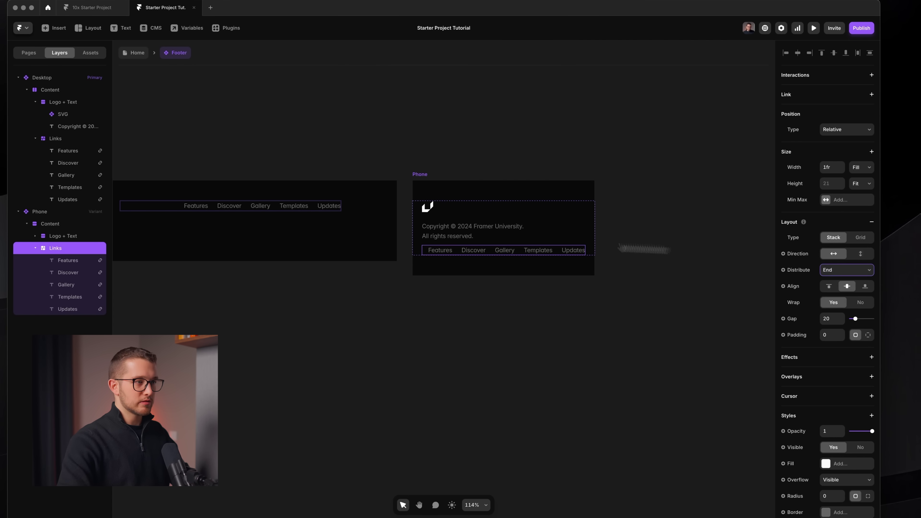
scroll(454, 230, up, 3)
key(shift+super+4)
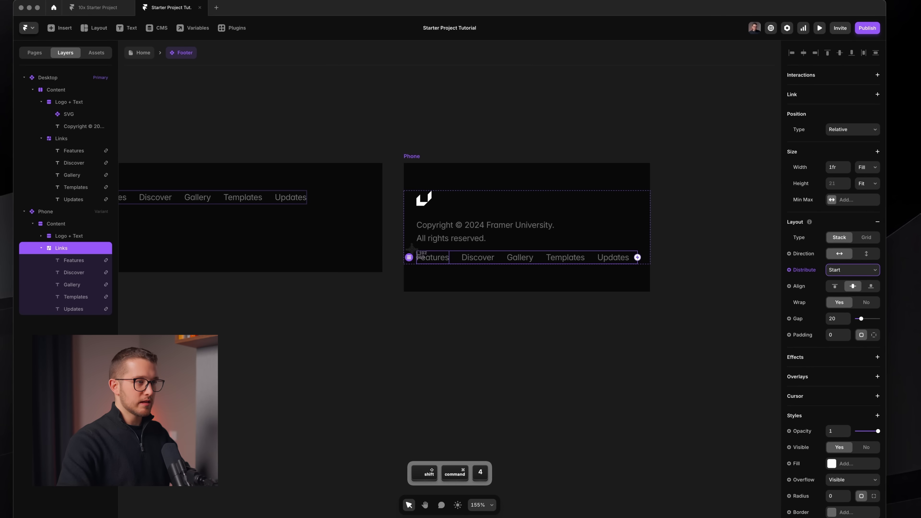
Set the gap of the Phone variant's Content stack to 26.
super+click(516, 247)
click(839, 332)
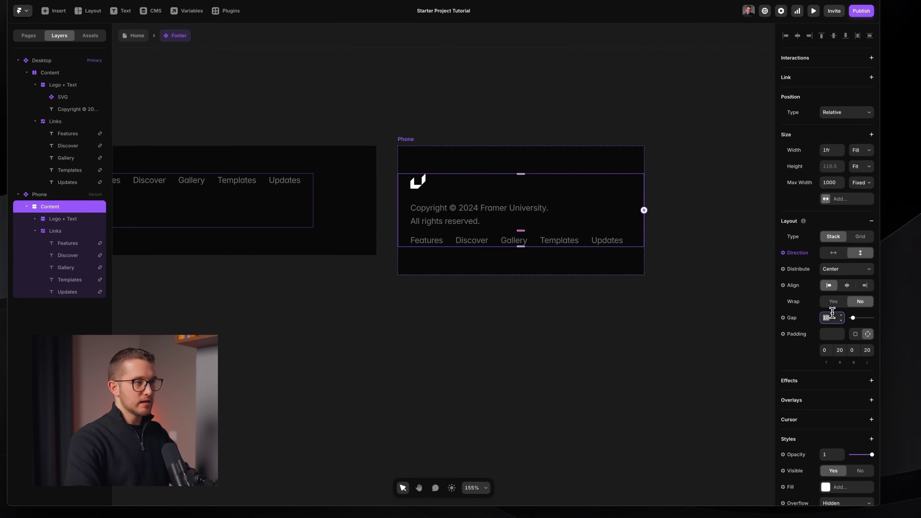
key(shift+Up)
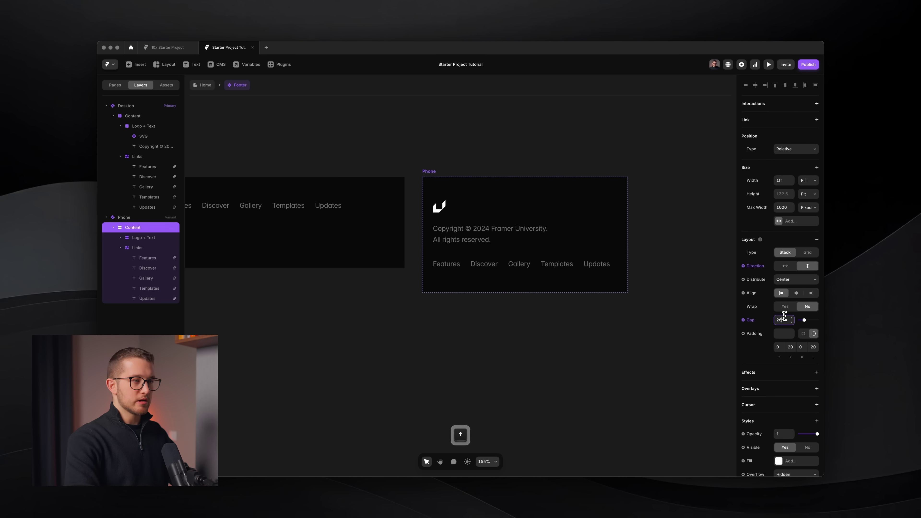
scroll(585, 330, down, 5)
click(585, 331)
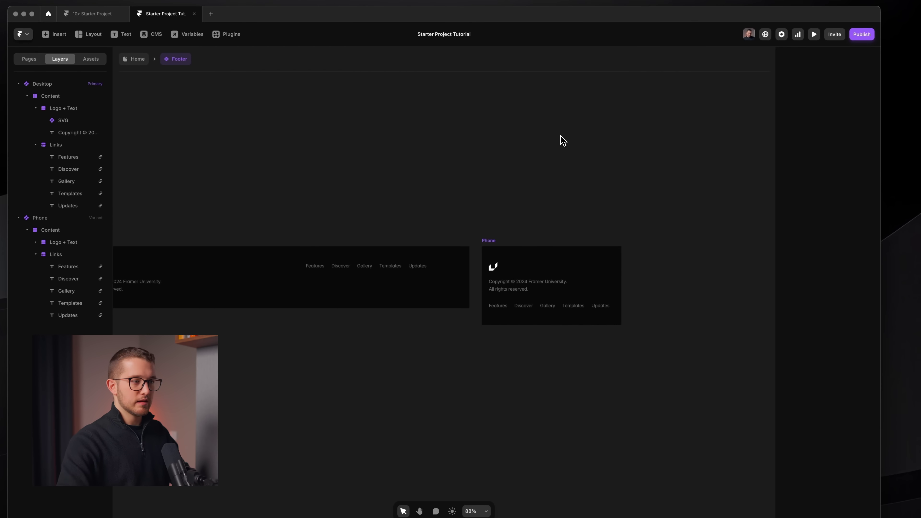
Examine the Desktop variant of the footer: its logo, copyright text and links.
scroll(563, 141, left, 5)
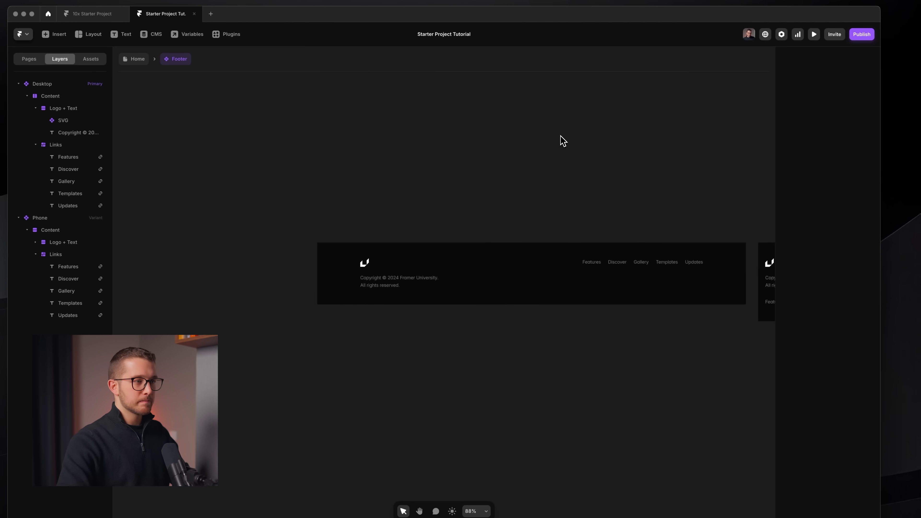
scroll(559, 139, right, 5)
scroll(531, 236, up, 2)
scroll(530, 235, up, 2)
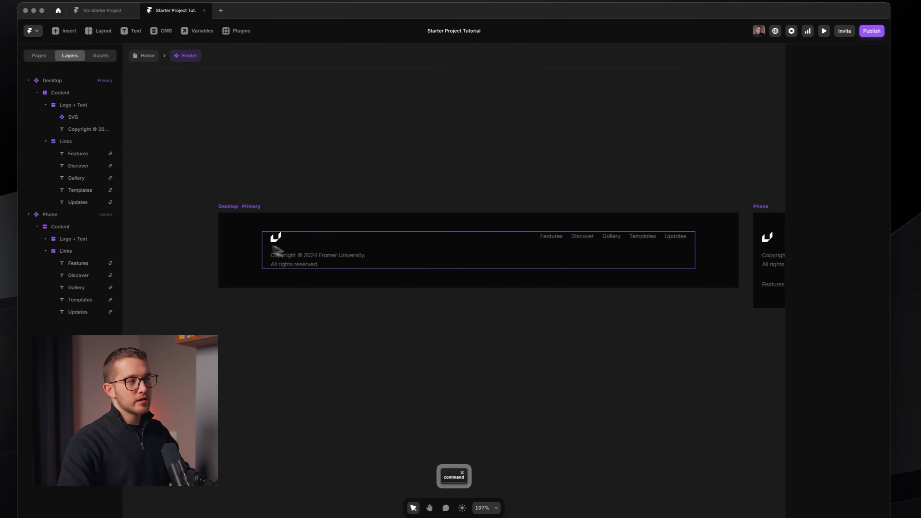
click(254, 236)
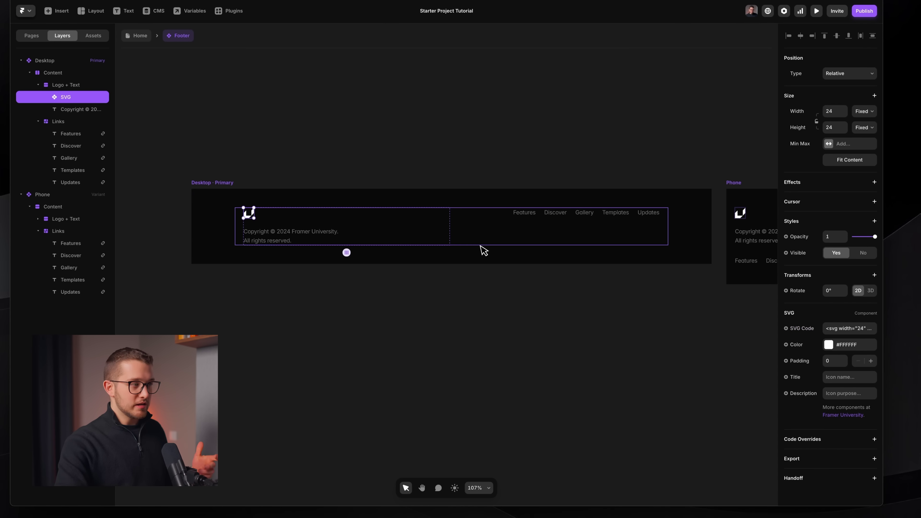
super+click(283, 242)
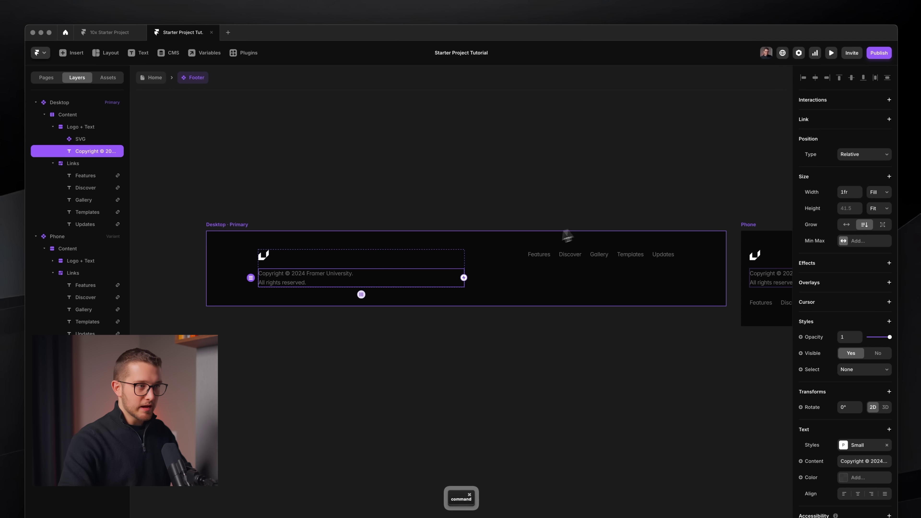
super+click(539, 255)
click(559, 125)
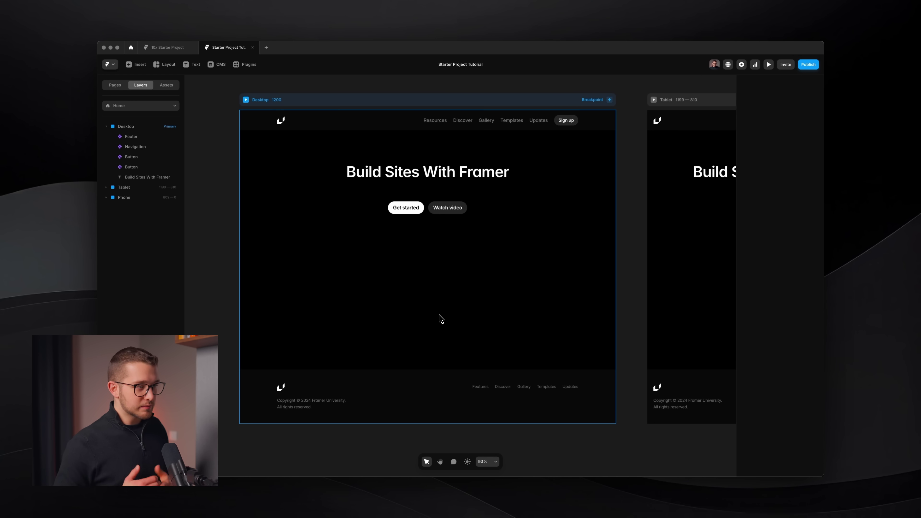
Copy the Bottom Line layer from the Desktop variant of the Navigation component.
click(391, 393)
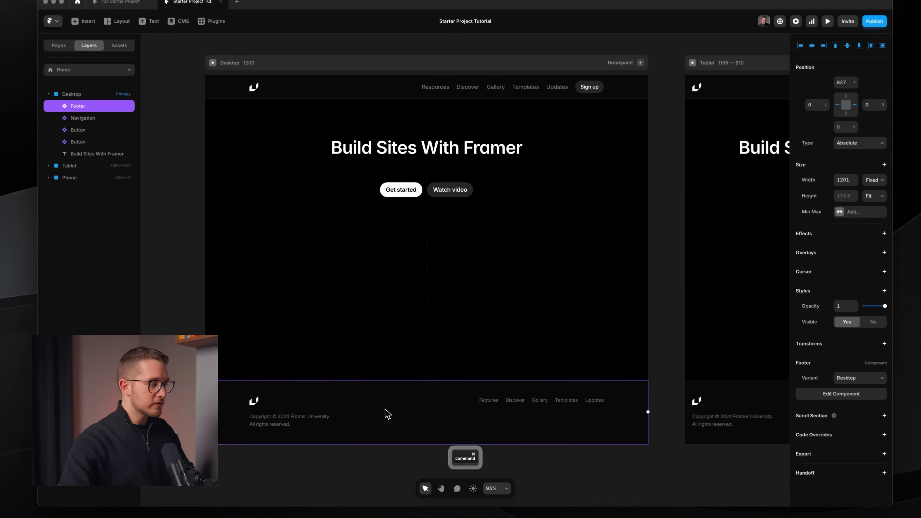
scroll(392, 394, up, 3)
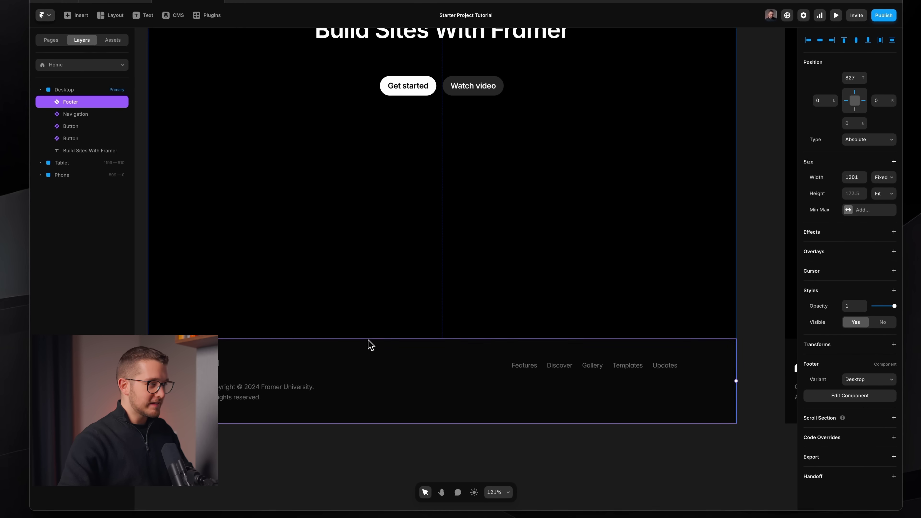
scroll(366, 374, up, 3)
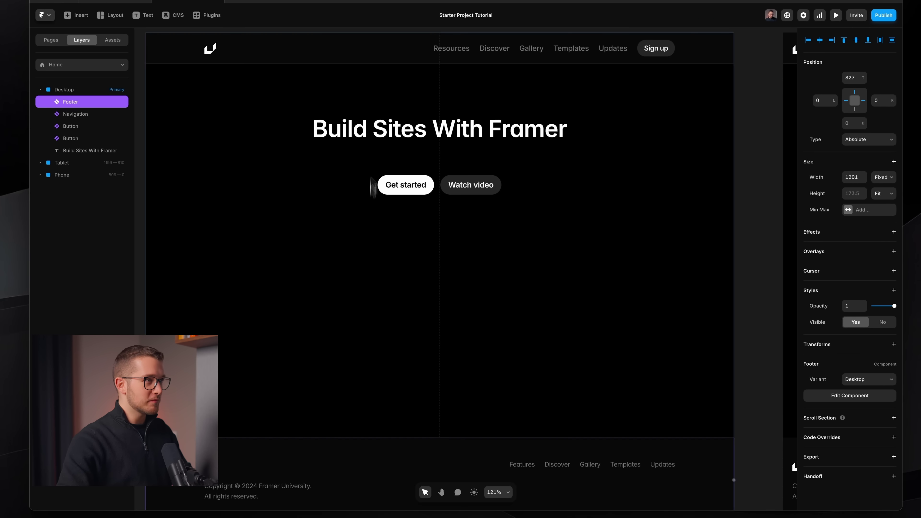
scroll(372, 165, up, 5)
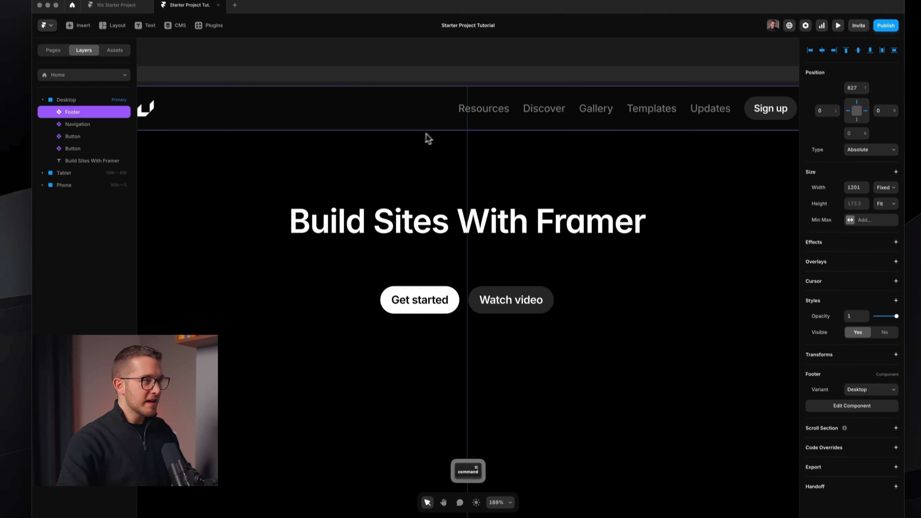
scroll(445, 156, up, 2)
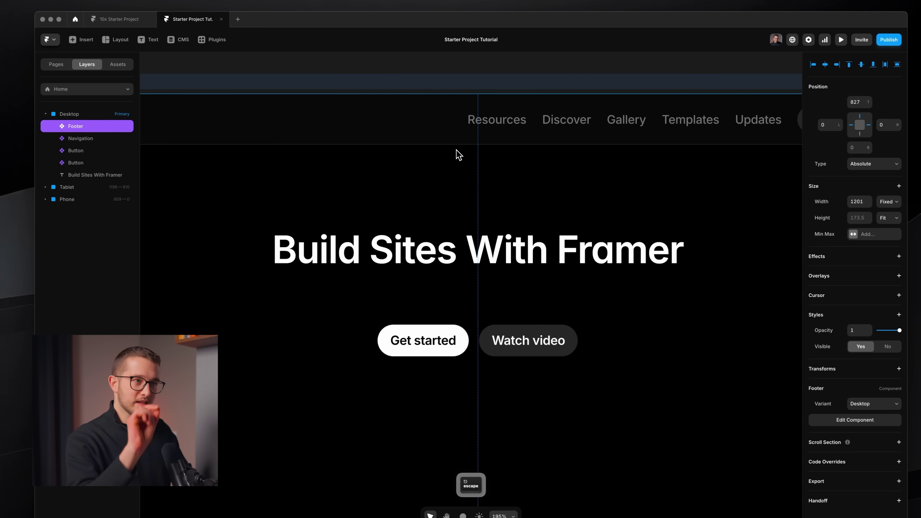
double_click(514, 141)
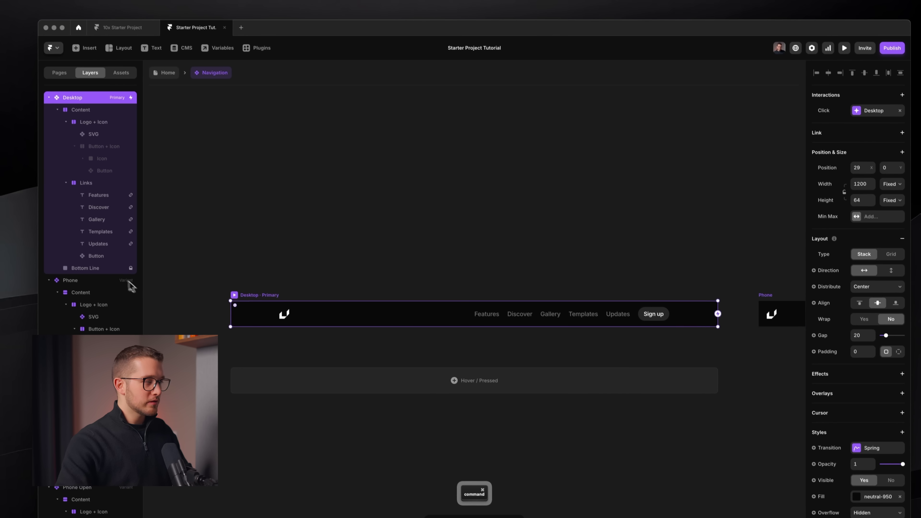
click(111, 260)
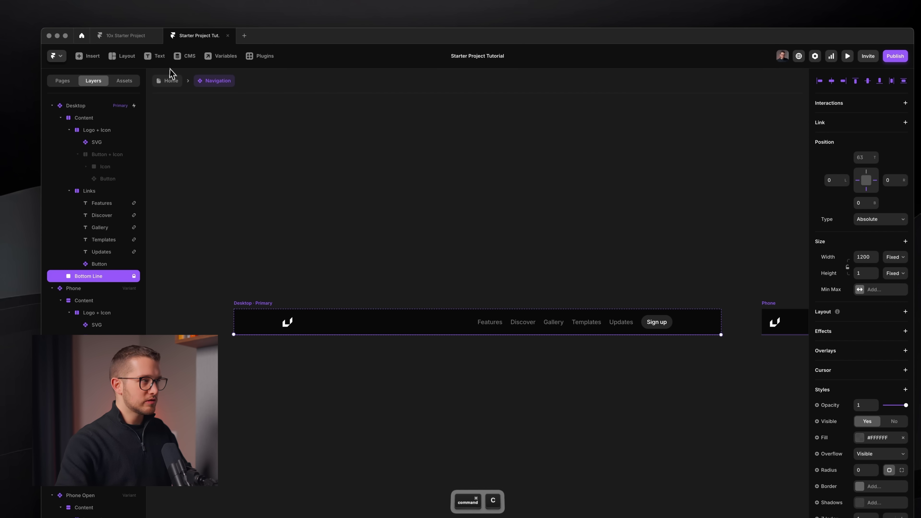
Paste the copied Bottom Line layer into the Desktop variant of the Footer component.
click(169, 81)
scroll(409, 287, down, 5)
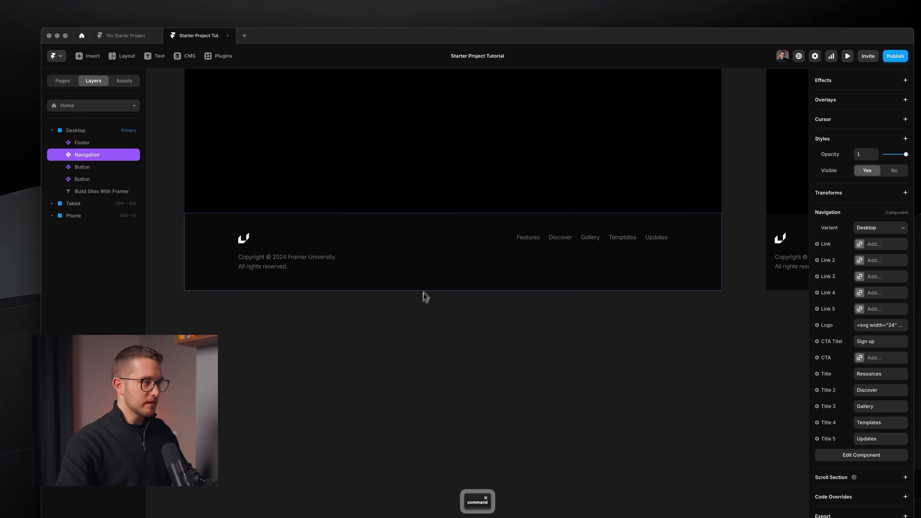
double_click(427, 267)
key(cmd+v)
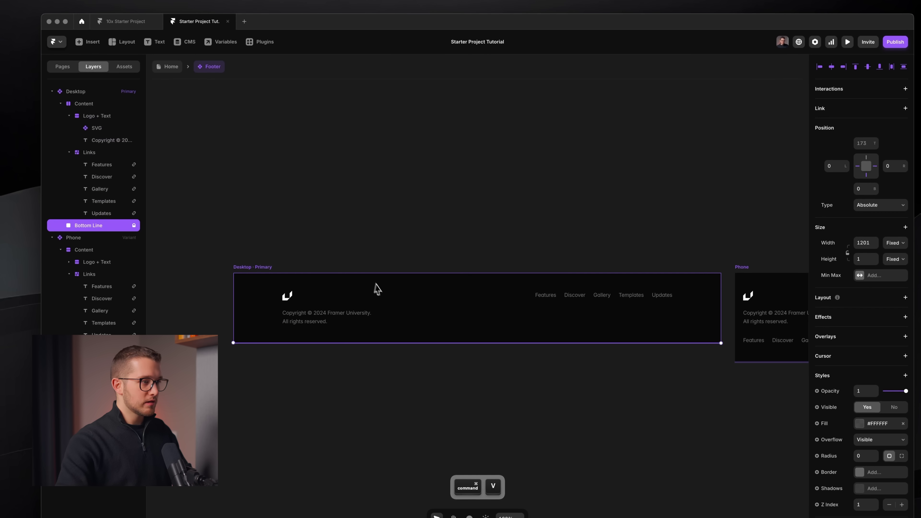
Pin the pasted line to the footer's top edge at 0 instead of the bottom, and return to the Home page.
scroll(391, 327, up, 5)
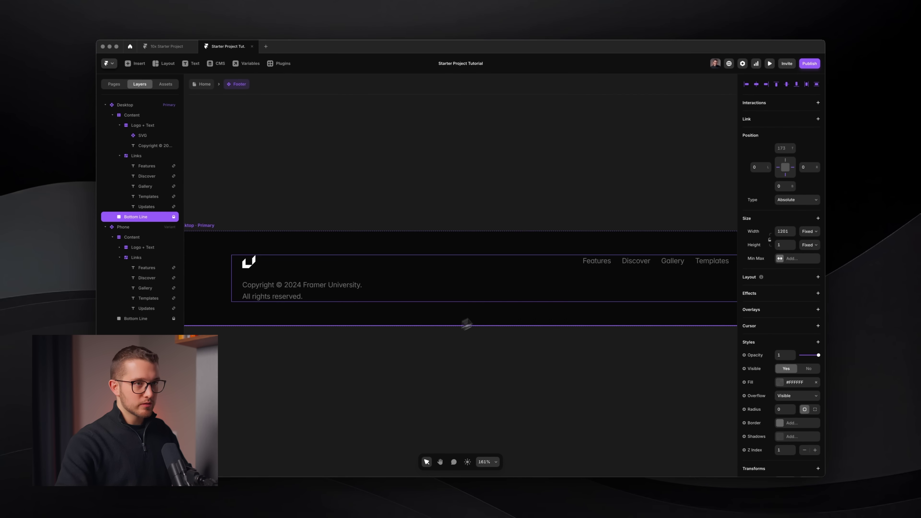
scroll(529, 288, down, 5)
scroll(535, 276, right, 2)
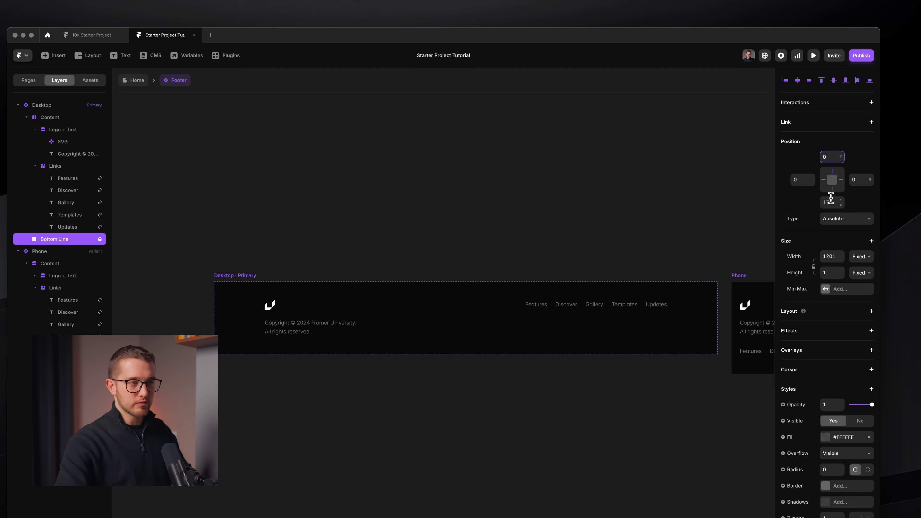
click(134, 80)
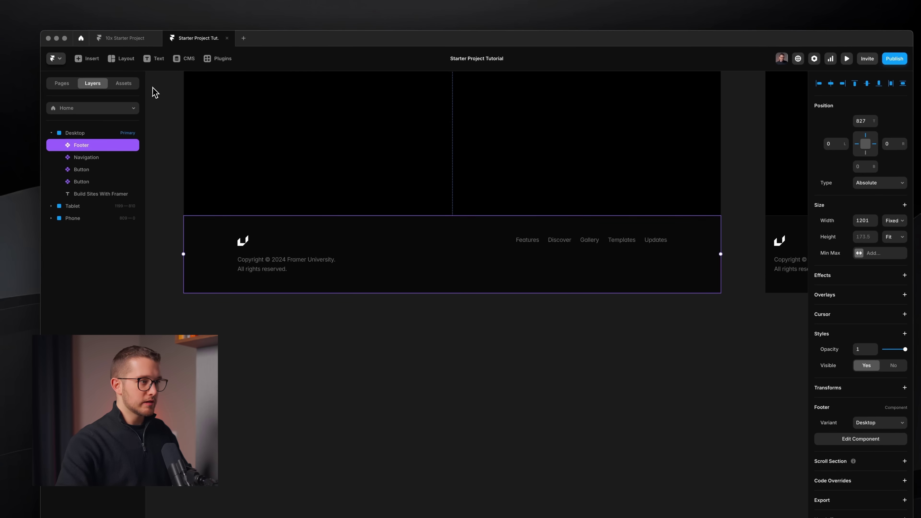
scroll(377, 217, up, 3)
click(406, 381)
scroll(428, 253, up, 3)
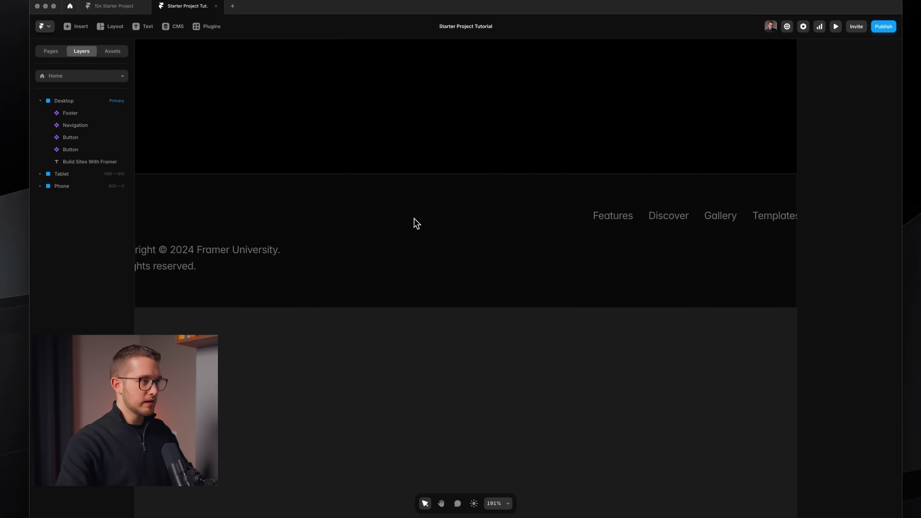
key(shift+super+4)
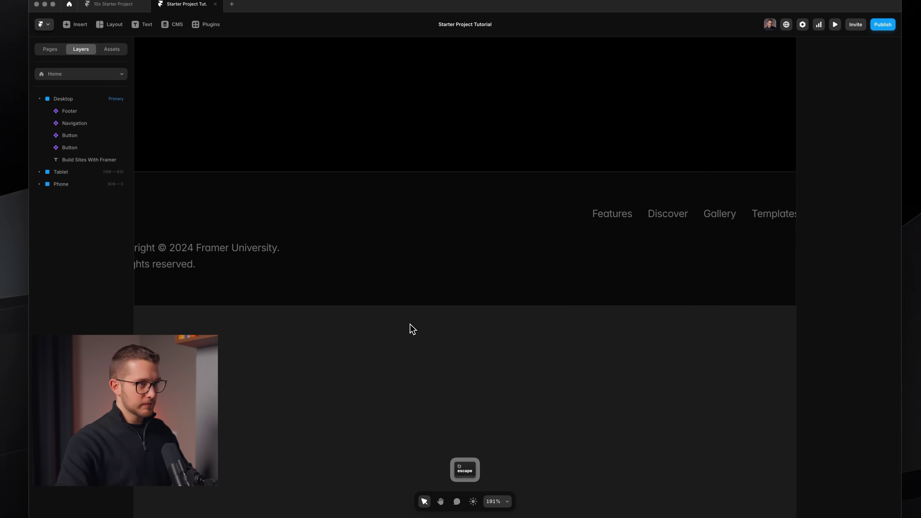
scroll(412, 329, down, 3)
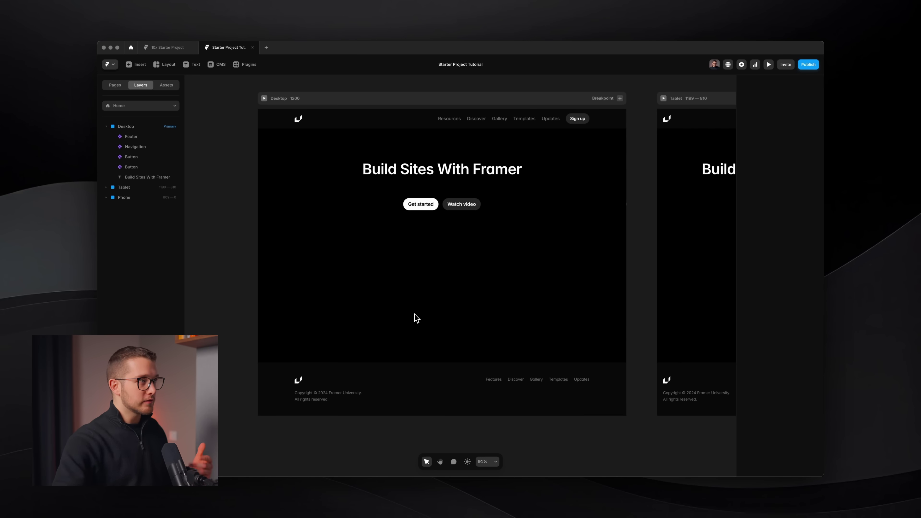
Switch to the 10x Starter Project and examine the FAQ accordions and pricing cards on its Home page.
click(170, 44)
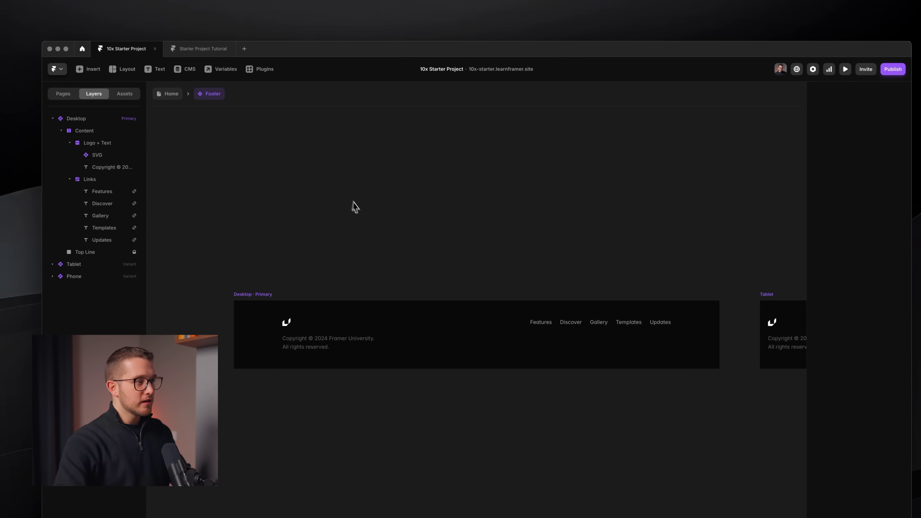
click(169, 98)
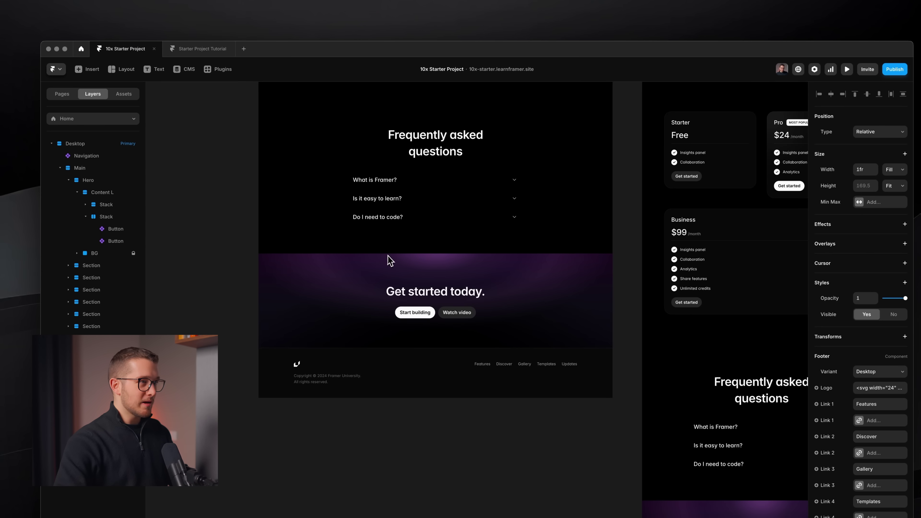
scroll(387, 259, up, 5)
scroll(403, 286, up, 4)
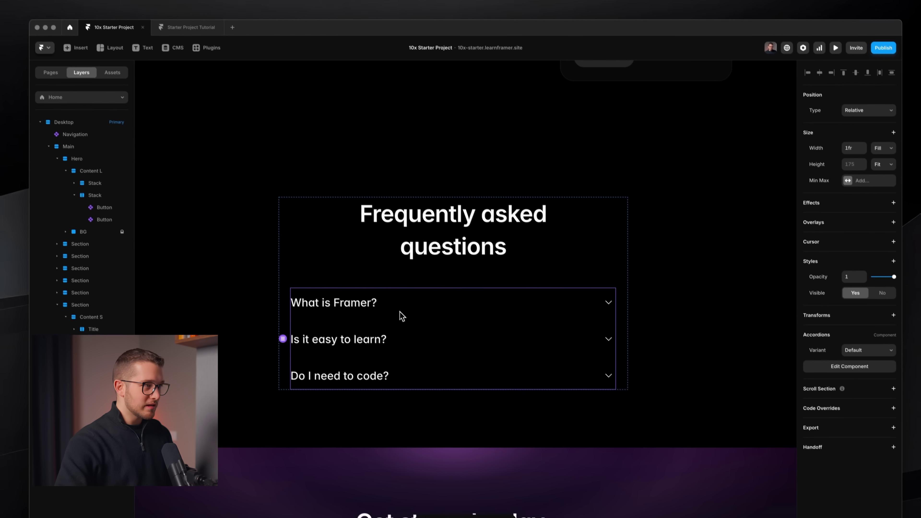
scroll(411, 332, down, 3)
scroll(411, 332, up, 1)
scroll(399, 326, up, 5)
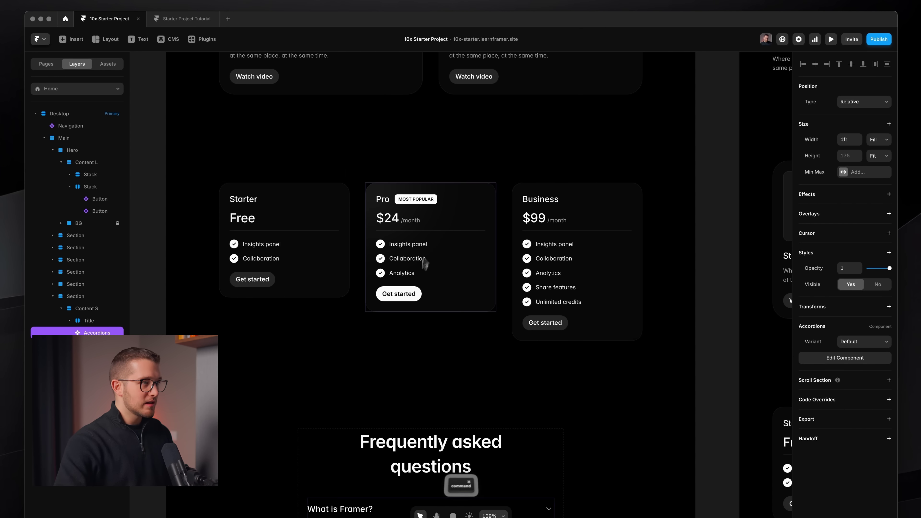
super+click(421, 262)
scroll(617, 248, up, 5)
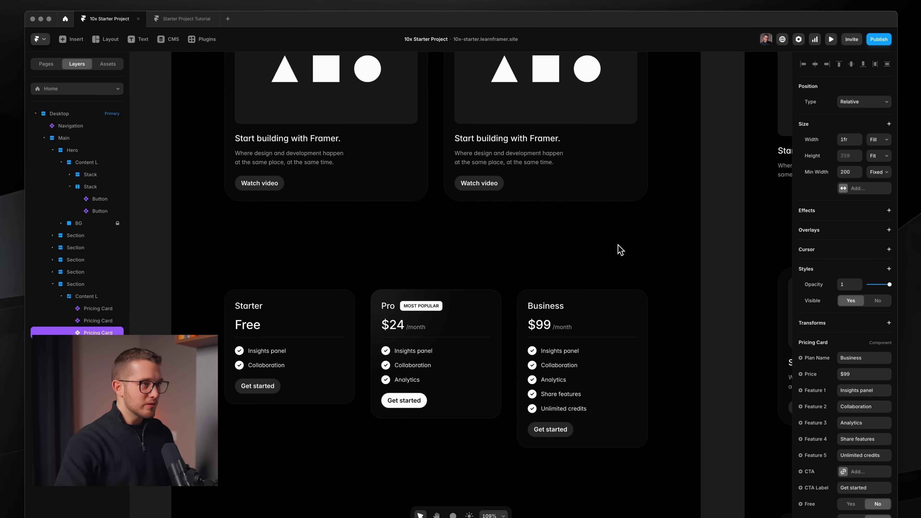
Examine the Card 5:3 and Card 1:1 components on the Home page, and switch back to the Starter Project Tutorial.
click(504, 148)
scroll(507, 145, up, 3)
scroll(505, 139, up, 2)
super+click(506, 180)
super+click(339, 221)
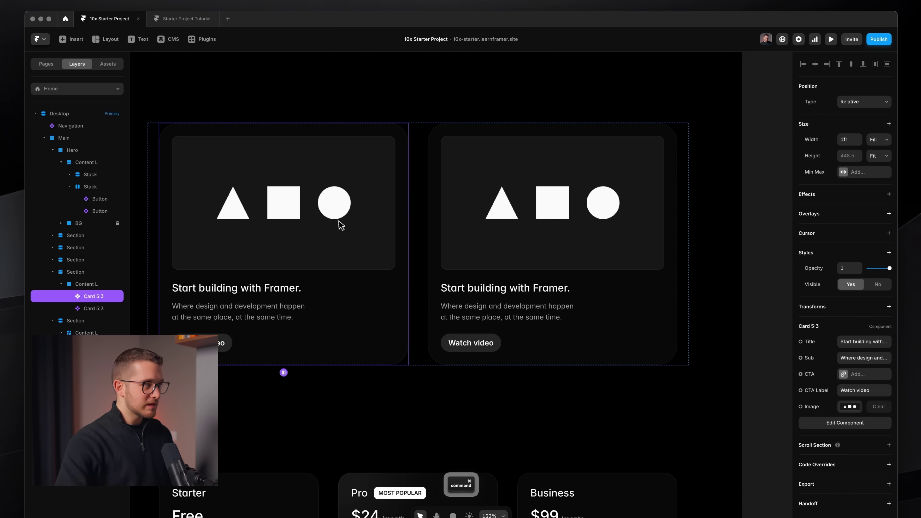
scroll(339, 221, up, 6)
super+click(400, 196)
scroll(403, 200, down, 4)
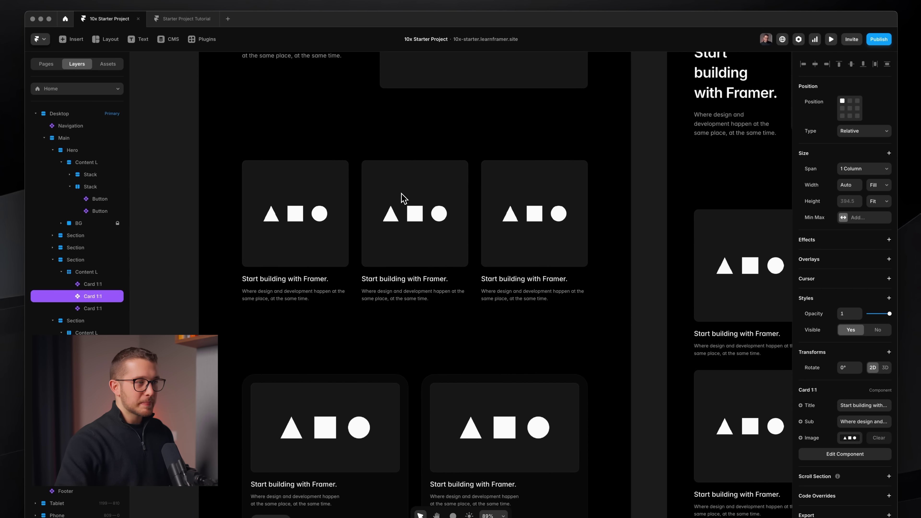
scroll(402, 200, down, 6)
scroll(403, 200, up, 2)
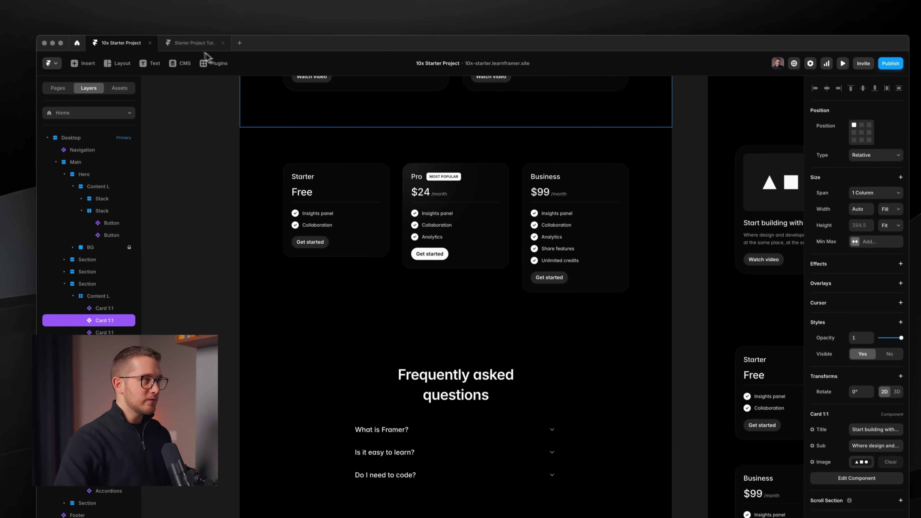
click(188, 20)
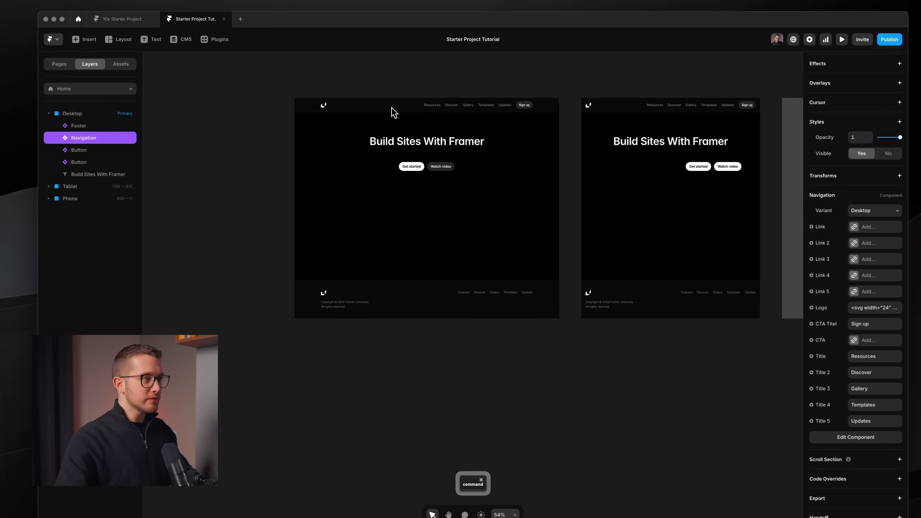
Move the navigation, heading, both buttons and footer out of the Desktop breakpoint onto the empty canvas beside it.
drag(391, 109, 140, 115)
drag(421, 159, 180, 160)
click(435, 185)
shift+click(468, 186)
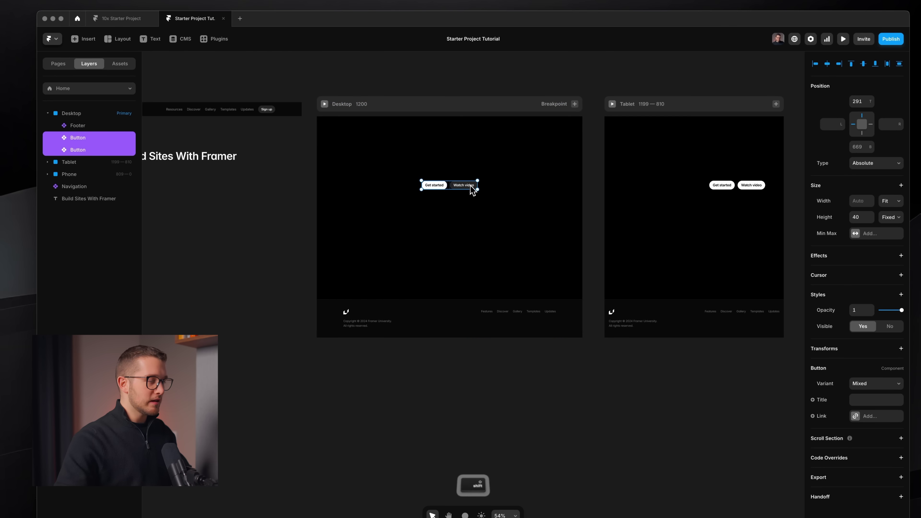
drag(467, 186, 238, 188)
drag(450, 315, 180, 314)
Add a vertical stack layout to the Desktop breakpoint with its distribution set to Start.
click(433, 247)
scroll(435, 247, up, 5)
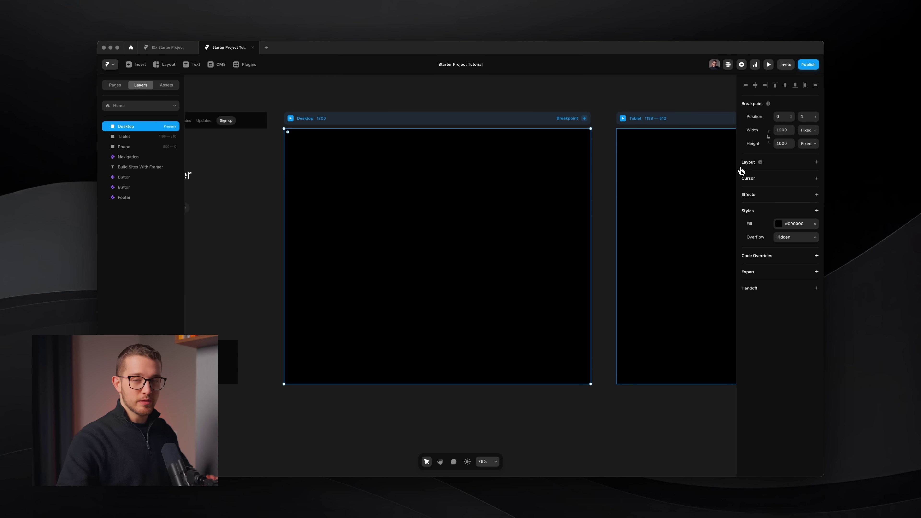
click(817, 162)
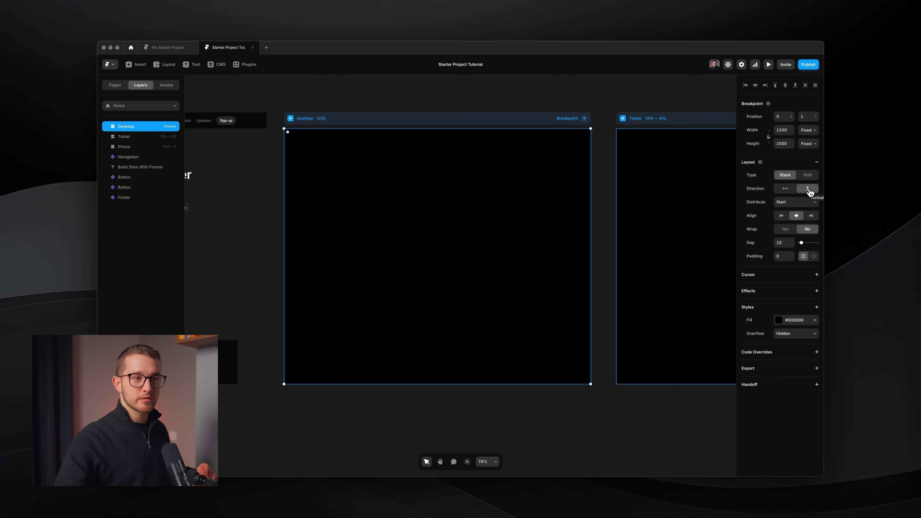
click(800, 203)
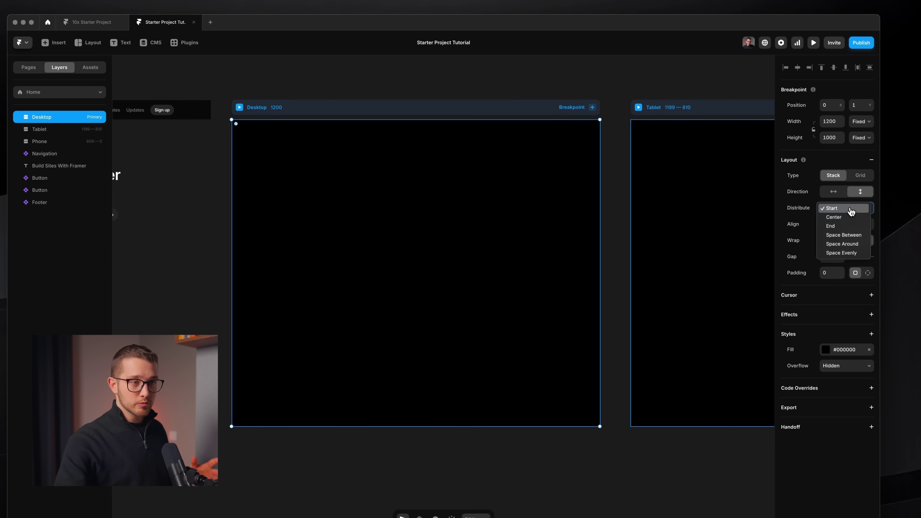
click(851, 213)
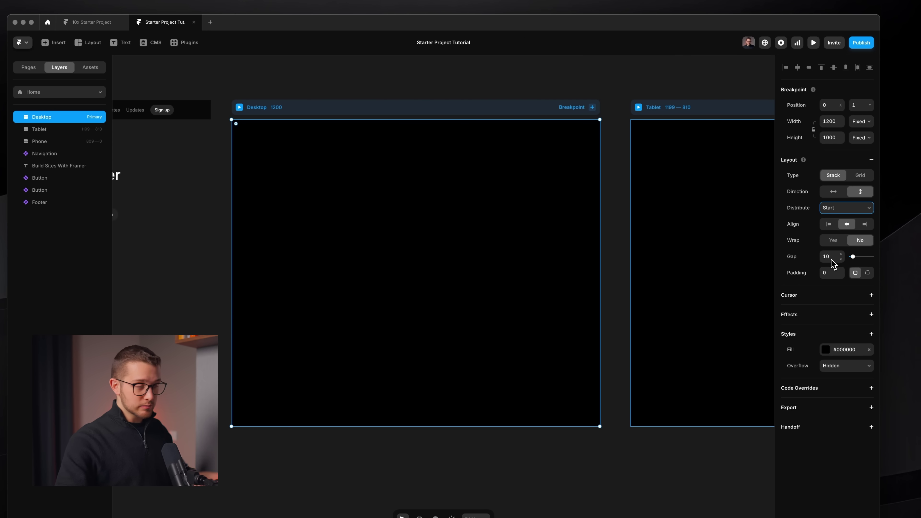
key(shift+super+4)
drag(234, 111, 632, 252)
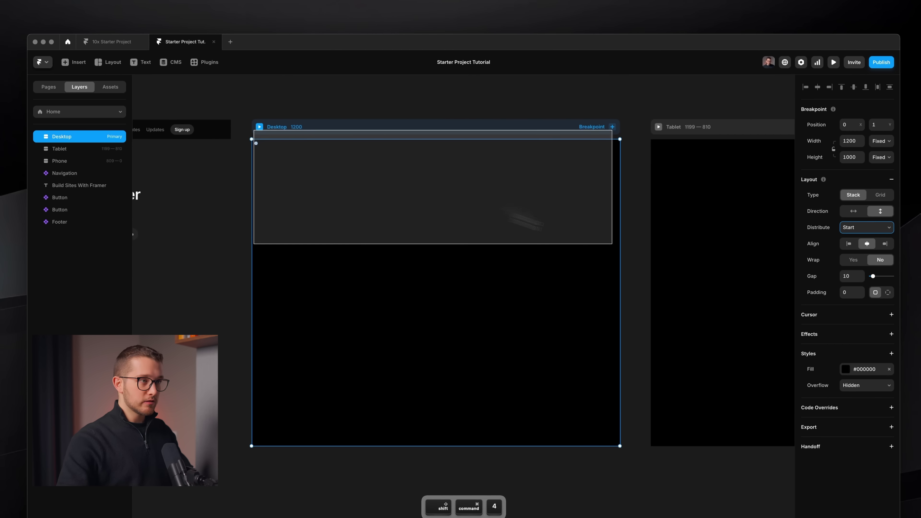
key(Escape)
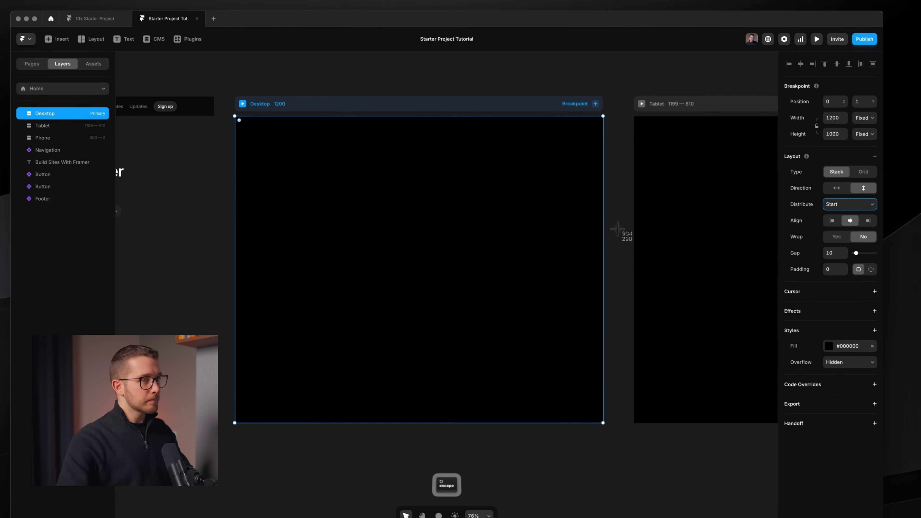
Set the gap of the Desktop breakpoint's stack to 0.
click(851, 279)
text(0)
key(Return)
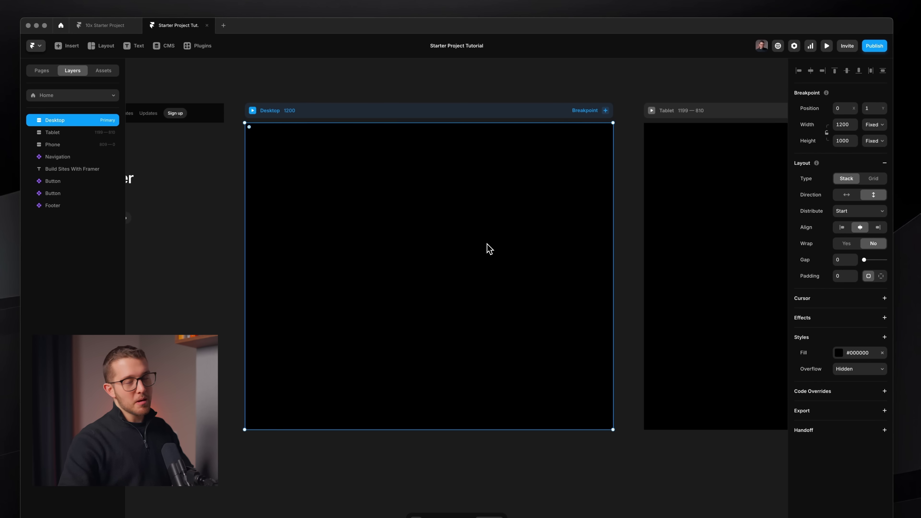
Draw a frame about 802 by 561 inside the Desktop breakpoint.
key(f)
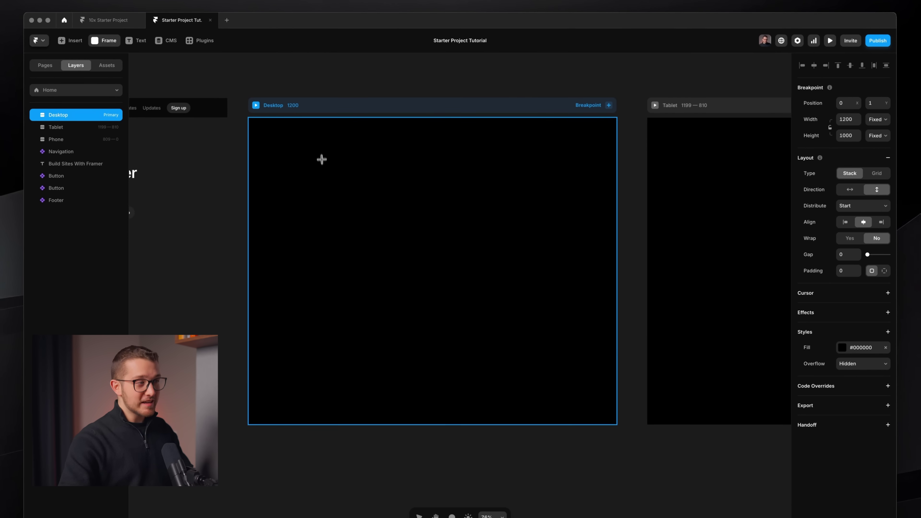
drag(316, 157, 562, 328)
key(super+d)
key(super+d)
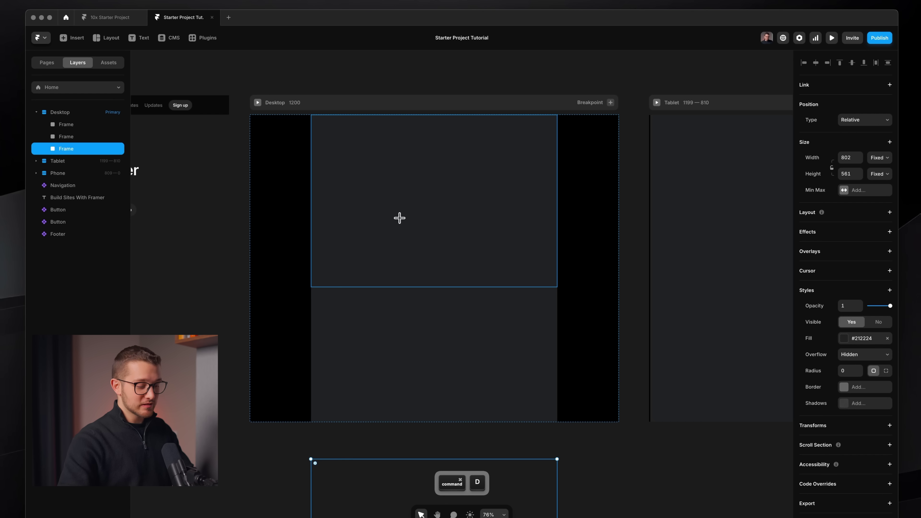
key(super+z)
key(super+z)
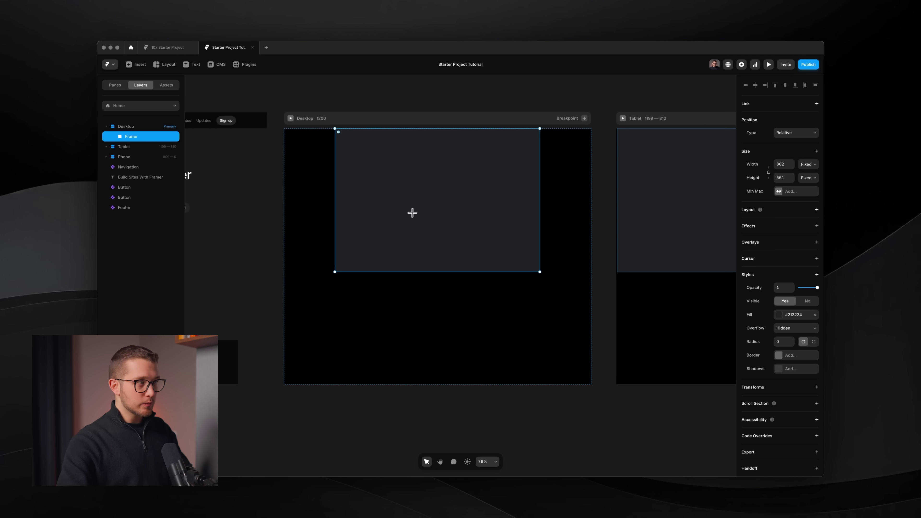
Rename the new frame inside the Desktop breakpoint to Main.
key(super+r)
text(Main)
key(Return)
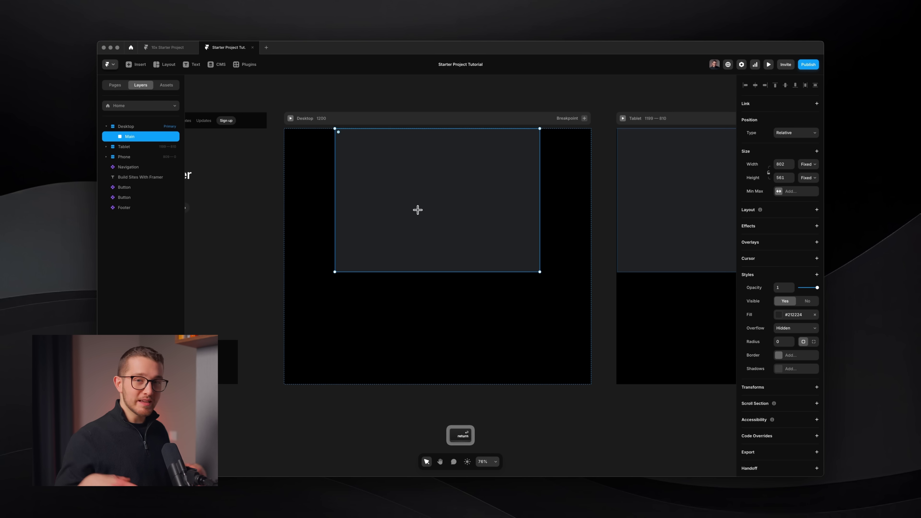
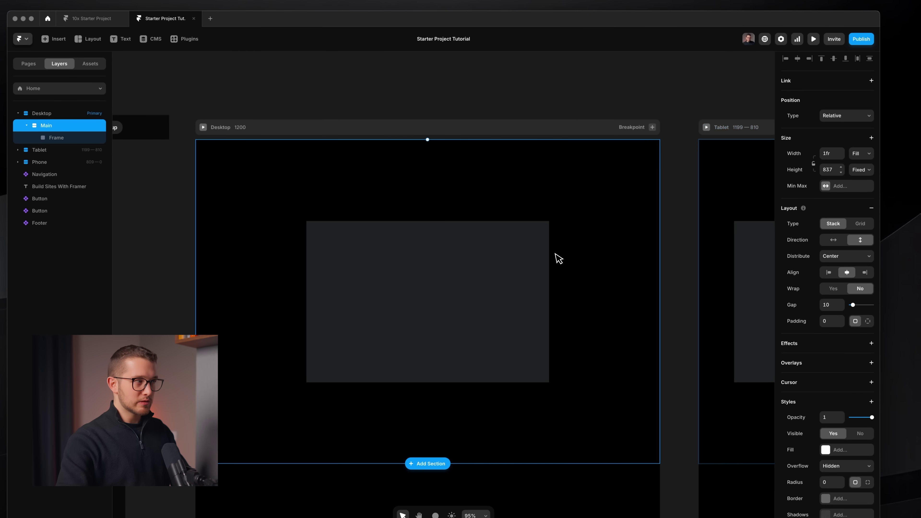
Rename the frame inside Main to Section and set its accessibility tag to section.
click(479, 273)
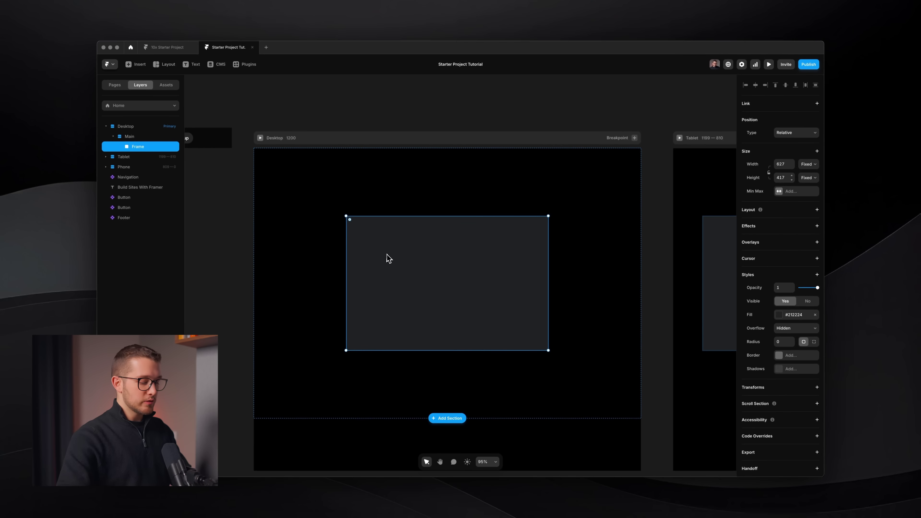
key(super+r)
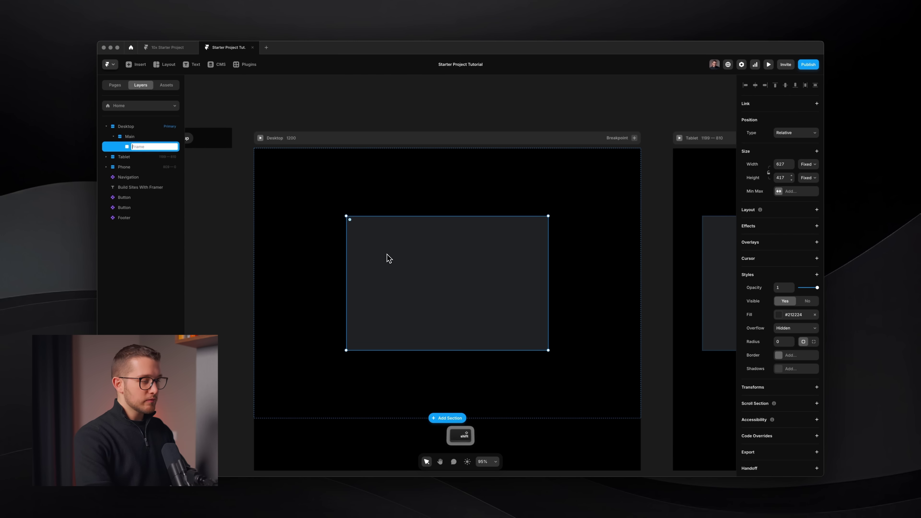
key(Return)
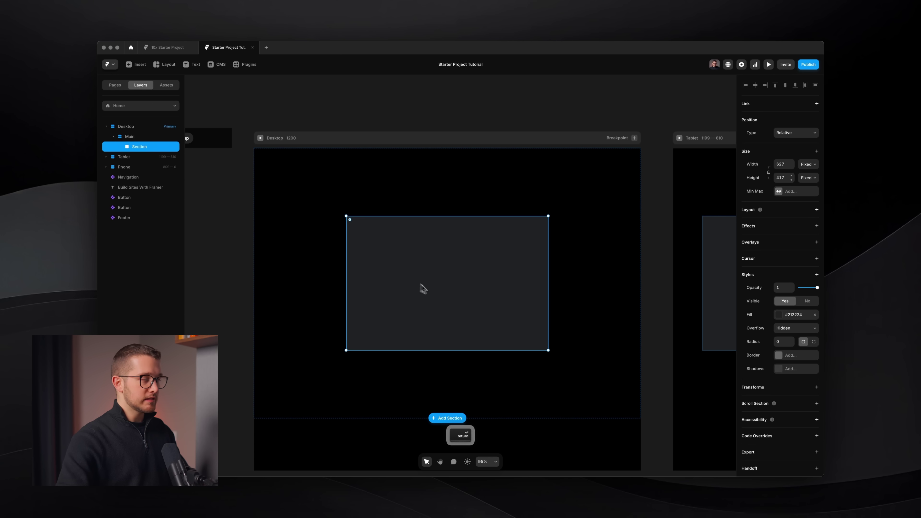
click(805, 417)
click(795, 425)
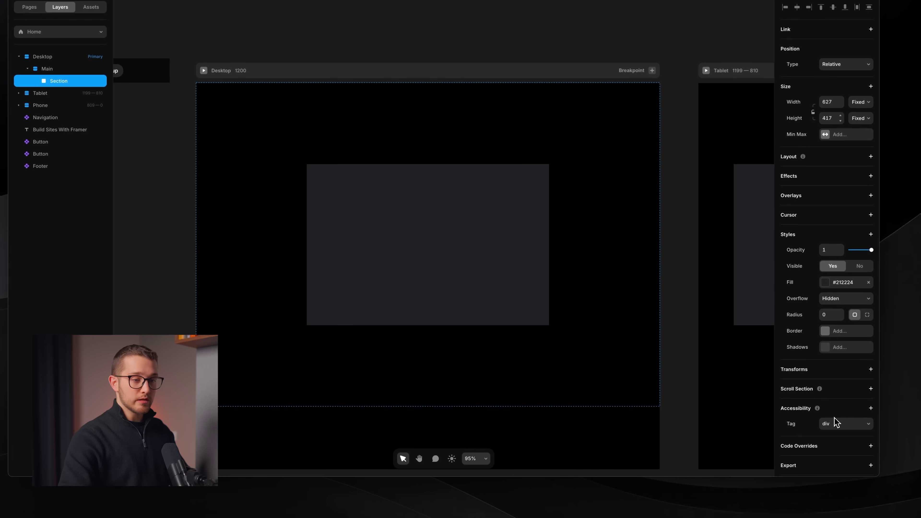
click(804, 431)
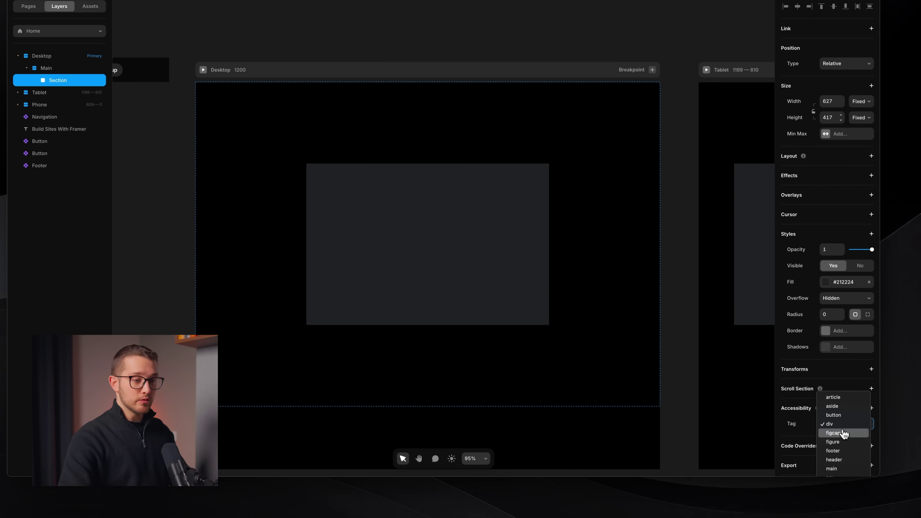
scroll(842, 432, down, 1)
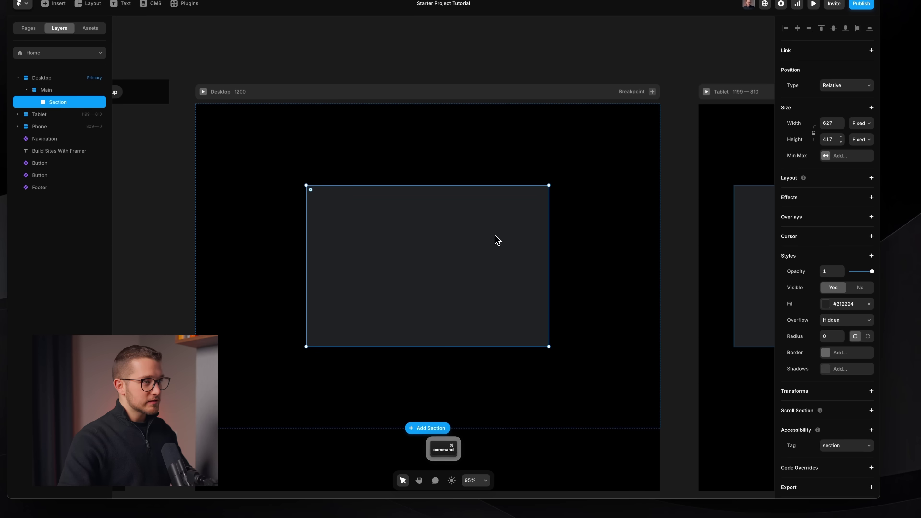
Add a stack layout to the Section frame and remove its fill color.
click(836, 184)
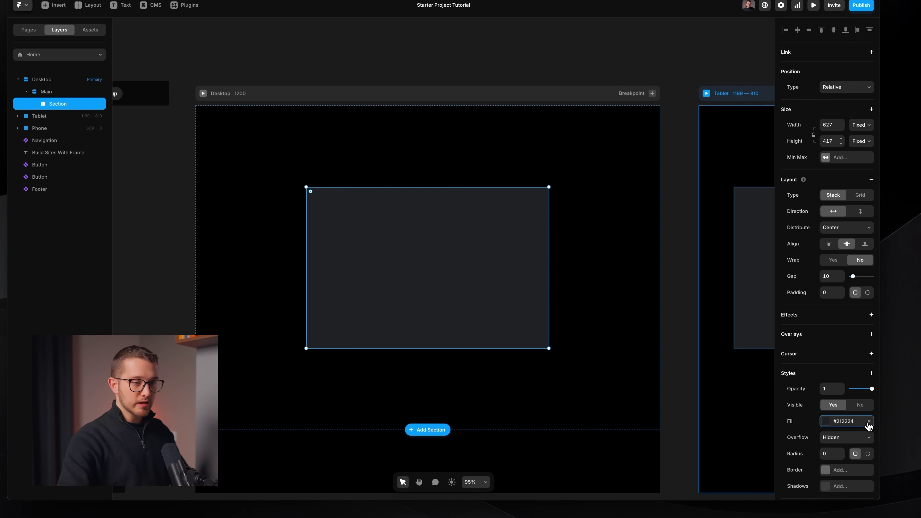
click(869, 420)
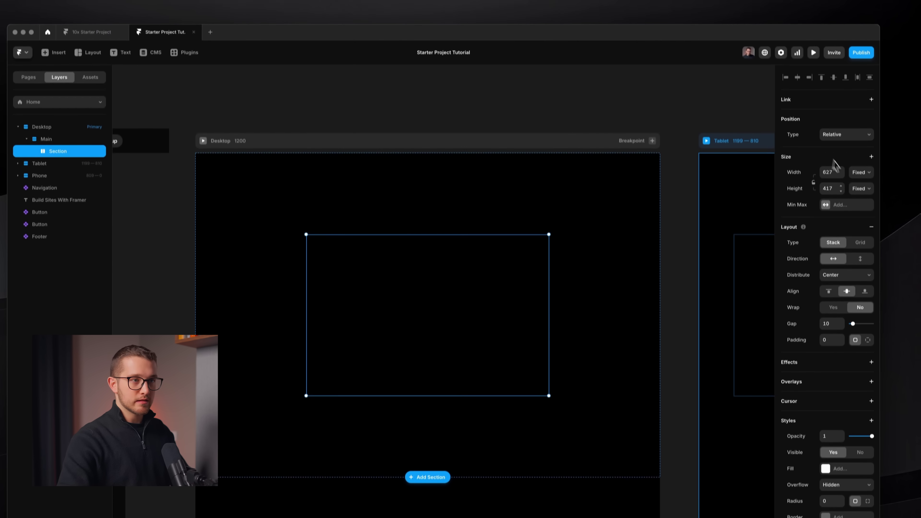
Set the Section's width to Fill and its fixed height to 800.
click(862, 124)
click(862, 202)
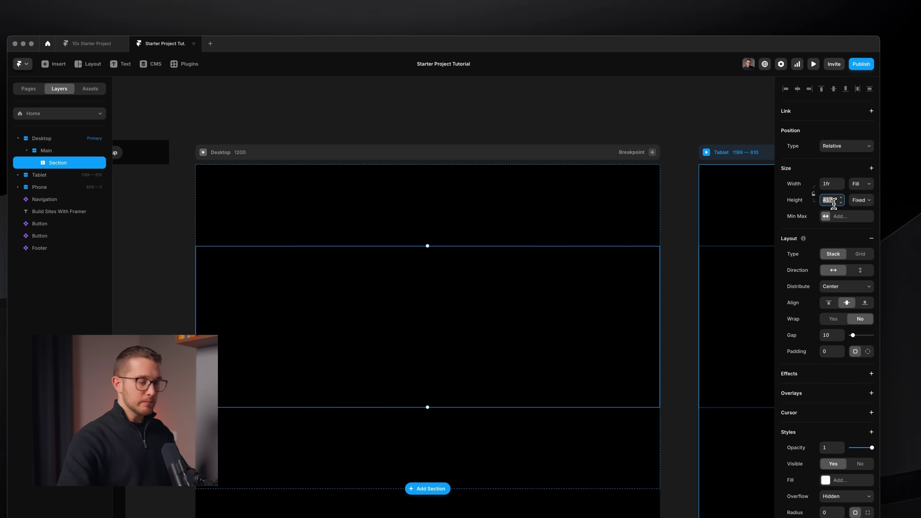
text(800)
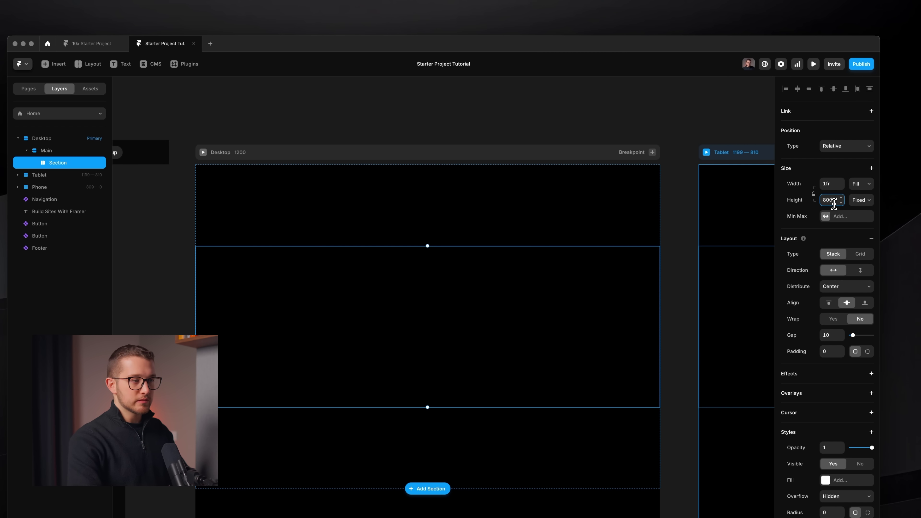
key(Return)
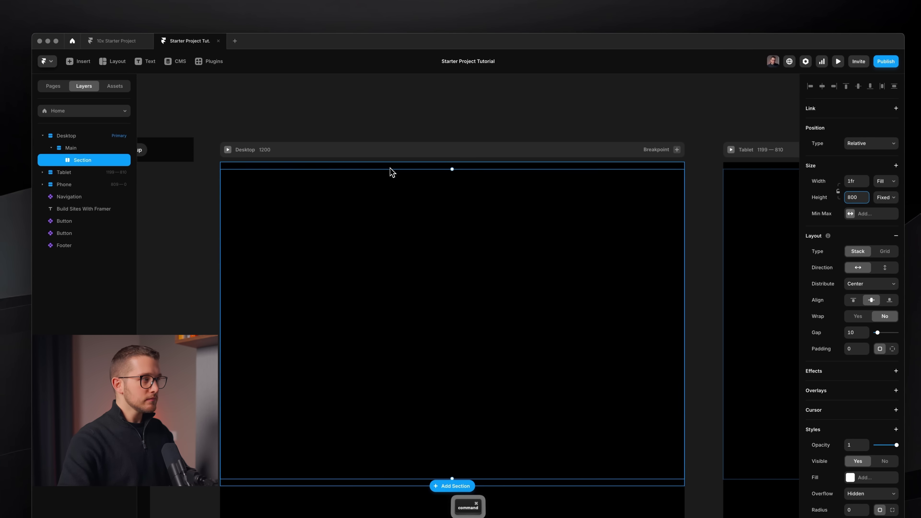
Set the Main stack's distribution to Start, its gap to 0 and its height to Fit Content.
click(391, 173)
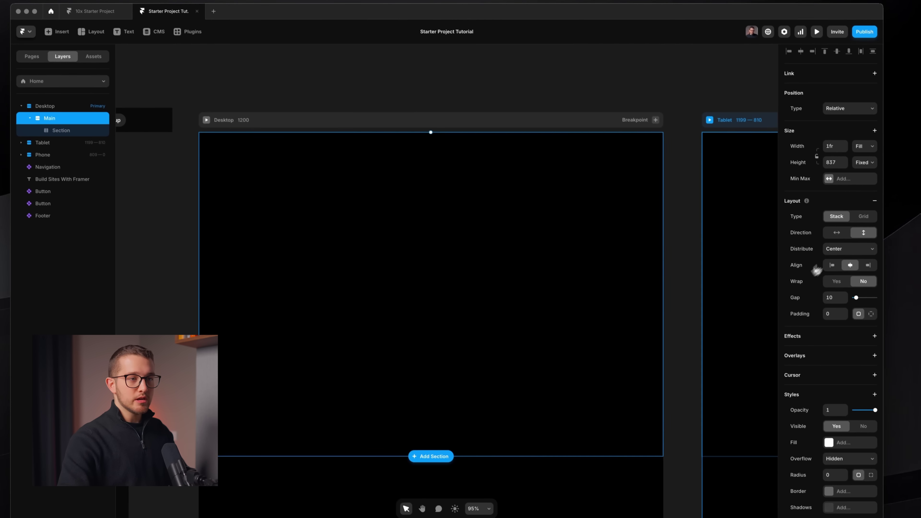
click(860, 278)
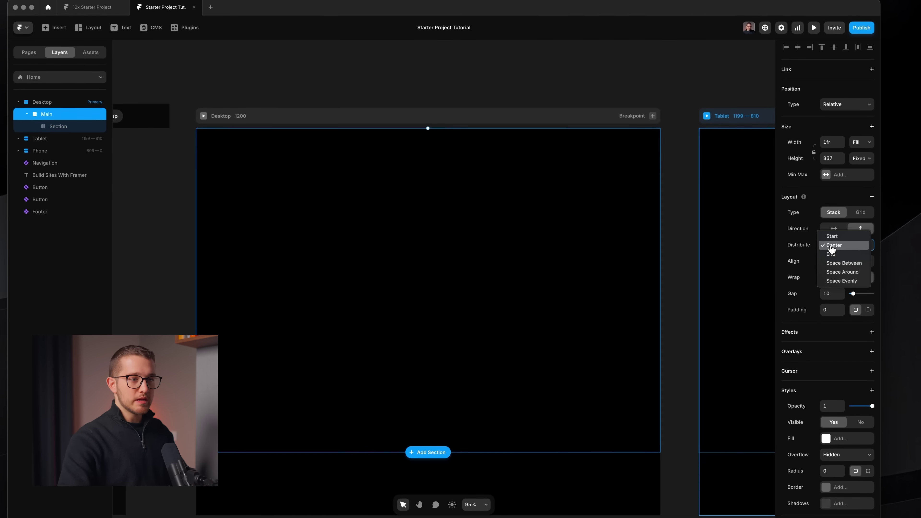
click(840, 236)
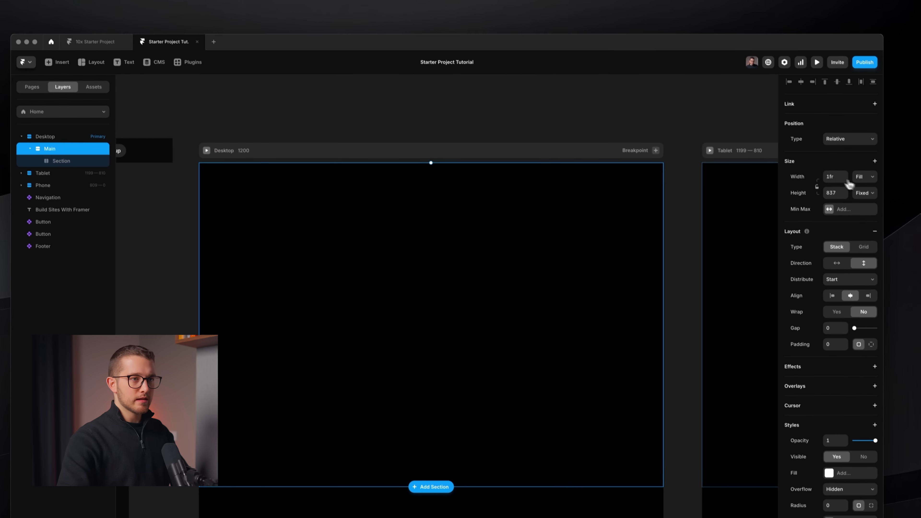
click(894, 193)
click(862, 206)
Duplicate the Section frame inside the Main stack.
scroll(446, 268, down, 3)
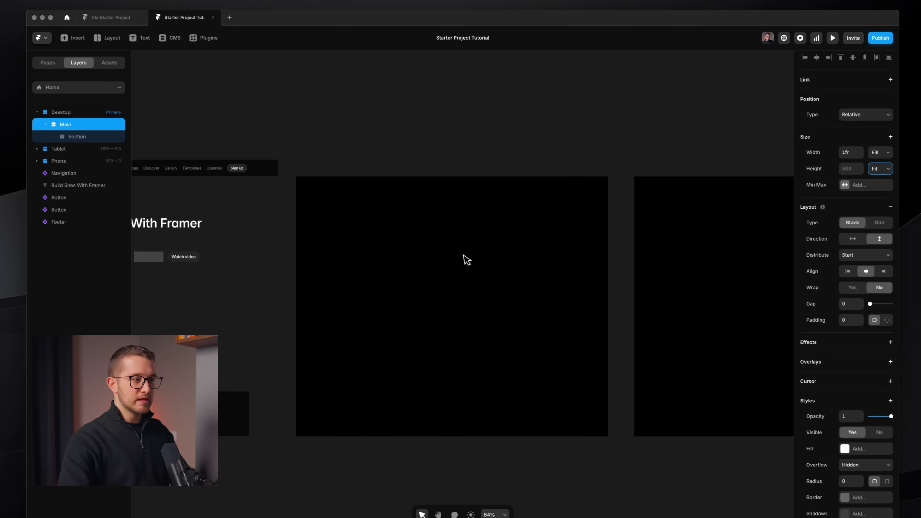
scroll(469, 263, up, 2)
click(510, 227)
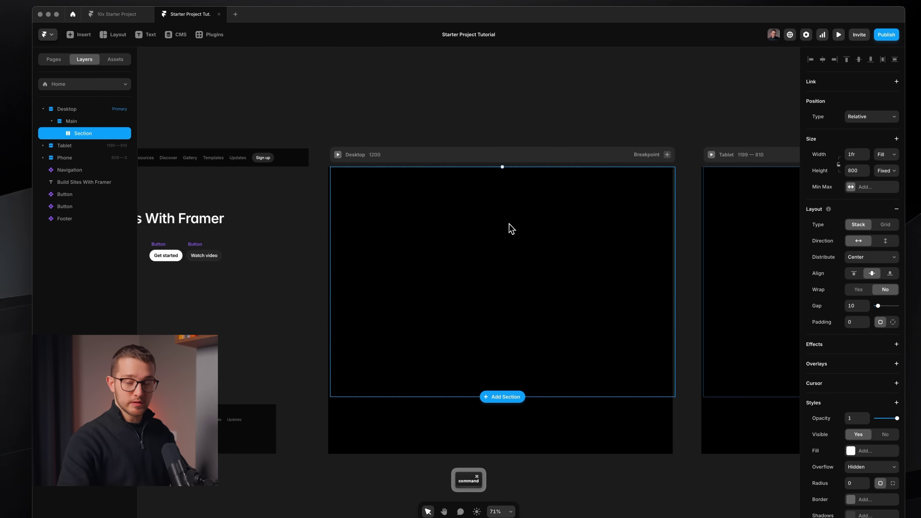
scroll(510, 227, right, 2)
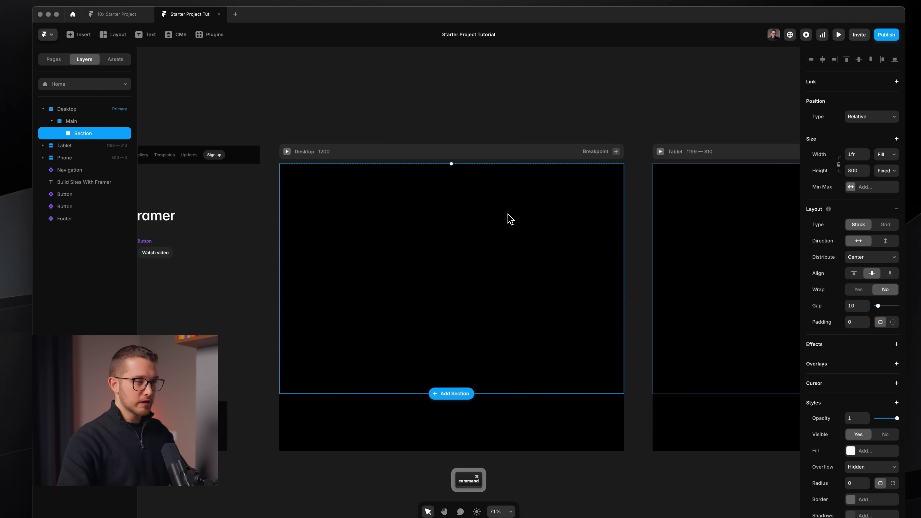
key(super+d)
scroll(508, 217, down, 3)
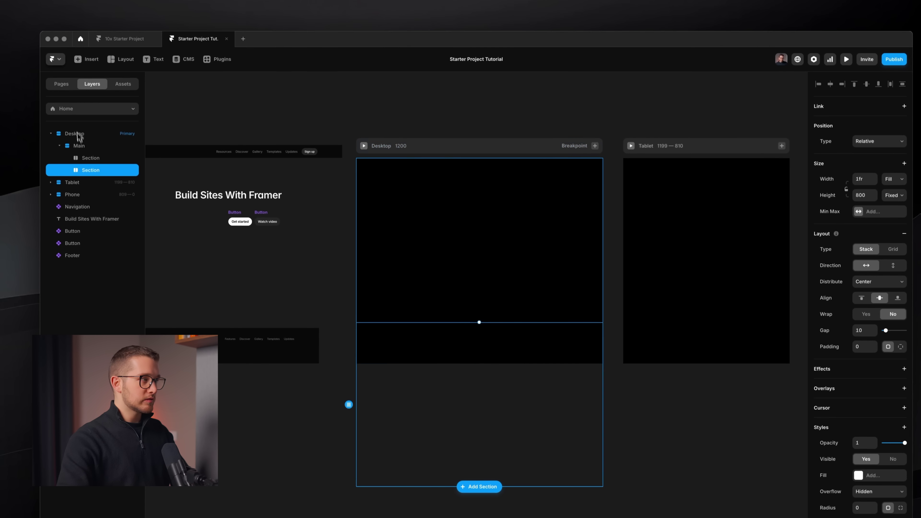
click(78, 145)
key(f)
drag(357, 159, 621, 493)
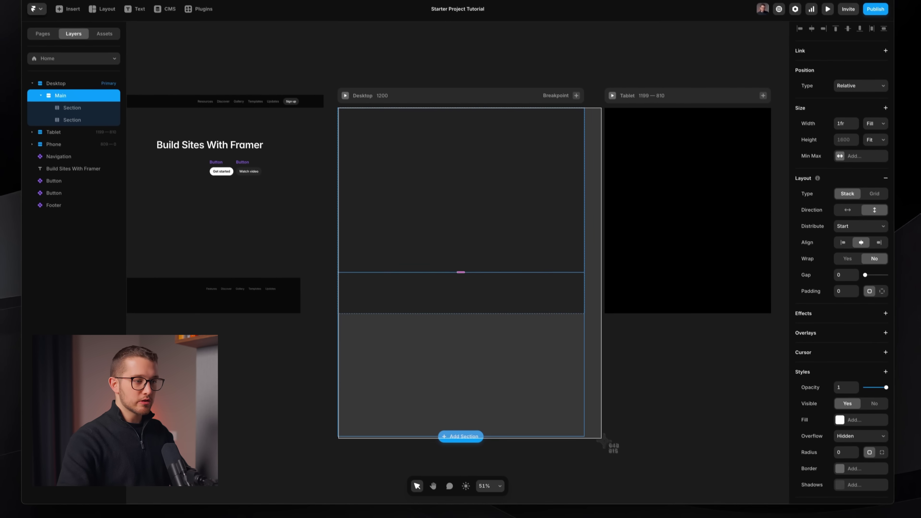
drag(604, 442, 588, 439)
key(Escape)
Set the Desktop breakpoint's height to Fit Content.
click(509, 95)
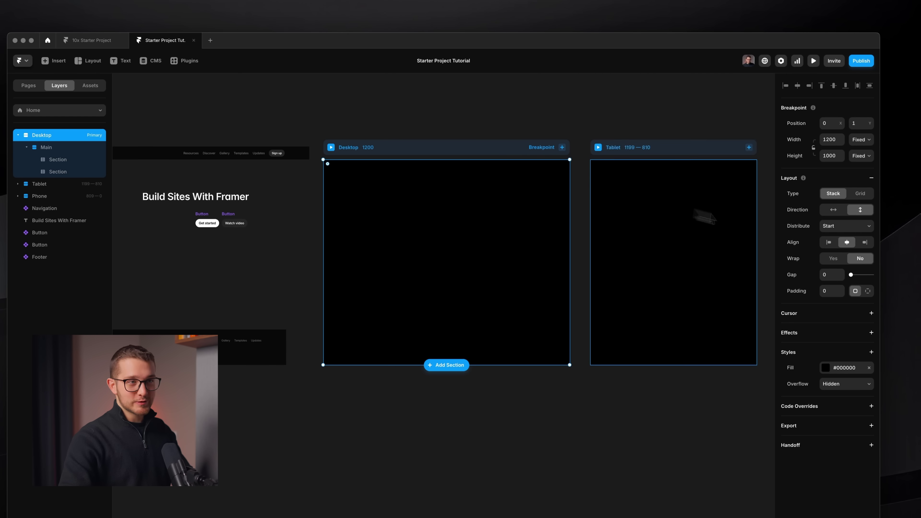
click(860, 156)
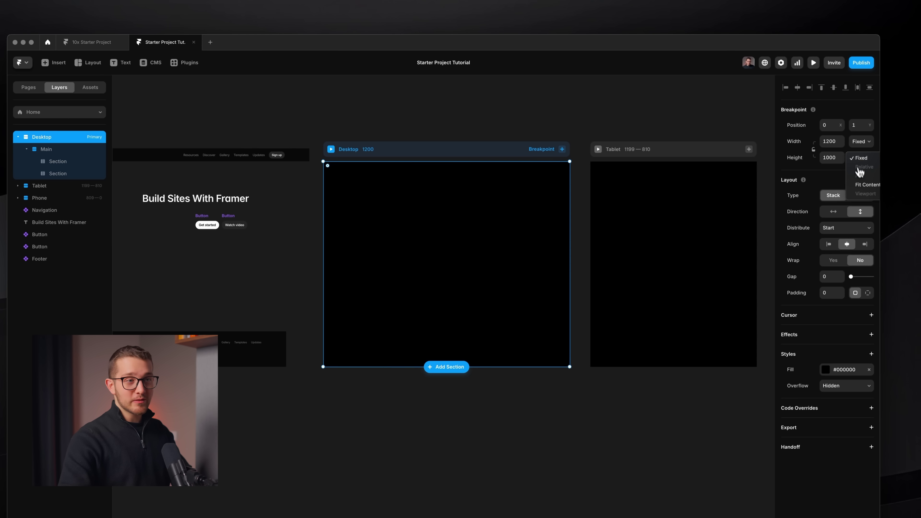
click(867, 185)
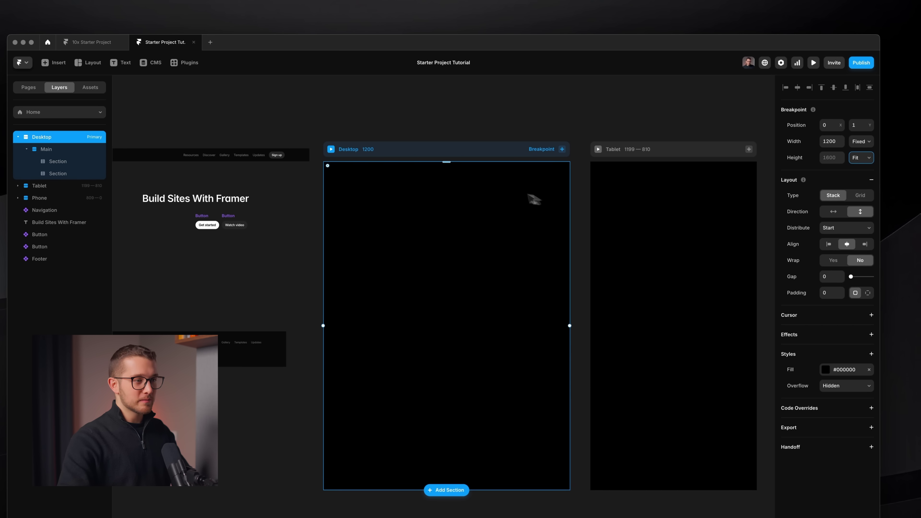
Test how the Main stack grows by duplicating the Section twice and deleting the two extra copies.
super+click(465, 224)
scroll(479, 231, down, 5)
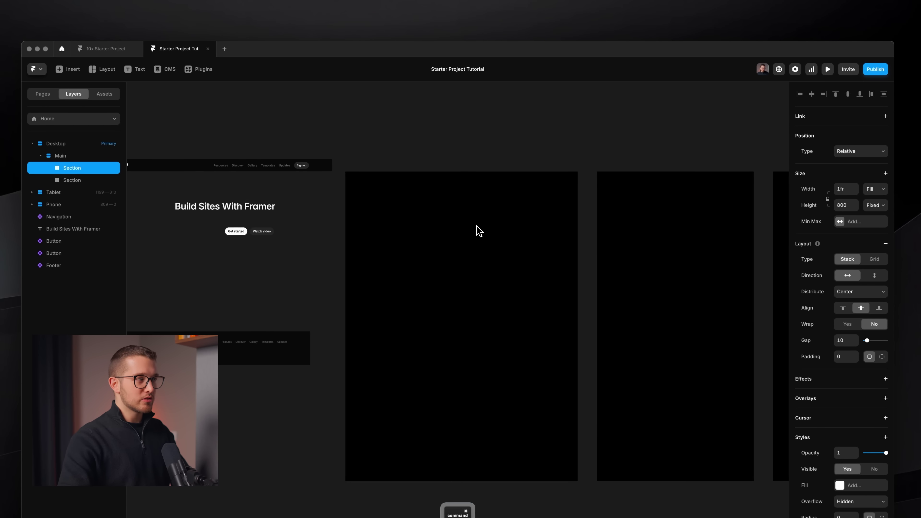
key(super+d)
key(super+d)
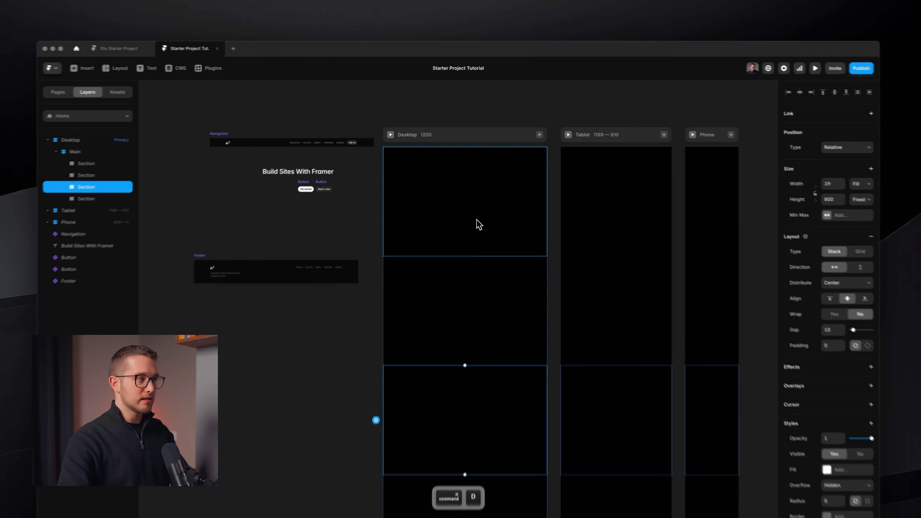
scroll(479, 231, down, 3)
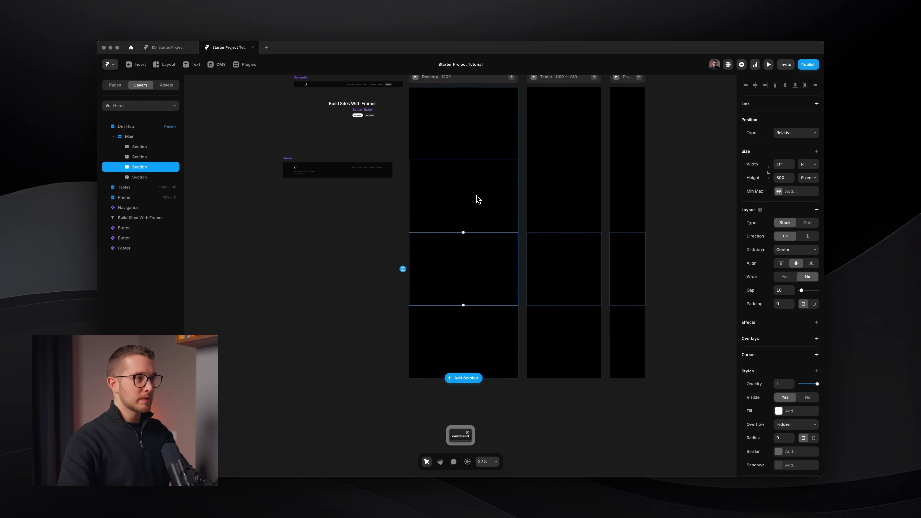
key(BackSpace)
key(BackSpace)
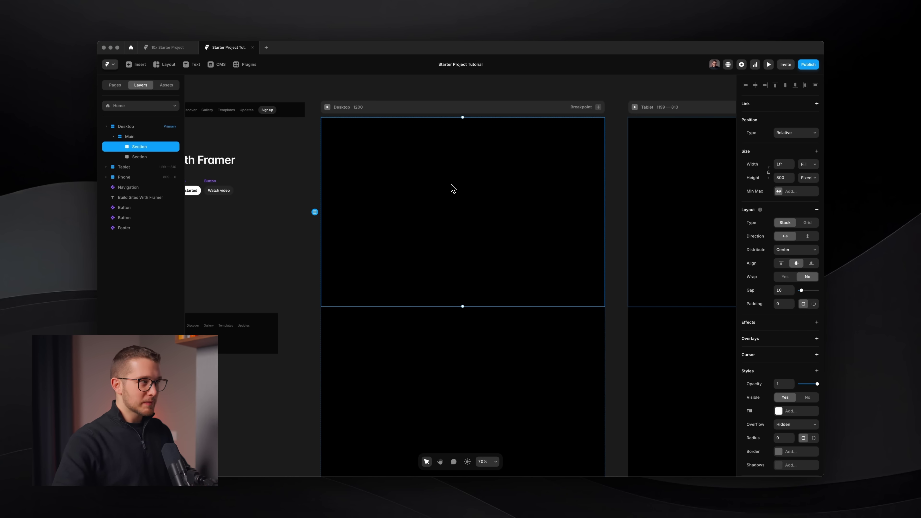
Draw a frame of about 692 × 461 inside the first Section and name it Content.
key(f)
drag(377, 159, 479, 229)
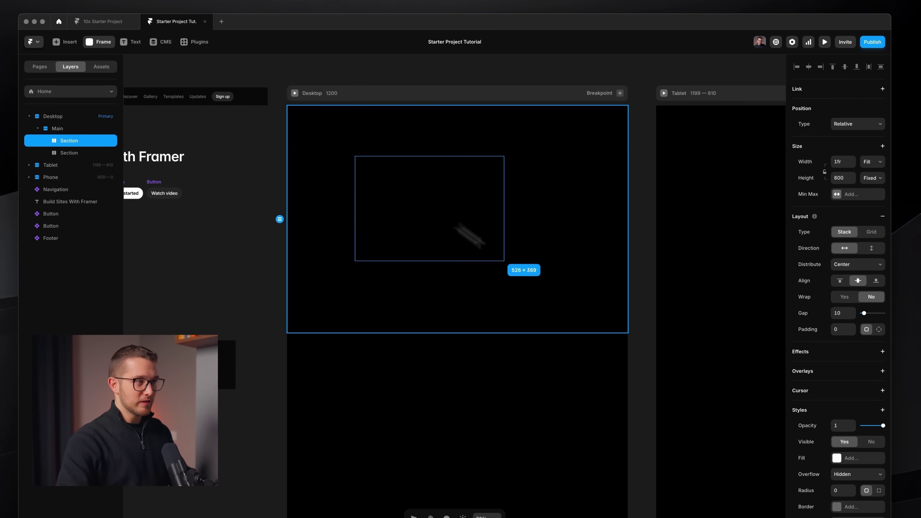
drag(424, 201, 556, 285)
key(super+r)
text(Co)
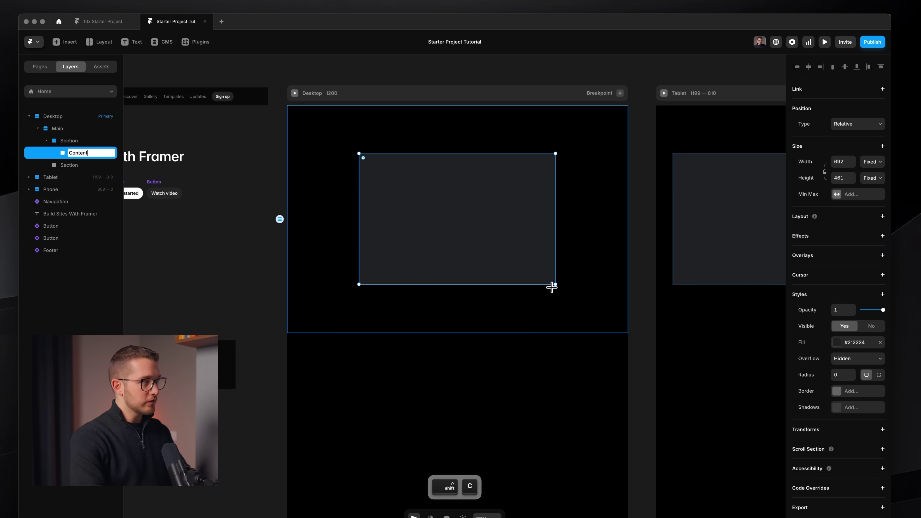
text(ntent)
key(Return)
Set the Content frame's width to Fill and its fixed height to 400.
click(856, 194)
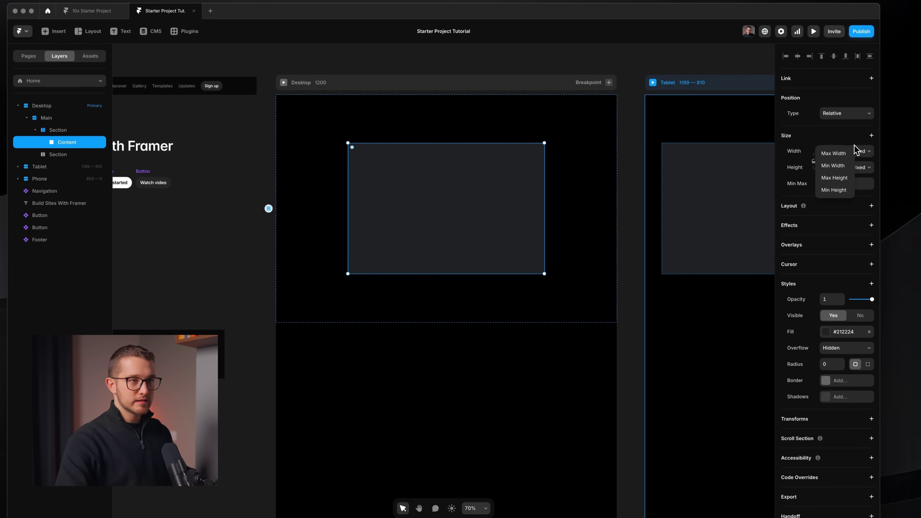
click(861, 151)
click(862, 151)
click(857, 177)
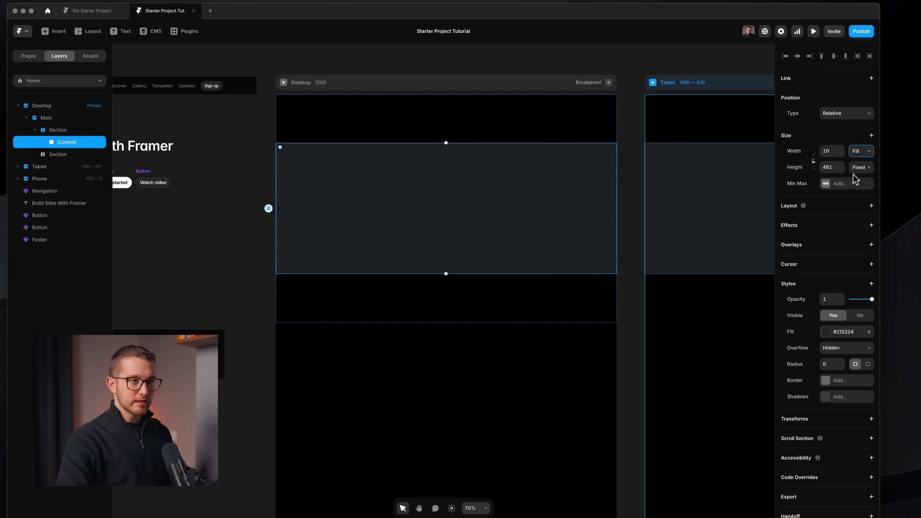
click(832, 170)
text(400)
key(Return)
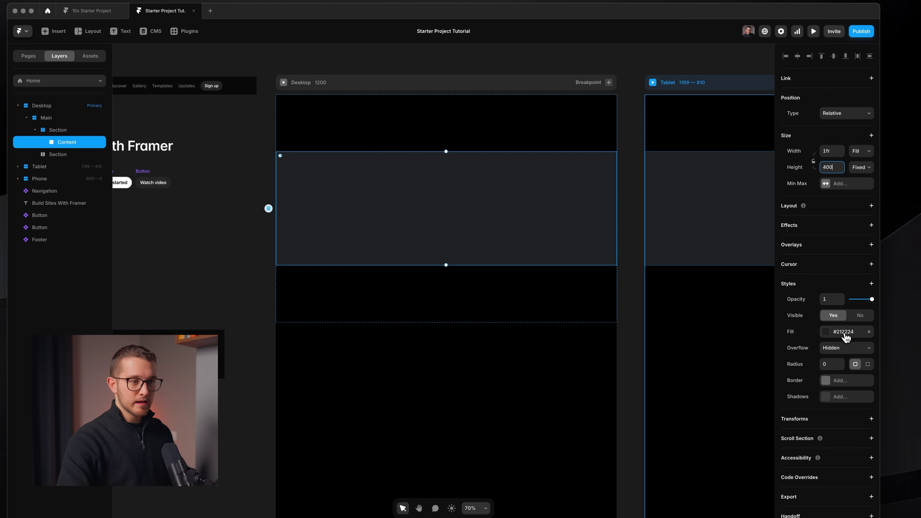
Remove the Content frame's fill and add a stack layout to it.
click(869, 332)
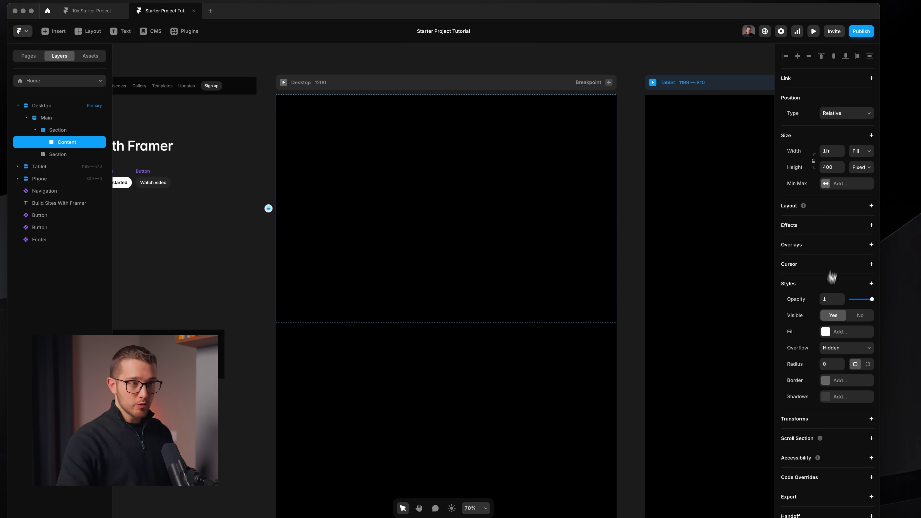
click(871, 206)
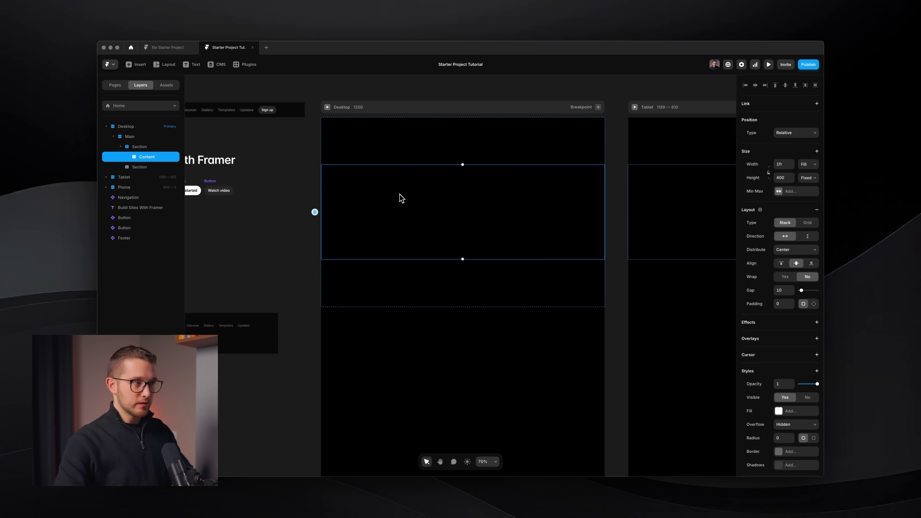
Move the "Build Sites With Framer" heading from the canvas into the Content frame.
scroll(399, 198, left, 3)
click(268, 193)
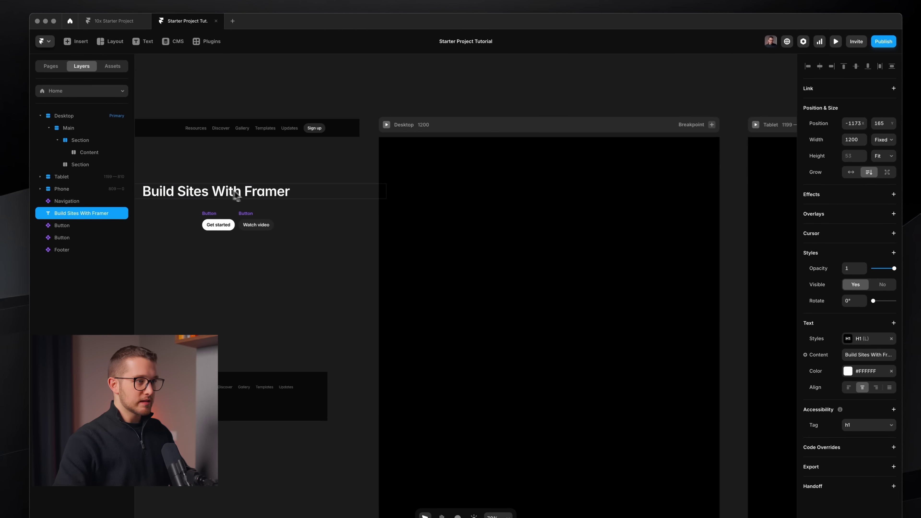
drag(236, 195, 543, 319)
Set the heading's width to Fill, with its height on Fit Content.
scroll(561, 249, up, 3)
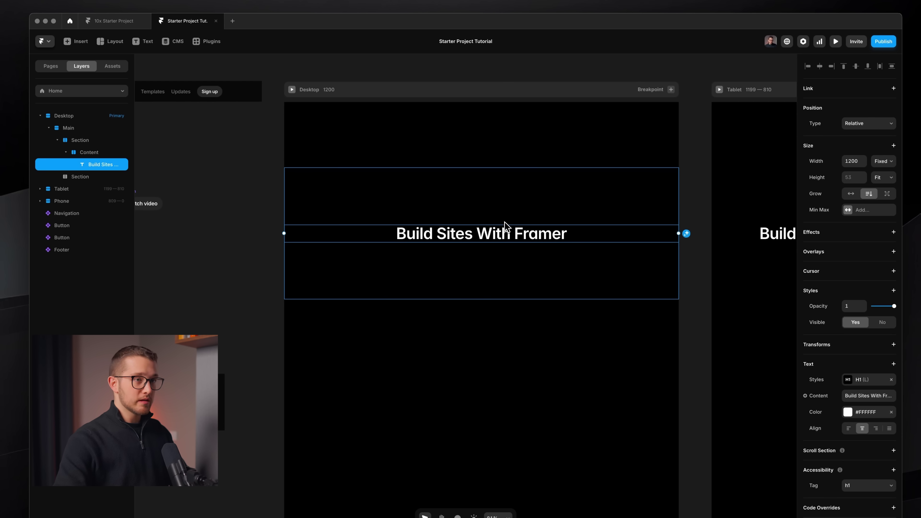
click(883, 161)
click(883, 173)
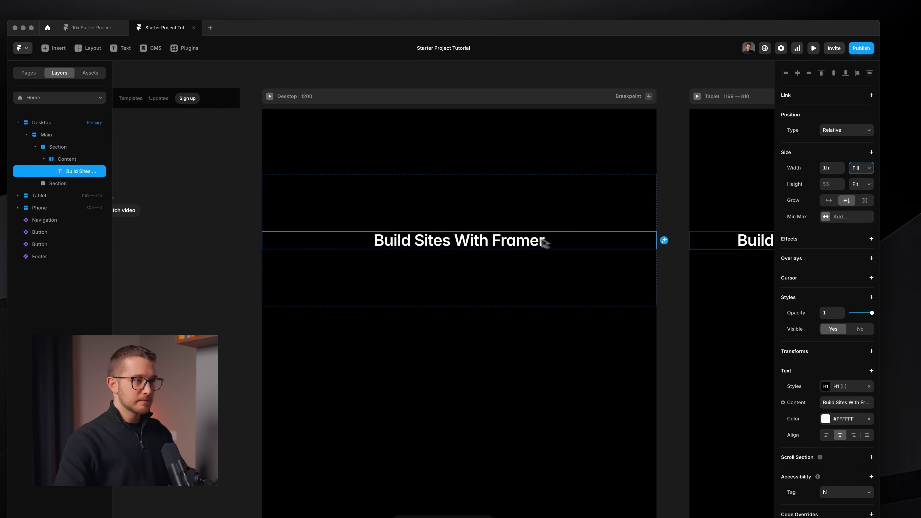
click(856, 185)
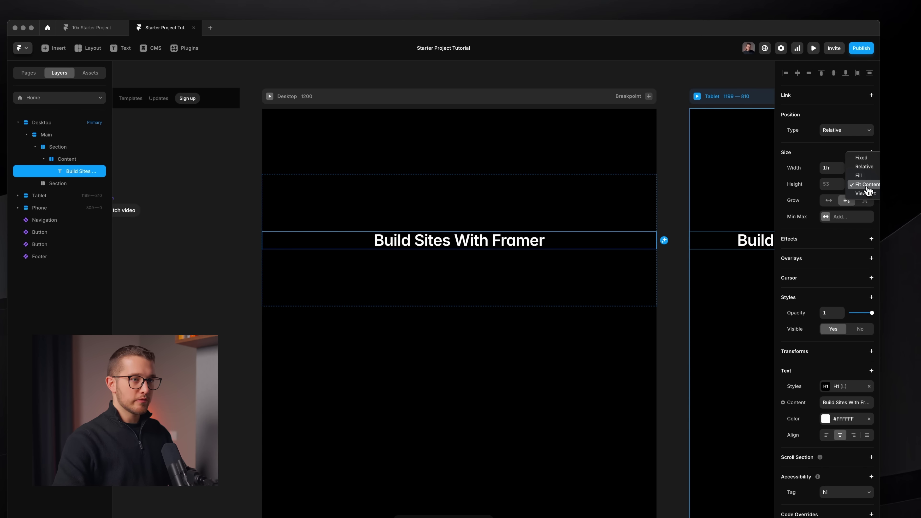
click(811, 209)
scroll(430, 267, down, 1)
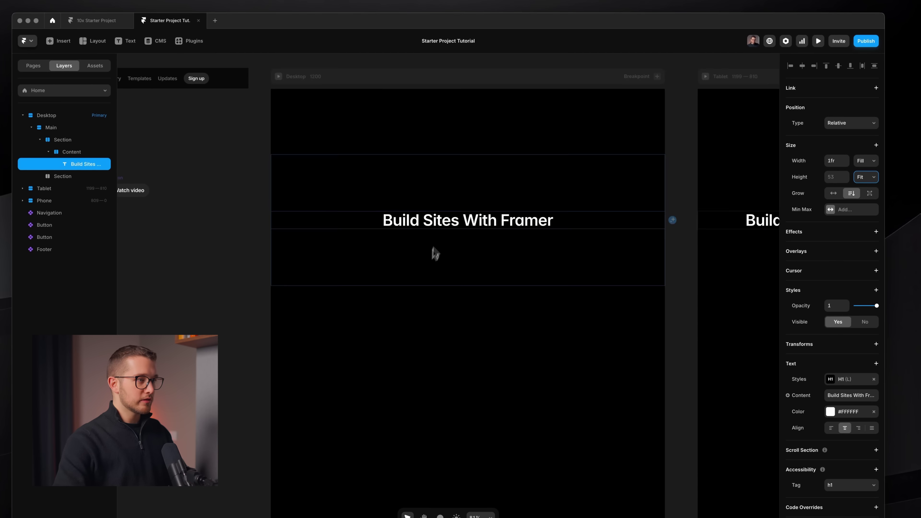
Set the Content frame's height to Fit Content.
click(453, 191)
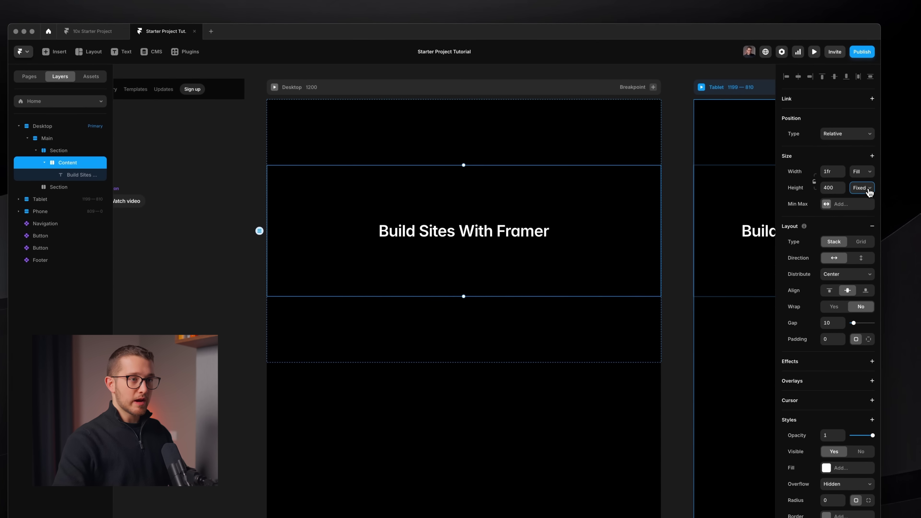
click(869, 191)
click(865, 218)
Duplicate the heading inside the Content frame and change the Content stack's direction to vertical.
super+click(470, 230)
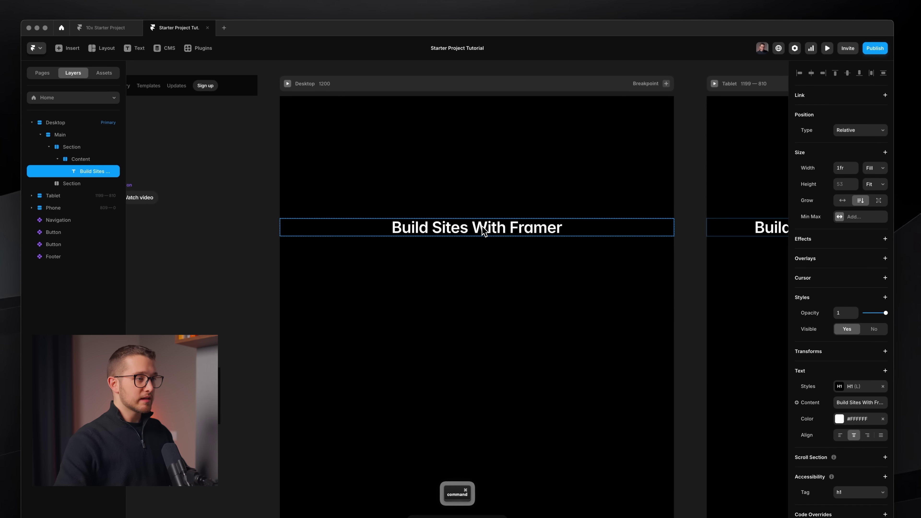
key(super+d)
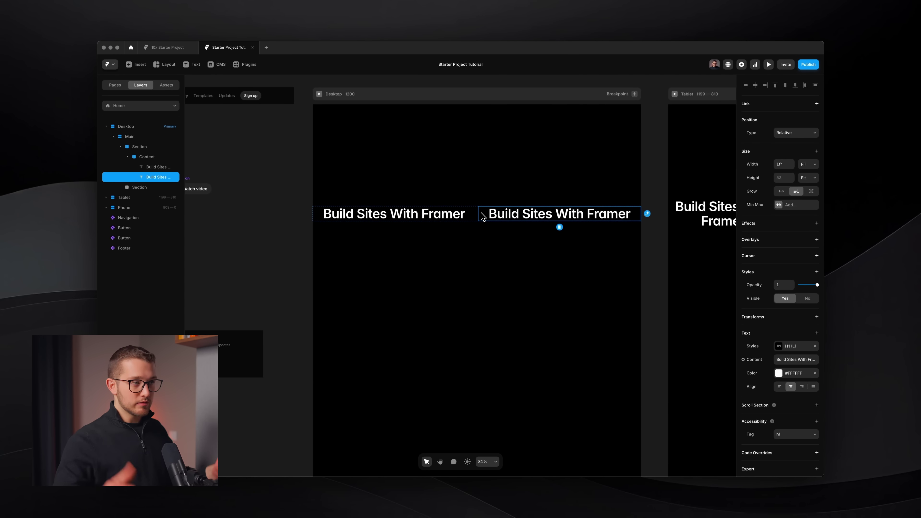
super+click(451, 218)
super+click(508, 215)
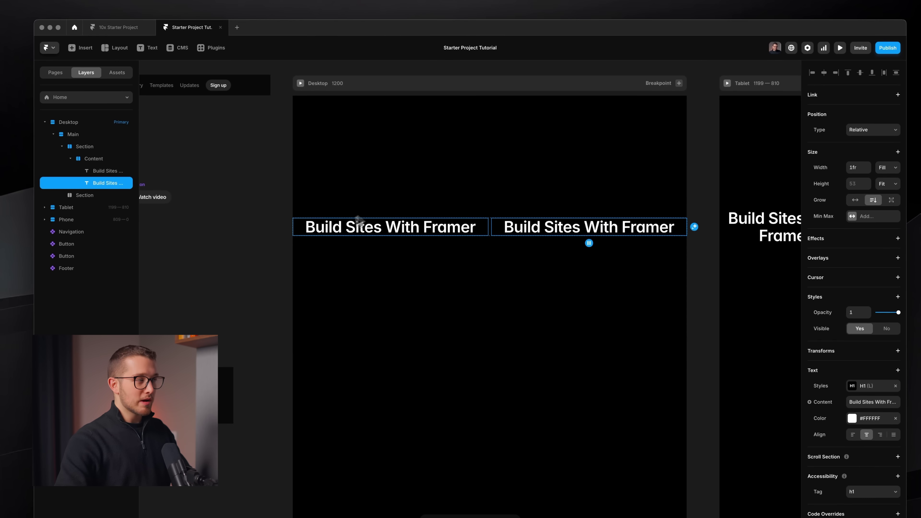
click(108, 158)
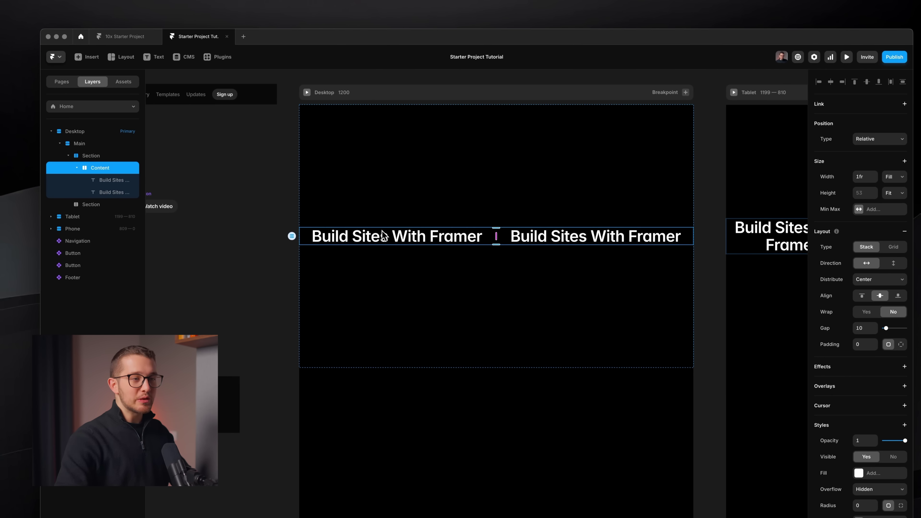
click(893, 264)
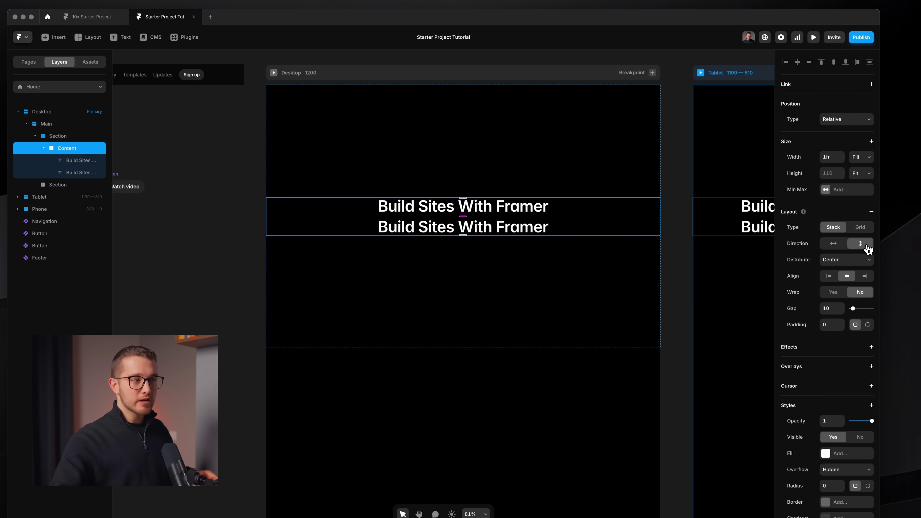
Replace the second heading's text with "Website builder for designers.".
key(super)
super+click(520, 229)
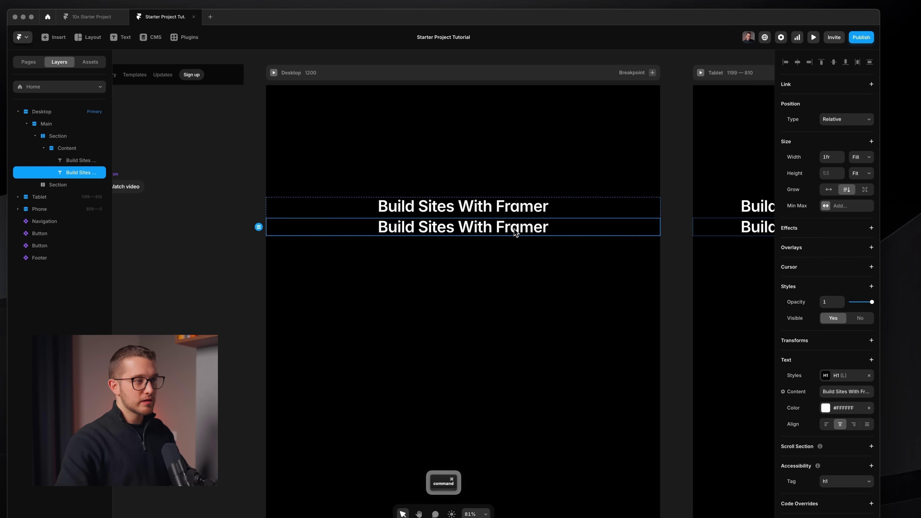
triple_click(514, 229)
text(Wr)
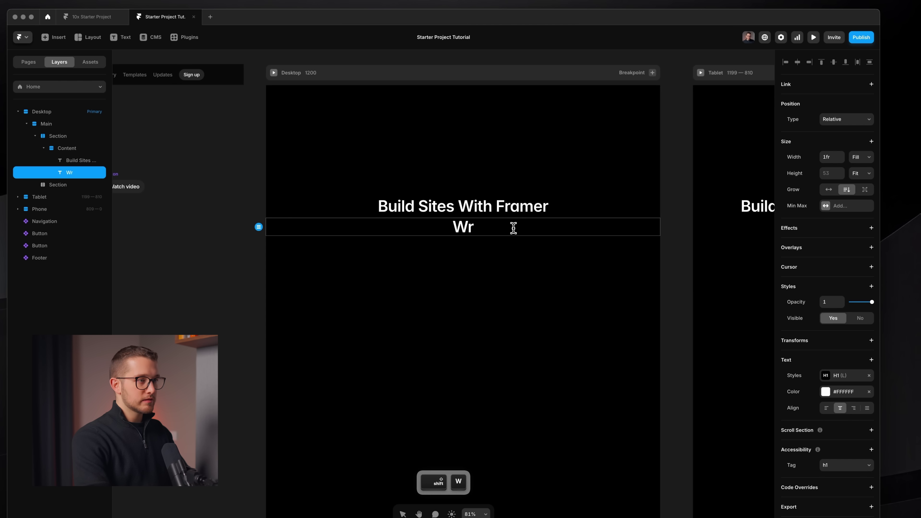
key(BackSpace)
key(BackSpace)
text(Webs)
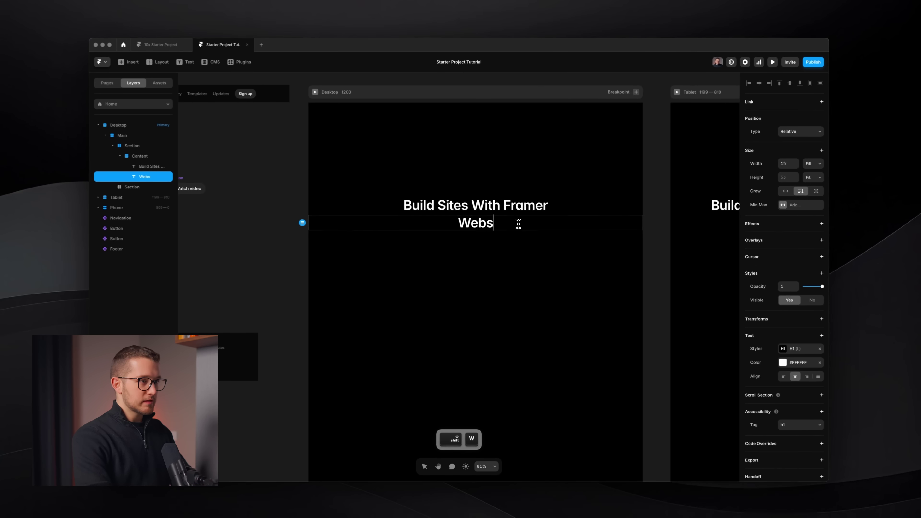
text(ite buikd)
key(BackSpace)
key(BackSpace)
text(lde)
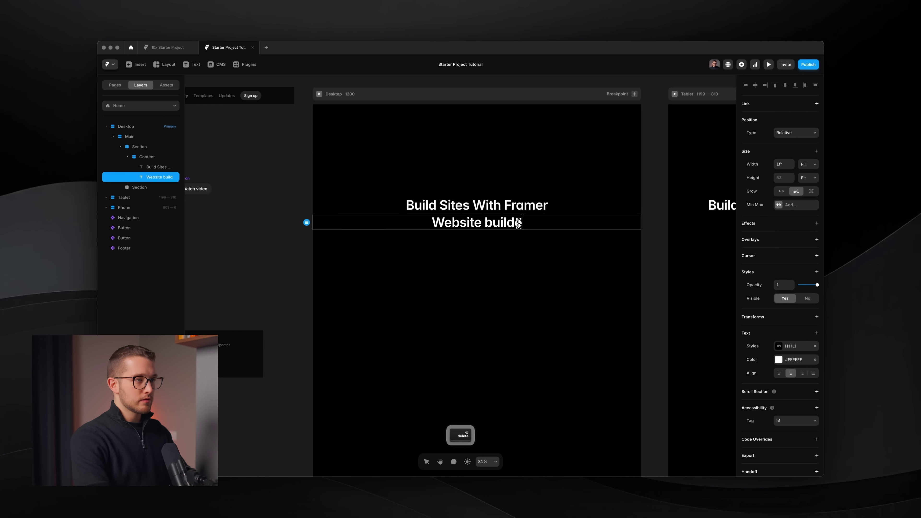
text(r for designers.)
Apply the Body text style and the neutral-500 color to the "Website builder for designers." text.
key(super+a)
click(796, 346)
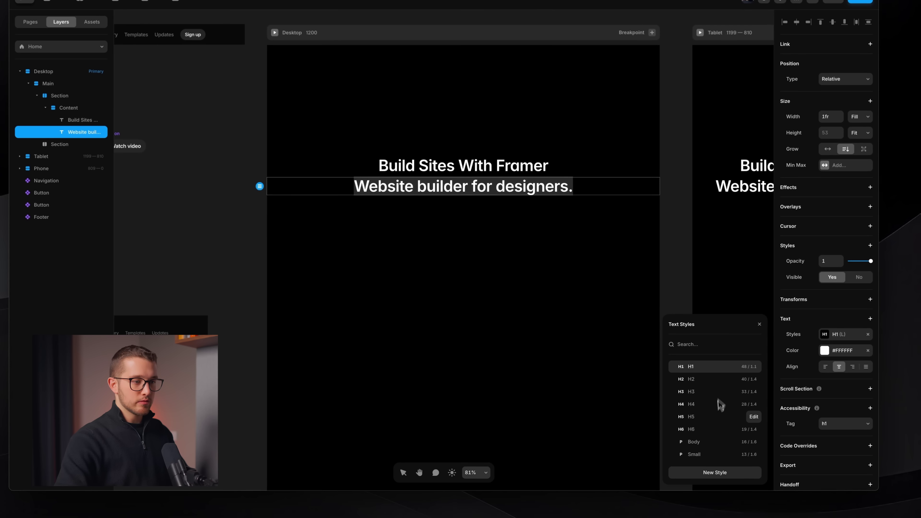
click(669, 436)
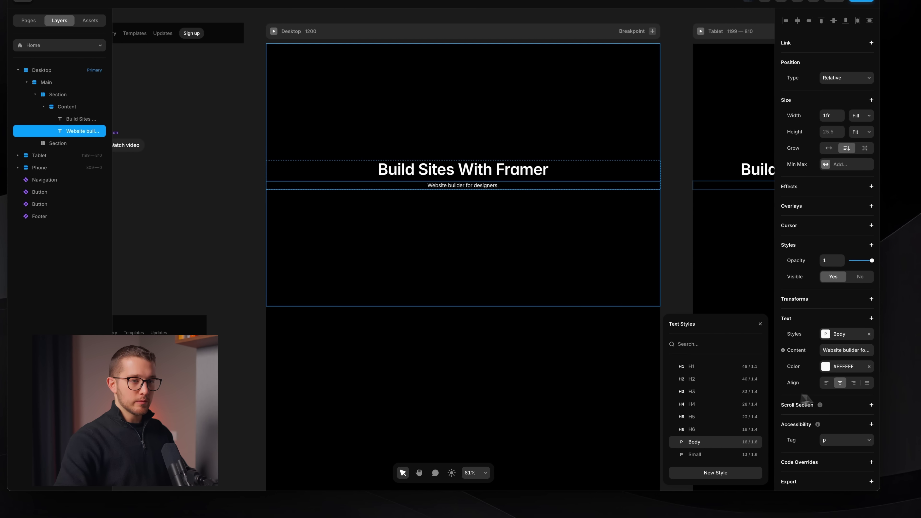
click(828, 368)
scroll(745, 428, down, 2)
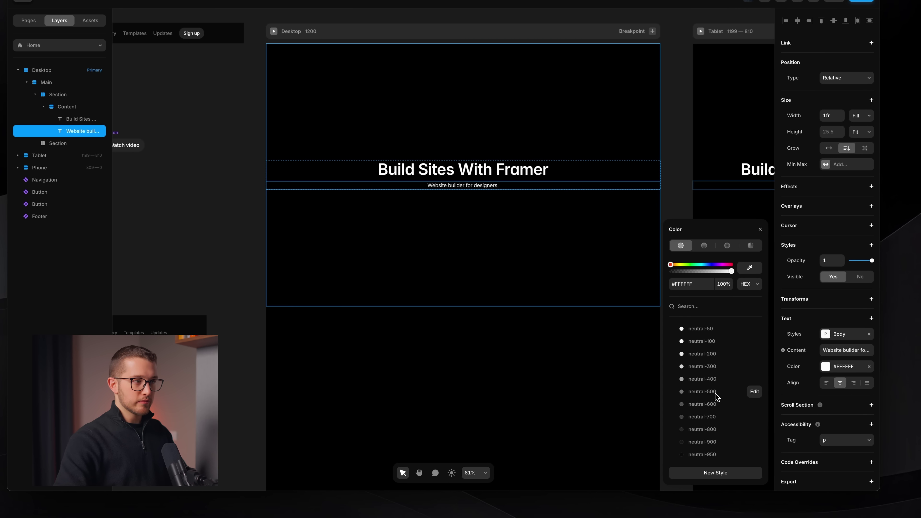
click(536, 390)
Set the Content stack's gap to 20.
super+click(570, 225)
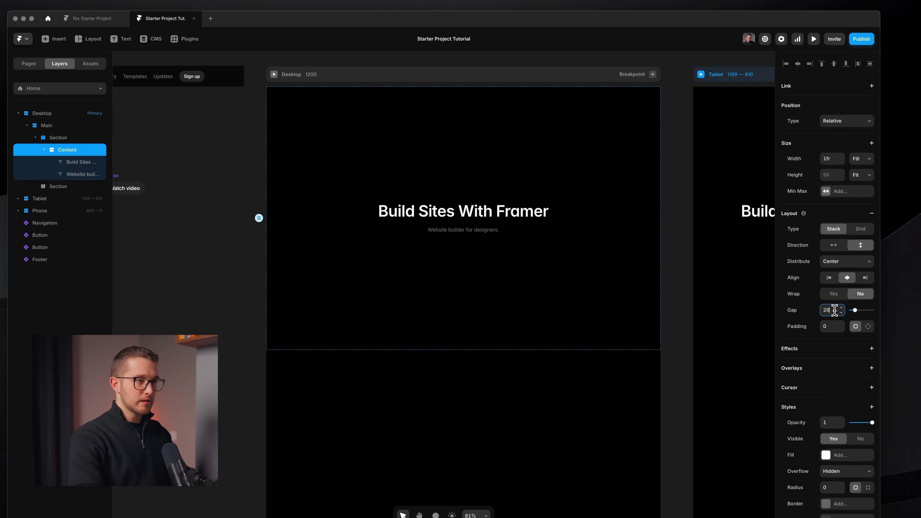
scroll(516, 235, up, 5)
Insert a Button component into the Content stack below the "Website builder for designers." text.
super+click(436, 228)
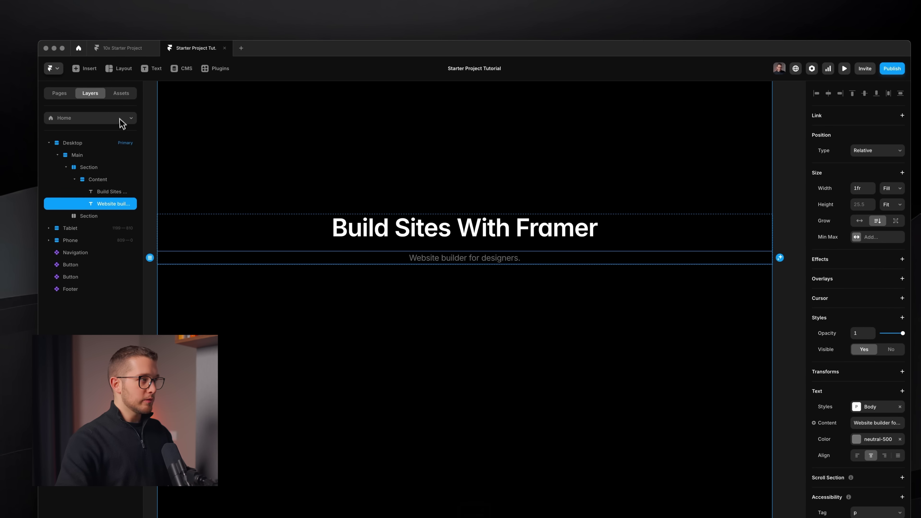
click(121, 93)
drag(81, 142, 421, 265)
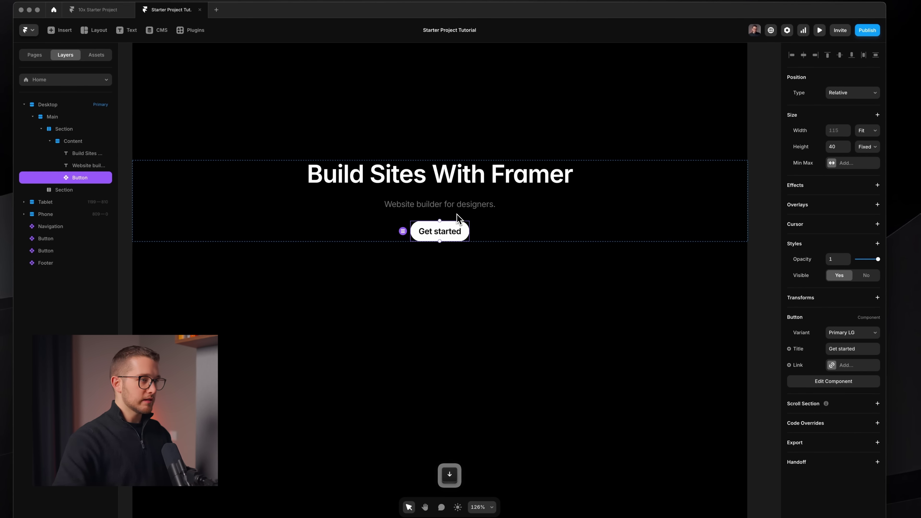
Duplicate the Get started button and give the copy the title "Watch video" and the Secondary LG variant.
key(super+d)
click(856, 349)
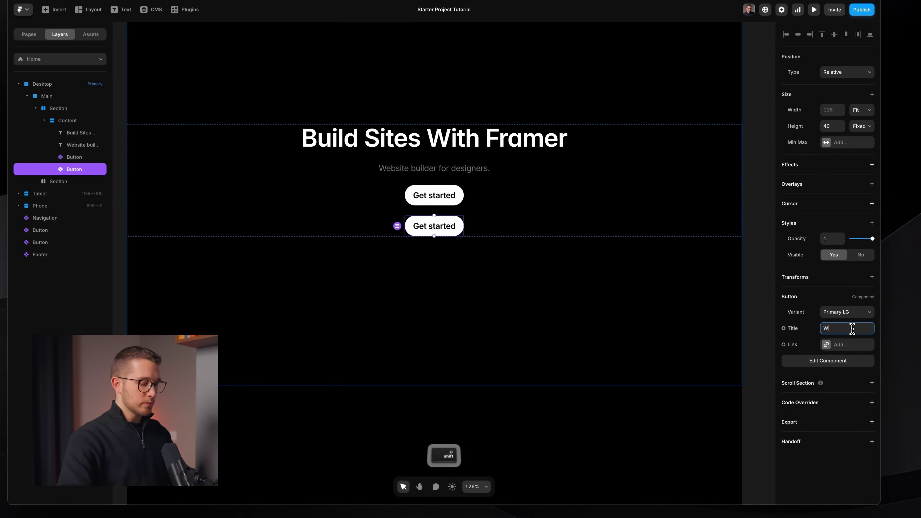
text(Watc)
key(Return)
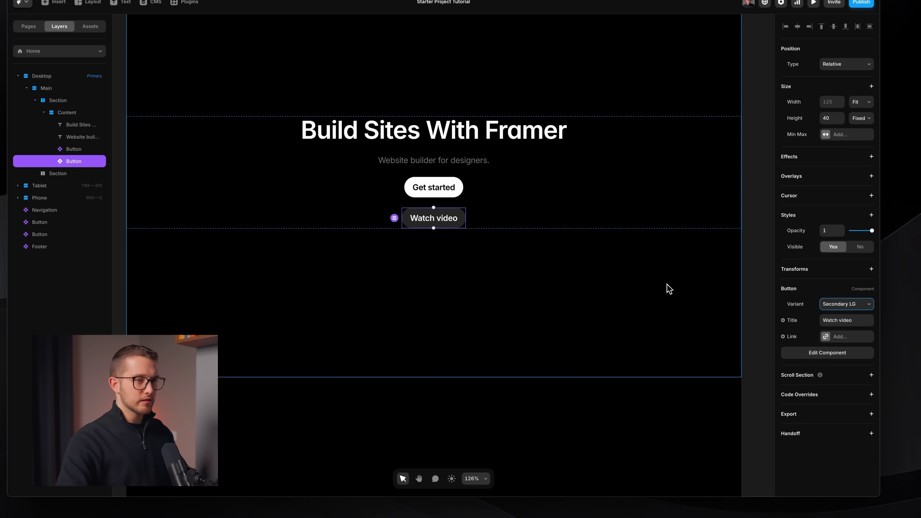
Wrap the Get started and Watch video buttons in a stack with Fit width and horizontal direction.
click(596, 289)
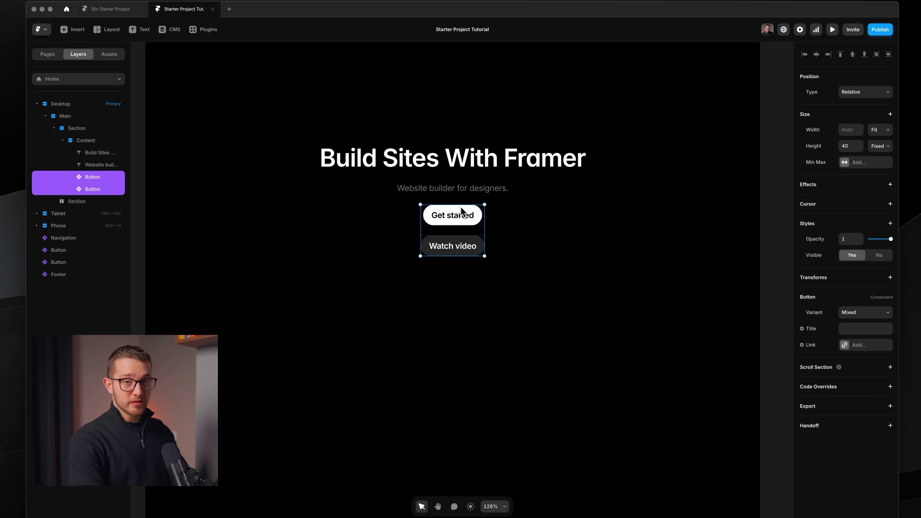
key(alt+super)
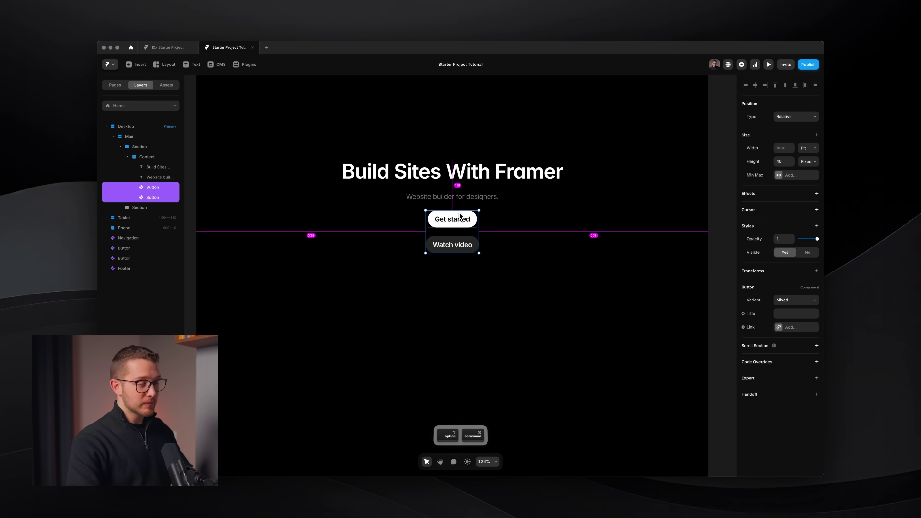
key(alt+super+Return)
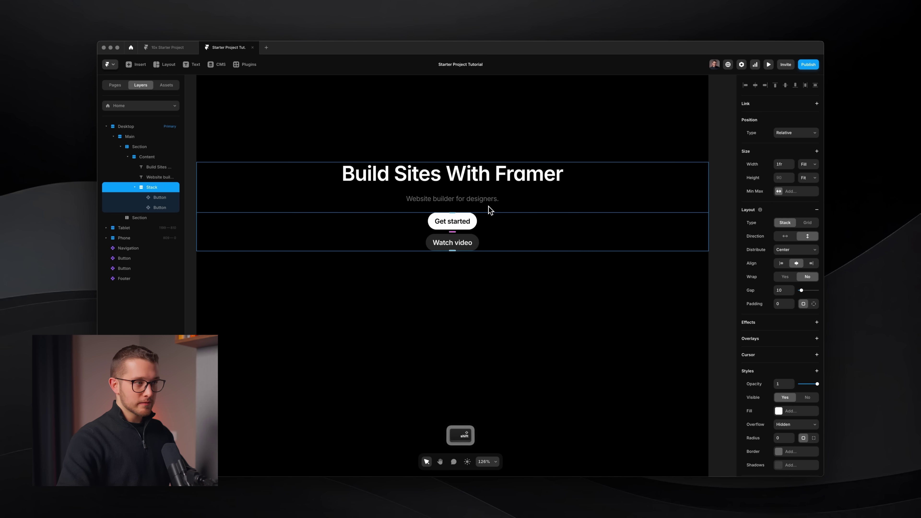
key(shift+w)
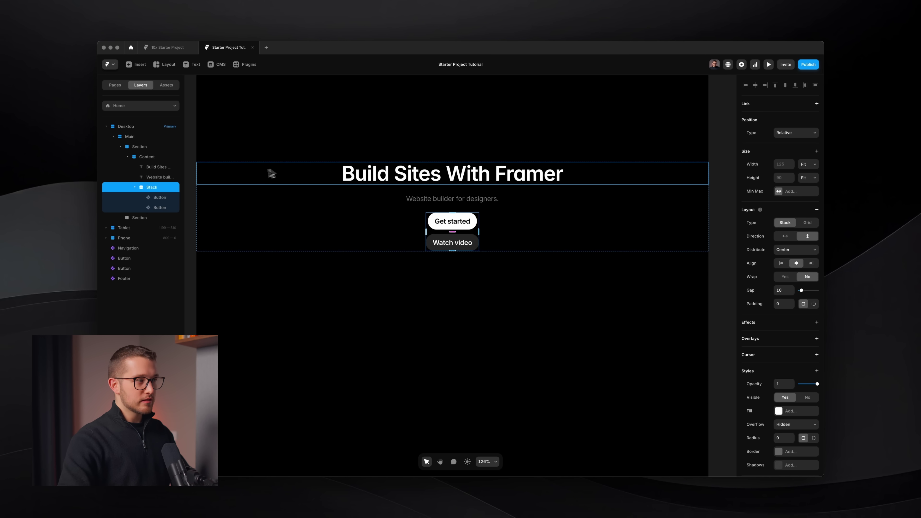
click(786, 237)
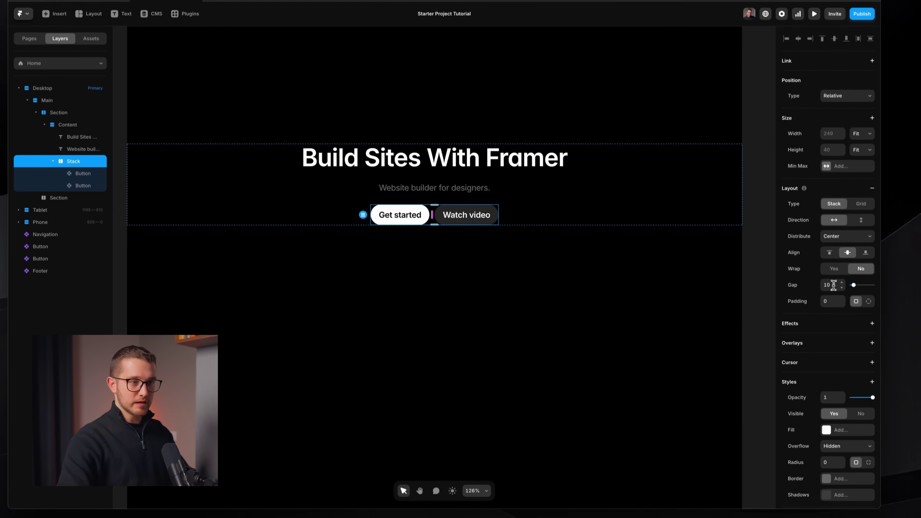
key(Escape)
Wrap the heading and the "Website builder for designers." text in their own stack with a gap of 20.
scroll(457, 280, down, 5)
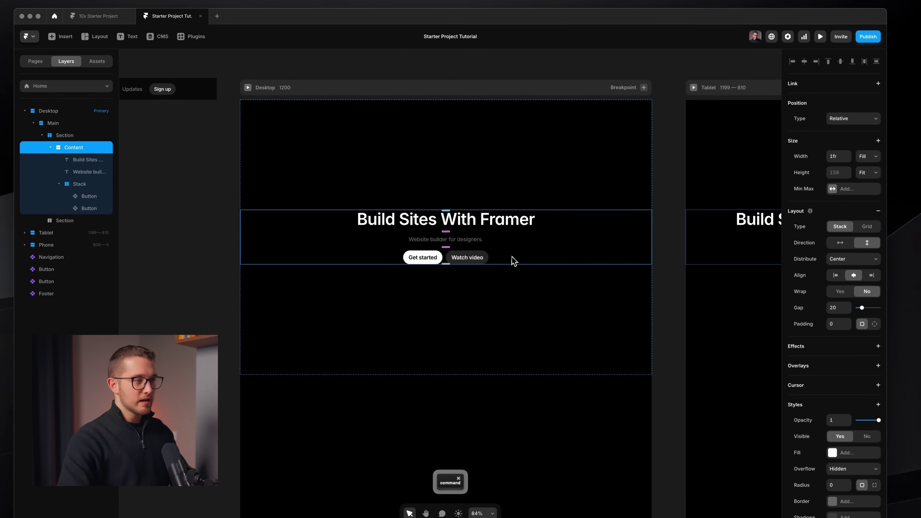
scroll(511, 257, up, 4)
scroll(512, 256, down, 4)
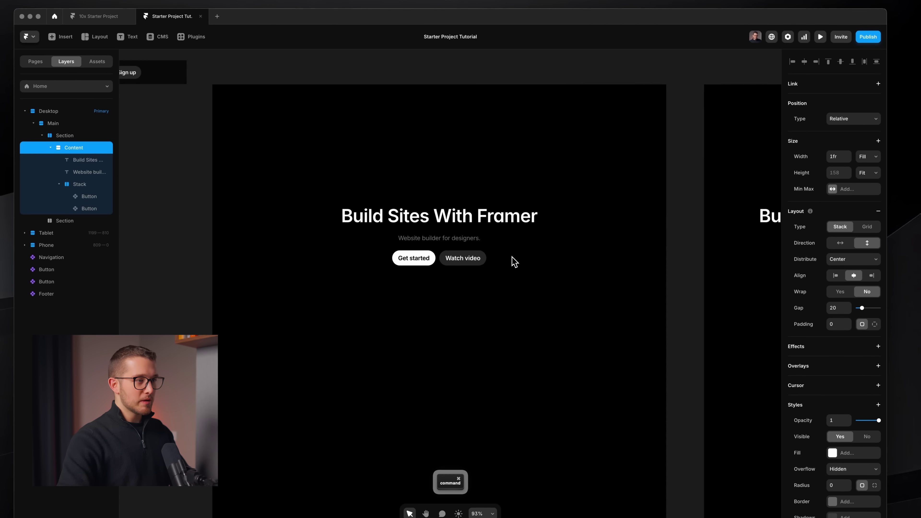
scroll(453, 251, up, 3)
scroll(449, 255, up, 5)
key(super+shift+4)
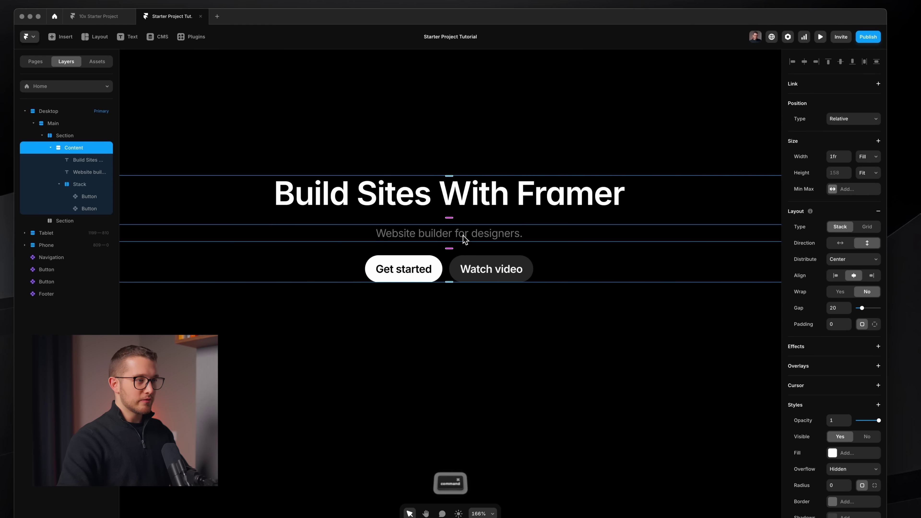
drag(465, 240, 491, 194)
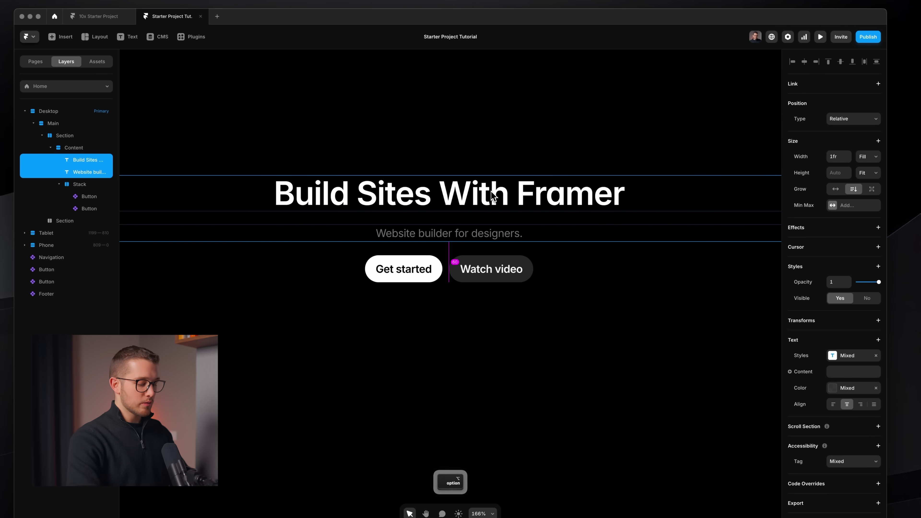
key(alt+super+Return)
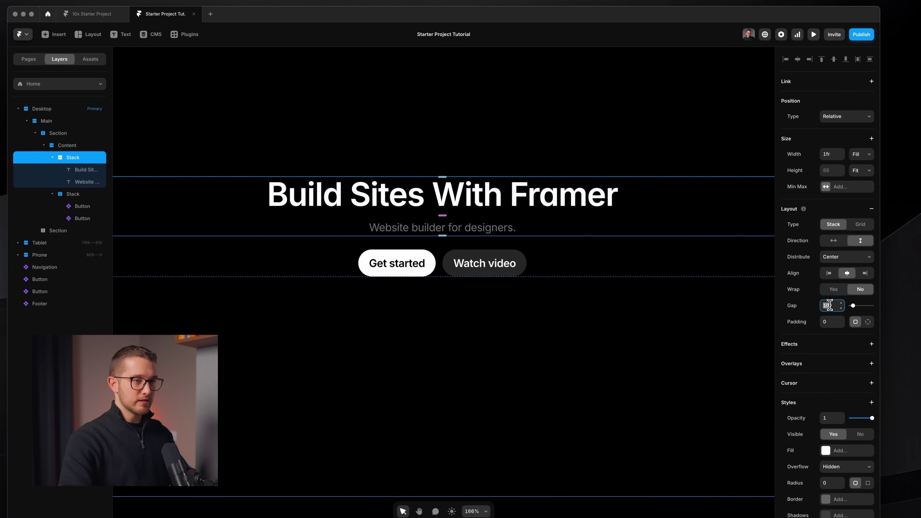
click(831, 306)
text(20)
key(Return)
Set the Content stack's gap to 30.
click(578, 259)
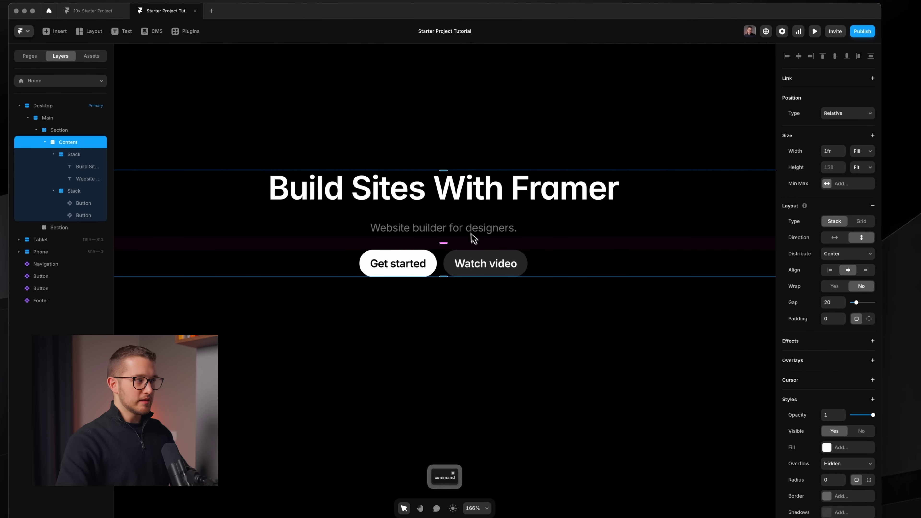
click(829, 293)
key(shift+Up)
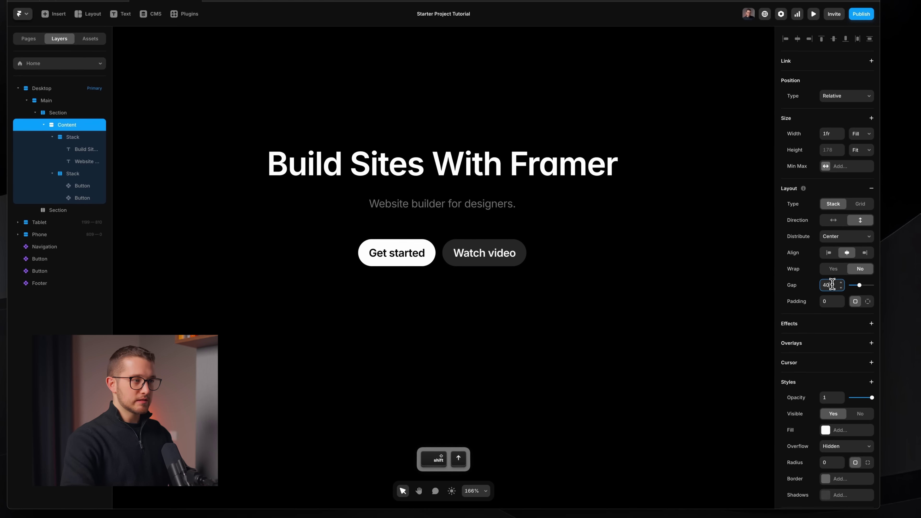
key(Up)
key(Down)
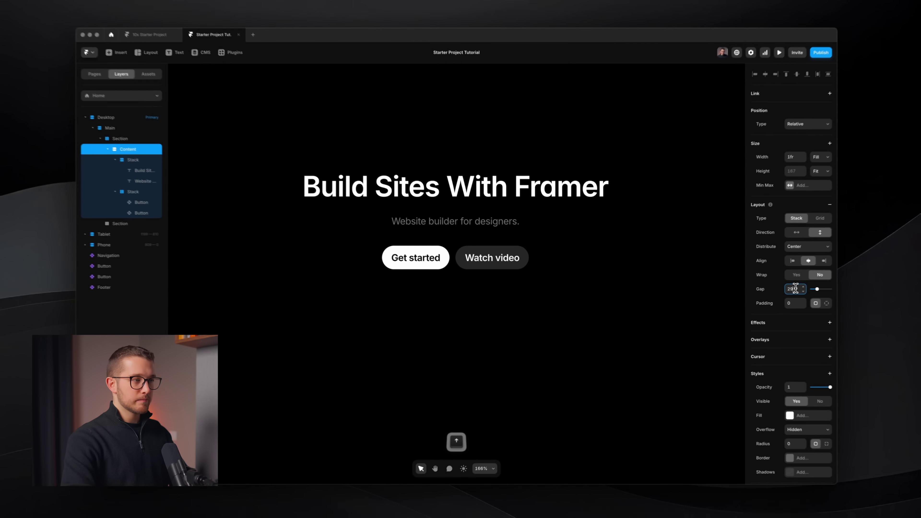
key(Return)
Preview the page, return to the canvas, and set the first Section's height to the viewport at 100vh.
key(super+p)
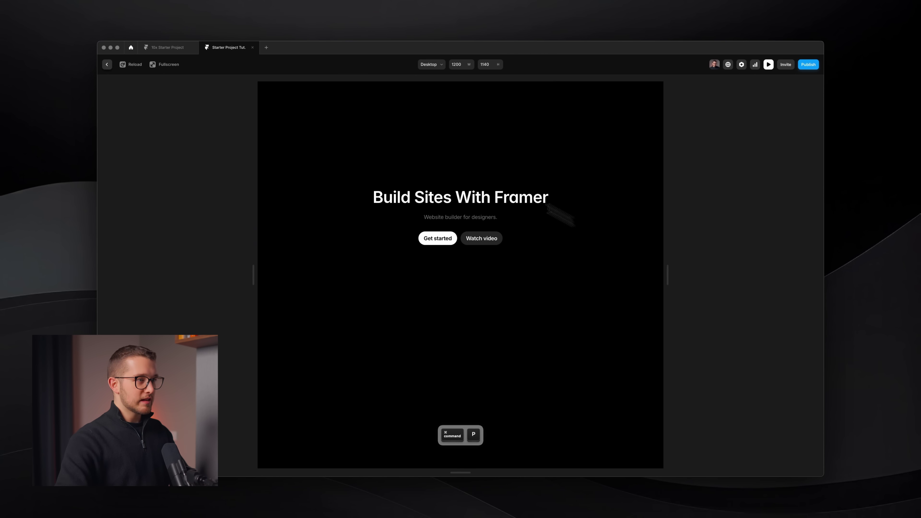
key(super+p)
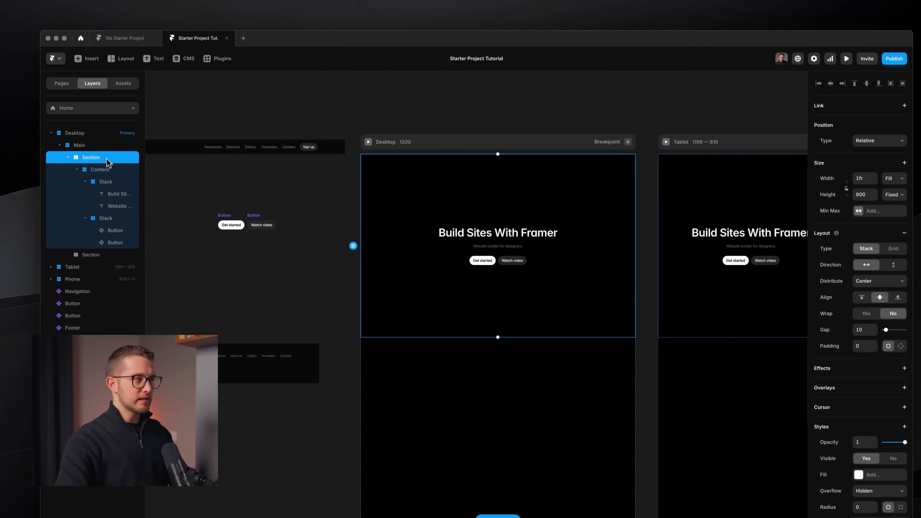
click(865, 182)
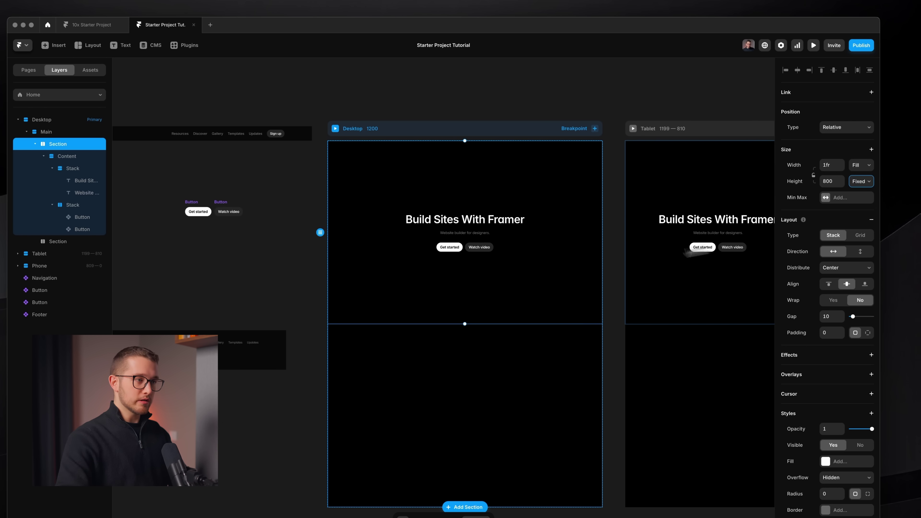
Preview the page and resize the preview's height to check how the first Section adapts.
key(super+p)
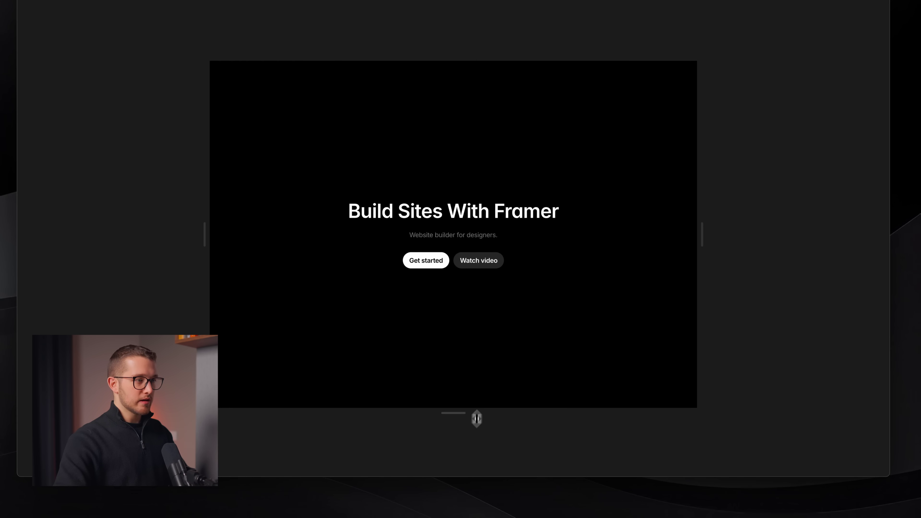
drag(477, 419, 477, 499)
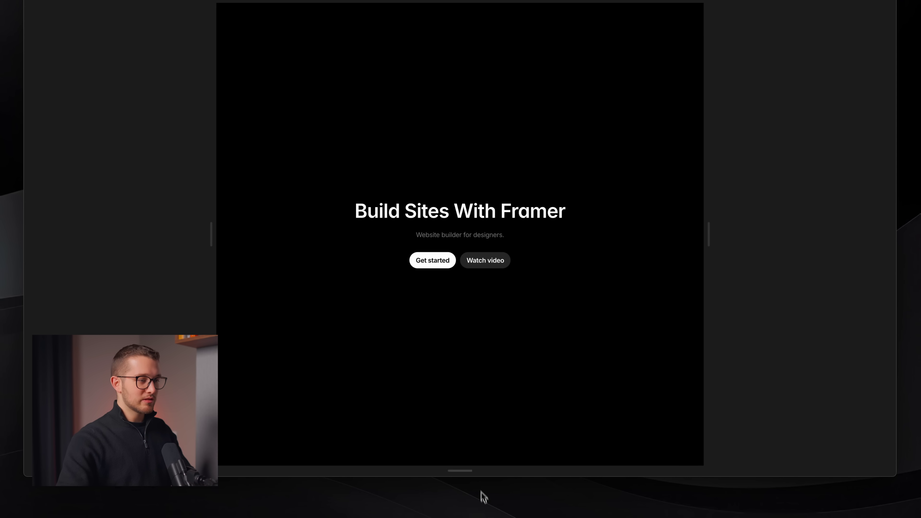
drag(448, 468, 452, 450)
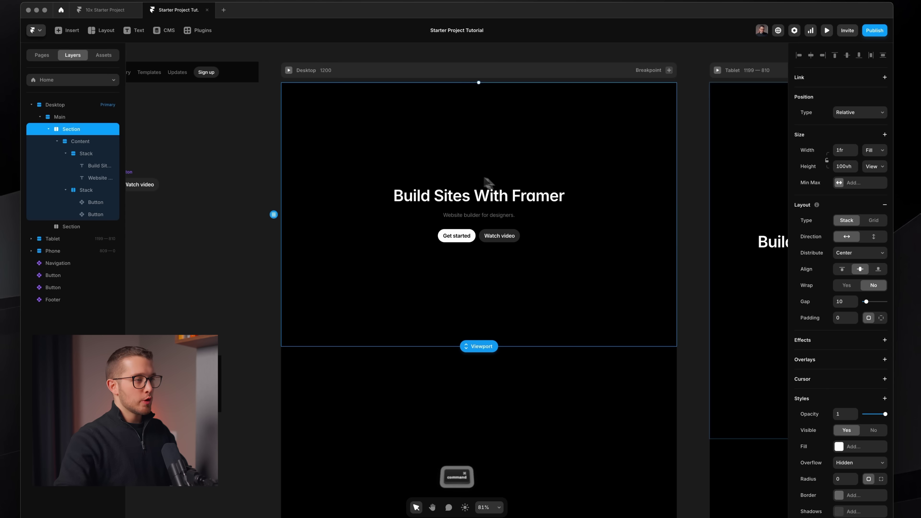
Examine the Content stack and heading on the Phone breakpoint, checking the space between the text and the screen edges.
super+click(538, 225)
scroll(539, 230, right, 2)
scroll(539, 231, up, 1)
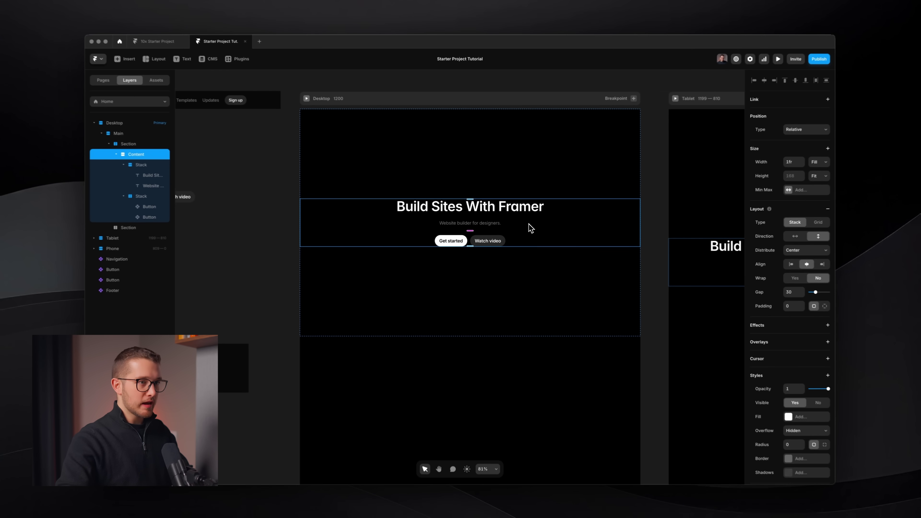
scroll(534, 225, right, 15)
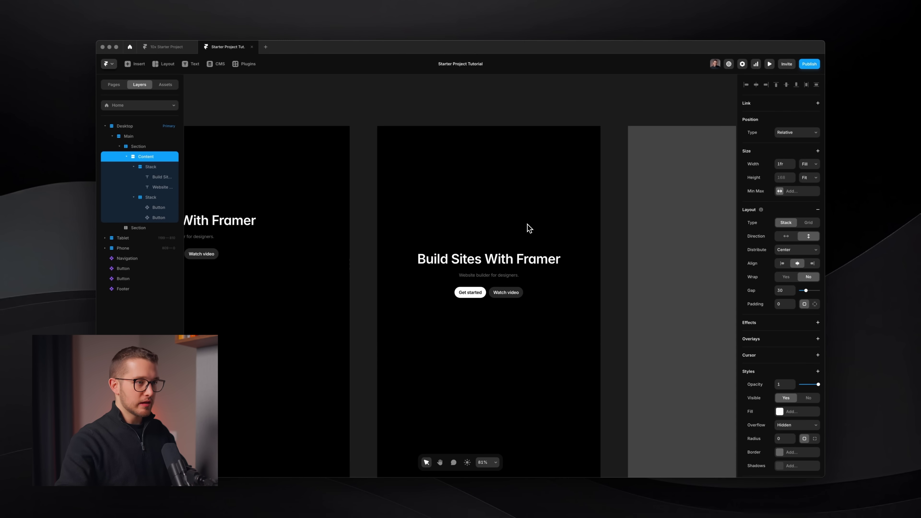
scroll(524, 227, up, 5)
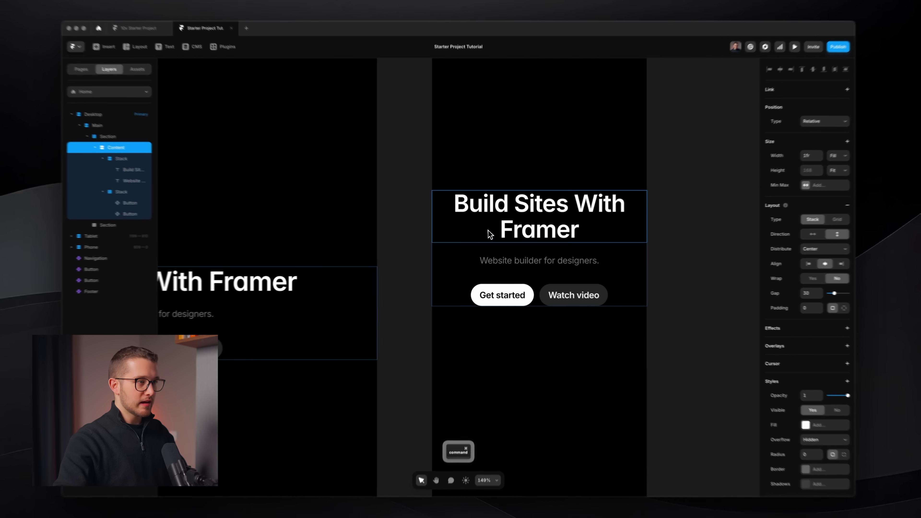
click(488, 232)
click(443, 288)
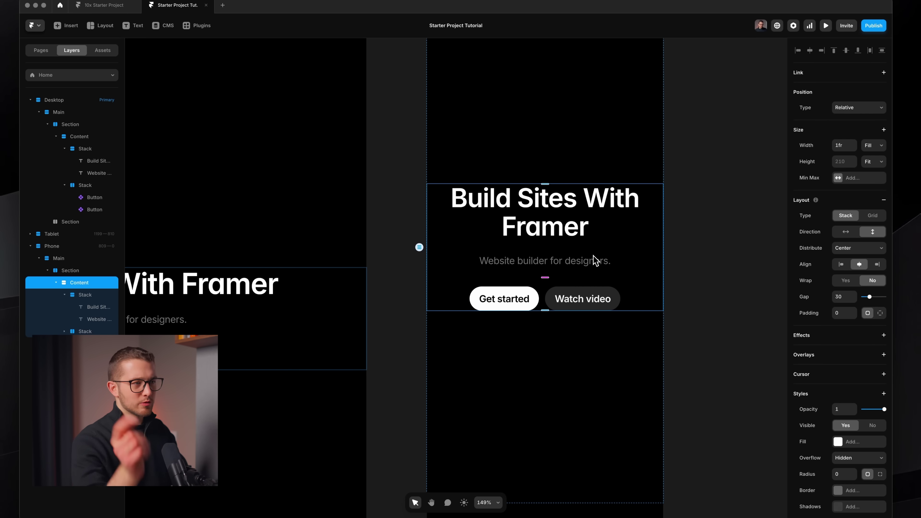
key(shift+super+4)
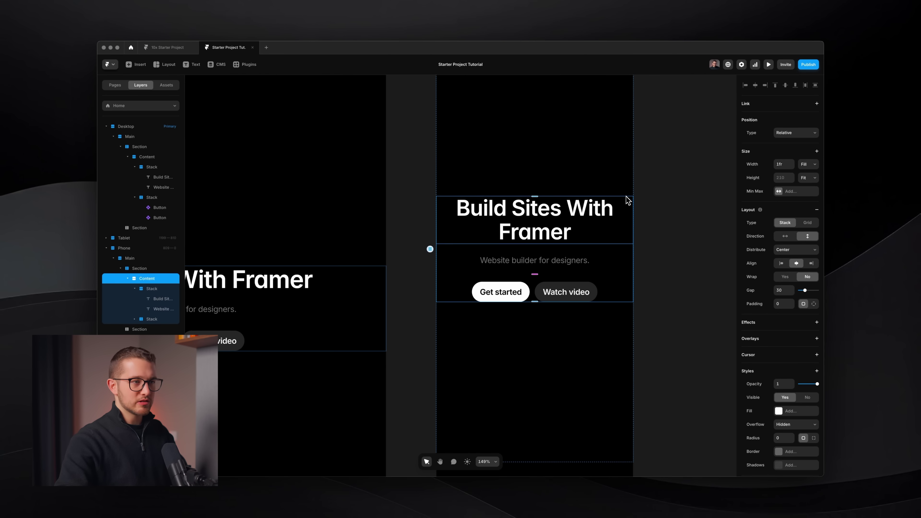
click(624, 208)
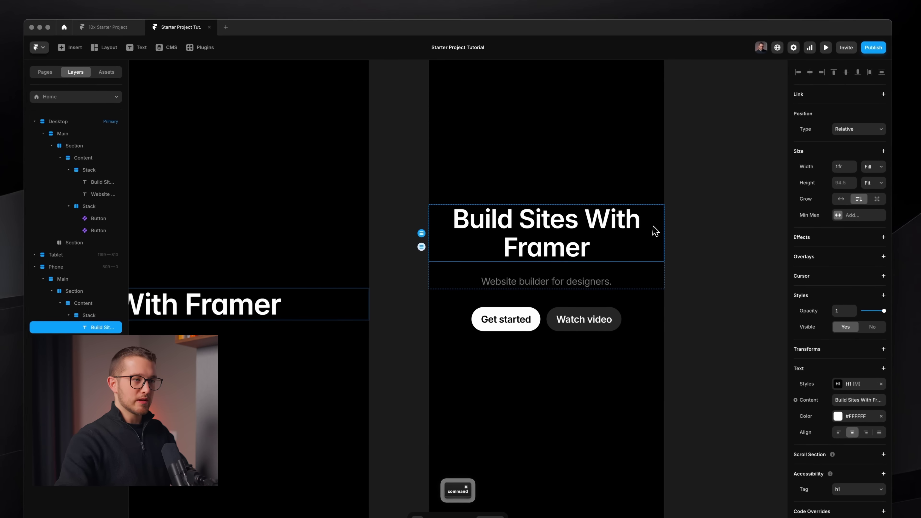
key(shift+super+4)
drag(643, 210, 658, 232)
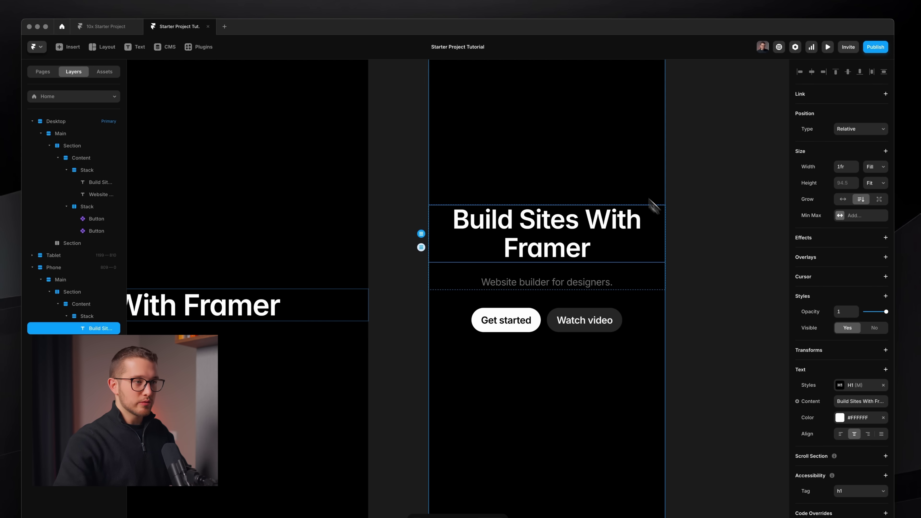
Give the Desktop Content stack individual paddings of 20 on the right and left and 0 on the top and bottom.
scroll(487, 182, left, 15)
scroll(487, 181, down, 4)
scroll(487, 181, left, 7)
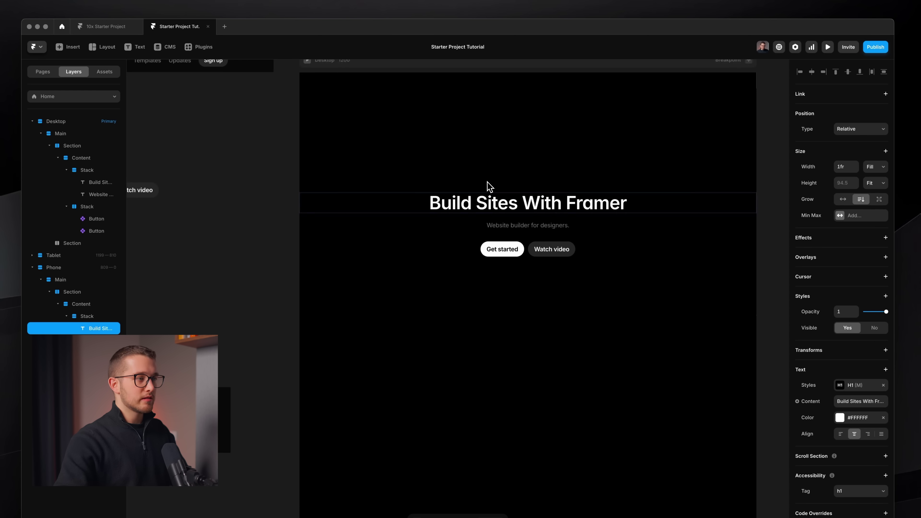
scroll(487, 181, right, 1)
click(377, 221)
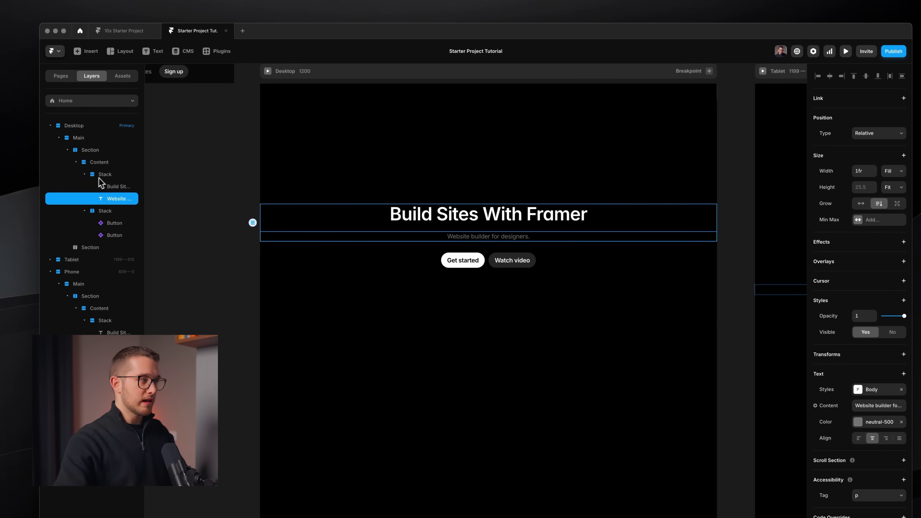
click(92, 159)
click(902, 339)
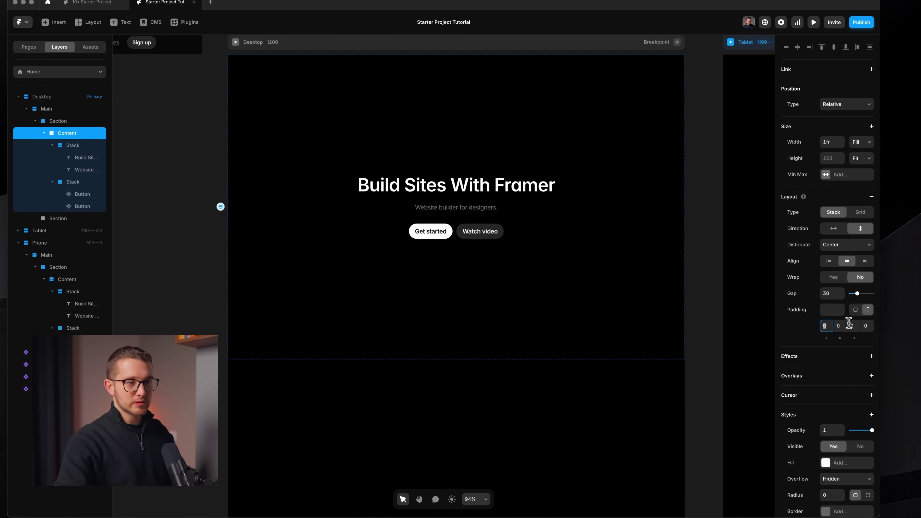
key(Return)
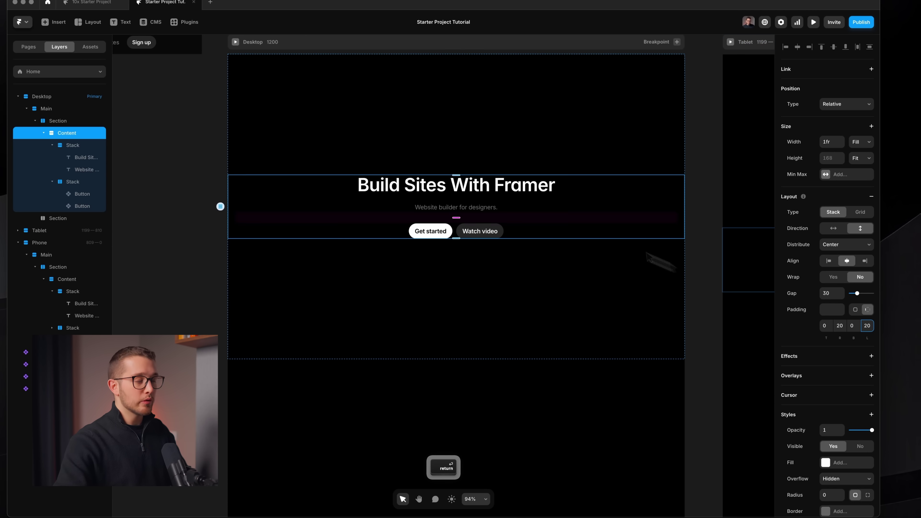
Duplicate the first Section, including its Content stack, on the Desktop breakpoint.
key(shift+1)
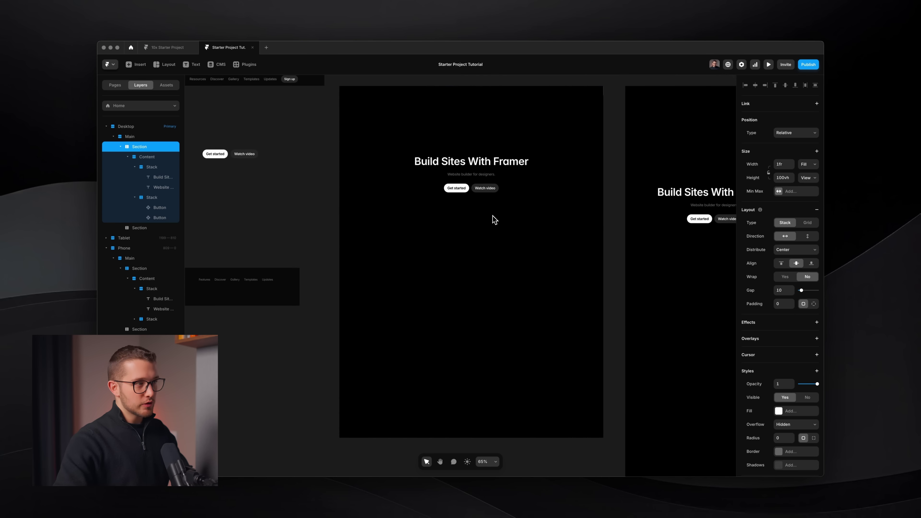
key(super+d)
scroll(488, 257, down, 4)
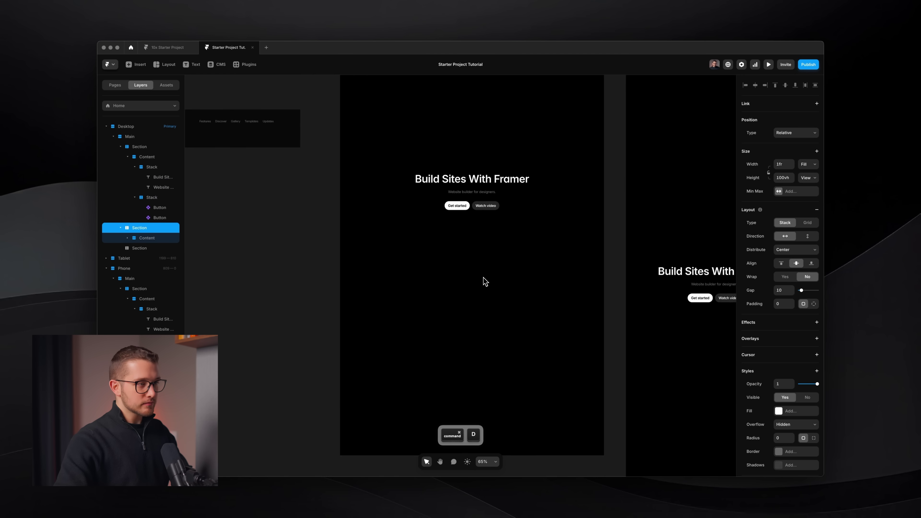
Apply the H2 text style to the "Build Sites With Framer" heading in the second Section on Desktop.
super+click(503, 301)
super+click(494, 208)
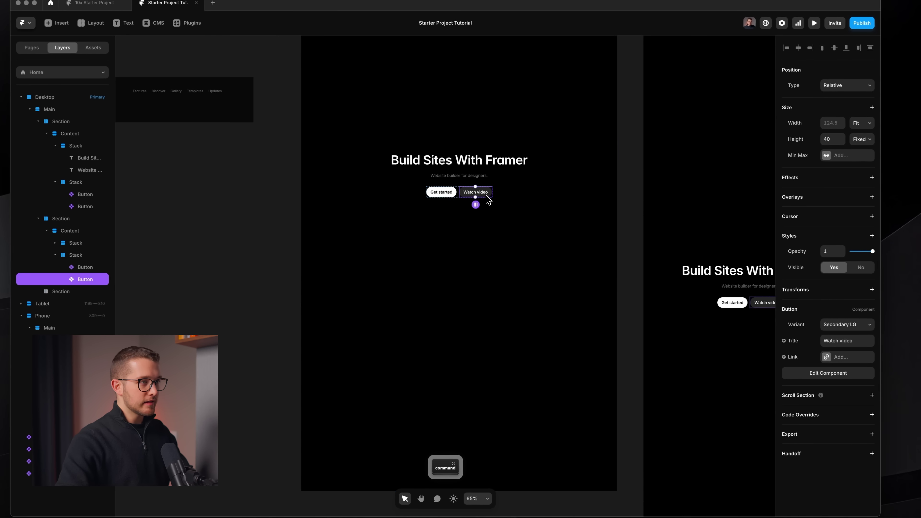
scroll(487, 199, up, 5)
super+click(472, 170)
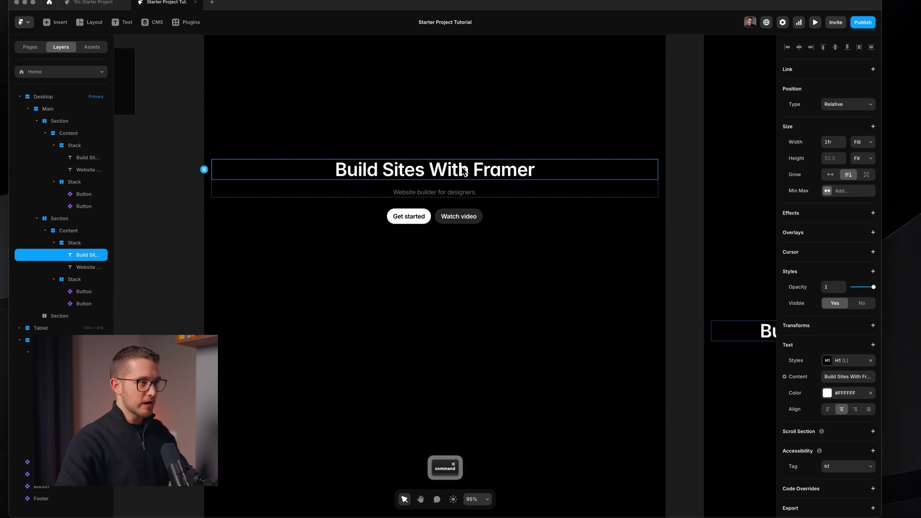
double_click(455, 170)
key(Escape)
click(831, 361)
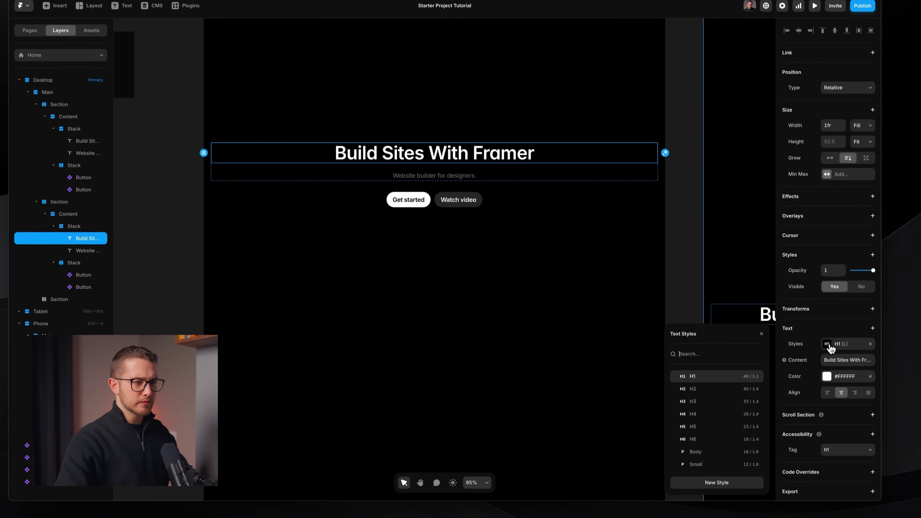
click(706, 406)
click(501, 286)
Replace the second Section's description with "Where design and development happen at the same place, at the same time." and left-align it and the heading.
super+click(454, 170)
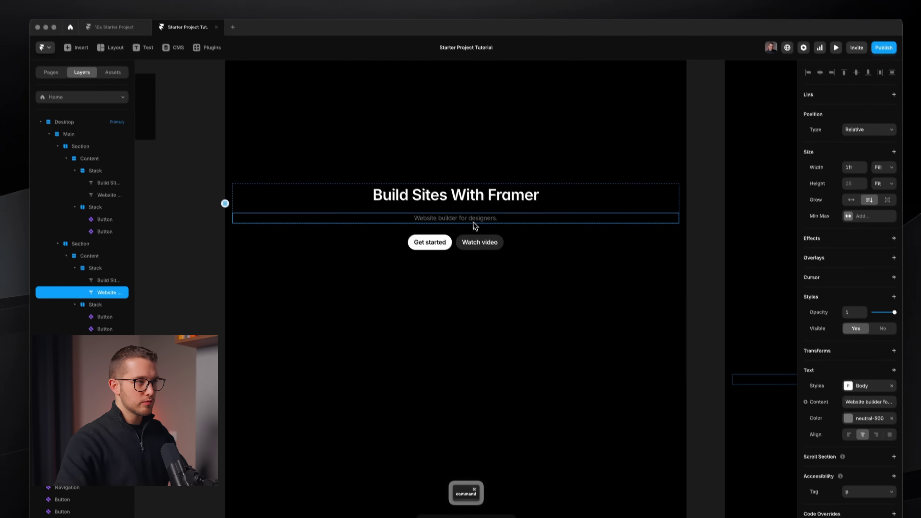
double_click(454, 168)
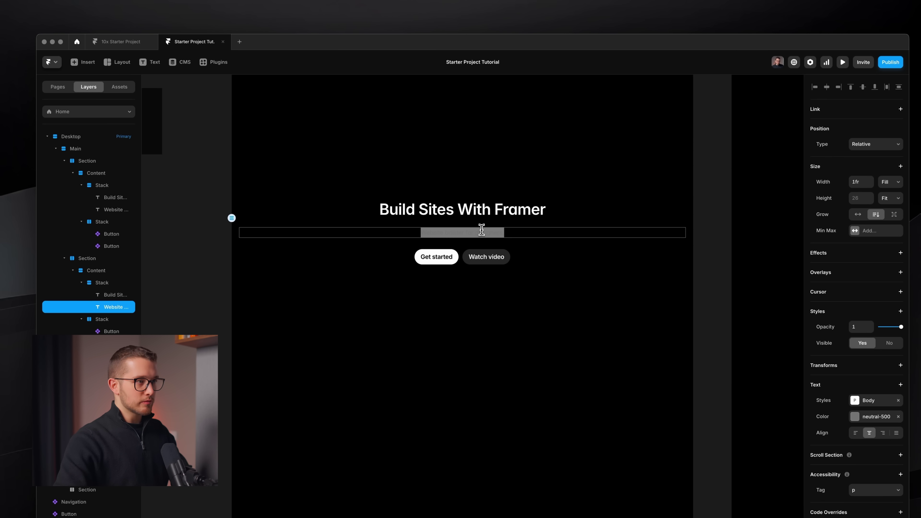
key(Escape)
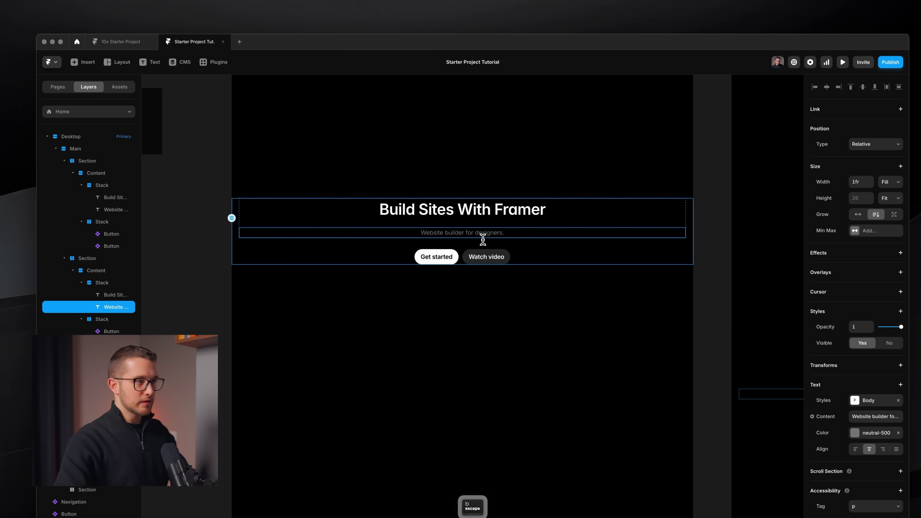
double_click(437, 231)
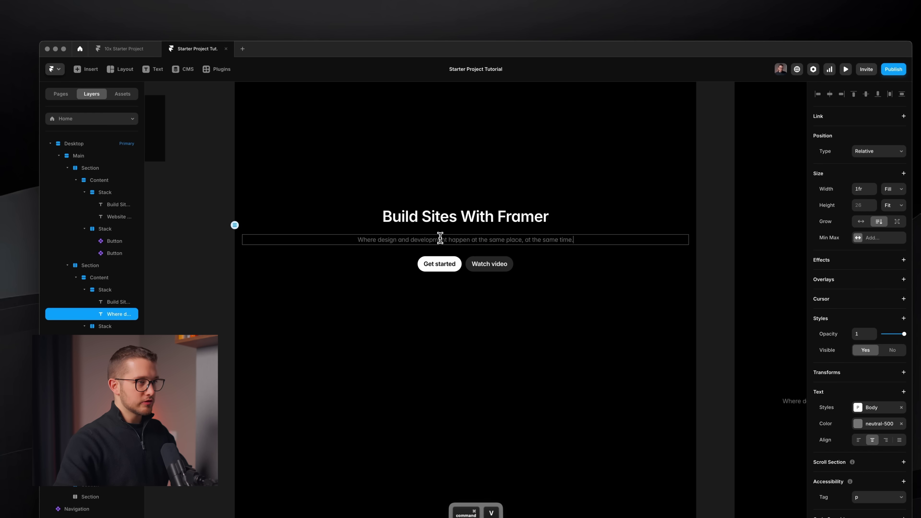
key(Escape)
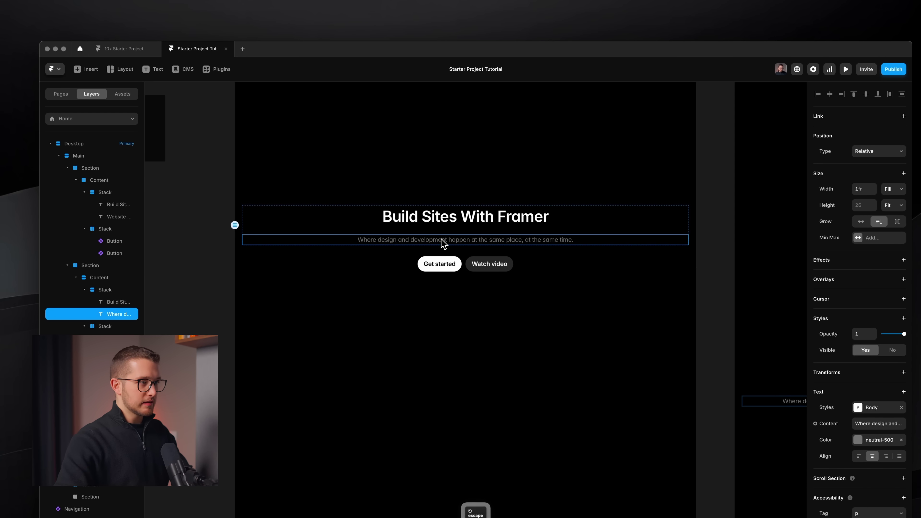
shift+click(459, 223)
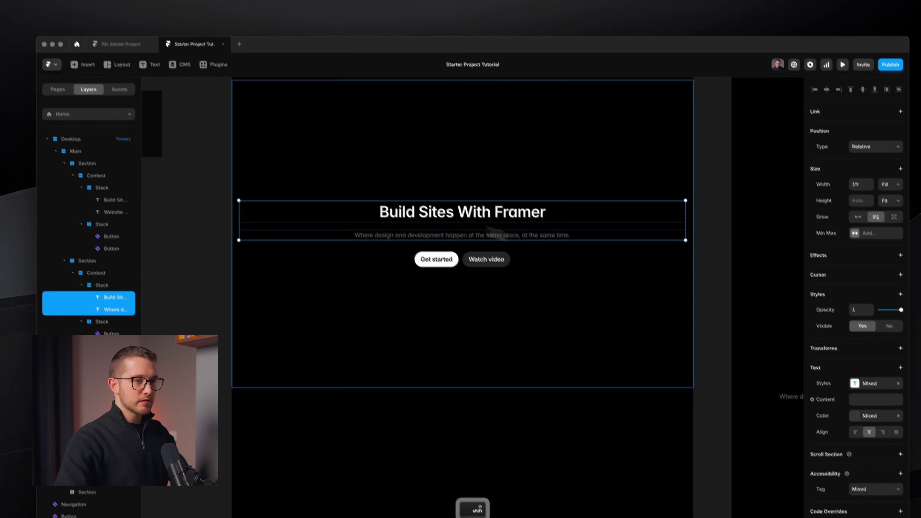
click(860, 437)
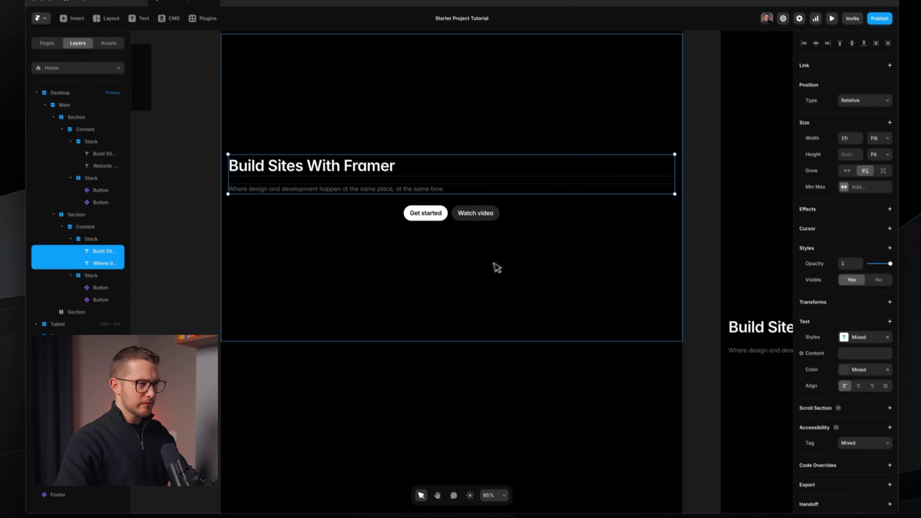
Delete the second Section's Get started button and unwrap the Stack around the remaining Watch video button.
super+click(433, 192)
click(453, 228)
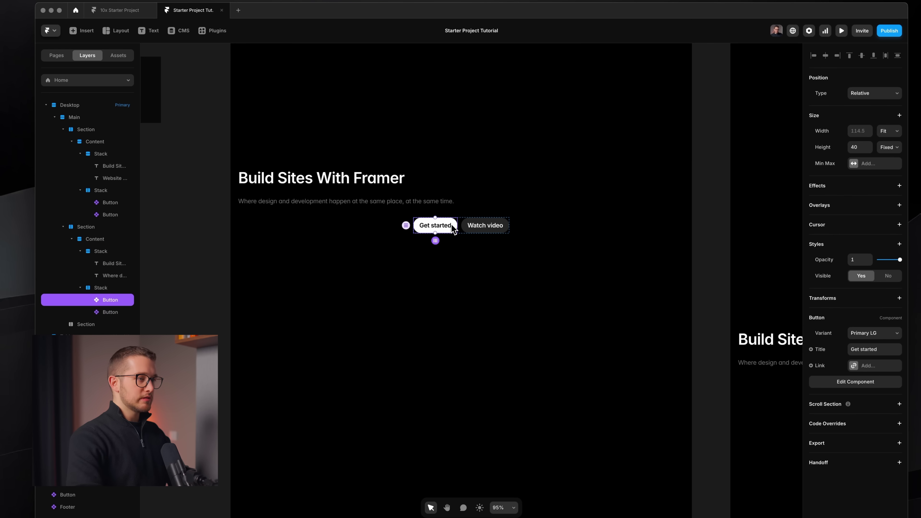
key(BackSpace)
super+click(456, 227)
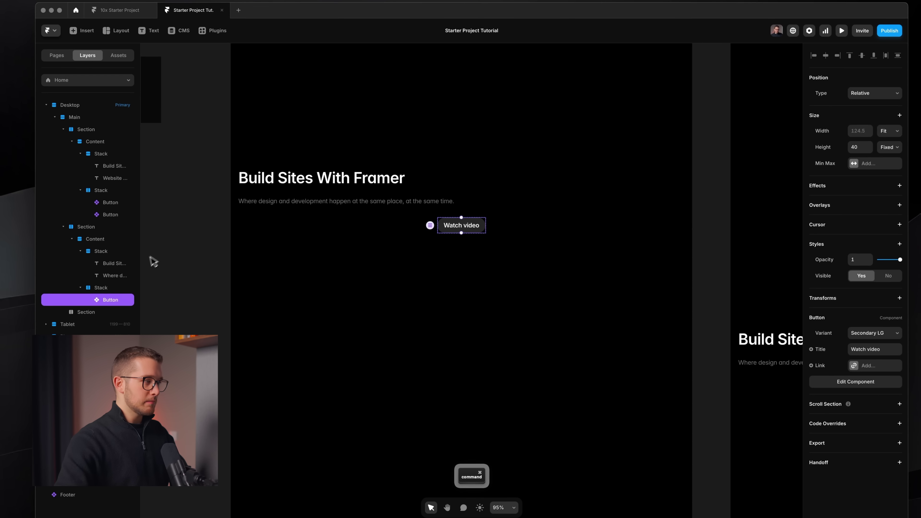
click(101, 290)
key(super+BackSpace)
Wrap the second Section's text Stack and Watch video button together in a new stack named "Text + Button".
click(343, 214)
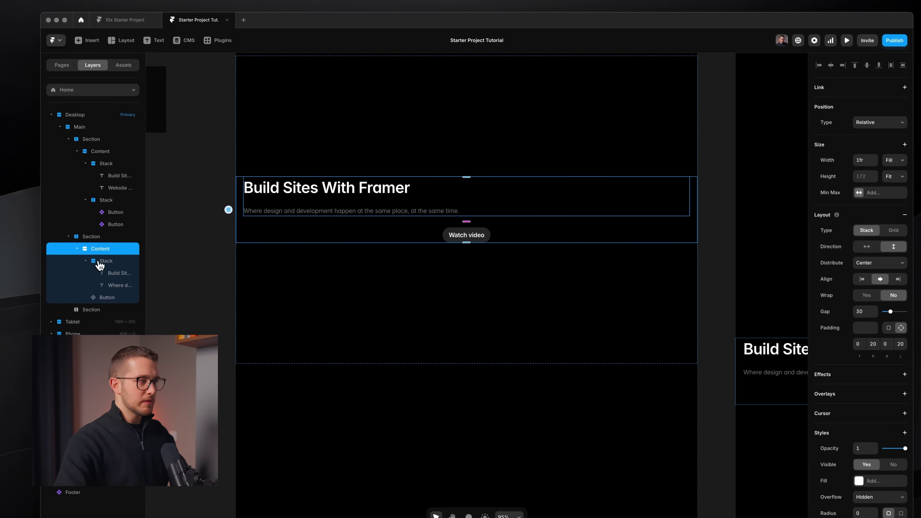
click(52, 256)
click(107, 260)
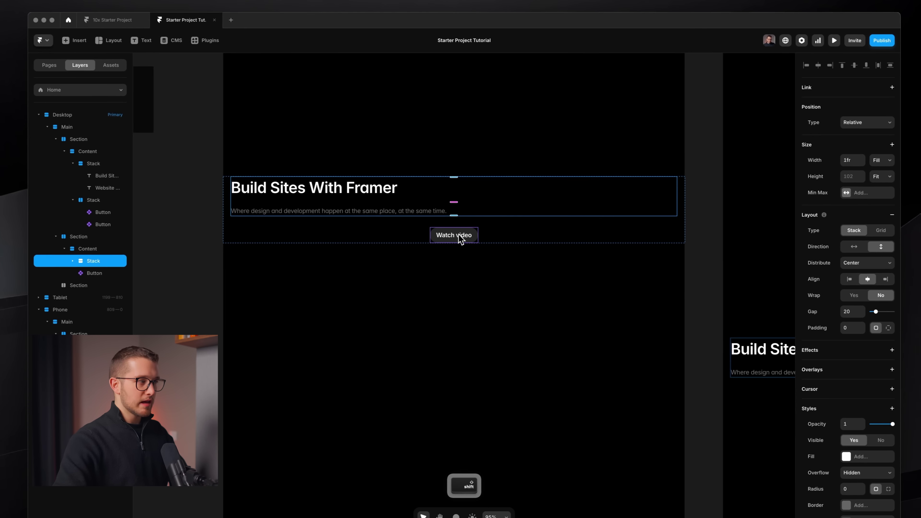
shift+click(471, 235)
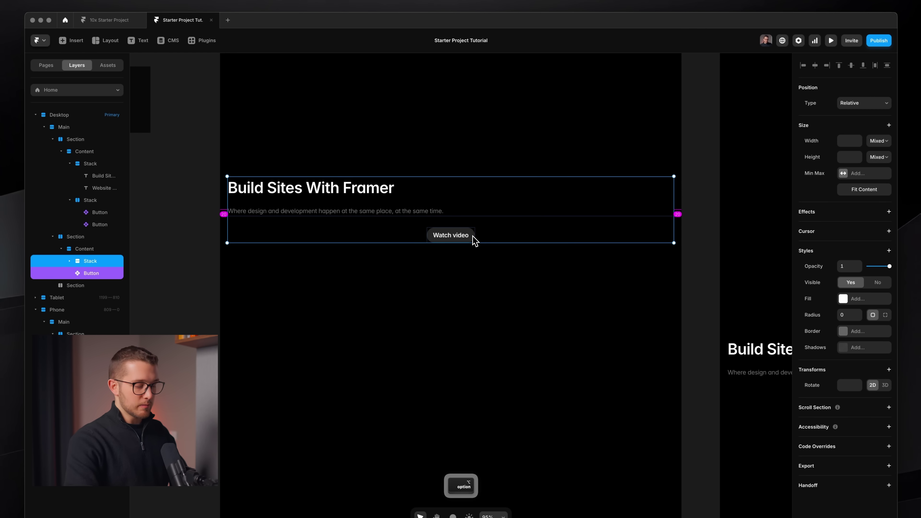
key(alt+super+Return)
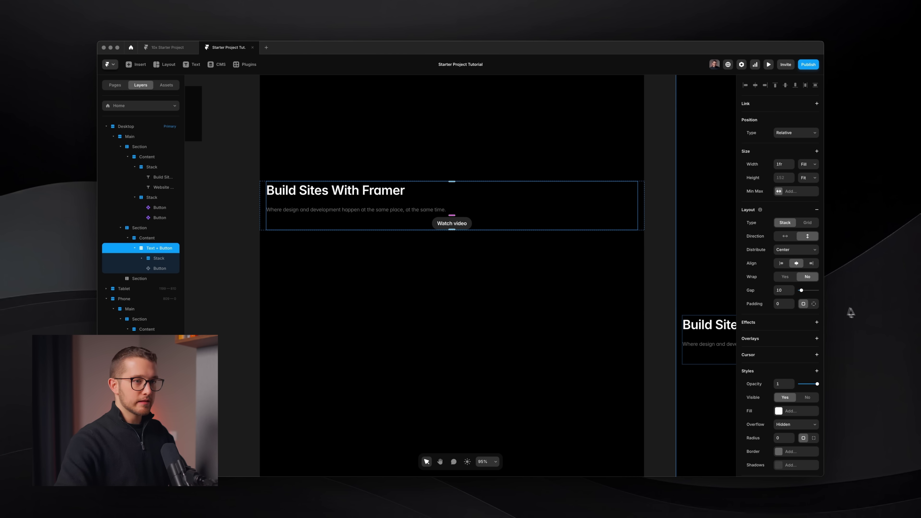
Left-align the Text + Button stack's items with a gap of 25, and set the inner text Stack's gap to 14.
click(781, 263)
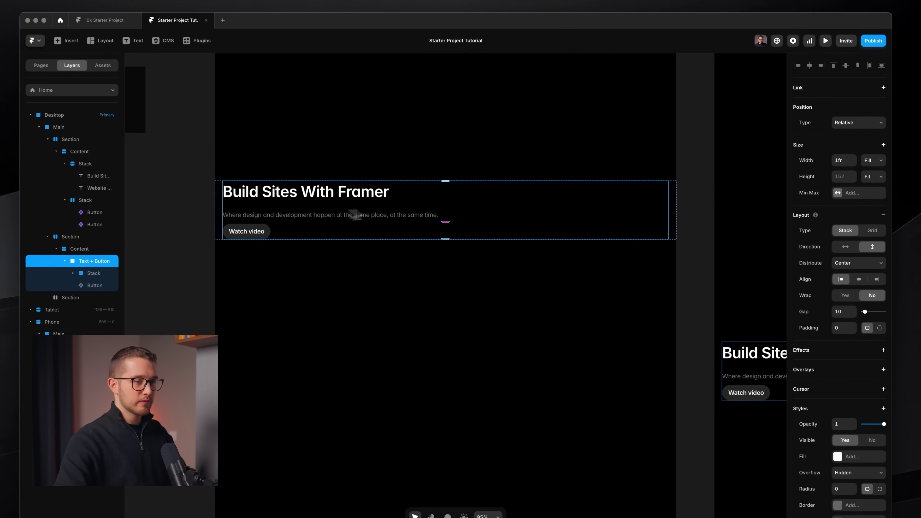
drag(855, 298, 861, 302)
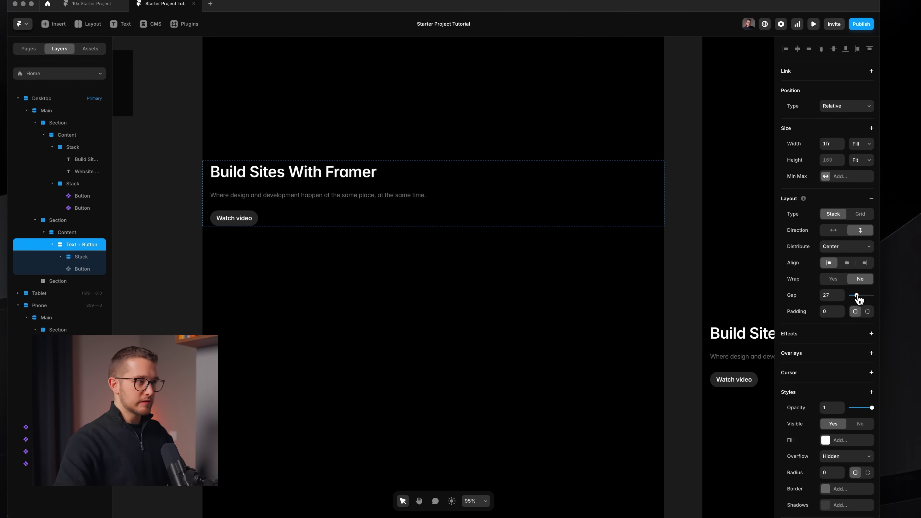
click(344, 190)
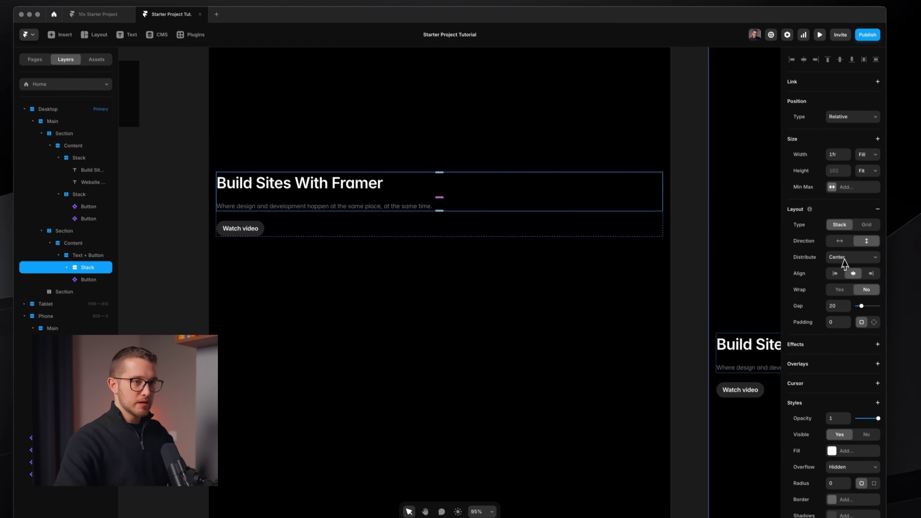
click(831, 296)
key(shift+Down)
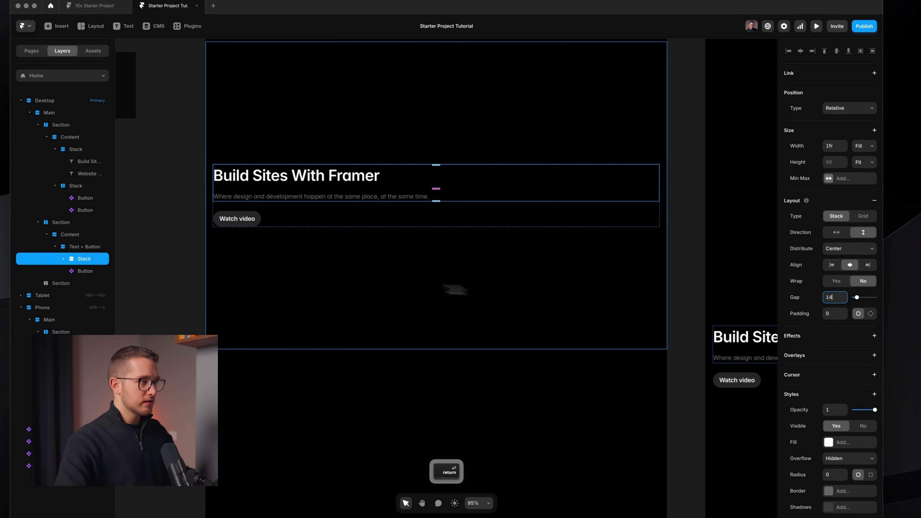
click(391, 240)
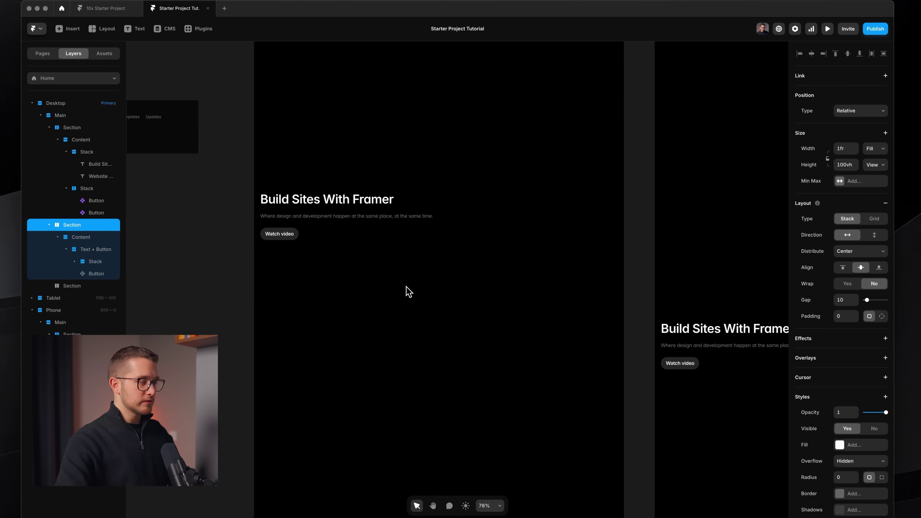
Draw a frame about 187 by 166, placing it inside the second Section's Content stack, and set that stack's direction to horizontal.
super+click(422, 239)
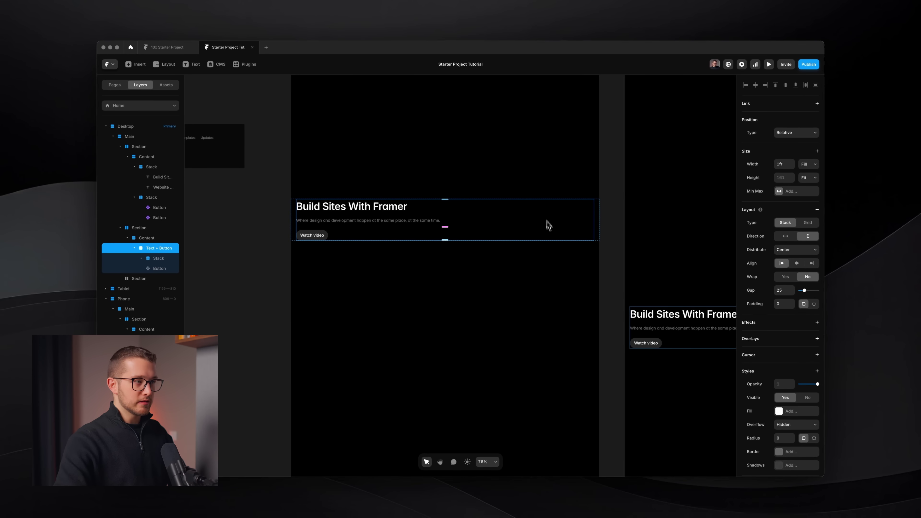
scroll(484, 241, left, 2)
key(f)
drag(238, 221, 284, 263)
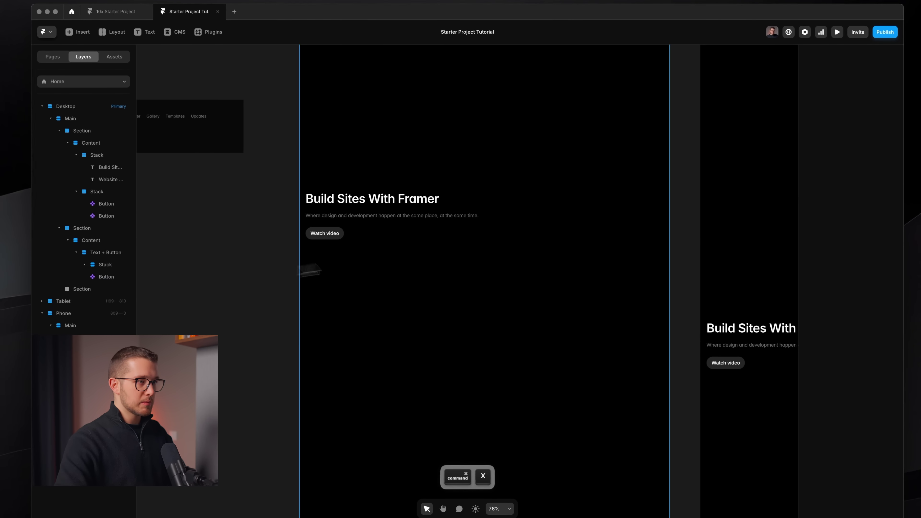
super+click(600, 218)
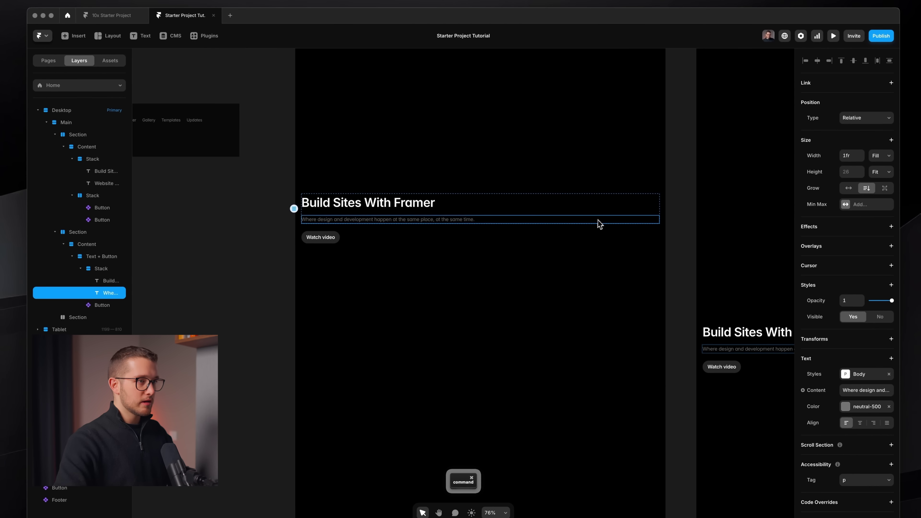
super+click(602, 206)
click(111, 245)
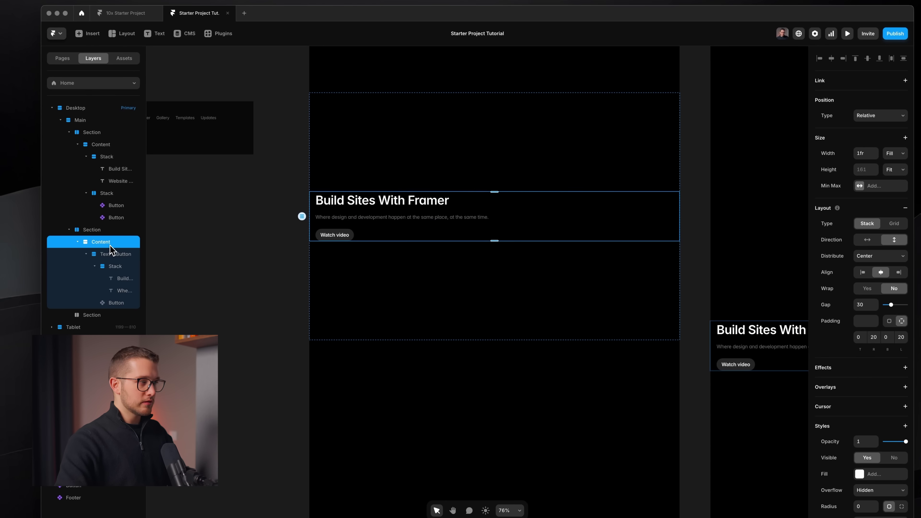
key(super+v)
click(559, 225)
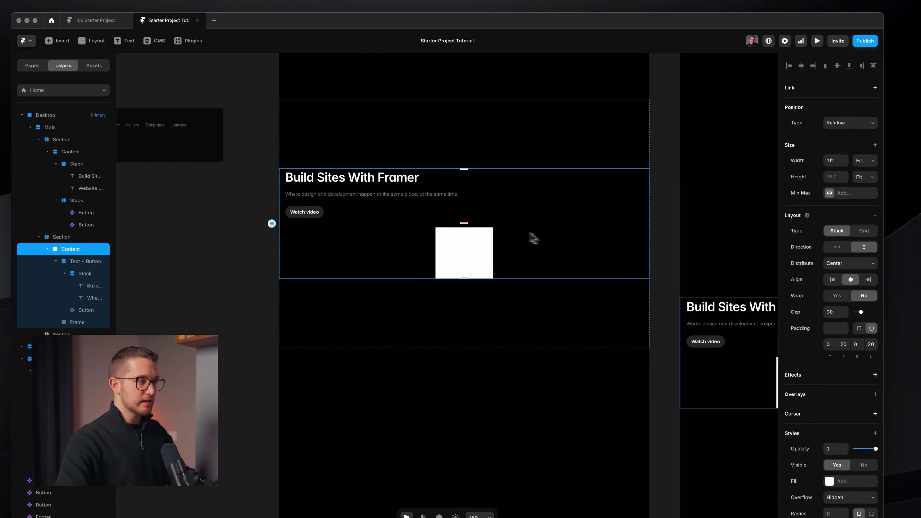
click(838, 247)
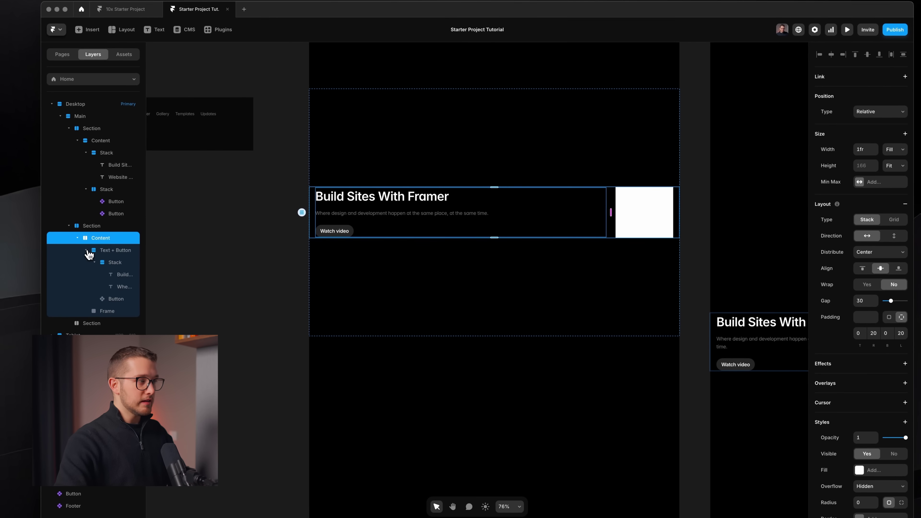
Collapse the Text + Button layer and rename the new frame beside it as "Image".
click(88, 254)
click(114, 251)
click(115, 262)
click(114, 254)
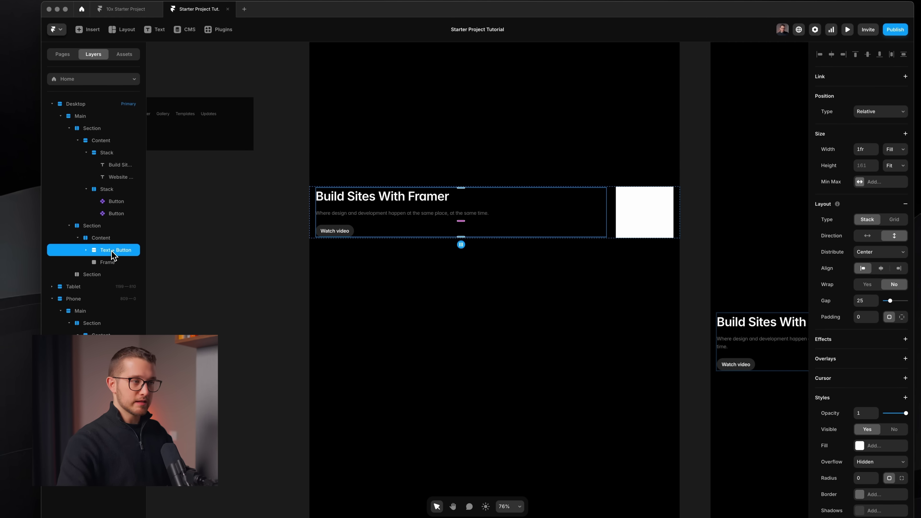
click(127, 262)
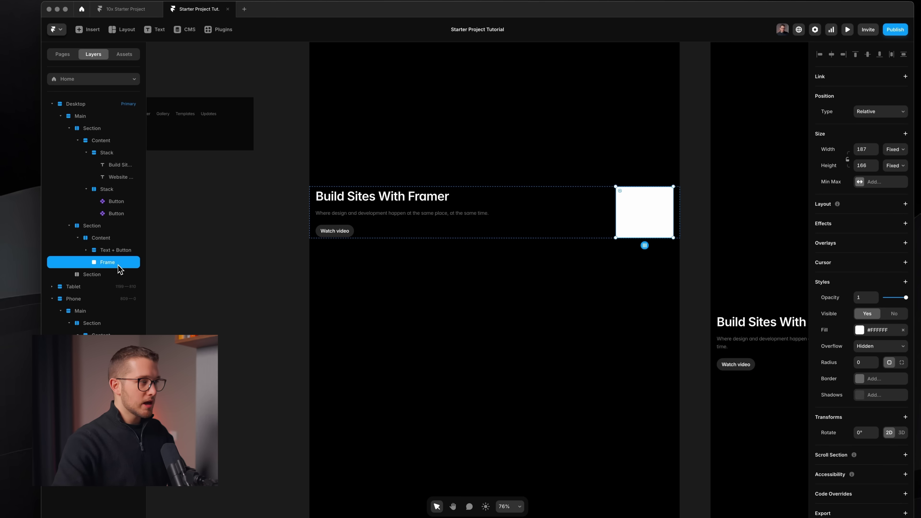
double_click(130, 263)
text(Image)
key(Return)
Fill the Image frame with the neutral-900 color style and set its corner radius to 24.
click(878, 330)
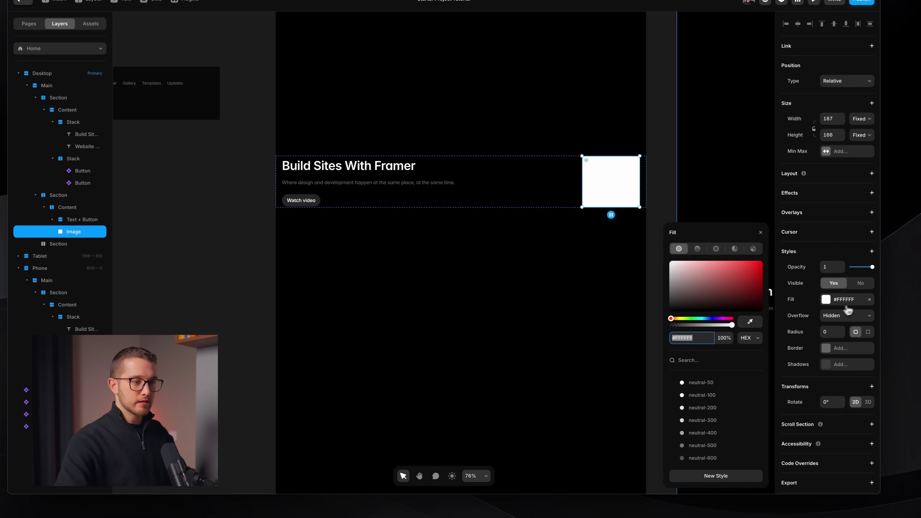
scroll(731, 414, down, 3)
click(716, 432)
click(714, 445)
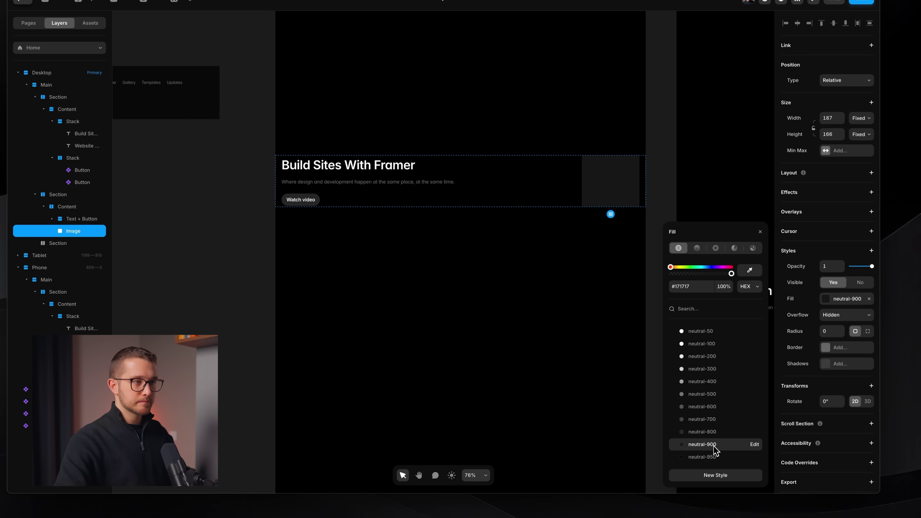
click(831, 331)
text(24)
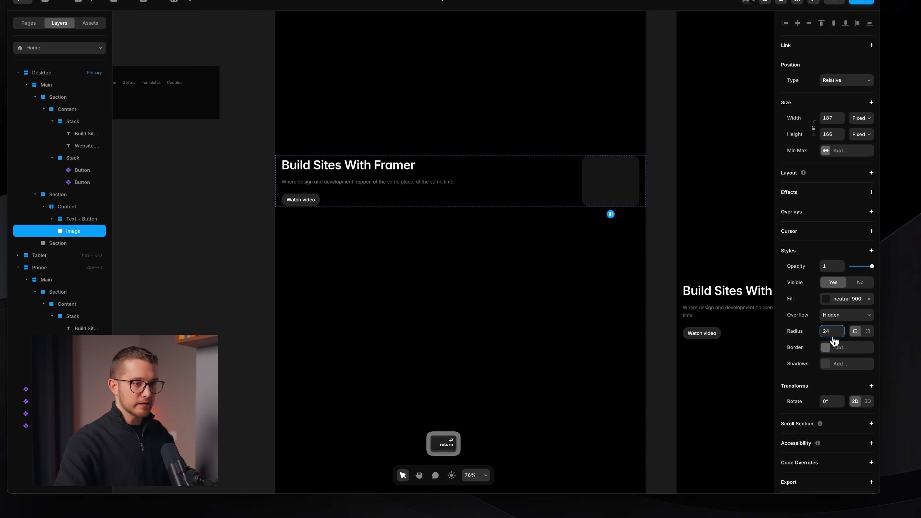
Add a solid border of width 1 to the Image frame, colored #FFFFFF at reduced opacity.
click(841, 347)
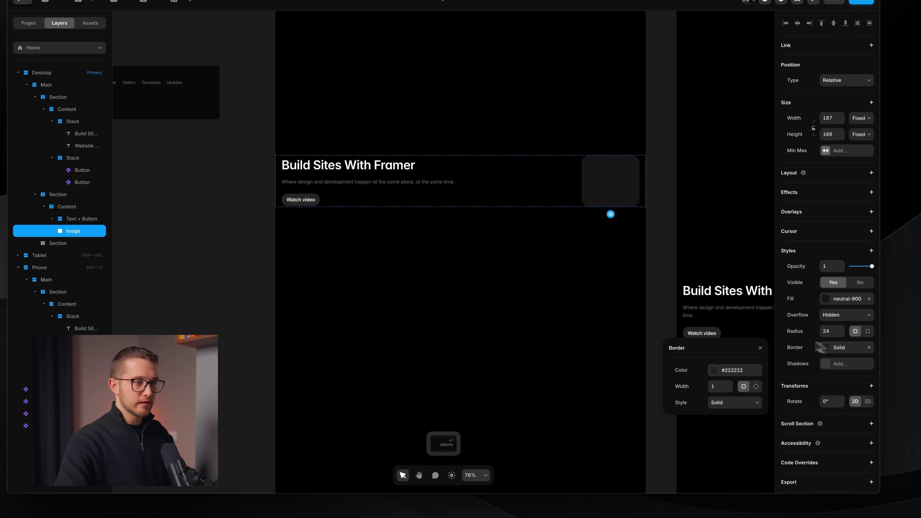
click(711, 360)
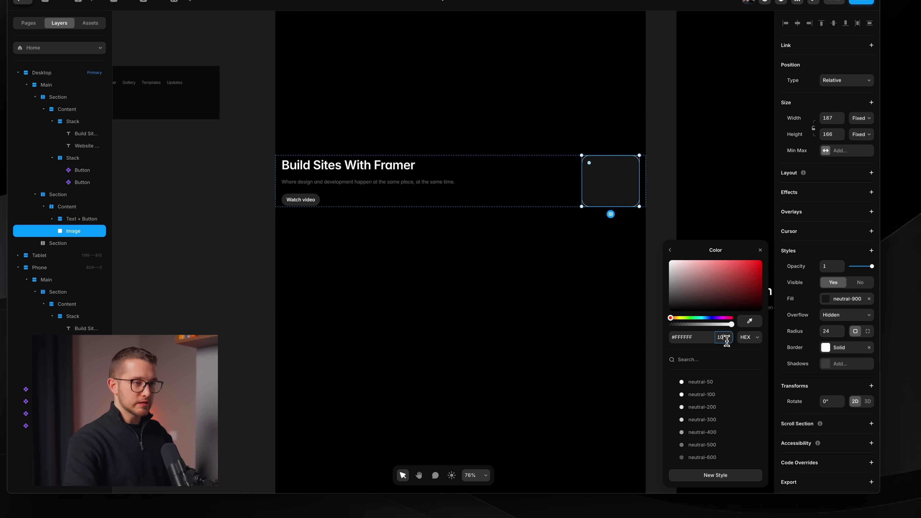
click(759, 251)
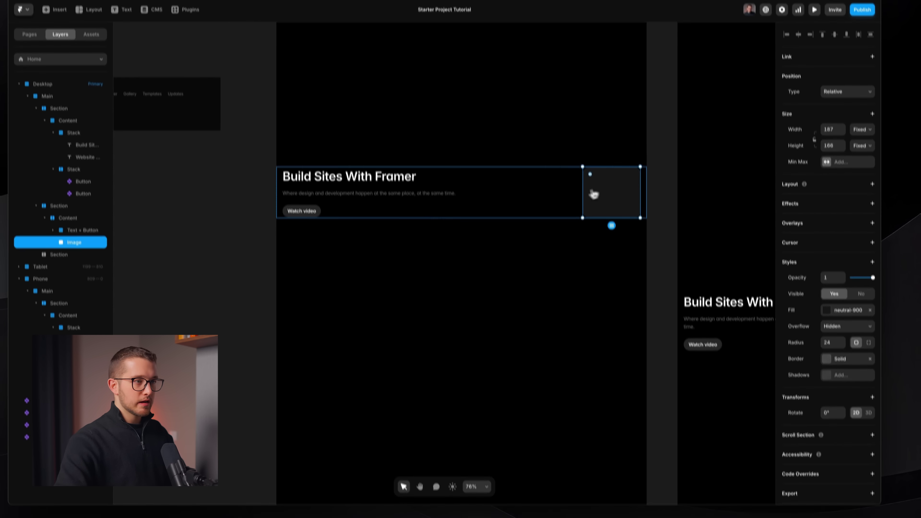
Enlarge the Image frame beside the text and set its size to 600 wide by 400 high.
drag(581, 179, 423, 183)
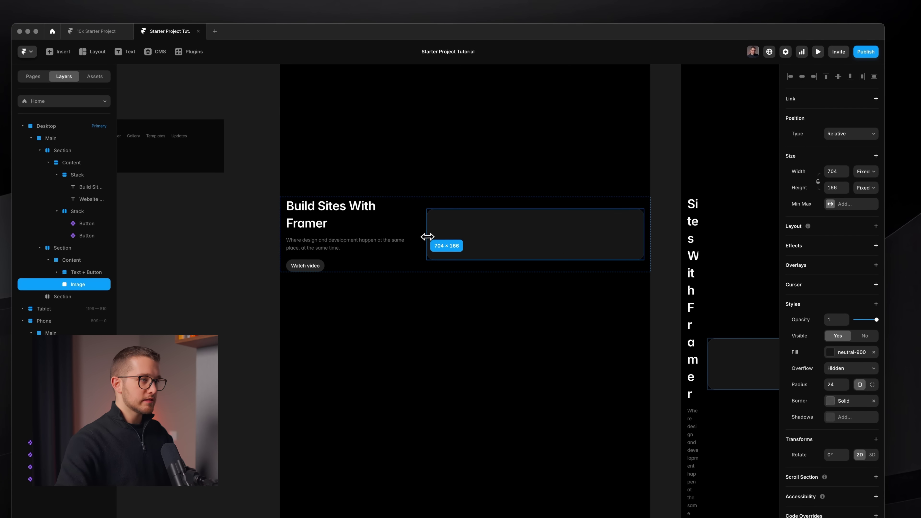
drag(427, 237, 456, 234)
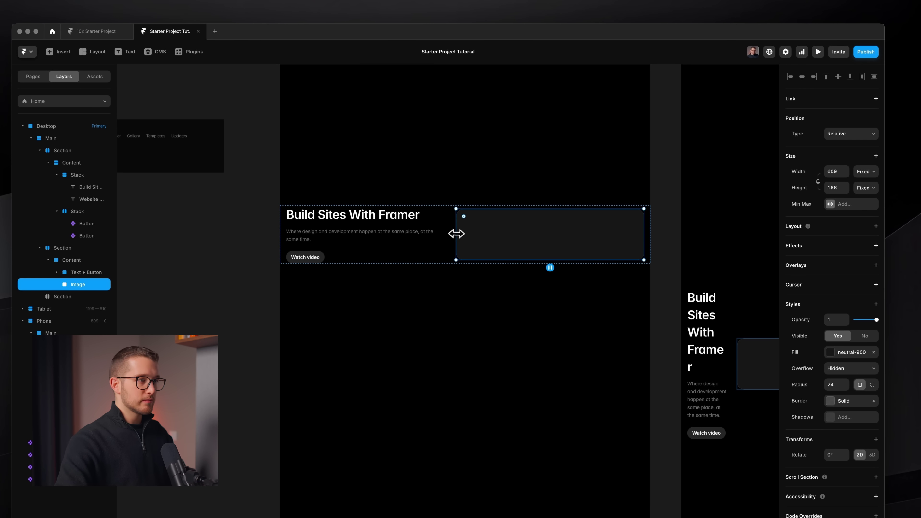
drag(500, 211, 501, 180)
click(836, 173)
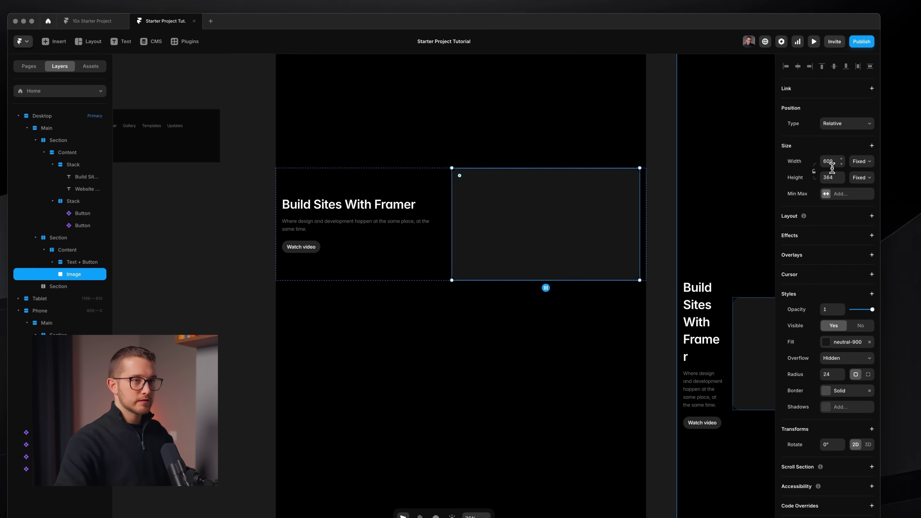
key(Return)
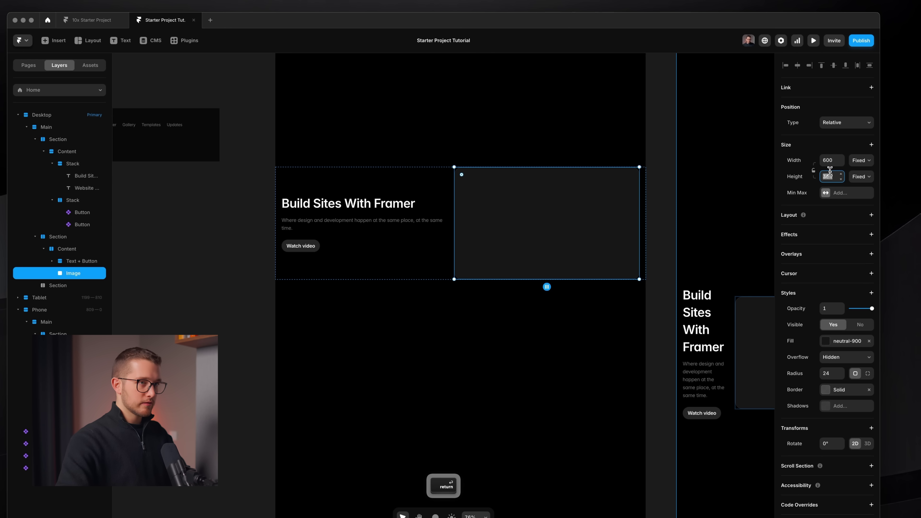
text(400)
key(Return)
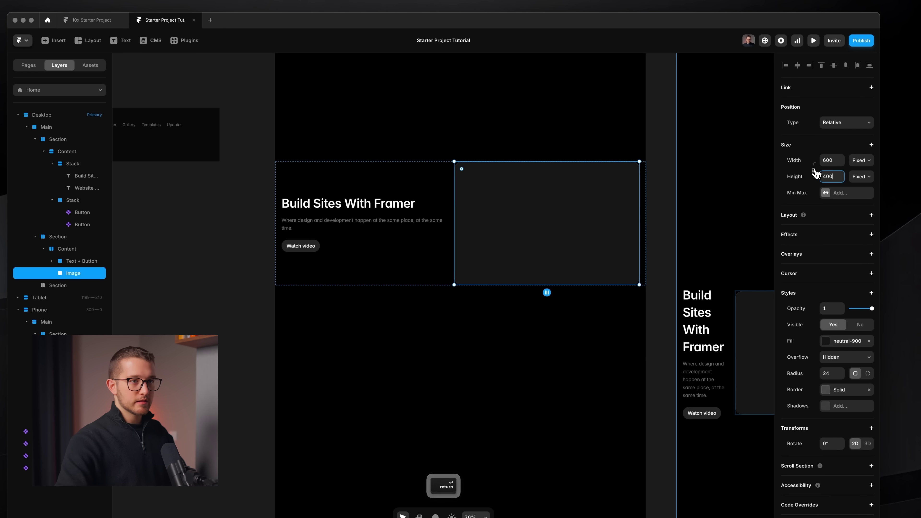
Lock the Image frame's aspect ratio and set its width sizing to Fill.
click(814, 172)
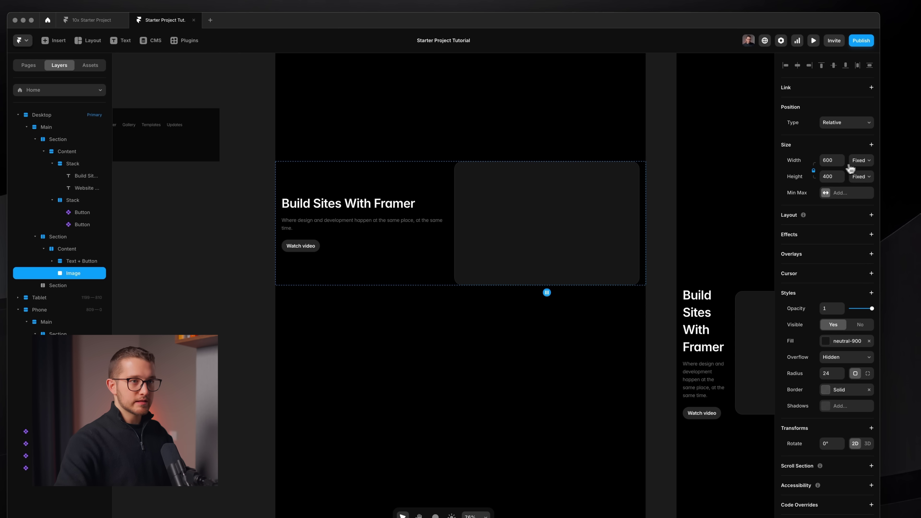
click(866, 183)
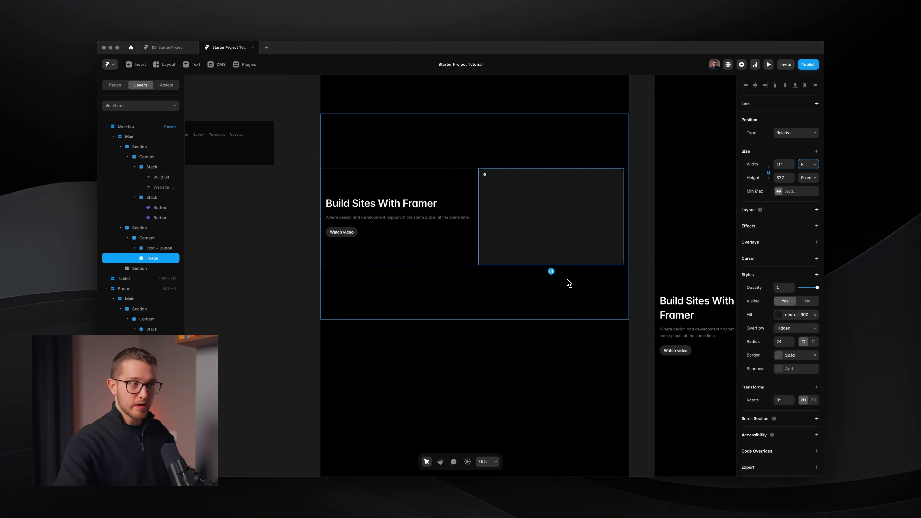
Set the width of the Text + Button stack to 0.6fr so the Image frame takes the larger share.
click(432, 229)
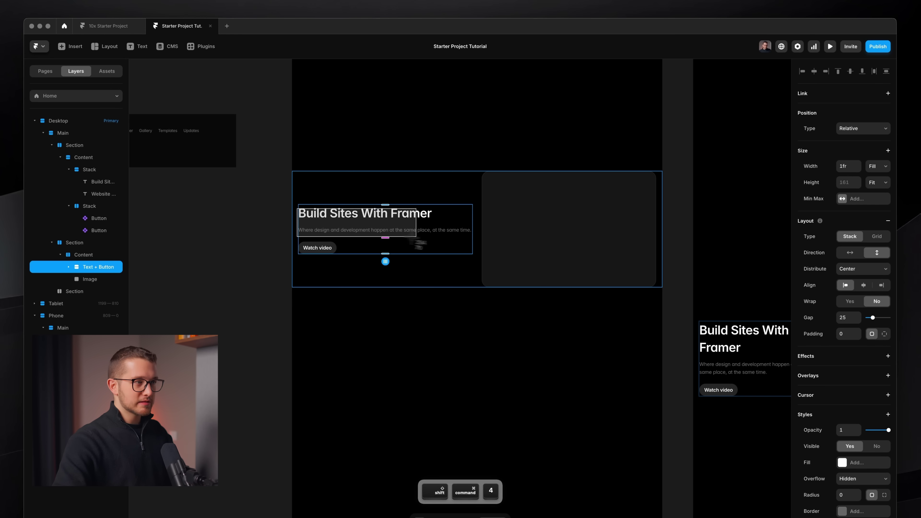
key(Escape)
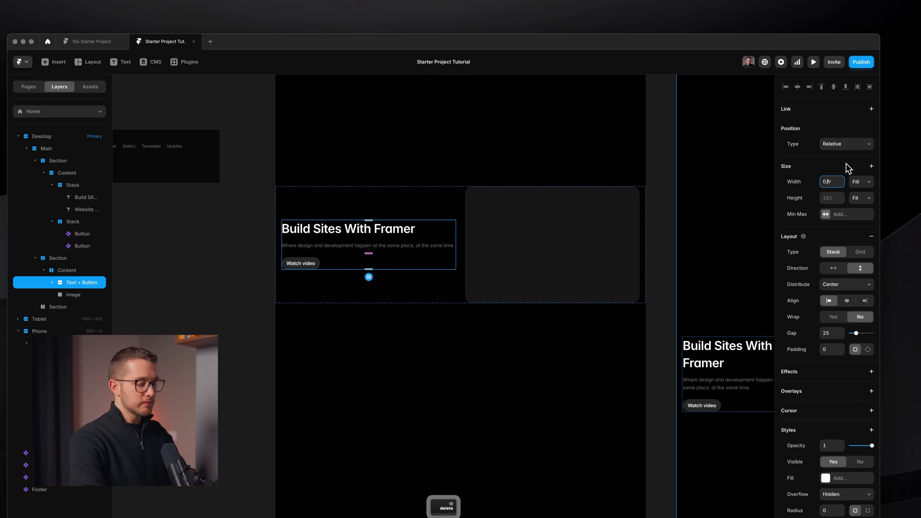
key(Return)
click(482, 209)
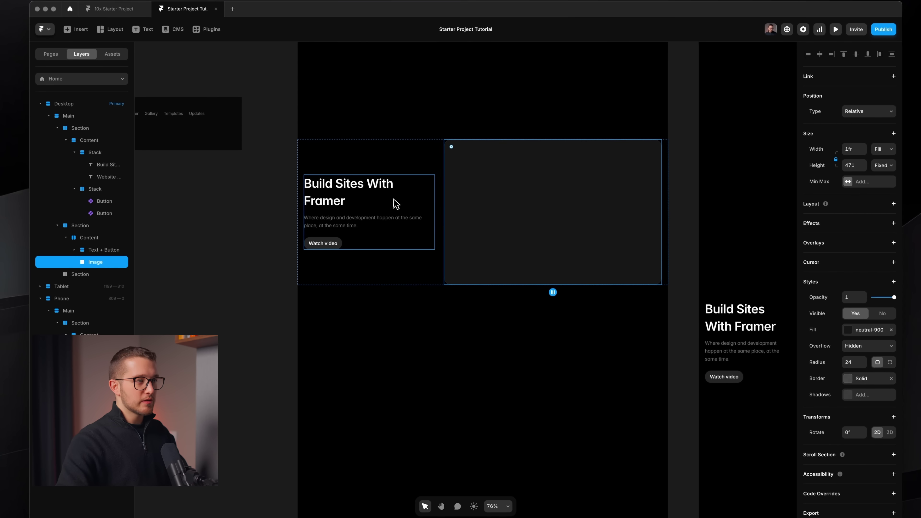
scroll(375, 240, up, 3)
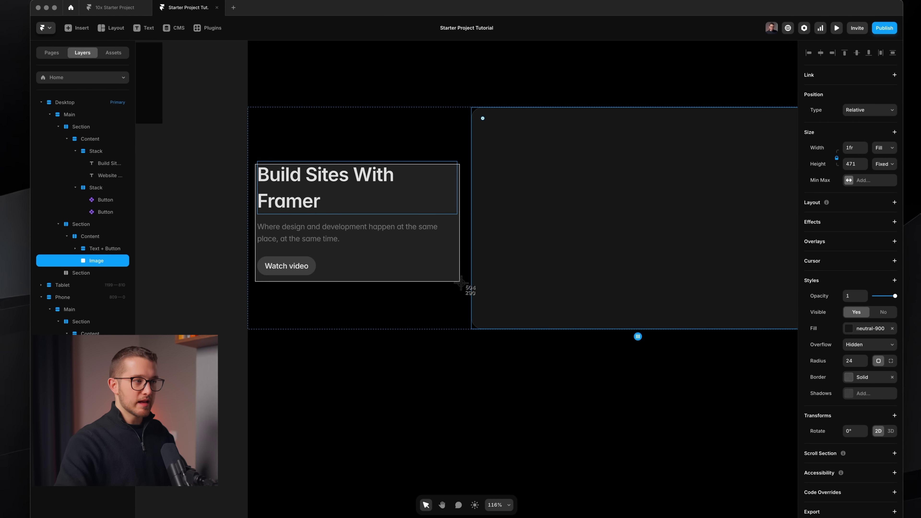
key(Escape)
Preview the page and narrow the preview to a width of about 1012 to check how the second Section scales.
scroll(460, 286, down, 5)
scroll(425, 311, down, 3)
click(430, 319)
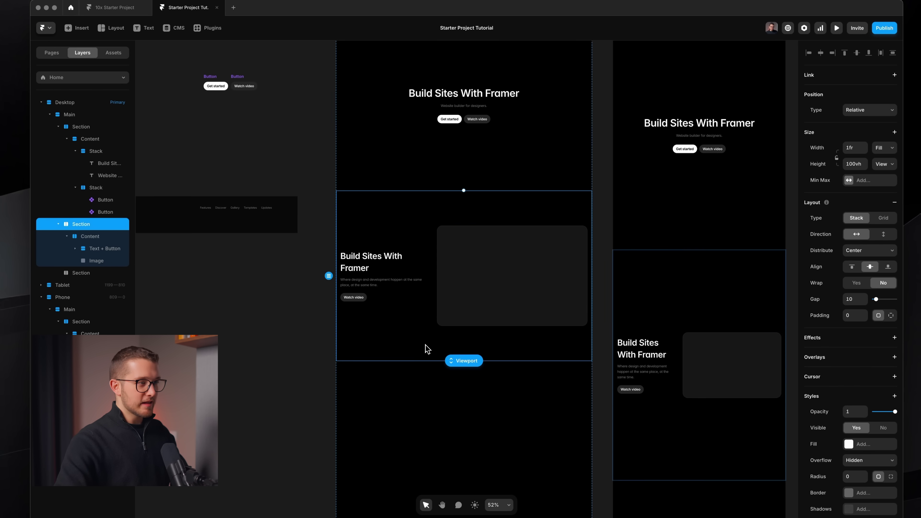
scroll(431, 315, up, 2)
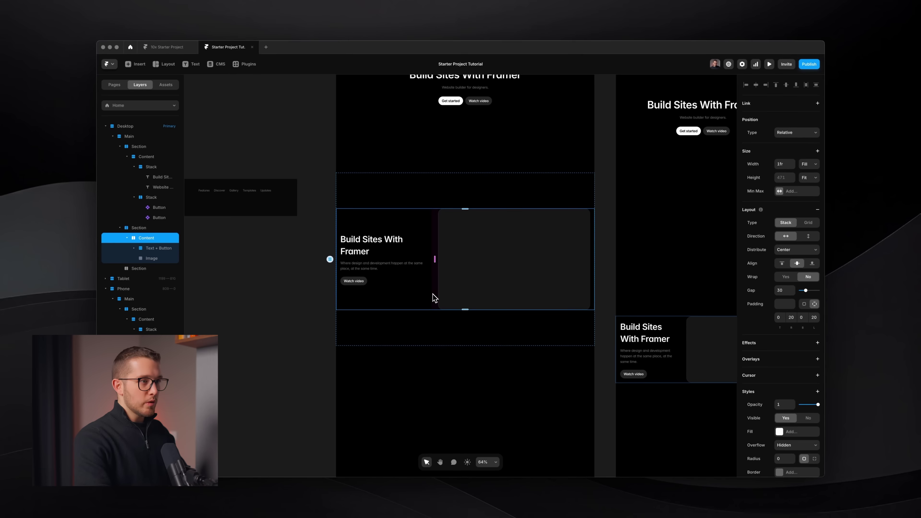
key(super+p)
scroll(521, 272, down, 10)
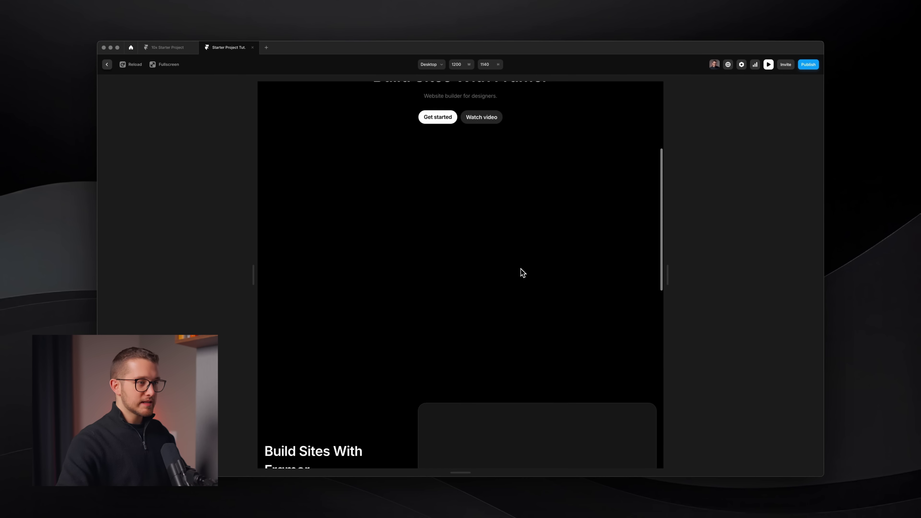
drag(687, 265, 660, 269)
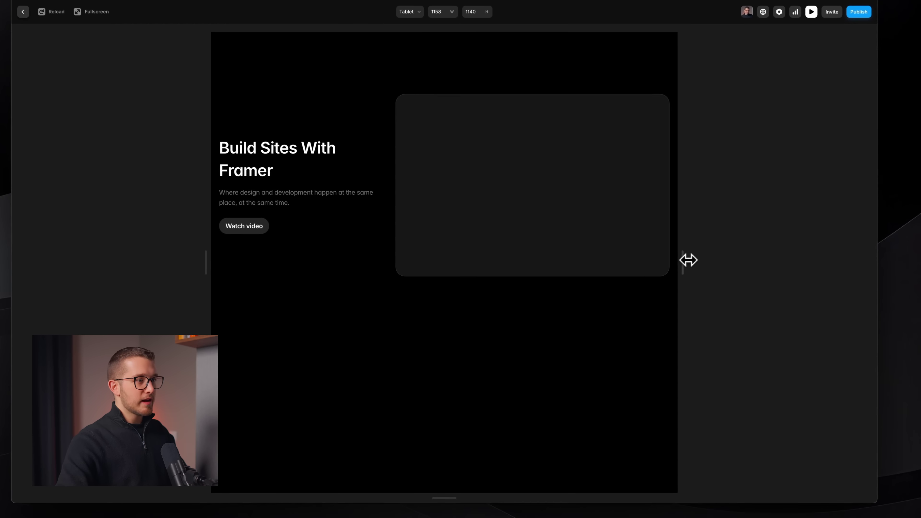
scroll(562, 329, up, 3)
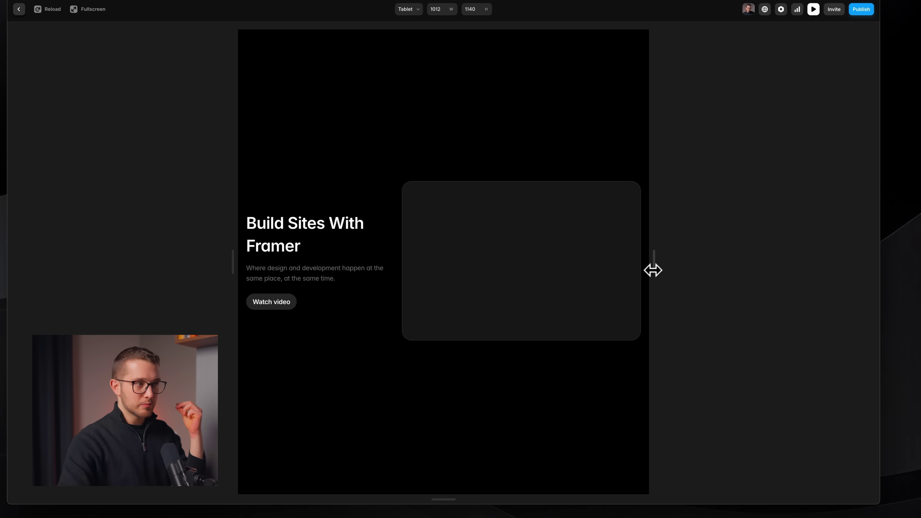
key(Escape)
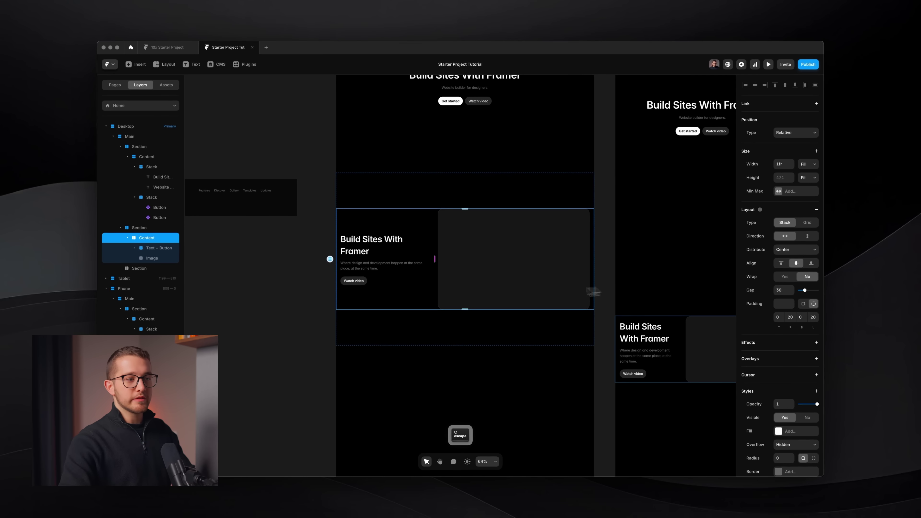
Compare the second Section's layout across the Desktop, Tablet and Phone breakpoints.
scroll(594, 292, down, 3)
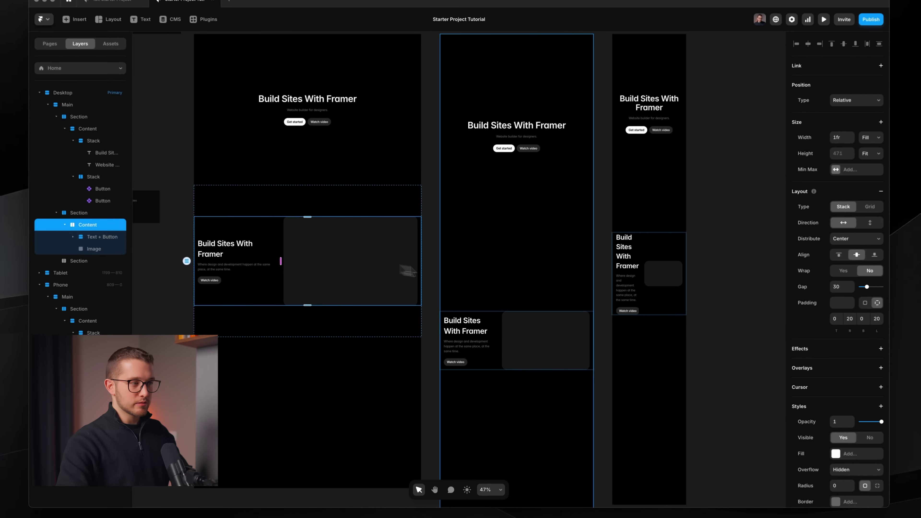
click(489, 286)
click(661, 274)
click(507, 343)
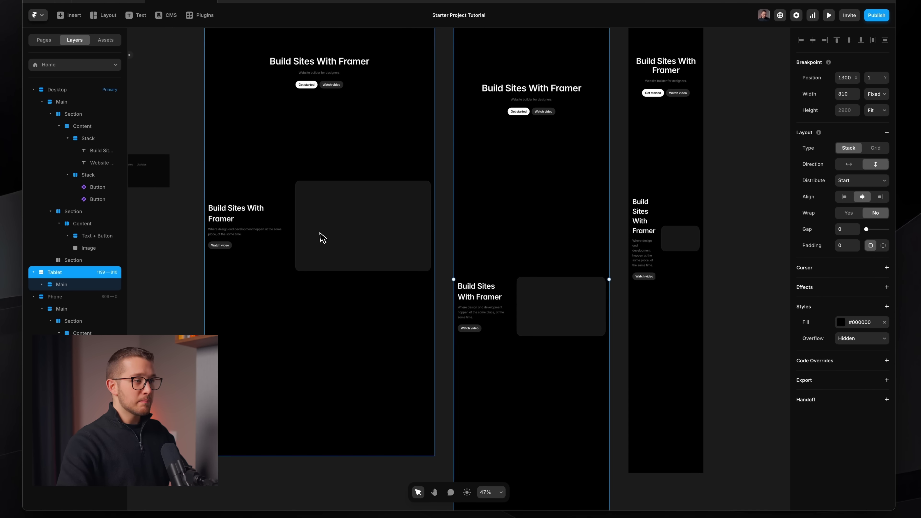
scroll(319, 236, up, 3)
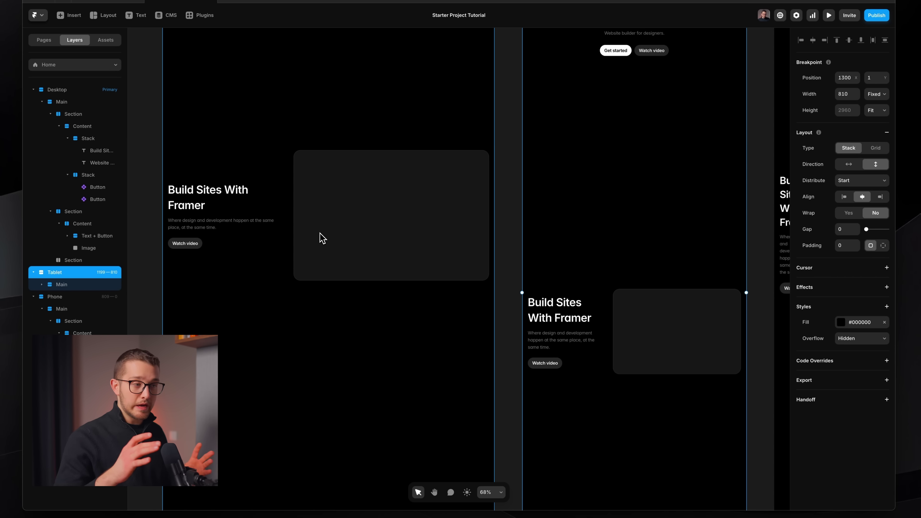
super+click(275, 203)
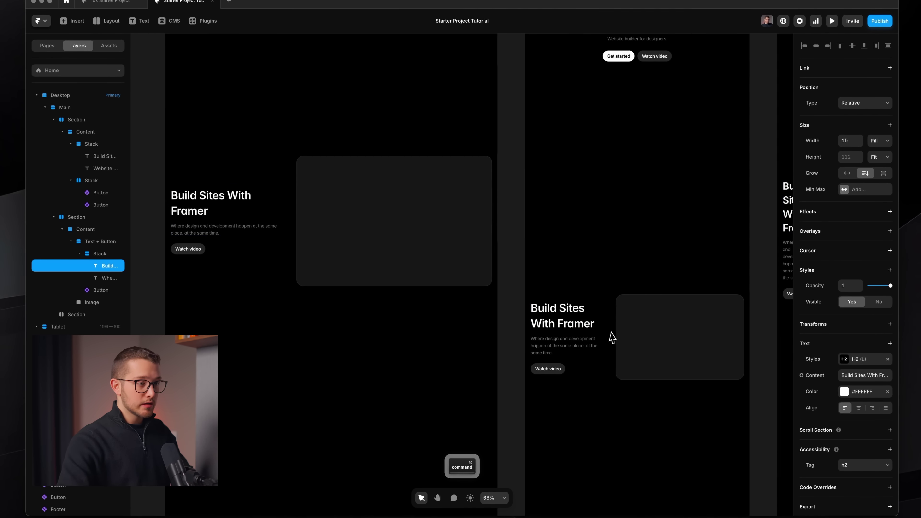
scroll(608, 329, right, 10)
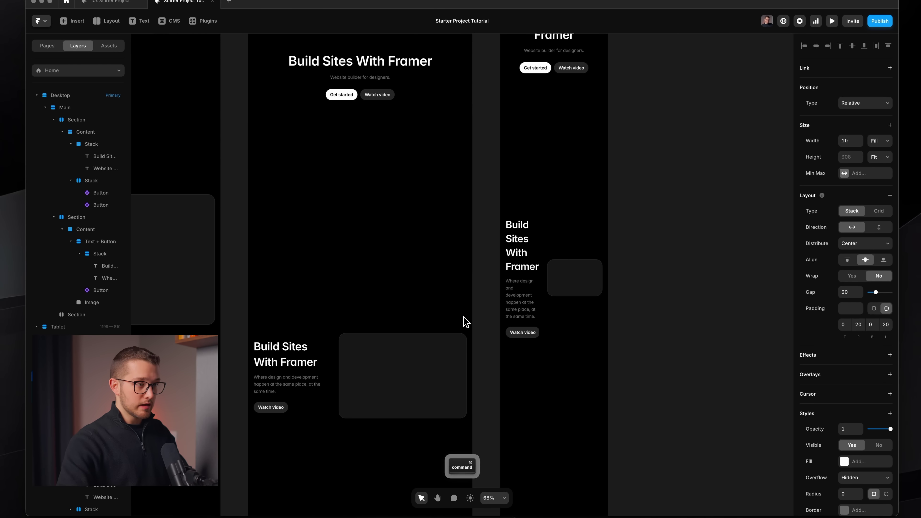
Set the direction of the second Section's Content stack to vertical on the Phone breakpoint.
super+click(535, 275)
super+click(547, 253)
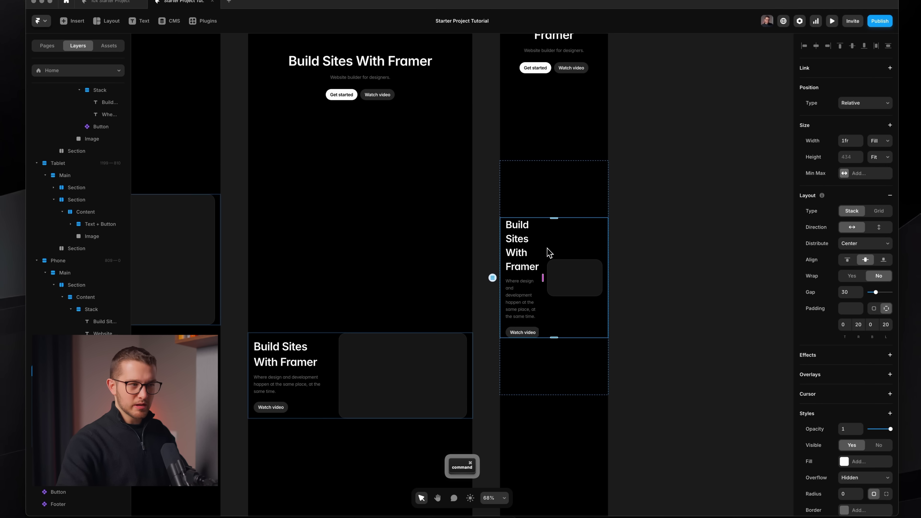
scroll(547, 253, up, 4)
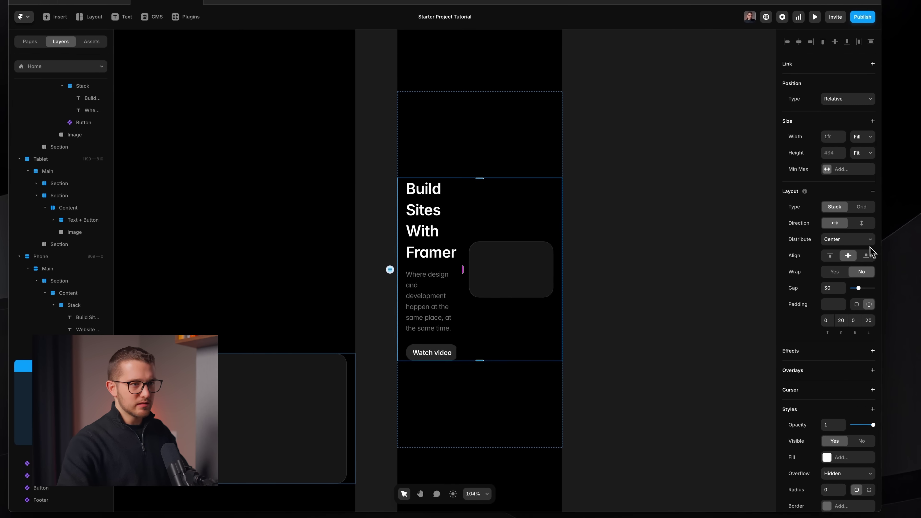
click(879, 227)
Widen the Phone breakpoint's Text + Button stack to span the full width of its Content stack.
click(438, 217)
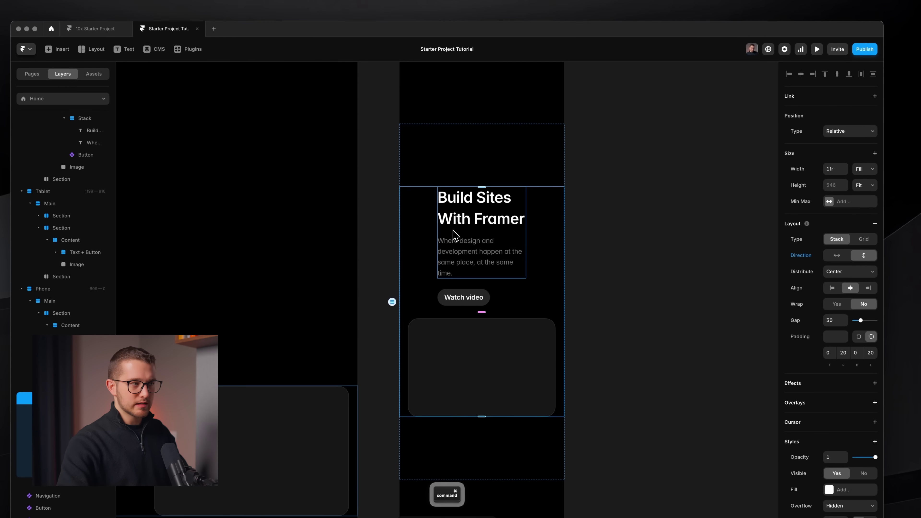
click(461, 288)
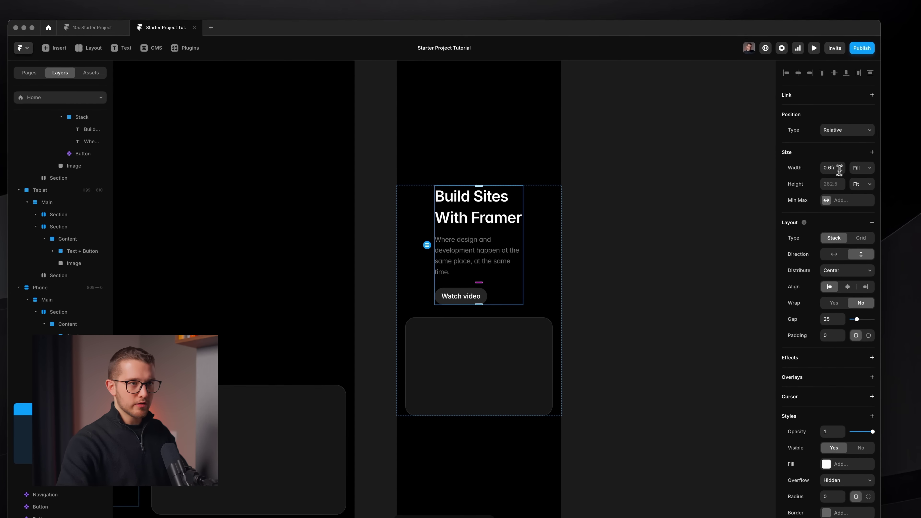
click(834, 170)
key(Return)
click(668, 224)
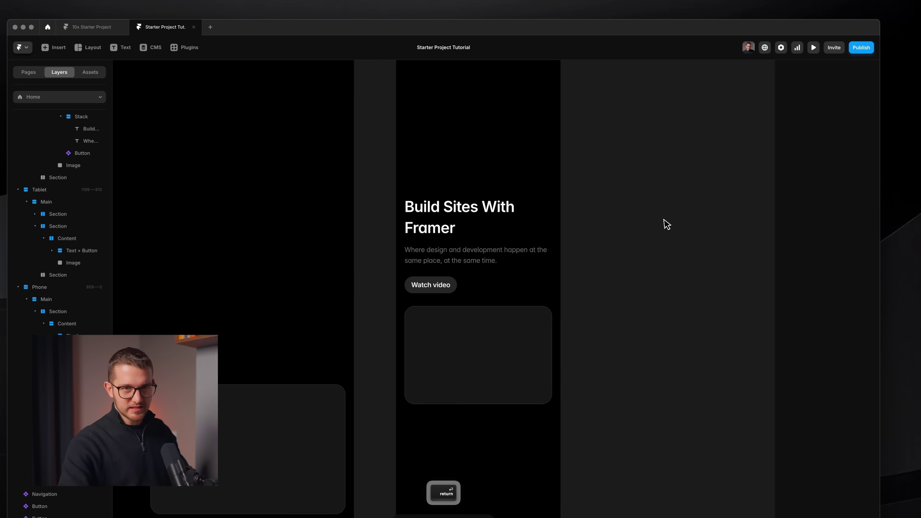
Preview the page again and narrow the preview to a width of about 926 to check the two-column layout's responsiveness.
scroll(598, 258, down, 5)
scroll(556, 275, left, 2)
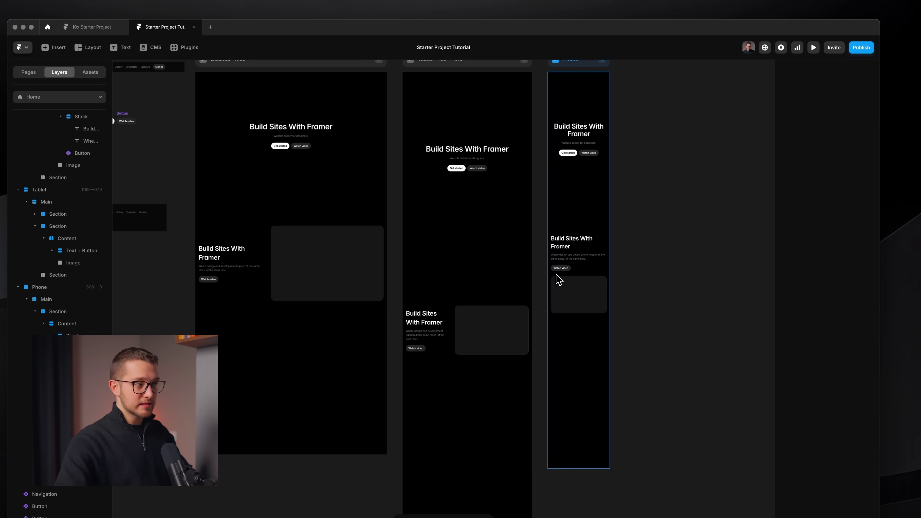
click(379, 291)
key(super+p)
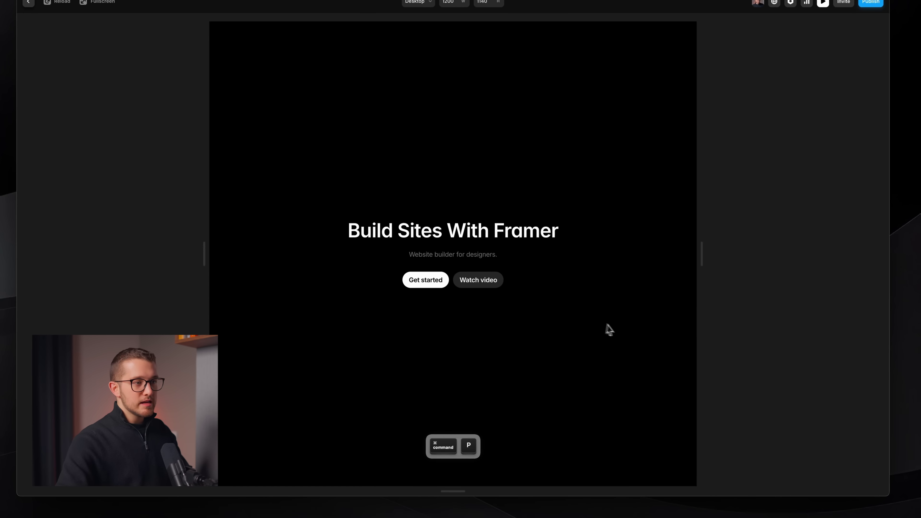
drag(705, 263, 634, 276)
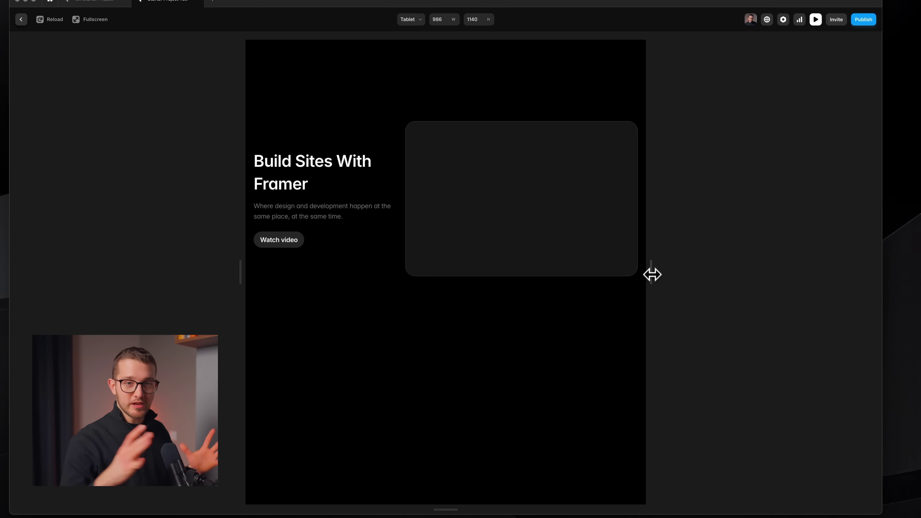
mouse_move(652, 275)
mouse_down()
mouse_move(619, 270)
mouse_move(640, 270)
mouse_up()
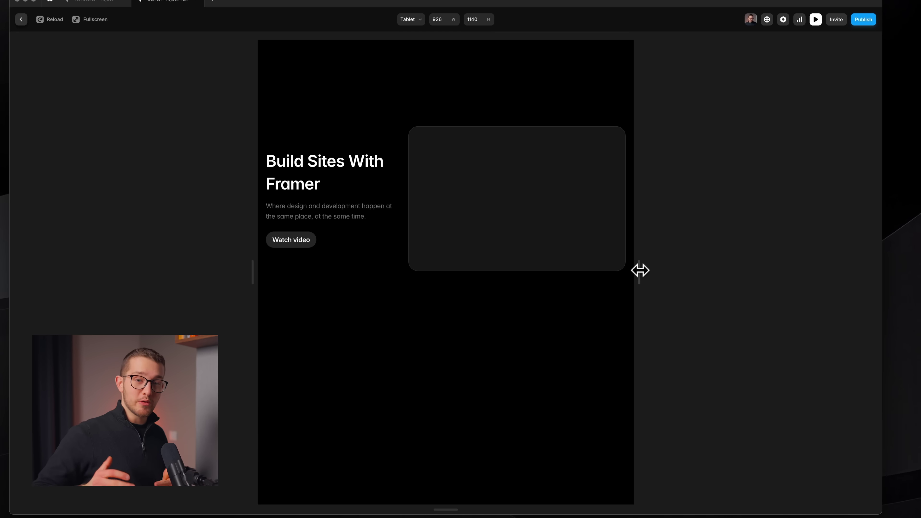
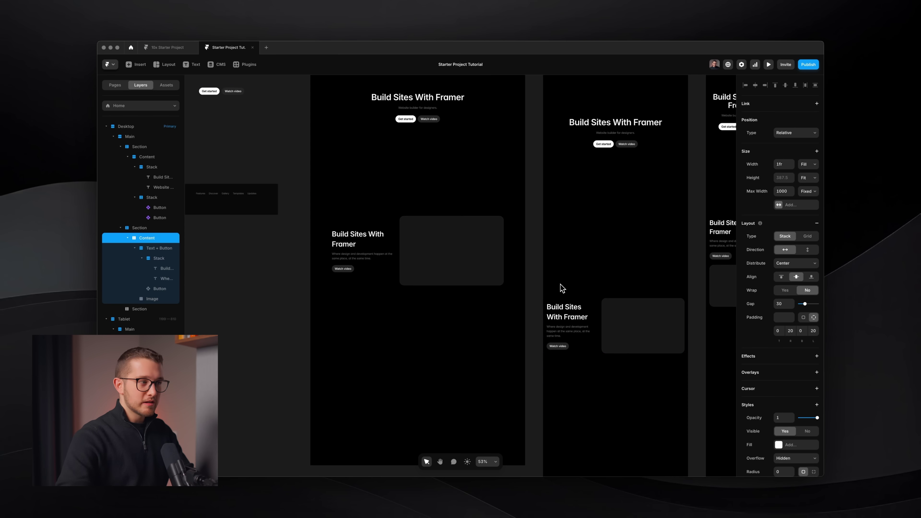
Select the second Section's Content stack on the Tablet breakpoint and inspect its layout against the Tablet width range.
scroll(560, 285, down, 1)
scroll(560, 284, right, 2)
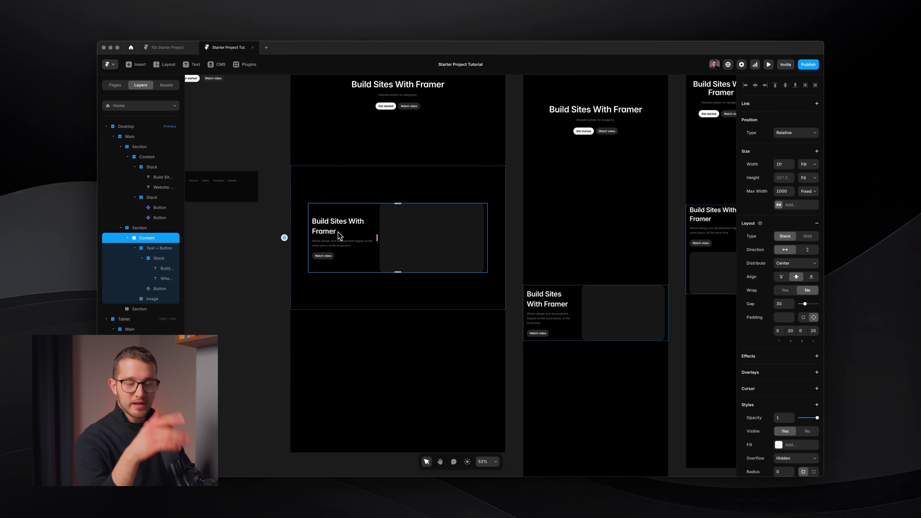
scroll(339, 236, down, 2)
scroll(340, 235, right, 3)
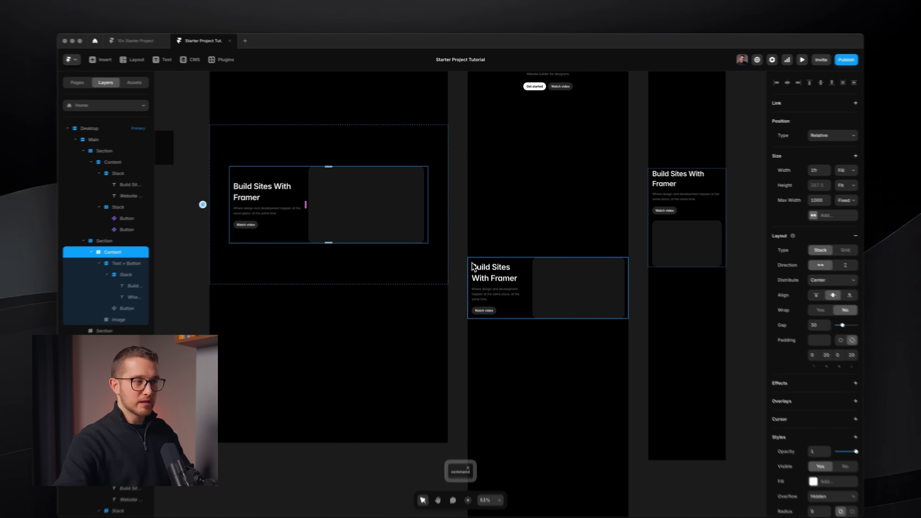
click(471, 247)
scroll(471, 247, up, 7)
scroll(470, 247, right, 2)
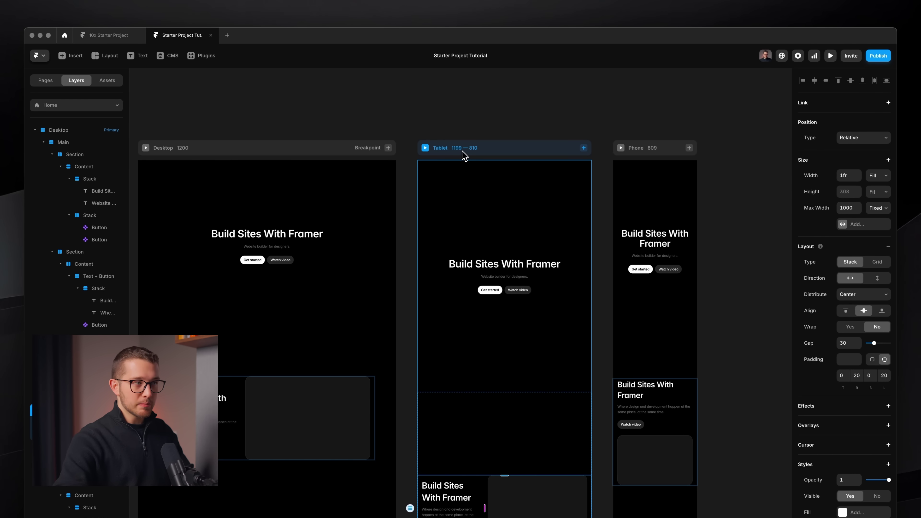
Set the max width of the second Section's Content stack on the Tablet breakpoint to 700.
scroll(464, 155, down, 1)
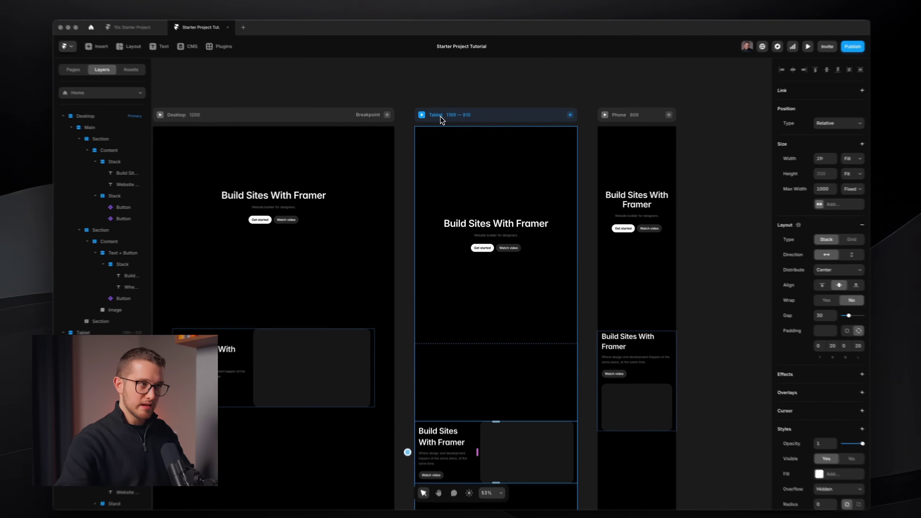
click(443, 126)
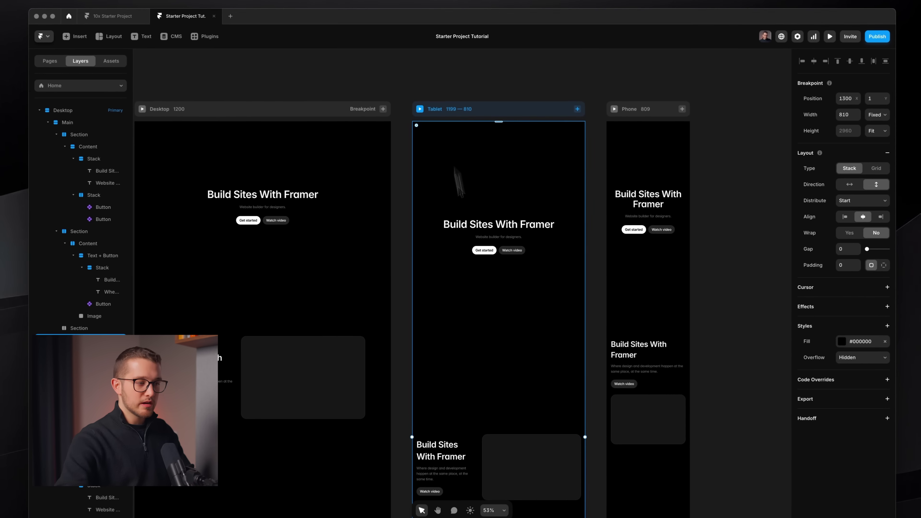
scroll(479, 315, down, 2)
super+click(408, 372)
scroll(407, 372, down, 2)
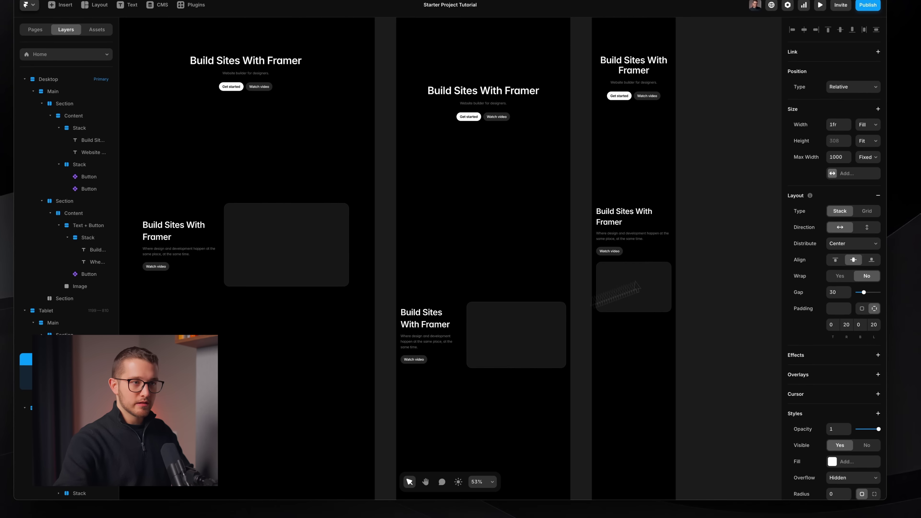
click(845, 160)
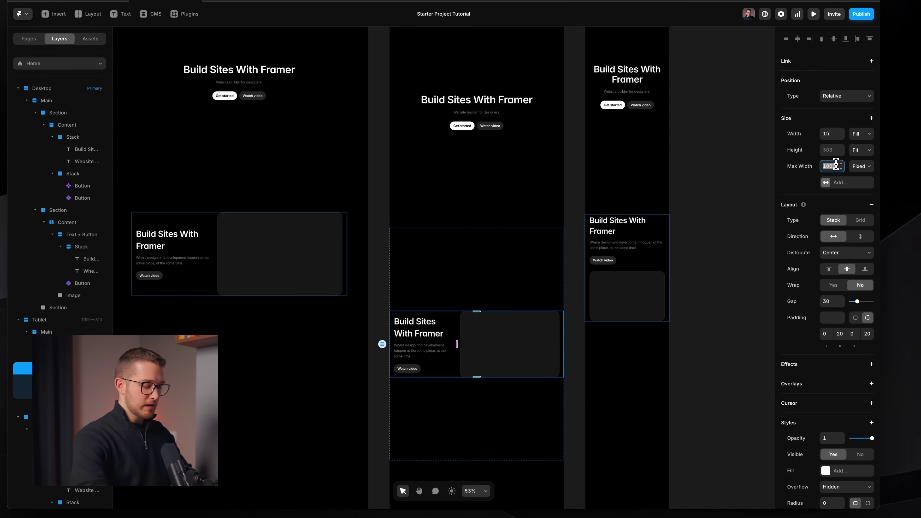
text(700)
key(Return)
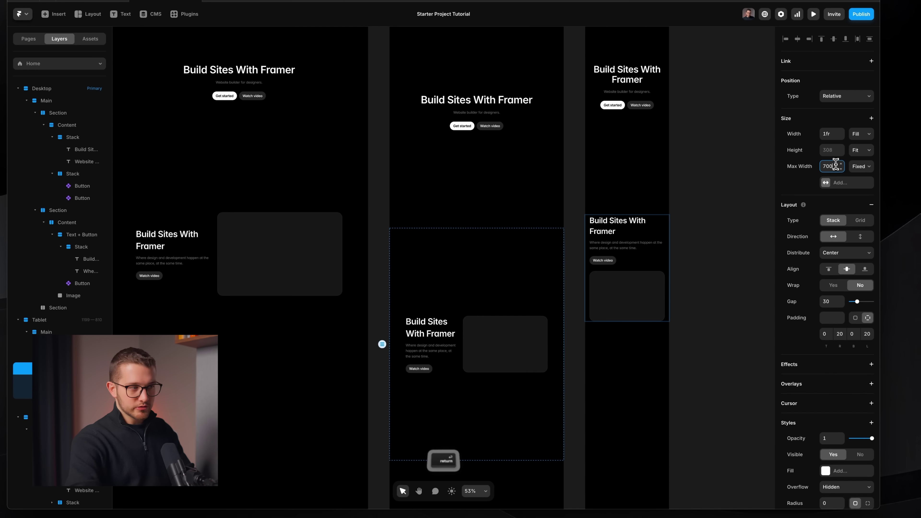
Measure the extents of the second Section's Content stack on the Tablet breakpoint with a screen selection.
scroll(467, 403, up, 5)
key(shift+super+4)
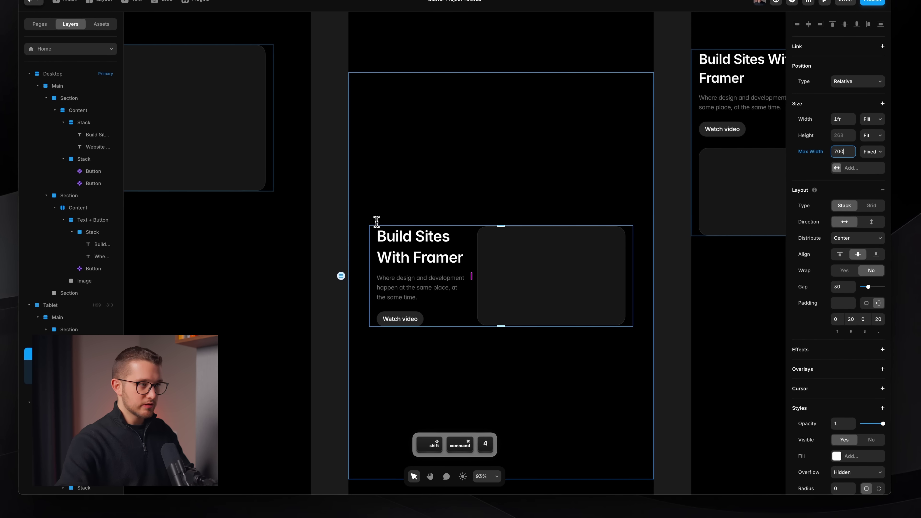
drag(358, 236, 634, 329)
key(Escape)
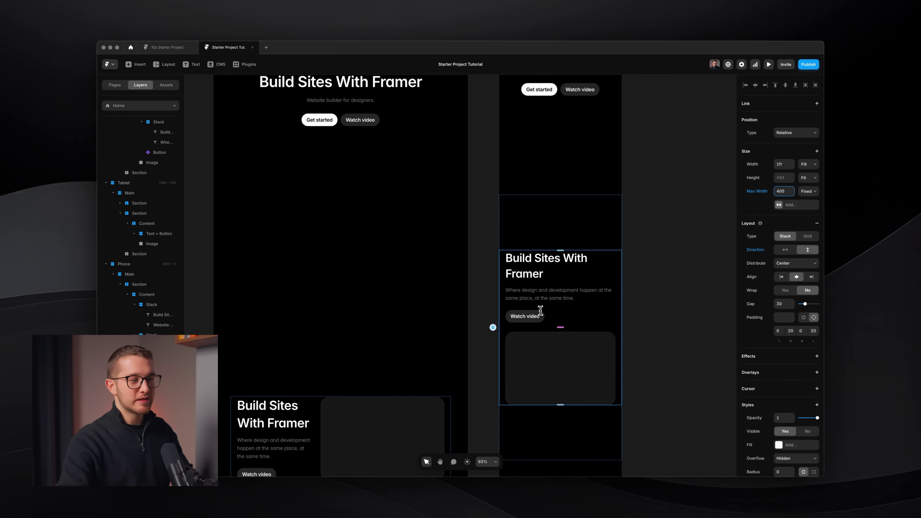
Compare the max widths of the second Section's Content stacks across the Desktop, Tablet and Phone breakpoints.
scroll(540, 328, down, 5)
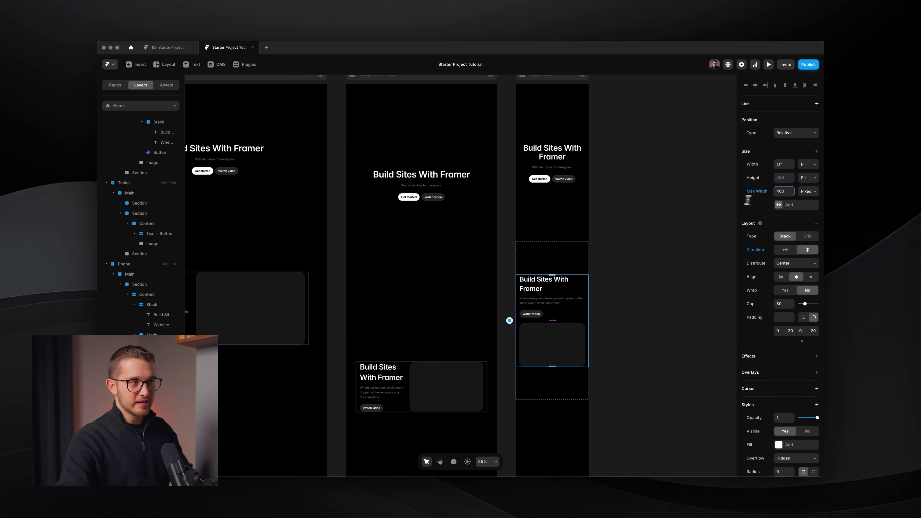
scroll(689, 222, up, 2)
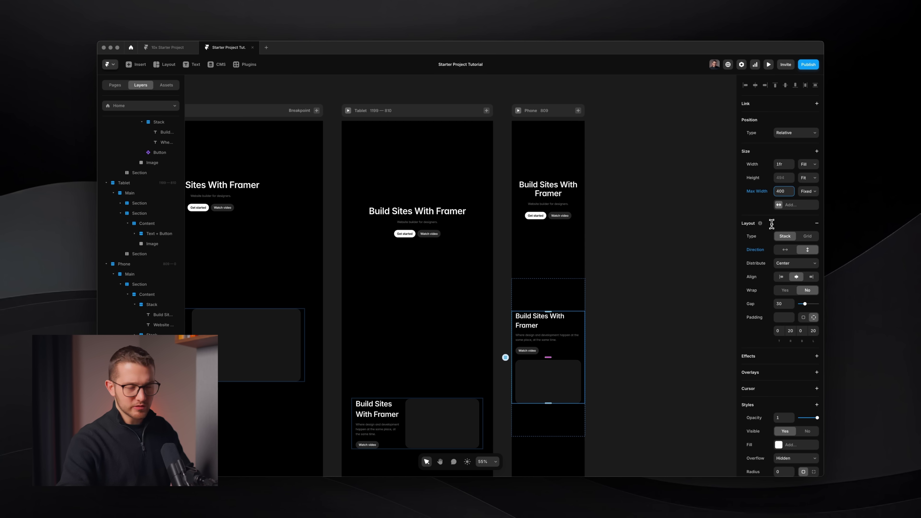
scroll(621, 319, down, 2)
scroll(535, 325, down, 3)
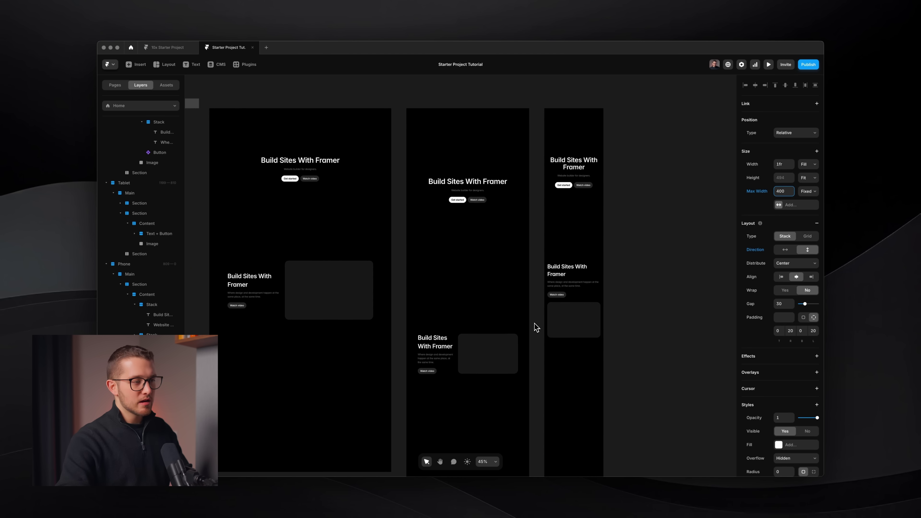
scroll(588, 235, left, 2)
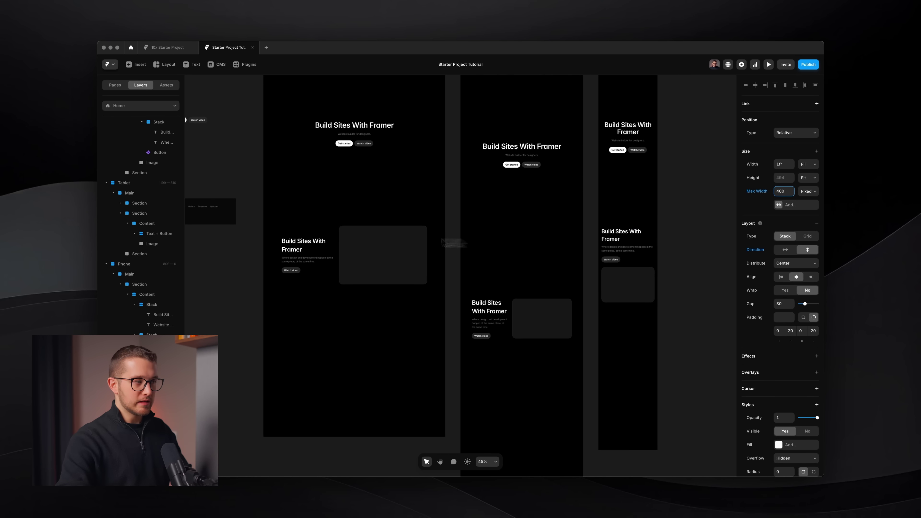
super+click(342, 251)
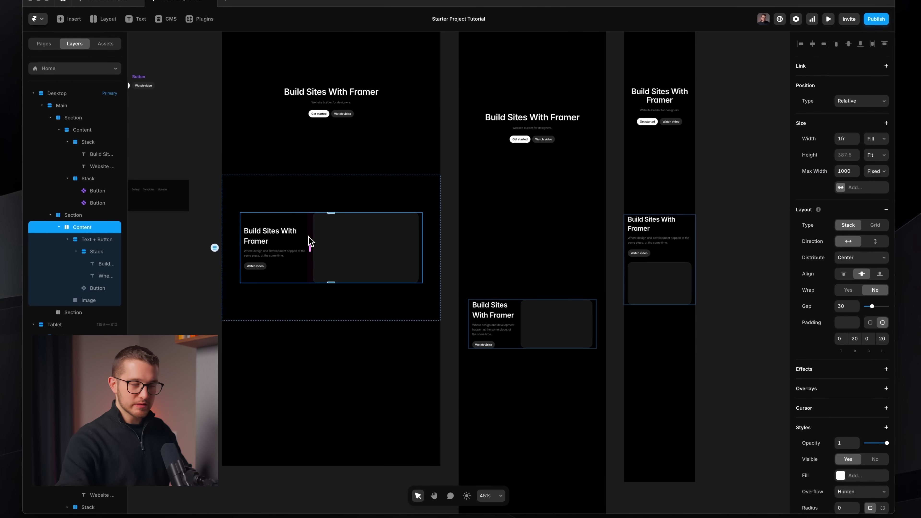
super+click(471, 323)
super+click(471, 323)
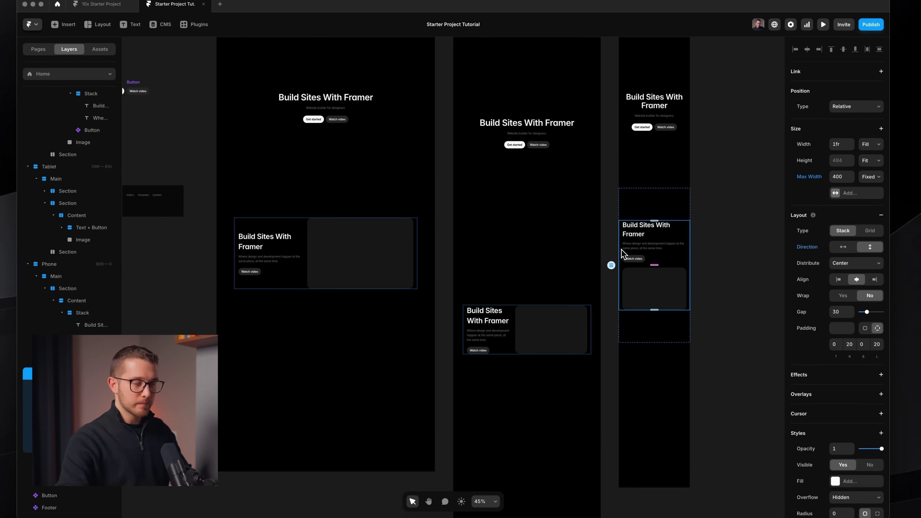
click(548, 255)
super+click(319, 229)
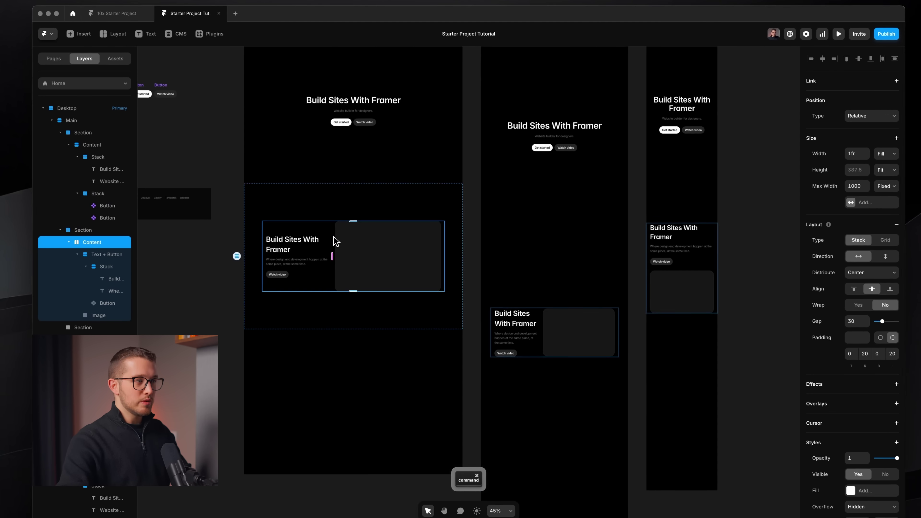
scroll(319, 231, up, 5)
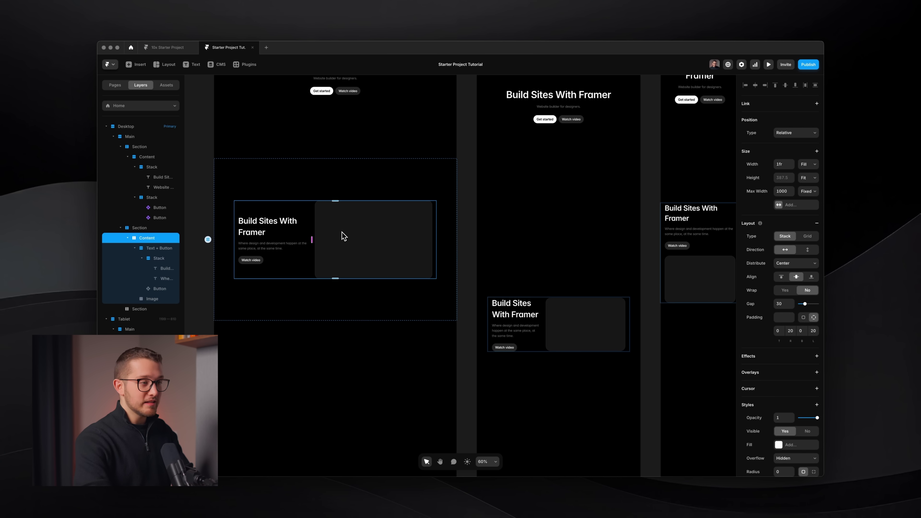
Preview the page and narrow the preview to a width of about 1160 to check the Tablet version of the text-and-image Section.
key(super+p)
scroll(522, 261, down, 10)
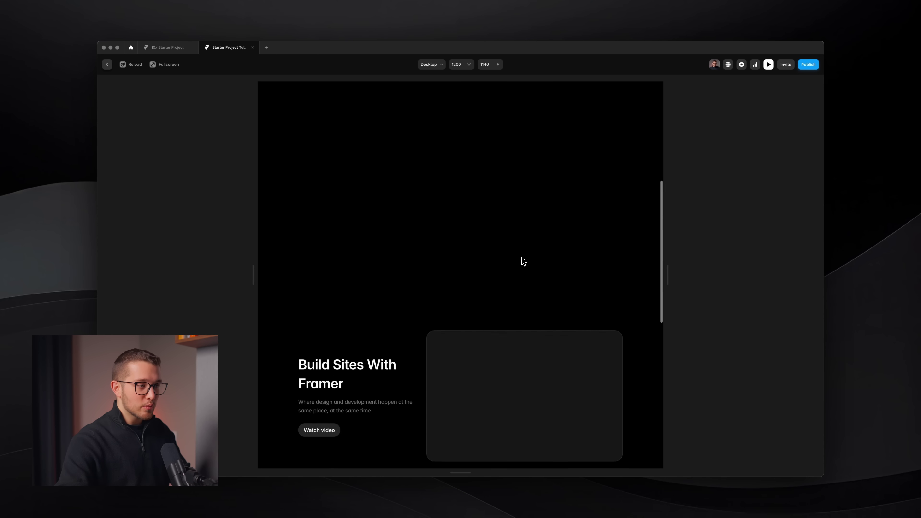
scroll(524, 261, up, 10)
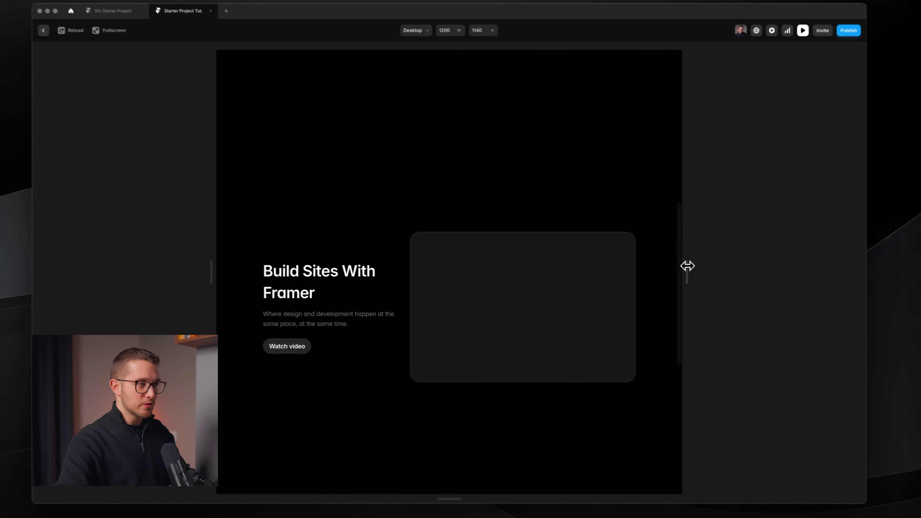
mouse_move(668, 269)
mouse_down()
mouse_move(778, 259)
mouse_move(681, 265)
mouse_up()
scroll(689, 288, down, 2)
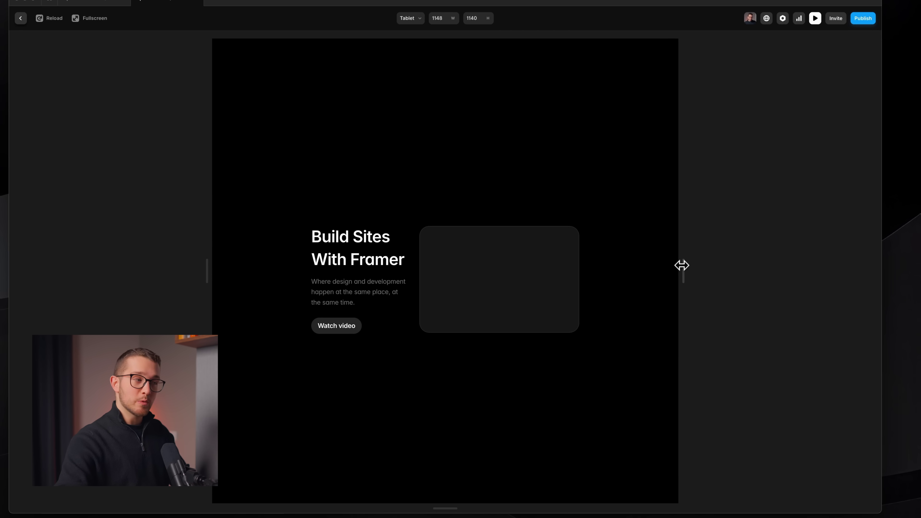
drag(687, 264, 682, 264)
Mark out the text-and-image content in the Tablet-width preview with a screen selection to judge its overall width.
key(super+shift+4)
drag(286, 196, 646, 352)
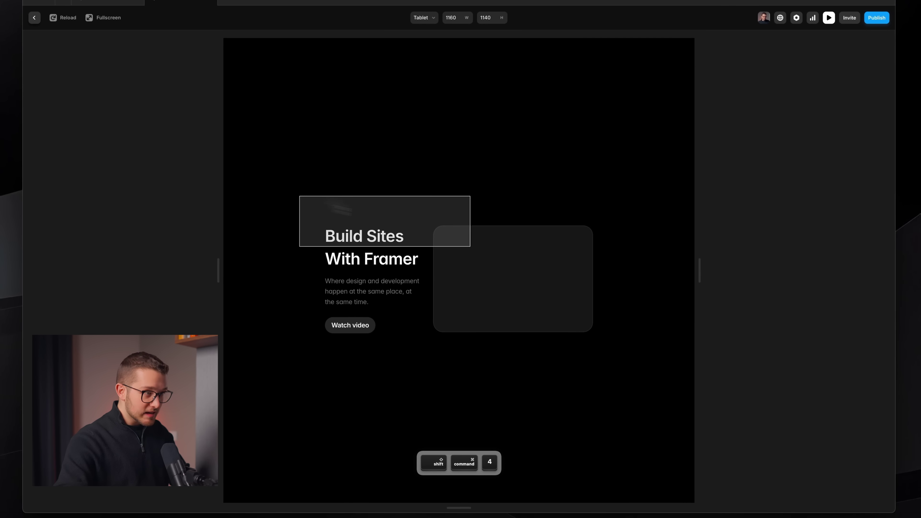
key(Escape)
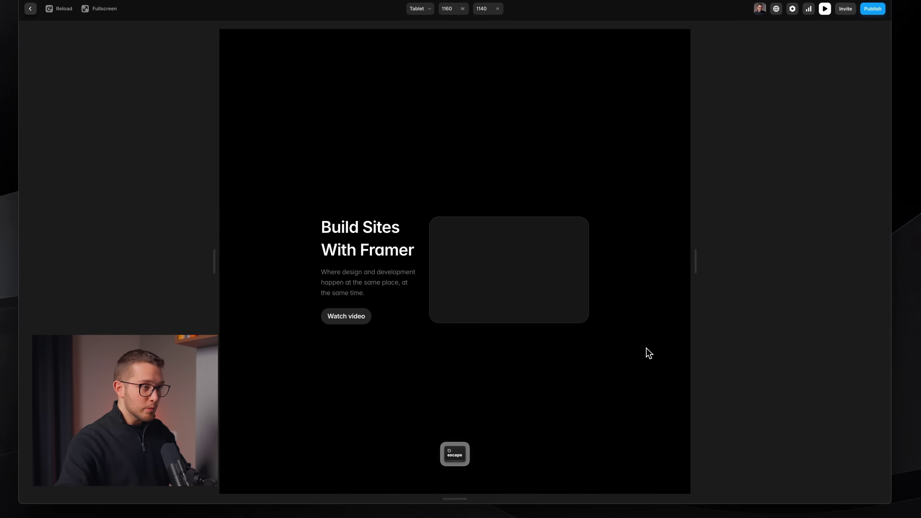
key(super+shift+4)
drag(358, 238, 630, 376)
Restart the preview at Desktop size, widen it to about 1350 to check the content width, and close it.
key(super+p)
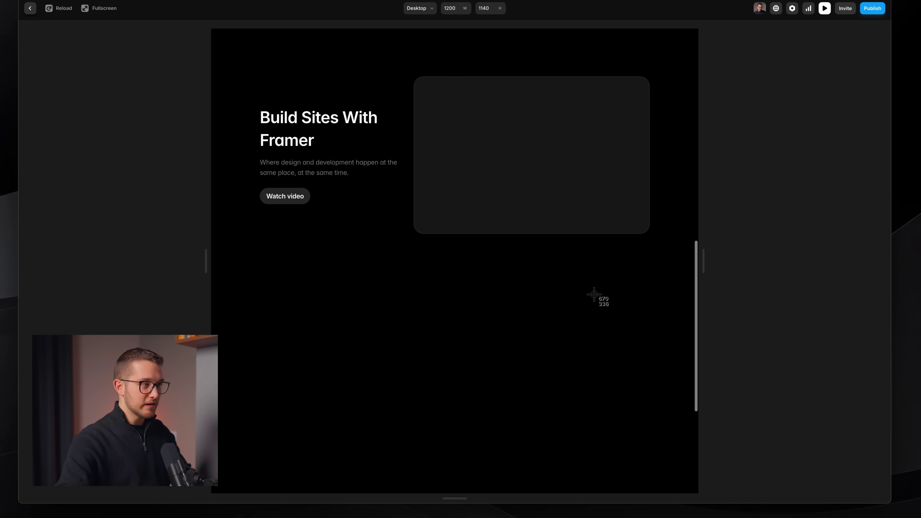
drag(701, 263, 722, 259)
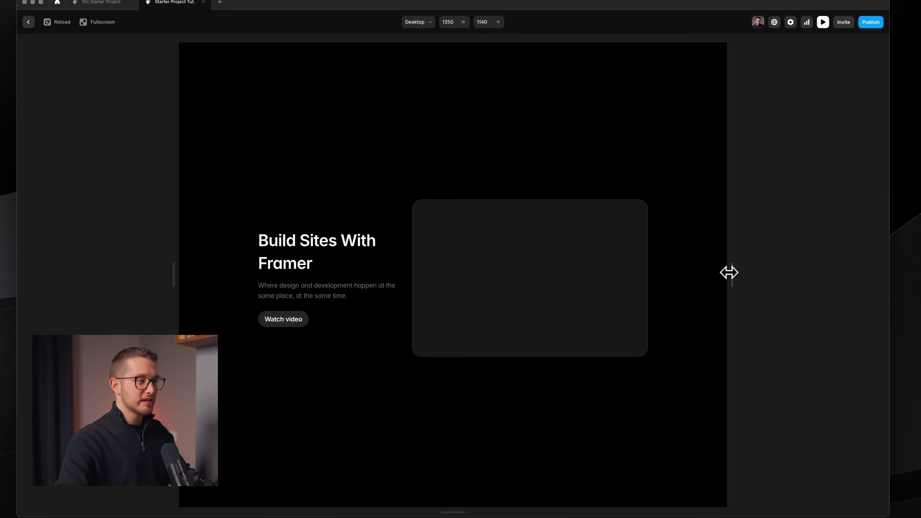
key(Escape)
Rename the Desktop breakpoint's second Section Content stack as Content L.
scroll(507, 259, left, 5)
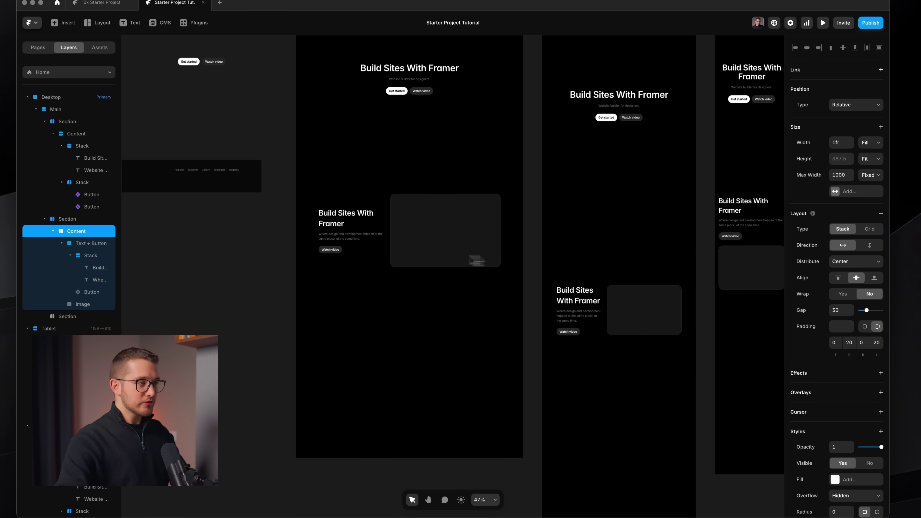
scroll(374, 249, up, 5)
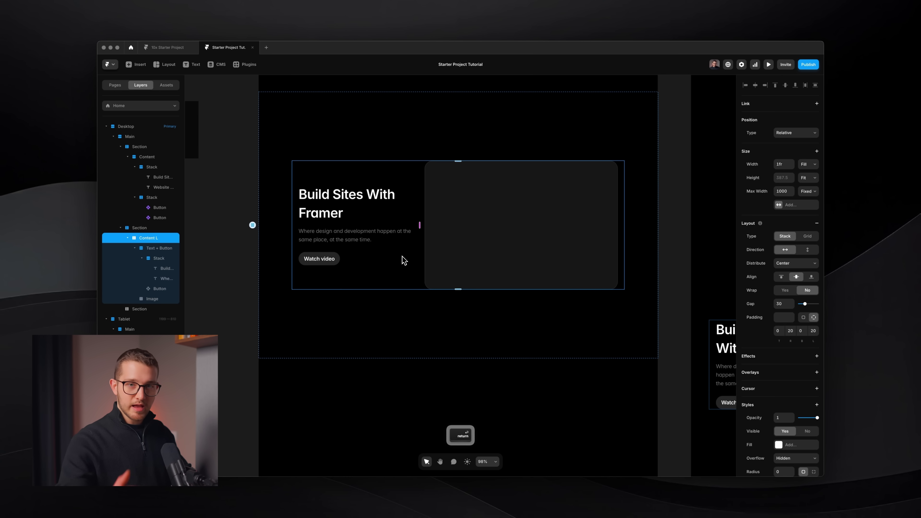
key(Escape)
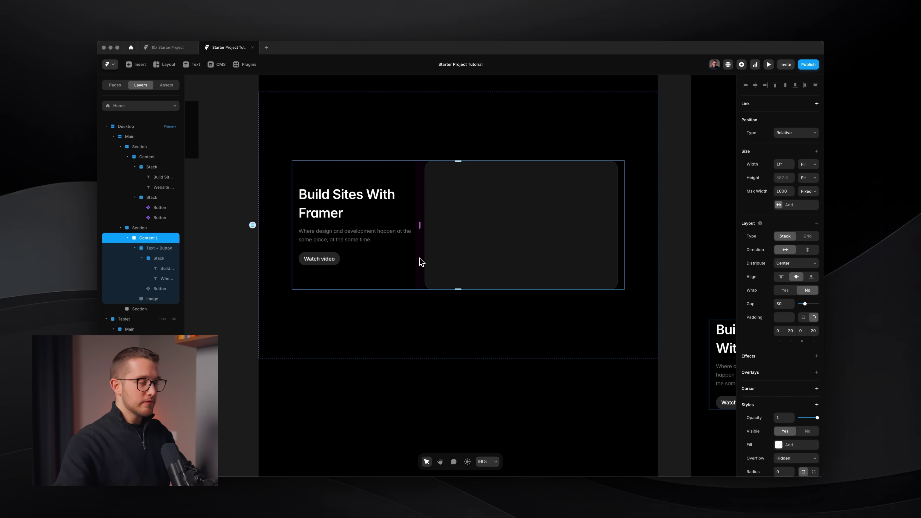
Switch to the resources website and open the Minimal Folder Animation in Framer resource.
key(alt+r)
key(super+o)
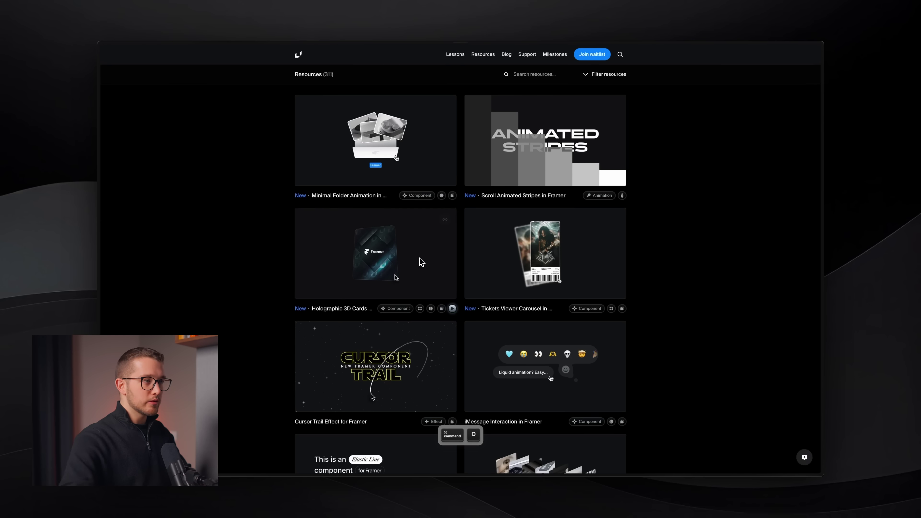
click(427, 142)
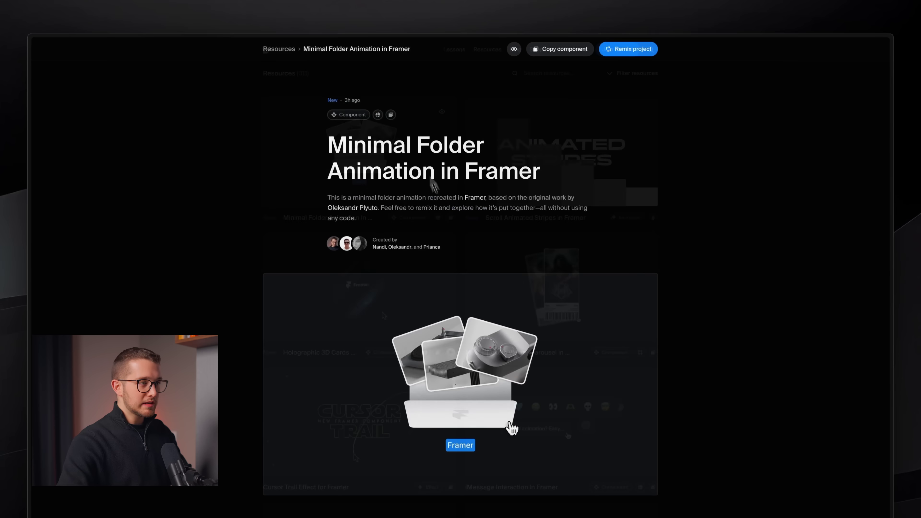
Compare the widths of the resource page's text block and its larger image, and switch back to Framer.
drag(321, 92, 627, 411)
key(space)
key(shift+super+4)
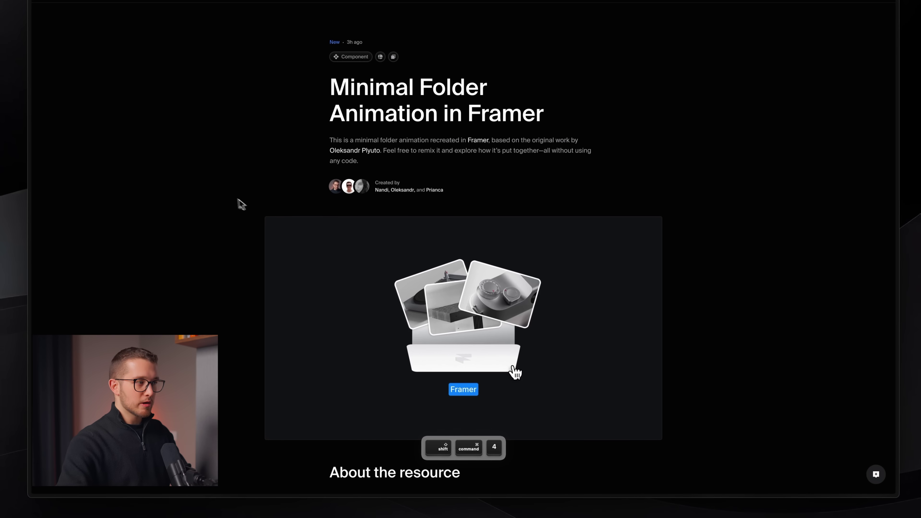
drag(263, 214, 588, 211)
key(space)
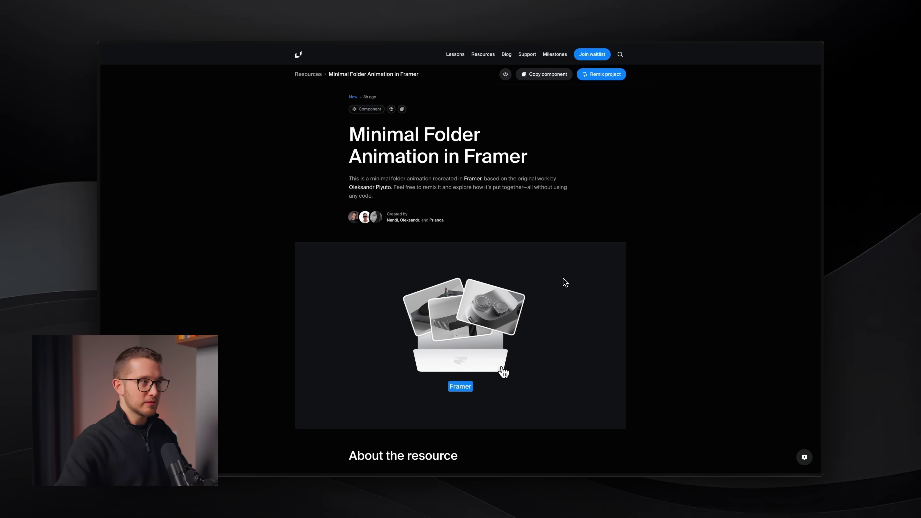
key(super+Tab)
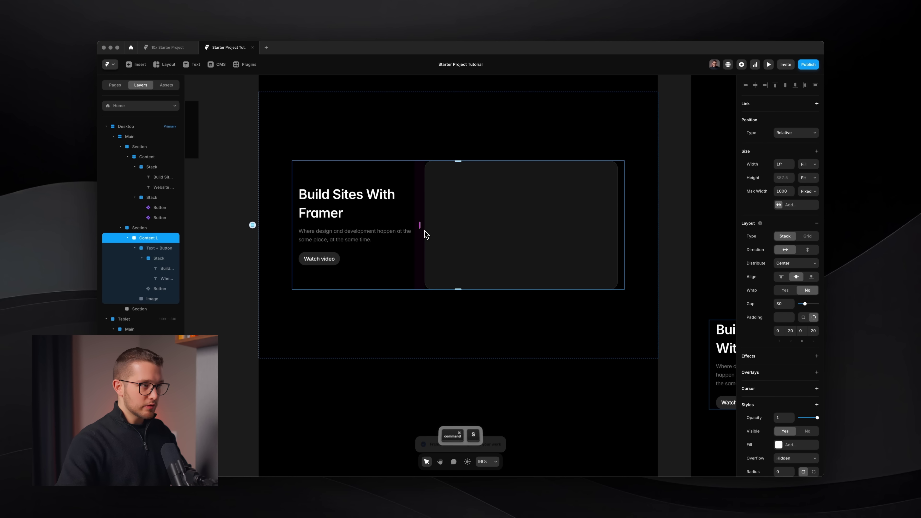
Duplicate the Content L stack and rename the copy as Content S.
key(super+d)
key(super+r)
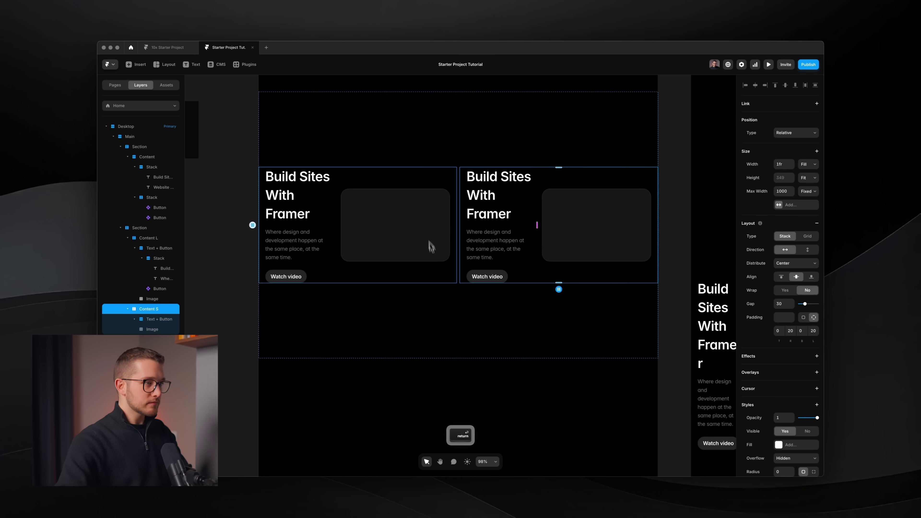
Set the second Desktop Section's direction to vertical and its height to Fit Content.
click(386, 329)
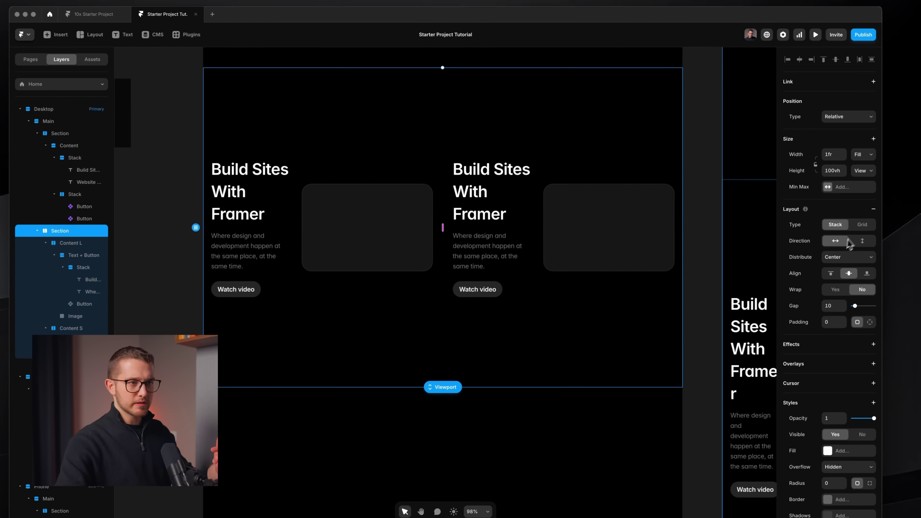
click(871, 235)
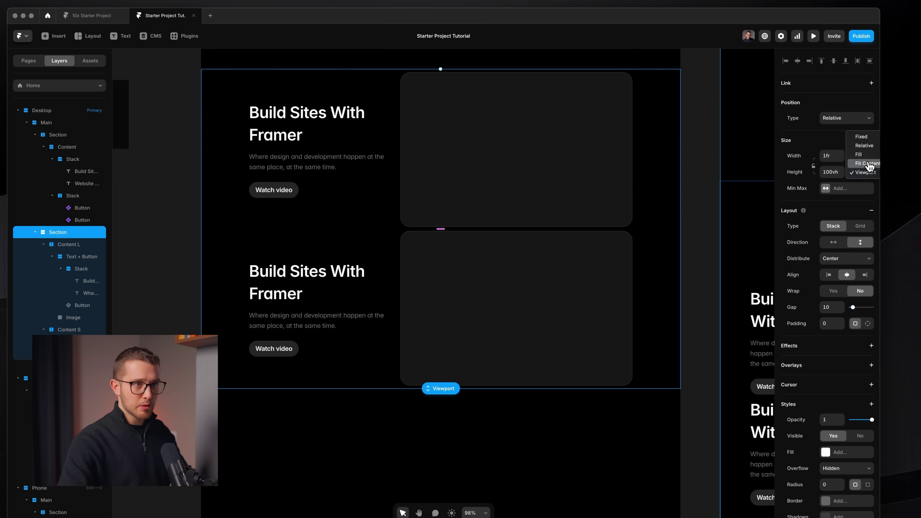
click(867, 164)
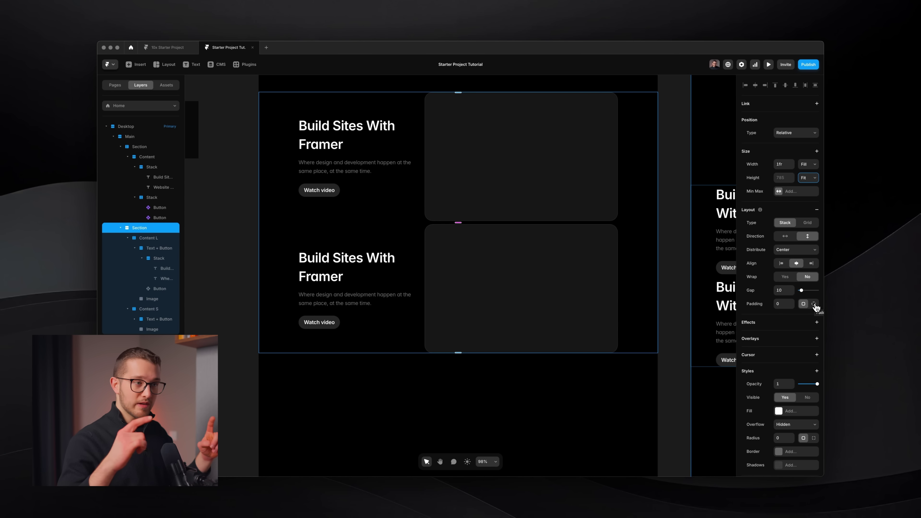
Give the second Desktop Section individual padding of 100 on its top and bottom edges.
click(814, 303)
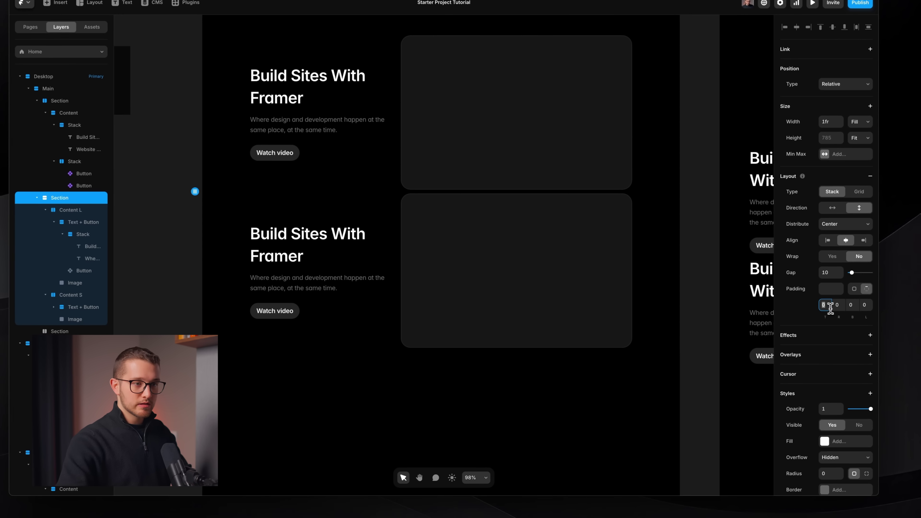
text(100)
key(Return)
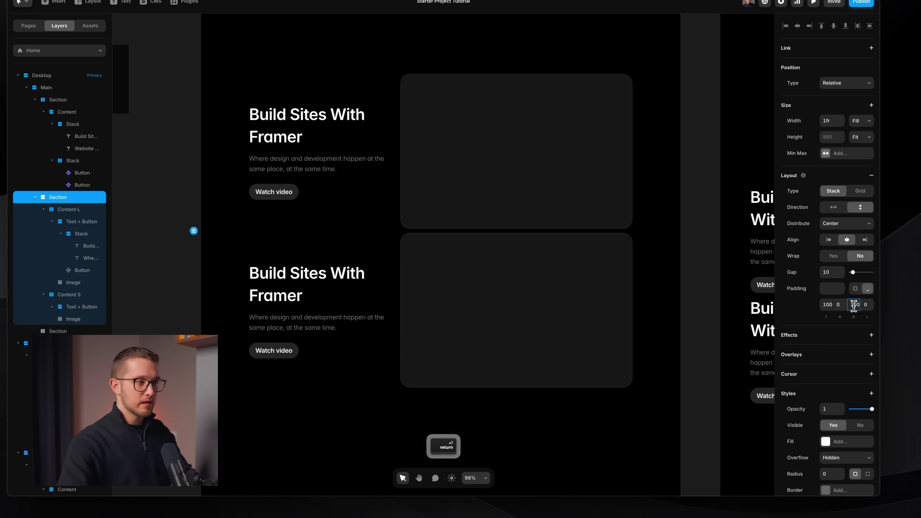
Reduce Content S to only its description text by moving that text out of the Text + Button stack, and set the Section's gap to 24.
scroll(441, 302, down, 2)
scroll(441, 302, down, 1)
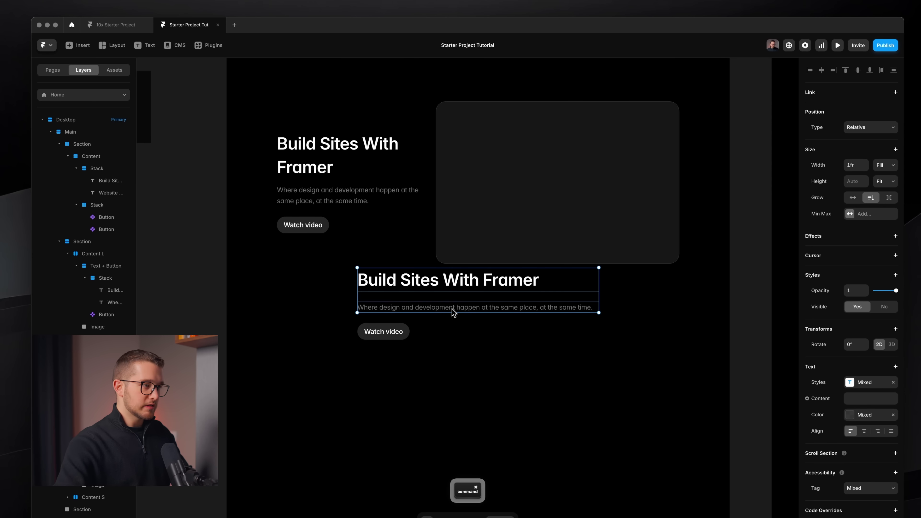
super+click(471, 334)
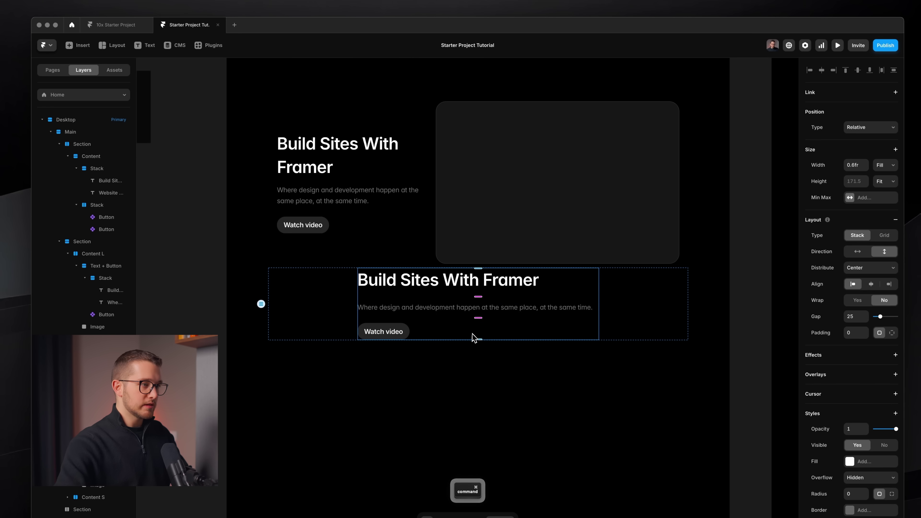
super+click(473, 309)
key(super+x)
super+click(536, 298)
key(BackSpace)
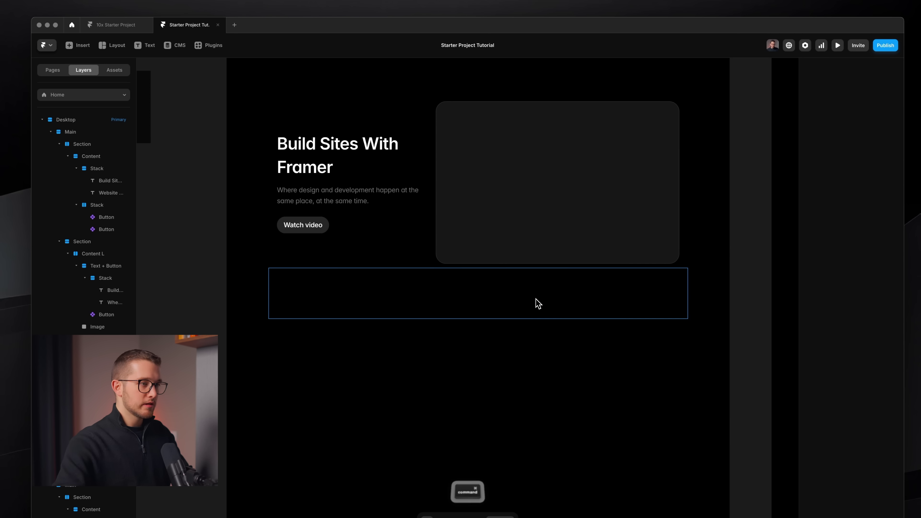
key(super+v)
click(497, 284)
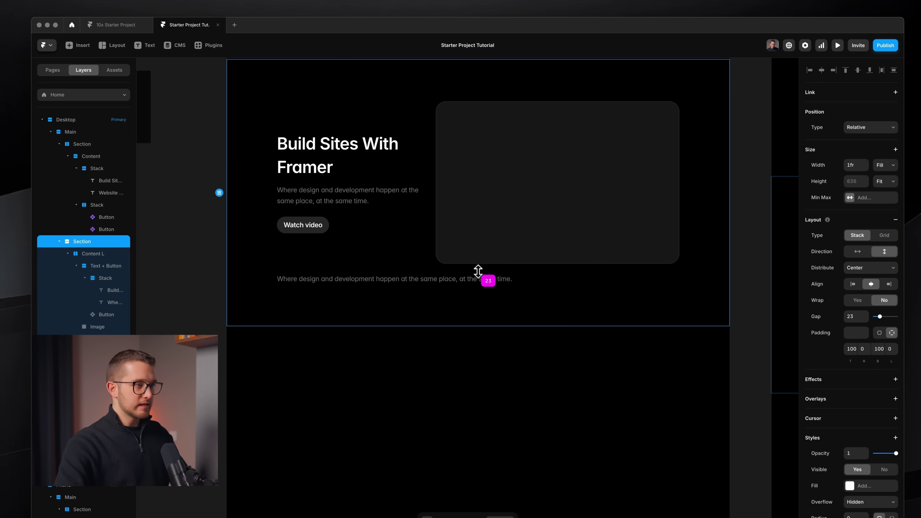
Replace the Content S description with the copied web design paragraph and set its color to neutral-500.
super+click(456, 284)
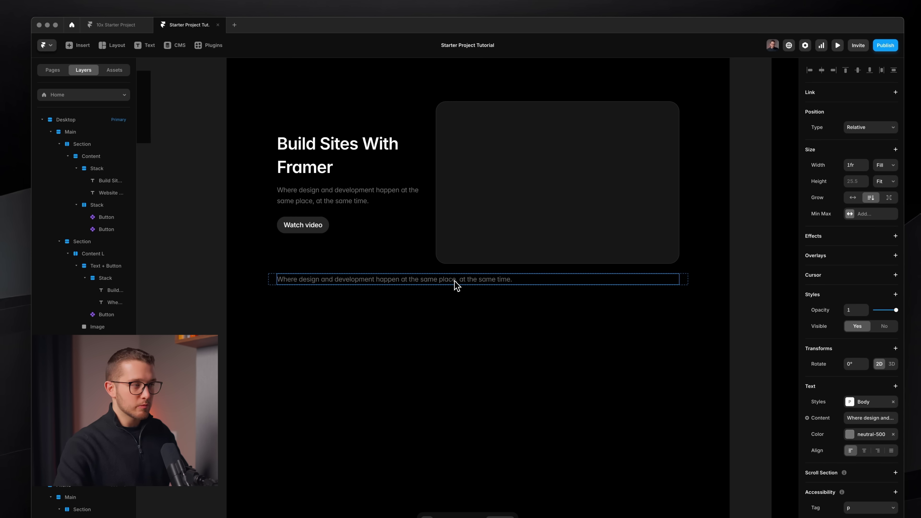
double_click(392, 279)
key(super+a)
key(super+v)
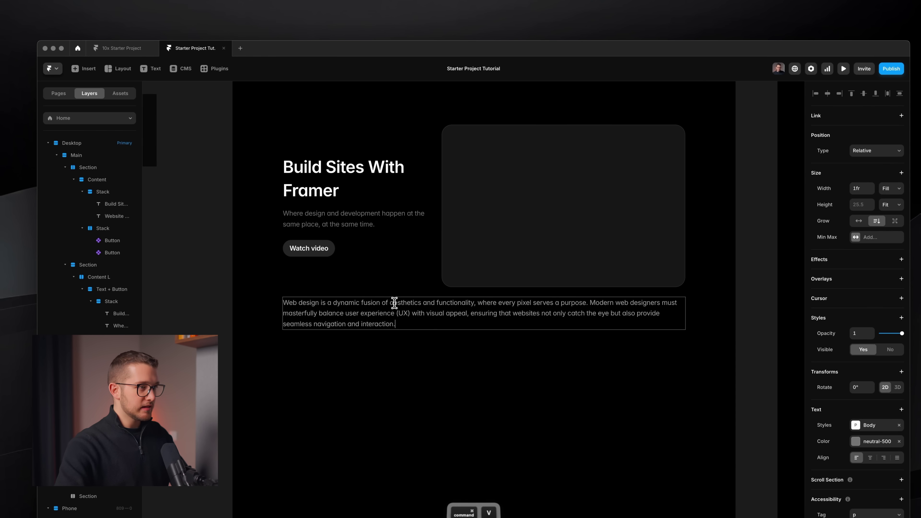
key(Escape)
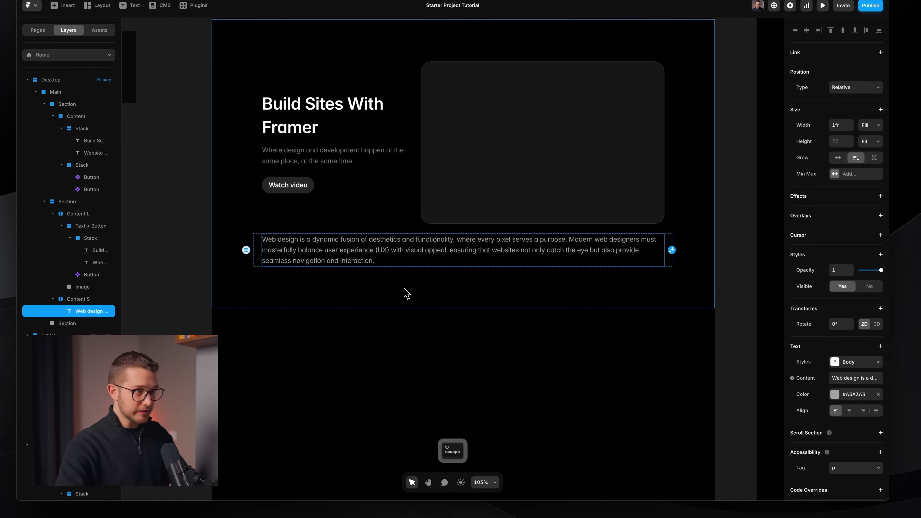
click(842, 405)
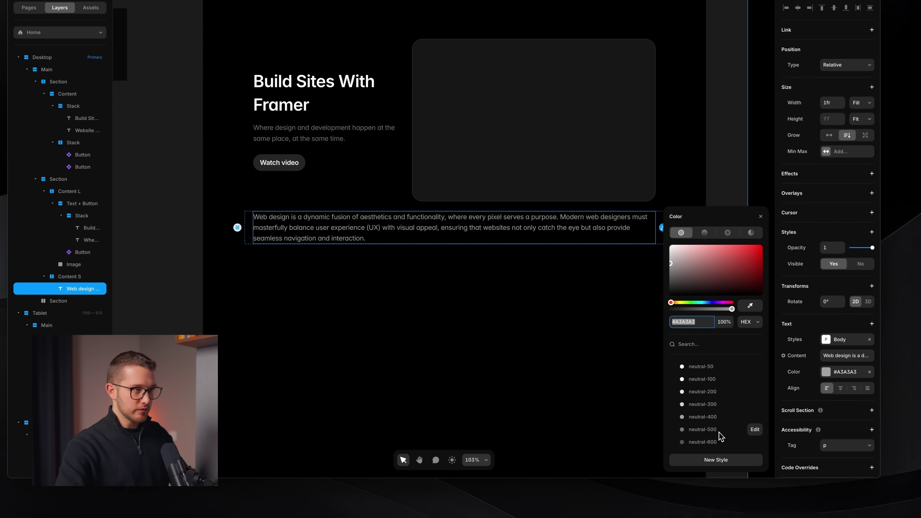
click(479, 273)
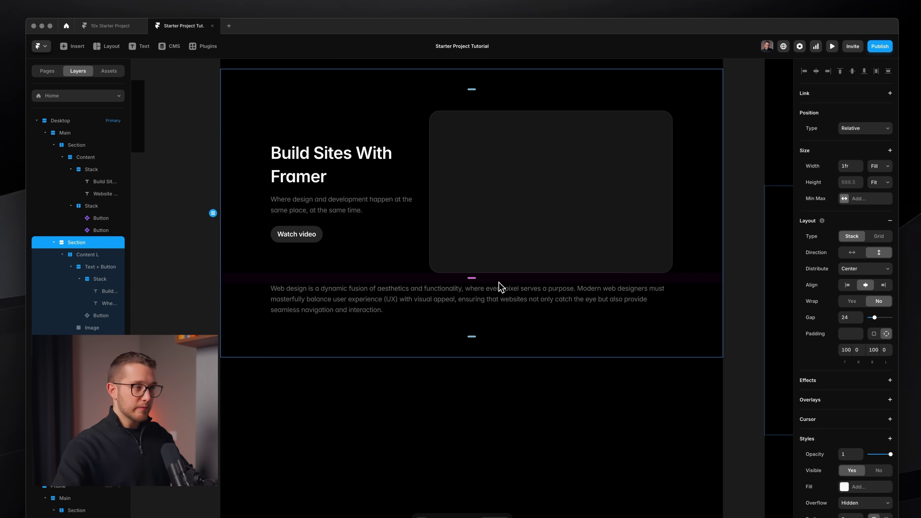
Measure the Section's content area and set the Desktop Content S stack's max width to 600.
drag(263, 117, 666, 311)
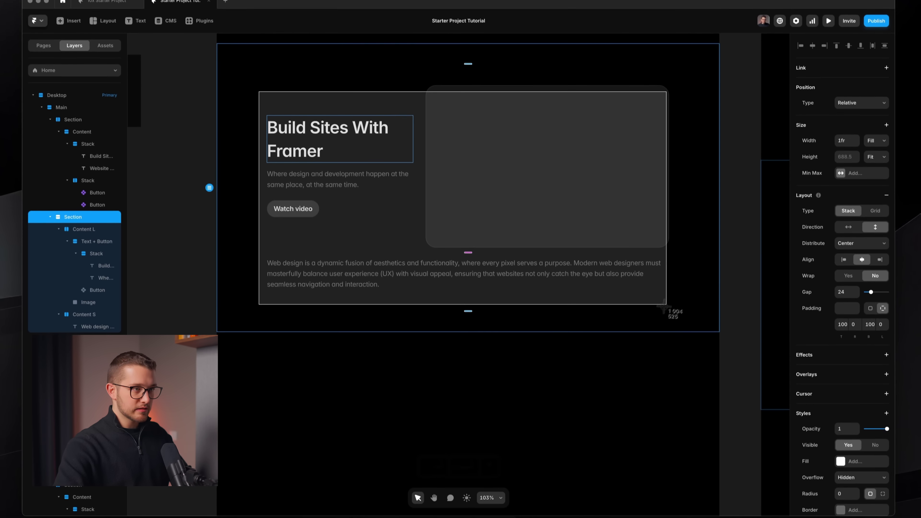
click(481, 287)
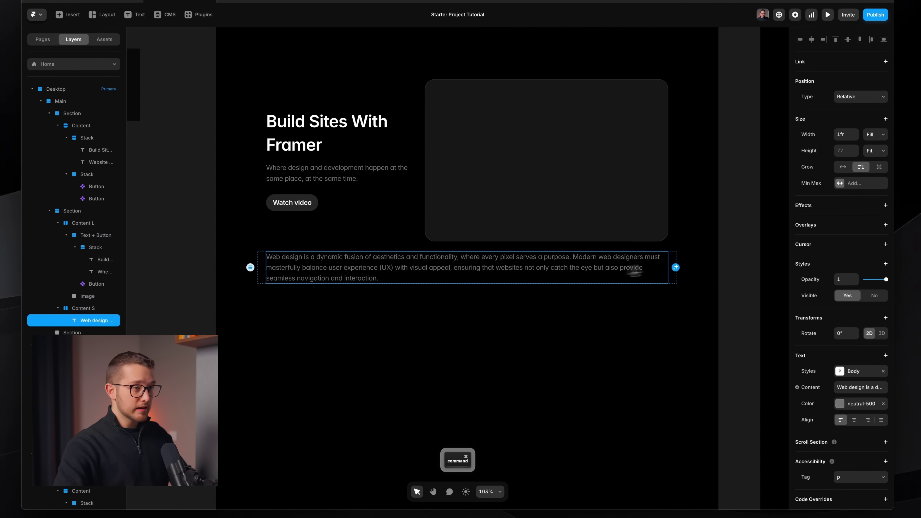
click(673, 260)
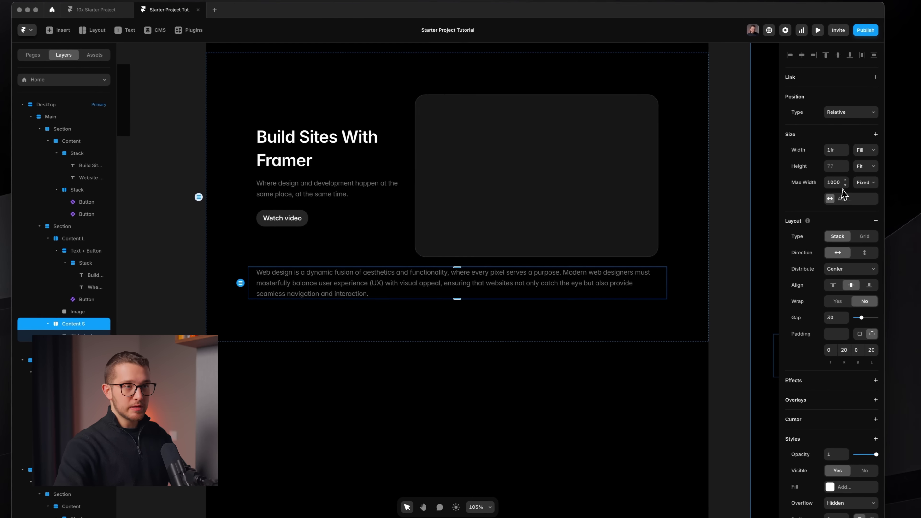
click(845, 167)
text(600)
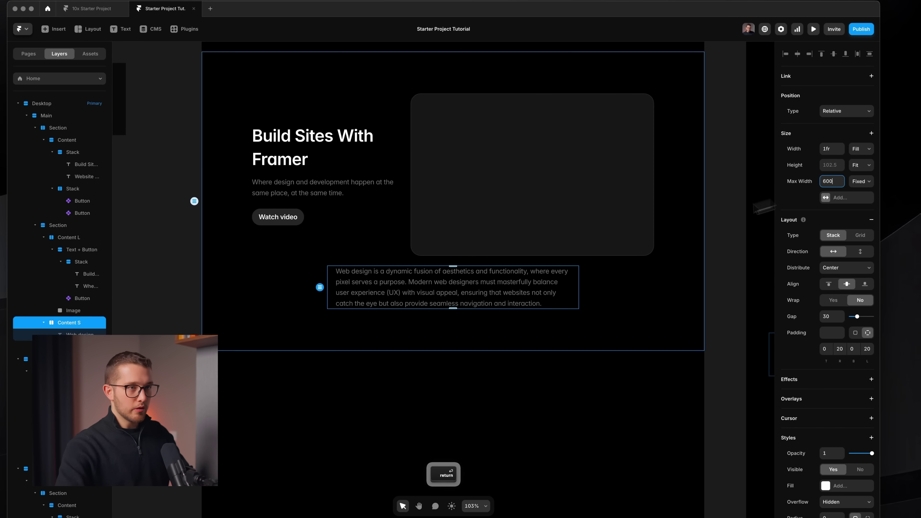
Reduce the max width of Content S on the Tablet breakpoint and check its max width on Phone.
scroll(667, 223, down, 4)
scroll(668, 223, right, 10)
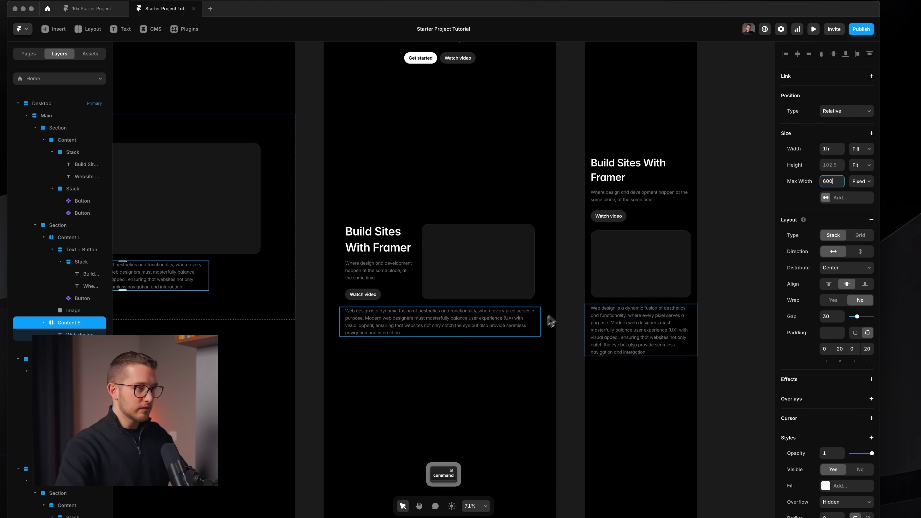
click(541, 324)
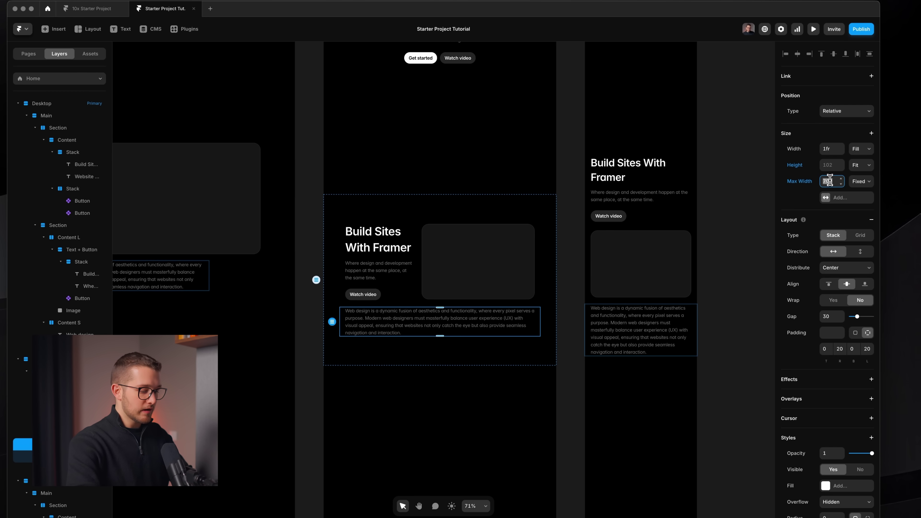
key(Return)
click(587, 323)
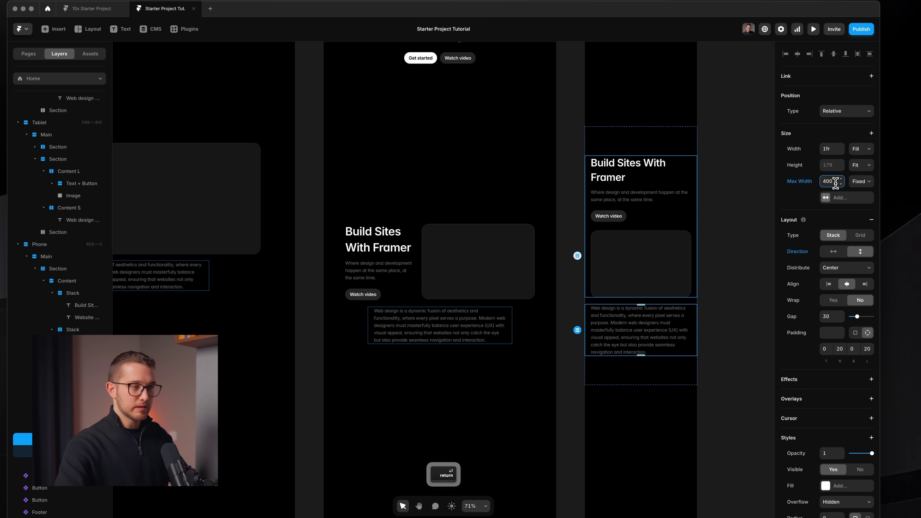
Preview the Home page and examine how the second Section adapts from Desktop down to Tablet and Phone widths, and close the preview.
scroll(420, 283, left, 5)
click(408, 266)
key(super+p)
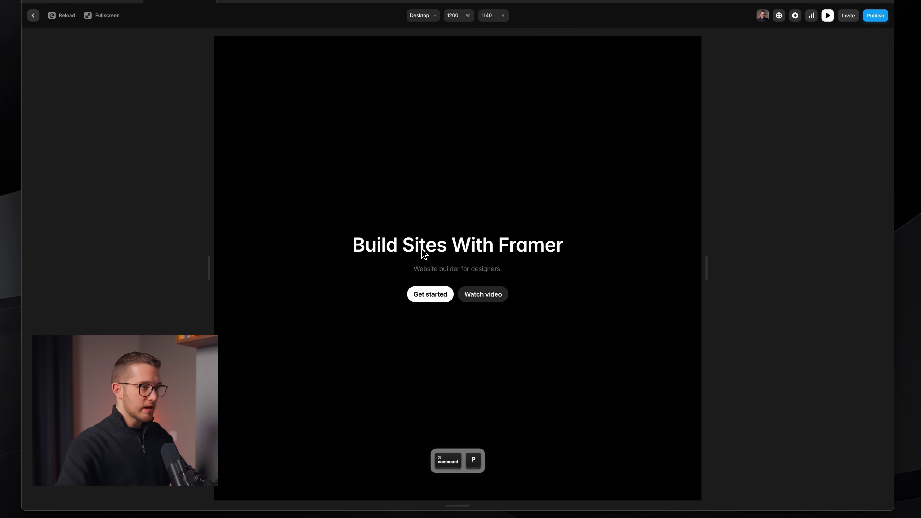
scroll(568, 315, down, 10)
scroll(568, 315, up, 5)
scroll(566, 312, up, 3)
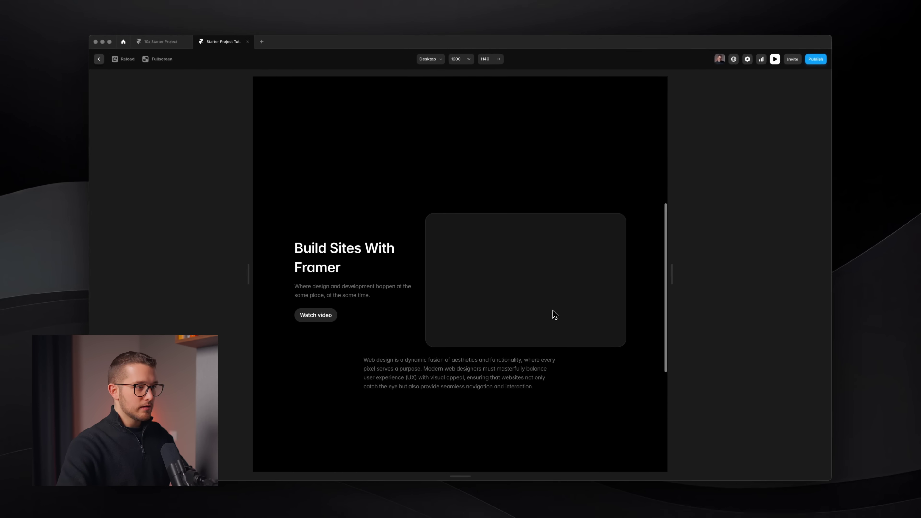
scroll(574, 319, down, 1)
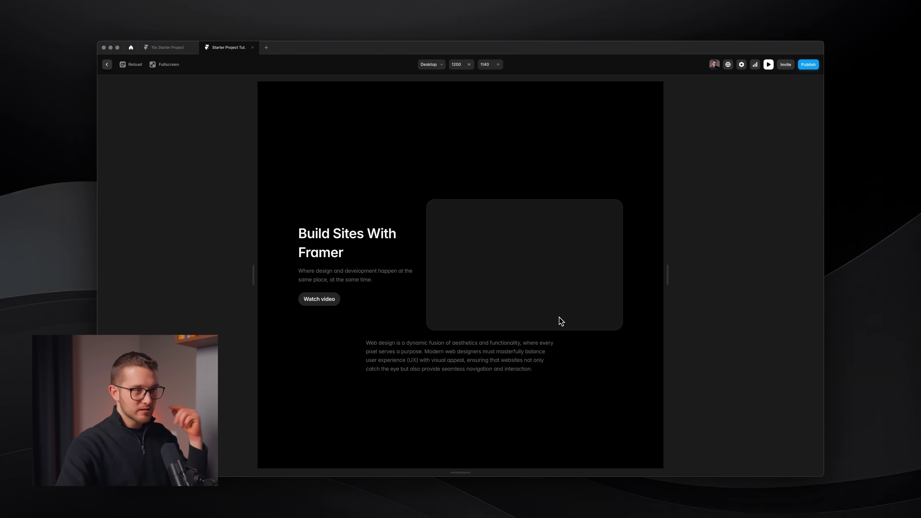
drag(661, 280, 606, 278)
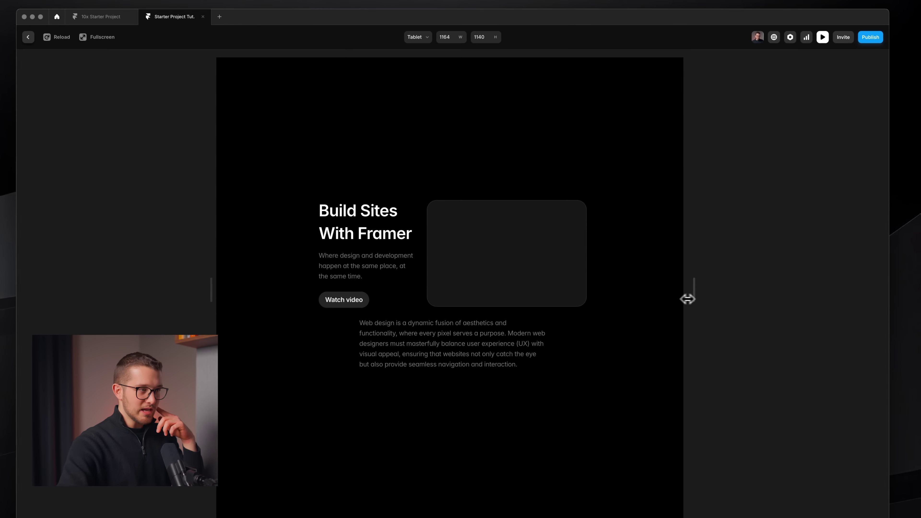
scroll(550, 327, down, 2)
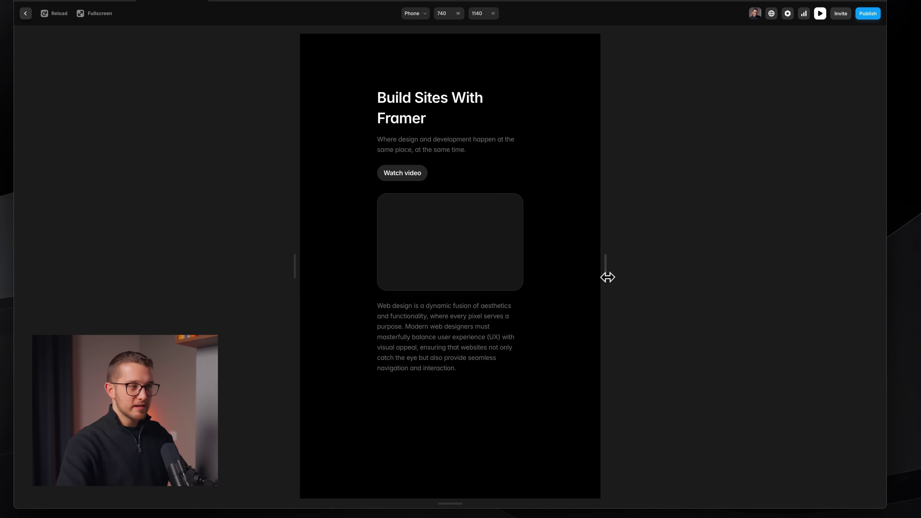
scroll(589, 343, up, 2)
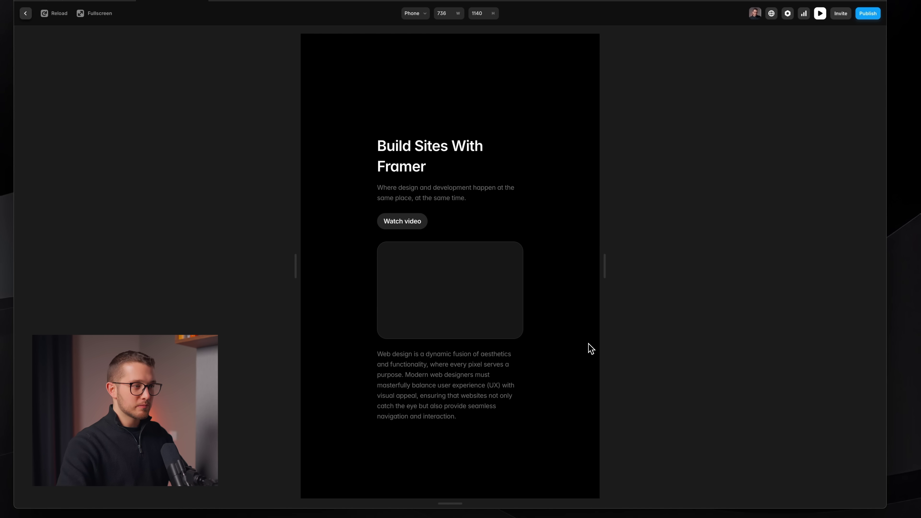
key(Escape)
Set the gap of the second Desktop Section to 44.
click(420, 280)
scroll(421, 279, up, 3)
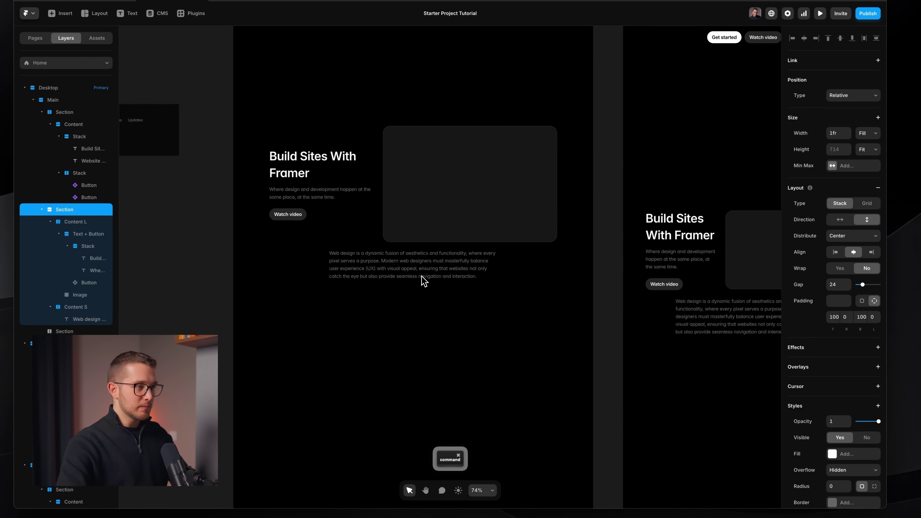
click(834, 285)
text(444)
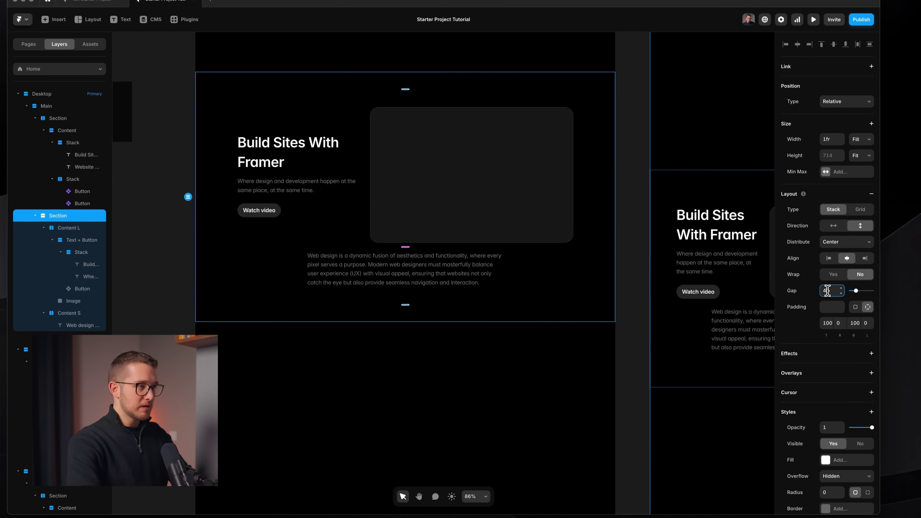
key(Return)
key(BackSpace)
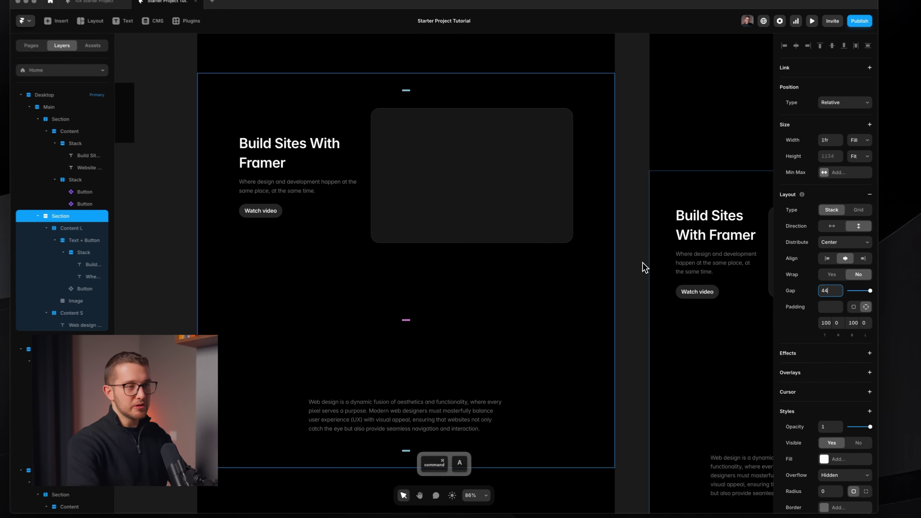
key(Return)
Compare the size settings of the Content L and Content S containers and inspect the empty Section below them.
scroll(371, 256, up, 3)
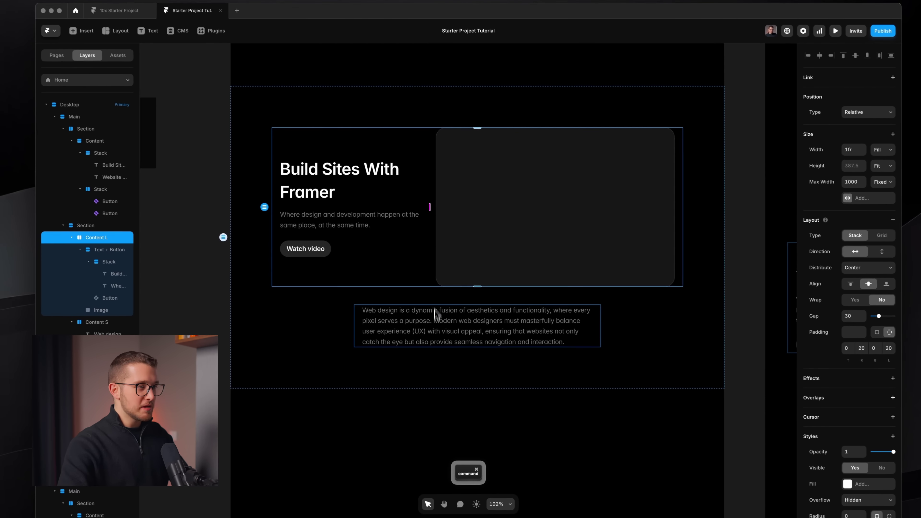
scroll(440, 301, down, 5)
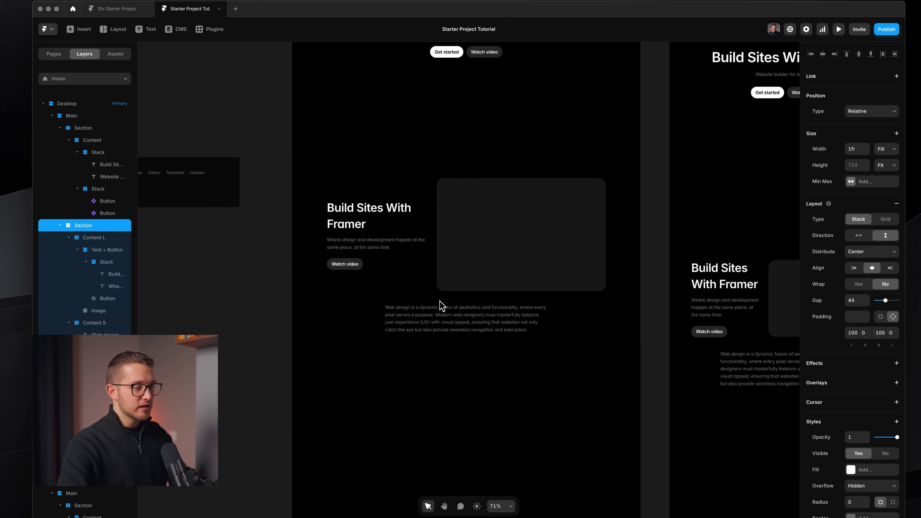
super+click(433, 315)
scroll(432, 314, up, 5)
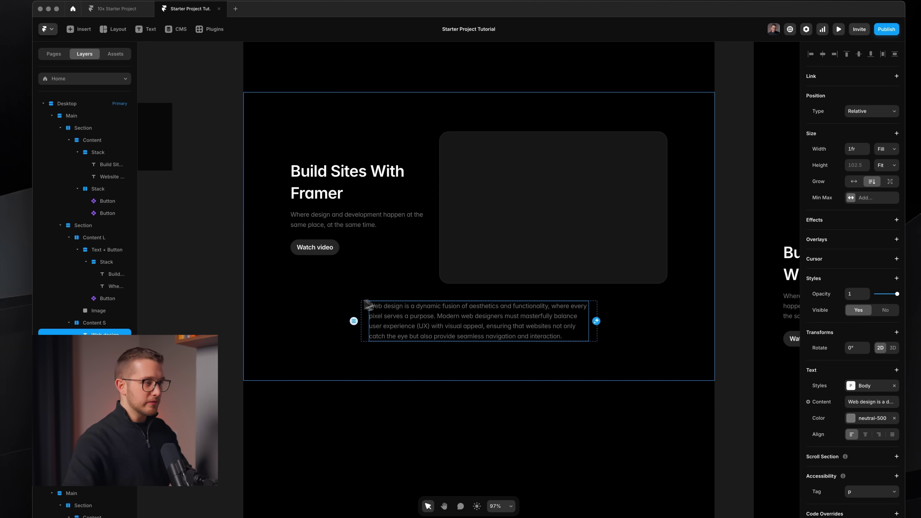
click(369, 312)
scroll(368, 312, right, 2)
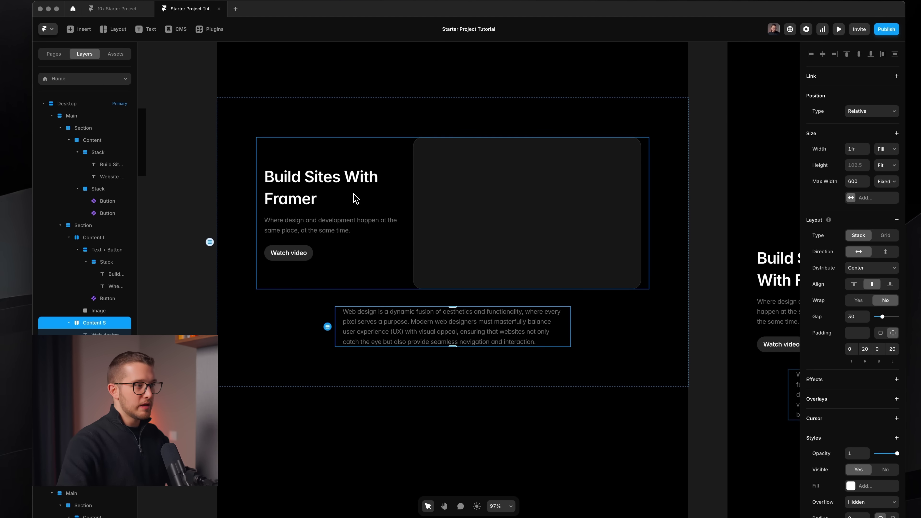
click(372, 151)
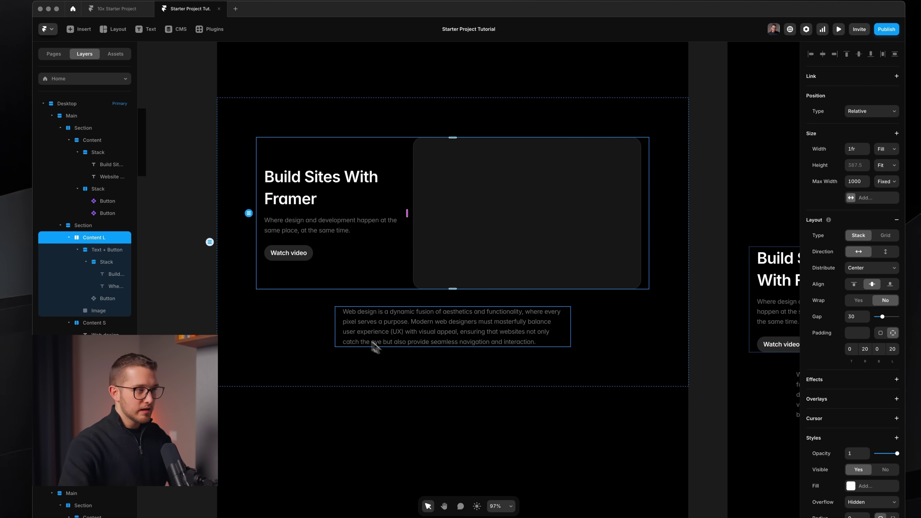
click(339, 325)
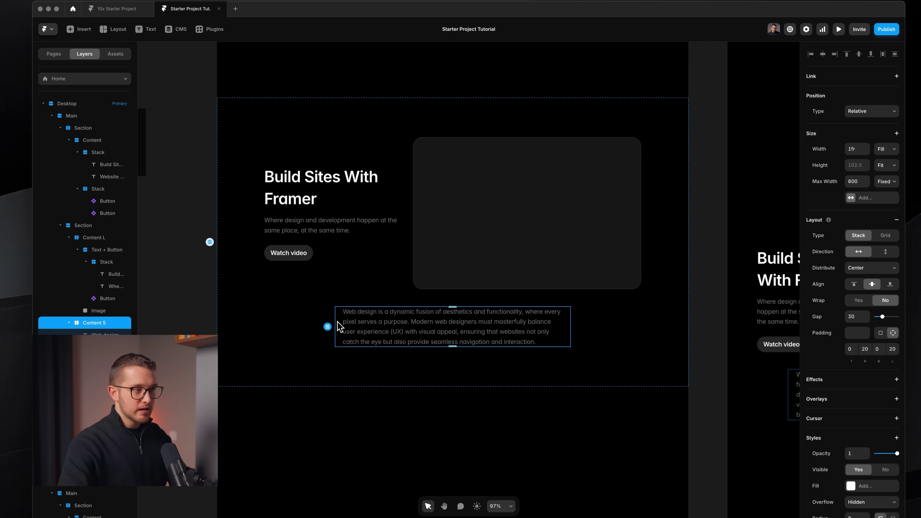
scroll(340, 325, down, 5)
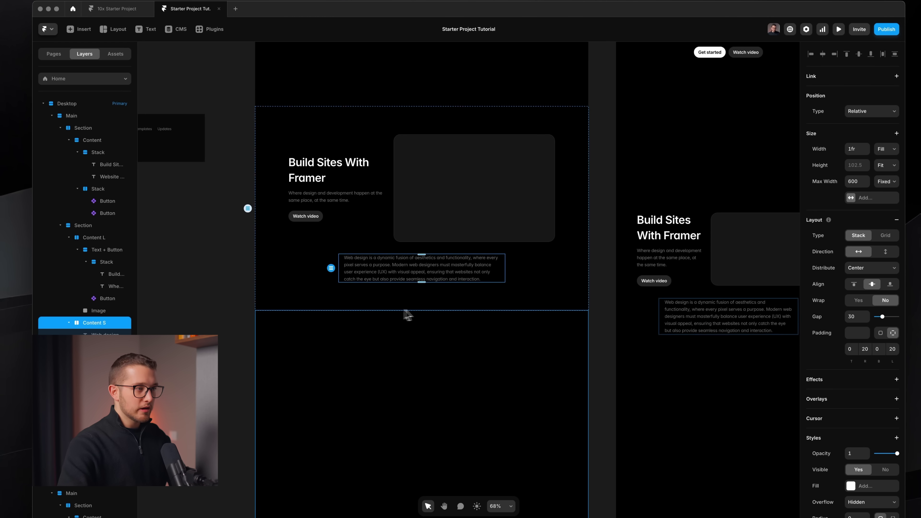
super+click(437, 306)
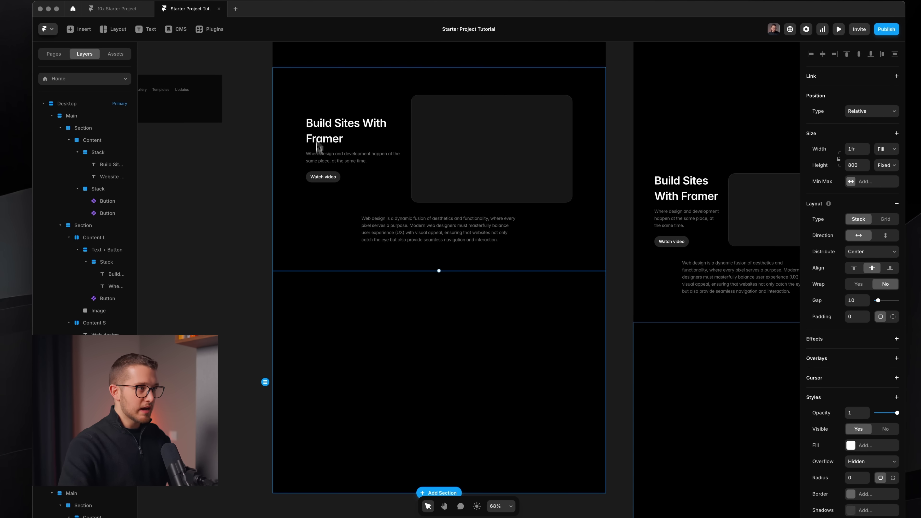
Copy the Content L container from the second Desktop Section and paste it into the empty Section below.
super+click(305, 110)
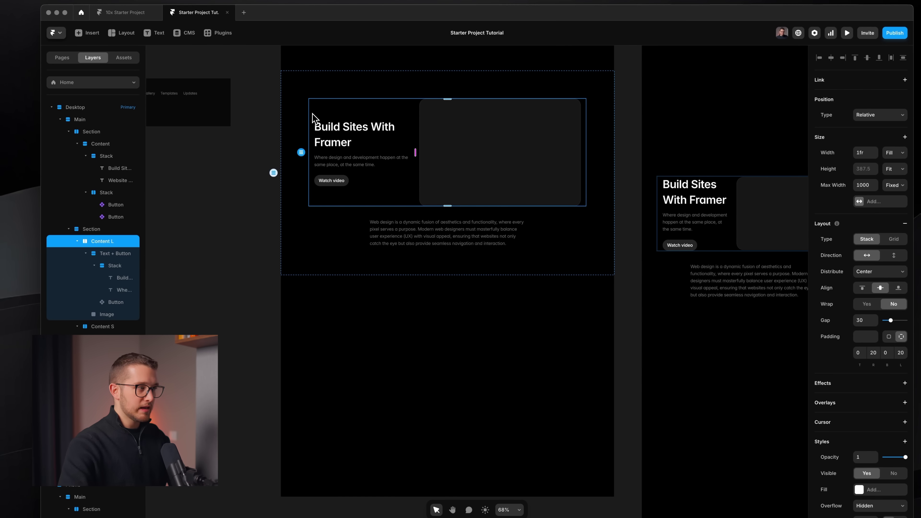
key(super)
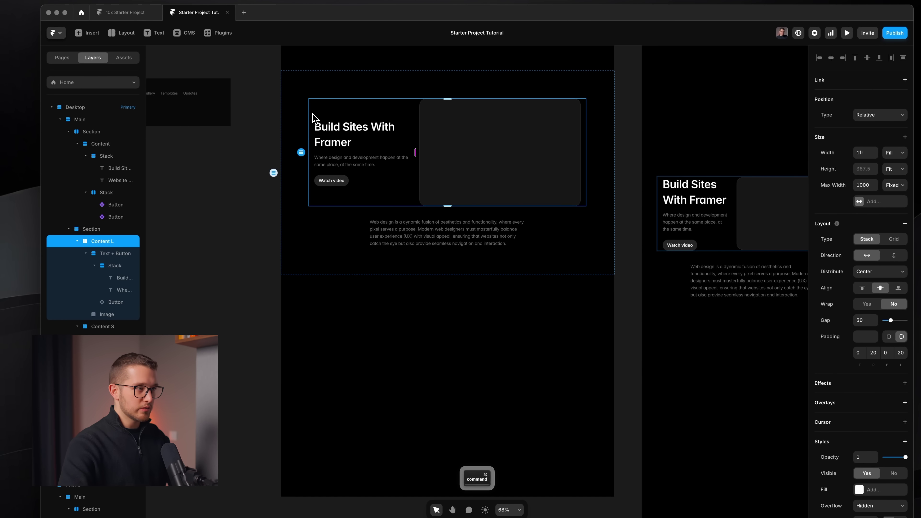
super+click(420, 374)
key(super+v)
scroll(420, 372, down, 1)
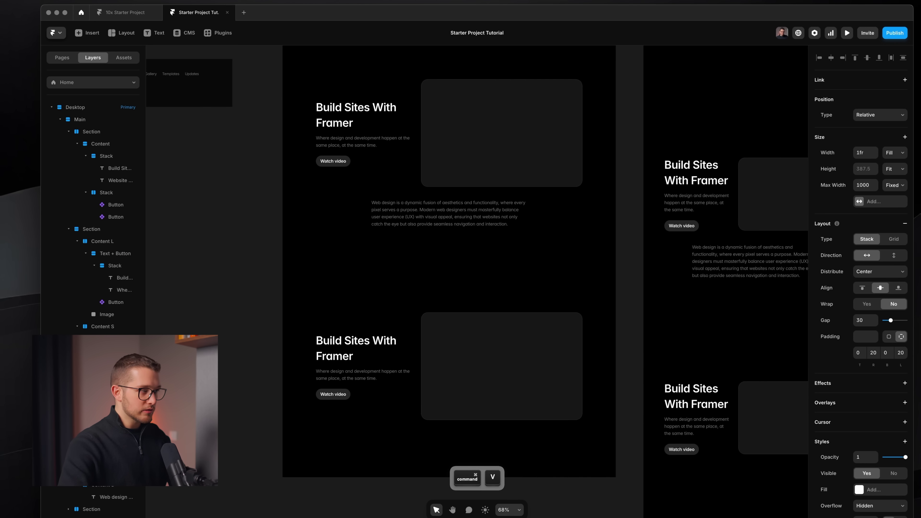
Clear the contents of the pasted Content L and draw a frame about 335 by 155 inside it.
double_click(364, 367)
key(super+z)
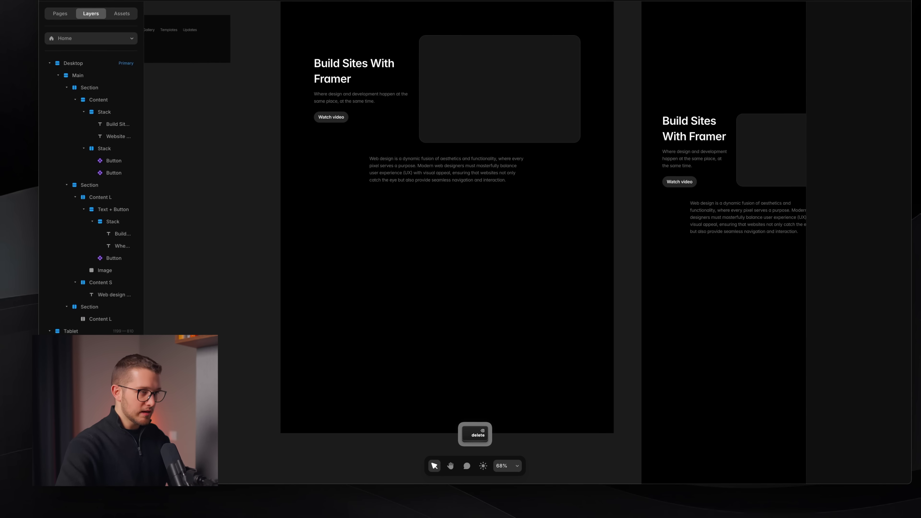
key(f)
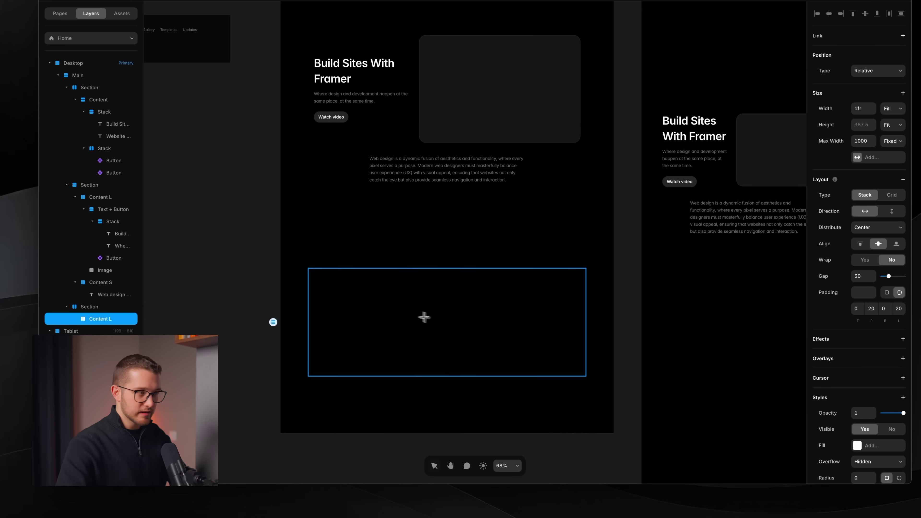
drag(399, 304, 493, 343)
click(474, 349)
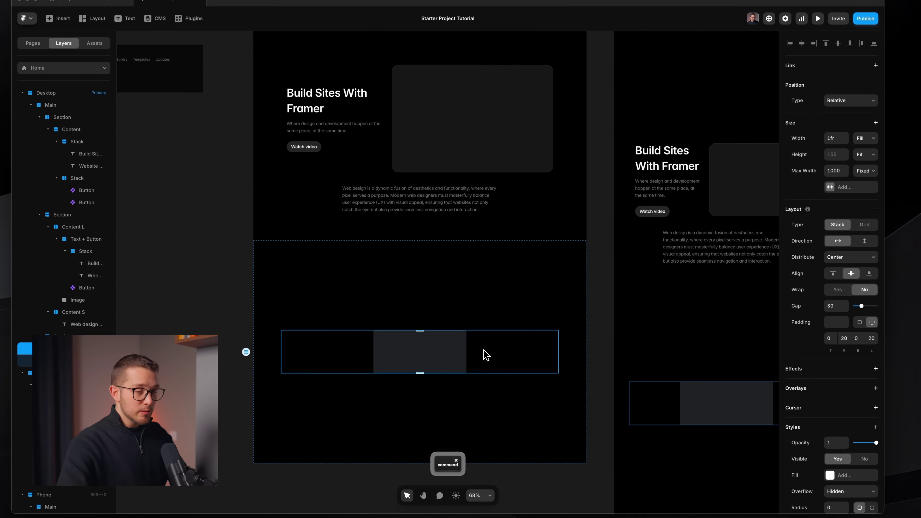
Examine the max width of the pasted Content L on Tablet and Desktop and compare it with the original Content L.
scroll(484, 354, right, 2)
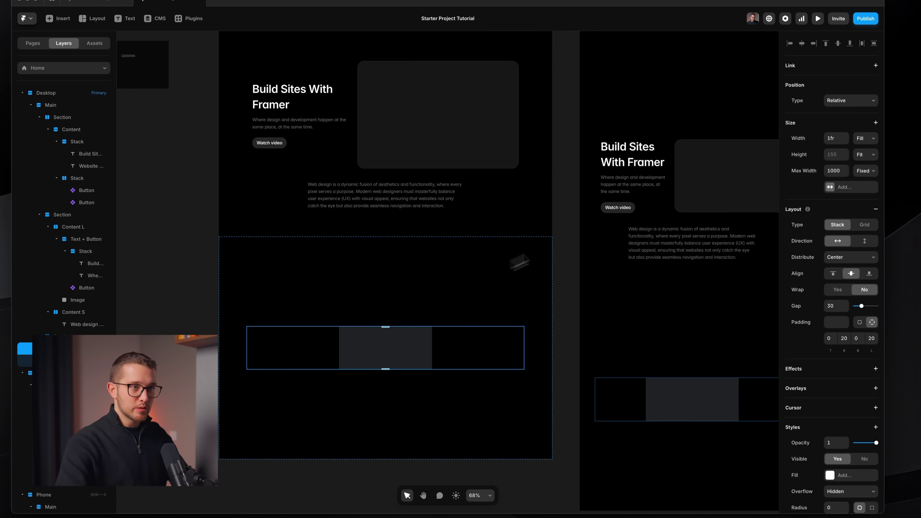
scroll(477, 312, right, 5)
scroll(477, 312, down, 2)
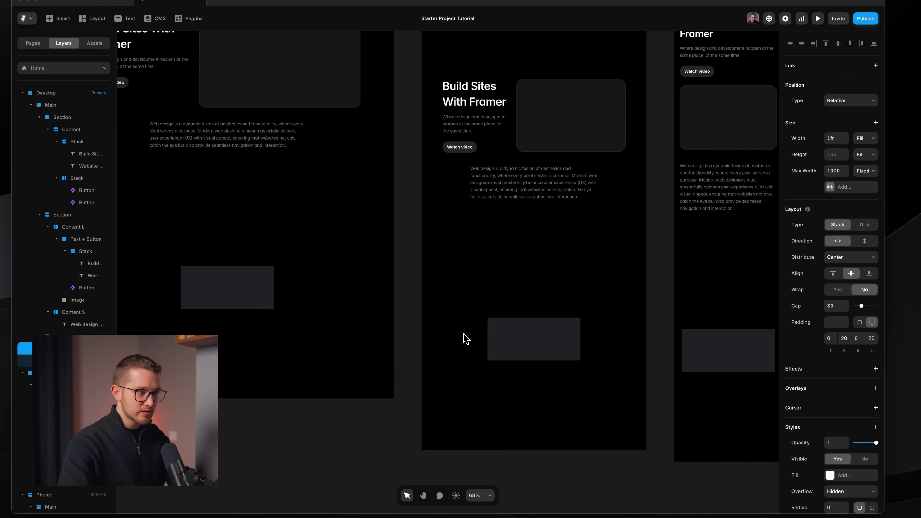
key(Return)
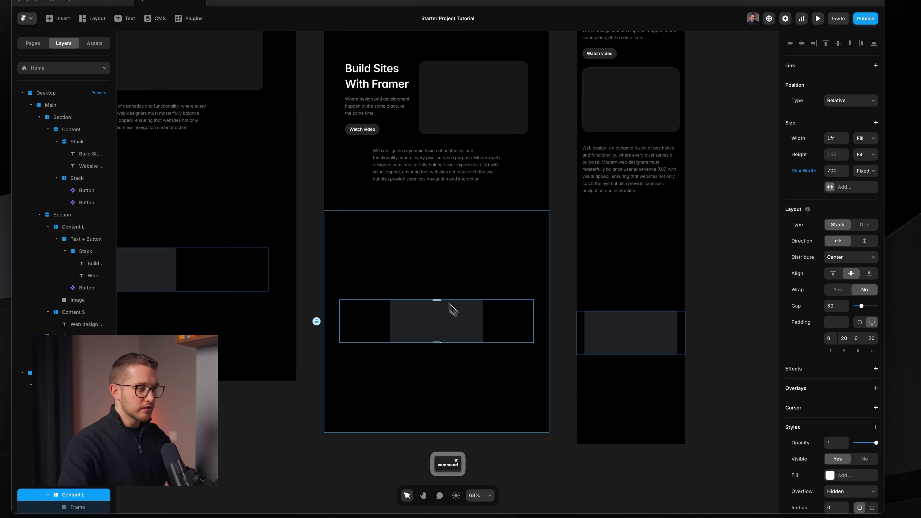
scroll(479, 337, down, 1)
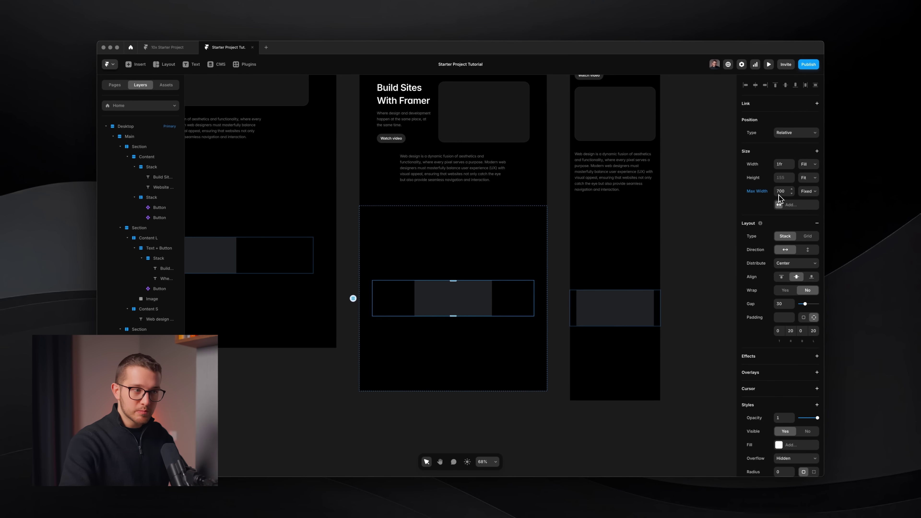
scroll(512, 409, right, 1)
scroll(446, 278, down, 3)
scroll(442, 278, left, 4)
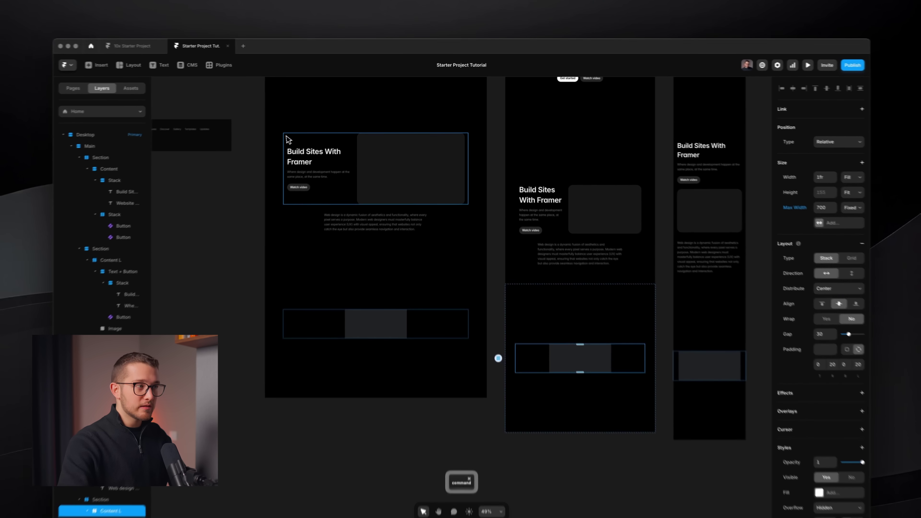
super+click(305, 132)
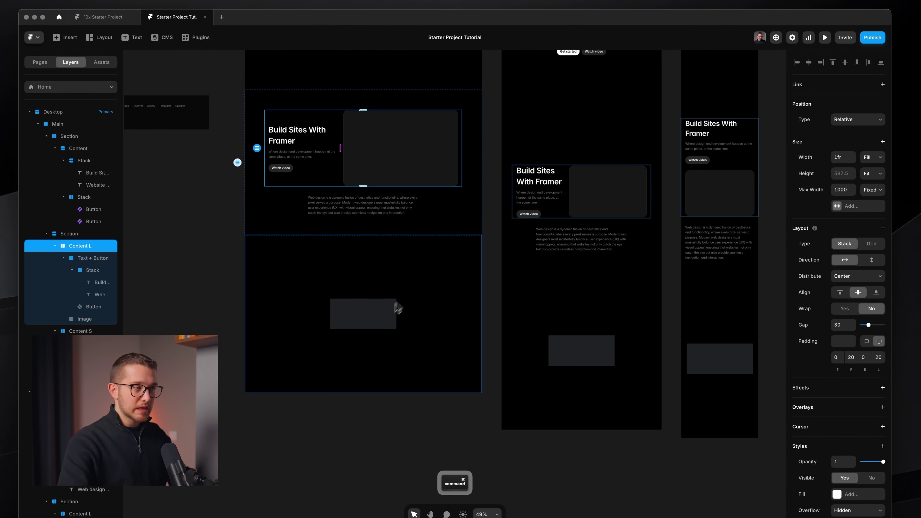
super+click(382, 322)
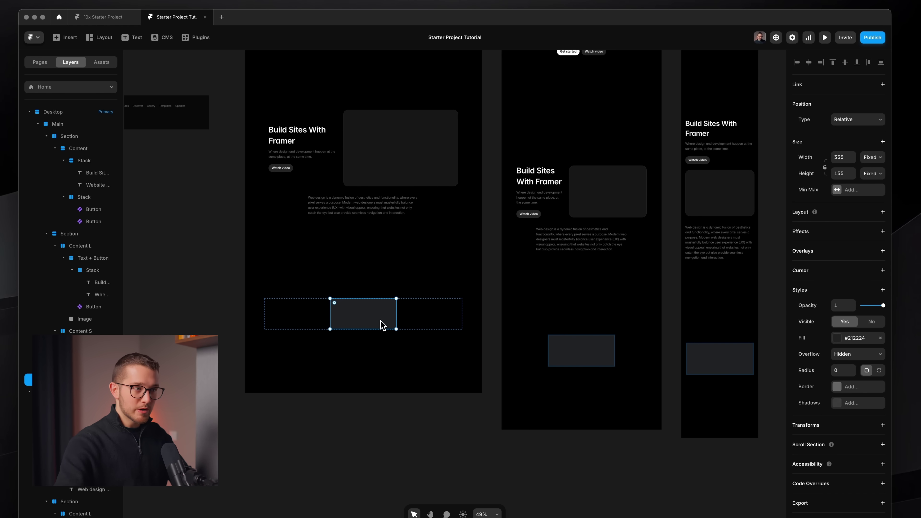
key(super+Return)
Review the Home page's layer hierarchy from the Desktop breakpoint down to Main and its Sections.
click(39, 66)
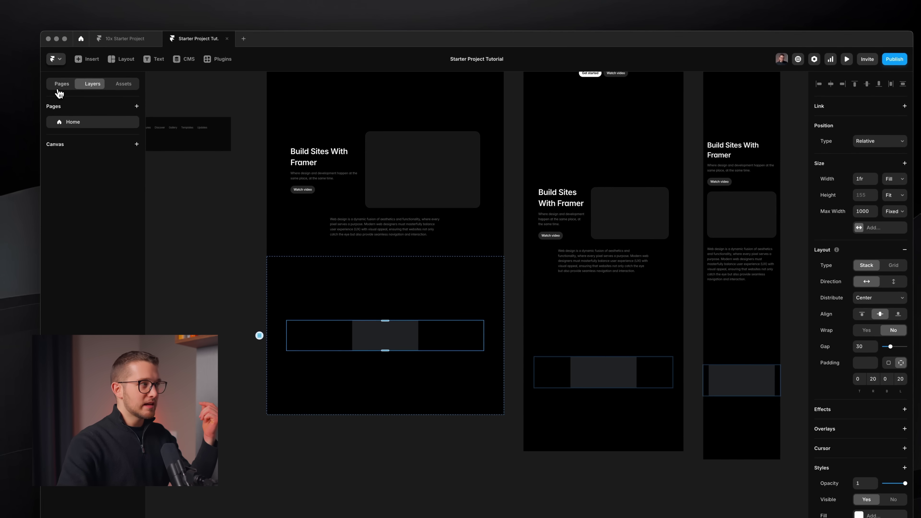
click(59, 87)
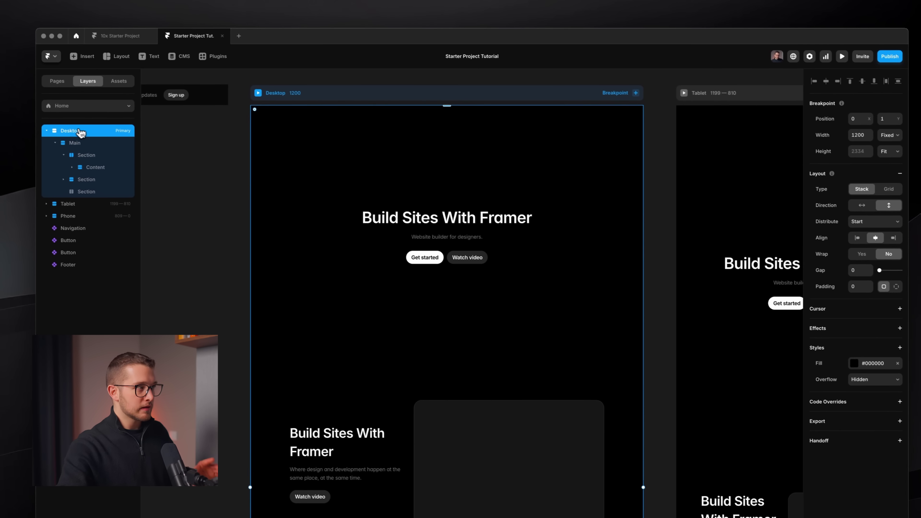
click(26, 130)
click(47, 131)
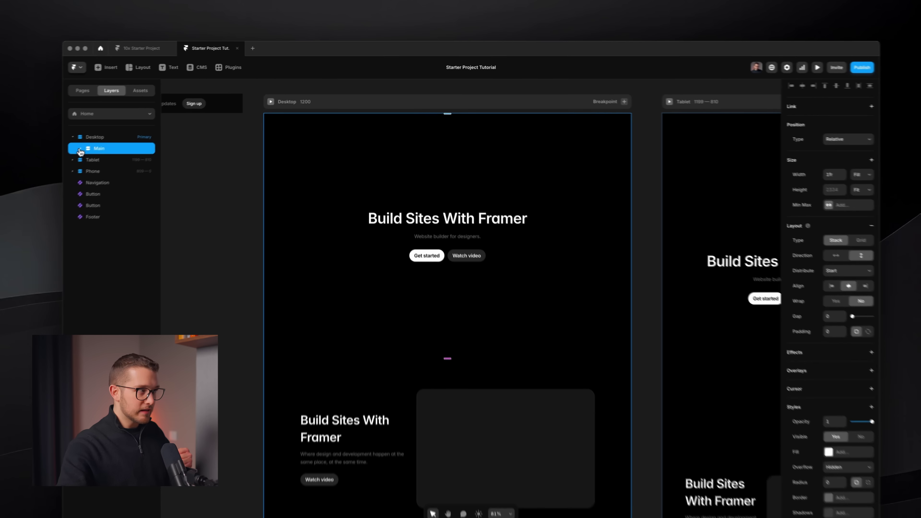
click(114, 136)
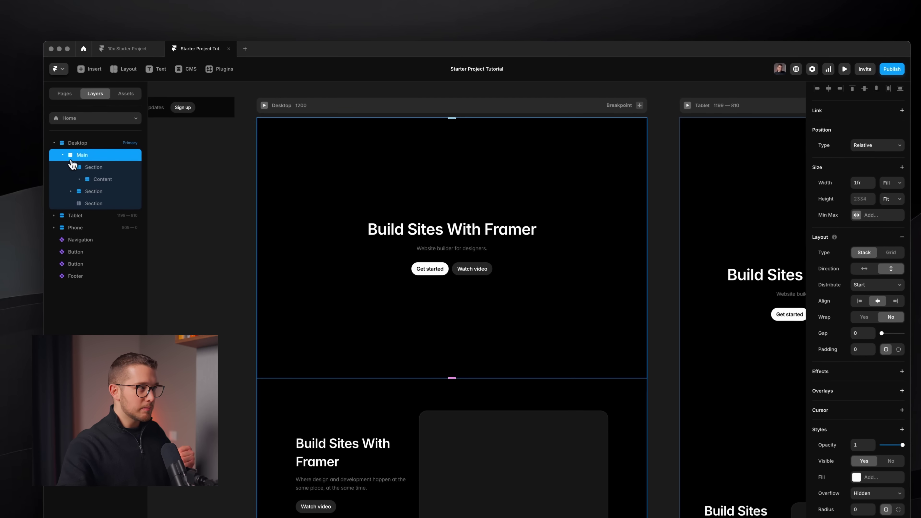
click(71, 166)
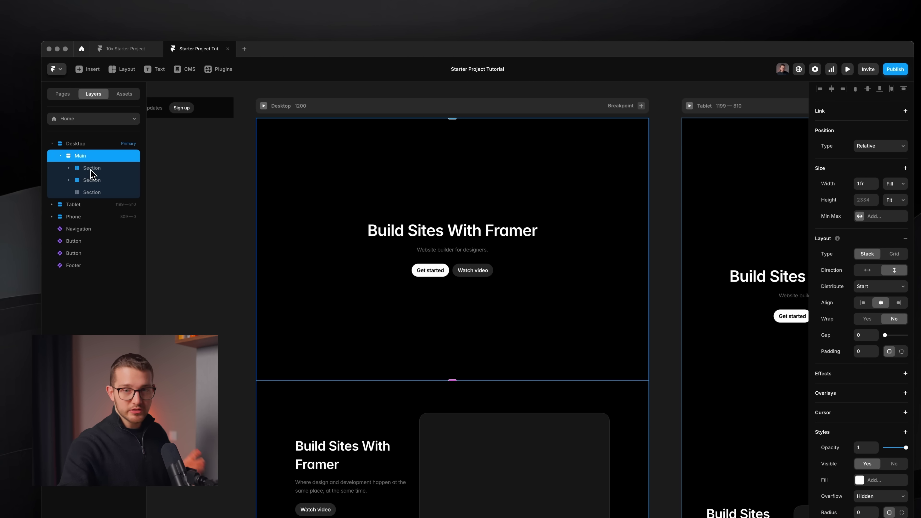
Compare the size and layout settings of the first Section with those of its Content container.
click(90, 170)
click(69, 168)
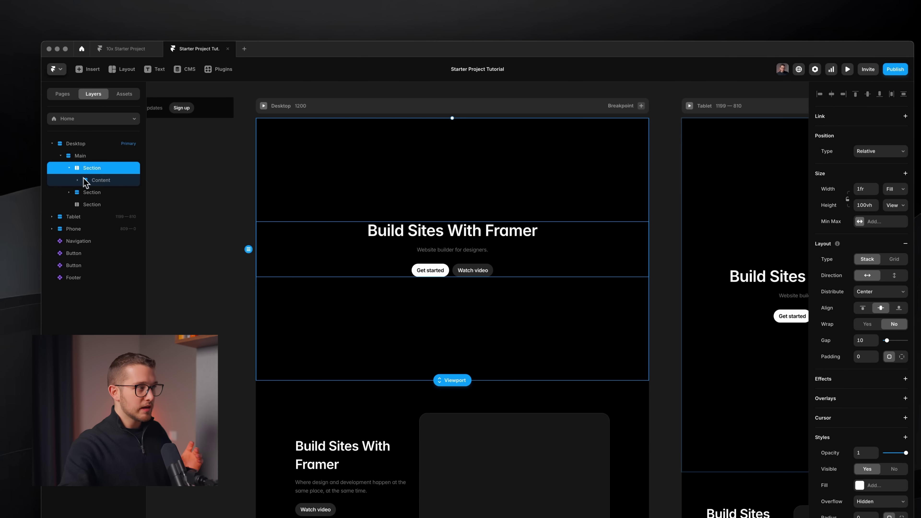
click(96, 179)
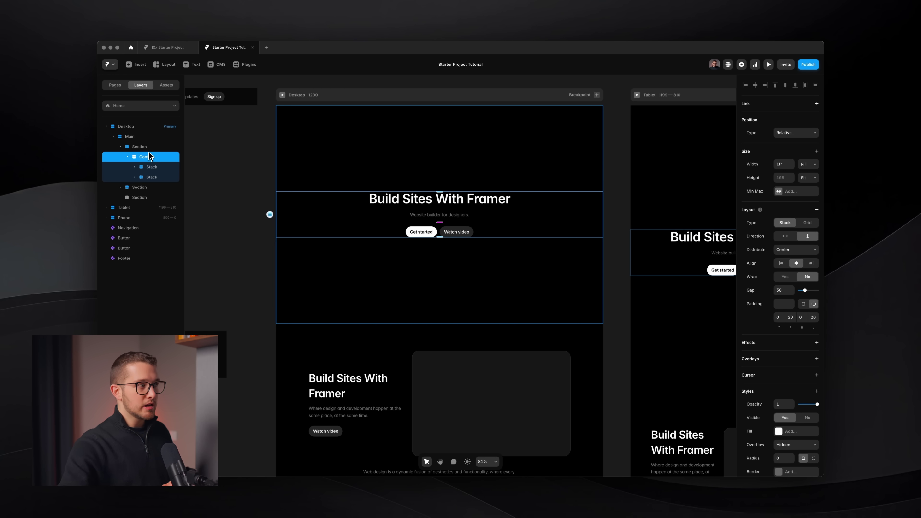
click(149, 148)
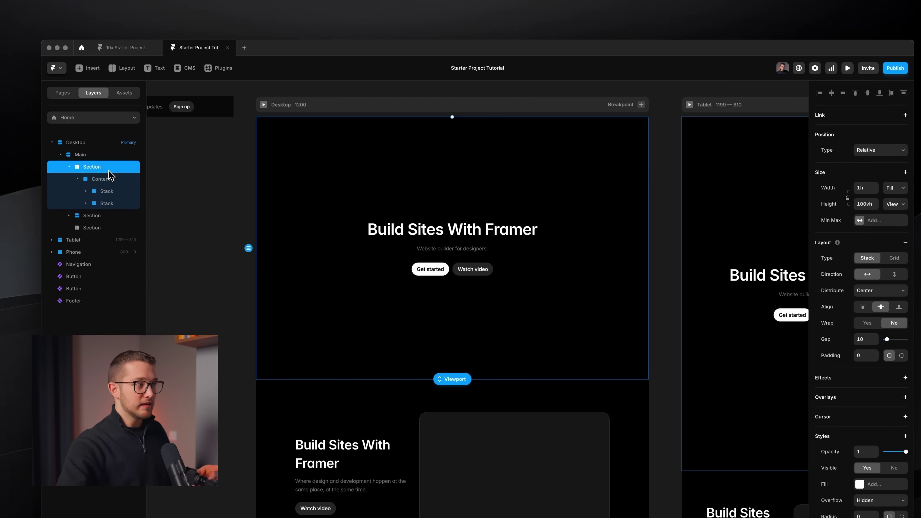
click(108, 179)
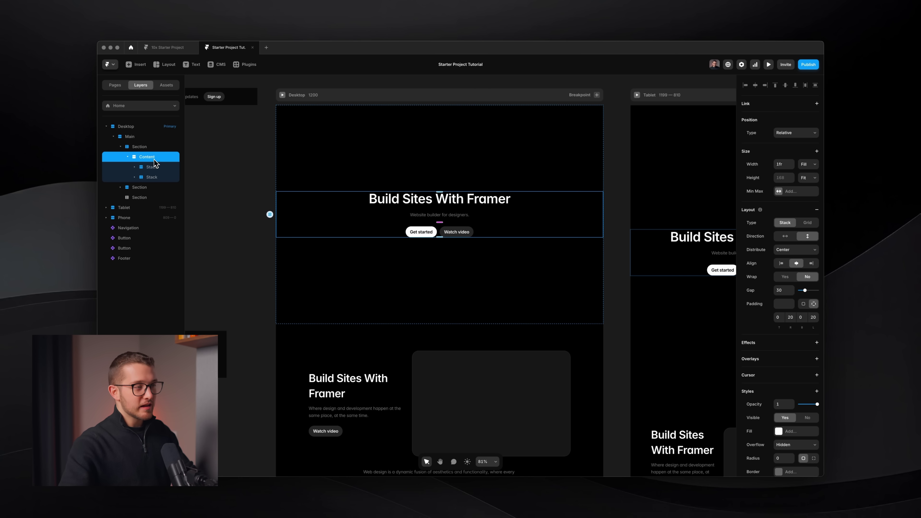
Inspect the Navigation and Footer components beside the Desktop breakpoint and collapse the Main layer.
scroll(339, 195, down, 3)
scroll(343, 195, left, 5)
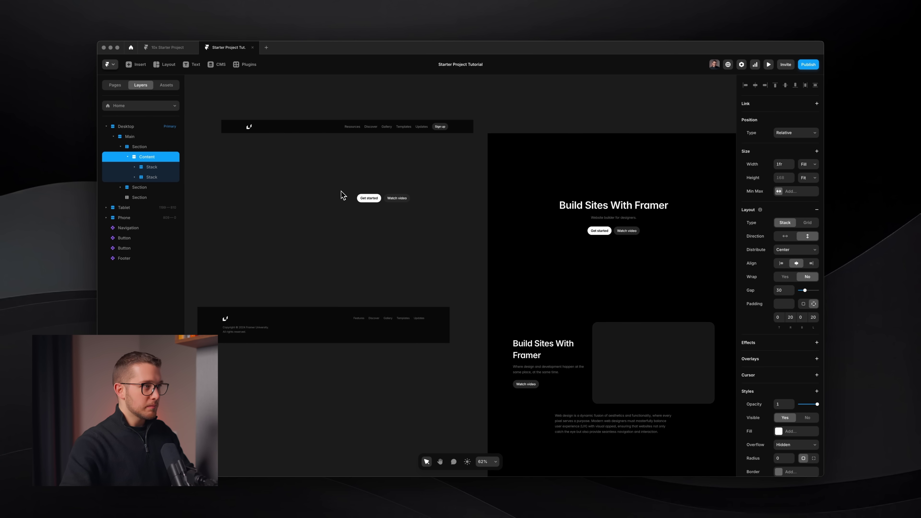
click(346, 126)
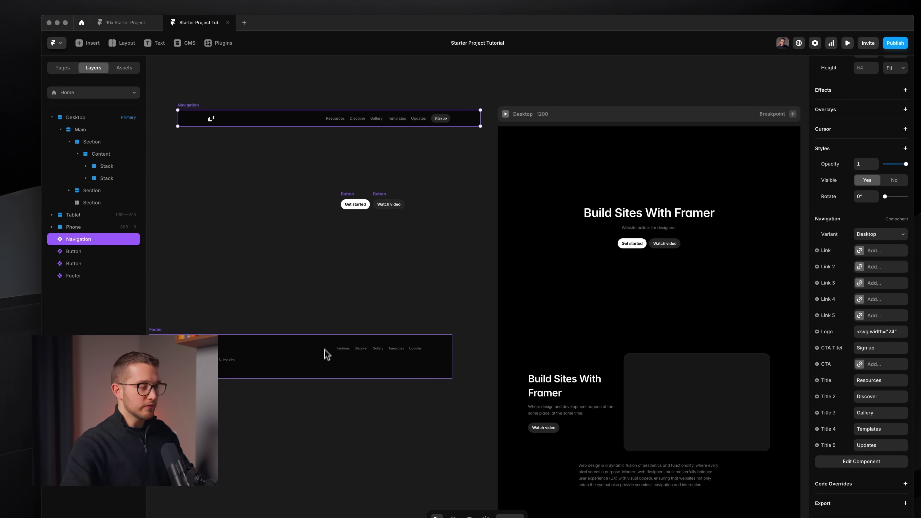
click(328, 355)
scroll(323, 355, right, 5)
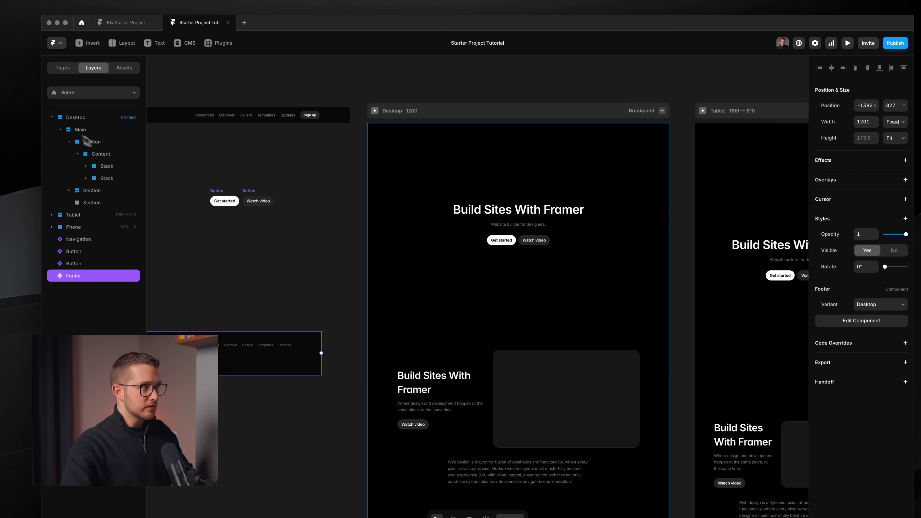
click(61, 129)
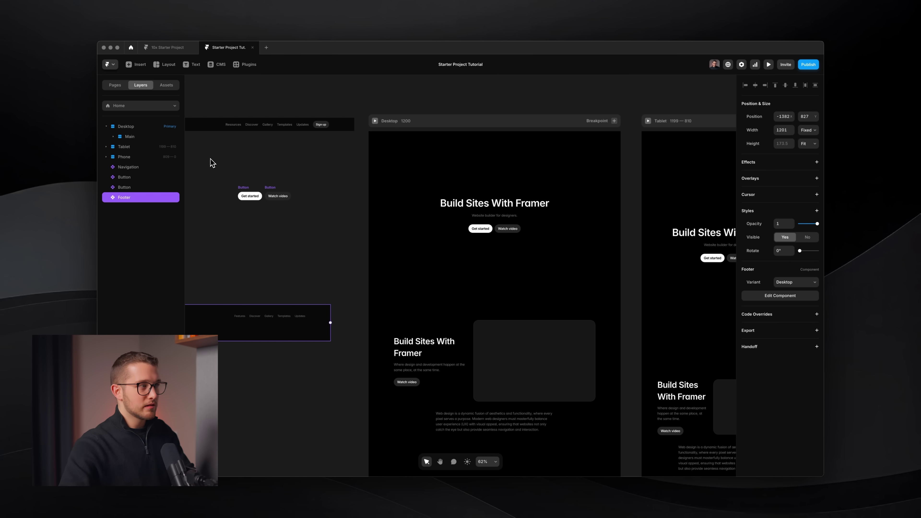
Move the Navigation component from the canvas into the Desktop breakpoint and place it above Main in the layer order.
click(233, 124)
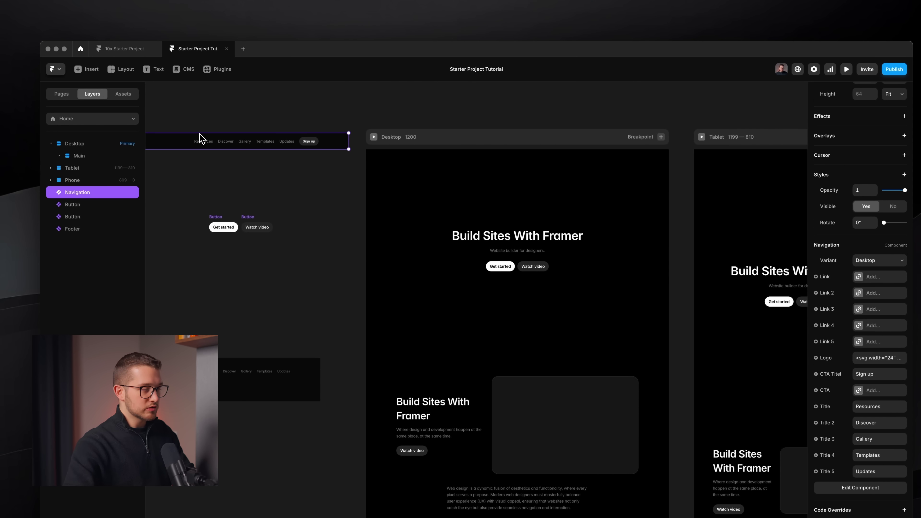
key(super+x)
click(414, 148)
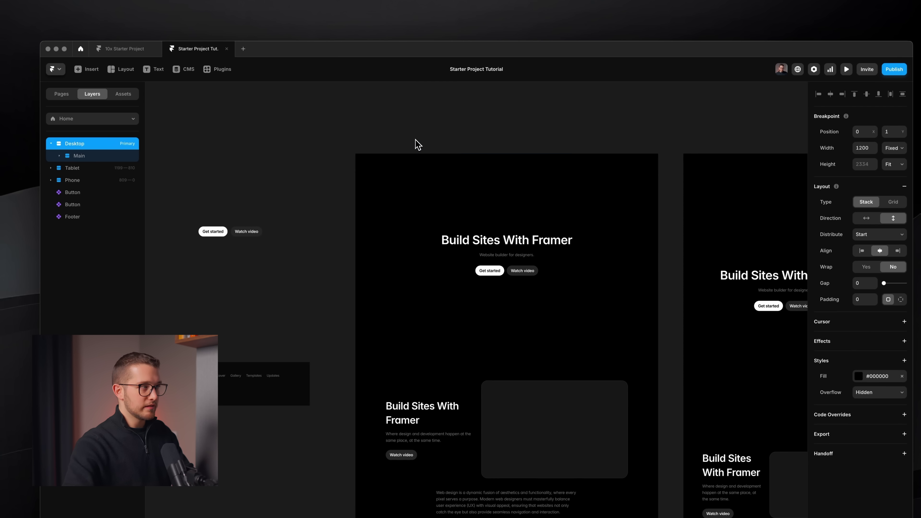
scroll(418, 146, up, 2)
key(super+v)
scroll(411, 165, up, 4)
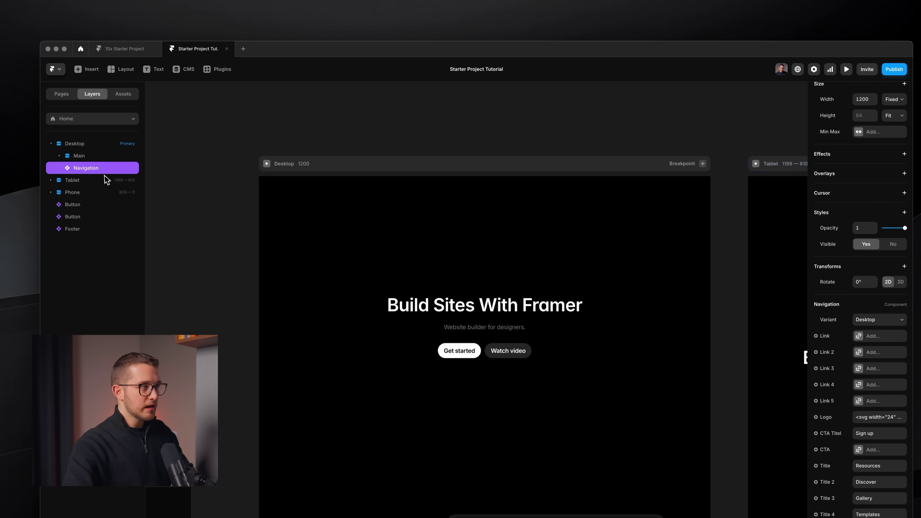
drag(100, 152, 99, 149)
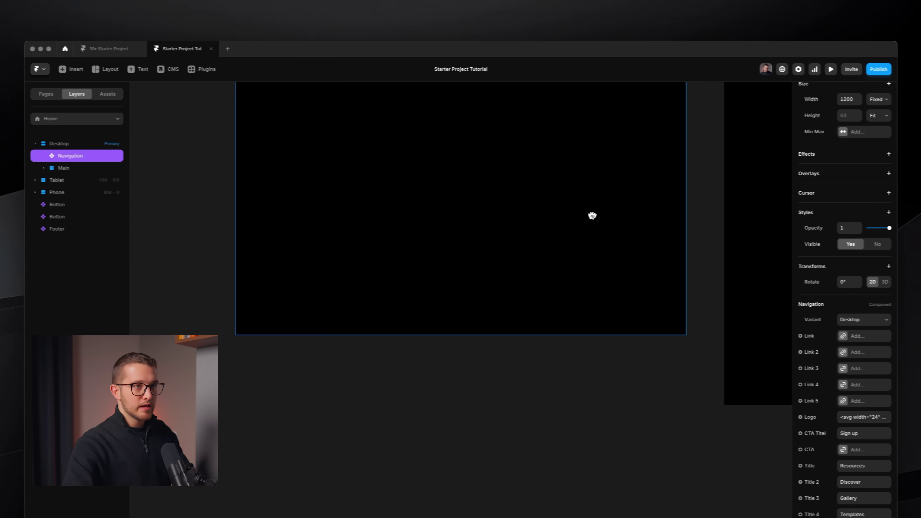
Set the position type of the Desktop Navigation to Fixed.
scroll(658, 209, down, 2)
scroll(821, 219, up, 2)
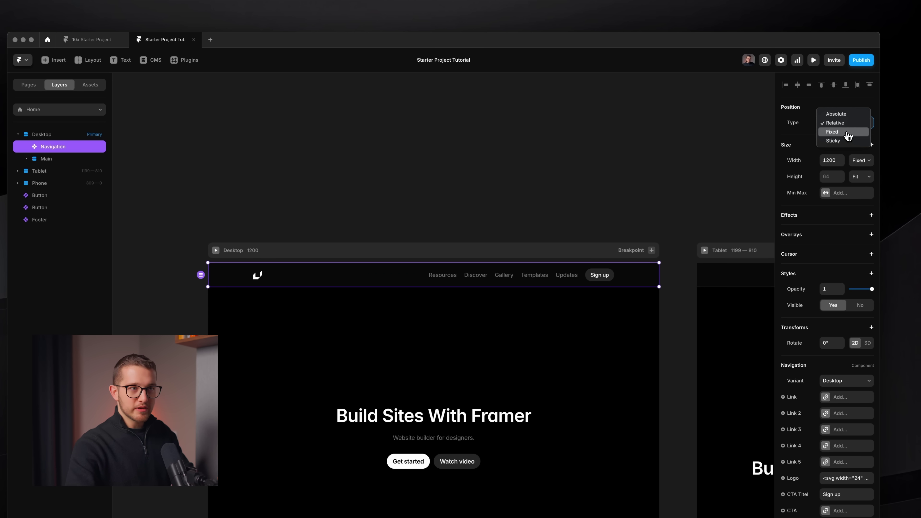
click(848, 137)
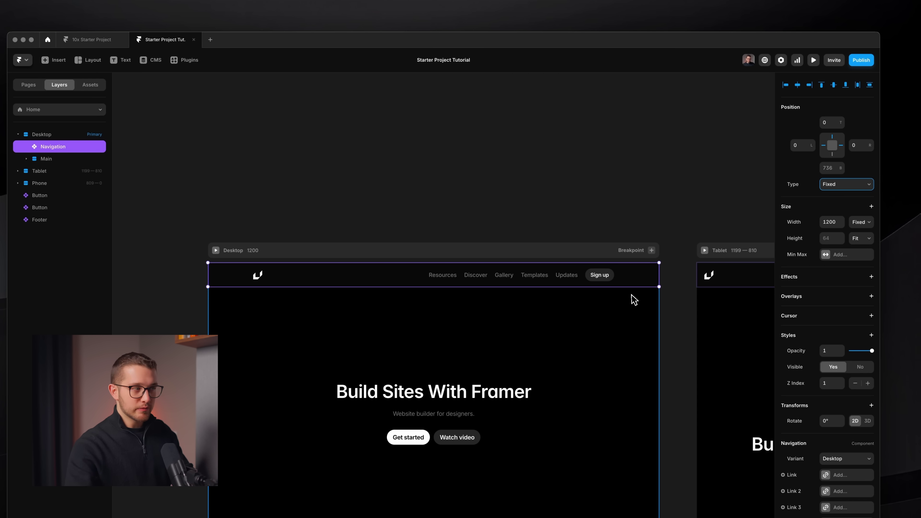
Preview the Desktop page and scroll through it to check how the fixed Navigation behaves.
key(super+p)
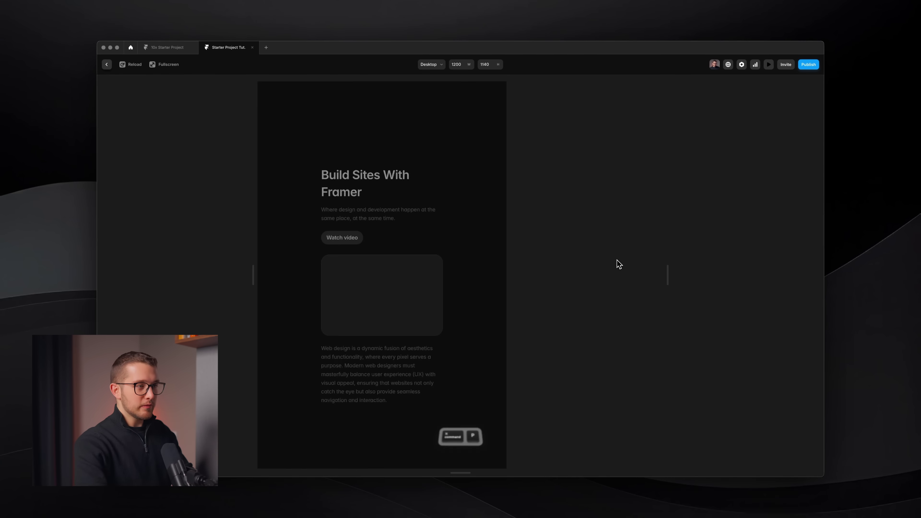
scroll(558, 280, down, 5)
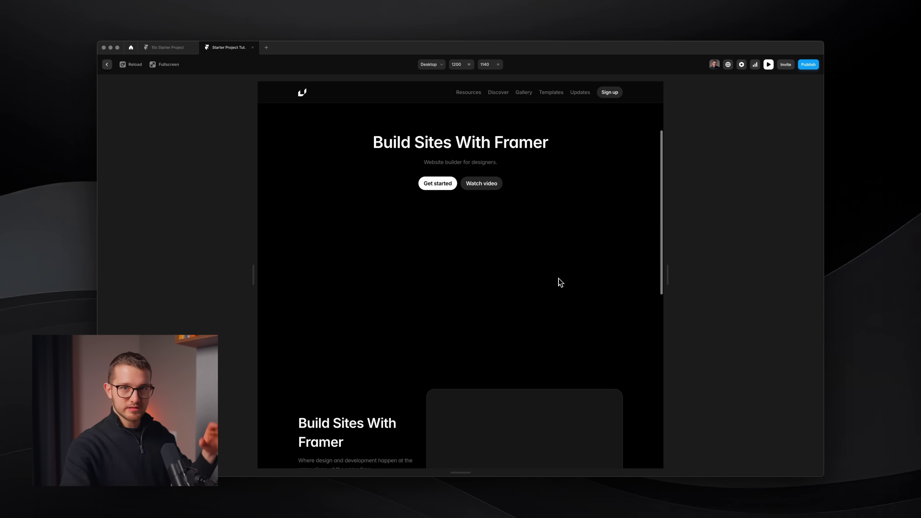
scroll(559, 278, down, 5)
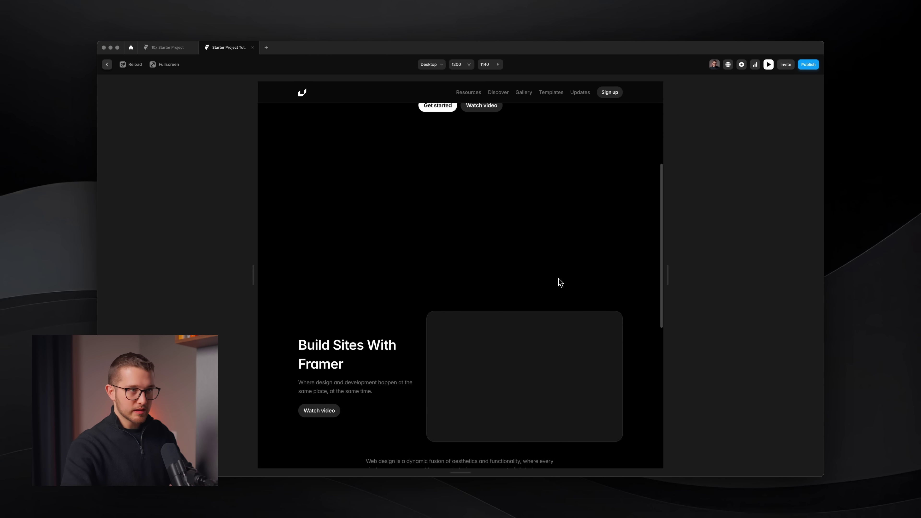
key(Escape)
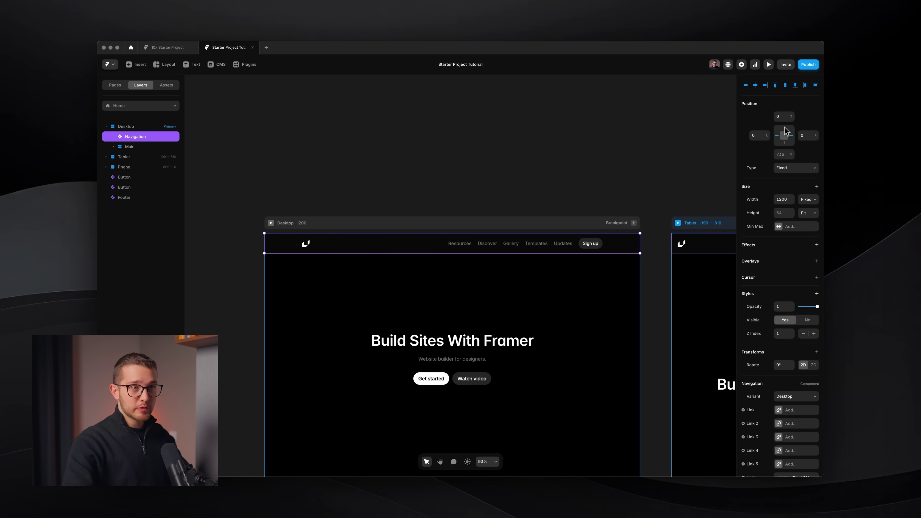
Preview the page again and narrow it to about 838 px to check the Navigation's pinning at tablet width.
click(802, 136)
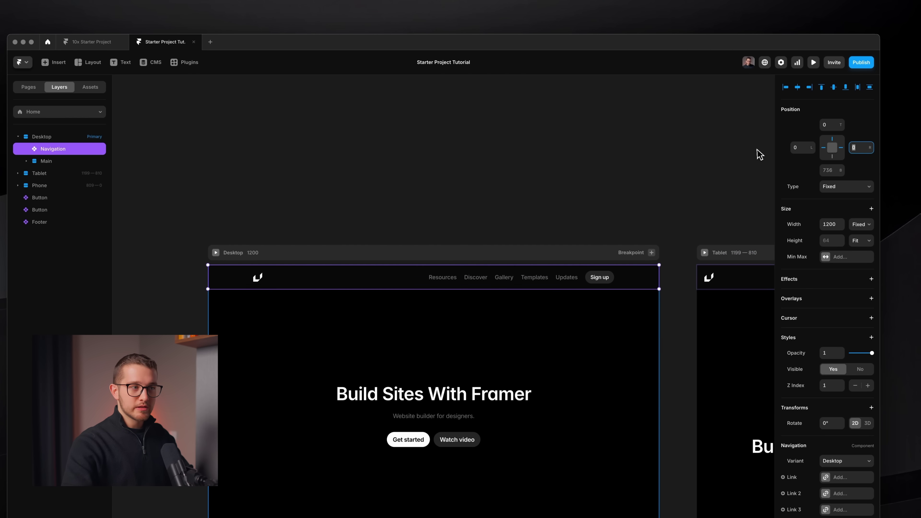
key(super+p)
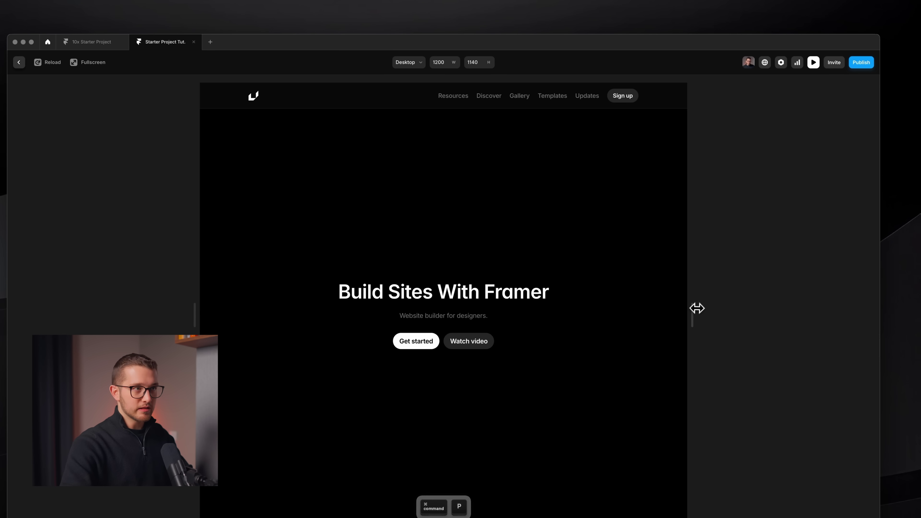
drag(697, 308, 618, 301)
key(Escape)
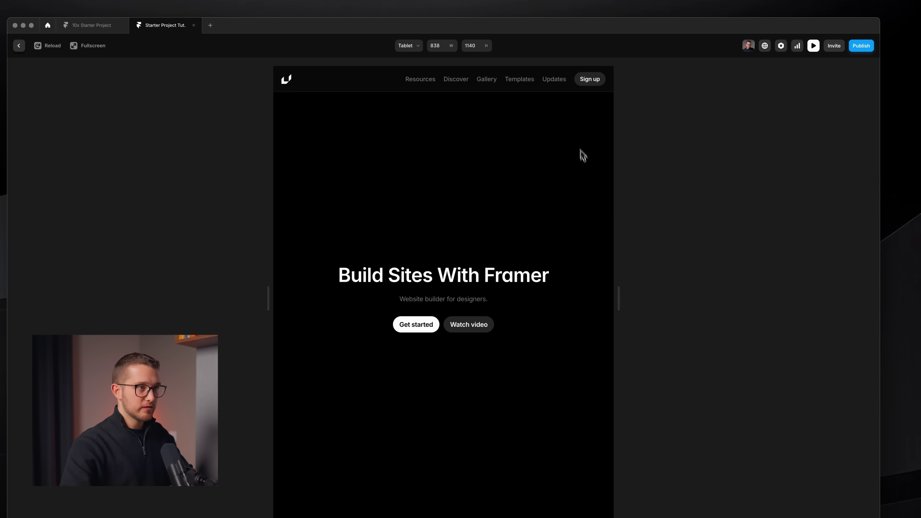
key(Escape)
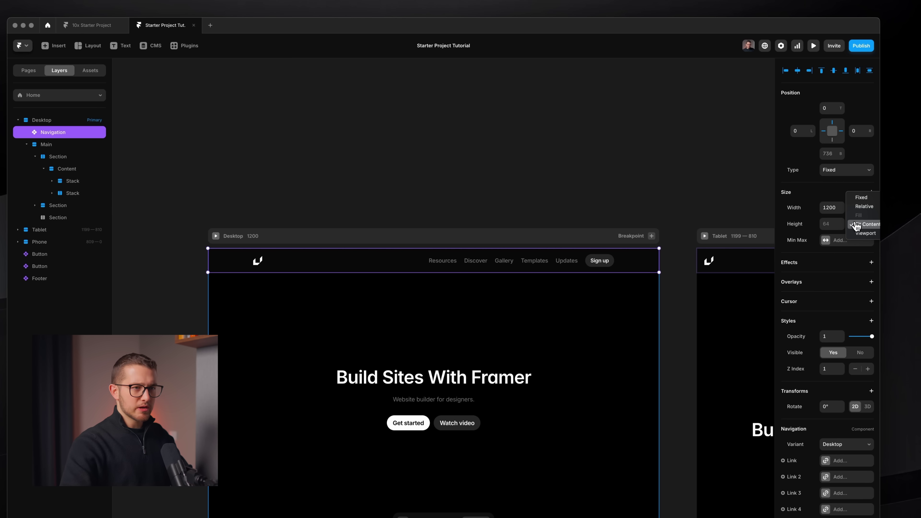
Switch the Navigation in the Phone breakpoint to the Phone variant.
scroll(623, 238, right, 5)
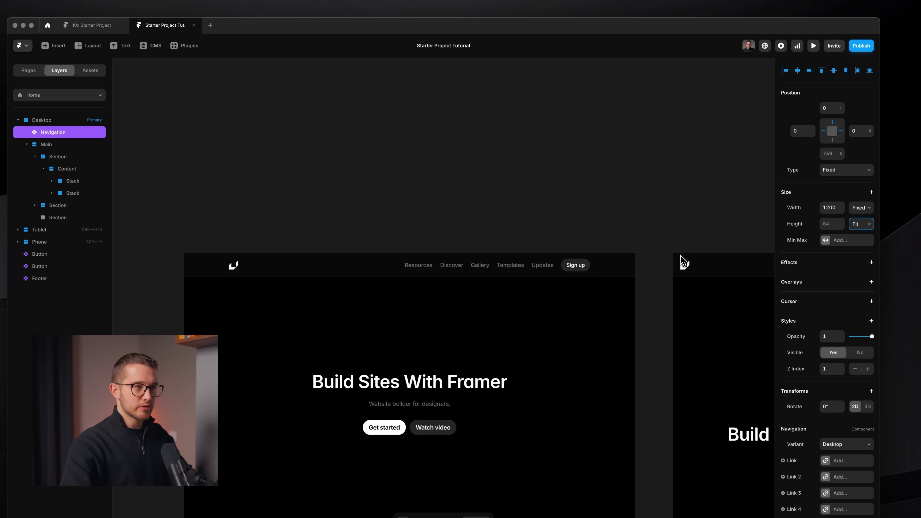
scroll(589, 264, right, 10)
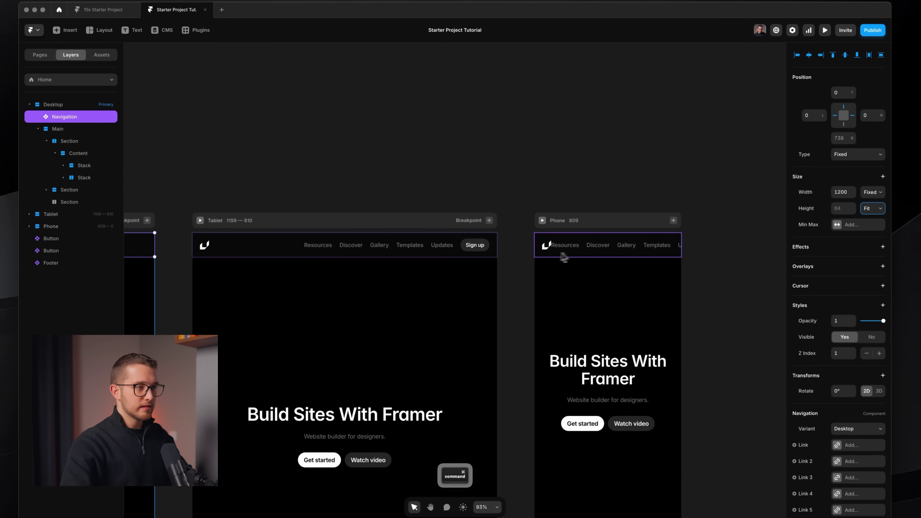
super+click(564, 257)
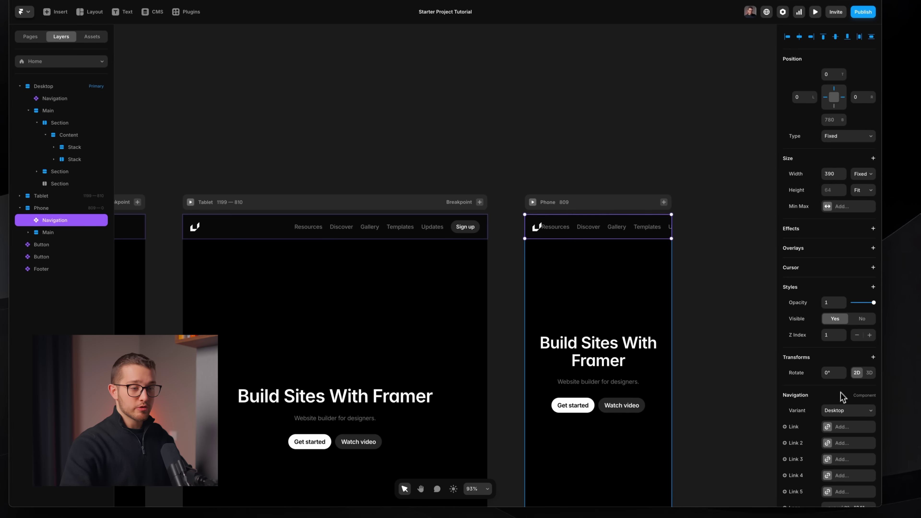
click(857, 429)
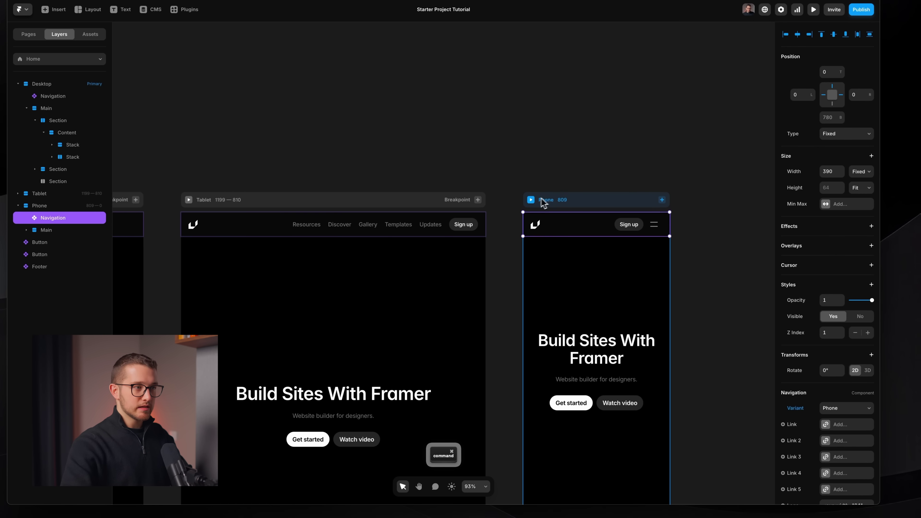
Preview the Phone breakpoint and test opening and closing the Navigation's mobile menu.
click(531, 199)
click(518, 92)
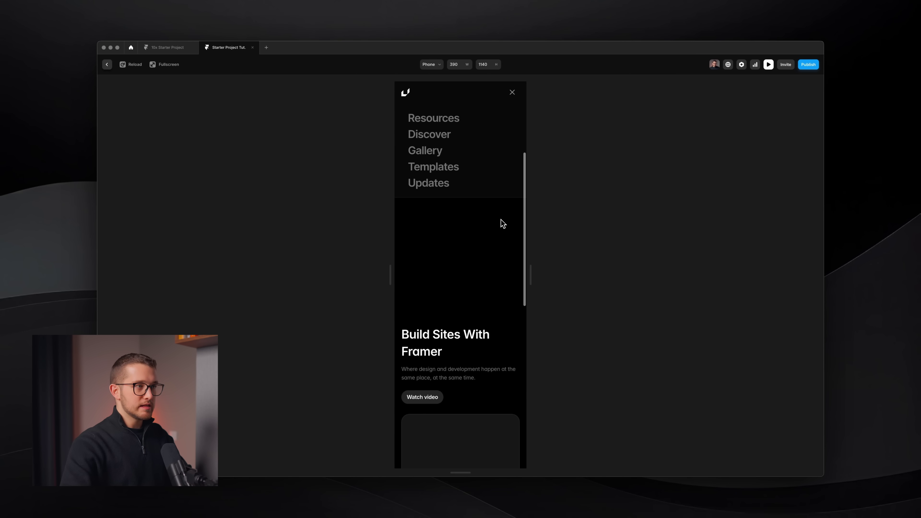
click(512, 92)
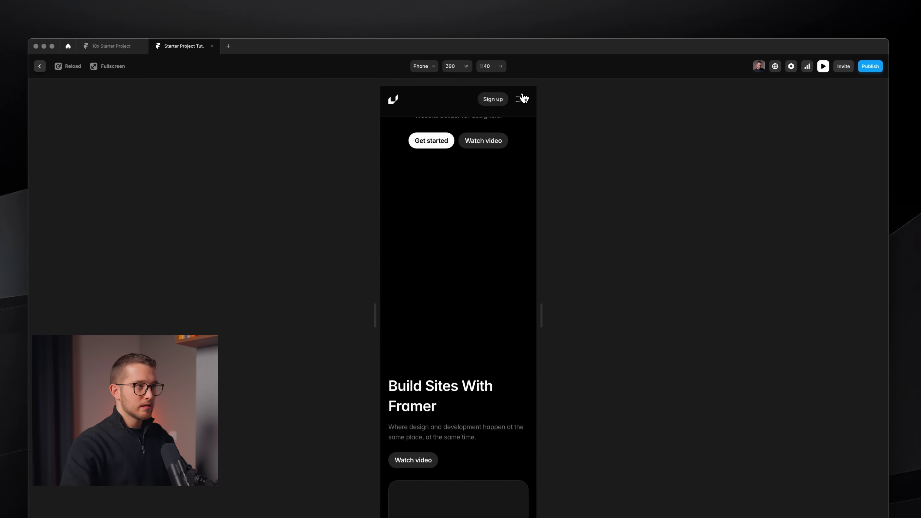
click(523, 98)
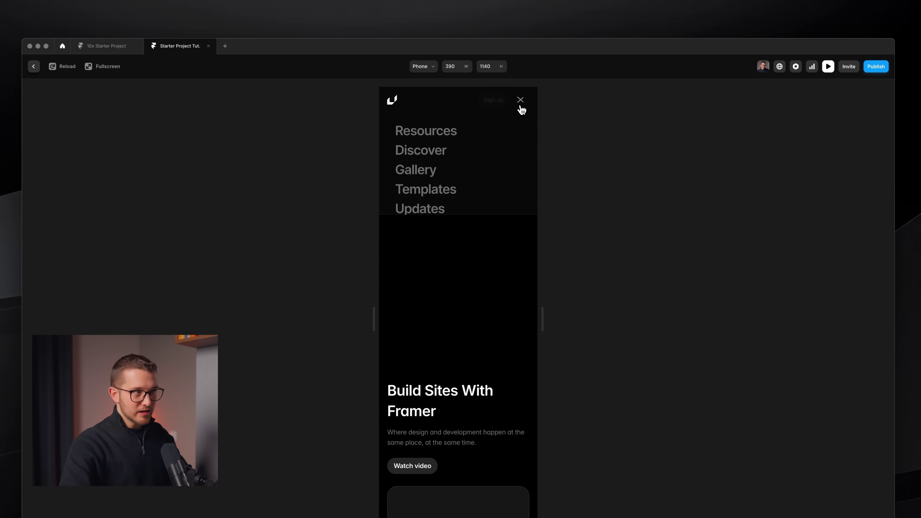
click(521, 107)
key(Escape)
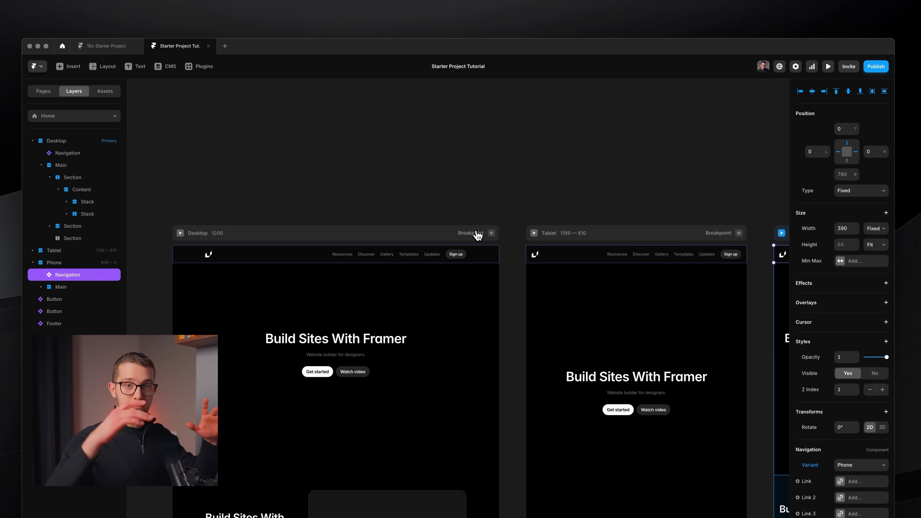
Set the Z Index of the Desktop Navigation to 10.
click(460, 258)
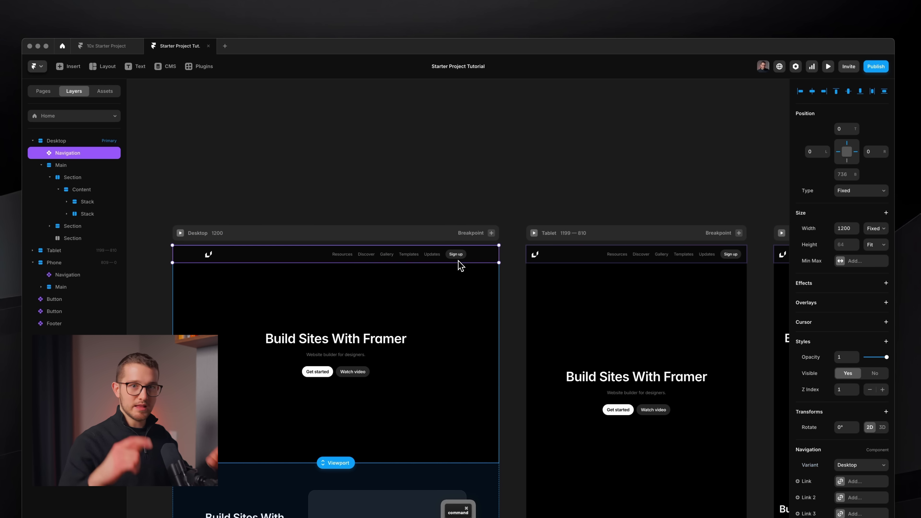
scroll(460, 265, left, 1)
scroll(459, 260, left, 3)
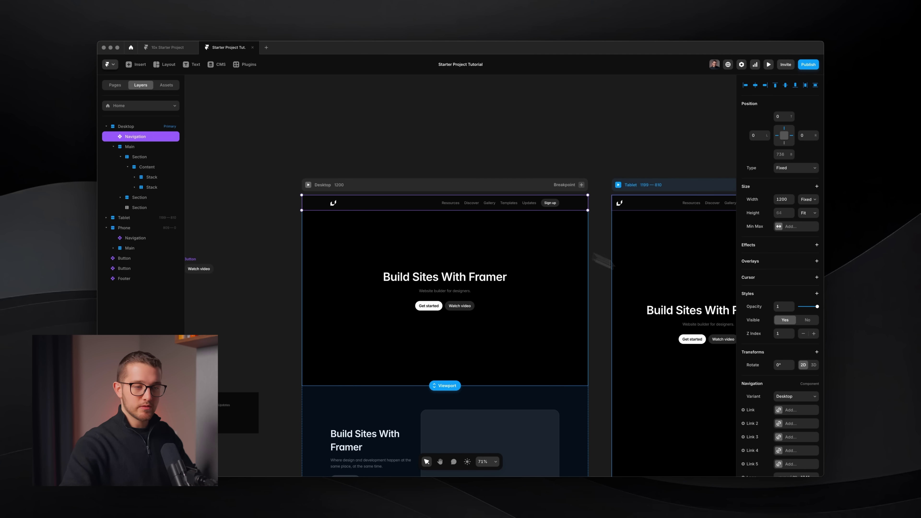
click(785, 336)
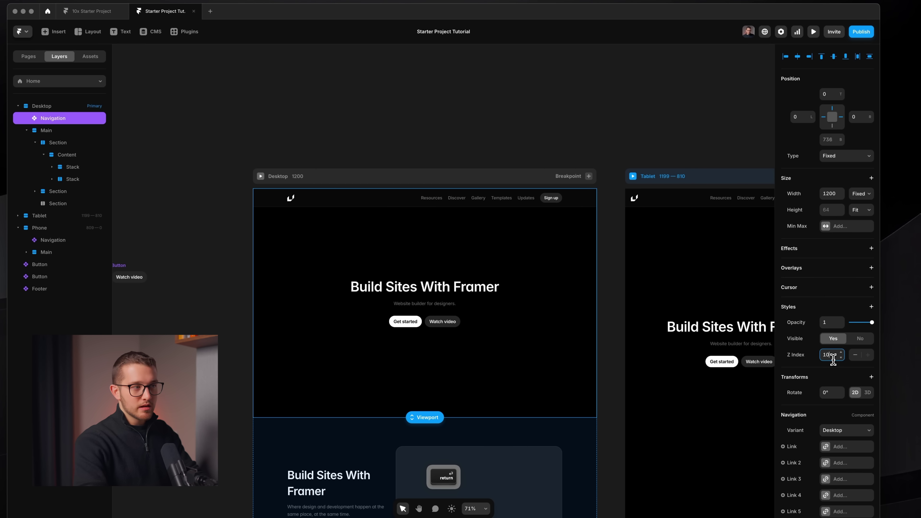
click(618, 129)
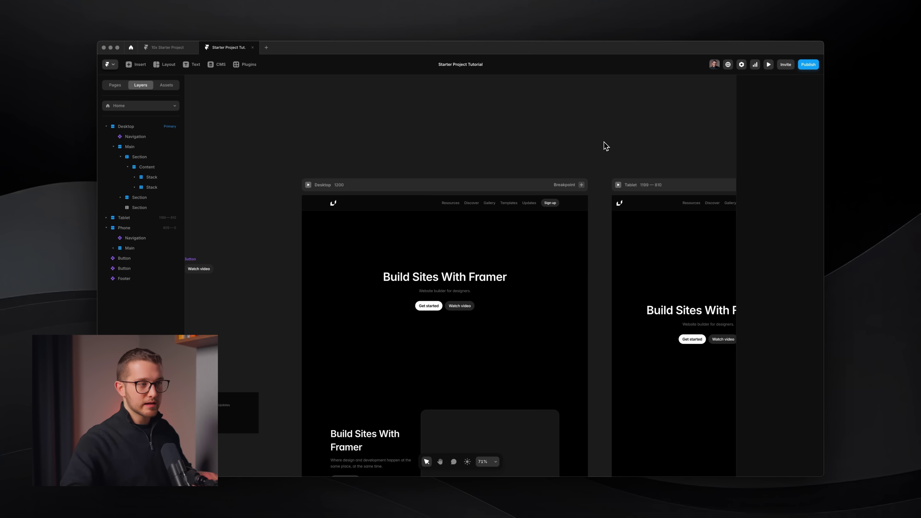
Move the Footer component from the canvas into the Desktop breakpoint by cutting and pasting it.
scroll(449, 182, left, 1)
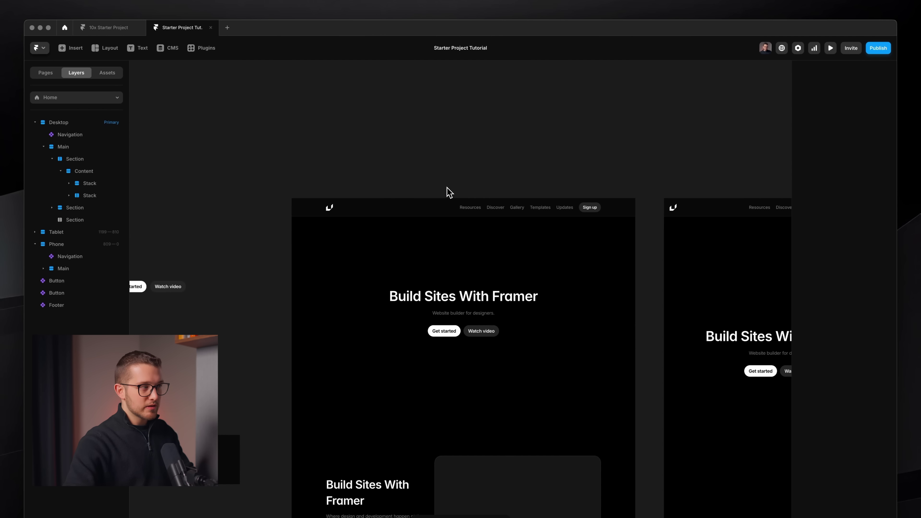
scroll(449, 192, down, 3)
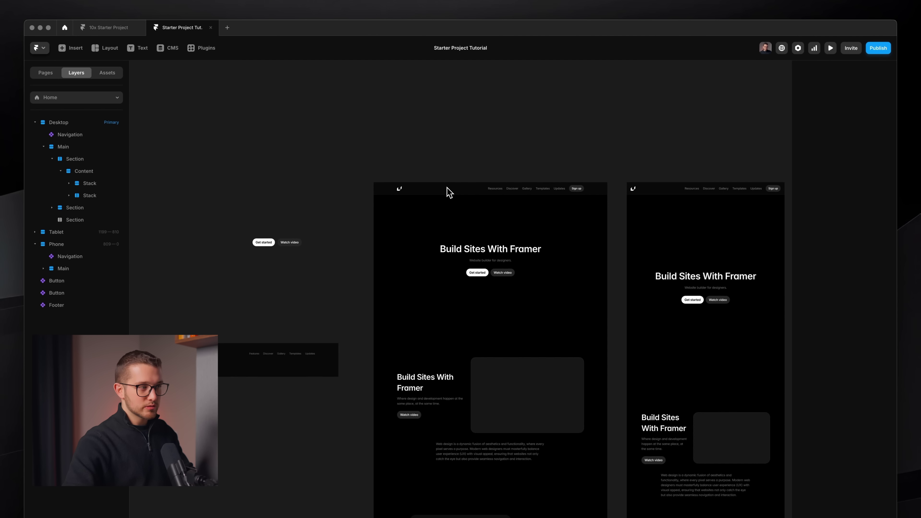
scroll(449, 193, left, 3)
click(312, 320)
scroll(314, 321, right, 2)
key(super+x)
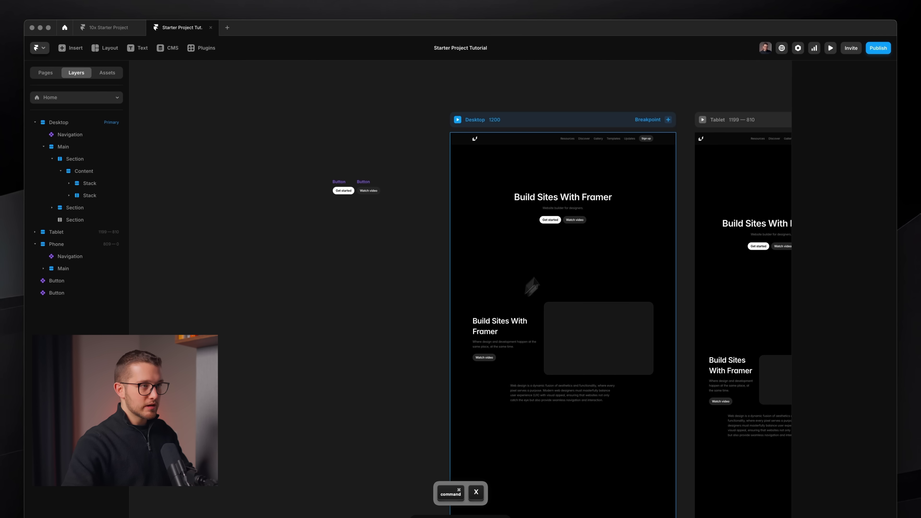
click(546, 117)
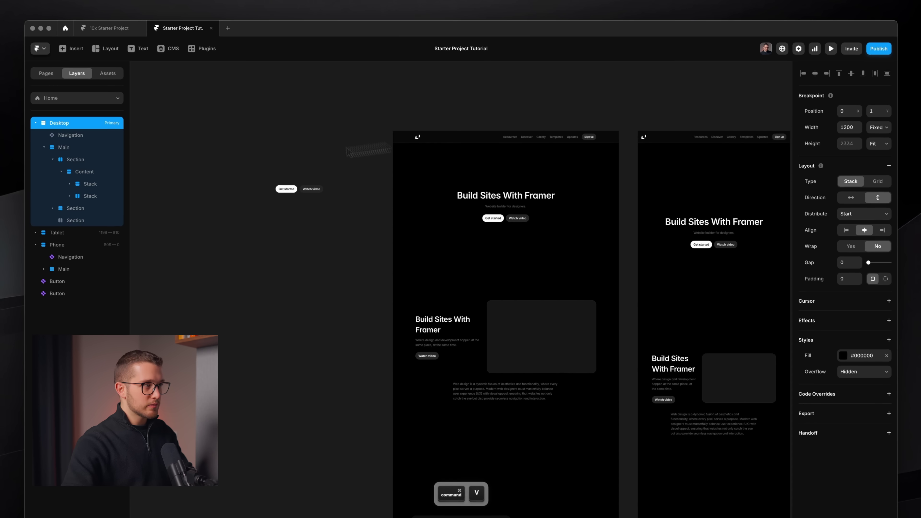
key(super+v)
Collapse the Desktop's Main layer and set the width of the Desktop Footer to Fill.
click(44, 147)
click(94, 156)
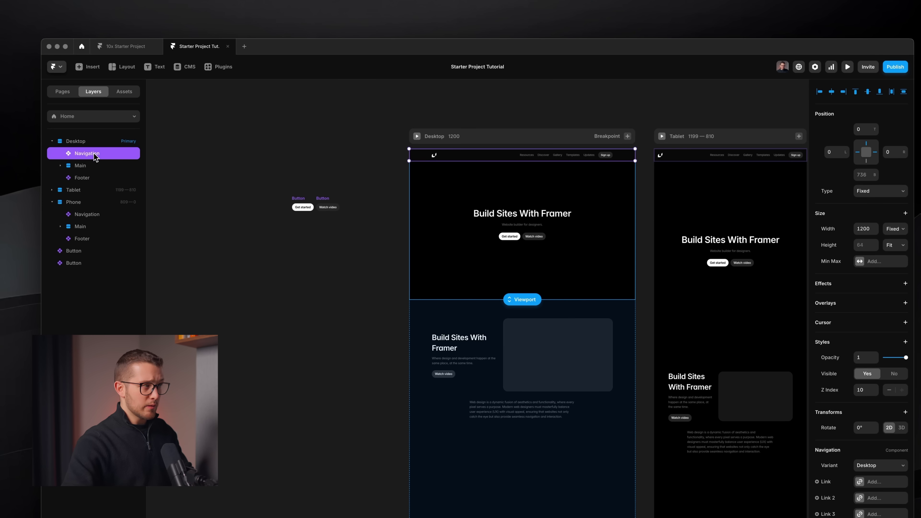
click(80, 167)
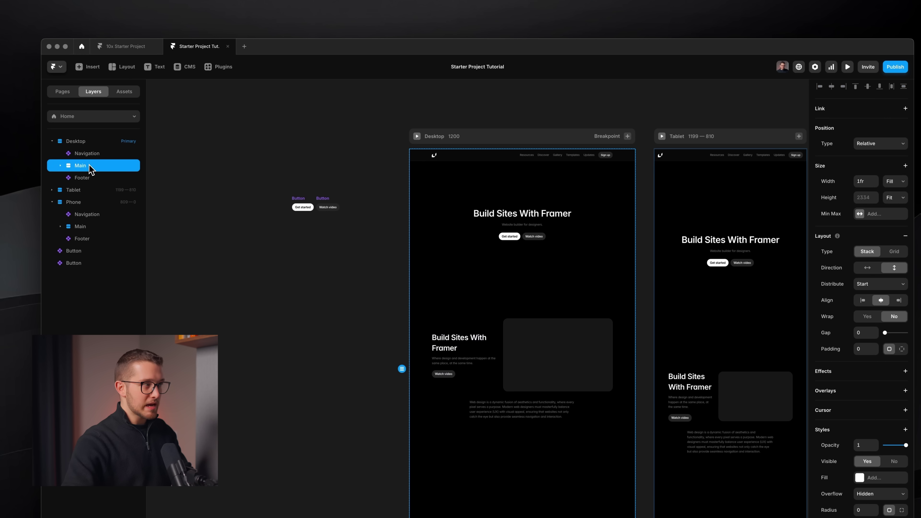
click(90, 178)
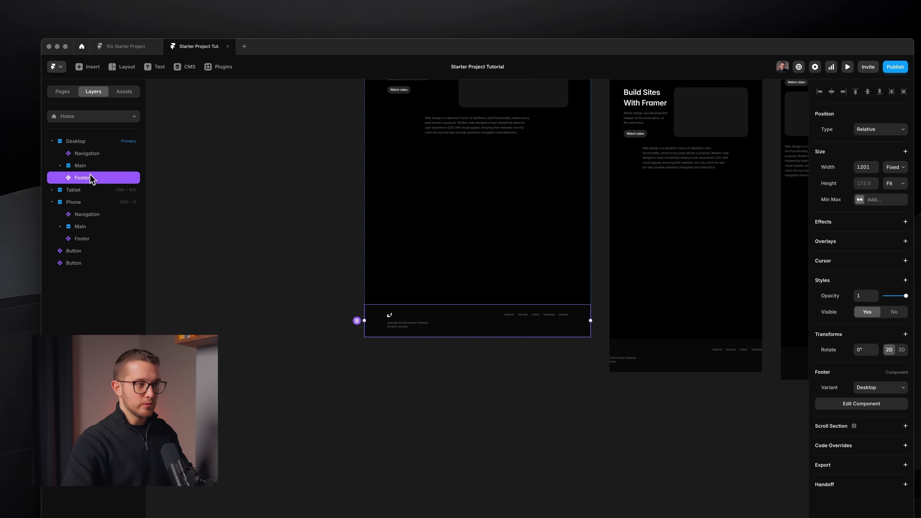
click(888, 130)
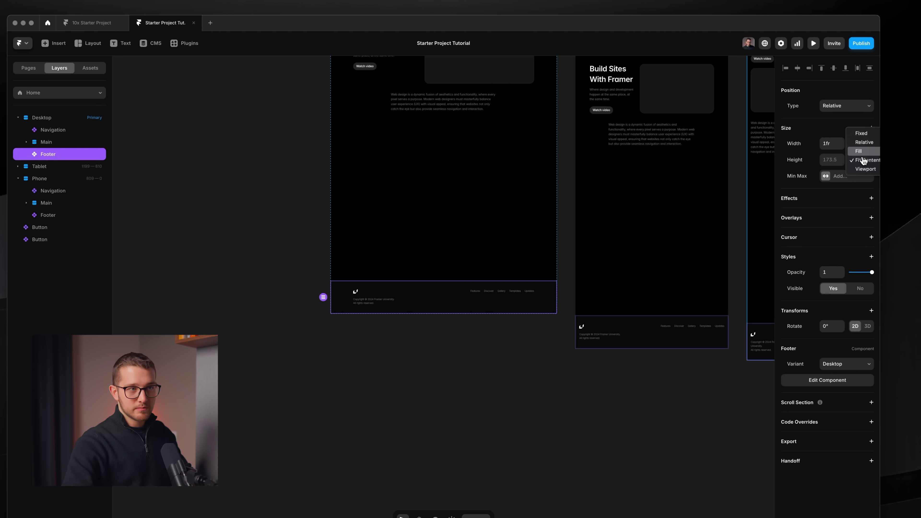
Switch the Footer in the Phone breakpoint to the Phone variant.
scroll(590, 319, right, 5)
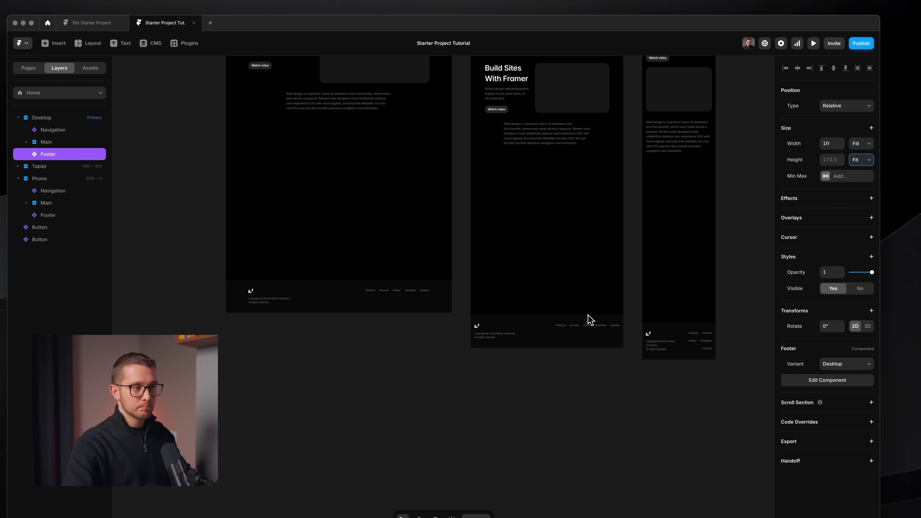
click(581, 327)
scroll(562, 345, up, 2)
super+click(562, 346)
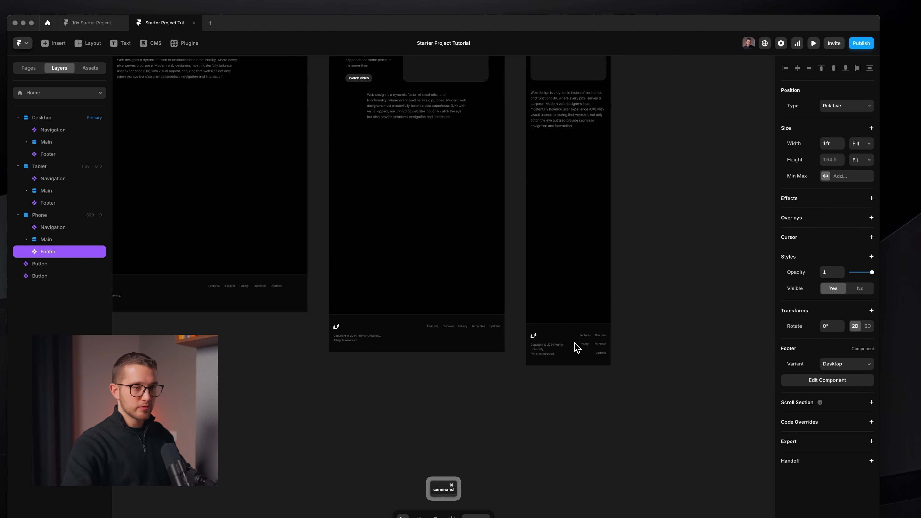
scroll(577, 347, up, 3)
click(847, 364)
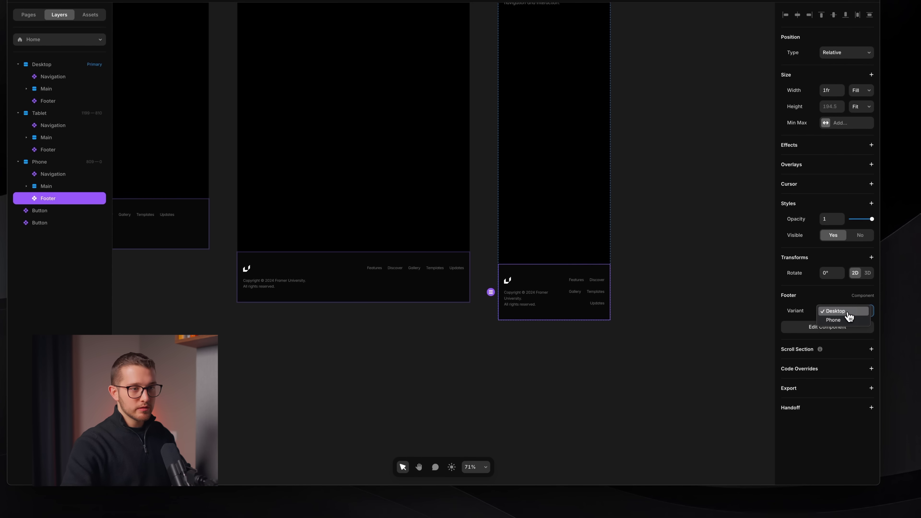
click(833, 320)
click(493, 376)
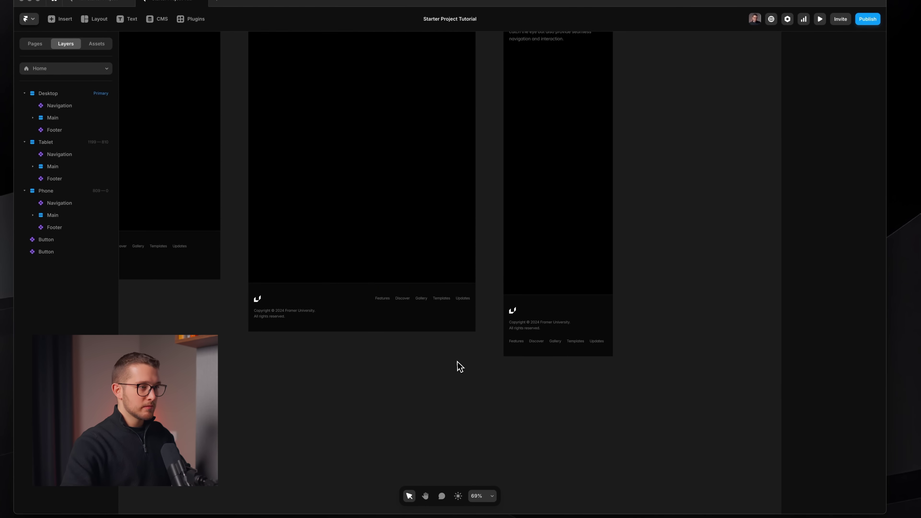
Preview the Desktop page and narrow it to about 510 px to check the Navigation and page layout responsively.
scroll(453, 338, down, 3)
scroll(458, 366, up, 3)
key(super+p)
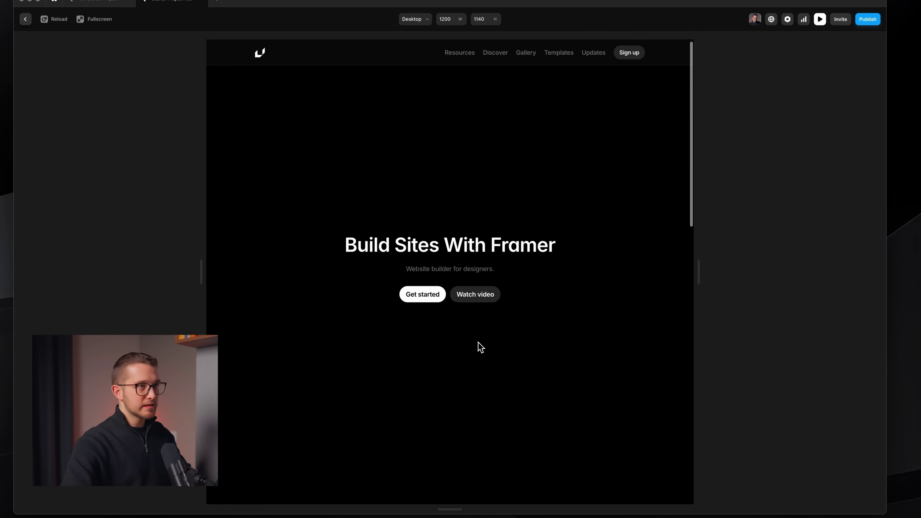
scroll(480, 347, down, 5)
drag(706, 264, 560, 278)
scroll(596, 320, down, 2)
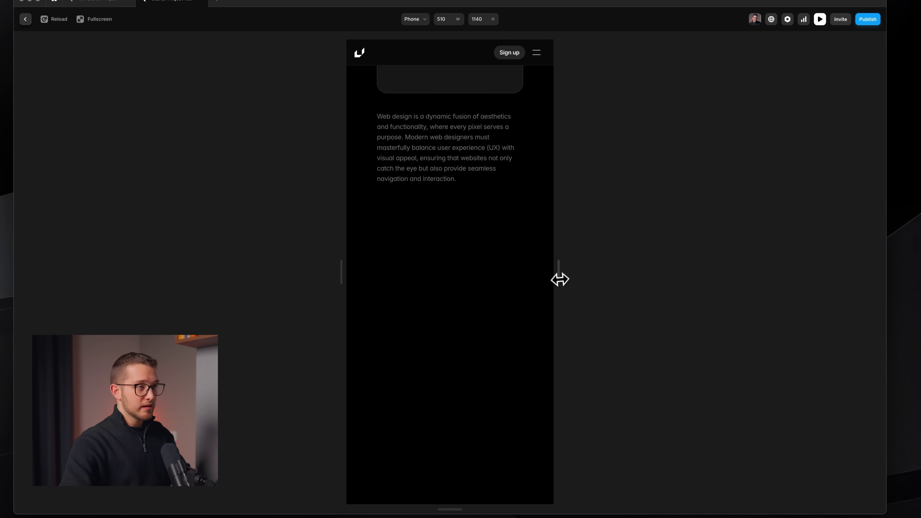
key(Escape)
scroll(540, 235, down, 3)
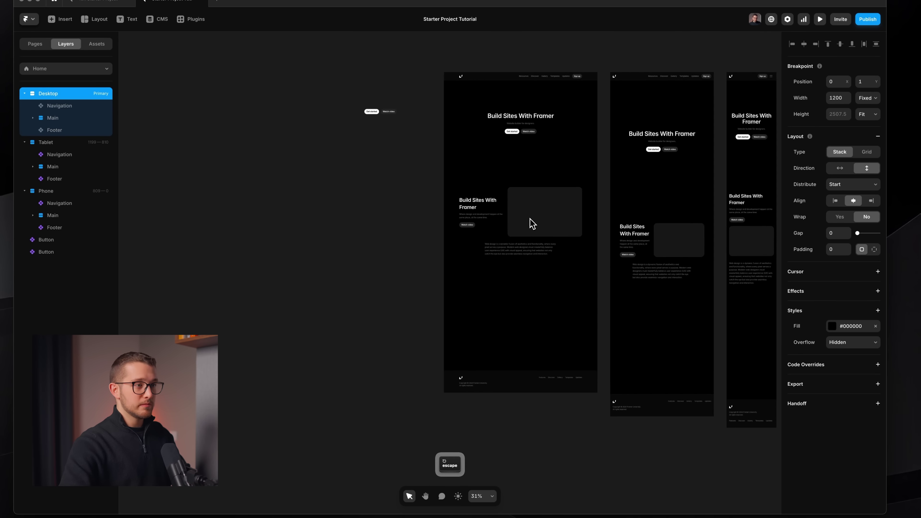
Switch to the 10x Starter Project file and examine the card, pricing and FAQ Sections on its Desktop and Tablet breakpoints.
scroll(532, 223, up, 5)
scroll(532, 223, down, 3)
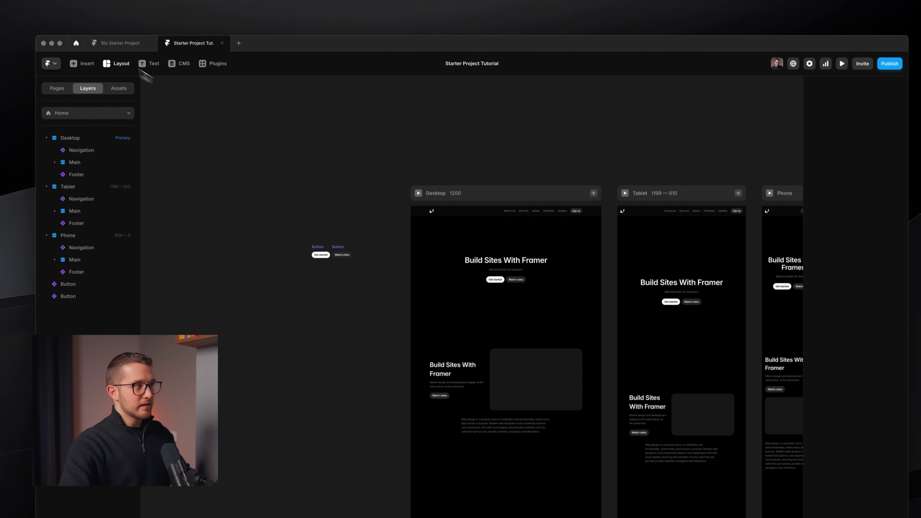
click(98, 0)
key(Escape)
scroll(451, 368, down, 5)
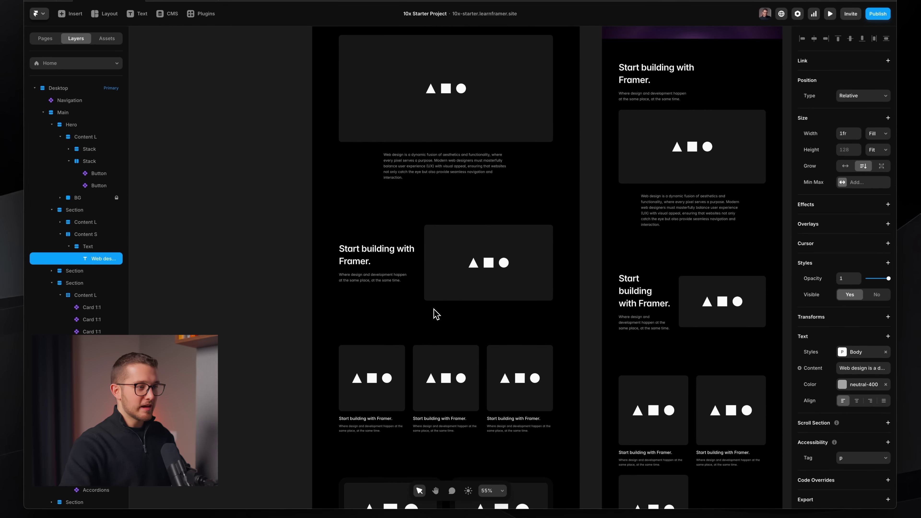
scroll(436, 312, down, 5)
click(469, 265)
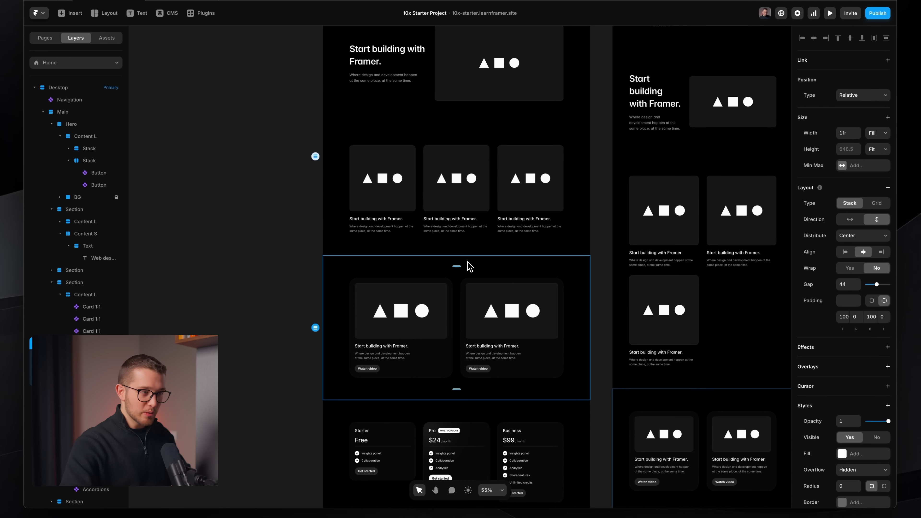
scroll(467, 267, down, 3)
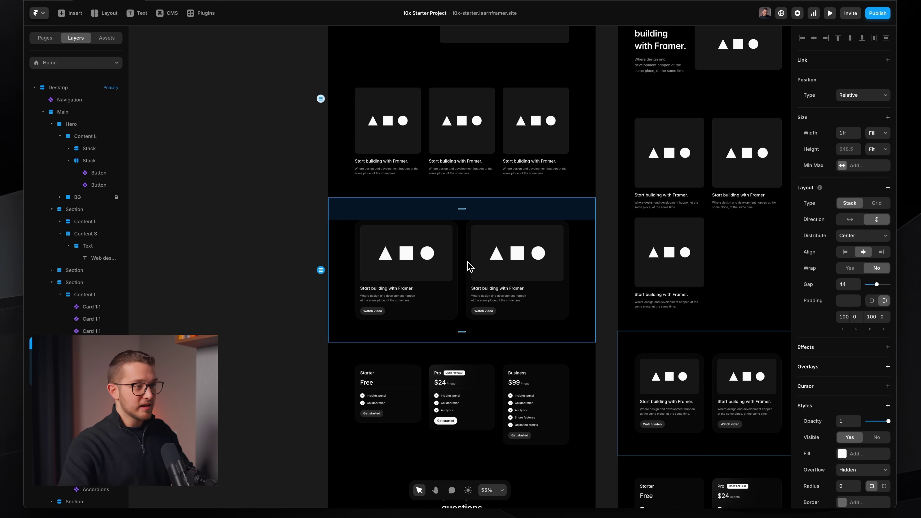
scroll(456, 273, down, 2)
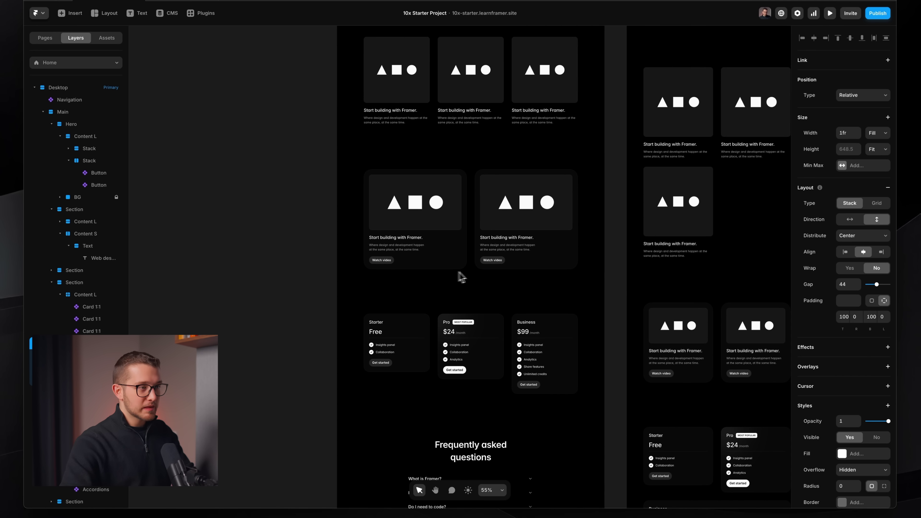
click(500, 293)
scroll(496, 294, up, 5)
scroll(498, 299, down, 3)
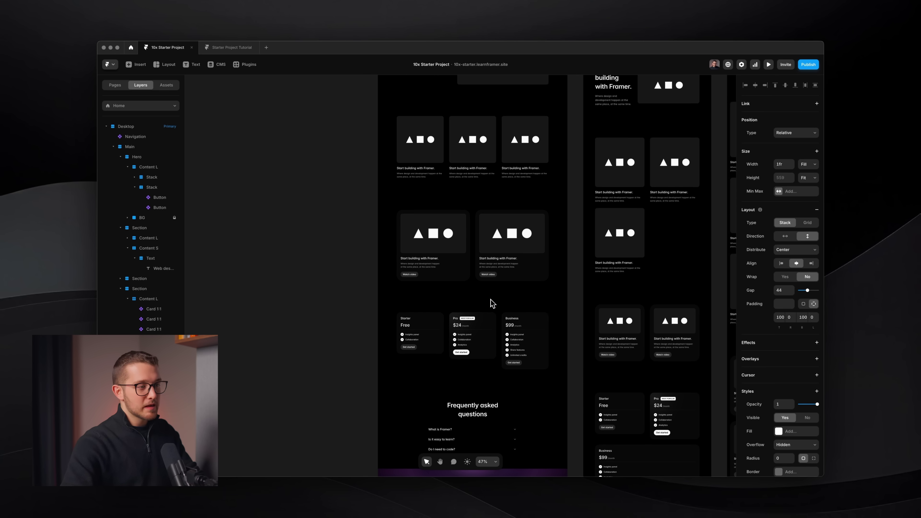
Return to the Starter Project Tutorial file and run the Copy Remix Link command to copy the project's remix link.
click(232, 47)
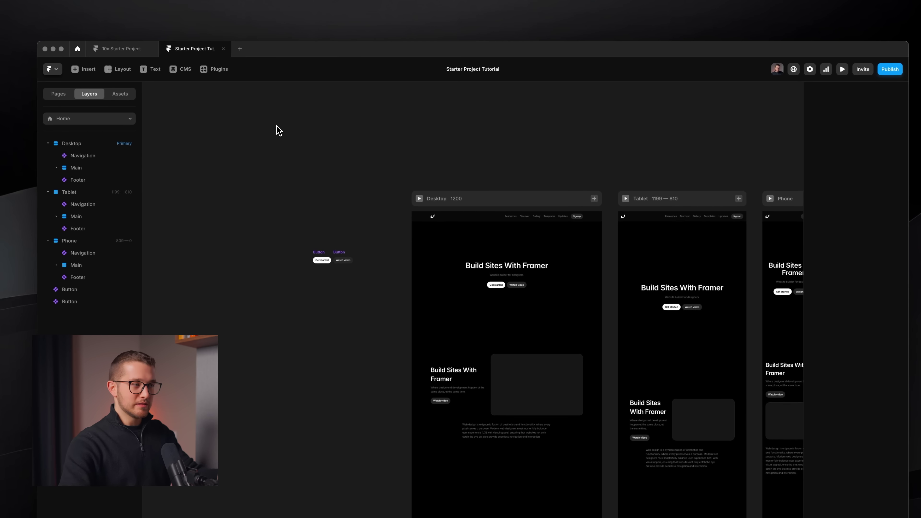
scroll(396, 183, up, 3)
scroll(431, 160, up, 2)
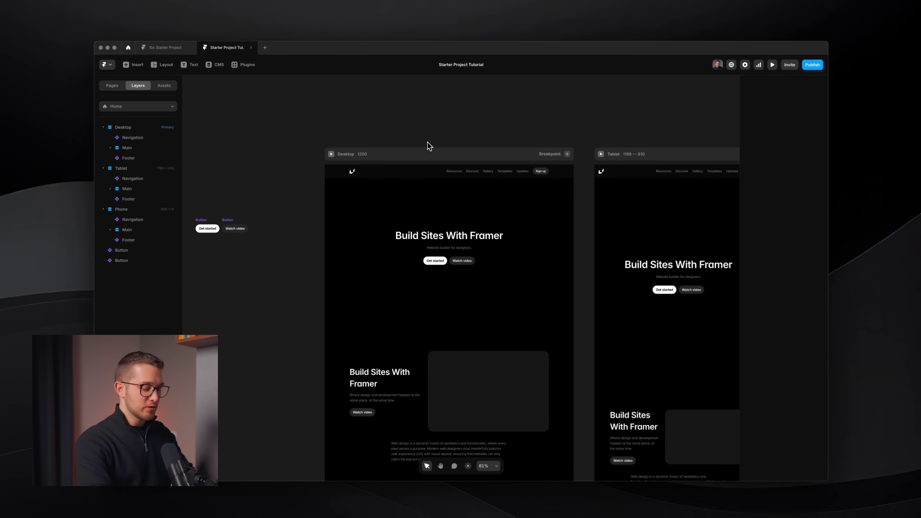
key(super+k)
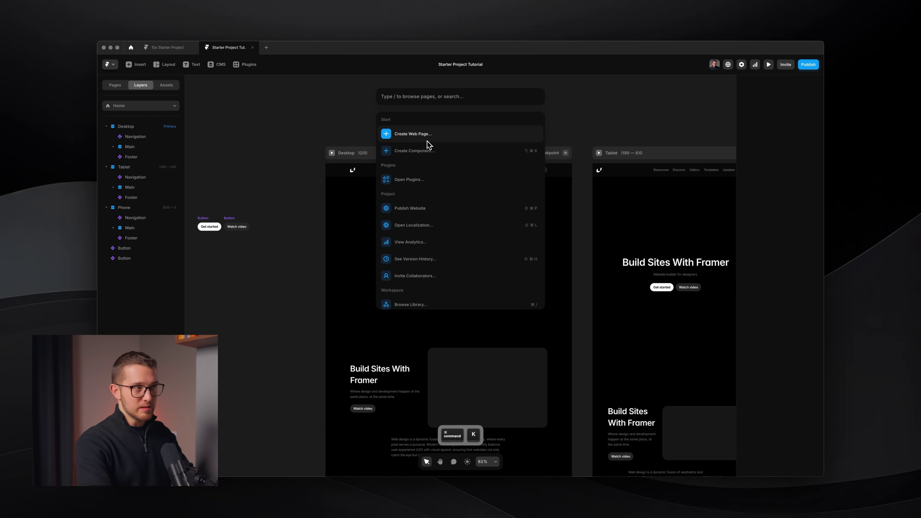
text(copy remix)
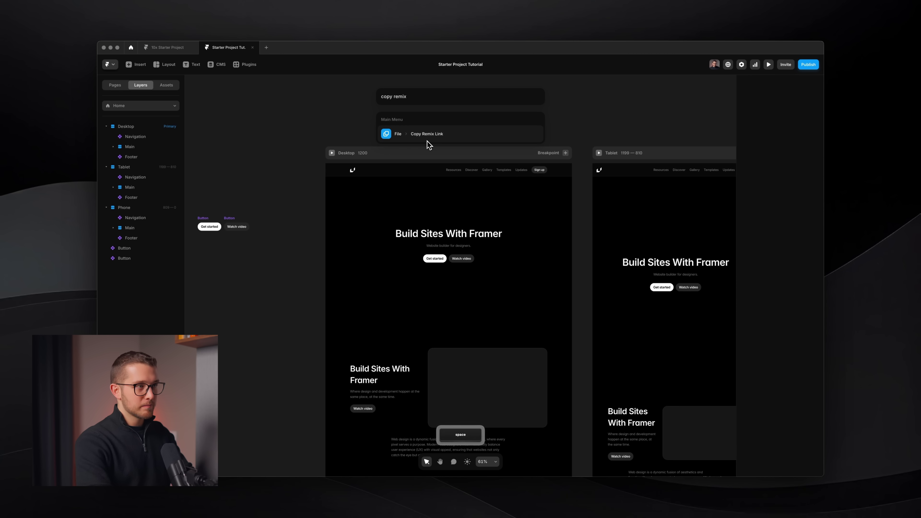
key(Return)
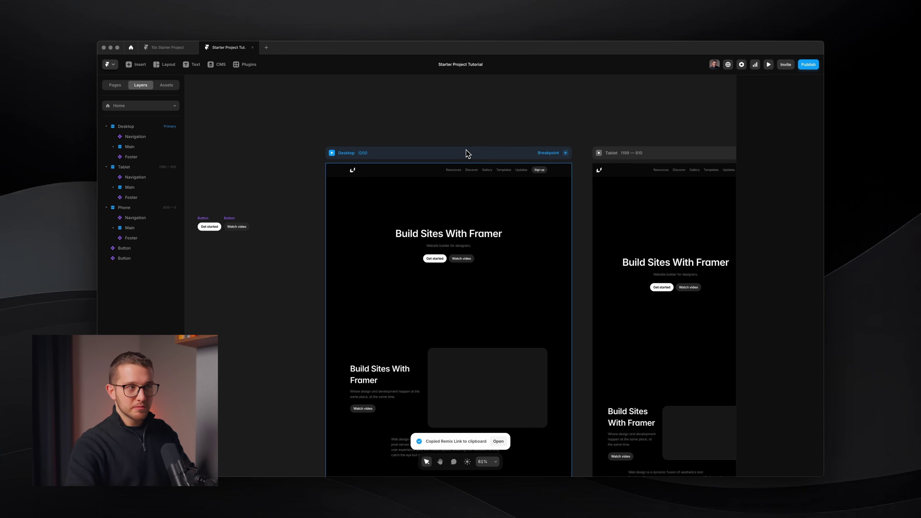
Add a text layer on the empty canvas above the Desktop breakpoint and paste the copied remix link into it.
key(t)
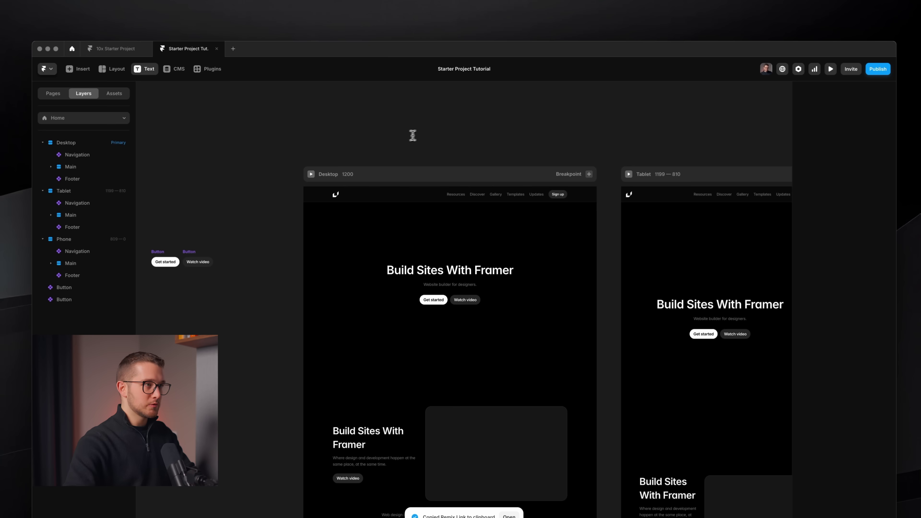
click(370, 111)
key(super+v)
scroll(385, 142, up, 5)
key(Escape)
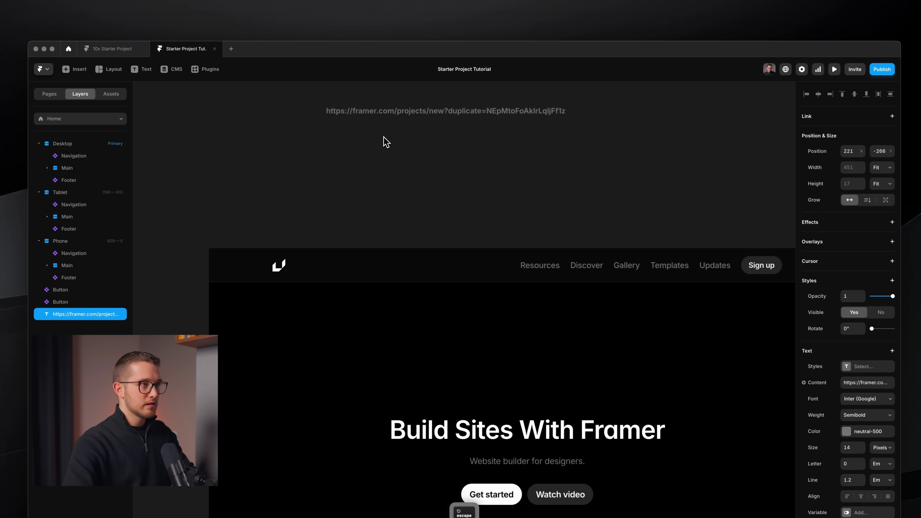
scroll(385, 142, up, 5)
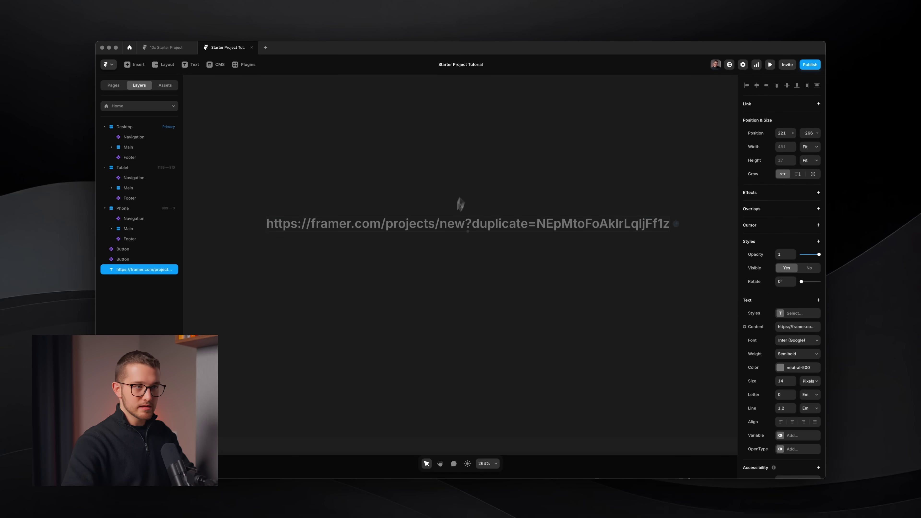